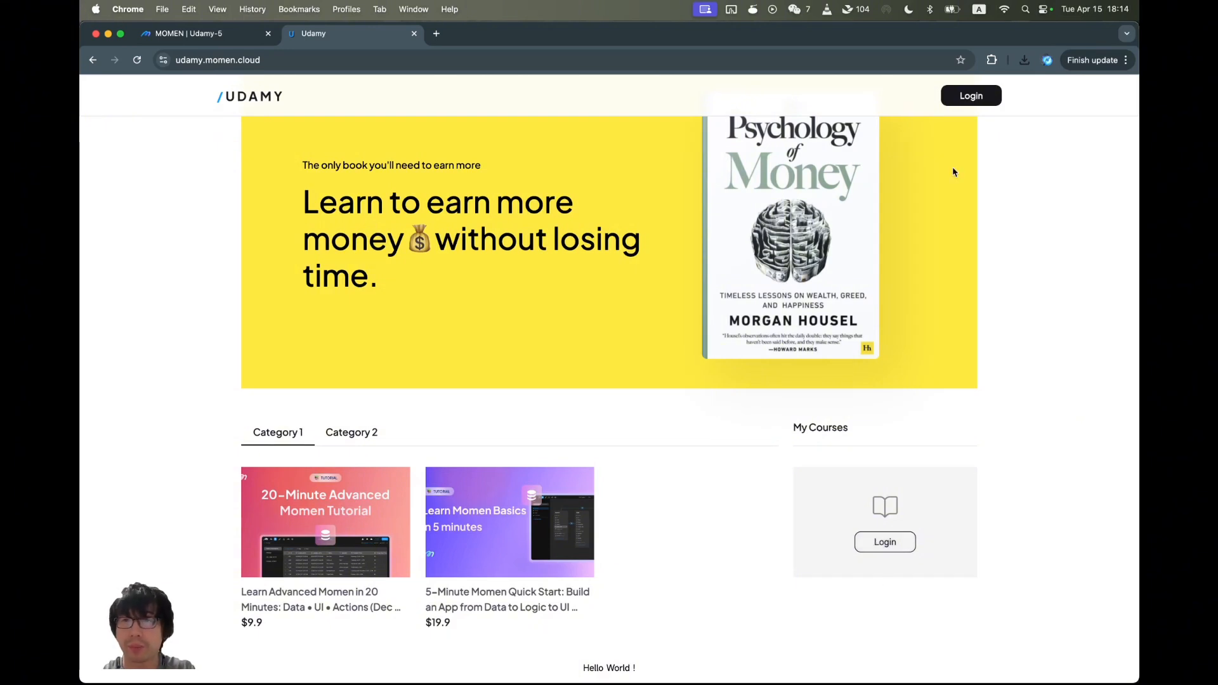
Log in to Udamy with the account's username and password.
{"action": "scroll", "coordinate": [893, 407], "scroll_direction": "up", "scroll_amount": 2}
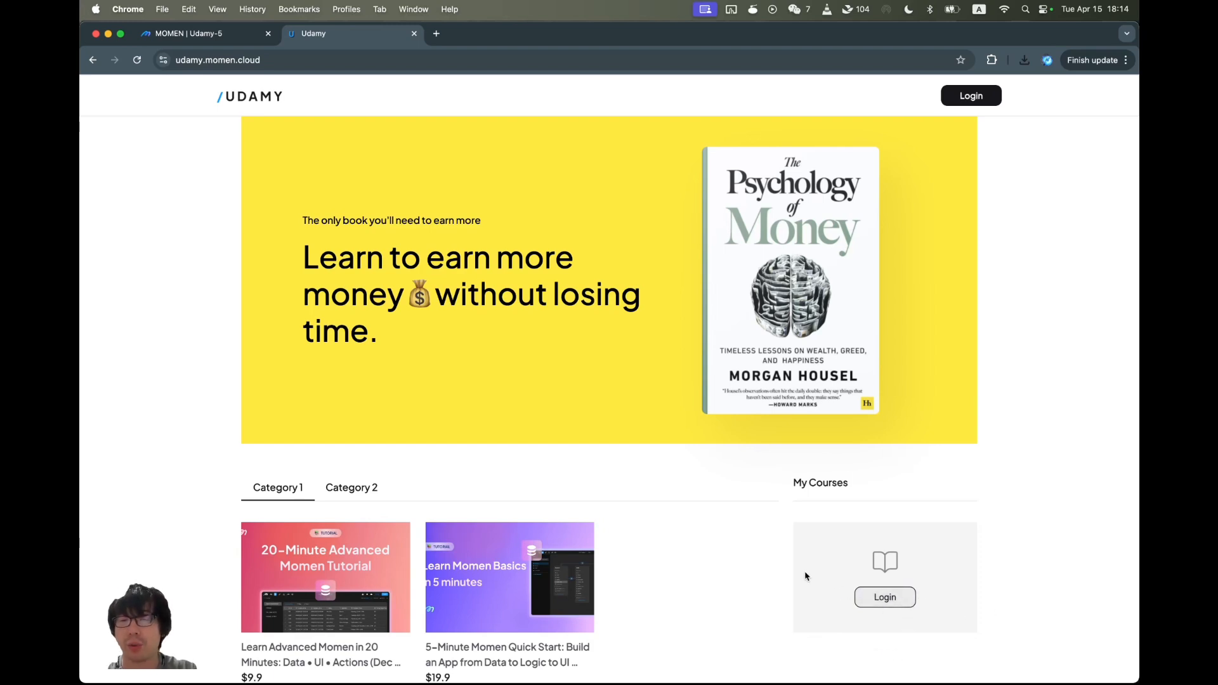
{"action": "left_click", "coordinate": [967, 97]}
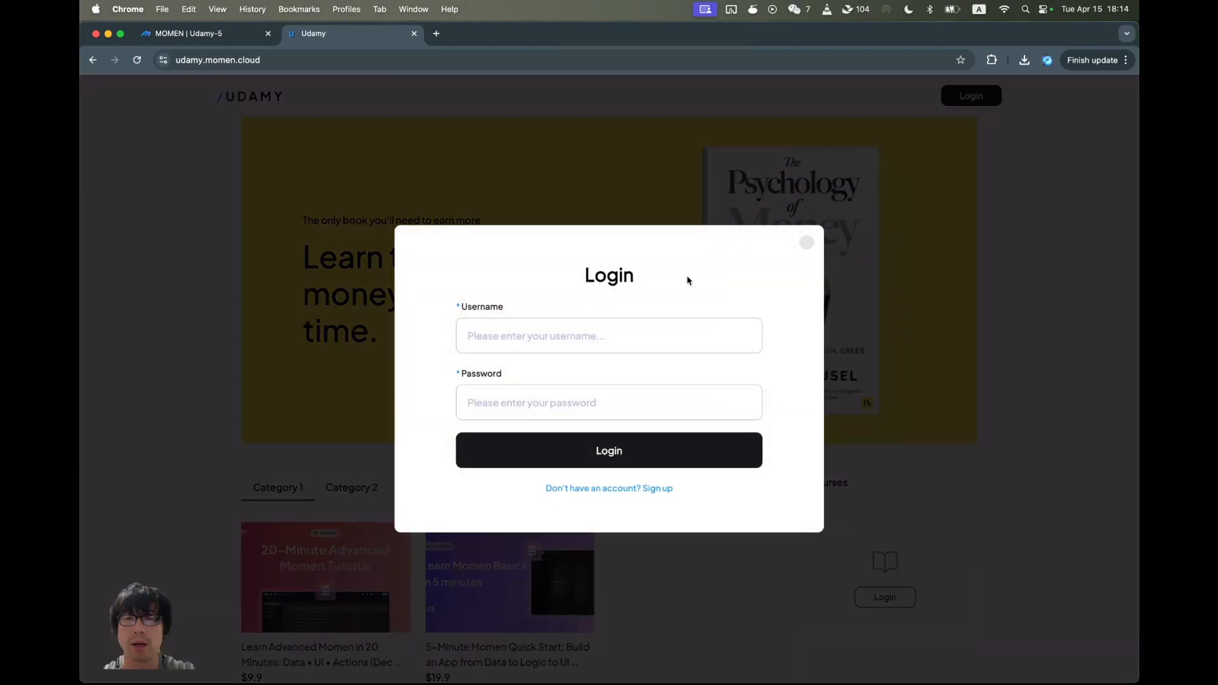
{"action": "left_click", "coordinate": [583, 341]}
{"action": "type", "text": "jiangyaokai0"}
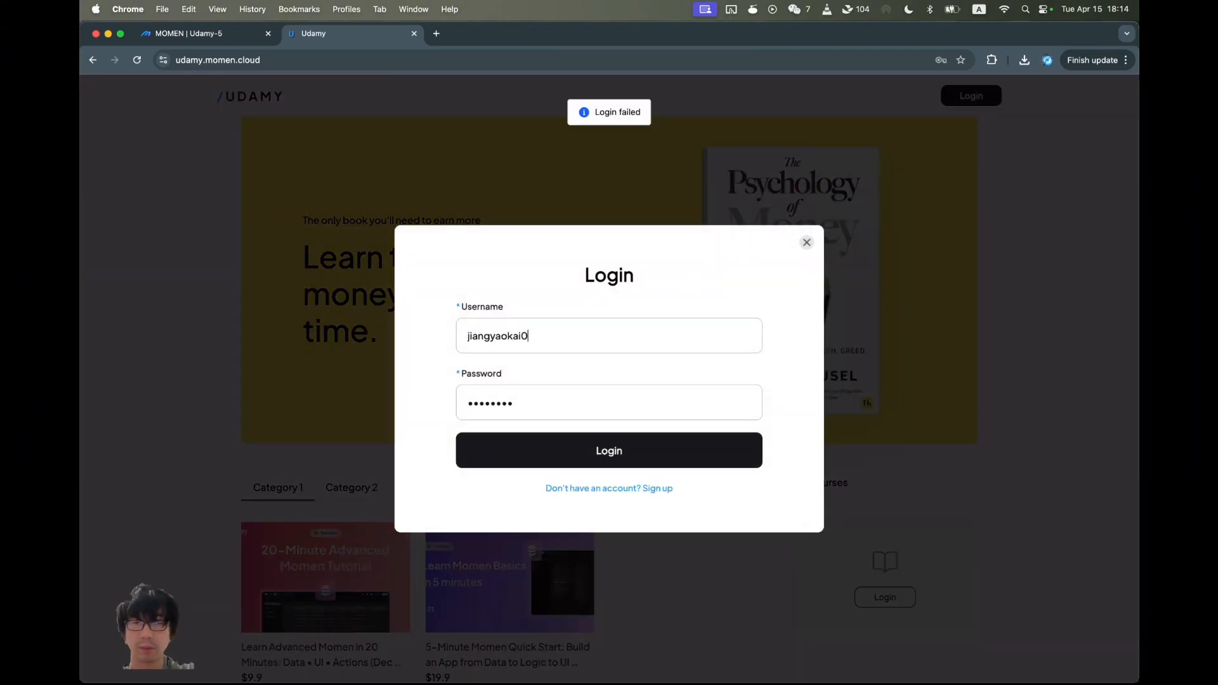
{"action": "double_click", "coordinate": [572, 403]}
{"action": "type", "text": "••••••••"}
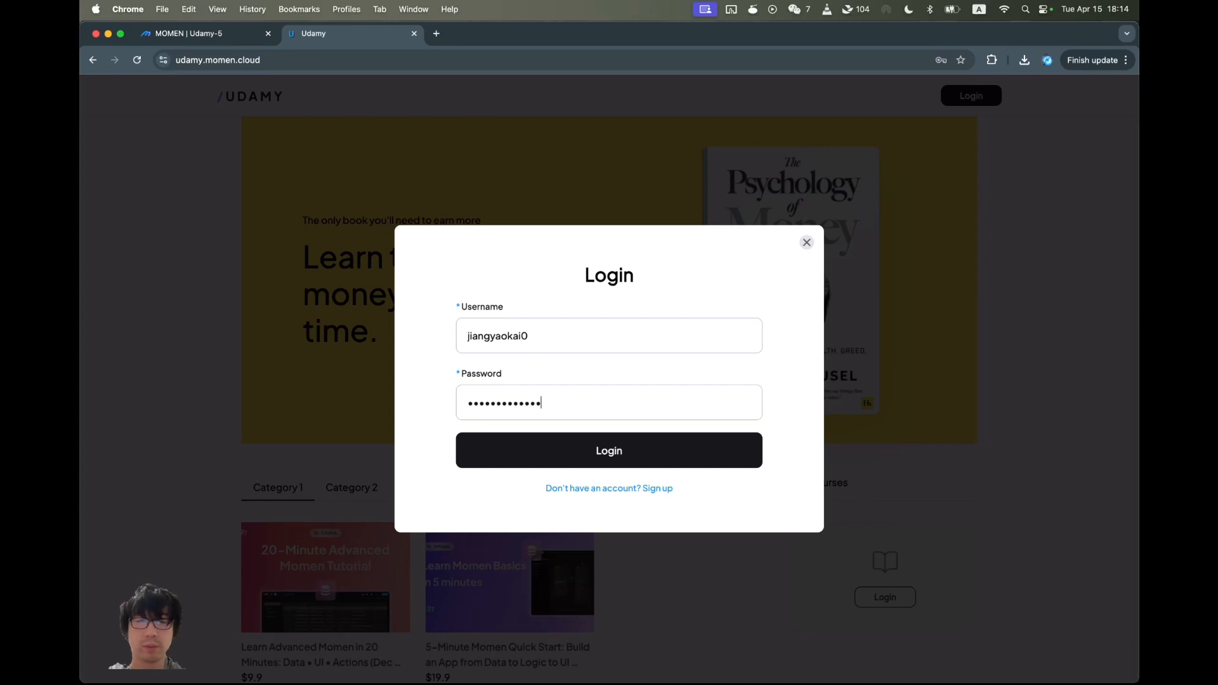
{"action": "left_click", "coordinate": [588, 461]}
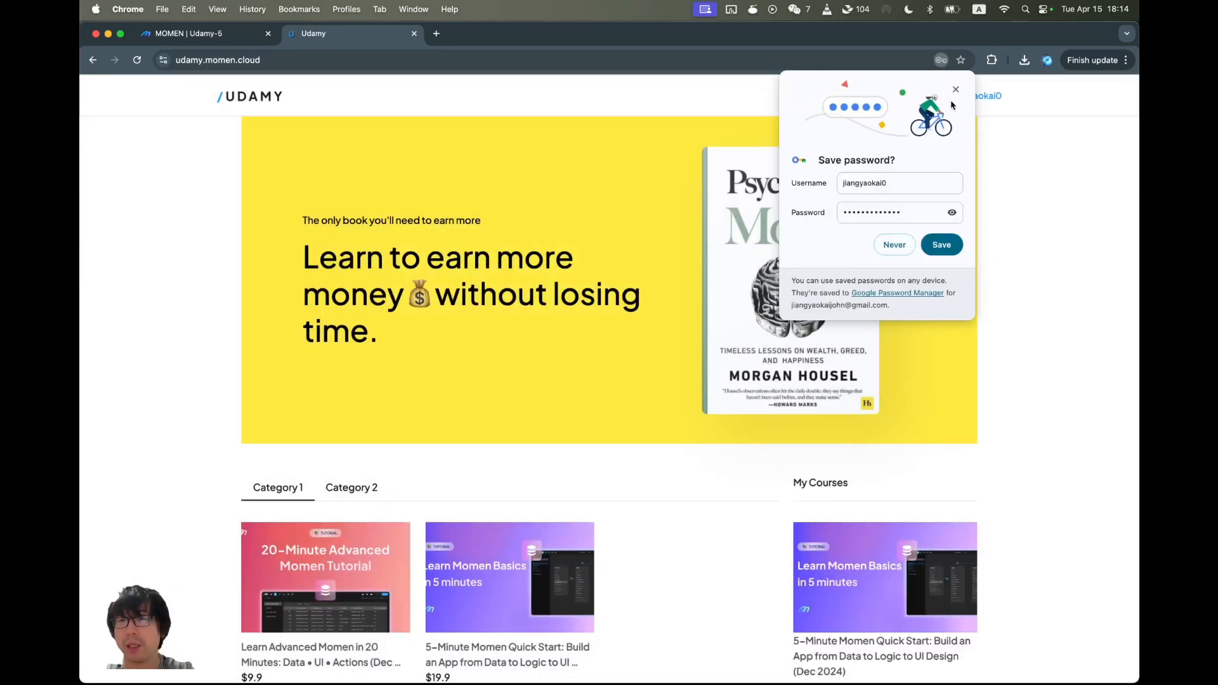
{"action": "left_click", "coordinate": [964, 324]}
{"action": "scroll", "coordinate": [964, 323], "scroll_direction": "down", "scroll_amount": 4}
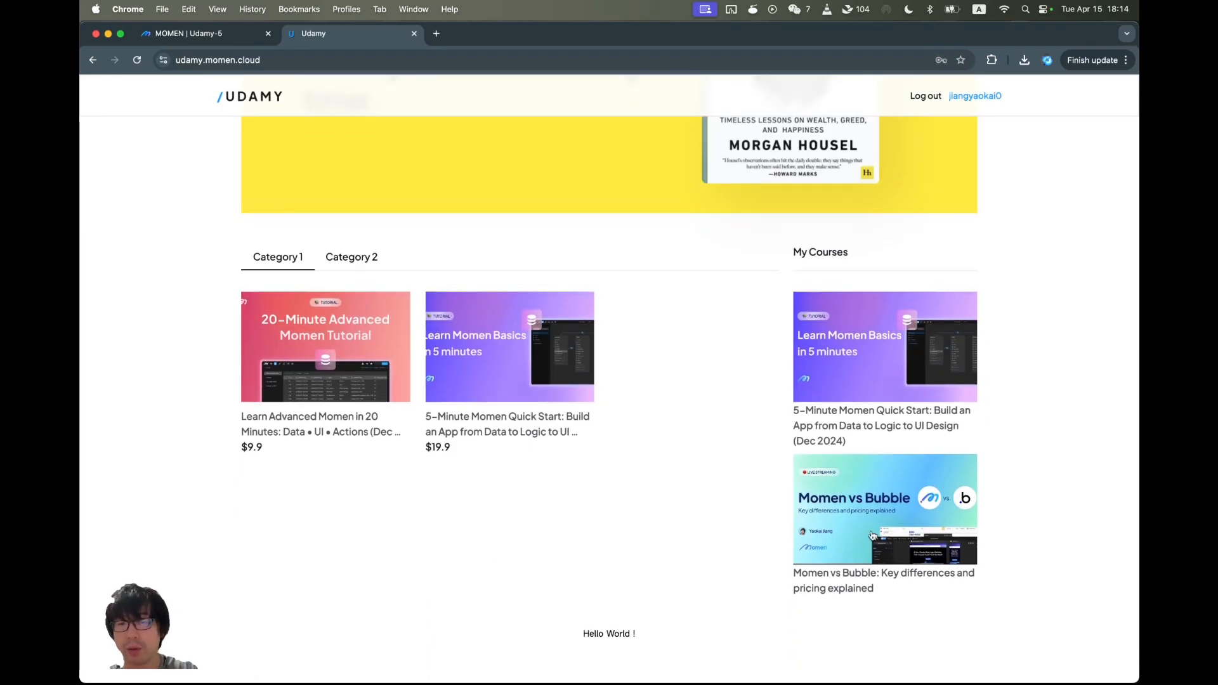
{"action": "scroll", "coordinate": [847, 470], "scroll_direction": "up", "scroll_amount": 1}
{"action": "scroll", "coordinate": [845, 470], "scroll_direction": "down", "scroll_amount": 1}
{"action": "left_click_drag", "start_coordinate": [550, 603], "coordinate": [703, 680]}
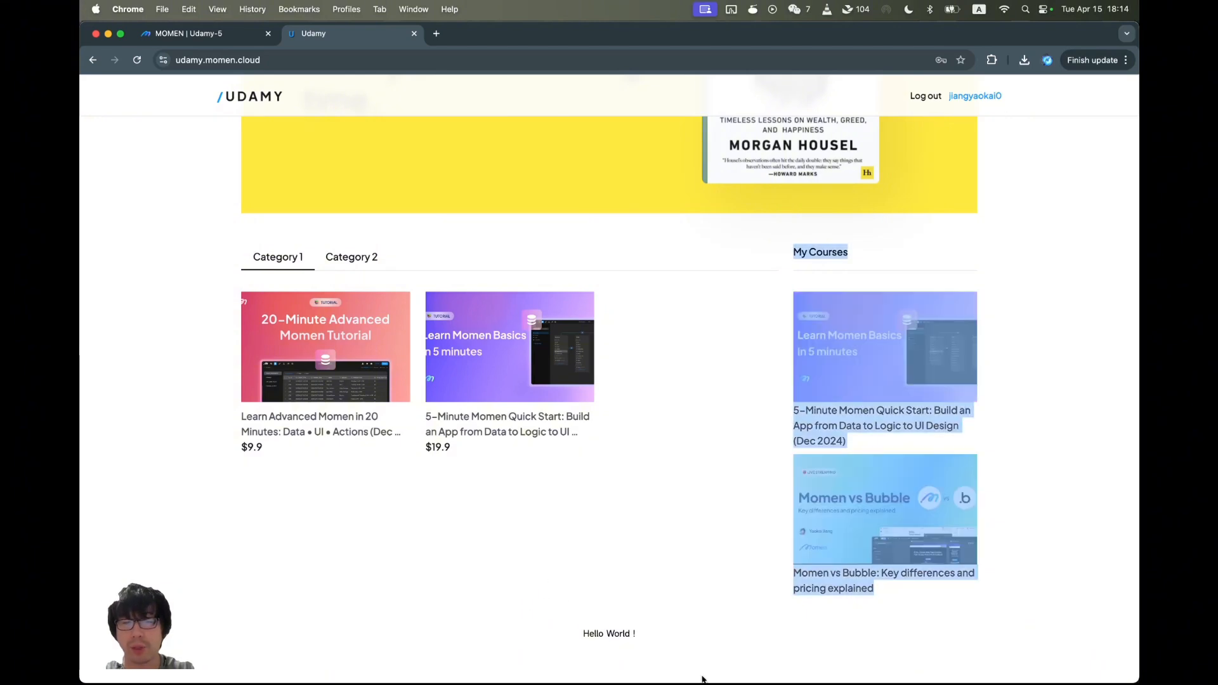
{"action": "triple_click", "coordinate": [675, 636]}
{"action": "left_click", "coordinate": [727, 627]}
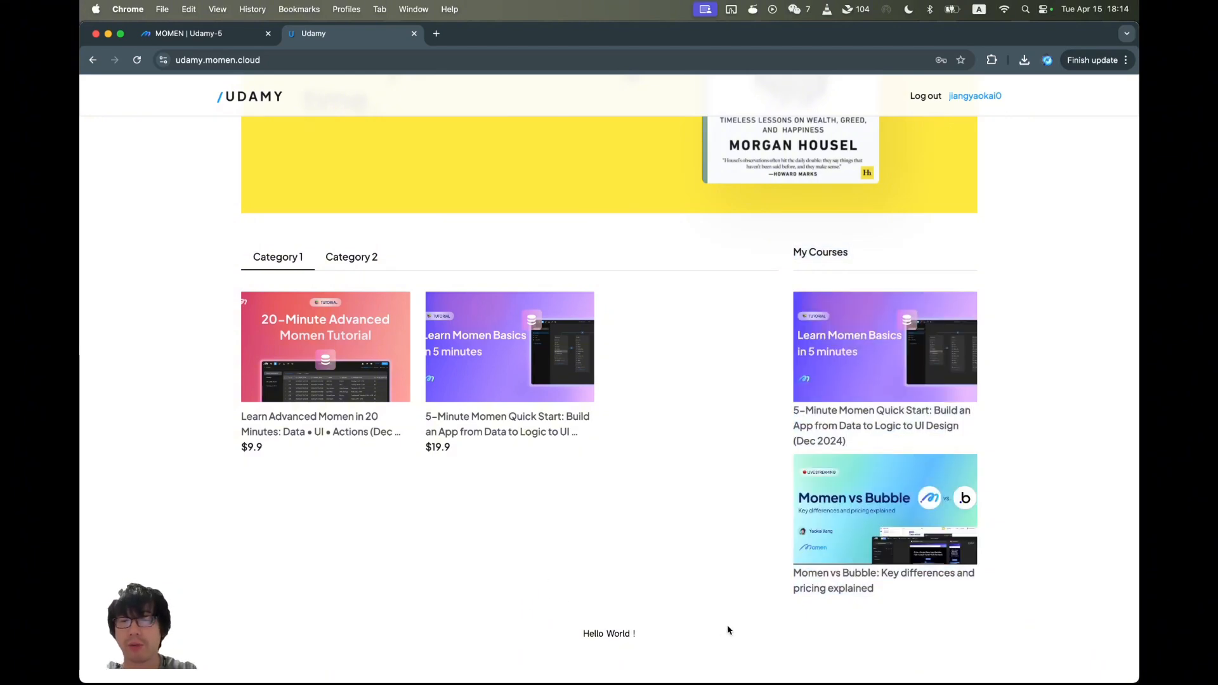
{"action": "scroll", "coordinate": [728, 627], "scroll_direction": "up", "scroll_amount": 3}
{"action": "scroll", "coordinate": [689, 397], "scroll_direction": "up", "scroll_amount": 1}
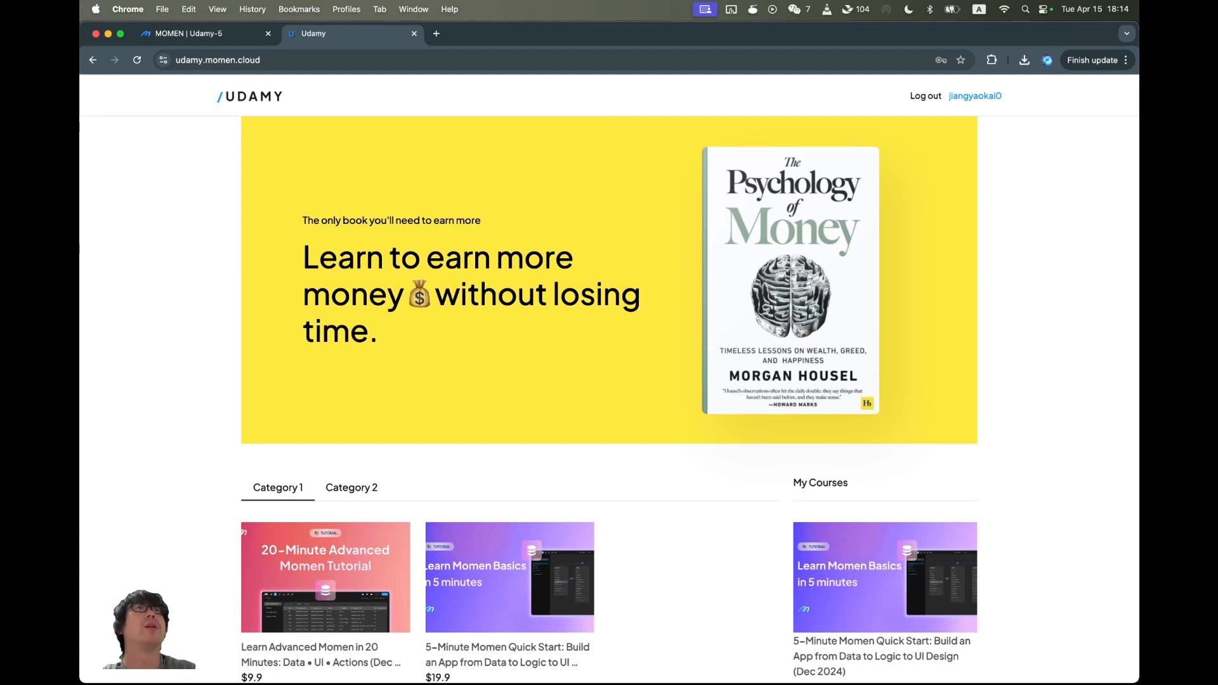
{"action": "scroll", "coordinate": [720, 478], "scroll_direction": "down", "scroll_amount": 2}
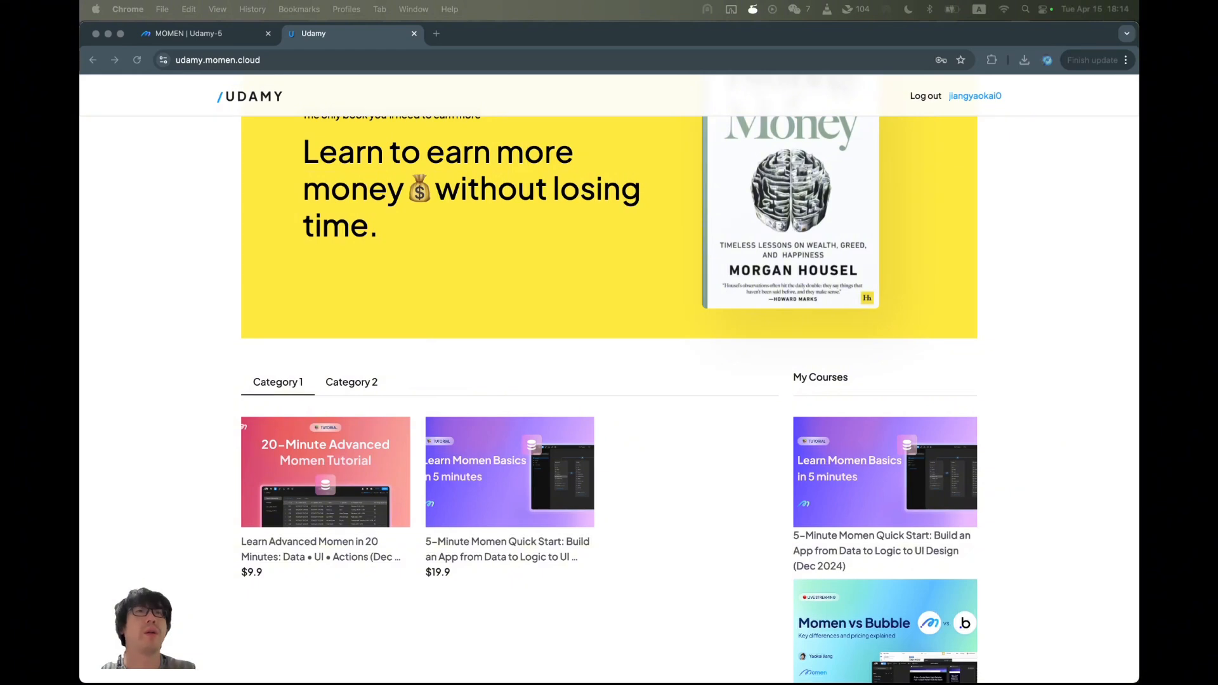
{"action": "left_click", "coordinate": [219, 35]}
Move the MOMEN | Udamy editor tab into this window and show the newest account records page.
{"action": "left_click", "coordinate": [330, 35]}
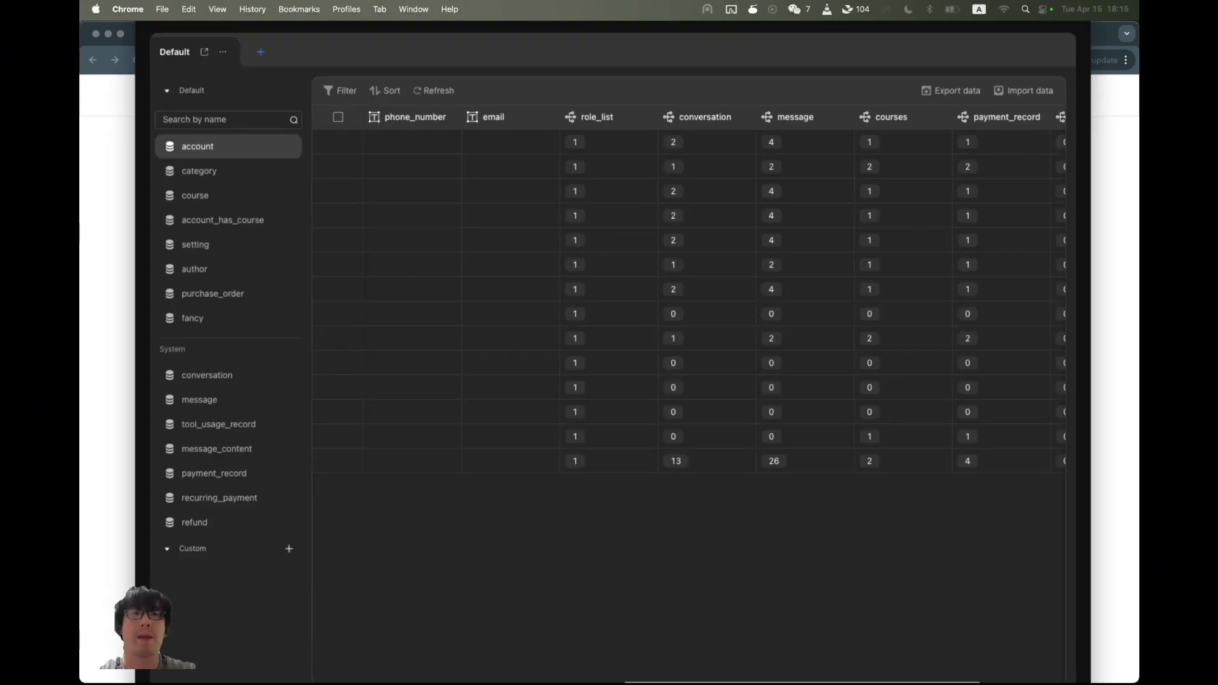
{"action": "left_click_drag", "start_coordinate": [427, 1], "coordinate": [464, 46]}
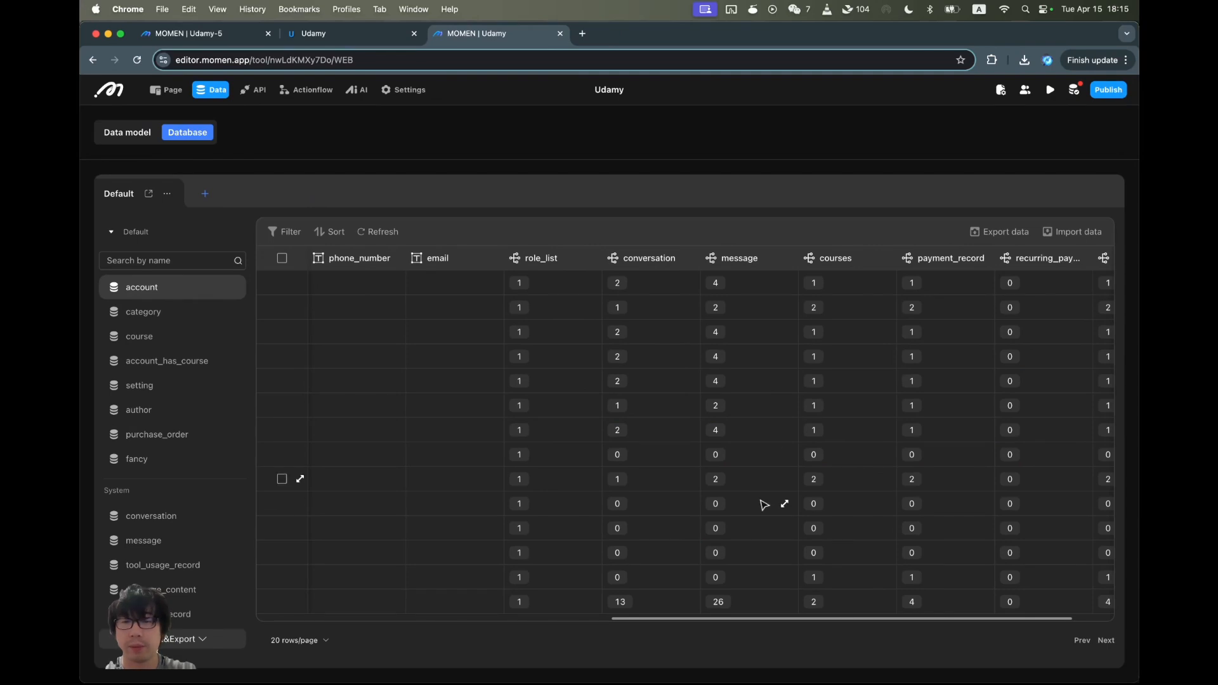
{"action": "scroll", "coordinate": [770, 503], "scroll_direction": "left", "scroll_amount": 10}
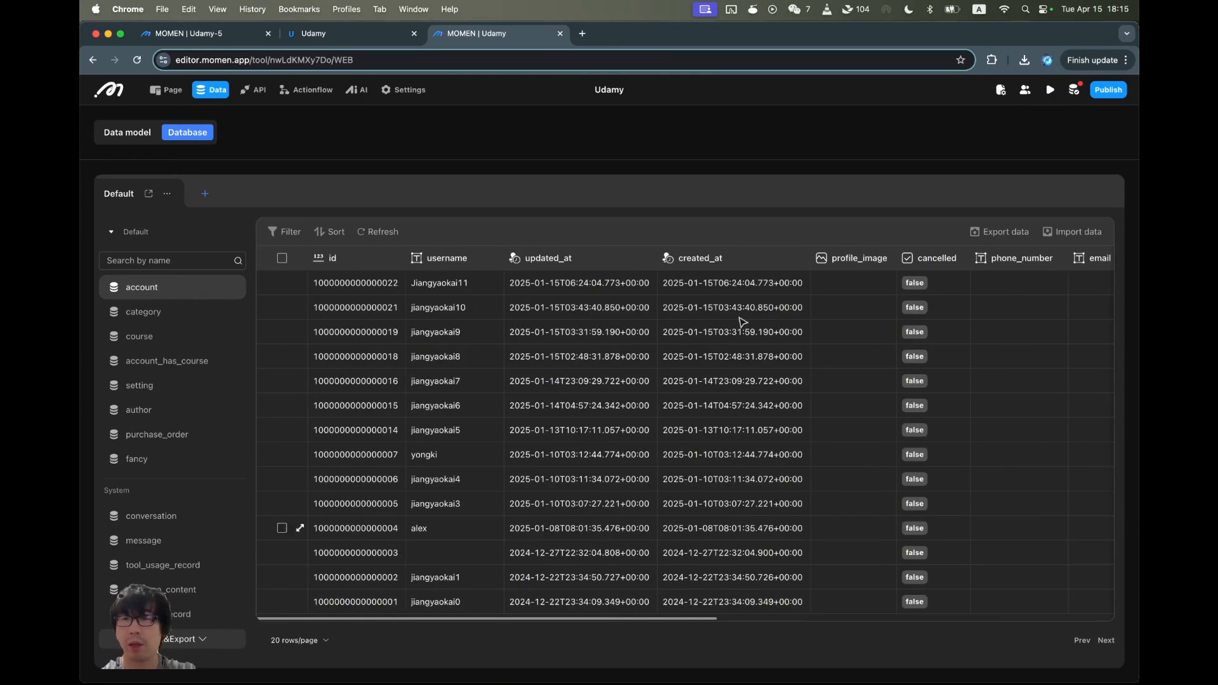
{"action": "left_click", "coordinate": [1083, 645]}
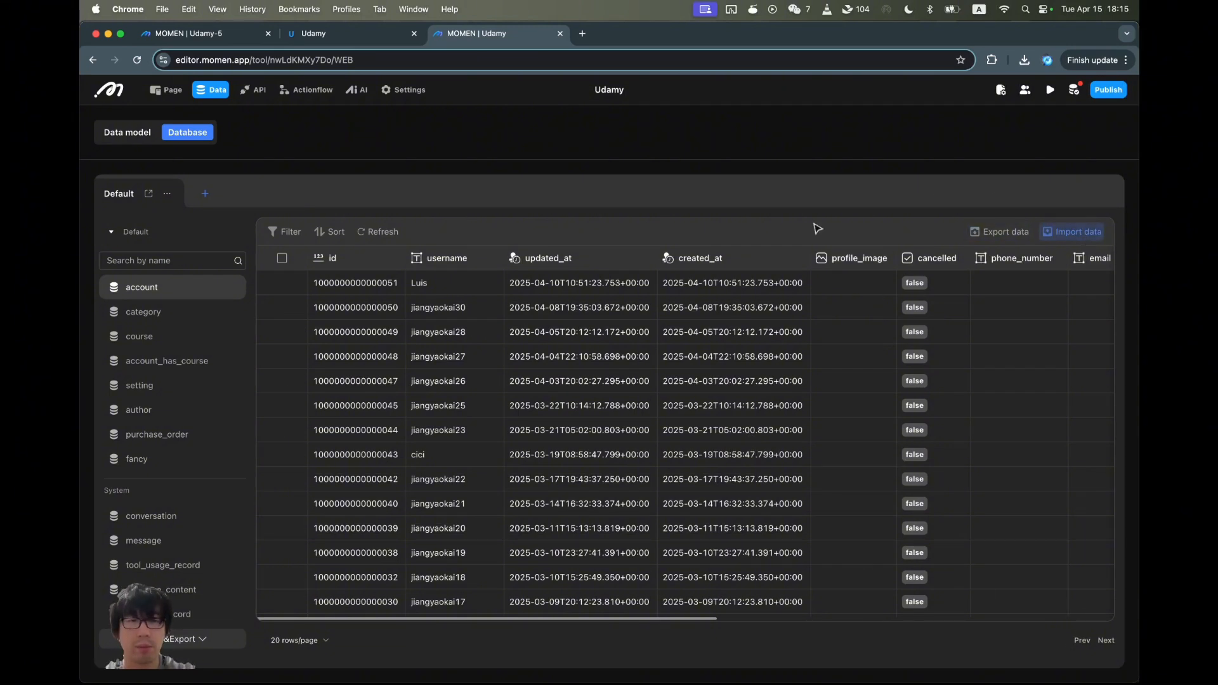
Filter the account table to username Equal To the test user's username.
{"action": "left_click", "coordinate": [329, 233]}
{"action": "left_click", "coordinate": [328, 234]}
{"action": "left_click", "coordinate": [290, 233]}
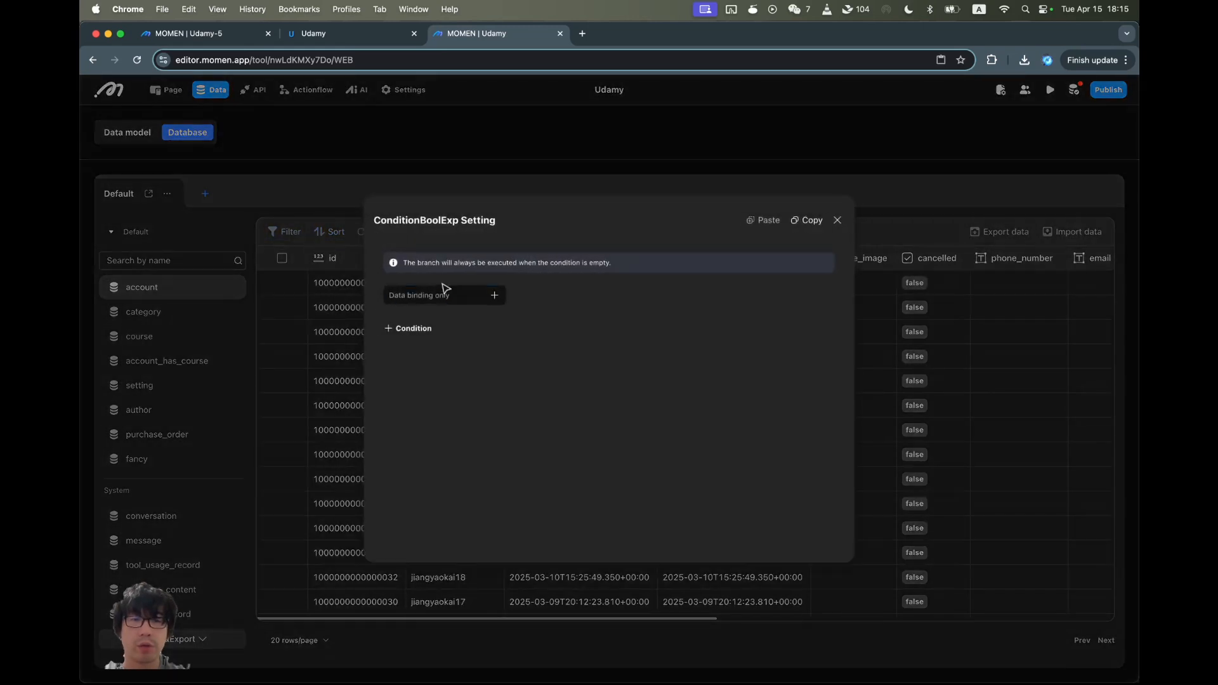
{"action": "left_click", "coordinate": [444, 293]}
{"action": "left_click", "coordinate": [494, 295]}
{"action": "left_click", "coordinate": [477, 349]}
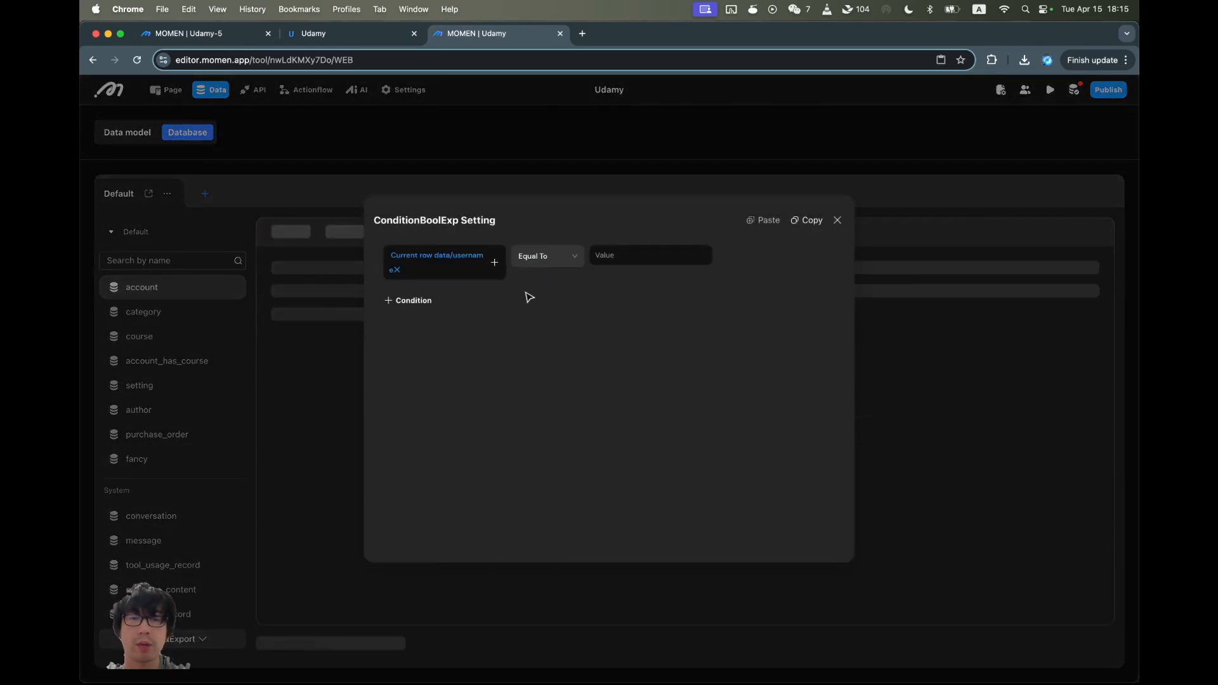
{"action": "left_click", "coordinate": [639, 254]}
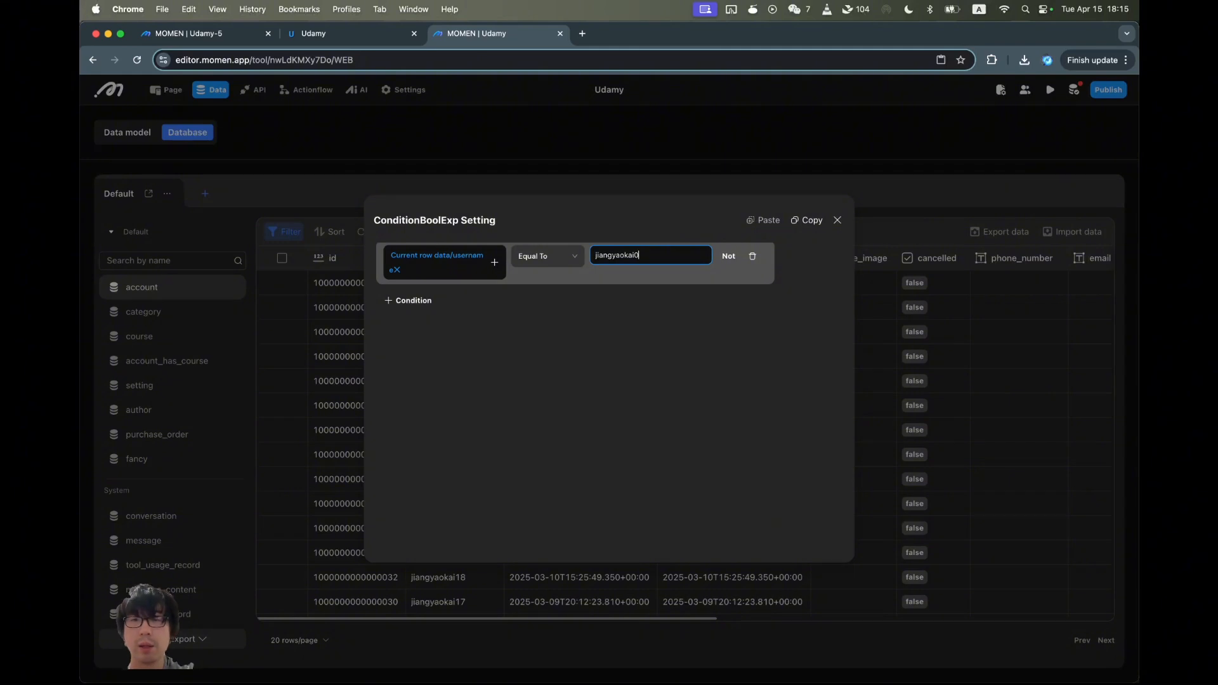
{"action": "type", "text": "jiangyaokai0"}
{"action": "left_click", "coordinate": [837, 220]}
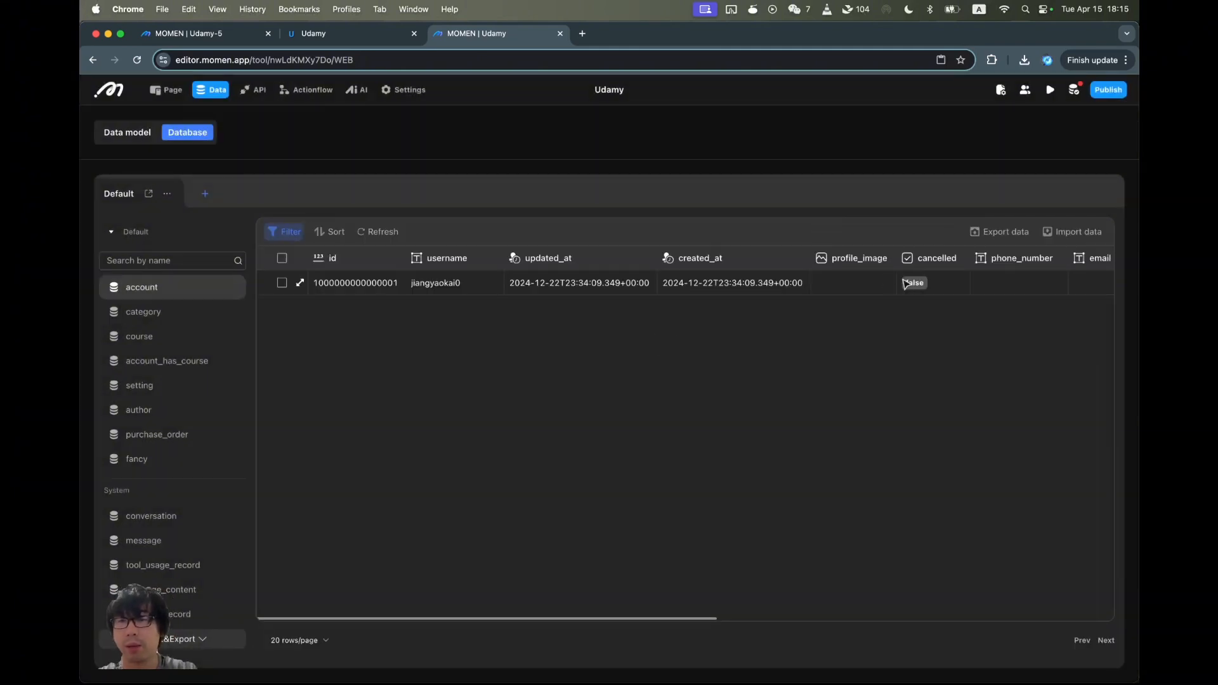
Open the account's linked course records and view enrollment record 6's details.
{"action": "scroll", "coordinate": [815, 294], "scroll_direction": "right", "scroll_amount": 10}
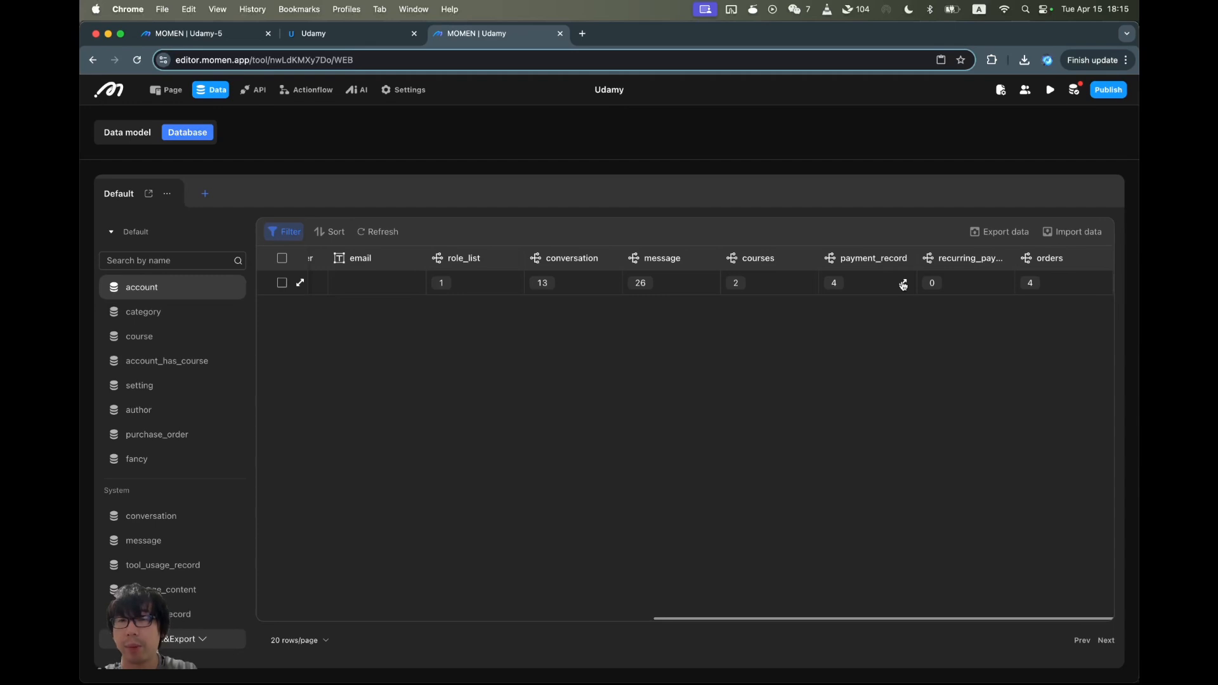
{"action": "left_click", "coordinate": [805, 285]}
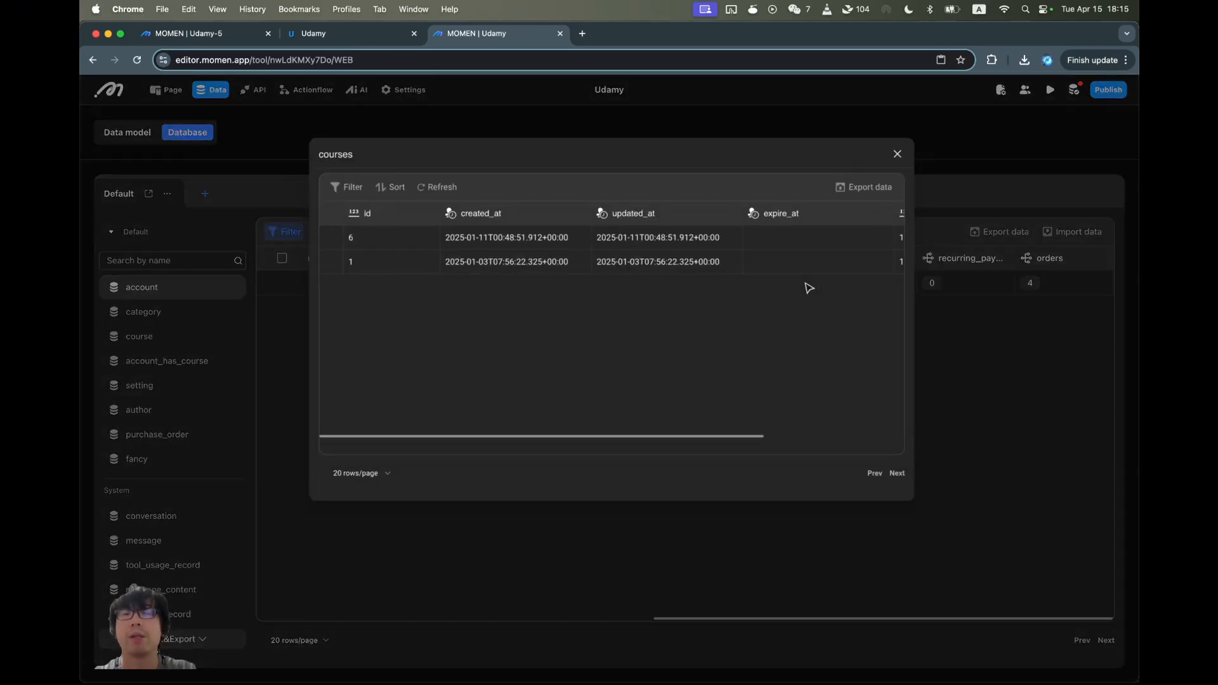
{"action": "left_click", "coordinate": [323, 236]}
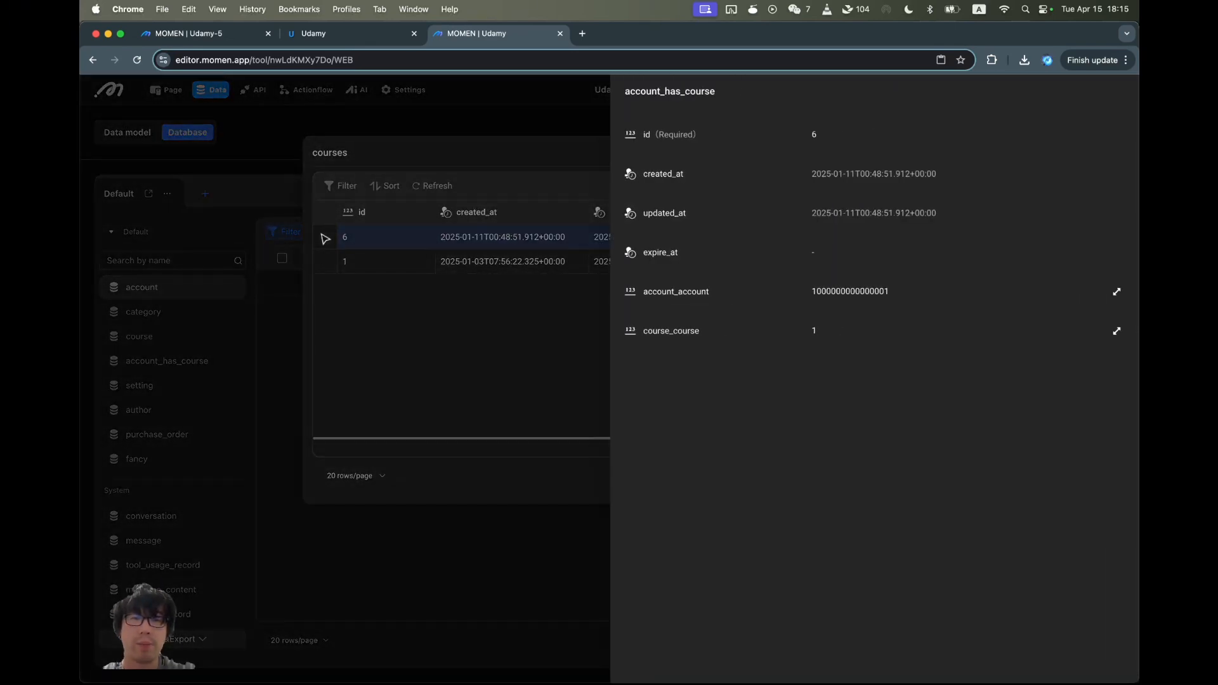
{"action": "left_click", "coordinate": [380, 288]}
Check both enrollments' expiry dates, update time and linked course, then pick the account id.
{"action": "scroll", "coordinate": [562, 264], "scroll_direction": "right", "scroll_amount": 5}
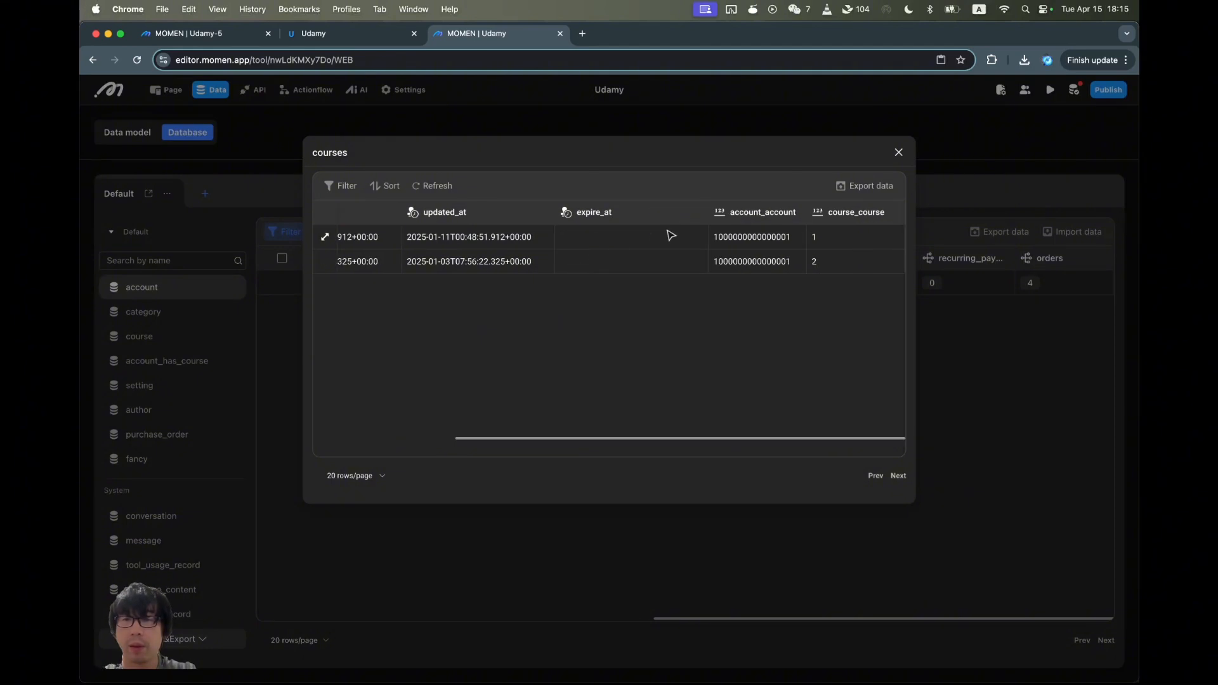
{"action": "left_click", "coordinate": [621, 239]}
{"action": "left_click", "coordinate": [523, 248]}
{"action": "scroll", "coordinate": [525, 253], "scroll_direction": "right", "scroll_amount": 2}
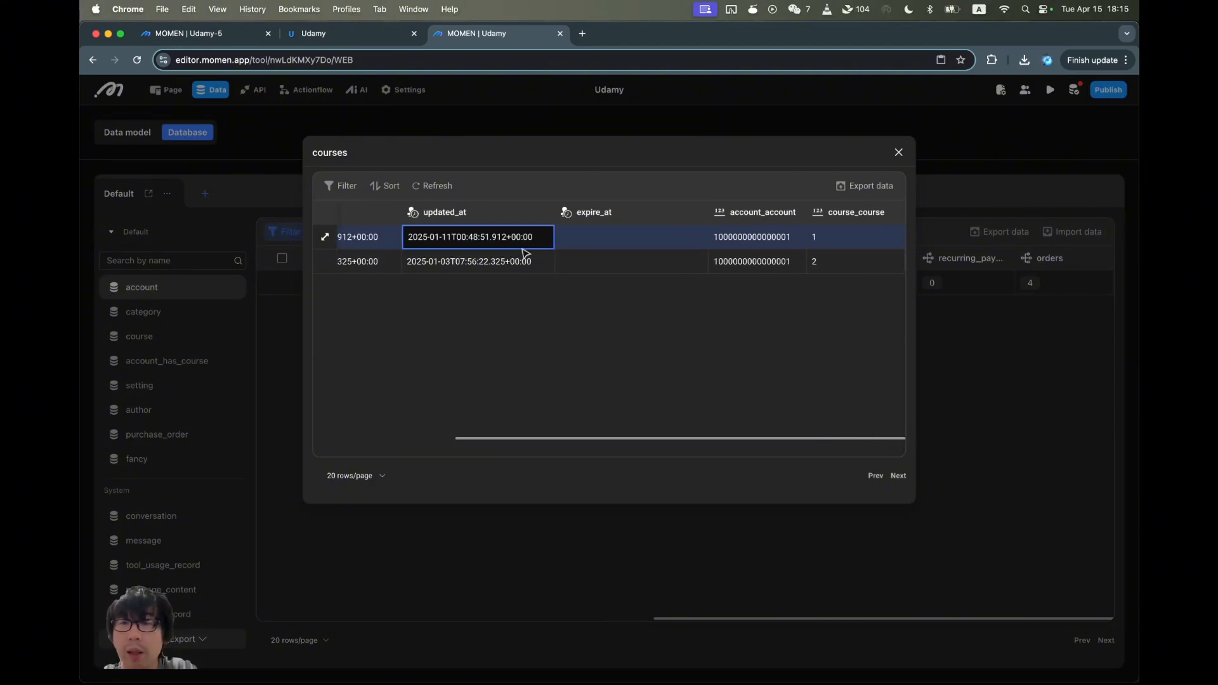
{"action": "left_click", "coordinate": [694, 267]}
{"action": "left_click", "coordinate": [852, 241]}
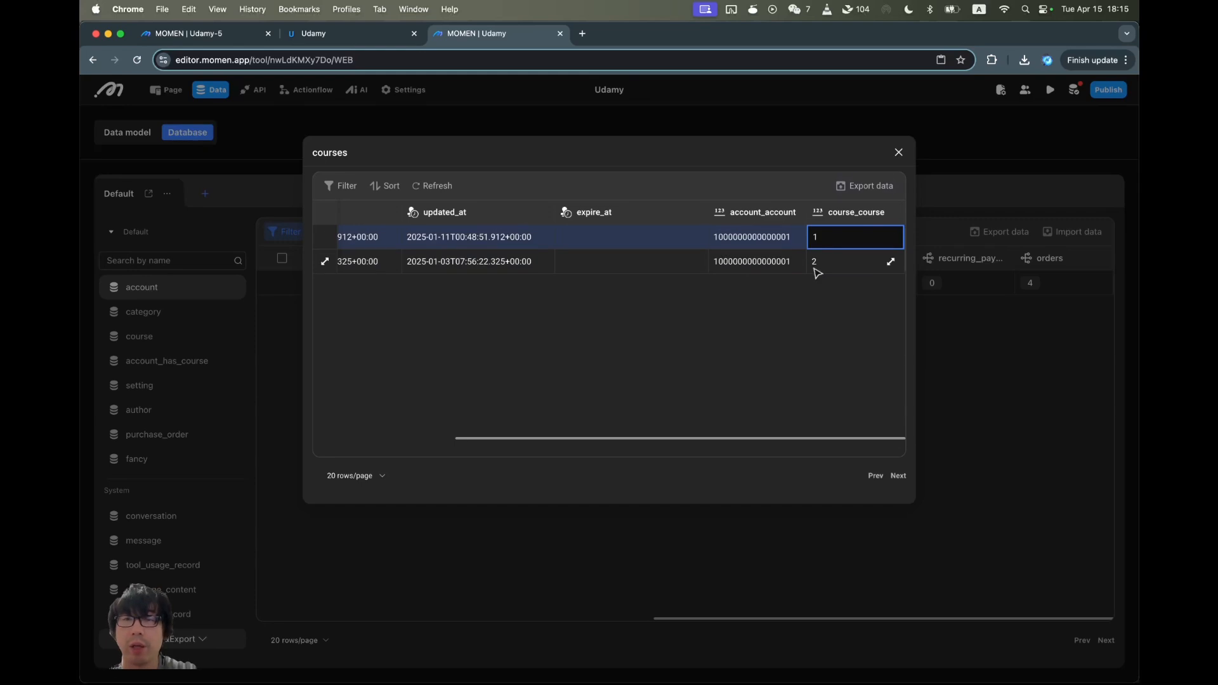
{"action": "scroll", "coordinate": [813, 270], "scroll_direction": "left", "scroll_amount": 5}
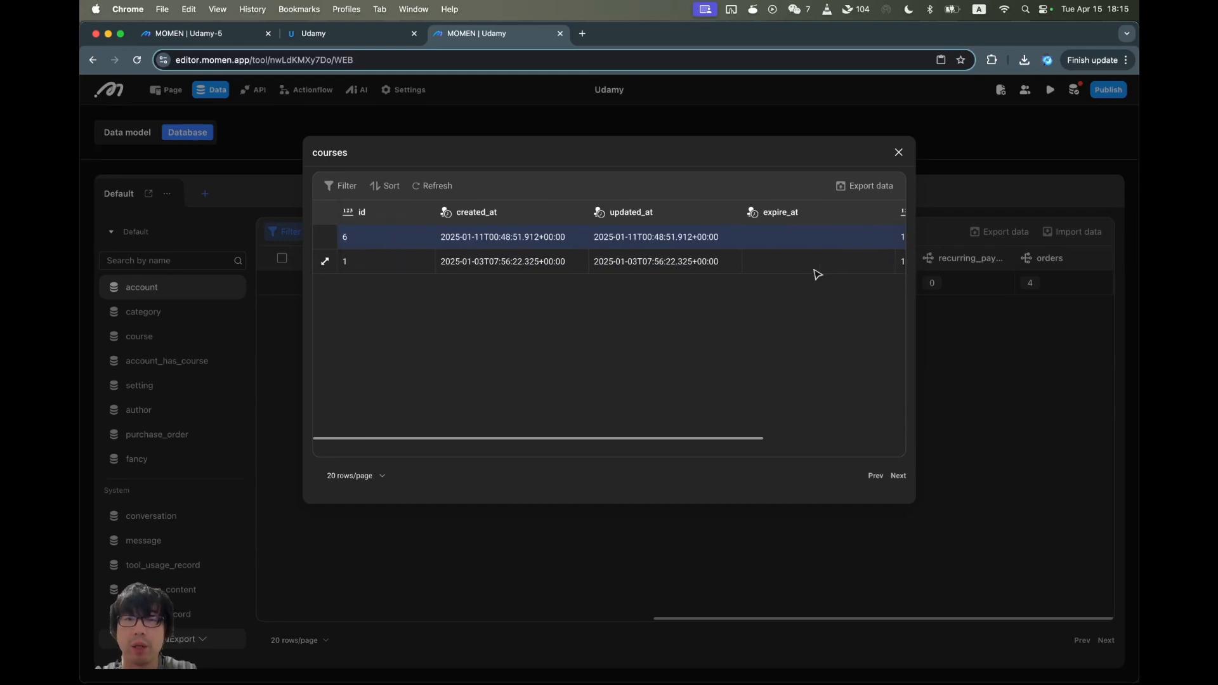
{"action": "left_click", "coordinate": [899, 153]}
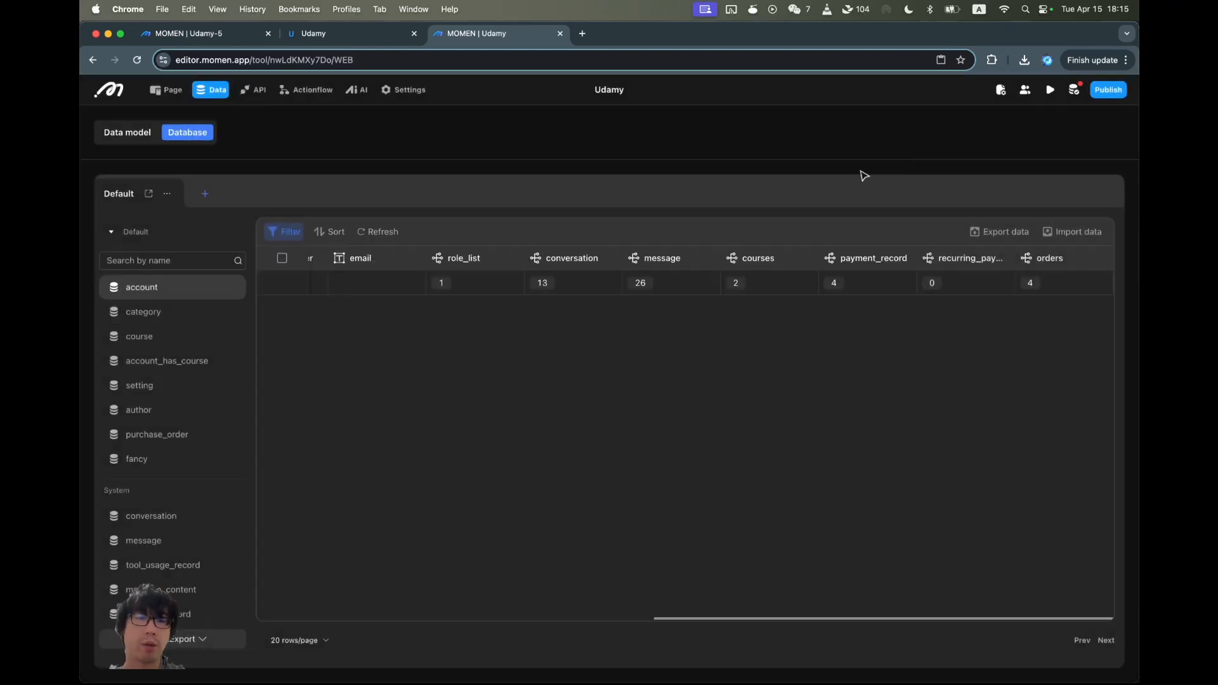
{"action": "scroll", "coordinate": [408, 307], "scroll_direction": "left", "scroll_amount": 10}
{"action": "left_click", "coordinate": [370, 289]}
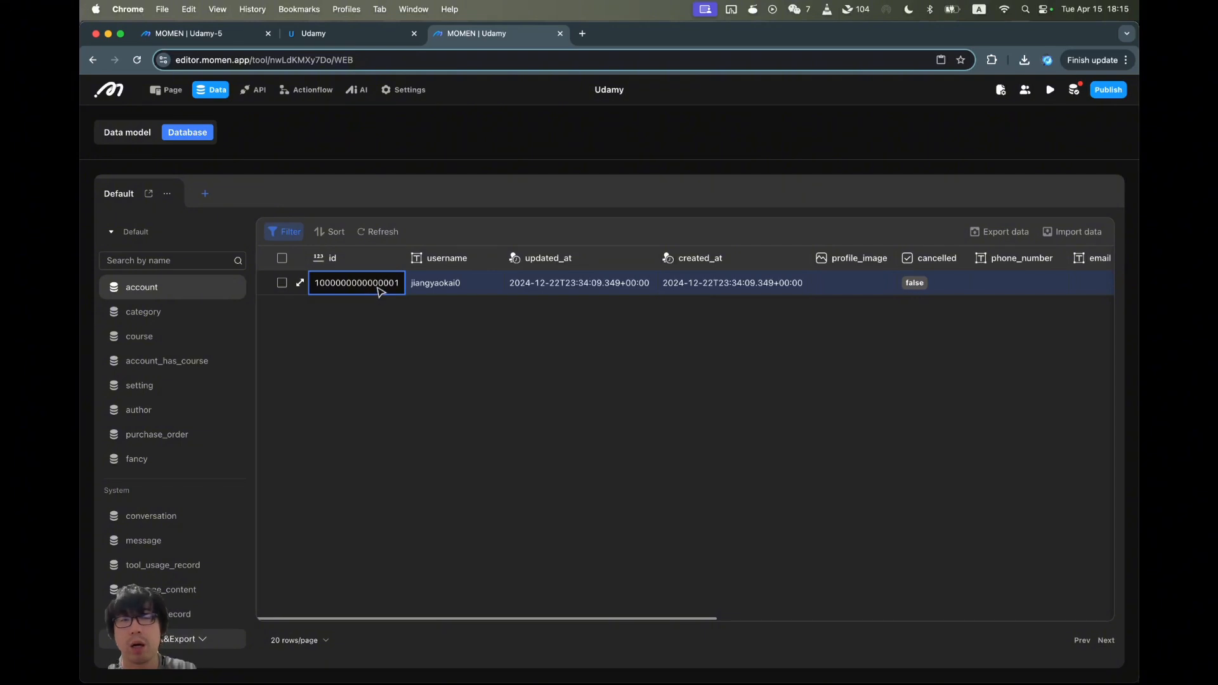
Copy the account id and remove the username condition from the account table filter.
{"action": "double_click", "coordinate": [380, 289]}
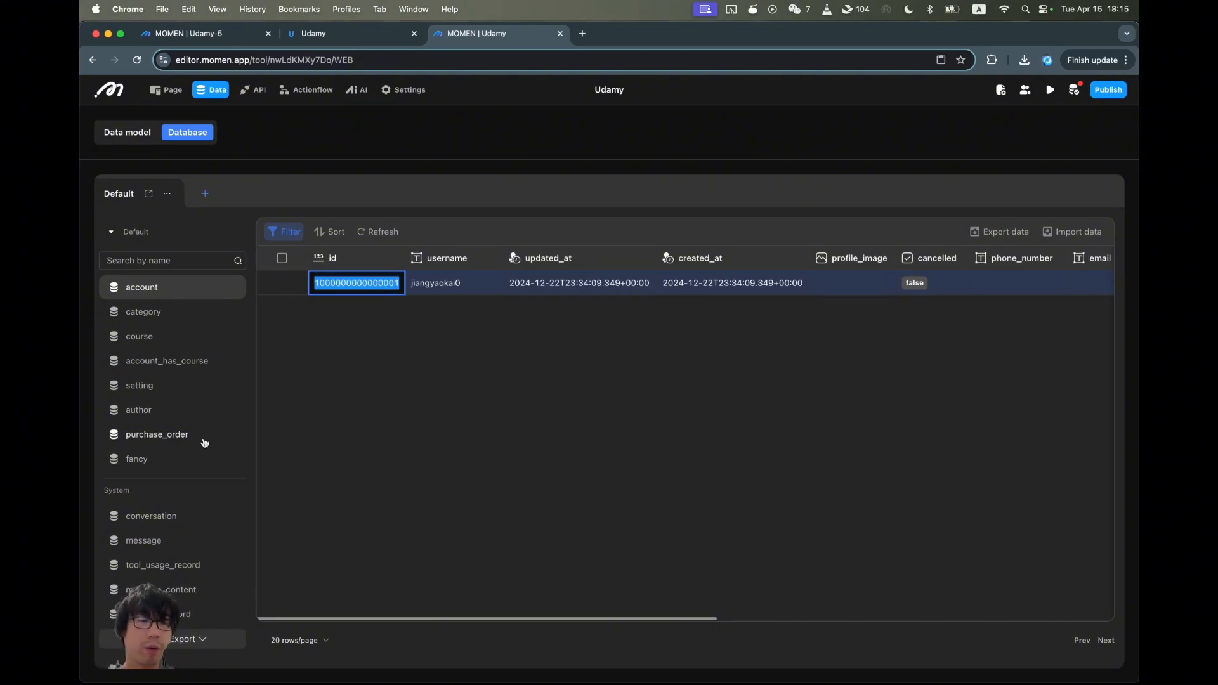
{"action": "left_click", "coordinate": [287, 234]}
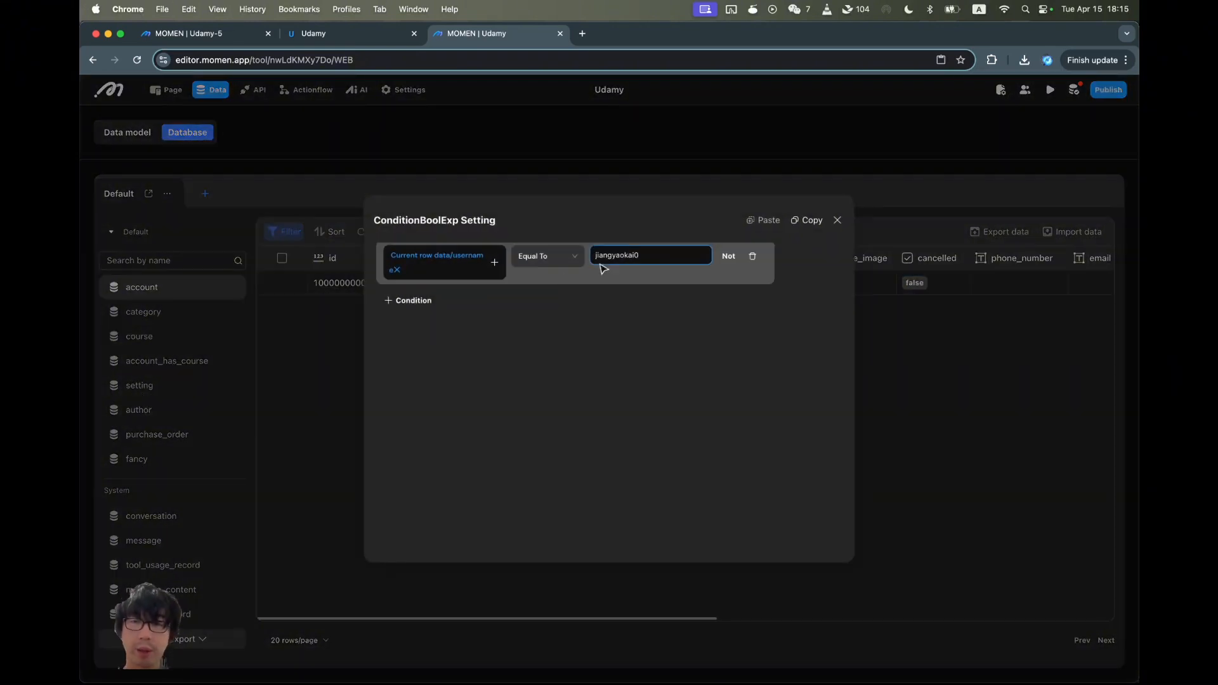
{"action": "left_click", "coordinate": [845, 219]}
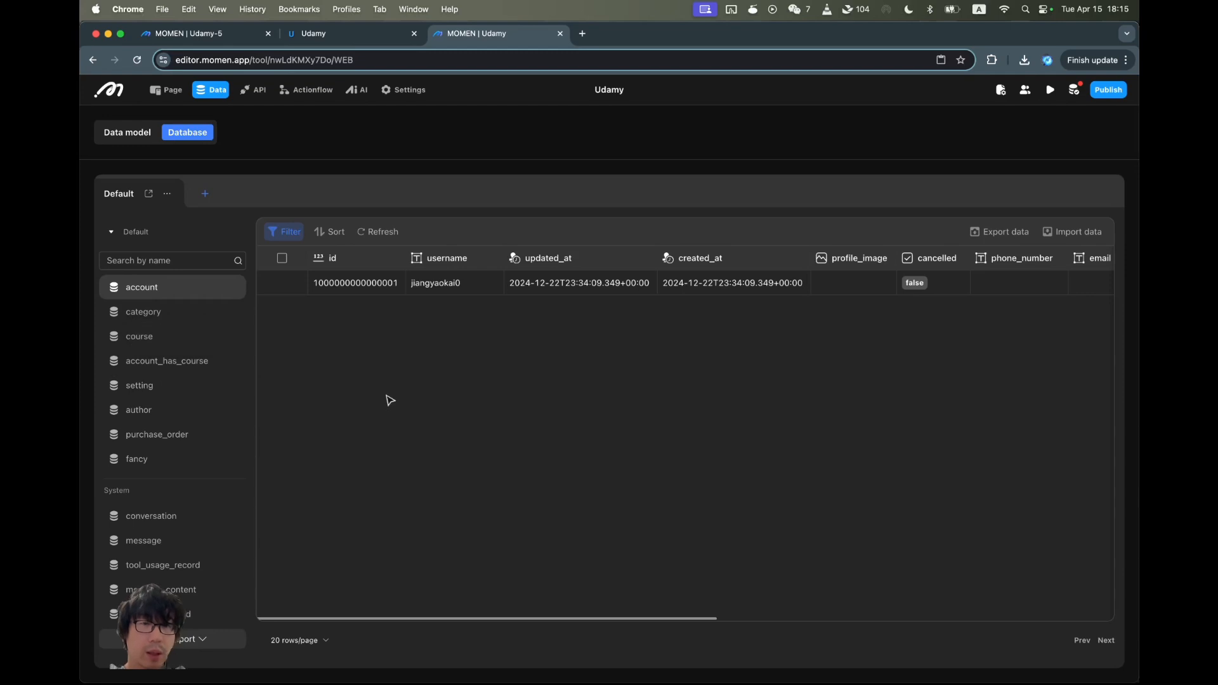
{"action": "left_click", "coordinate": [296, 241]}
{"action": "left_click", "coordinate": [755, 257]}
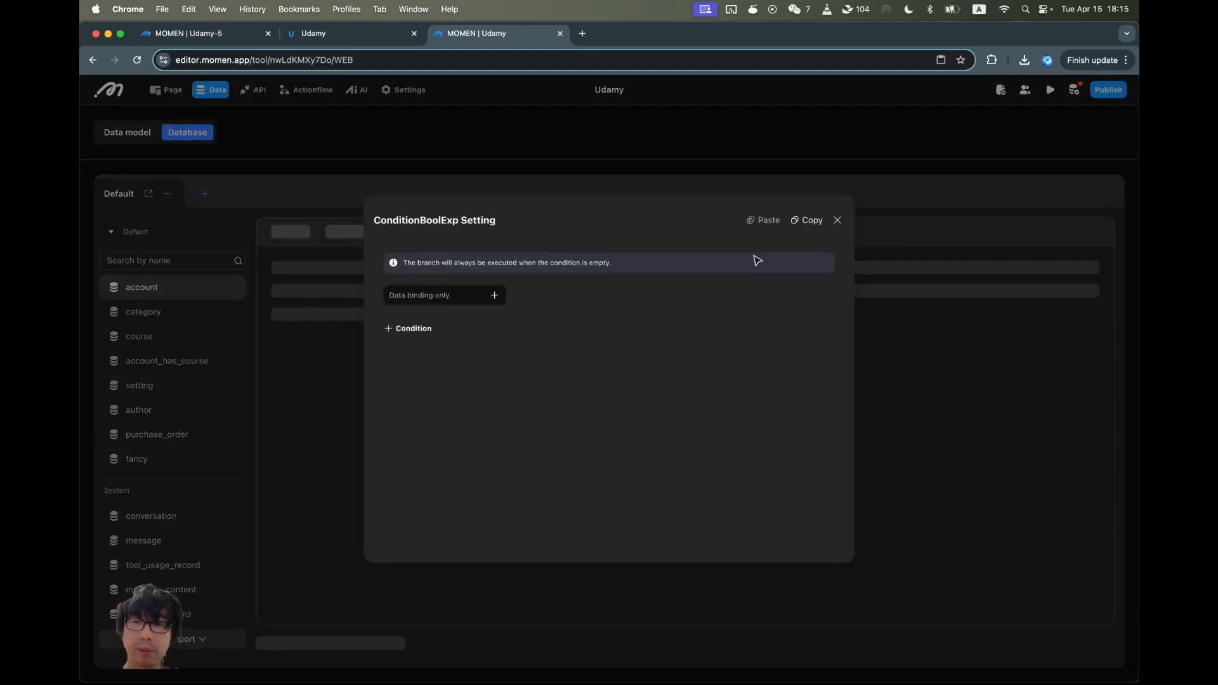
{"action": "left_click", "coordinate": [836, 222]}
Filter the account_has_course table by linked account username Equal To the test user.
{"action": "left_click", "coordinate": [177, 359]}
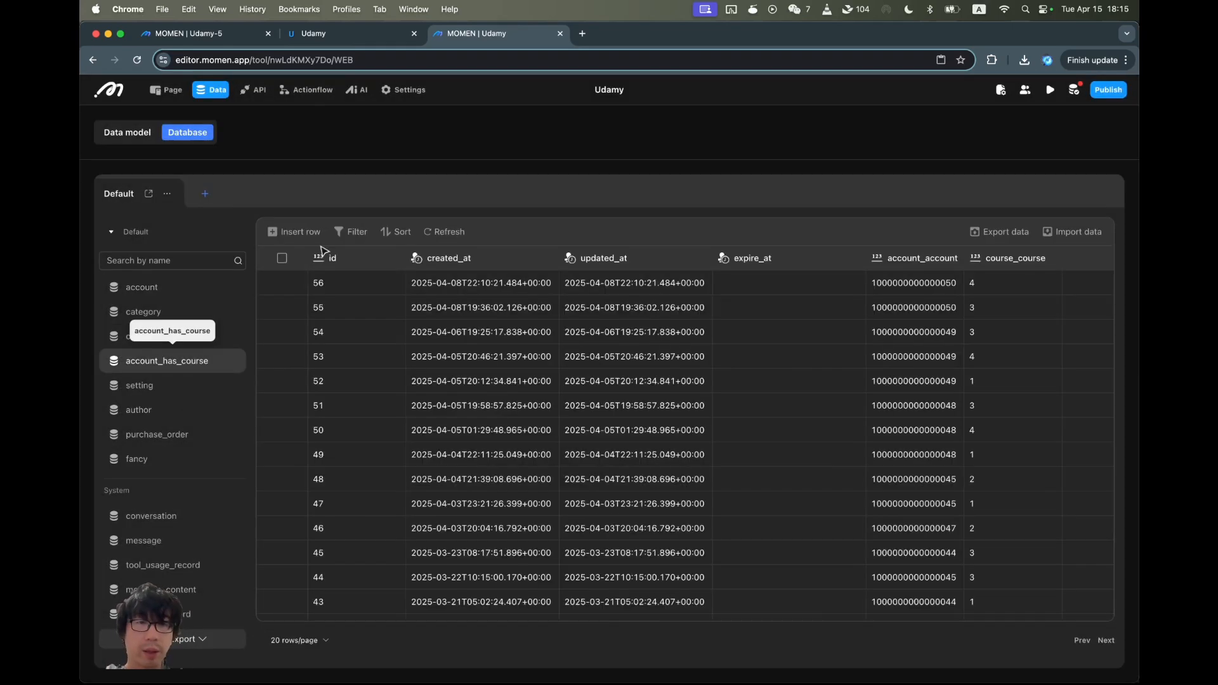
{"action": "left_click", "coordinate": [350, 233]}
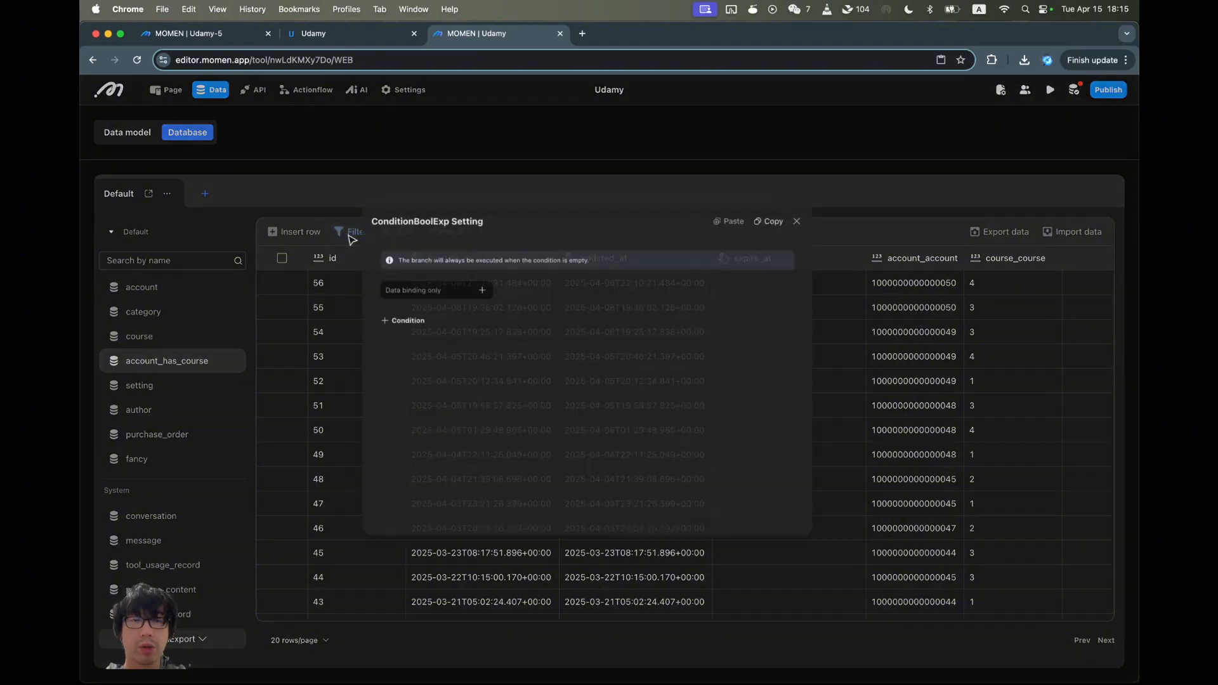
{"action": "left_click", "coordinate": [494, 295]}
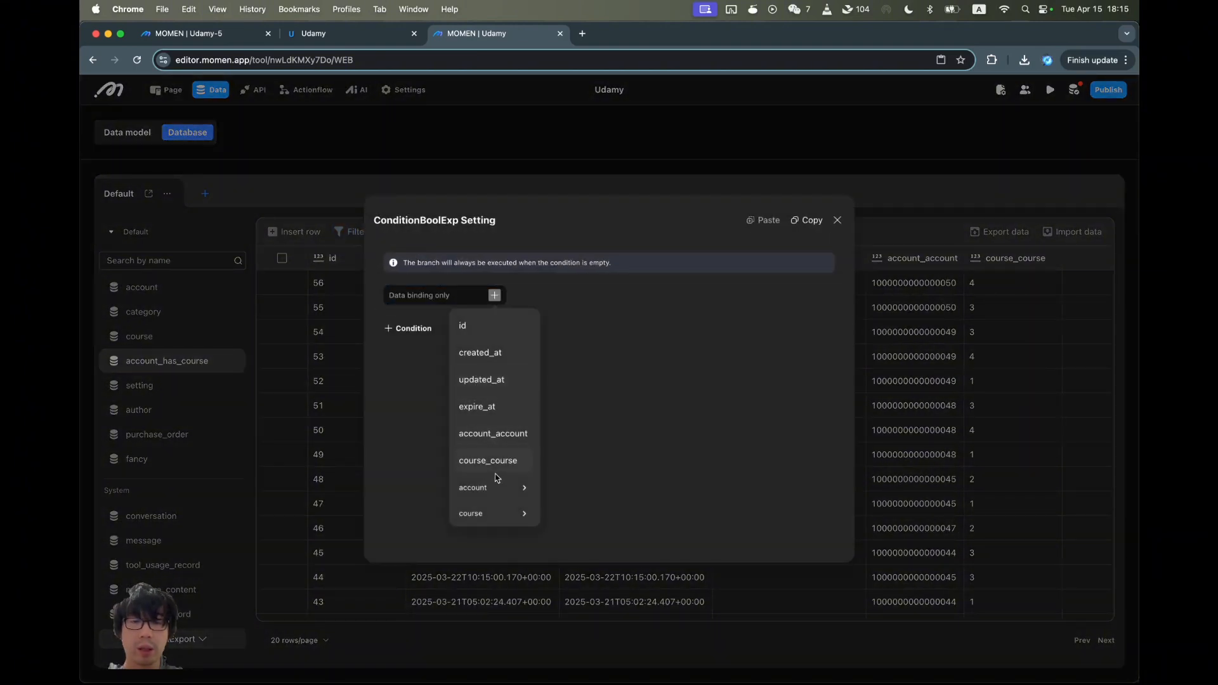
{"action": "mouse_move", "coordinate": [498, 501]}
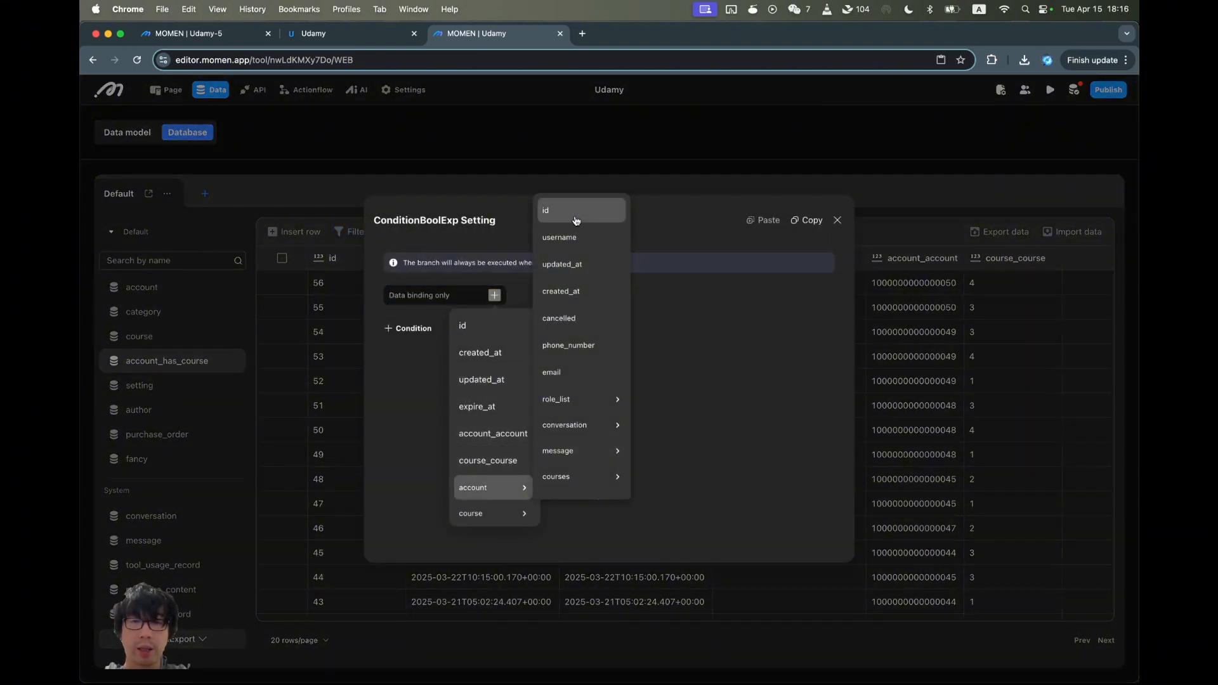
{"action": "left_click", "coordinate": [573, 239]}
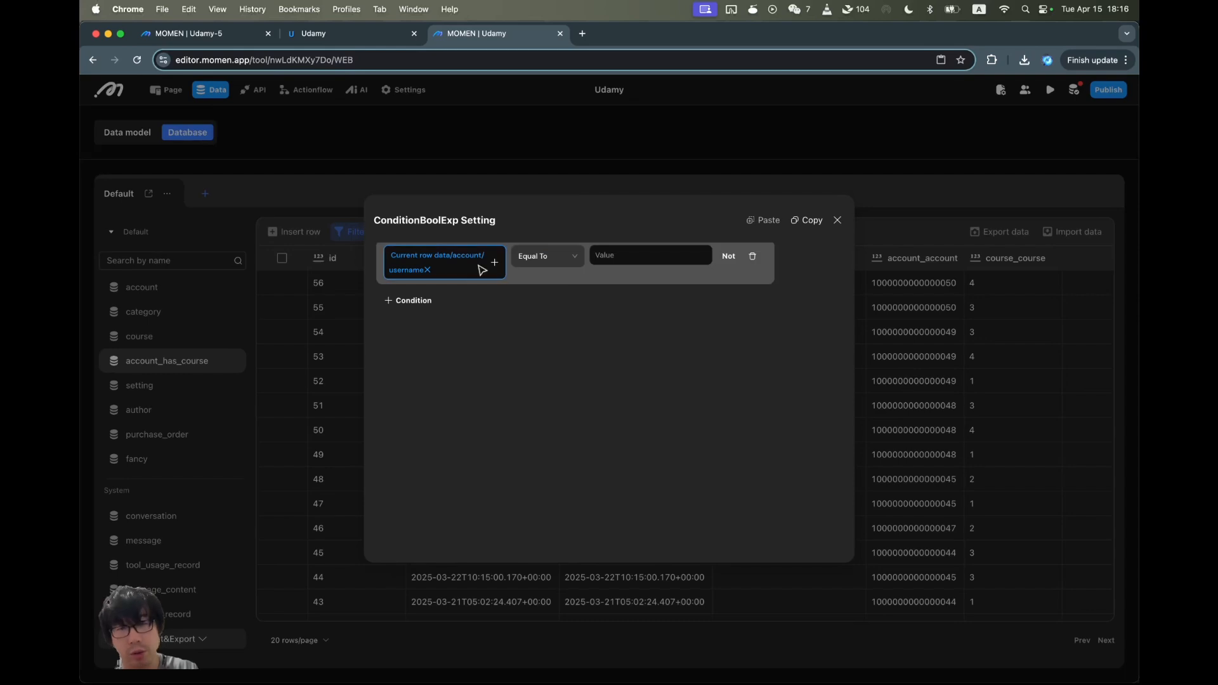
{"action": "left_click", "coordinate": [647, 256]}
{"action": "type", "text": "jiang"}
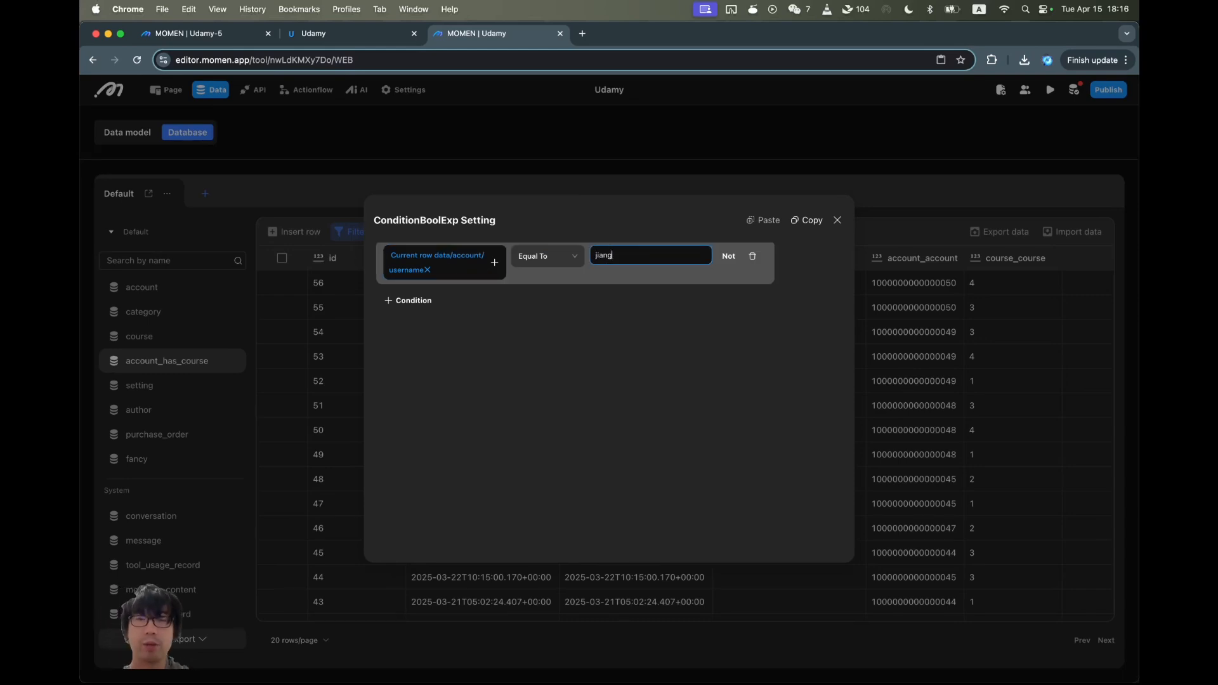
{"action": "type", "text": "yaokai0"}
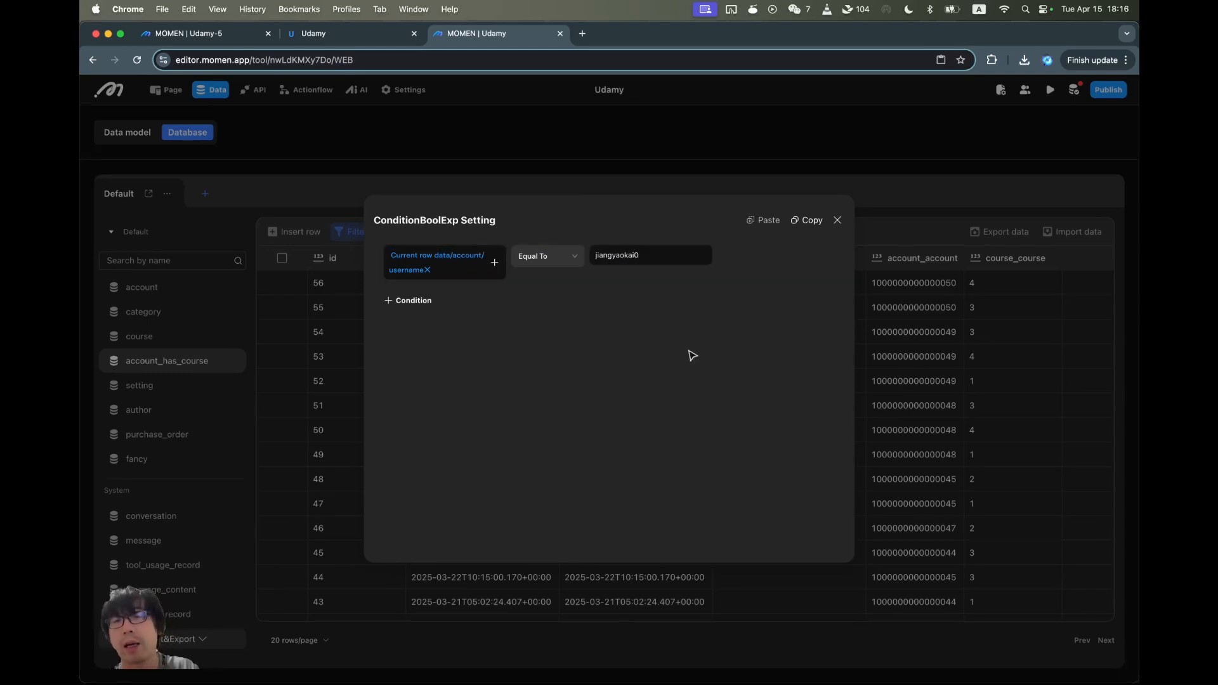
{"action": "left_click", "coordinate": [837, 221]}
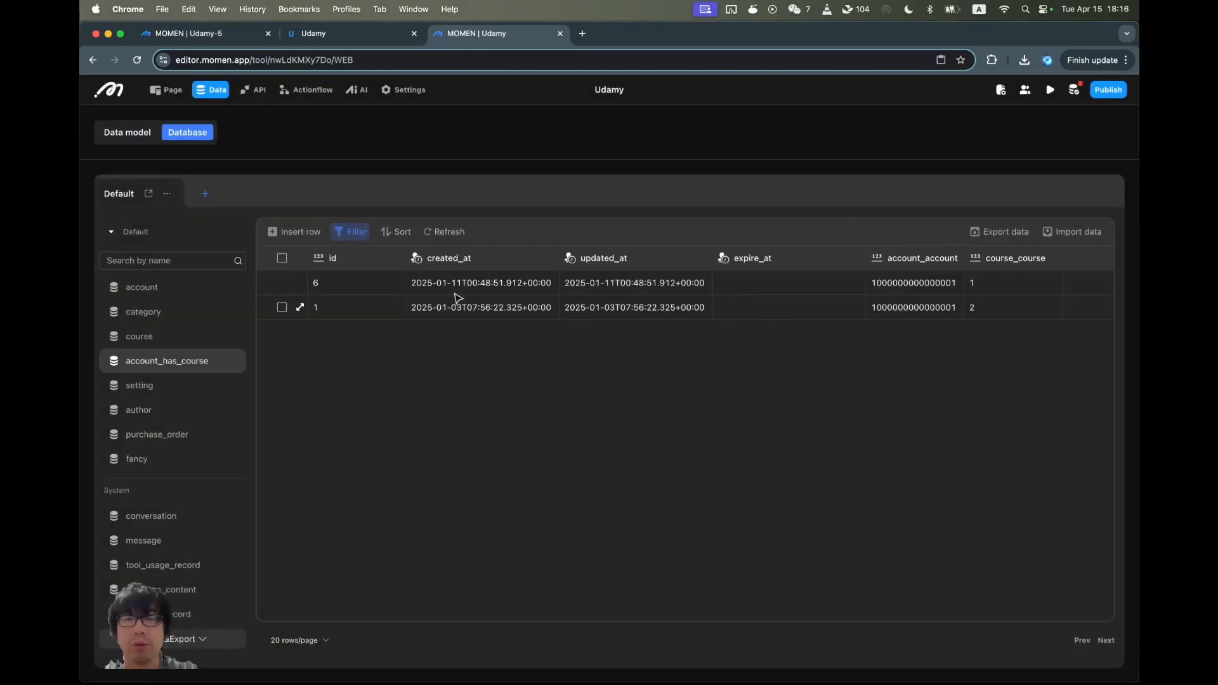
Select all filtered enrollment rows and delete them, confirming the deletion.
{"action": "left_click", "coordinate": [283, 257]}
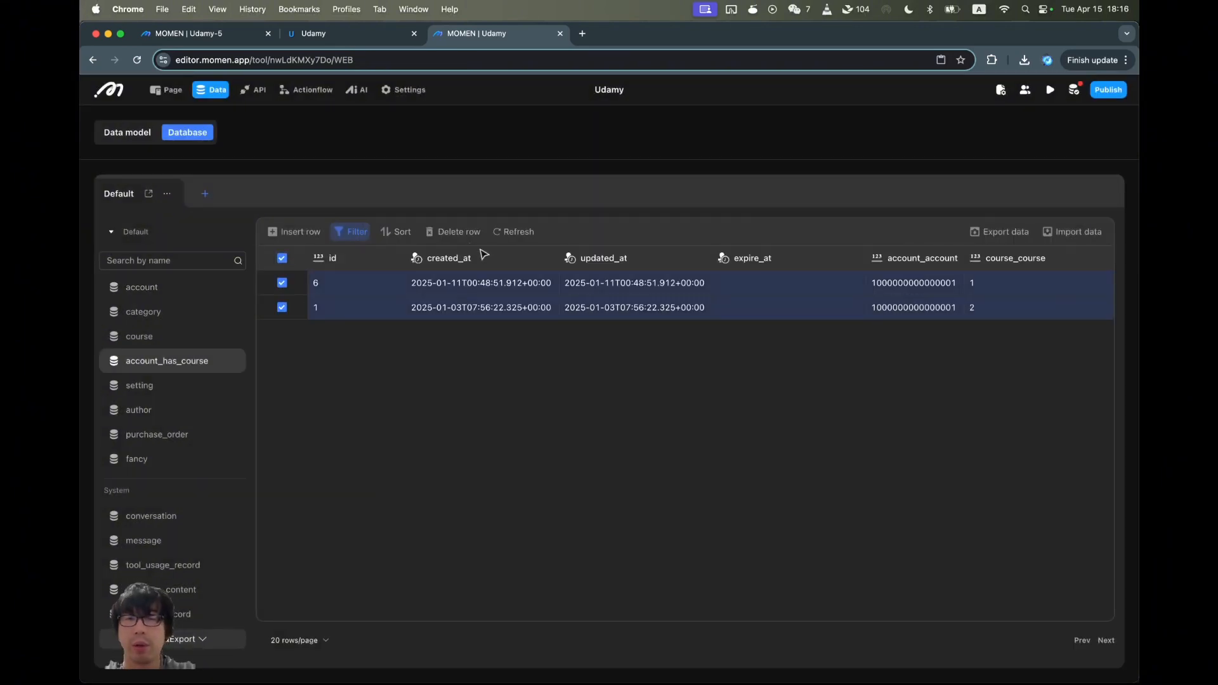
{"action": "left_click", "coordinate": [453, 232]}
{"action": "left_click", "coordinate": [697, 410]}
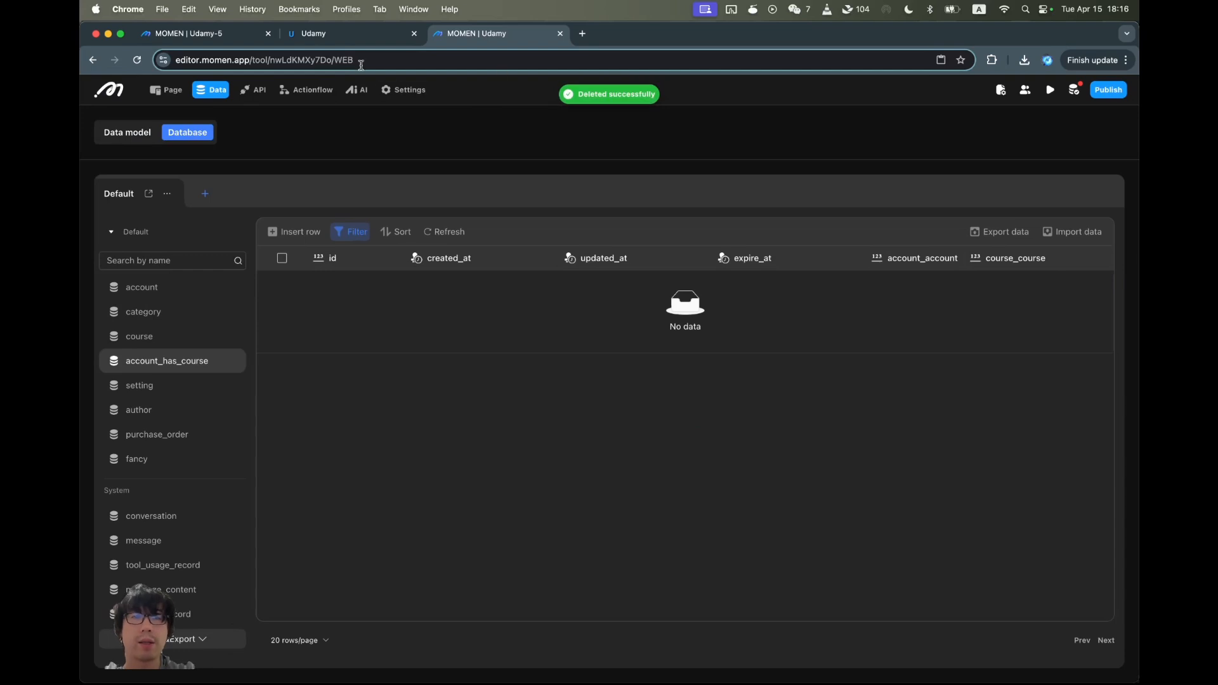
{"action": "left_click", "coordinate": [370, 42]}
Reload Udamy, log in via the outlined Login button, and highlight the 'Your course library awaits!' message.
{"action": "key", "text": "super+r"}
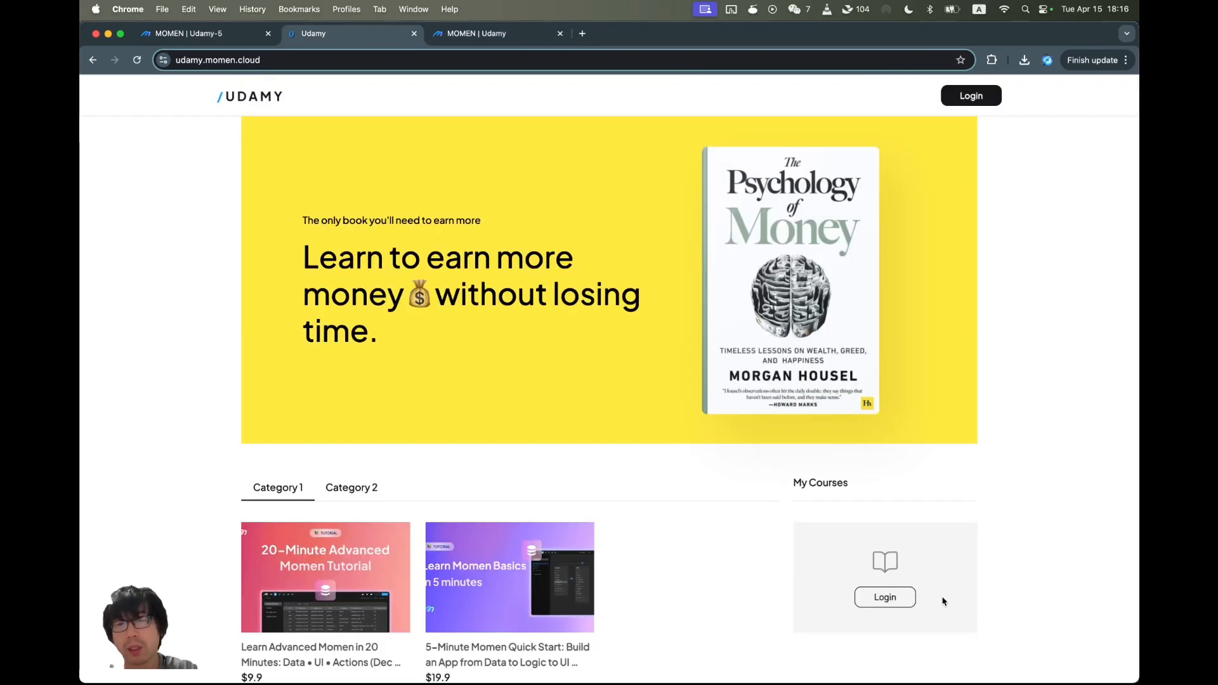
{"action": "left_click", "coordinate": [889, 604]}
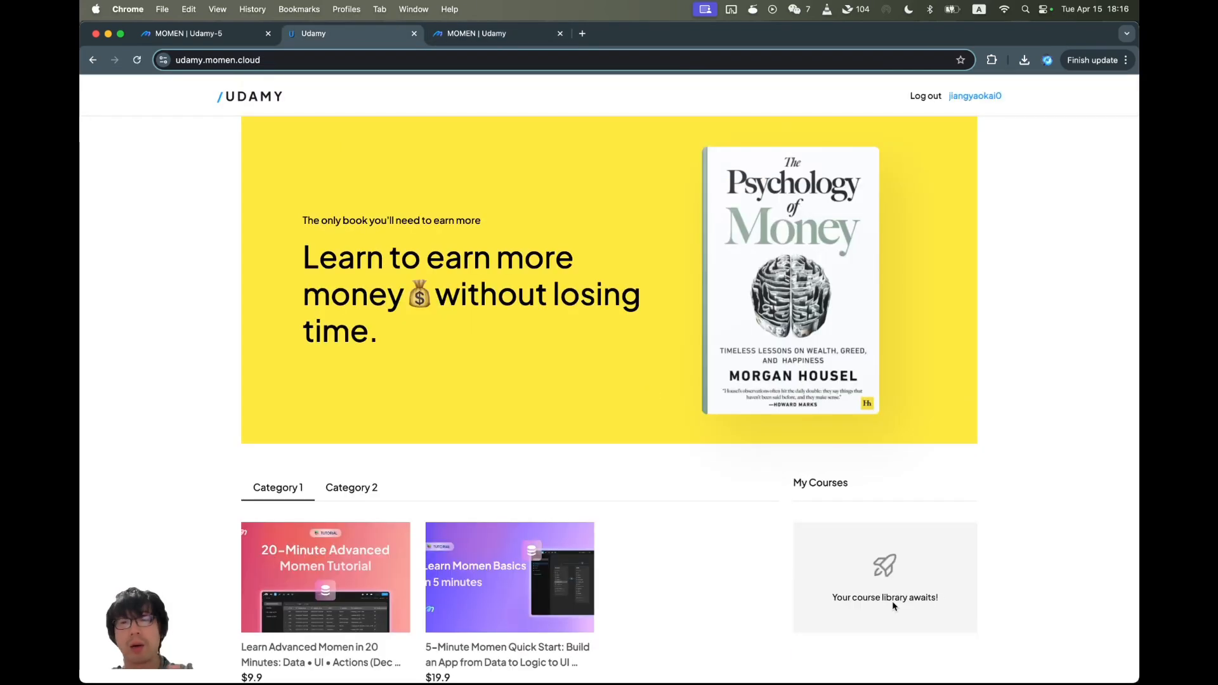
{"action": "triple_click", "coordinate": [857, 597]}
{"action": "triple_click", "coordinate": [858, 597]}
{"action": "triple_click", "coordinate": [937, 598]}
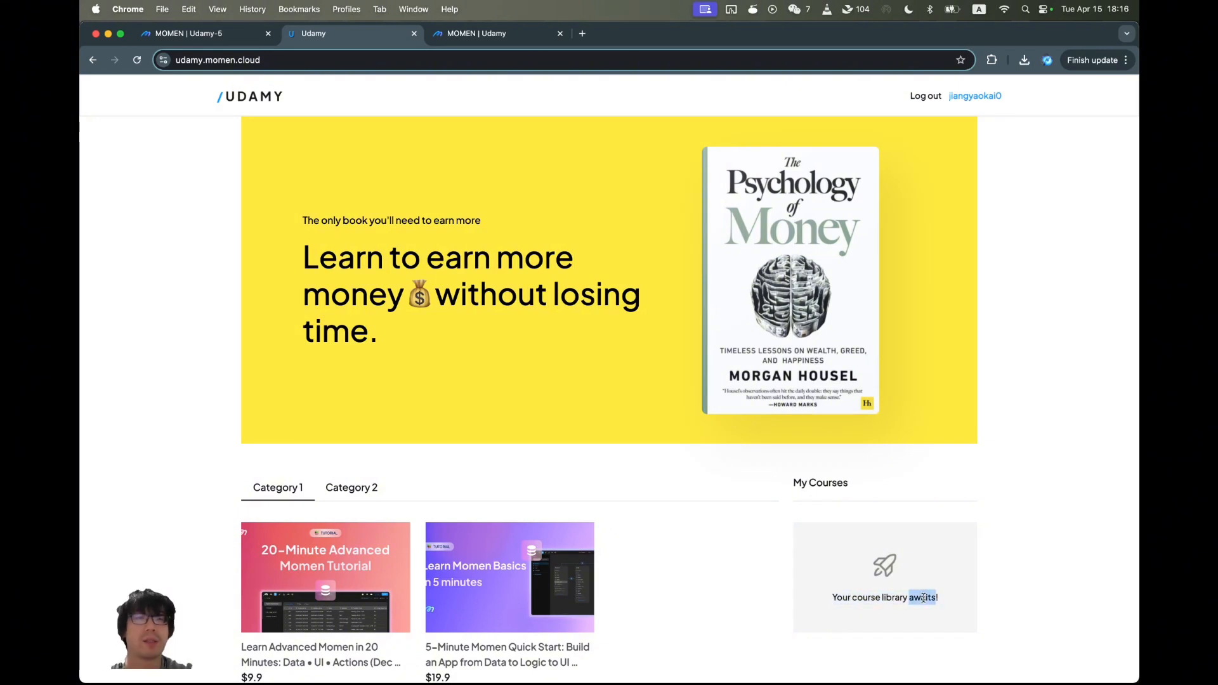
{"action": "triple_click", "coordinate": [965, 604]}
{"action": "left_click", "coordinate": [915, 601]}
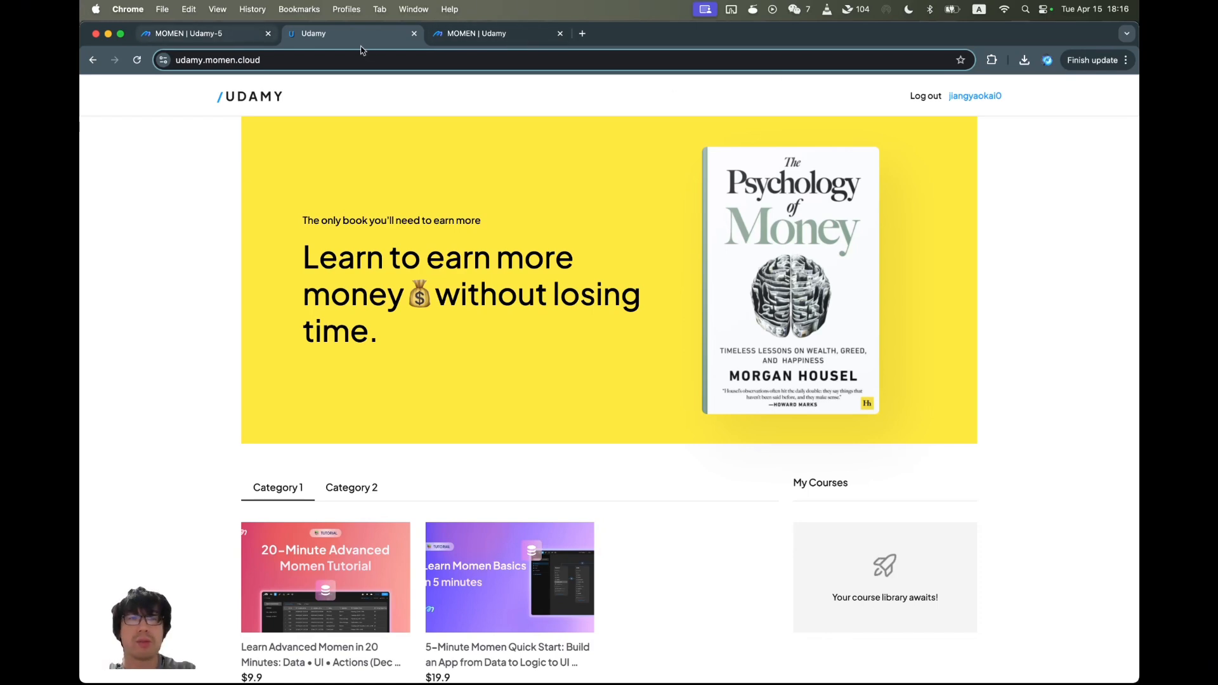
Compare the Udamy-5 editor canvas with the live site, then move the live site to another display.
{"action": "left_click", "coordinate": [203, 38]}
{"action": "scroll", "coordinate": [642, 512], "scroll_direction": "up", "scroll_amount": 5}
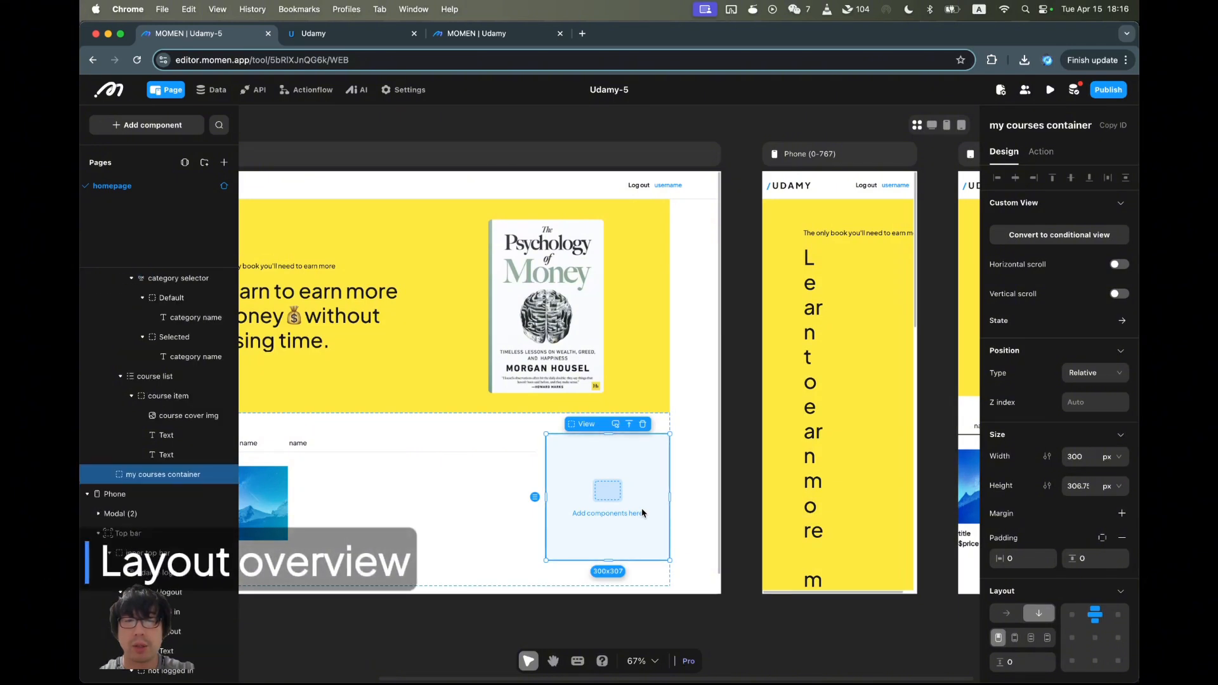
{"action": "scroll", "coordinate": [590, 512], "scroll_direction": "left", "scroll_amount": 3}
{"action": "scroll", "coordinate": [590, 512], "scroll_direction": "right", "scroll_amount": 1}
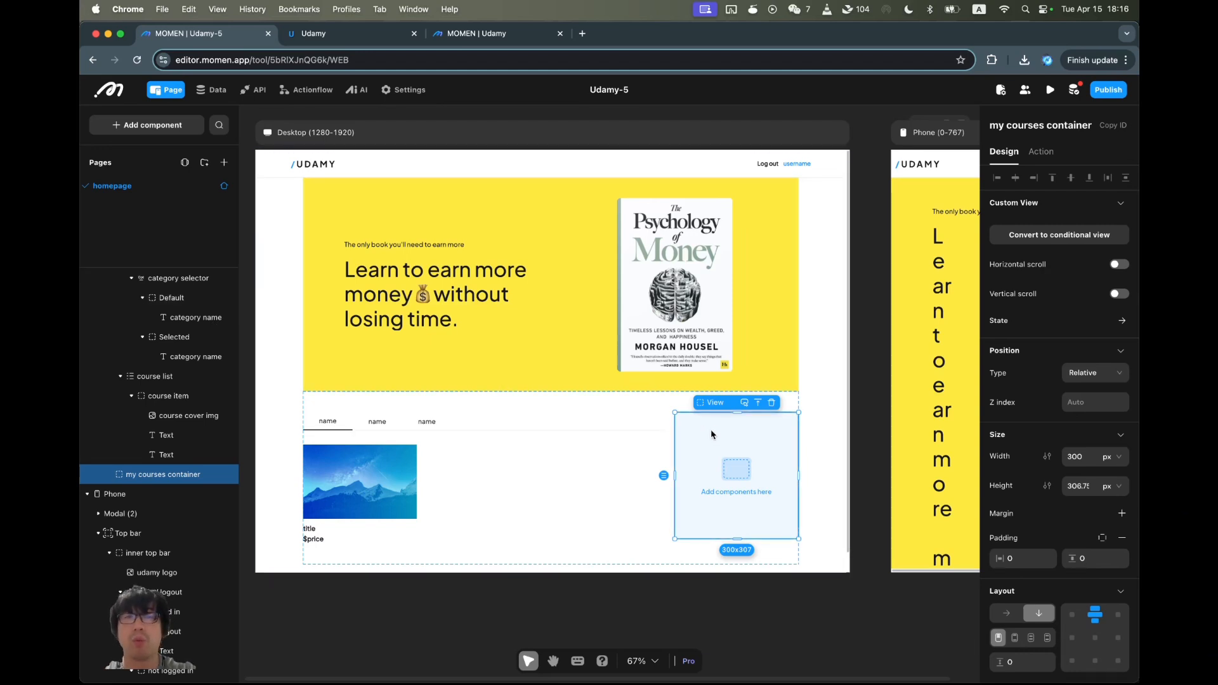
{"action": "key", "text": "ctrl+Tab"}
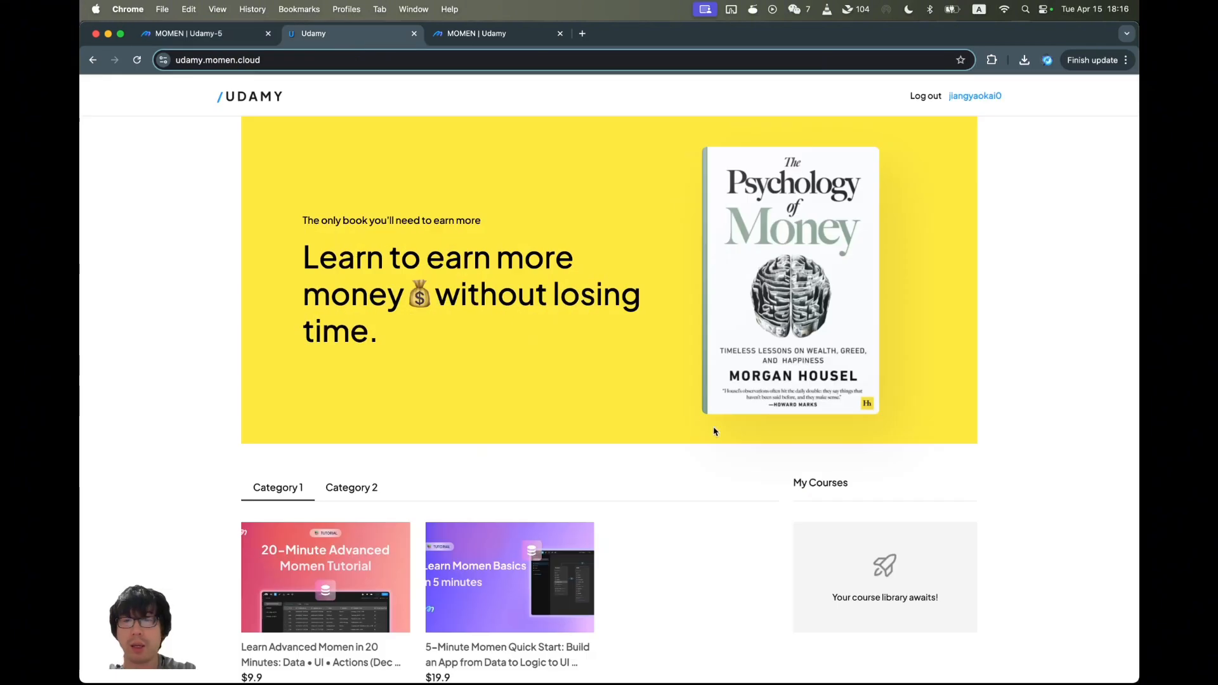
{"action": "triple_click", "coordinate": [822, 492]}
{"action": "left_click", "coordinate": [190, 33]}
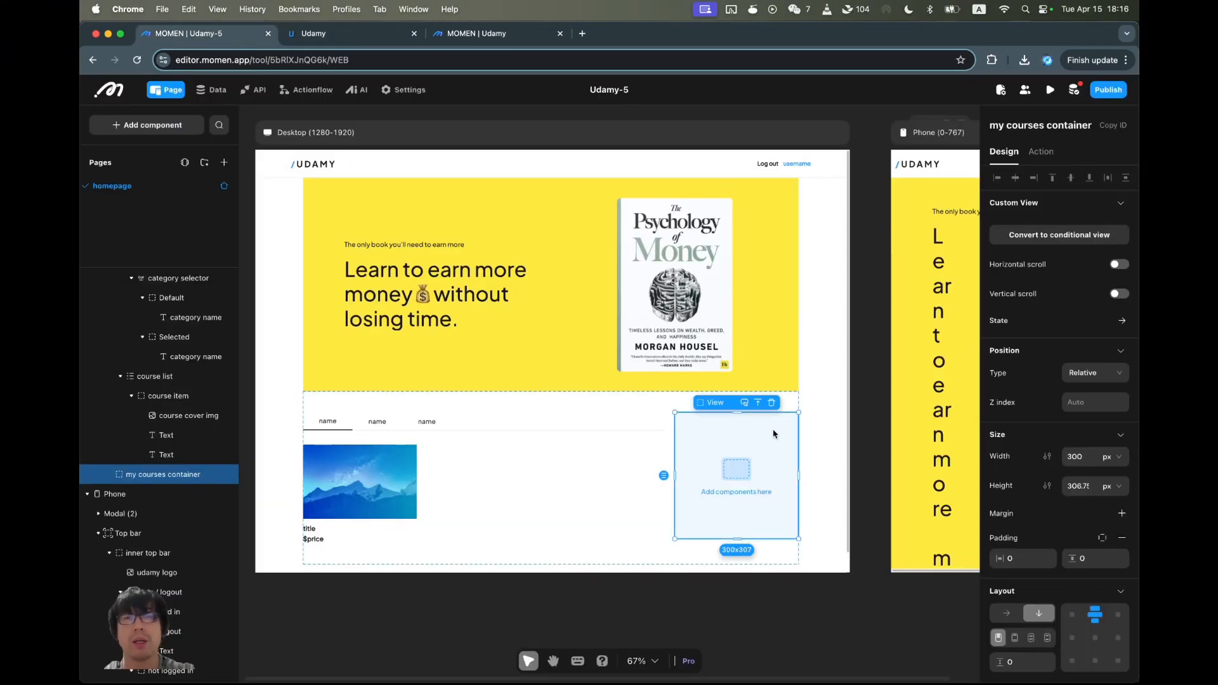
{"action": "left_click_drag", "start_coordinate": [340, 36], "coordinate": [346, 1]}
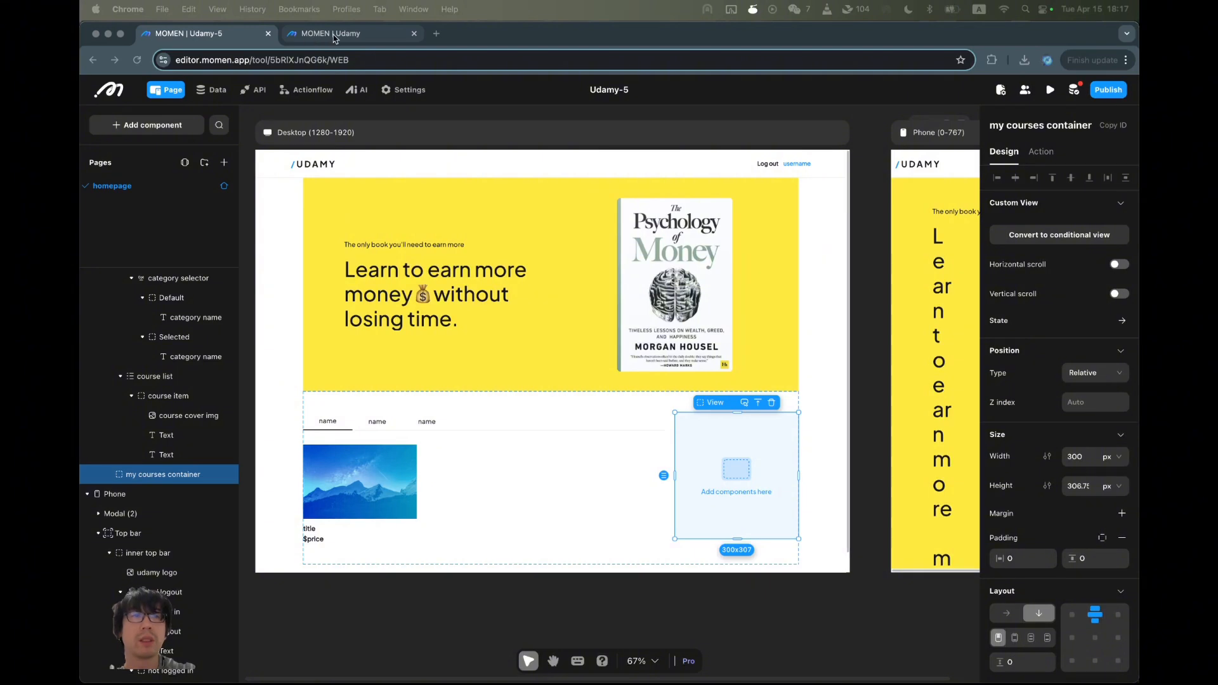
{"action": "left_click_drag", "start_coordinate": [334, 35], "coordinate": [335, 1]}
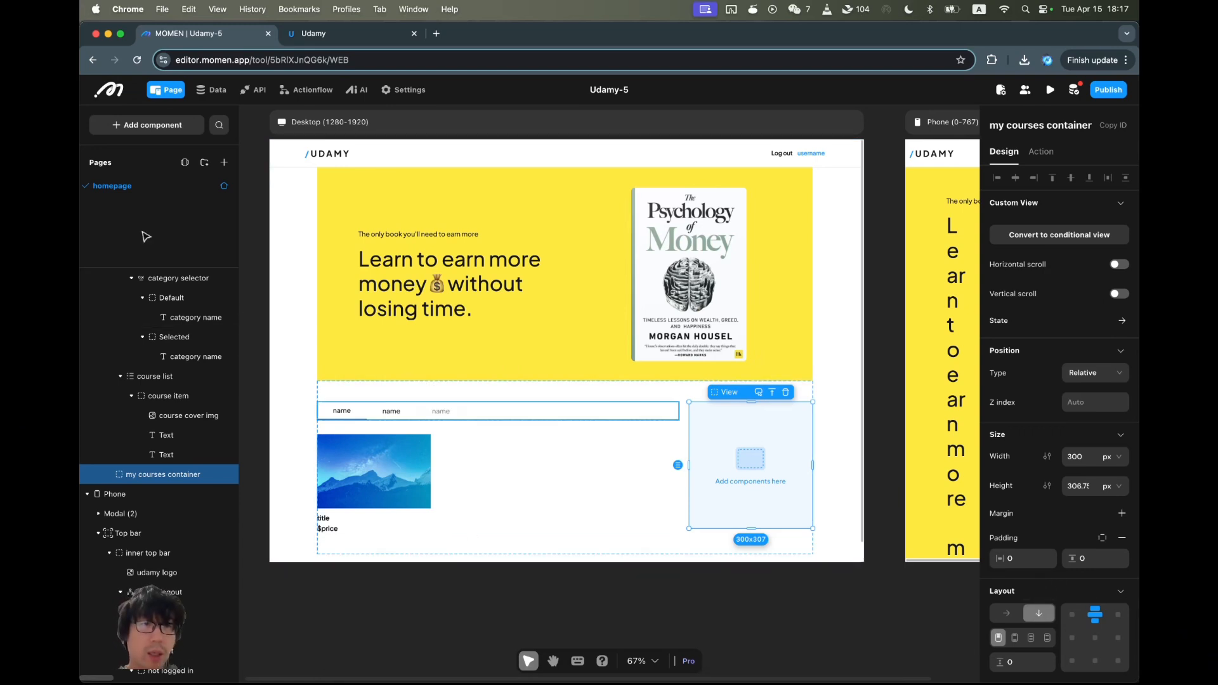
Add a text element to the my courses container, then delete its 'Hello World !' text.
{"action": "left_click", "coordinate": [147, 124]}
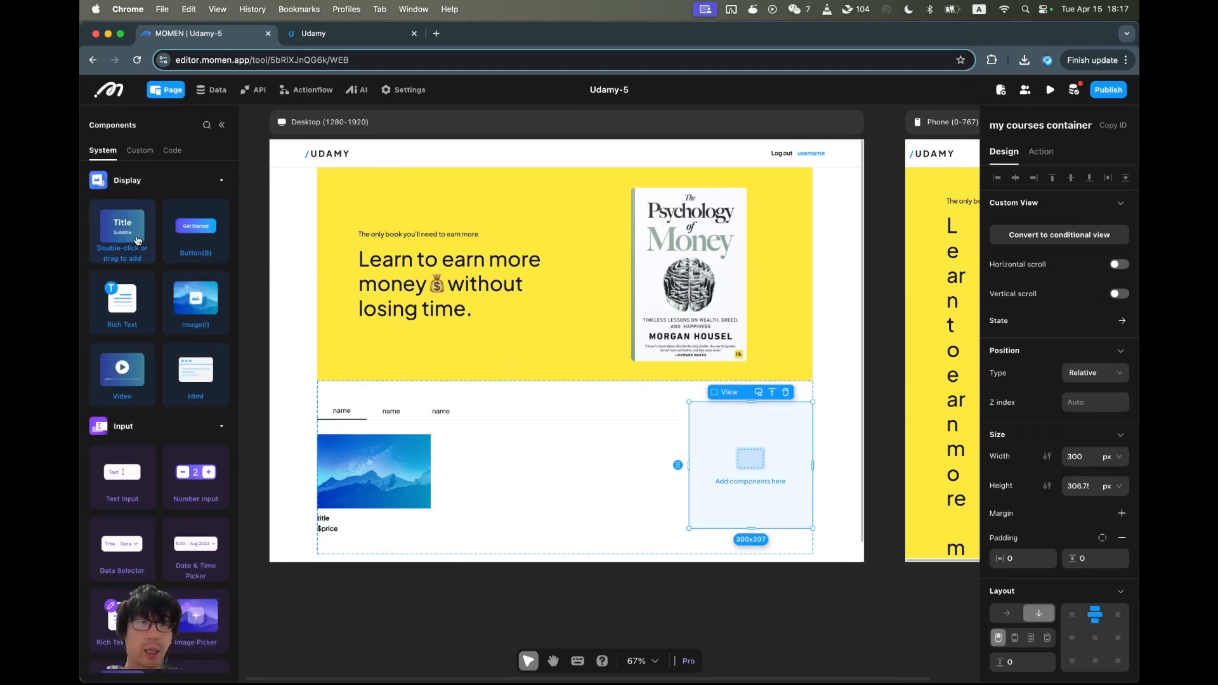
{"action": "left_click_drag", "start_coordinate": [134, 237], "coordinate": [729, 421]}
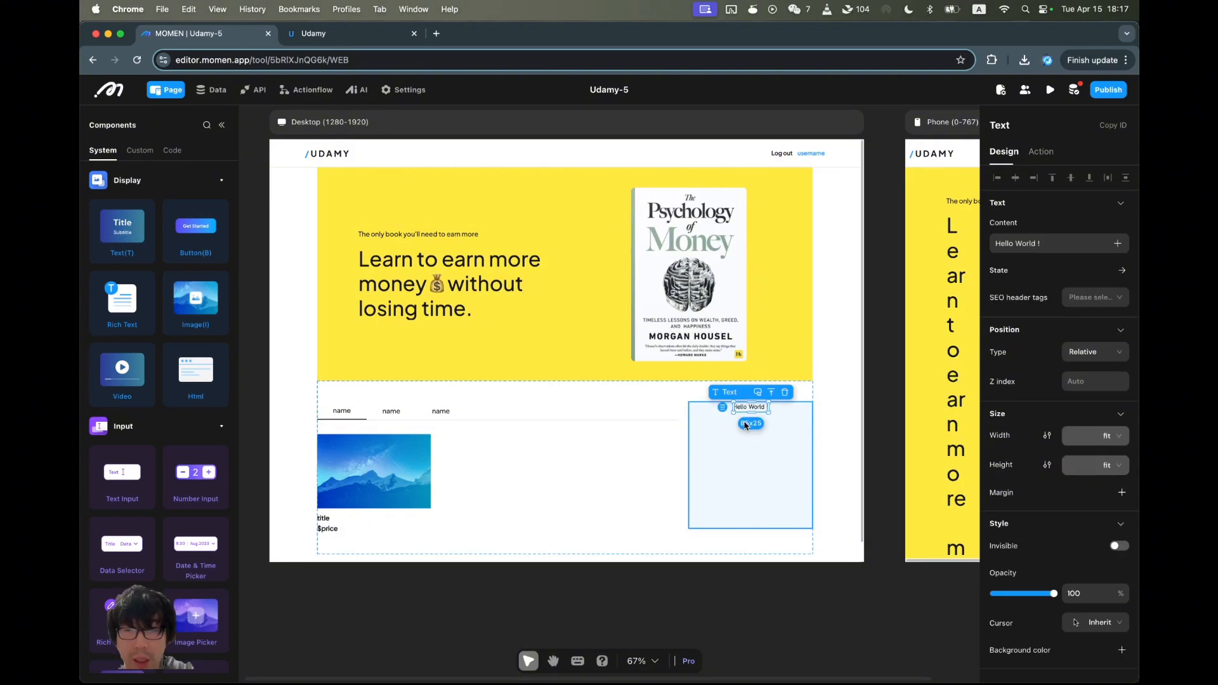
{"action": "left_click", "coordinate": [648, 420]}
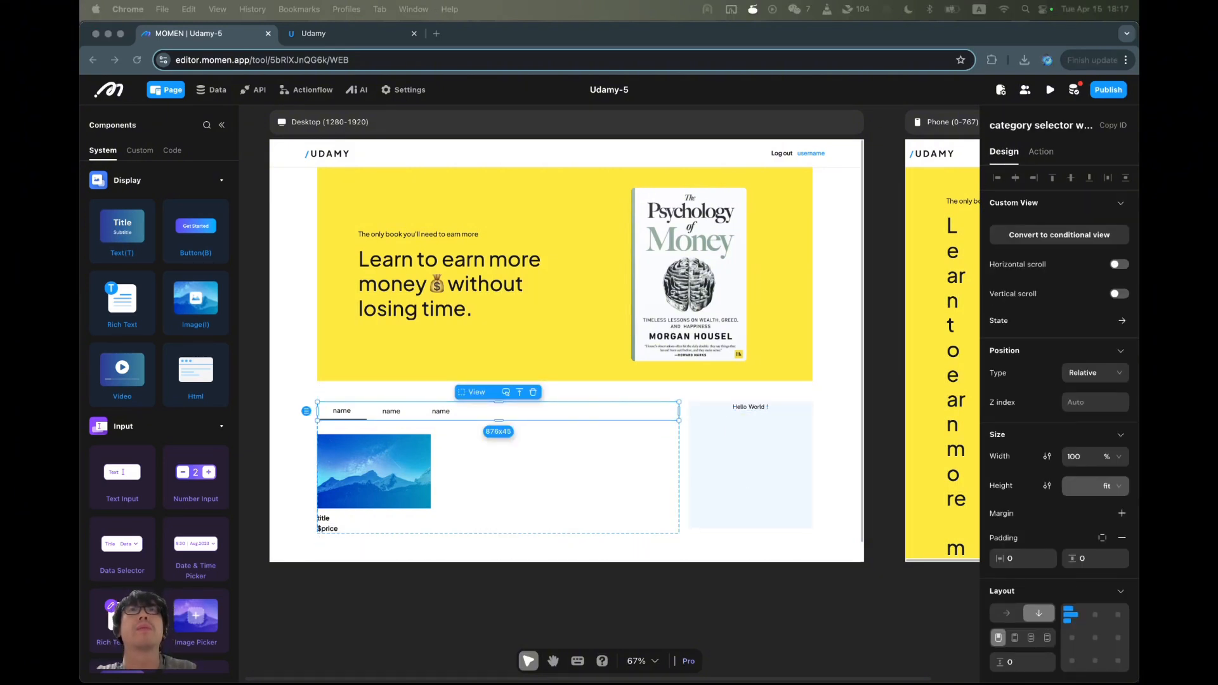
{"action": "left_click", "coordinate": [725, 423]}
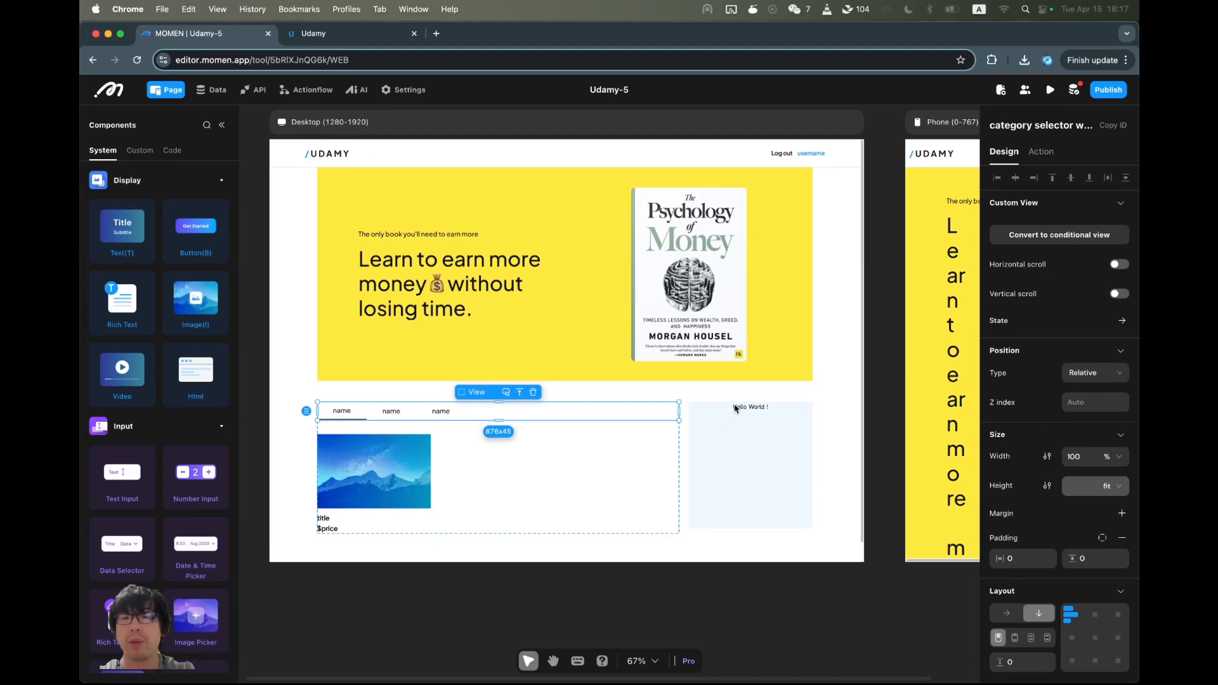
{"action": "left_click", "coordinate": [752, 409]}
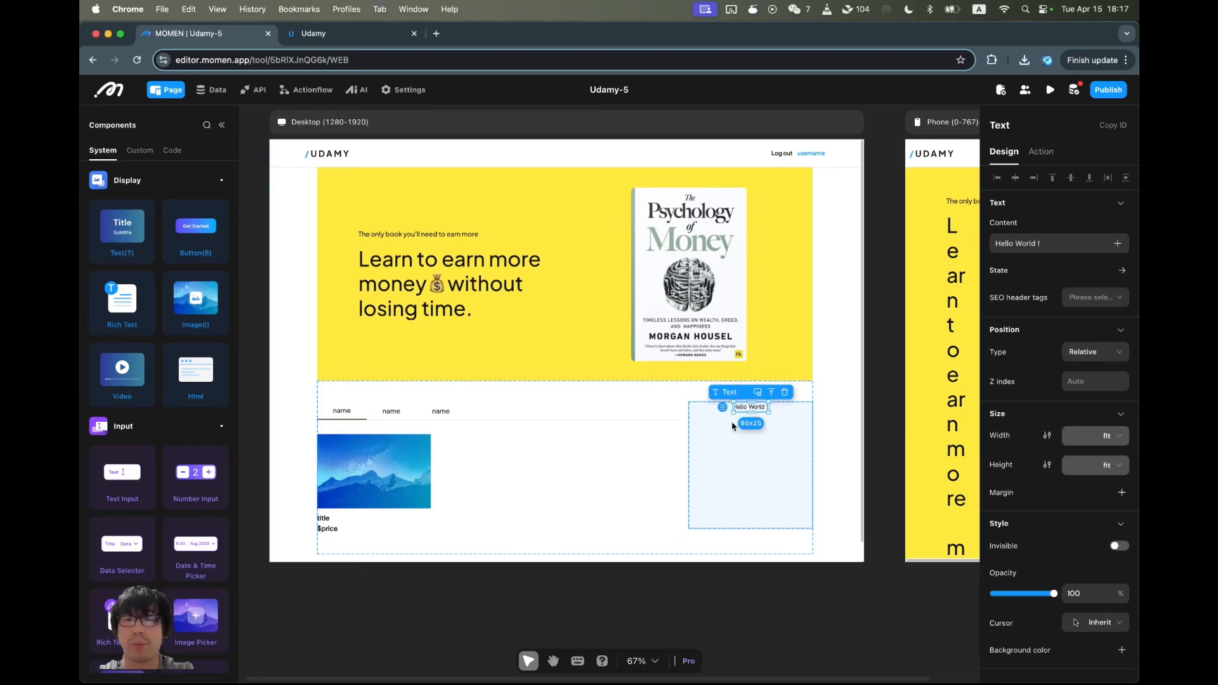
{"action": "scroll", "coordinate": [738, 426], "scroll_direction": "up", "scroll_amount": 5}
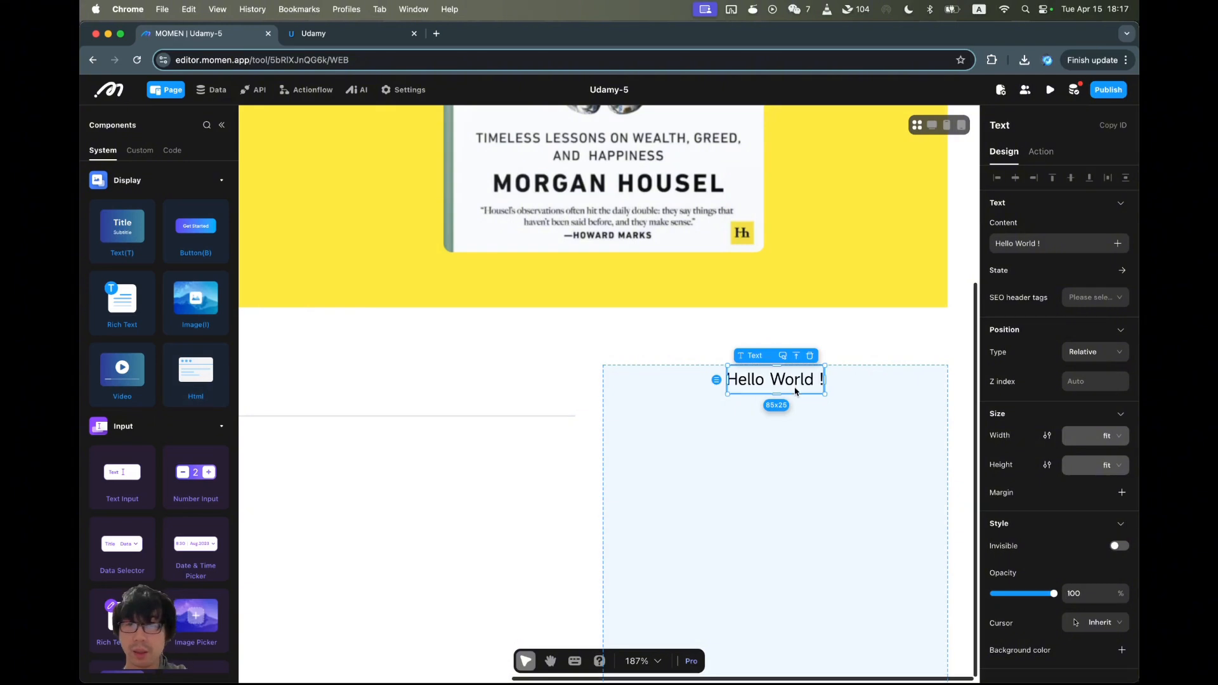
{"action": "key", "text": "Delete"}
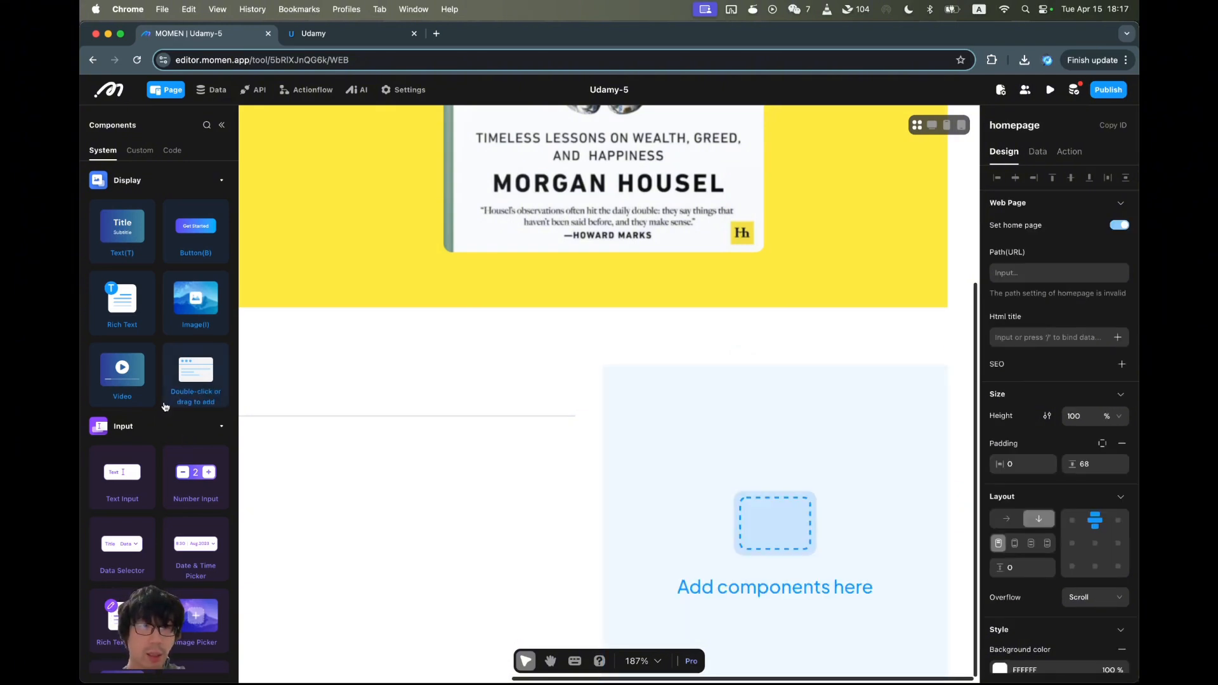
Draw a view in the courses container and size it 100% wide by 44 px tall.
{"action": "key", "text": "v"}
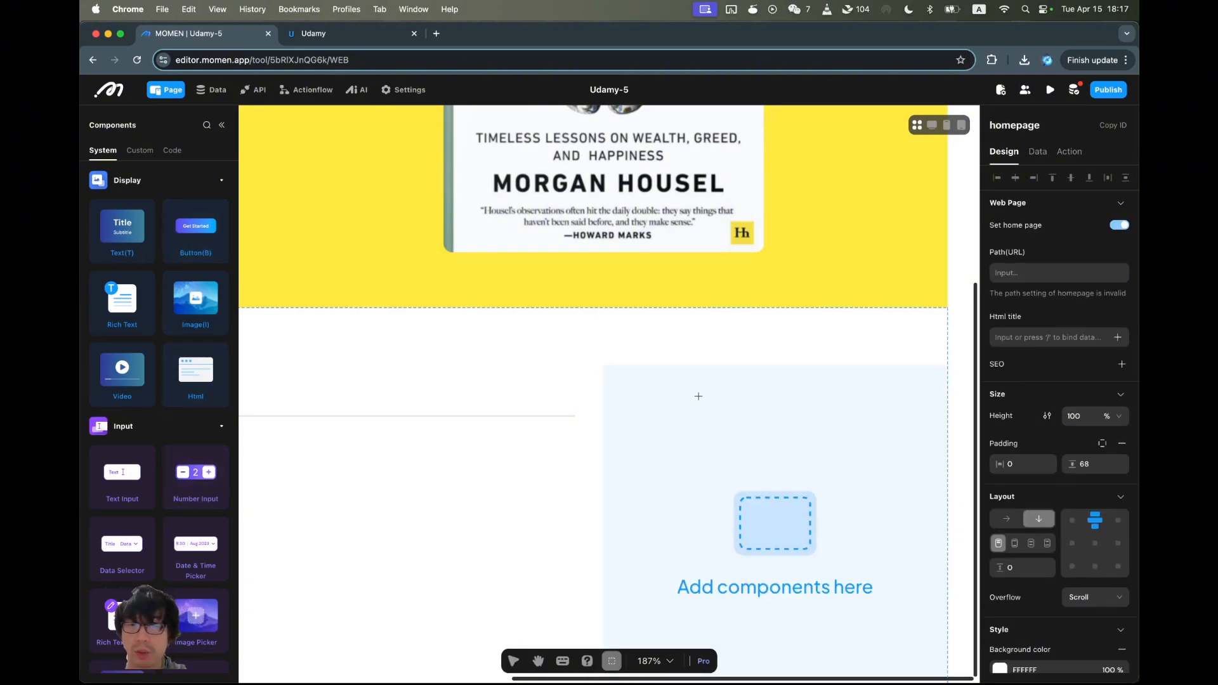
{"action": "left_click_drag", "start_coordinate": [674, 371], "coordinate": [904, 435]}
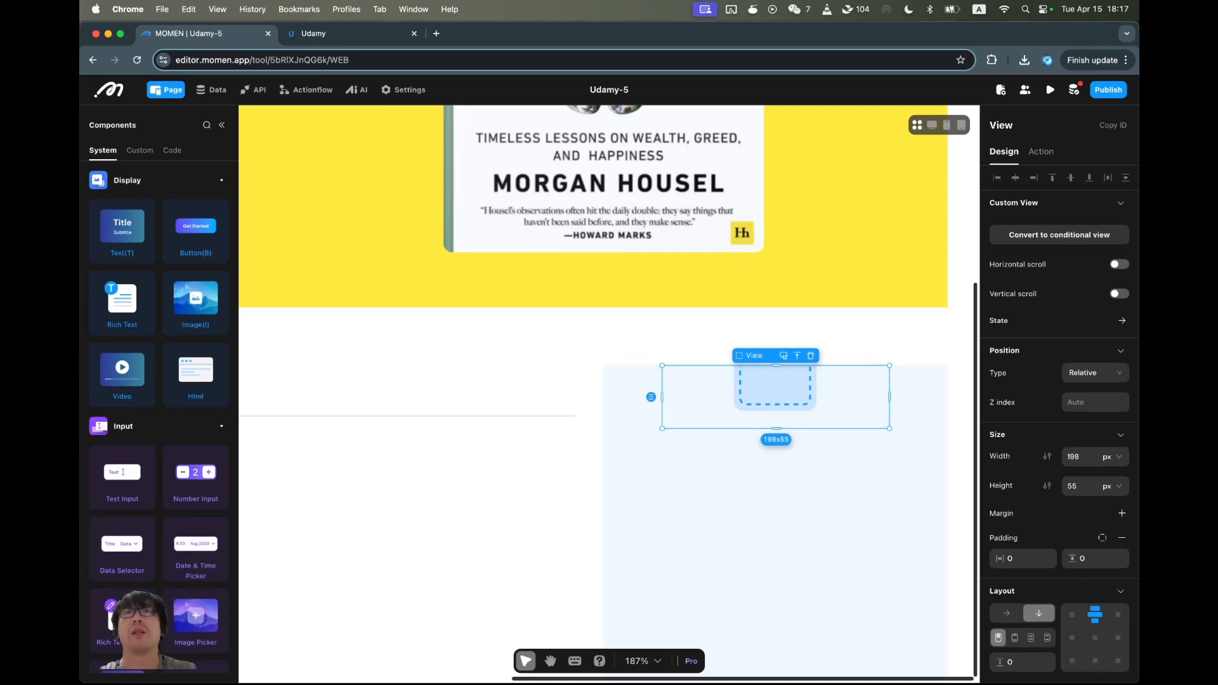
{"action": "left_click", "coordinate": [1088, 453]}
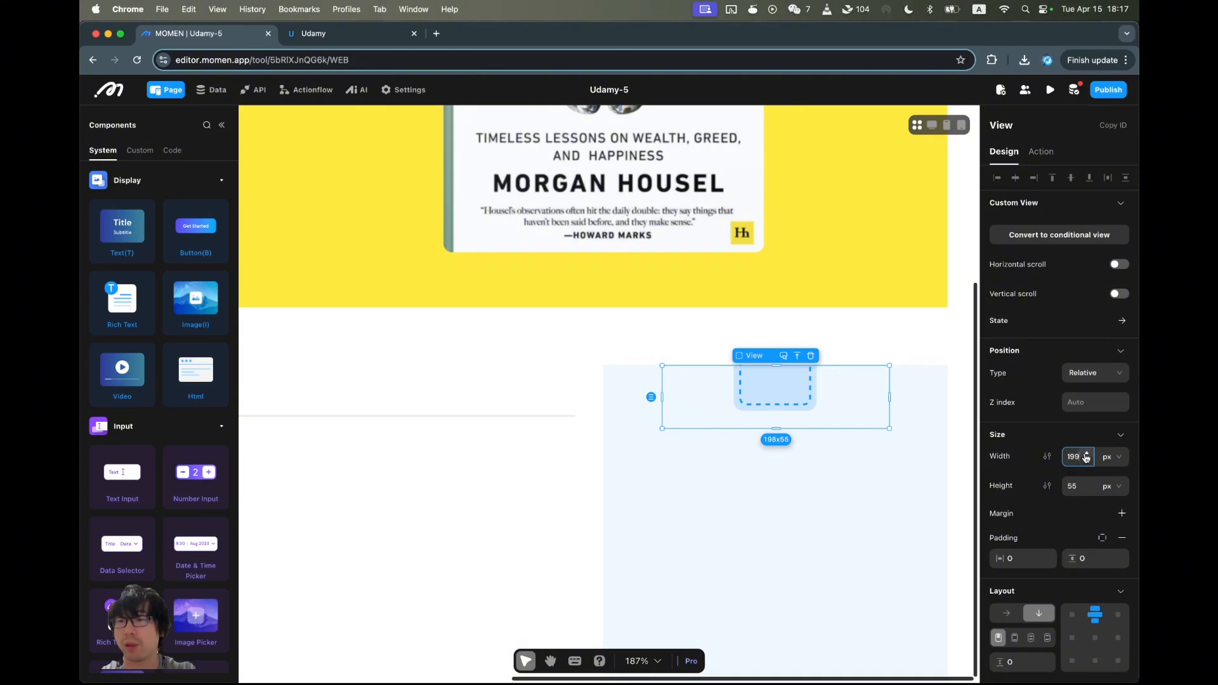
{"action": "left_click", "coordinate": [1111, 458]}
{"action": "left_click", "coordinate": [1105, 500]}
{"action": "left_click", "coordinate": [1080, 462]}
{"action": "key", "text": "super+a"}
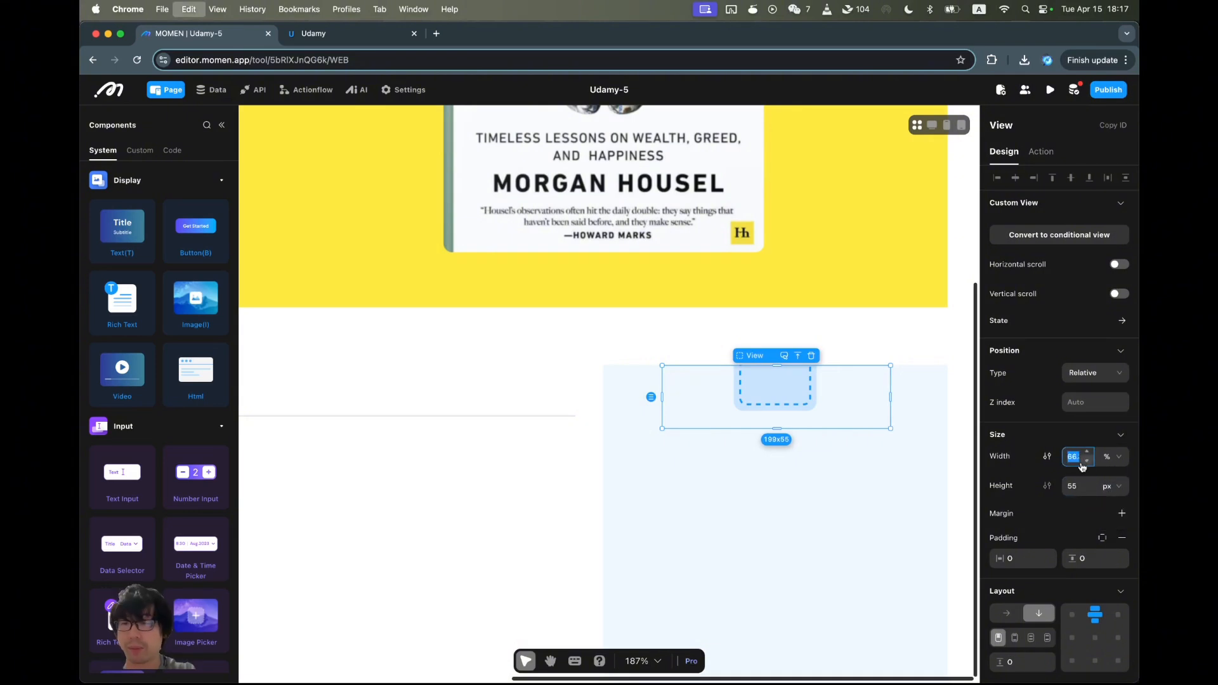
{"action": "type", "text": "100"}
{"action": "key", "text": "Tab"}
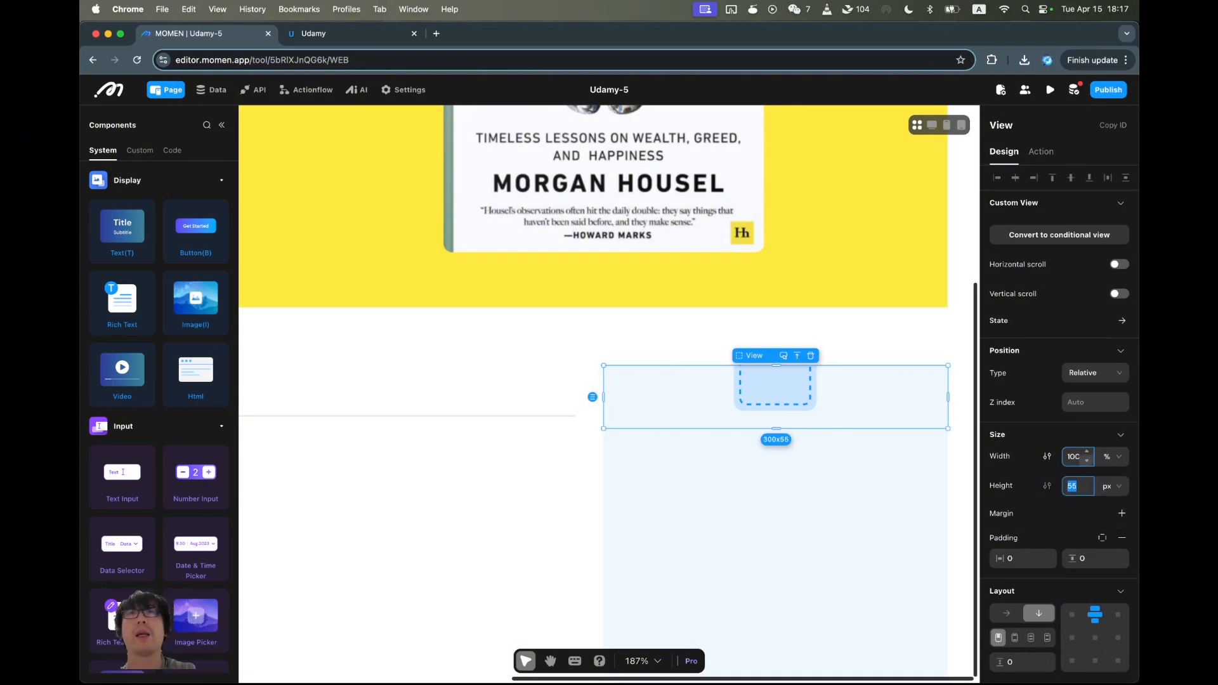
{"action": "type", "text": "44"}
{"action": "key", "text": "Return"}
{"action": "left_click", "coordinate": [721, 482]}
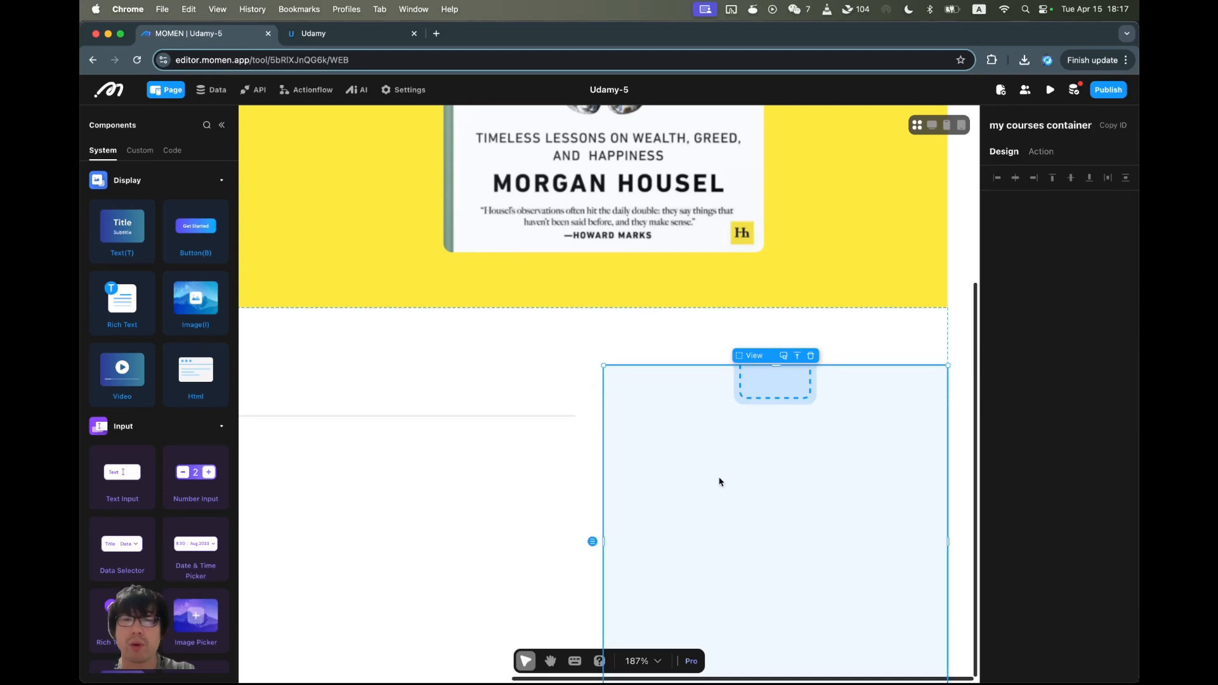
{"action": "left_click", "coordinate": [477, 418]}
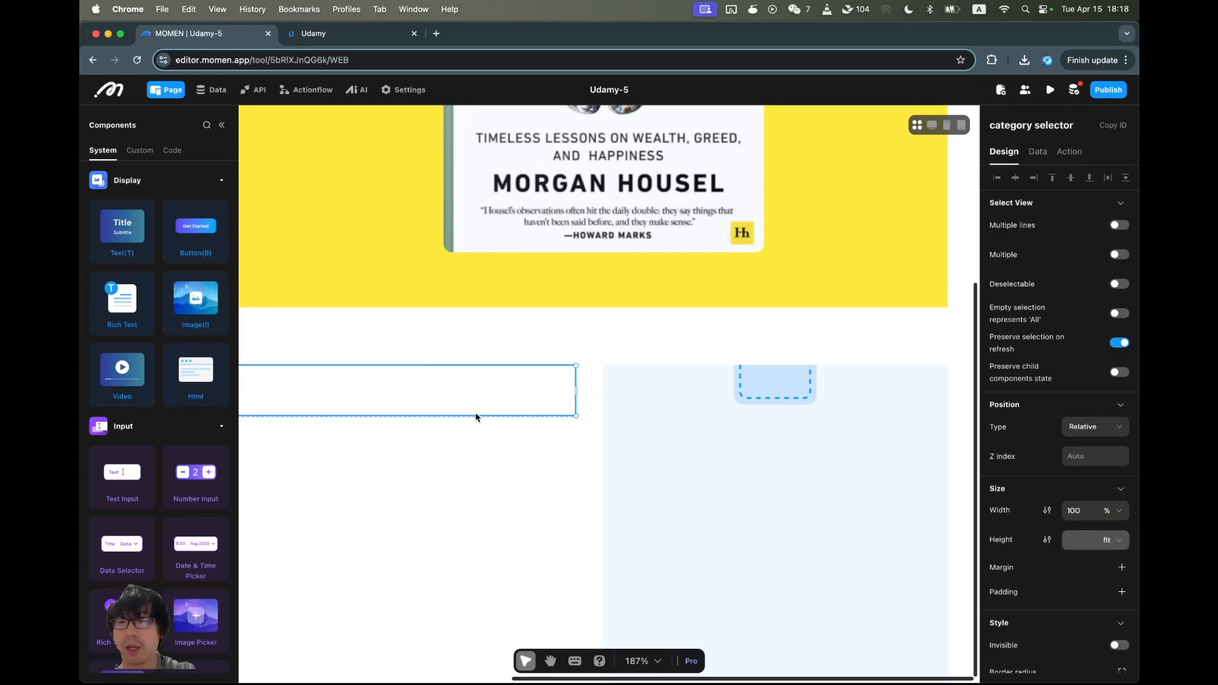
Select the new 44 px view and remove its background colour.
{"action": "scroll", "coordinate": [477, 416], "scroll_direction": "left", "scroll_amount": 5}
{"action": "scroll", "coordinate": [515, 409], "scroll_direction": "right", "scroll_amount": 8}
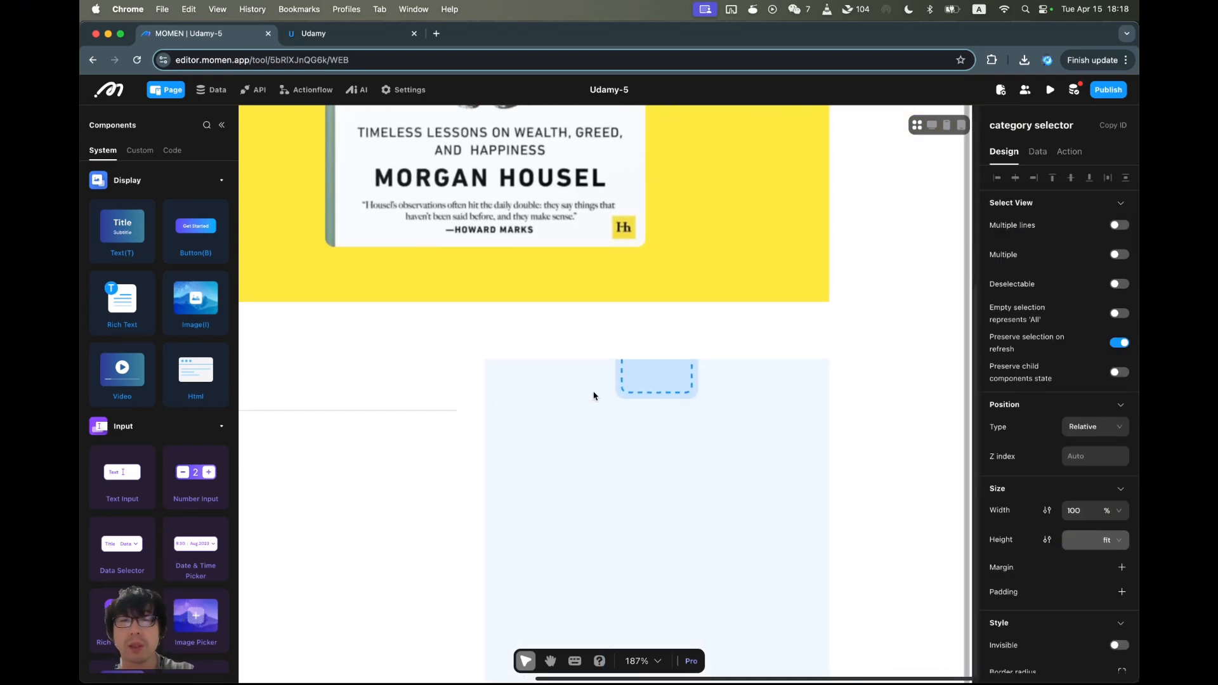
{"action": "left_click", "coordinate": [654, 391]}
{"action": "scroll", "coordinate": [1078, 444], "scroll_direction": "down", "scroll_amount": 6}
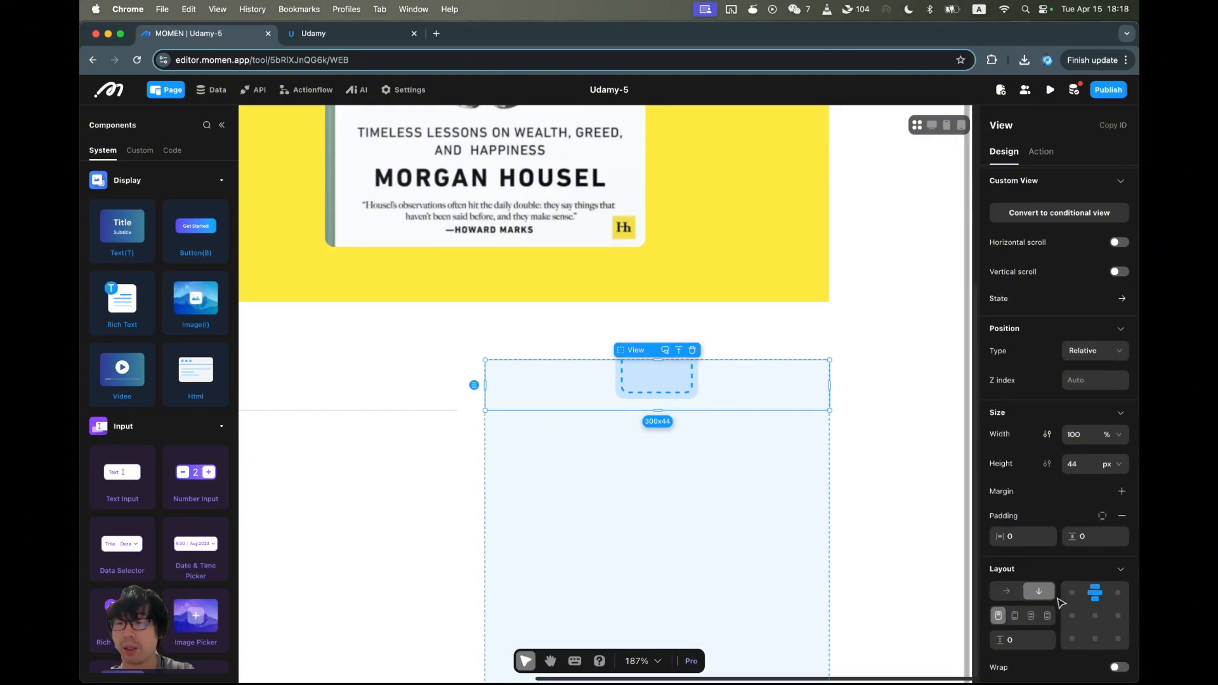
{"action": "left_click", "coordinate": [1123, 509]}
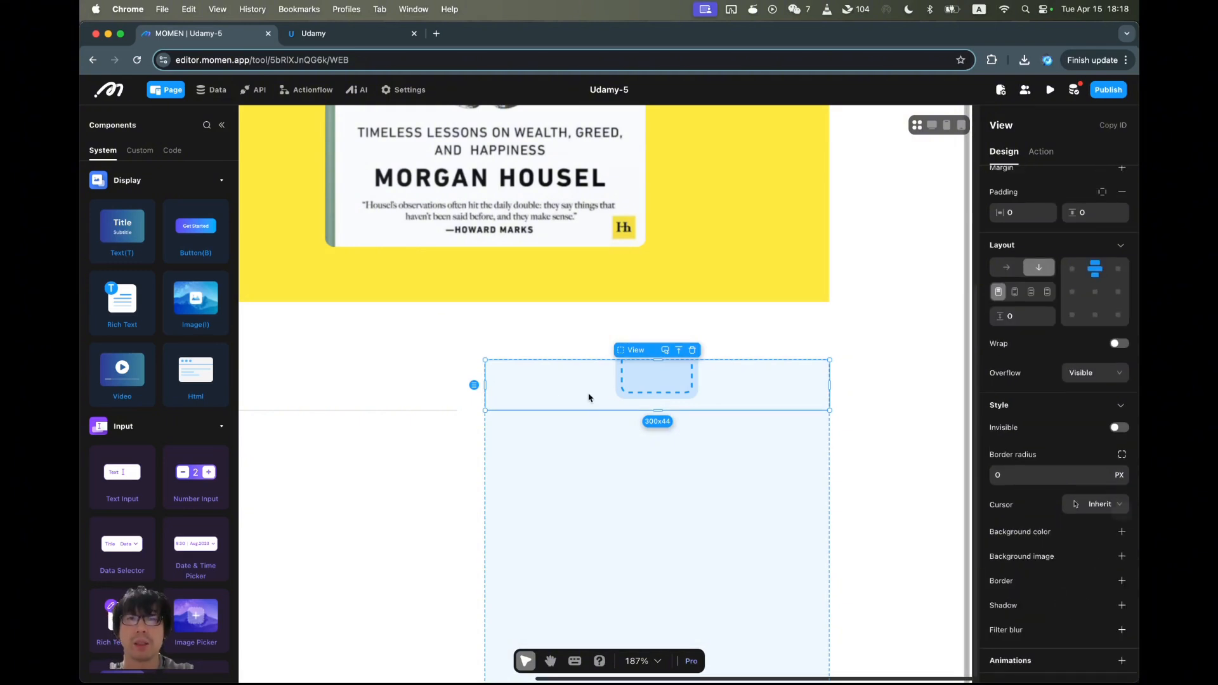
Add a per-side border of widths 0, 0, 0, 1 in light grey E4E4E7.
{"action": "left_click", "coordinate": [1122, 580]}
{"action": "left_click", "coordinate": [1102, 557]}
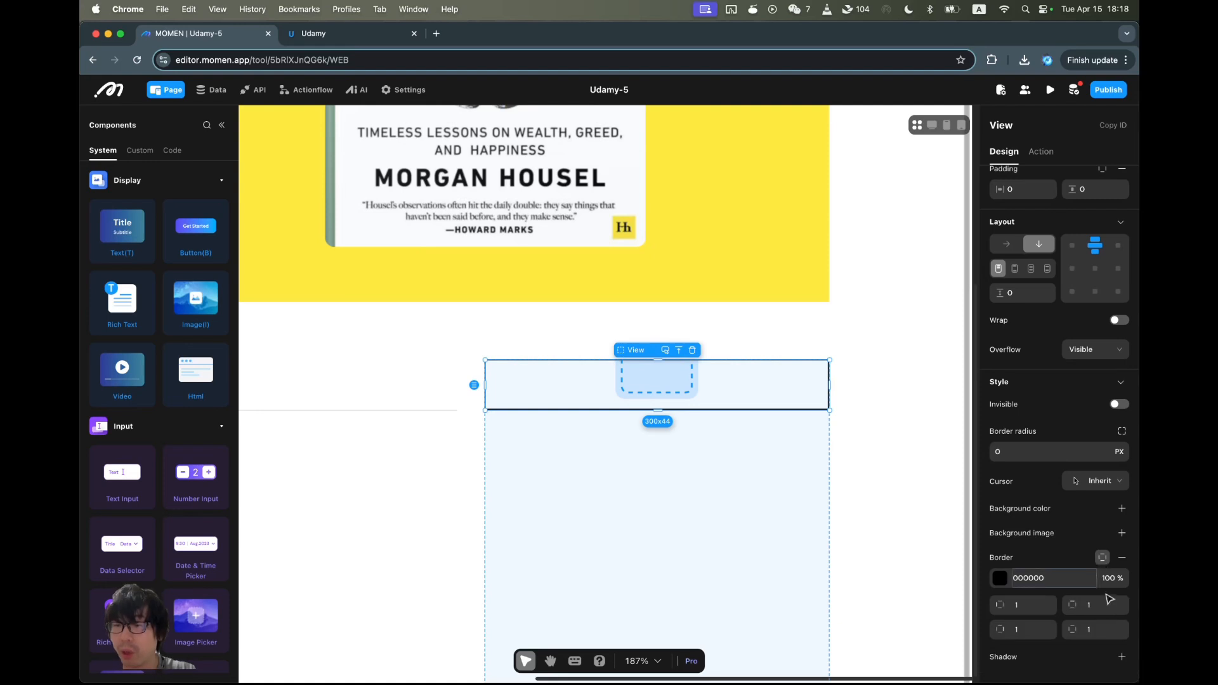
{"action": "type", "text": "0"}
{"action": "key", "text": "Tab"}
{"action": "type", "text": "0"}
{"action": "key", "text": "Tab"}
{"action": "type", "text": "0"}
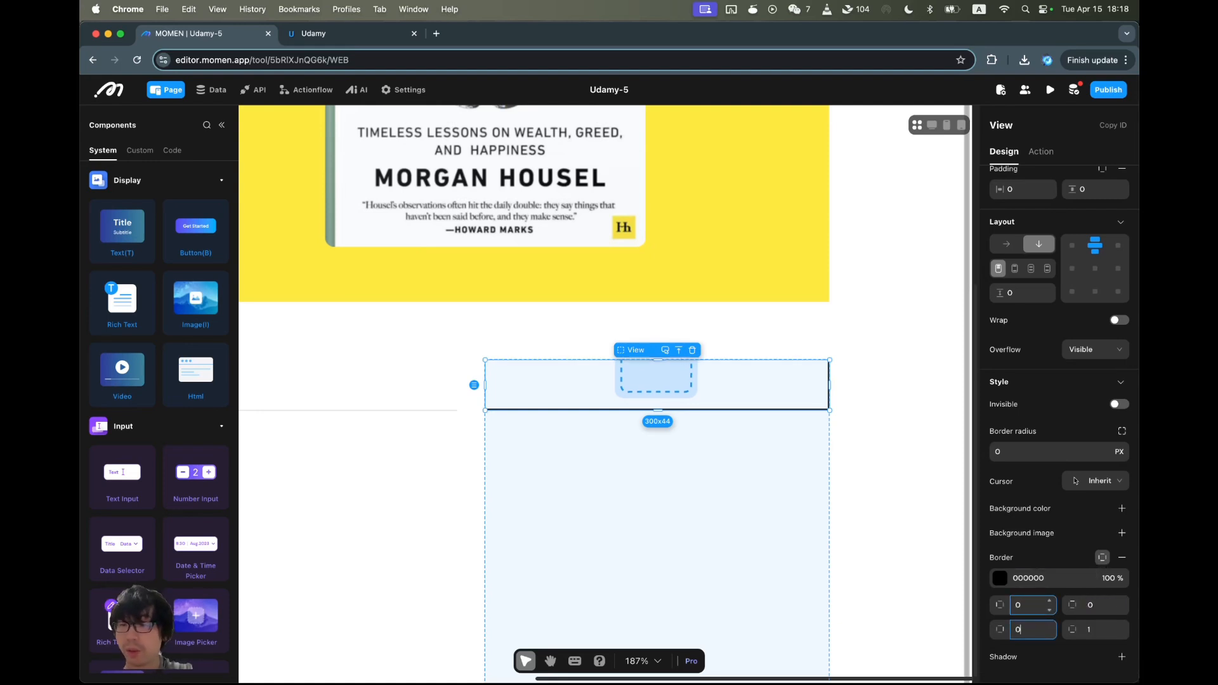
{"action": "key", "text": "Tab"}
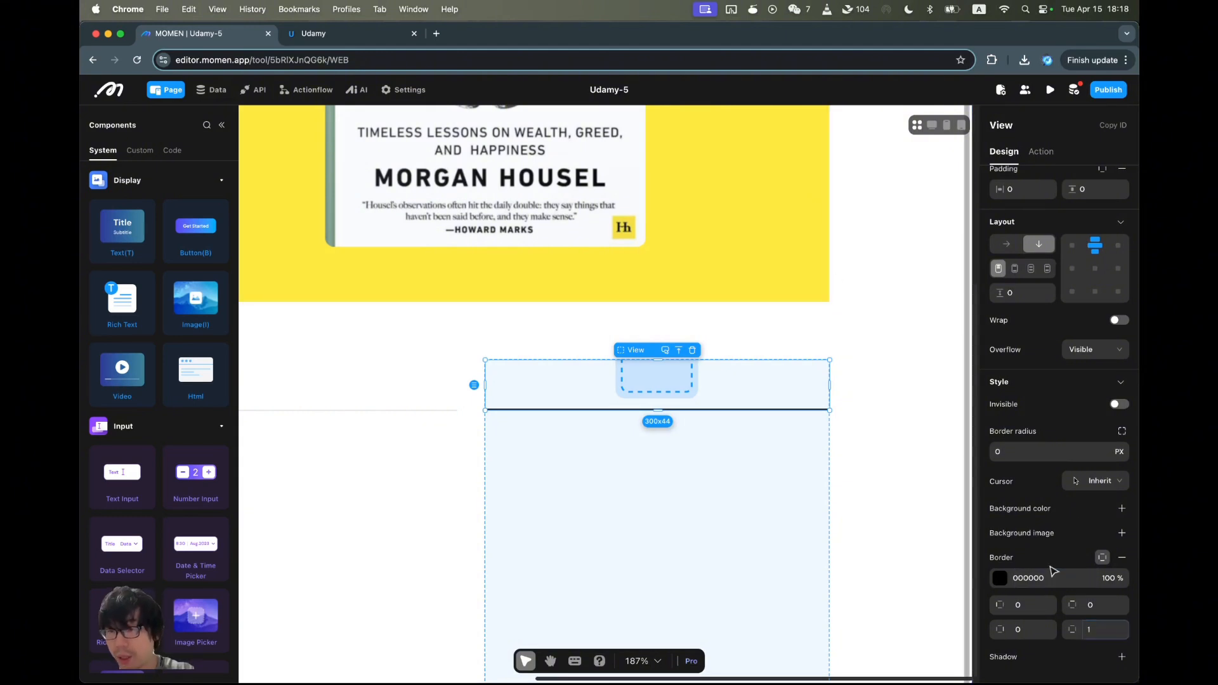
{"action": "left_click", "coordinate": [1001, 578]}
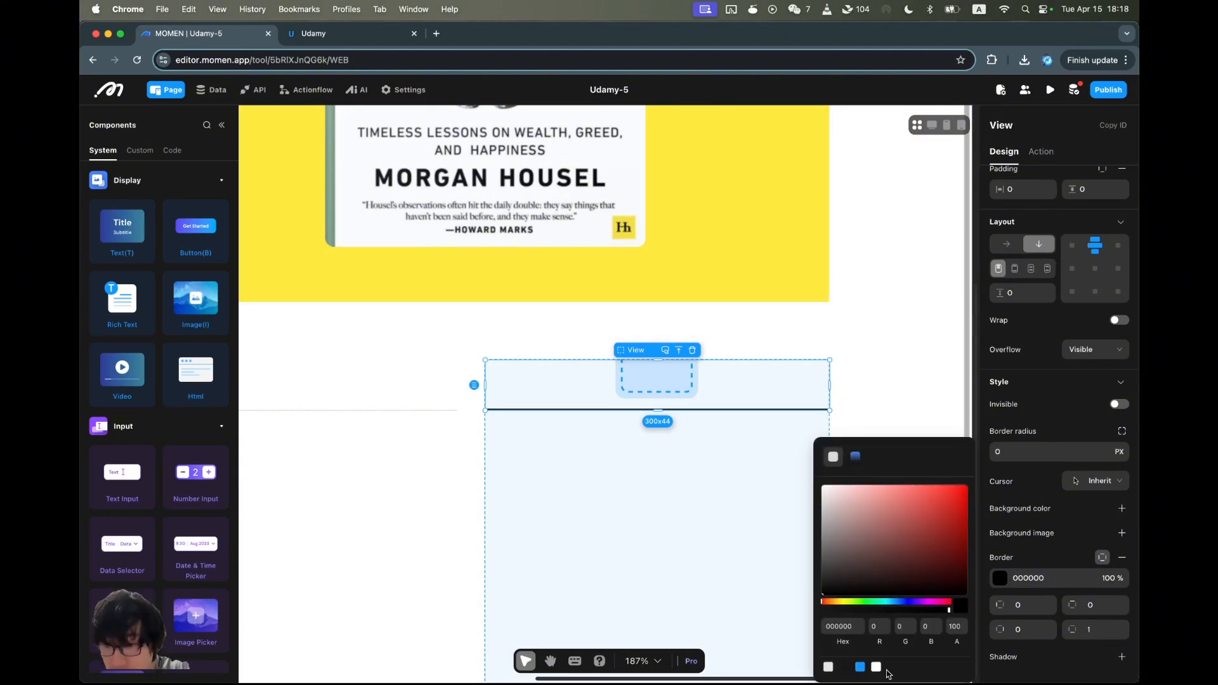
{"action": "left_click", "coordinate": [829, 666]}
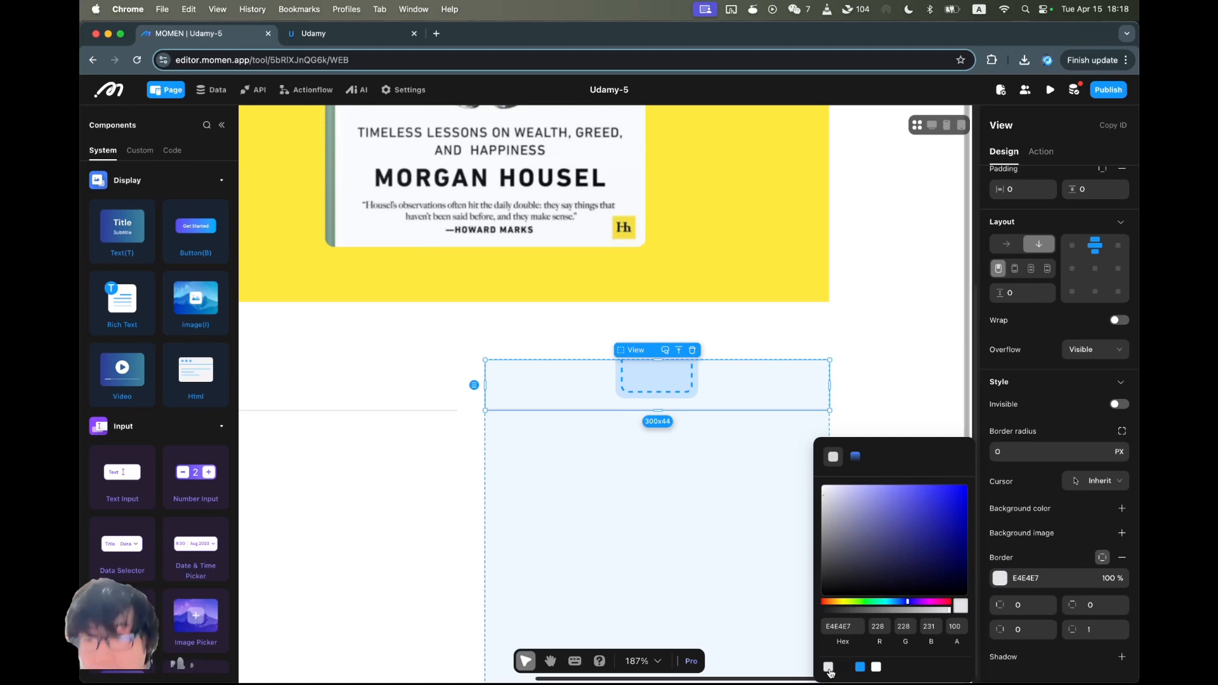
{"action": "left_click", "coordinate": [902, 285]}
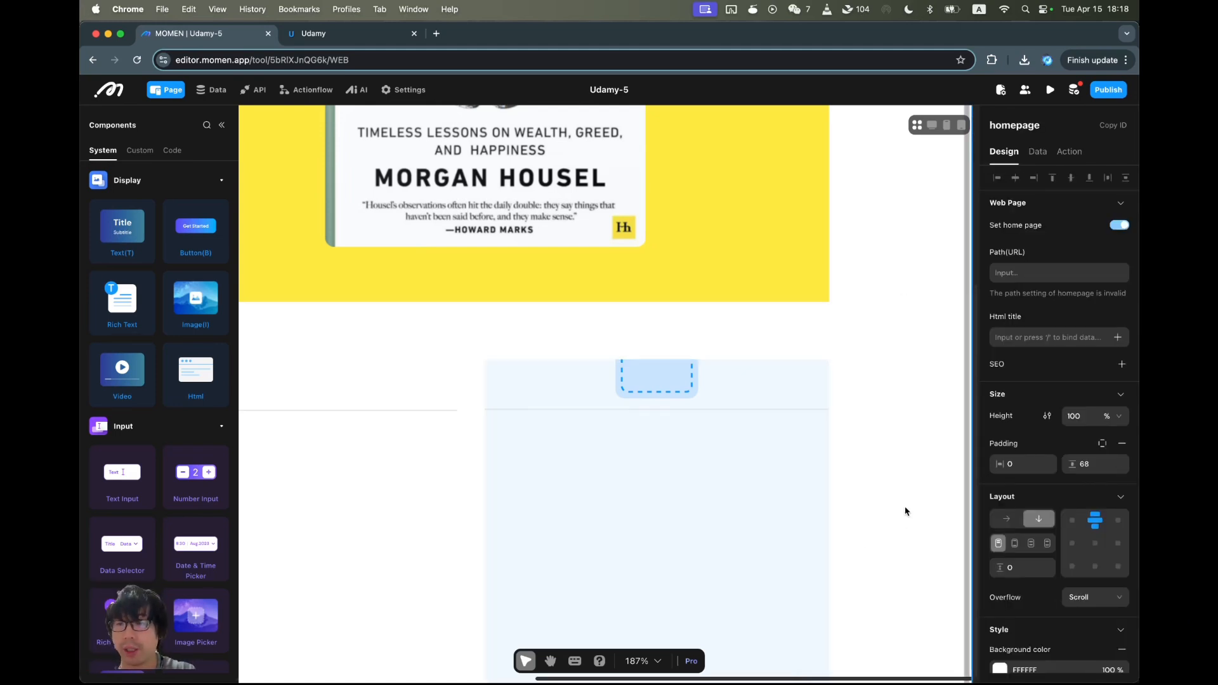
{"action": "scroll", "coordinate": [993, 625], "scroll_direction": "down", "scroll_amount": 2}
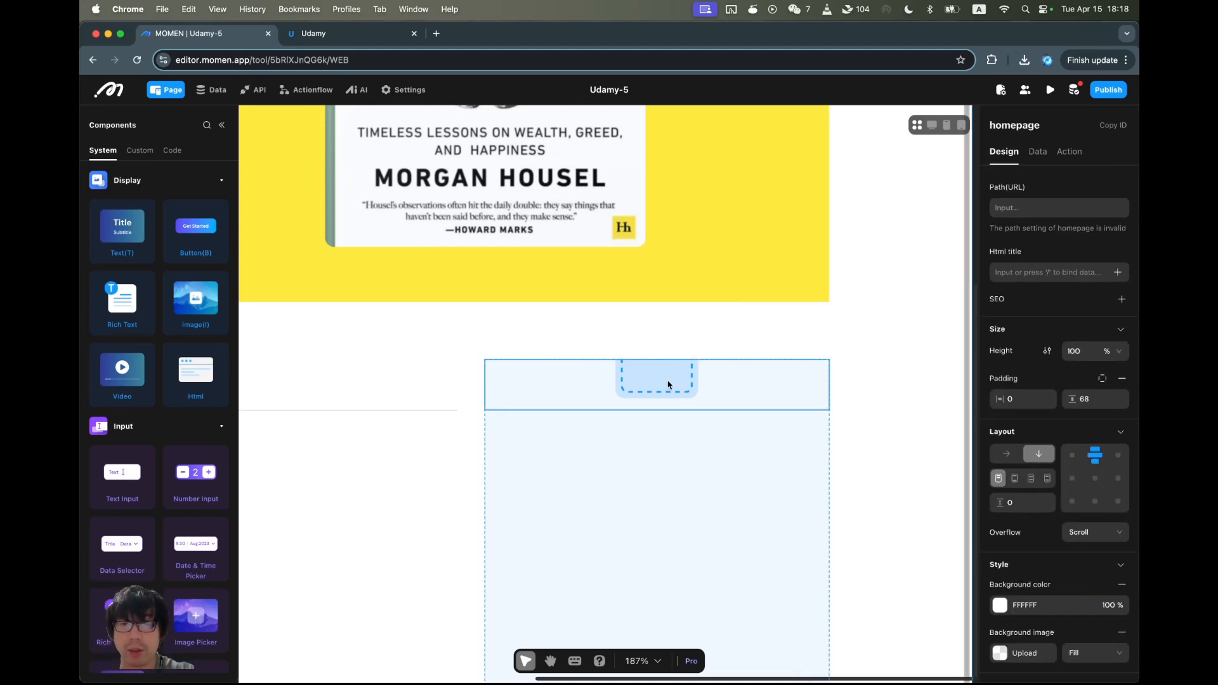
Add a text element to the new view, left-align it, and change its text to 'My Courses'.
{"action": "left_click_drag", "start_coordinate": [130, 246], "coordinate": [671, 393]}
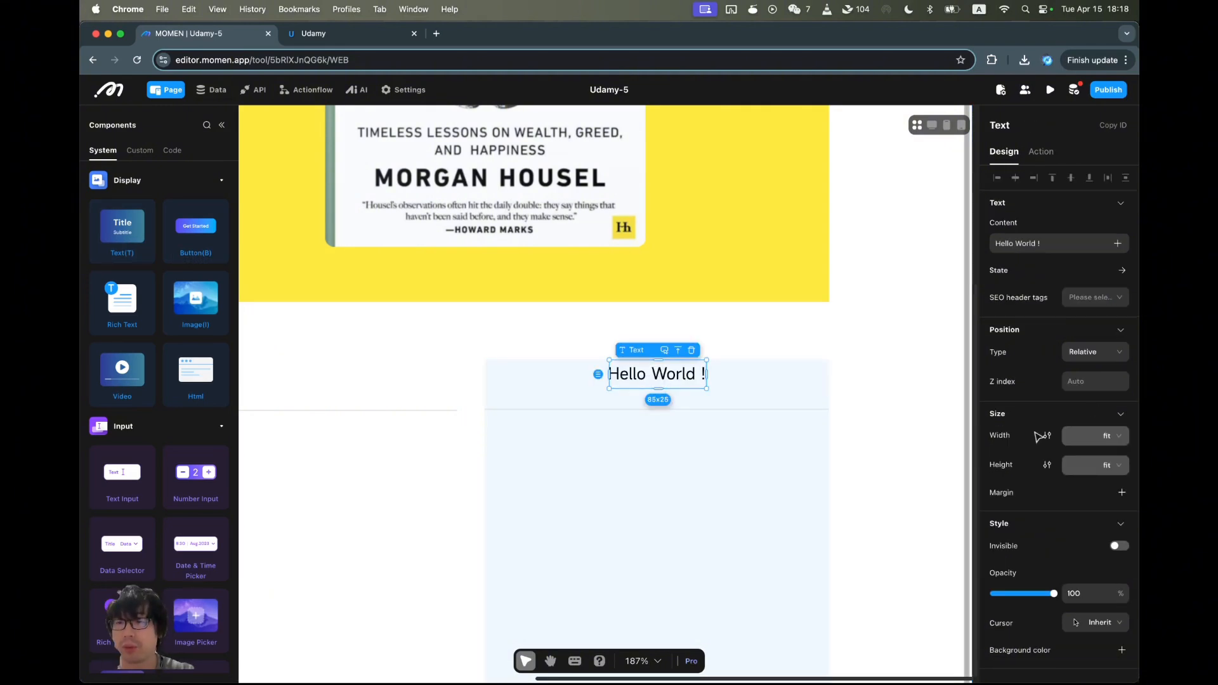
{"action": "left_click", "coordinate": [723, 379]}
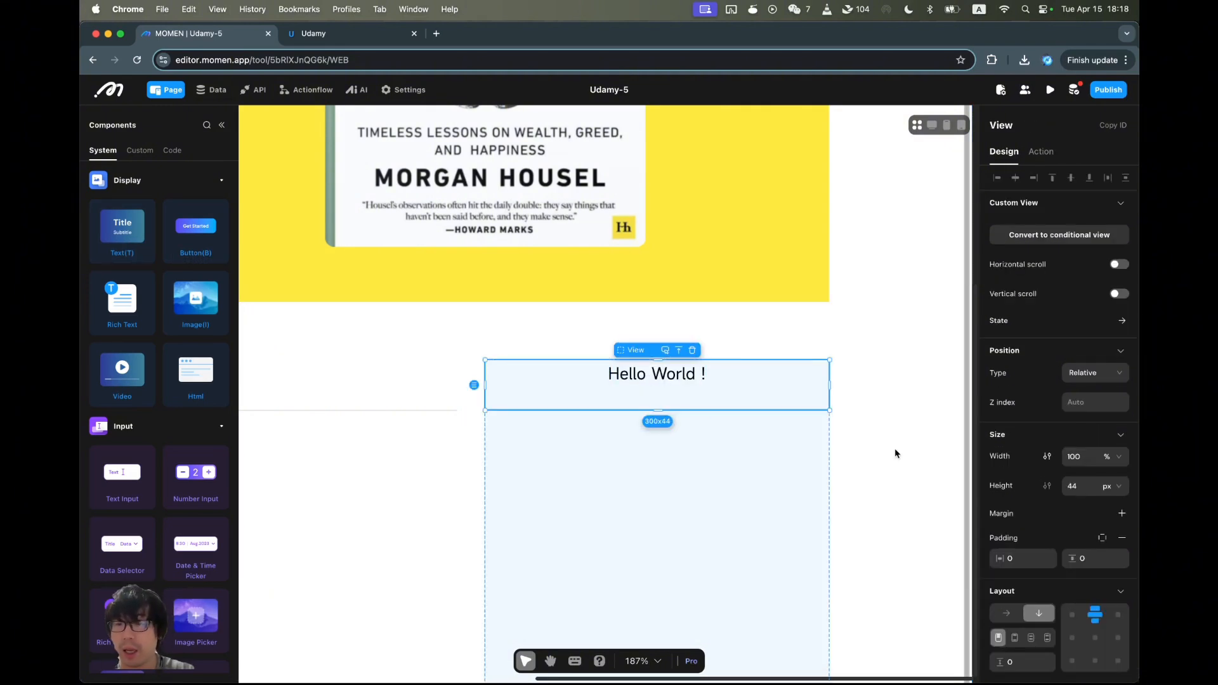
{"action": "left_click", "coordinate": [1075, 616]}
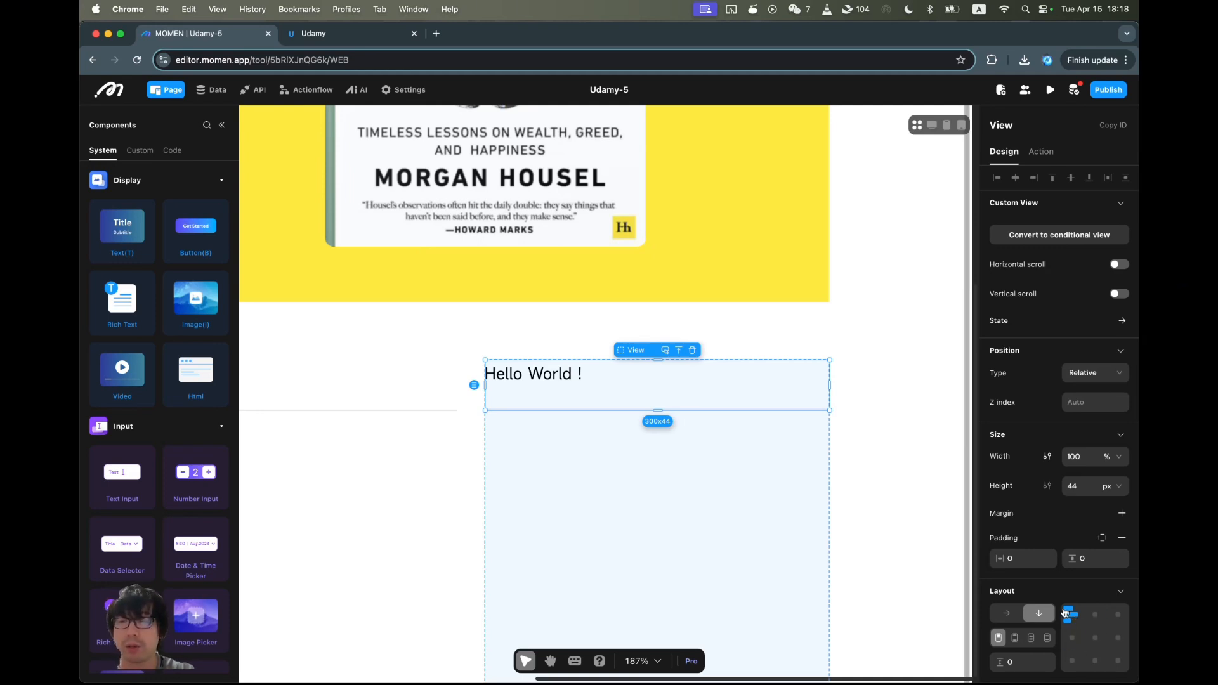
{"action": "left_click", "coordinate": [539, 379]}
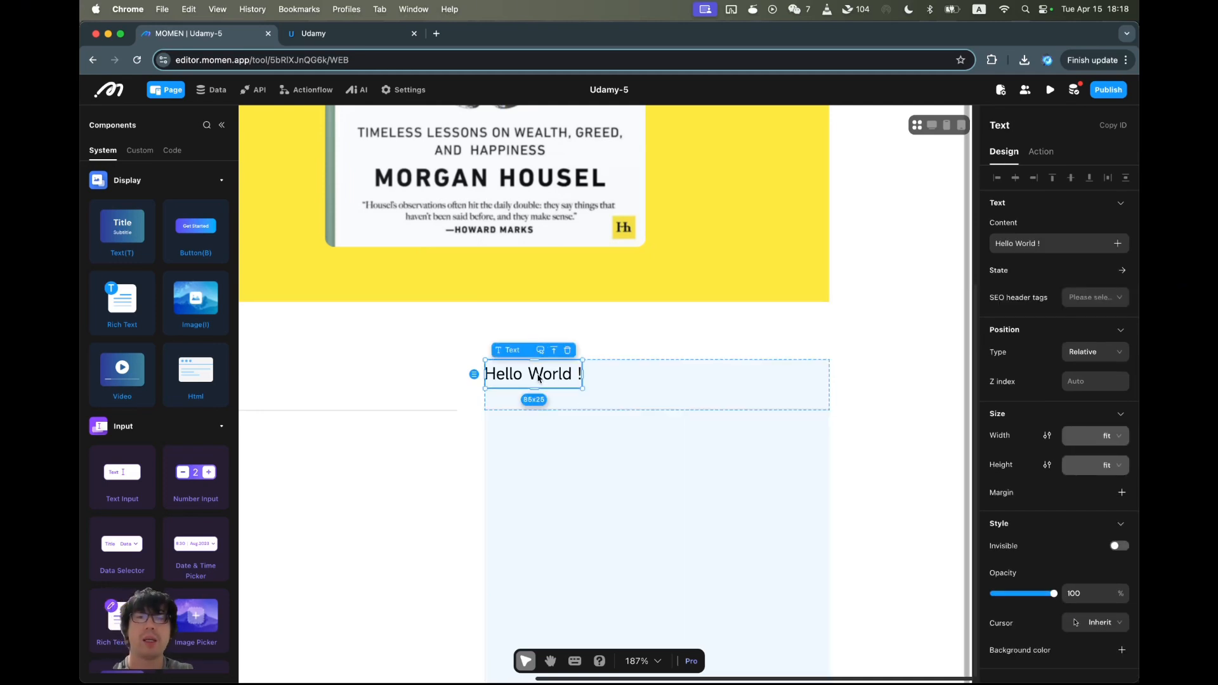
{"action": "triple_click", "coordinate": [1029, 251]}
{"action": "type", "text": "My Courses"}
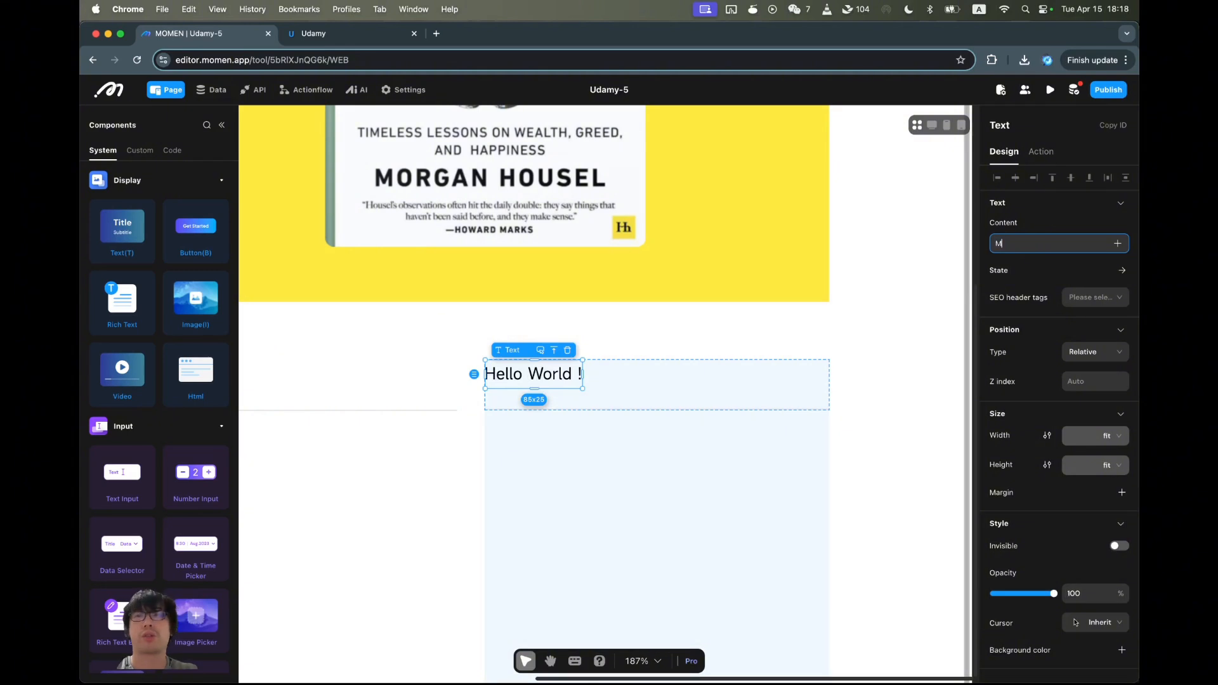
{"action": "left_click", "coordinate": [1058, 365]}
{"action": "scroll", "coordinate": [1058, 365], "scroll_direction": "down", "scroll_amount": 4}
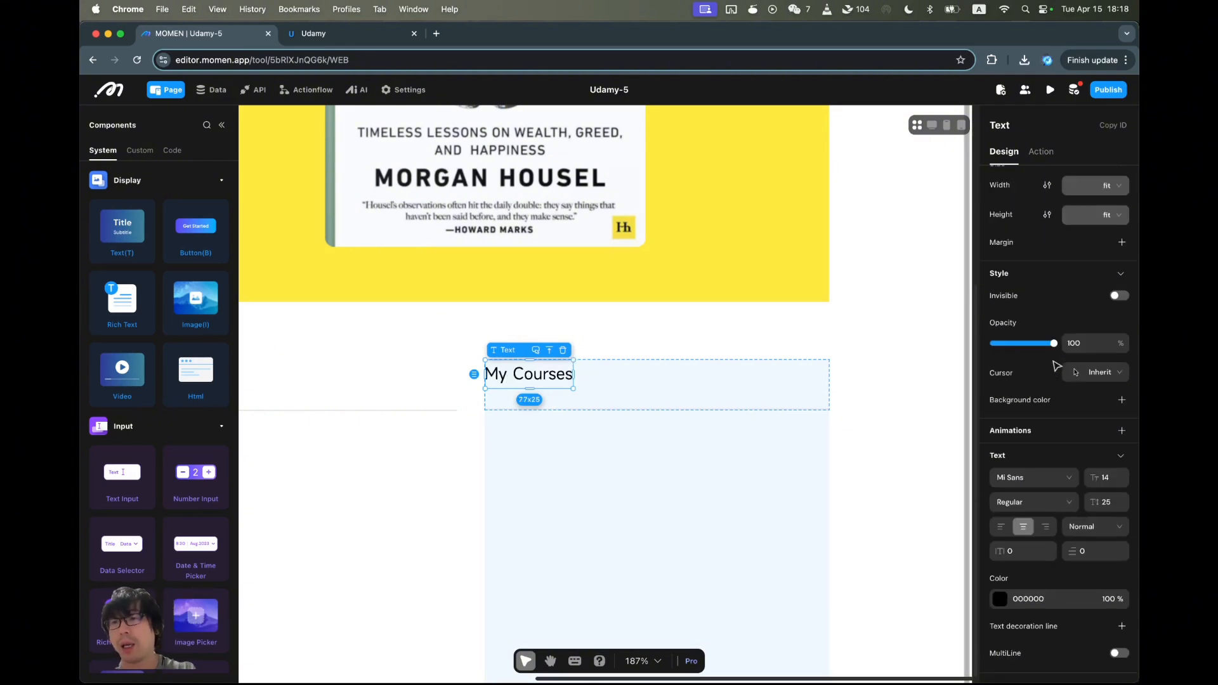
Style the My Courses heading as bold Plus Jakarta Sans, size 16.
{"action": "left_click", "coordinate": [1060, 480]}
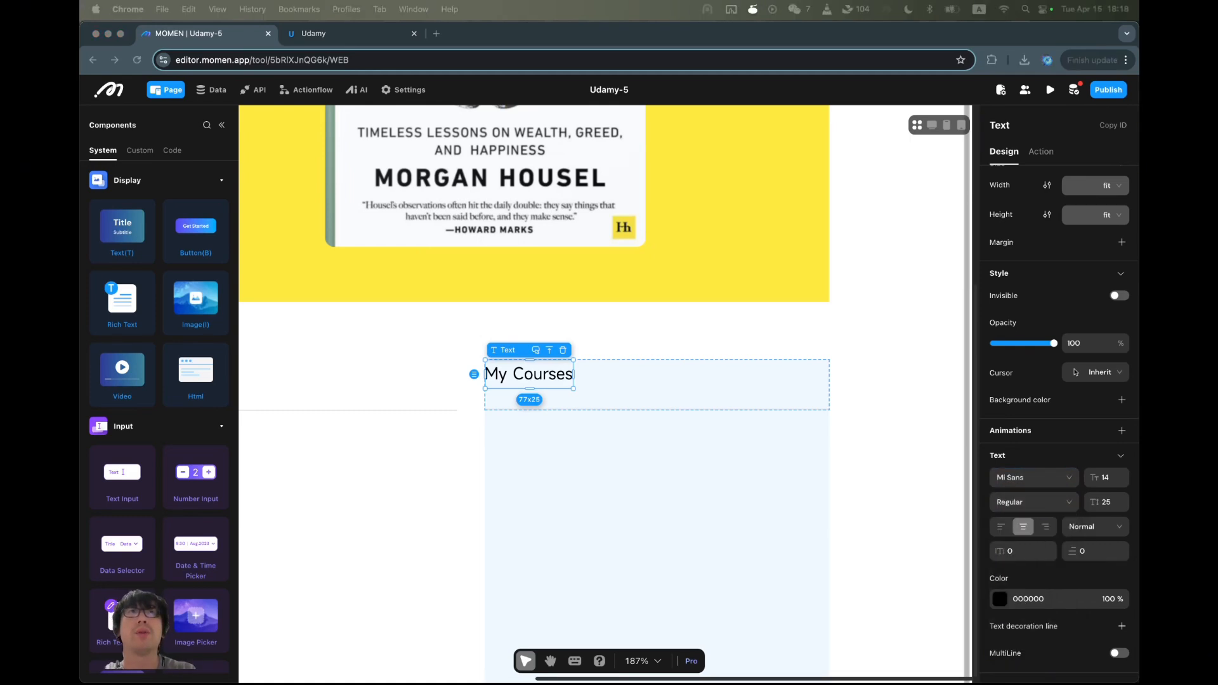
{"action": "left_click", "coordinate": [1049, 481]}
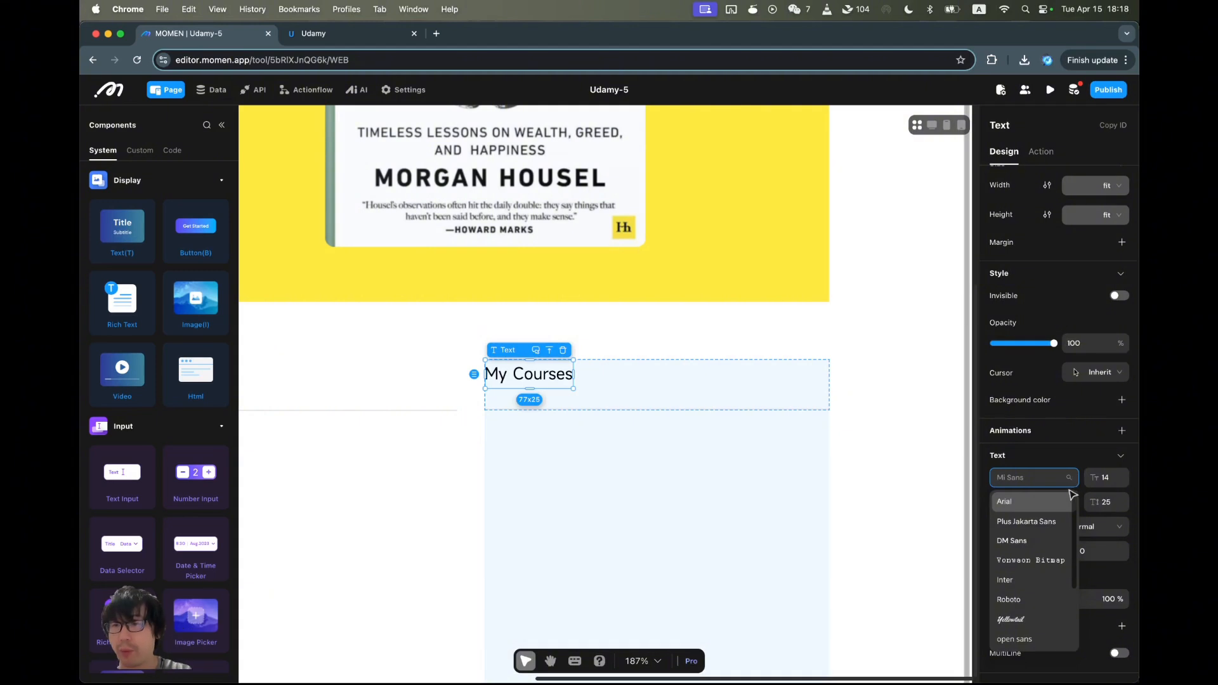
{"action": "left_click", "coordinate": [1031, 521]}
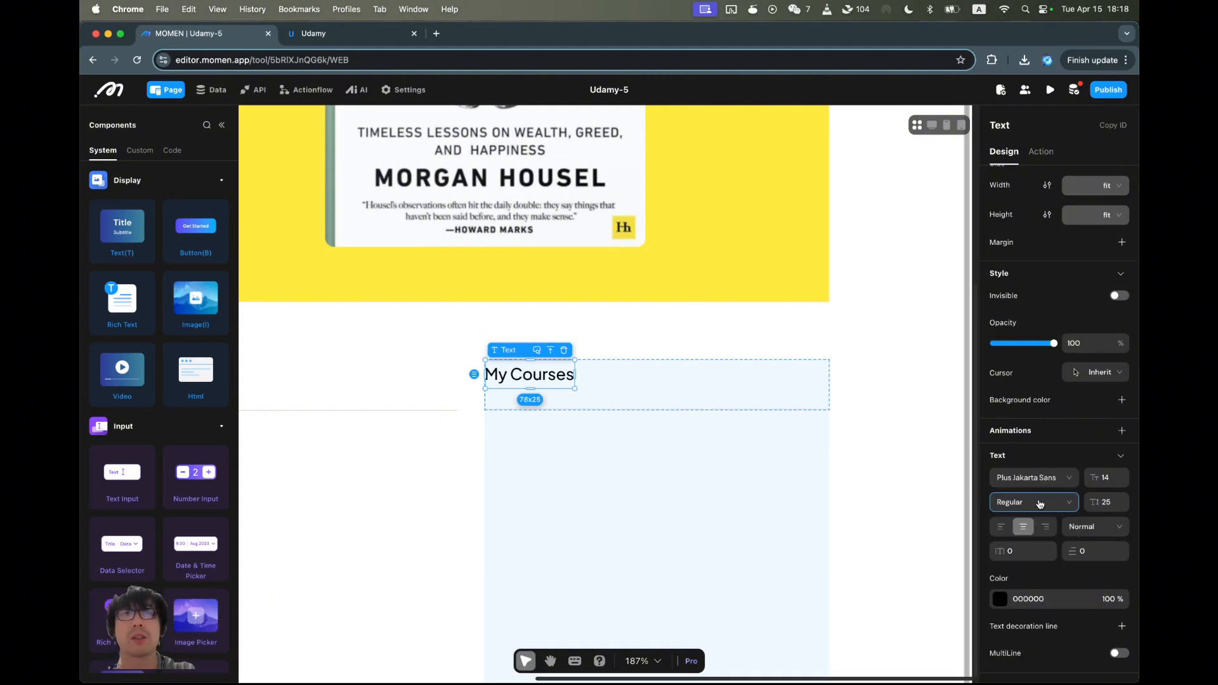
{"action": "left_click", "coordinate": [1040, 503]}
{"action": "left_click", "coordinate": [1034, 564]}
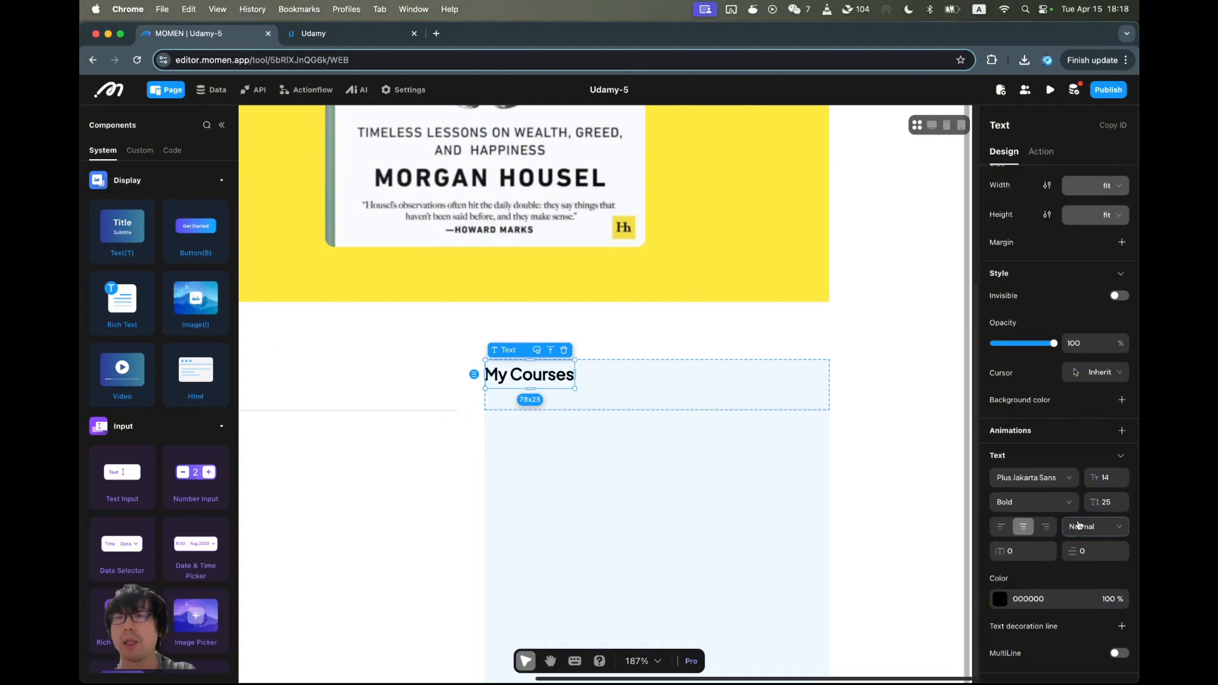
{"action": "left_click", "coordinate": [1105, 478]}
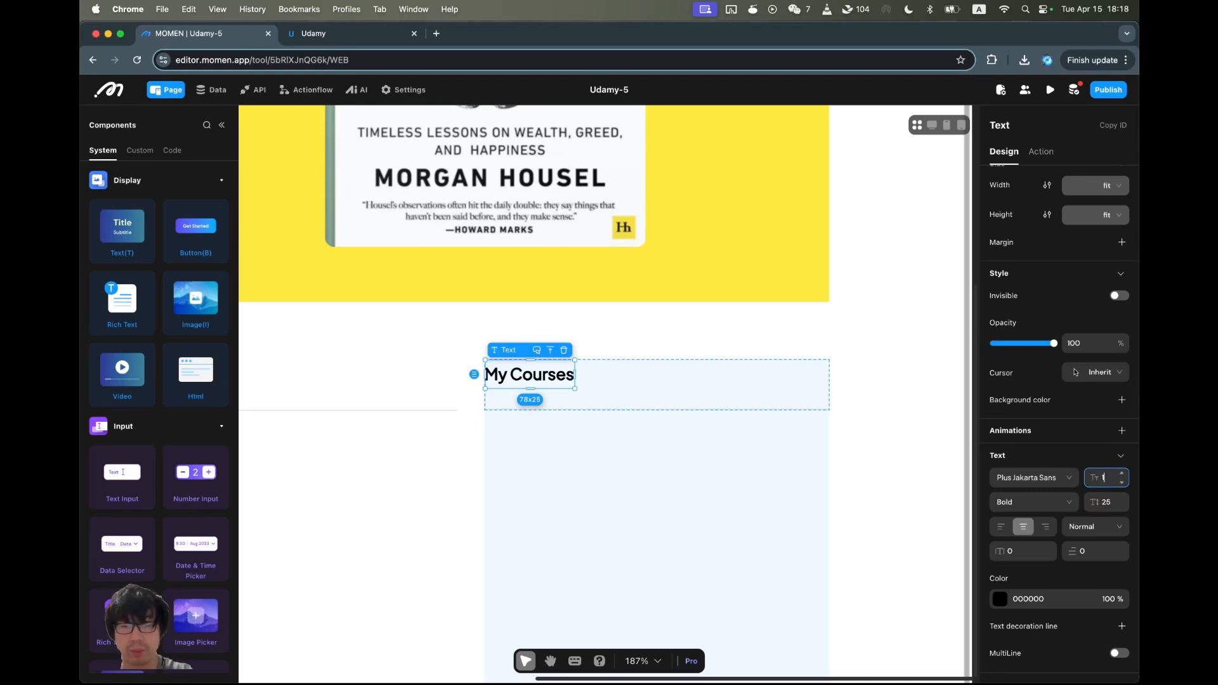
{"action": "type", "text": "16"}
{"action": "key", "text": "Tab"}
{"action": "key", "text": "Tab"}
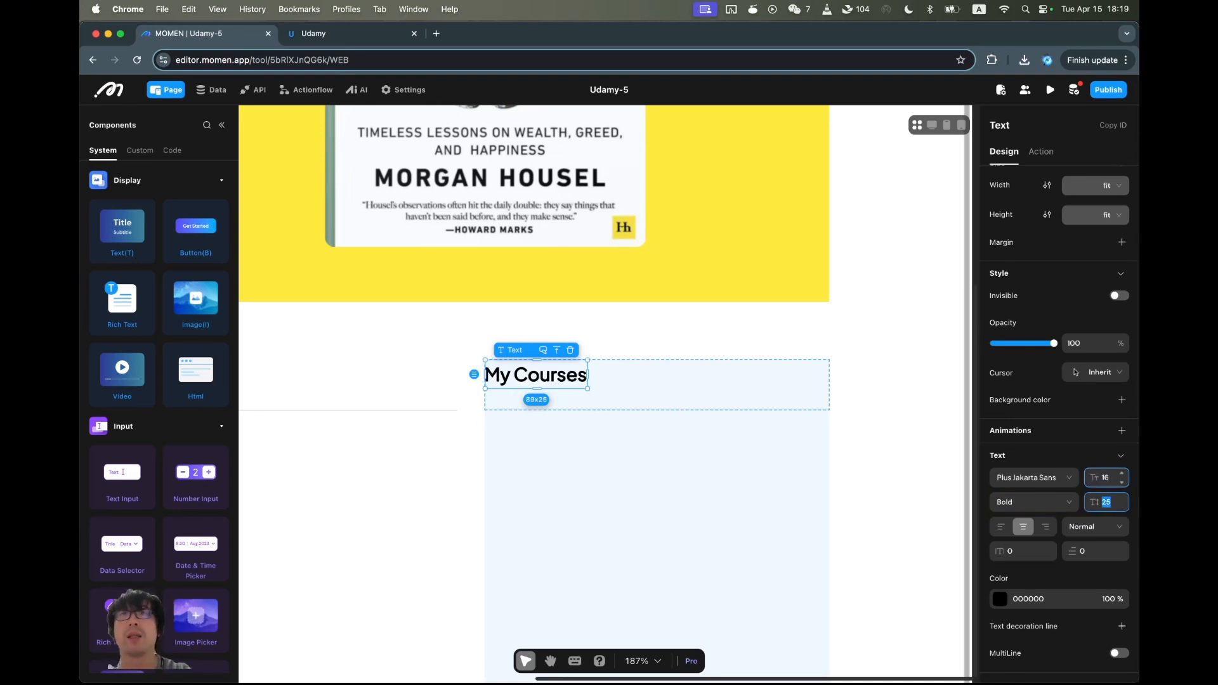
Set the heading's line height to 25, left-align its text, and select its container.
{"action": "left_click", "coordinate": [1088, 587]}
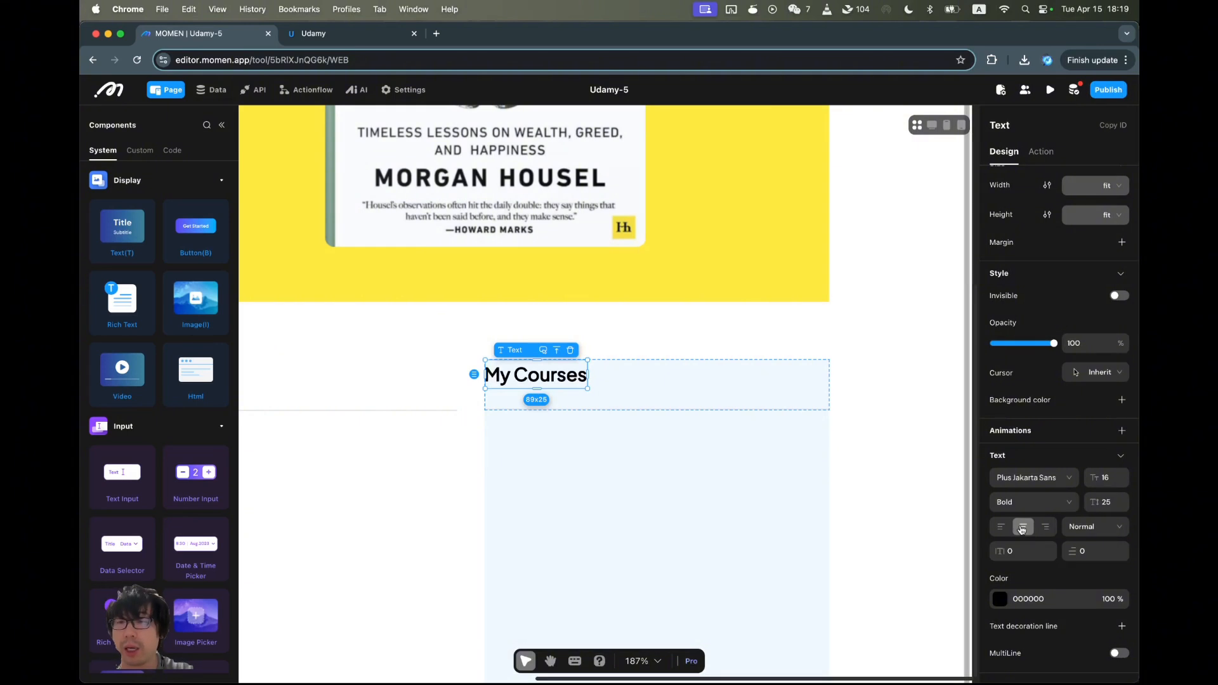
{"action": "left_click", "coordinate": [1001, 528]}
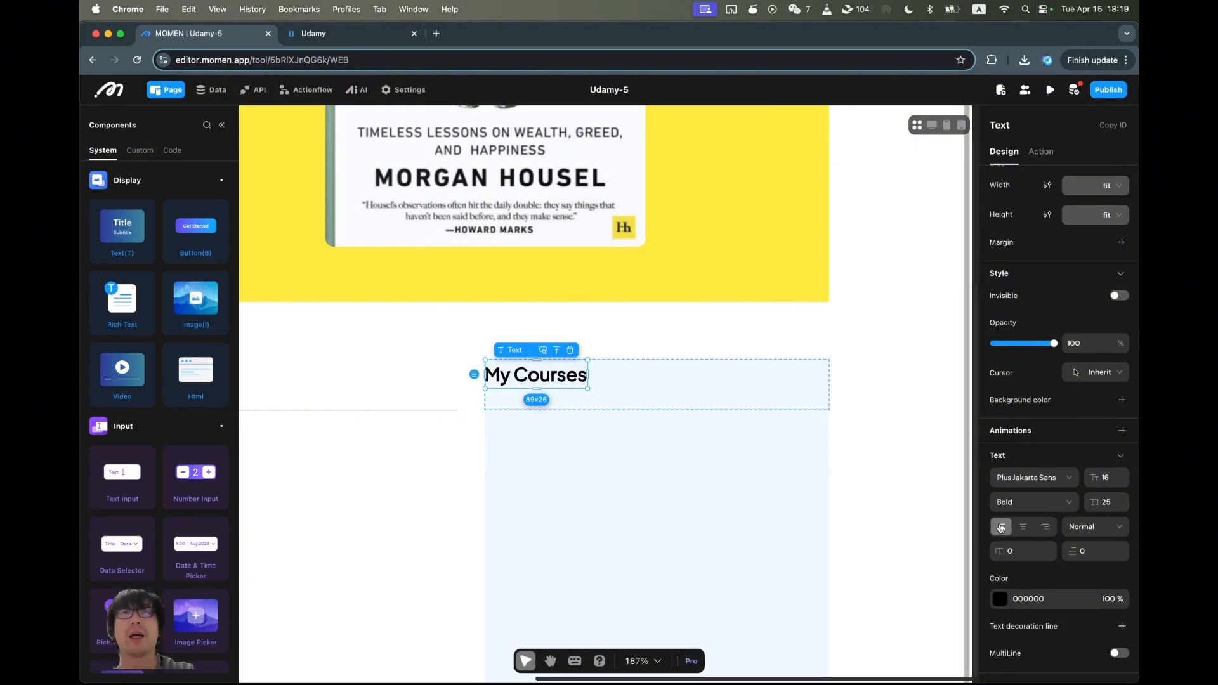
{"action": "left_click", "coordinate": [658, 454]}
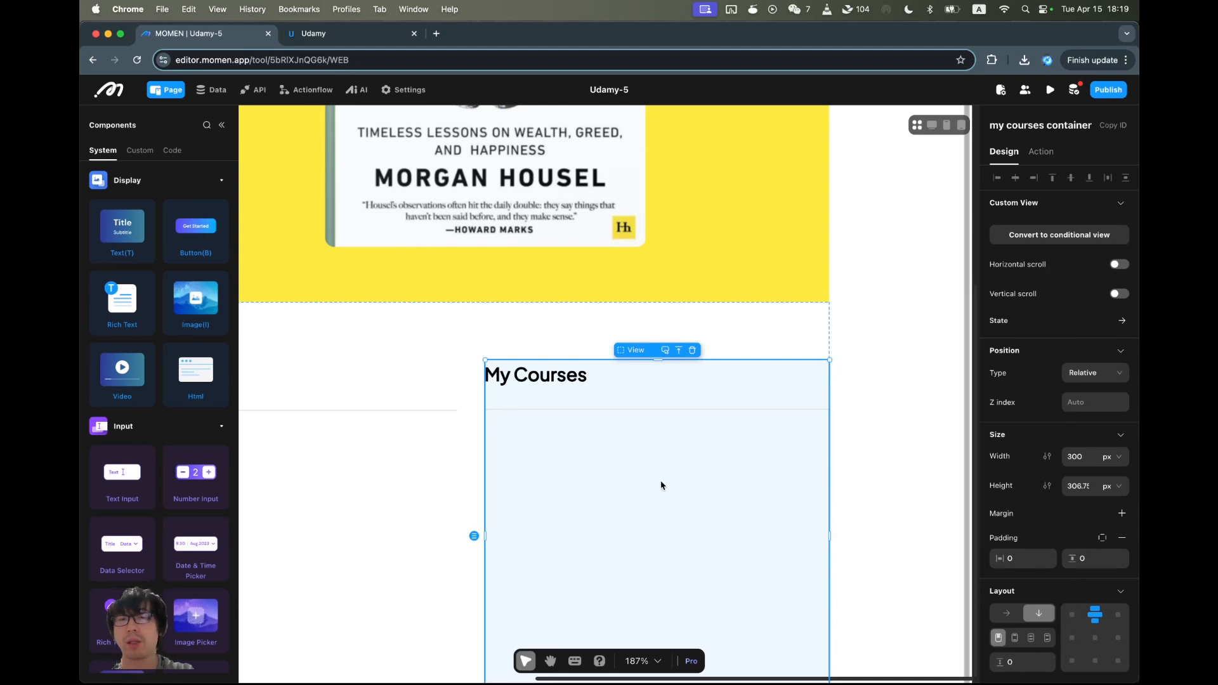
{"action": "scroll", "coordinate": [660, 482], "scroll_direction": "down", "scroll_amount": 3}
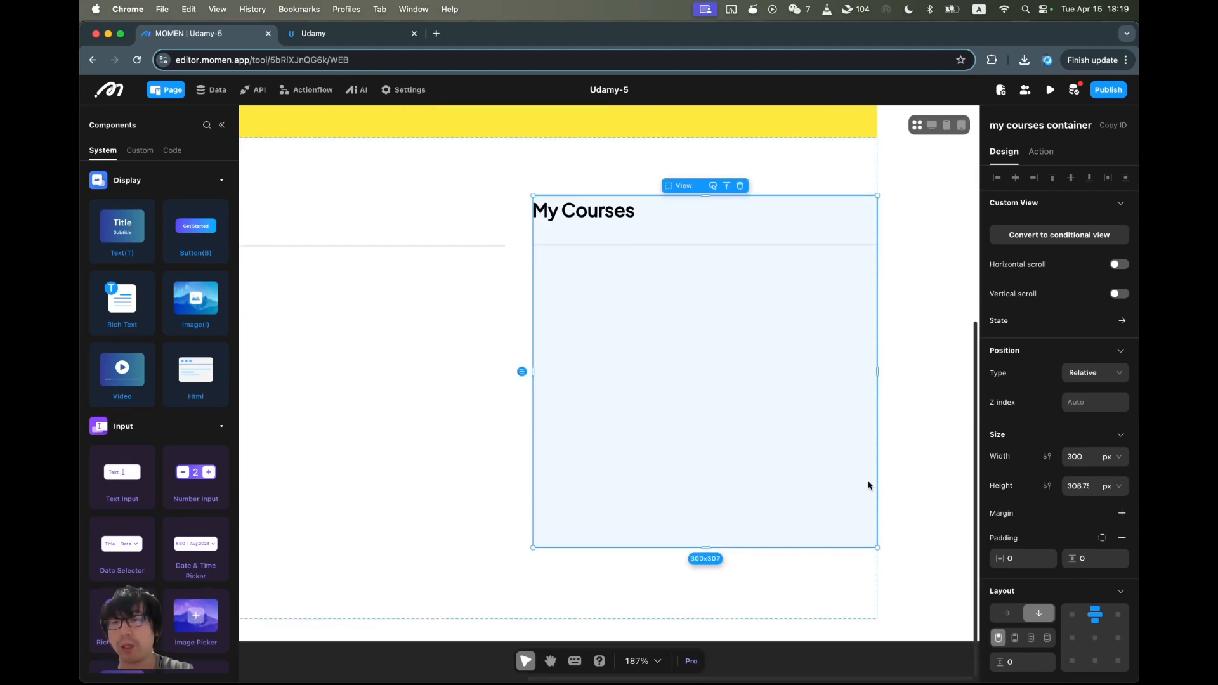
{"action": "scroll", "coordinate": [1032, 557], "scroll_direction": "down", "scroll_amount": 5}
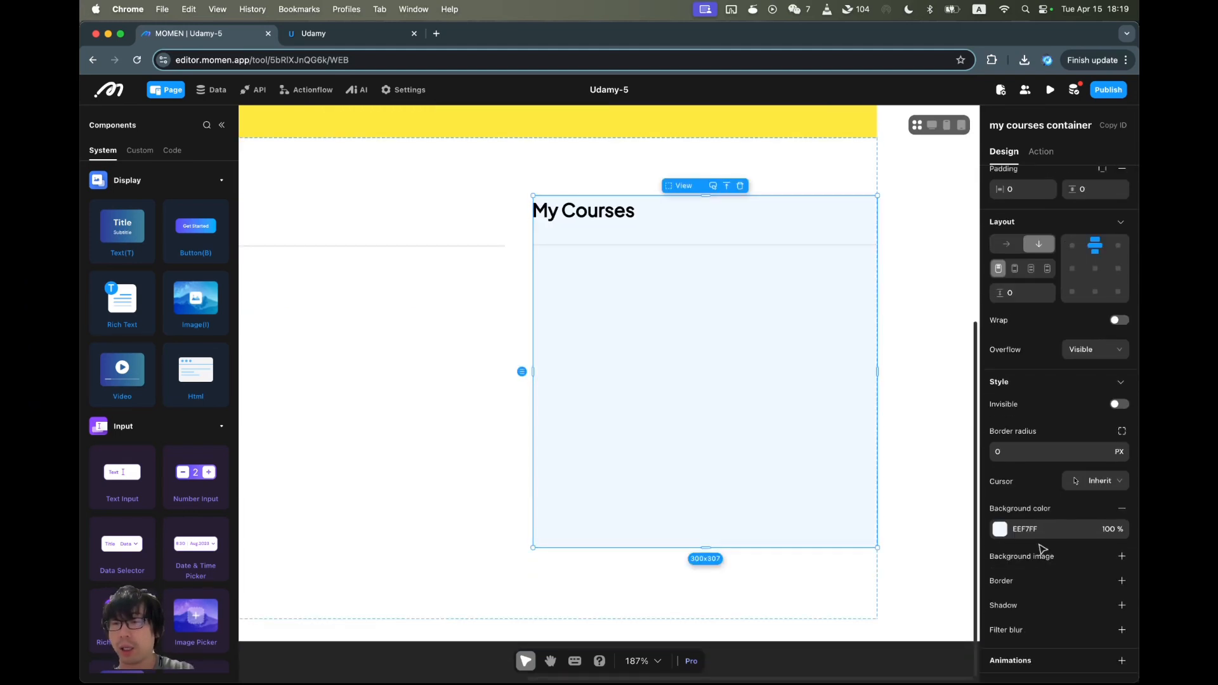
Drop a 320 × 200 px Conditional View into the my courses container, beneath the heading.
{"action": "left_click", "coordinate": [912, 426]}
{"action": "left_click", "coordinate": [772, 427]}
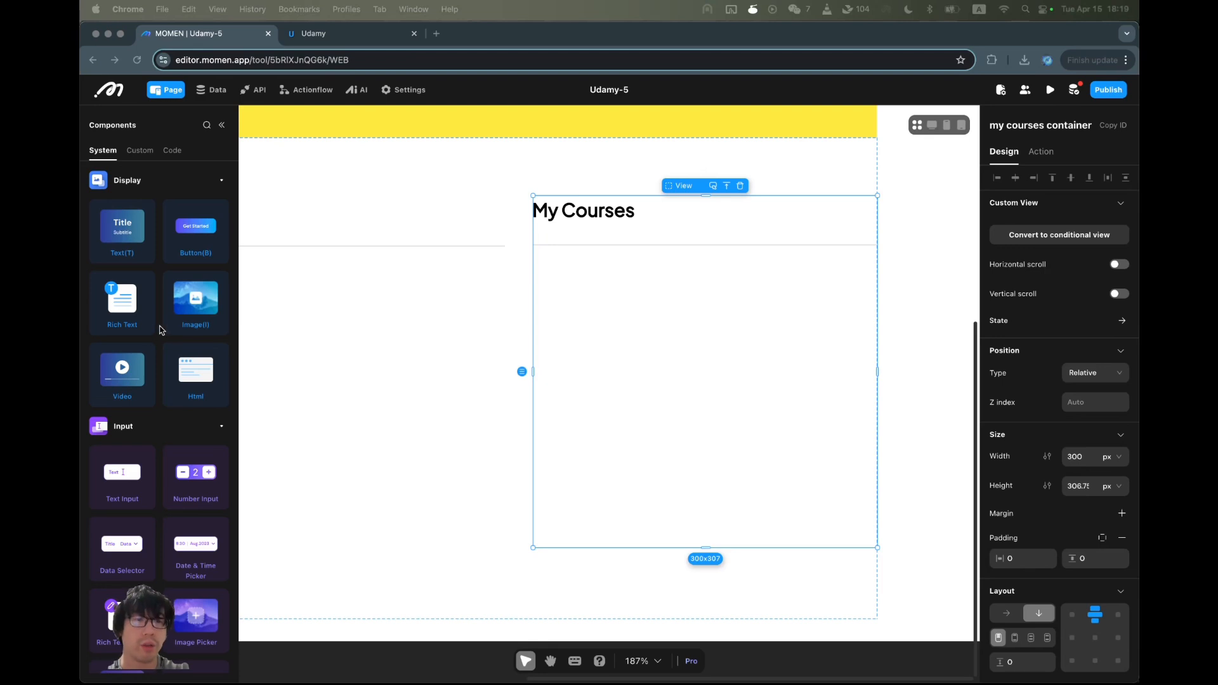
{"action": "scroll", "coordinate": [179, 515], "scroll_direction": "down", "scroll_amount": 10}
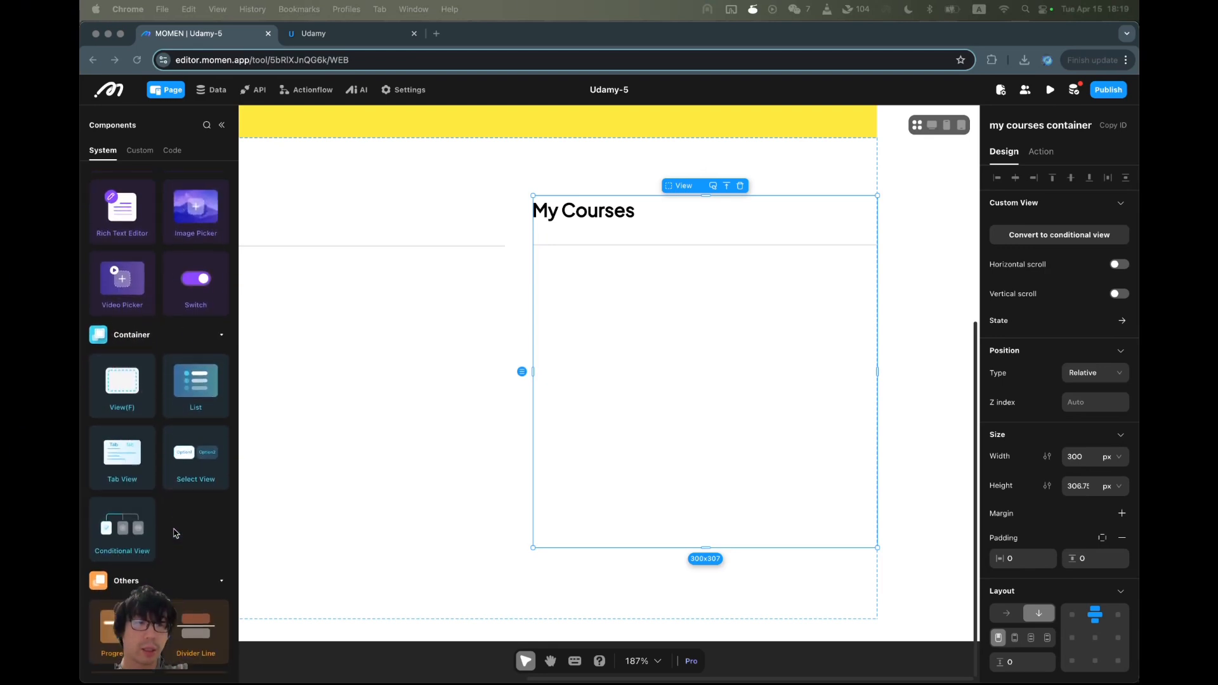
{"action": "left_click", "coordinate": [135, 536]}
{"action": "left_click_drag", "start_coordinate": [147, 542], "coordinate": [697, 421]}
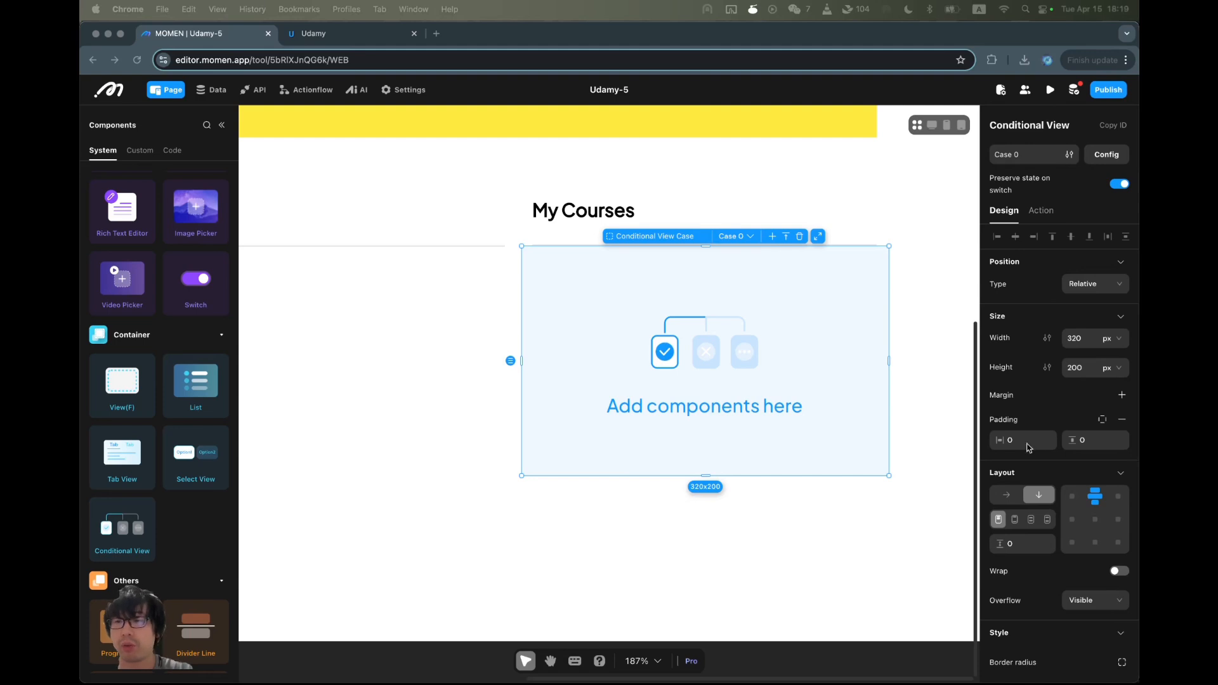
{"action": "left_click", "coordinate": [614, 291]}
{"action": "scroll", "coordinate": [614, 291], "scroll_direction": "down", "scroll_amount": 5}
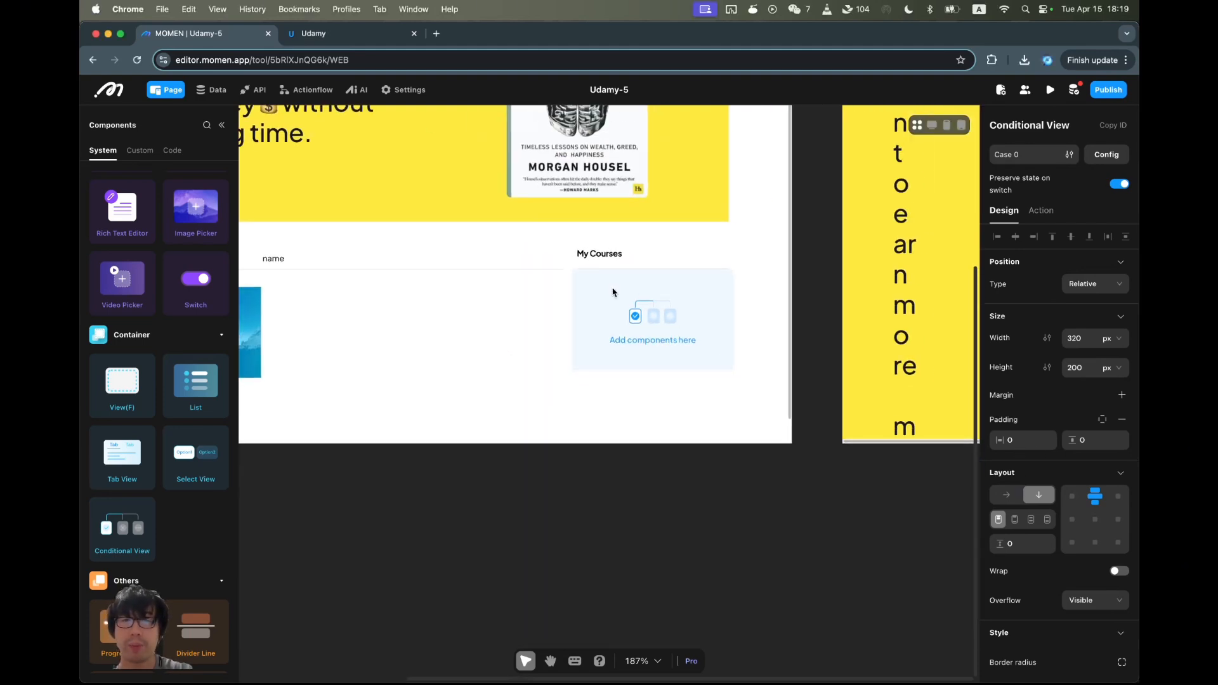
{"action": "scroll", "coordinate": [493, 306], "scroll_direction": "left", "scroll_amount": 3}
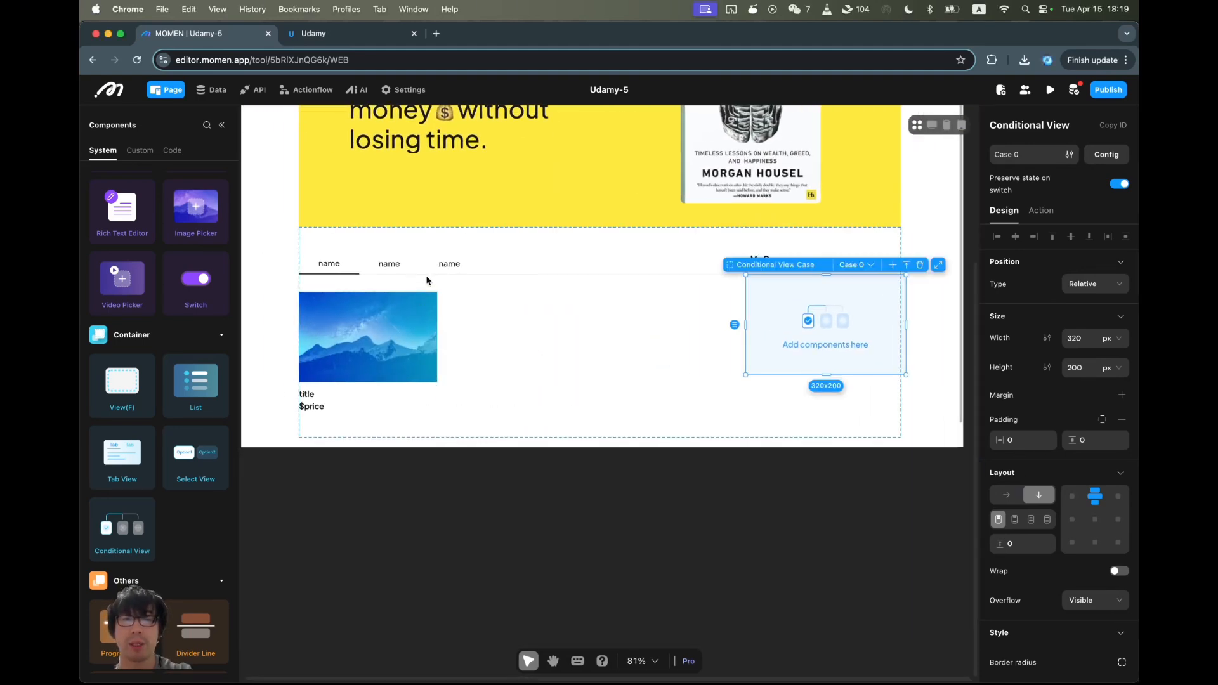
{"action": "scroll", "coordinate": [712, 326], "scroll_direction": "up", "scroll_amount": 5}
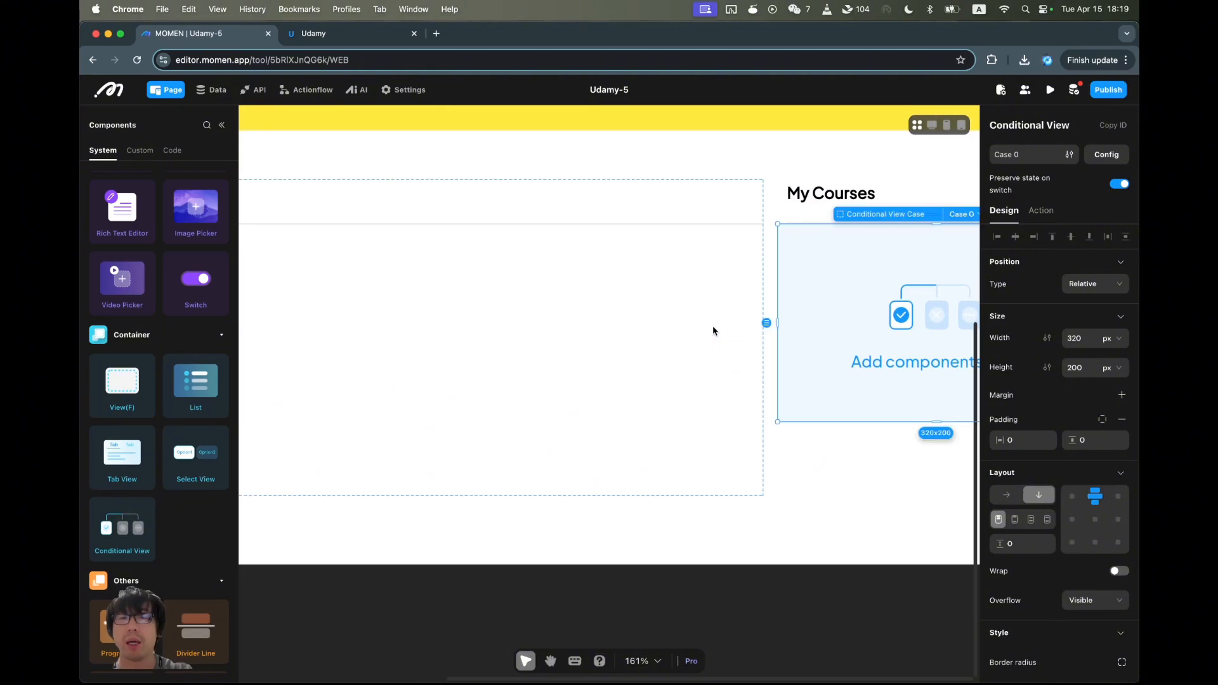
{"action": "scroll", "coordinate": [797, 376], "scroll_direction": "up", "scroll_amount": 3}
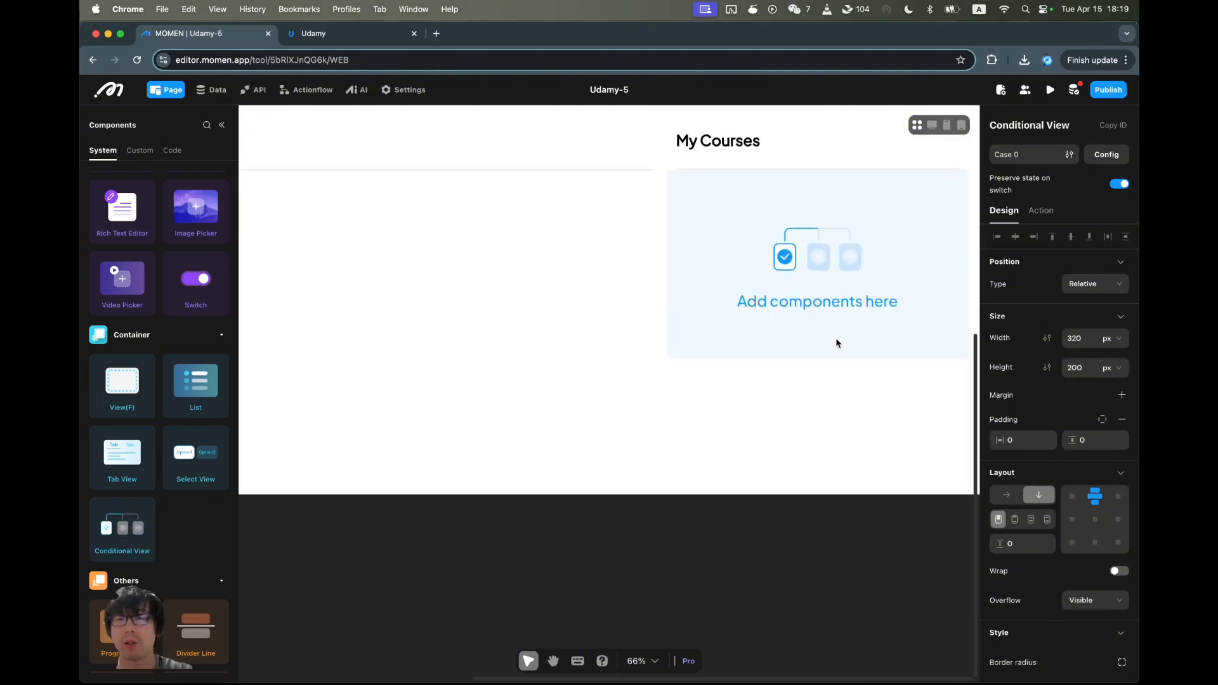
{"action": "left_click", "coordinate": [672, 229]}
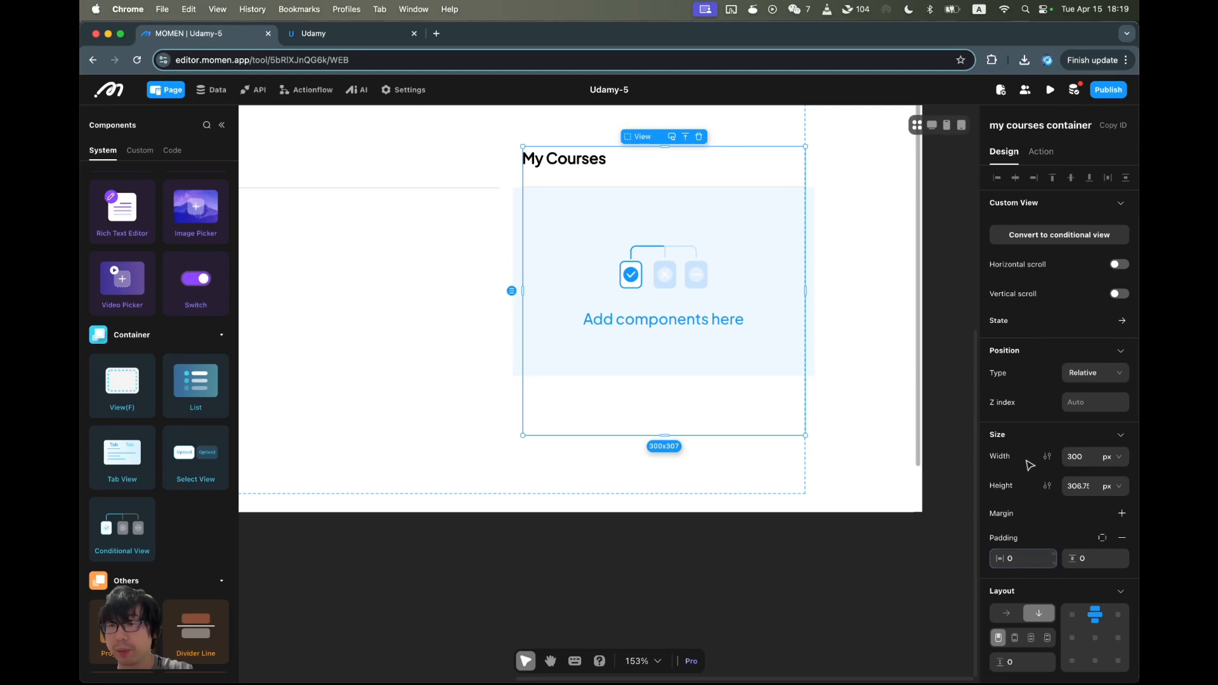
Set the my courses container's layout gap to 34.
{"action": "scroll", "coordinate": [1028, 463], "scroll_direction": "down", "scroll_amount": 4}
{"action": "double_click", "coordinate": [1024, 502]}
{"action": "type", "text": "34"}
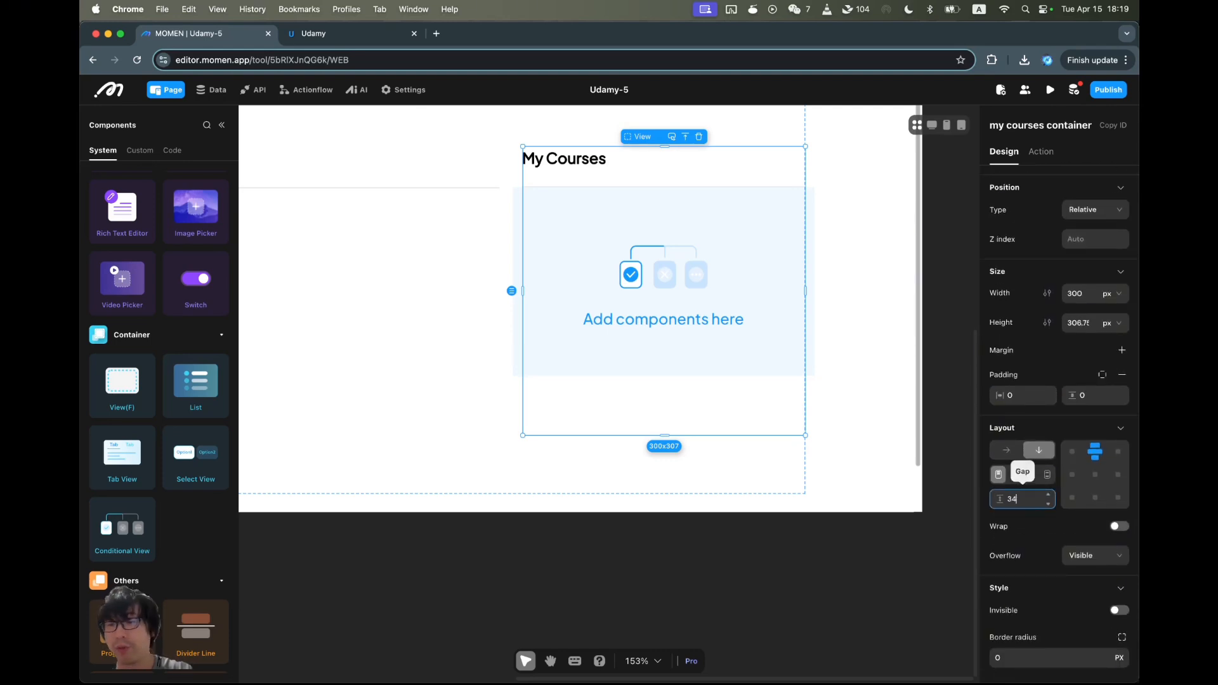
{"action": "key", "text": "Return"}
Make the conditional view's width 100%, keeping its 200 px height.
{"action": "scroll", "coordinate": [555, 302], "scroll_direction": "down", "scroll_amount": 5}
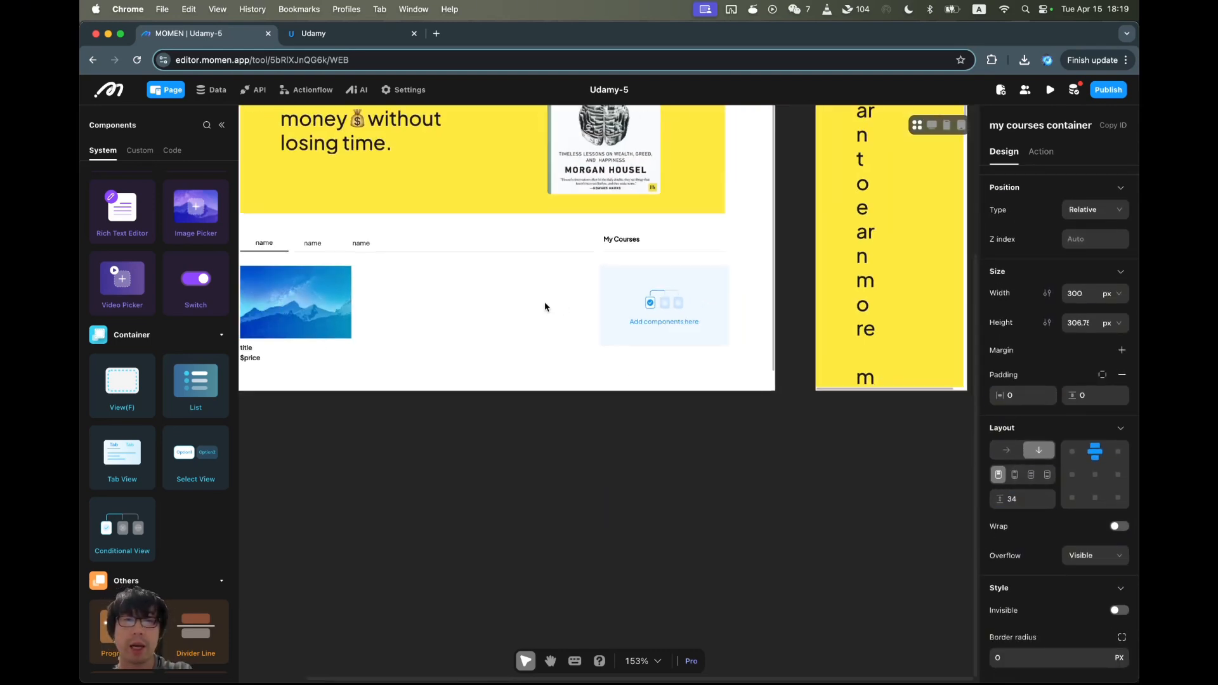
{"action": "scroll", "coordinate": [663, 299], "scroll_direction": "up", "scroll_amount": 5}
{"action": "scroll", "coordinate": [664, 299], "scroll_direction": "up", "scroll_amount": 6}
{"action": "left_click", "coordinate": [740, 262]}
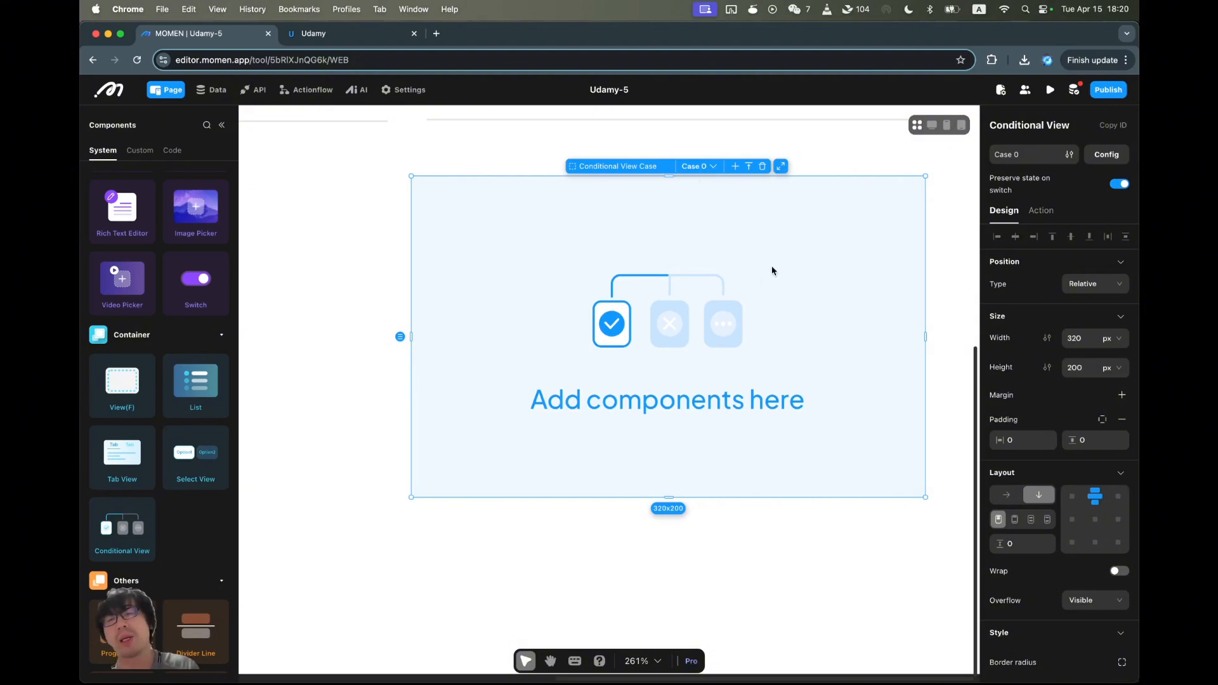
{"action": "left_click", "coordinate": [1112, 368]}
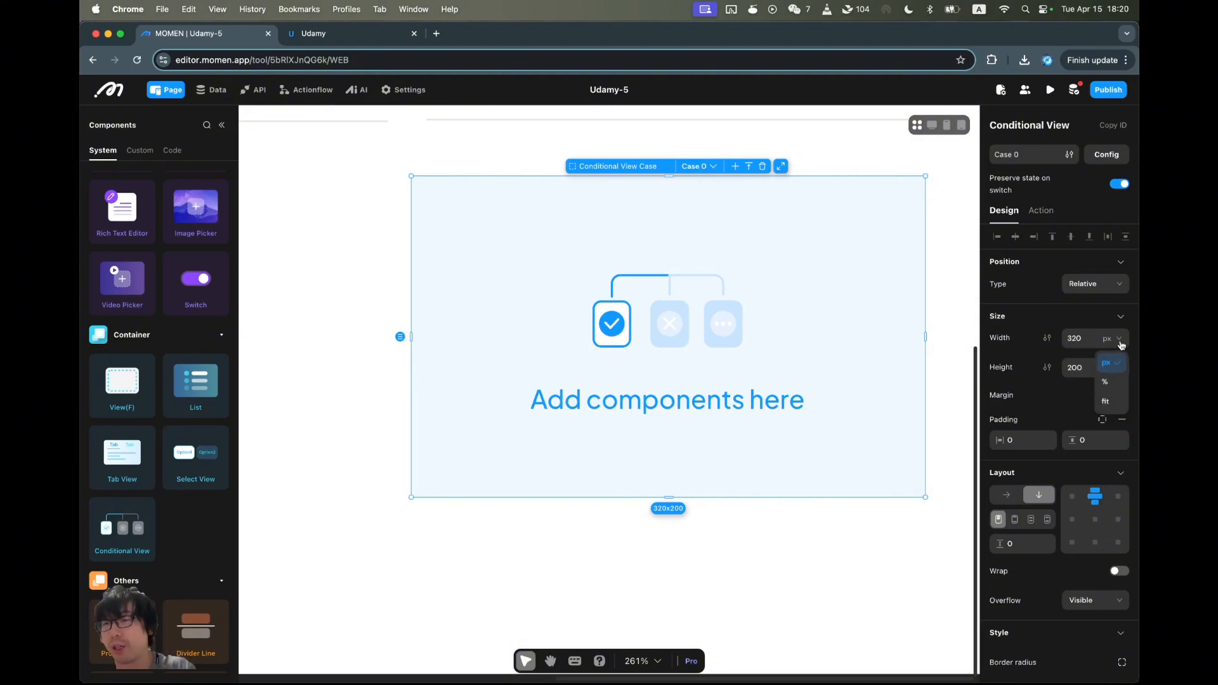
{"action": "left_click", "coordinate": [1117, 382]}
{"action": "left_click", "coordinate": [1076, 331]}
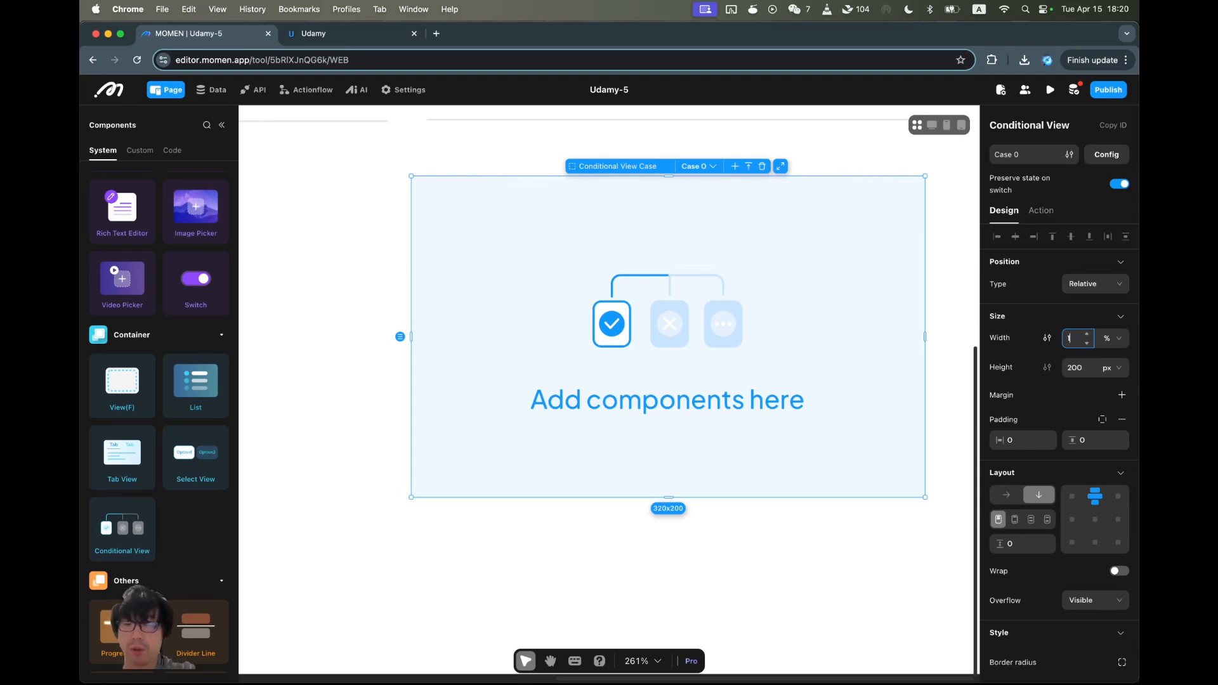
{"action": "key", "text": "Return"}
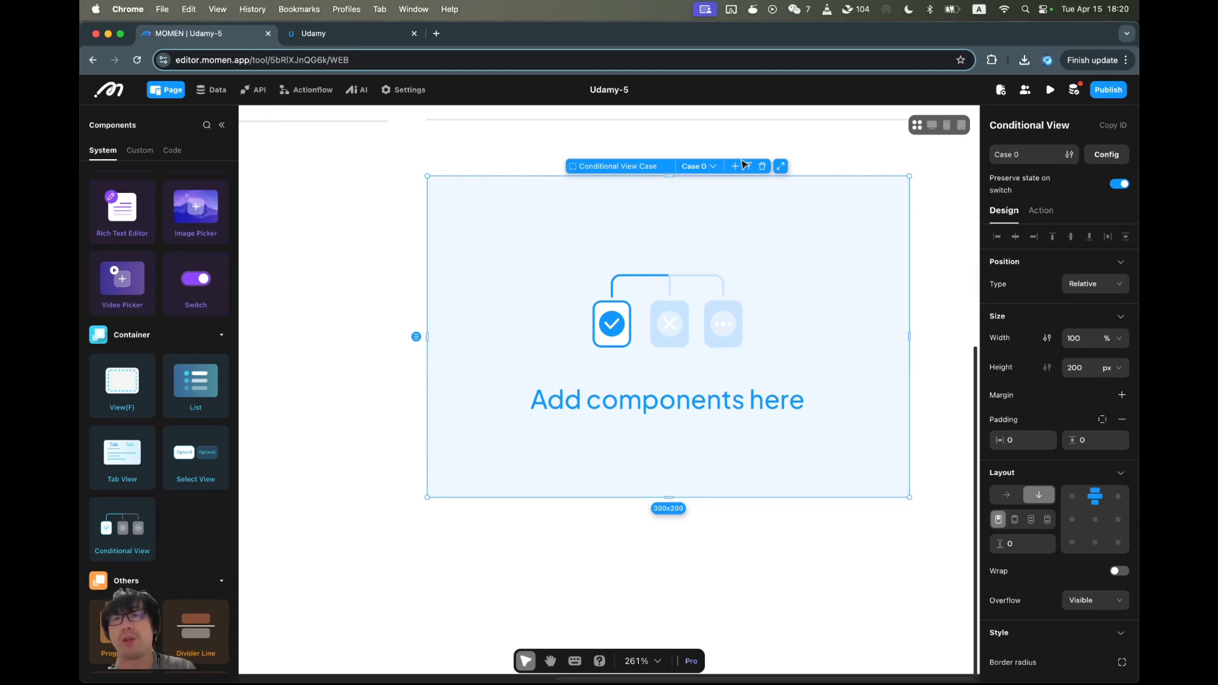
In the case configuration, rename Case 0 to 'not logged in'.
{"action": "left_click", "coordinate": [1106, 154]}
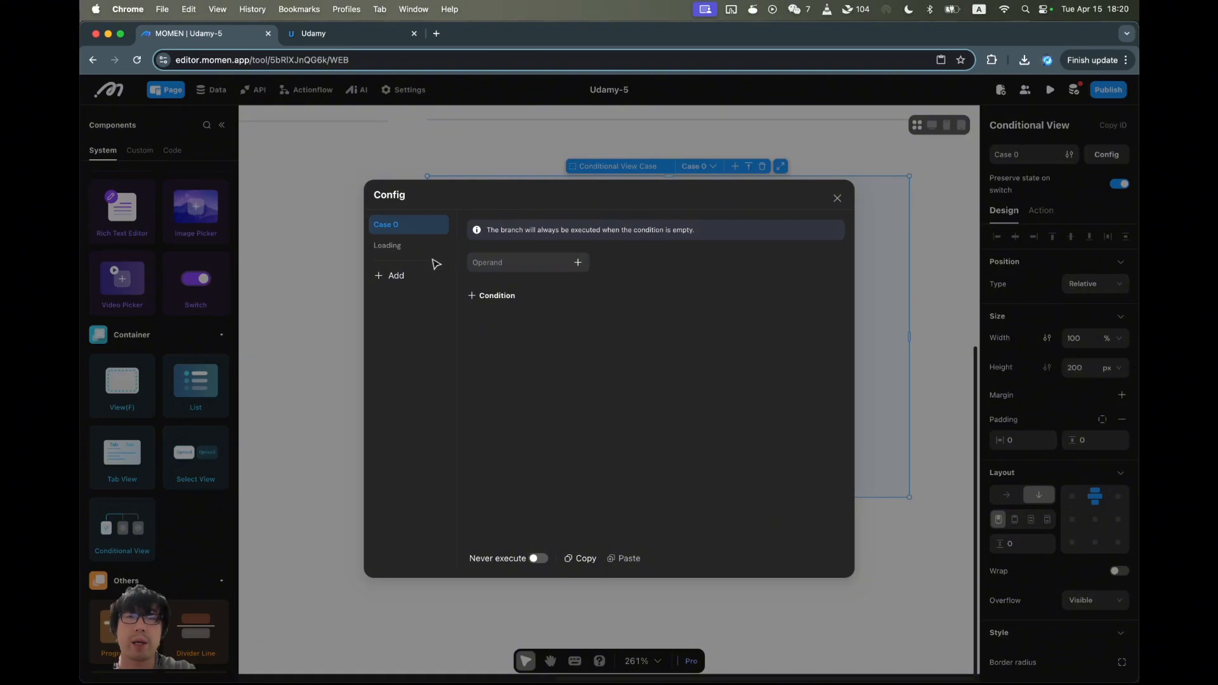
{"action": "double_click", "coordinate": [398, 223]}
{"action": "key", "text": "super+a"}
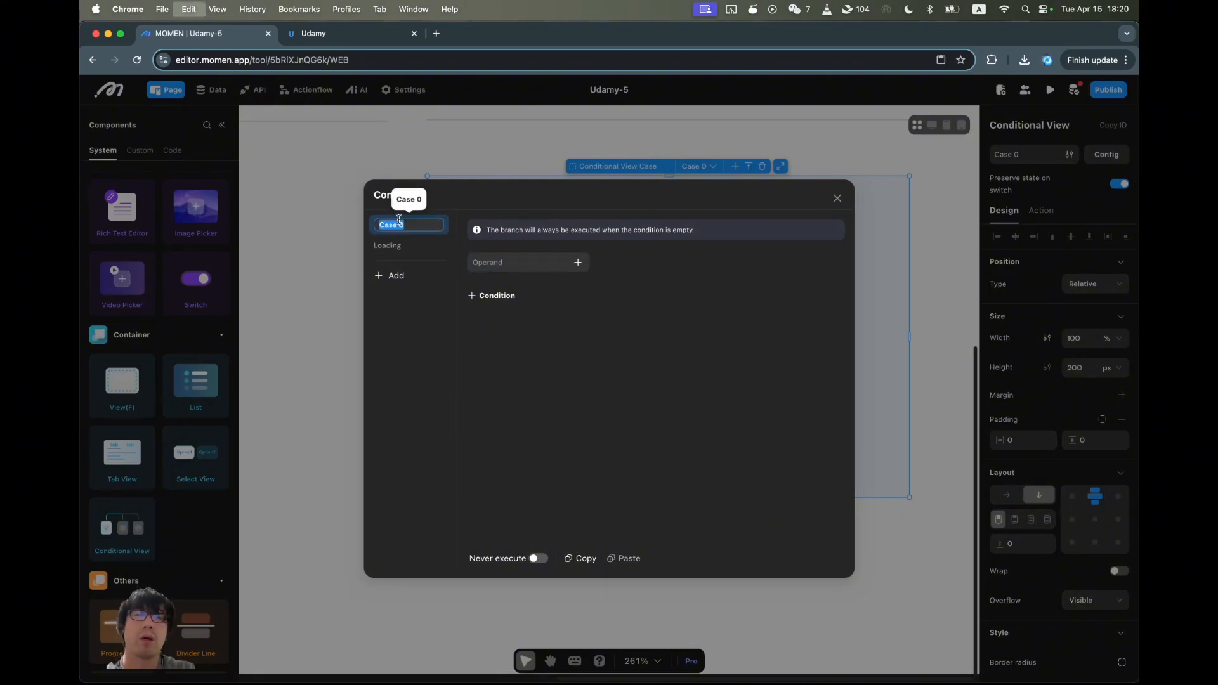
{"action": "type", "text": "not logged in"}
{"action": "key", "text": "Return"}
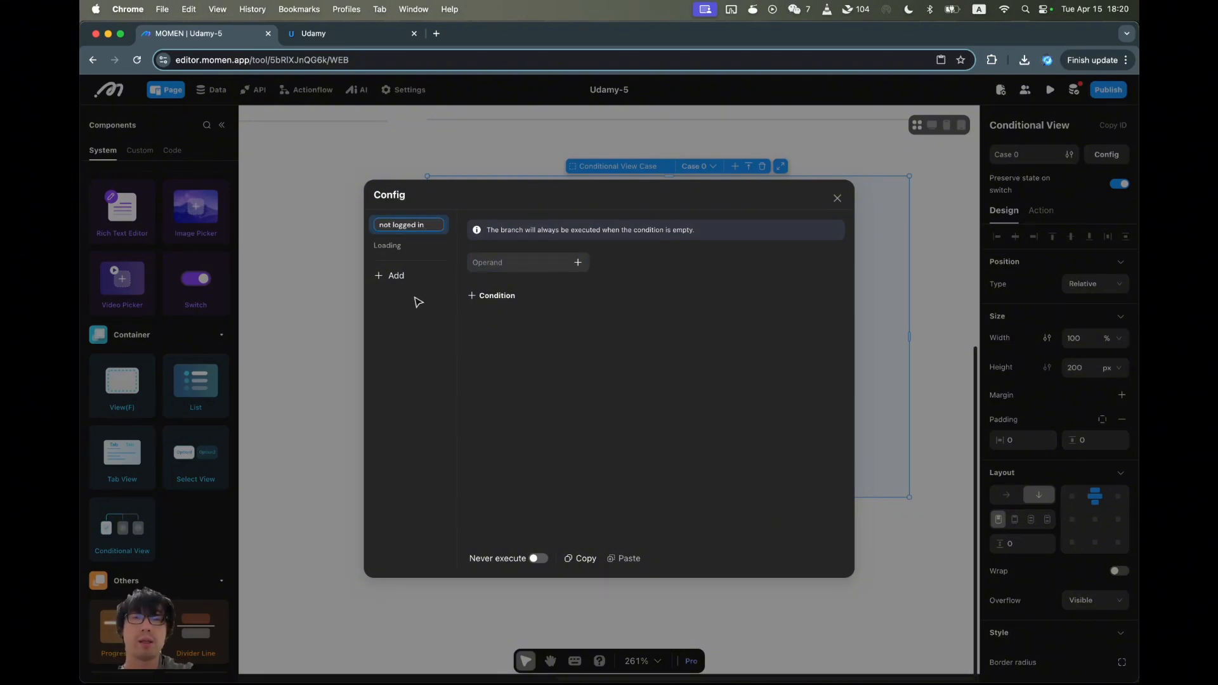
Add two more cases named 'empty' and 'has courses'.
{"action": "left_click", "coordinate": [391, 277]}
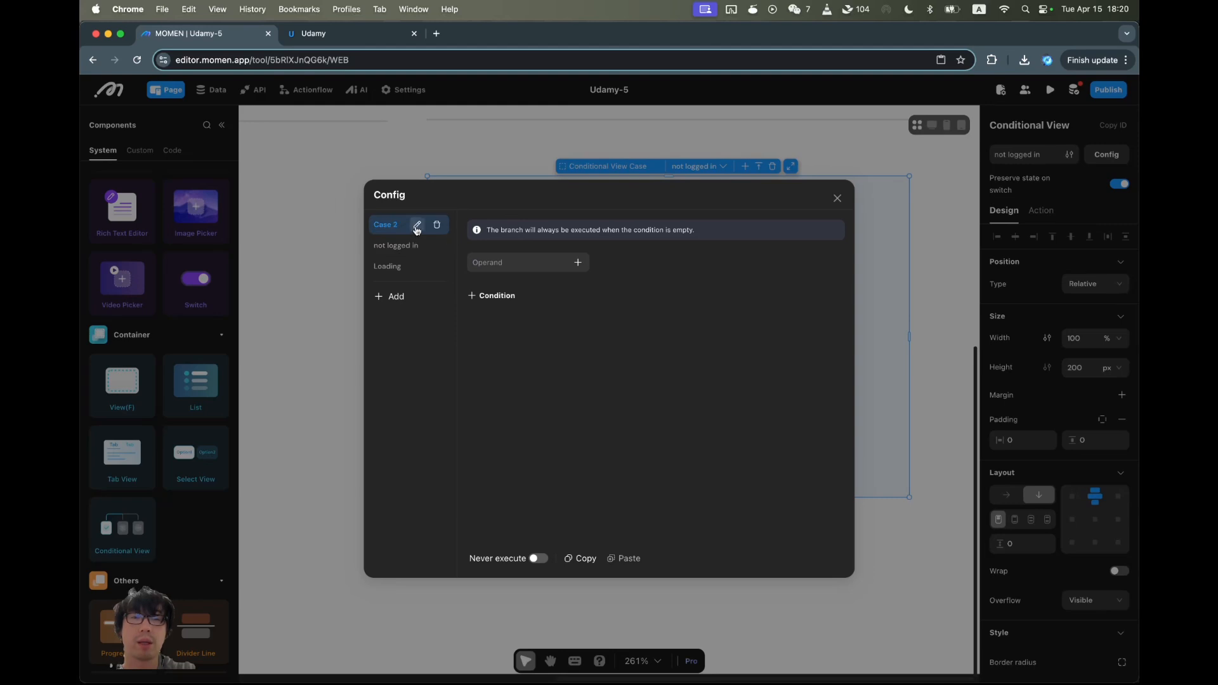
{"action": "left_click", "coordinate": [416, 226]}
{"action": "triple_click", "coordinate": [400, 226]}
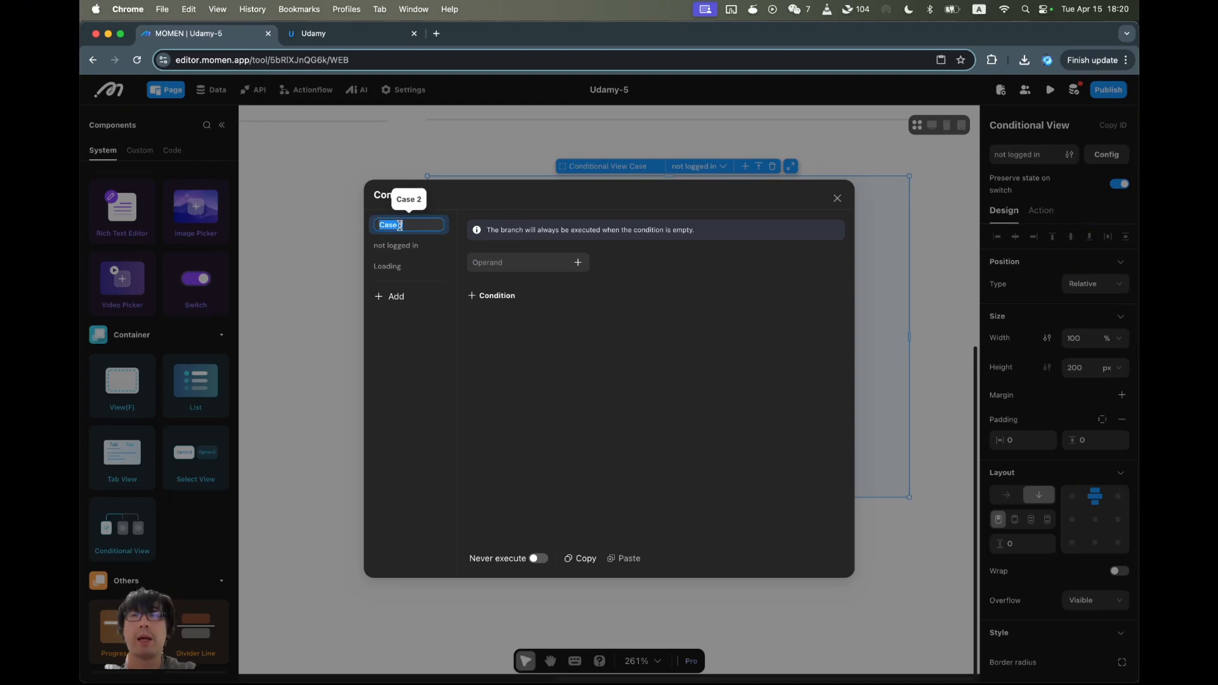
{"action": "type", "text": "empty"}
{"action": "left_click", "coordinate": [390, 296]}
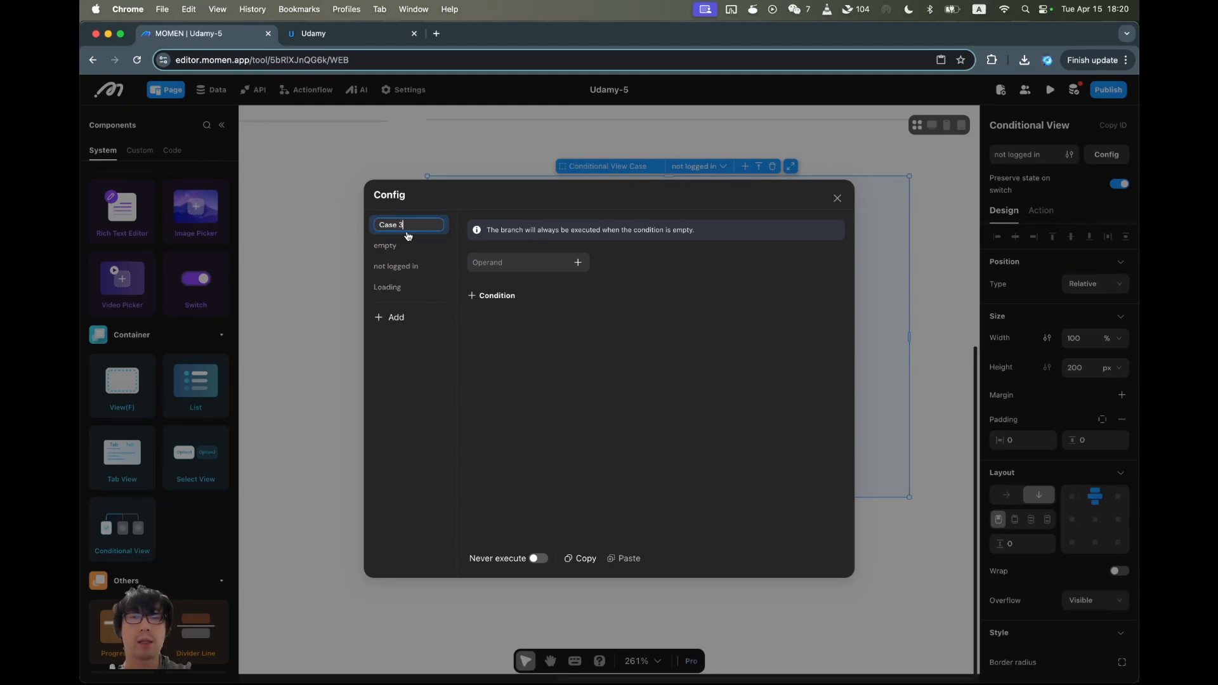
{"action": "triple_click", "coordinate": [412, 224]}
{"action": "type", "text": "has courses"}
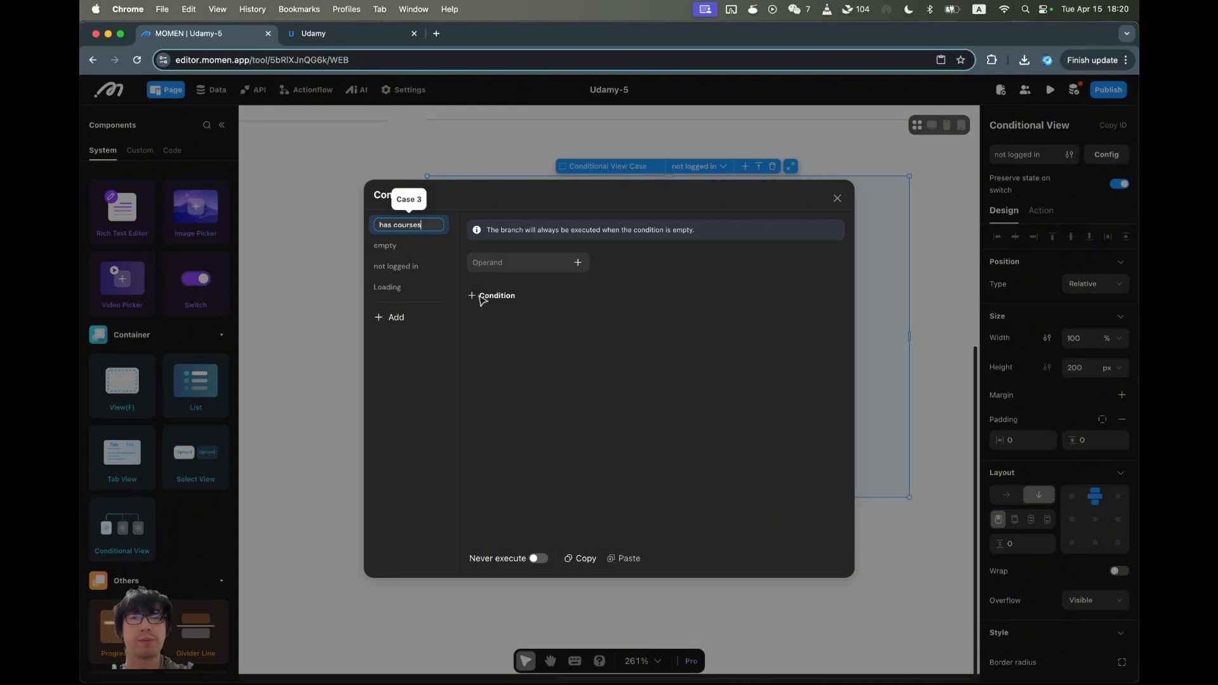
{"action": "key", "text": "Return"}
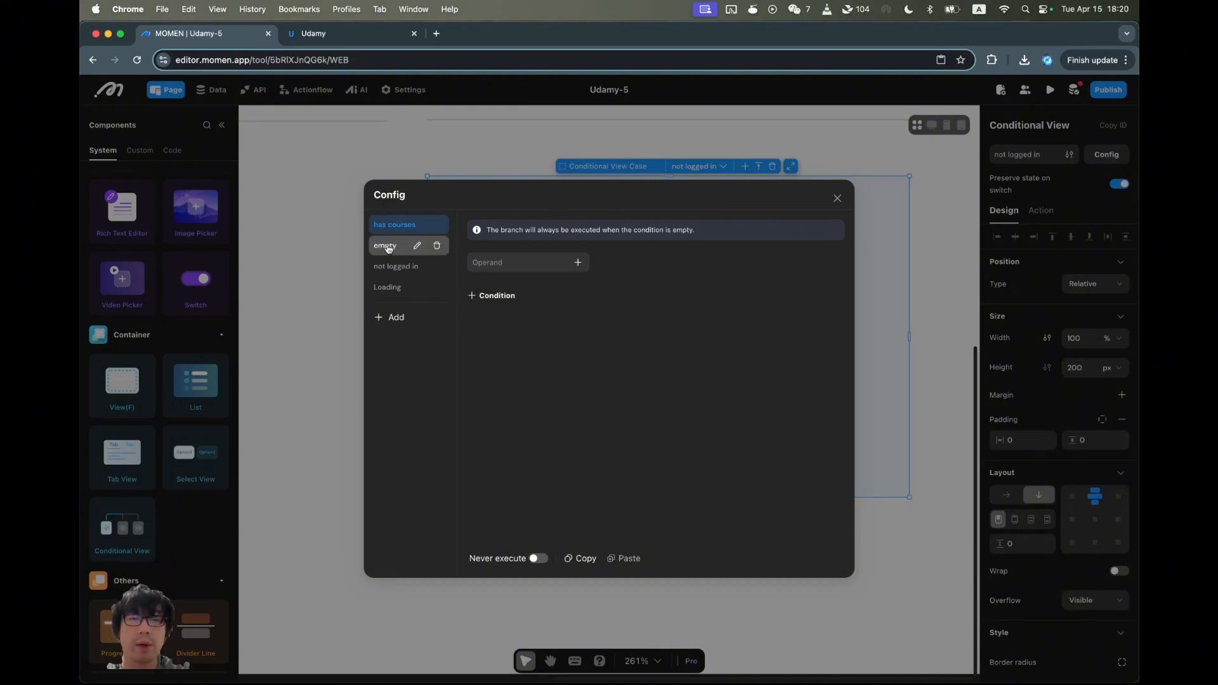
Move 'not logged in' to the top and 'empty' into second place.
{"action": "left_click_drag", "start_coordinate": [402, 270], "coordinate": [393, 219]}
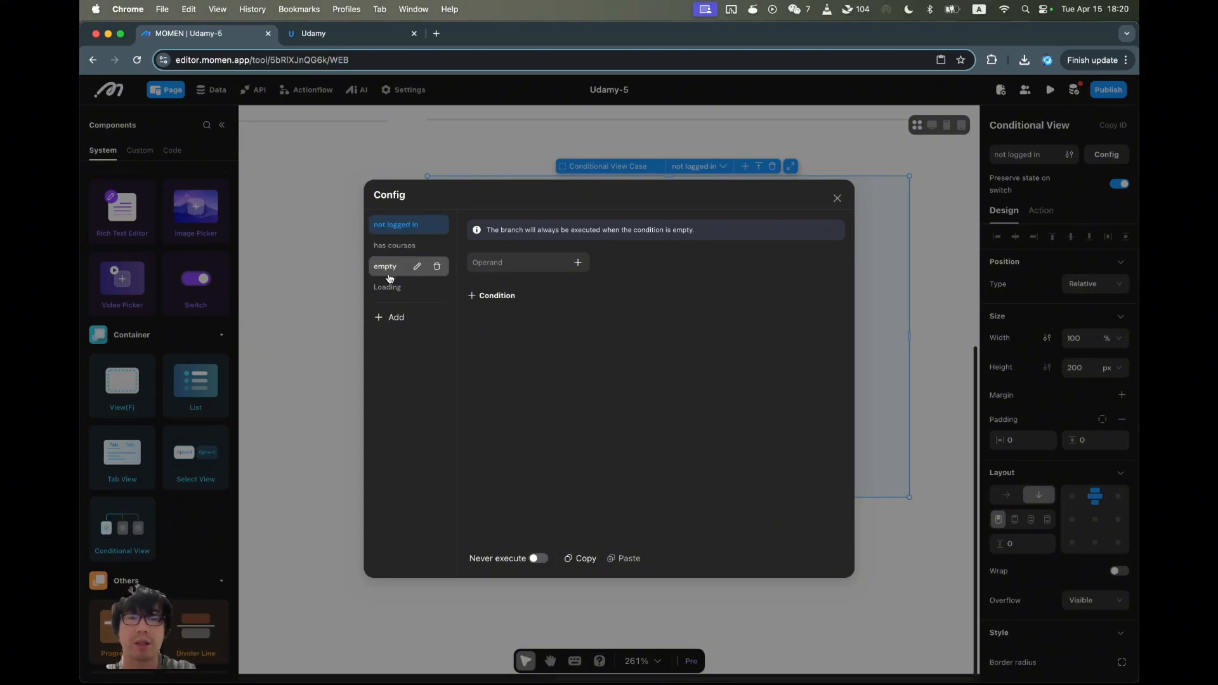
{"action": "mouse_move", "coordinate": [401, 229]}
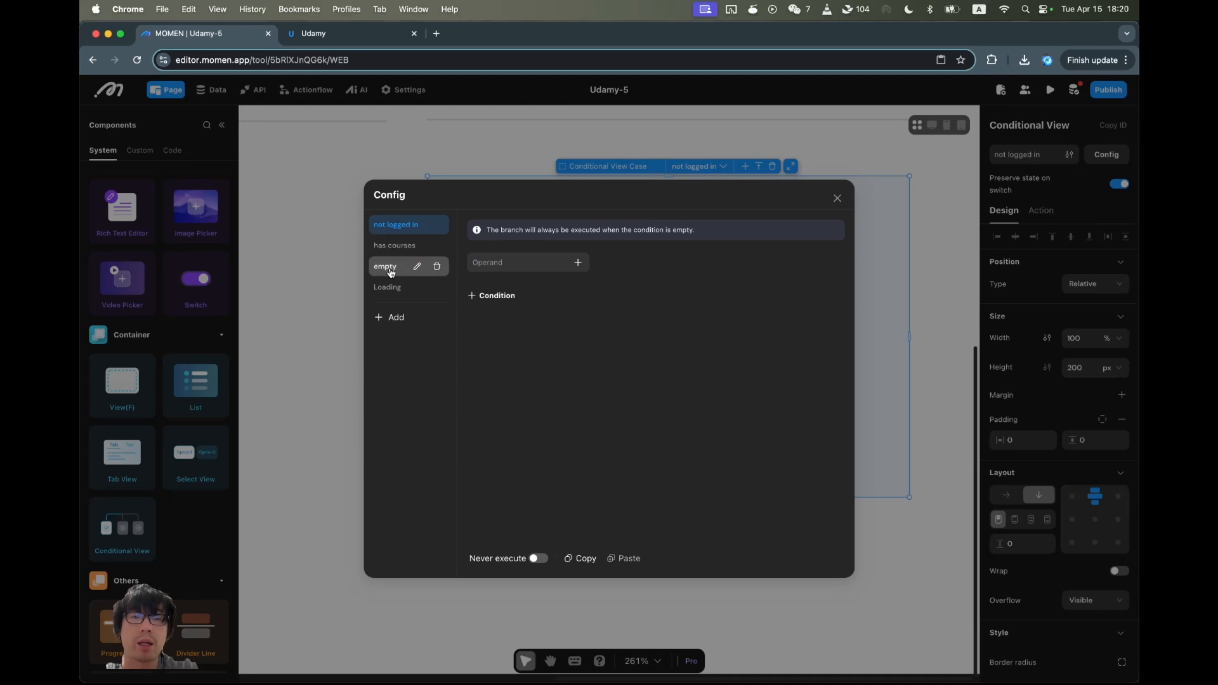
{"action": "left_click_drag", "start_coordinate": [388, 269], "coordinate": [391, 247]}
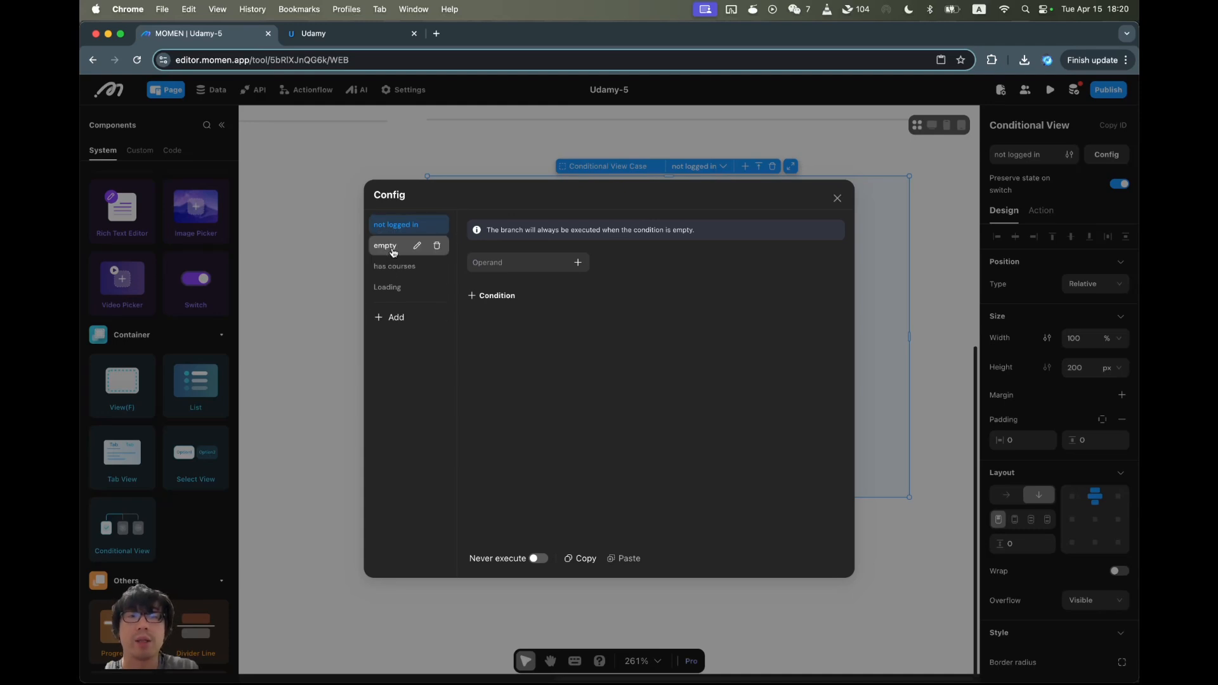
{"action": "left_click", "coordinate": [541, 268]}
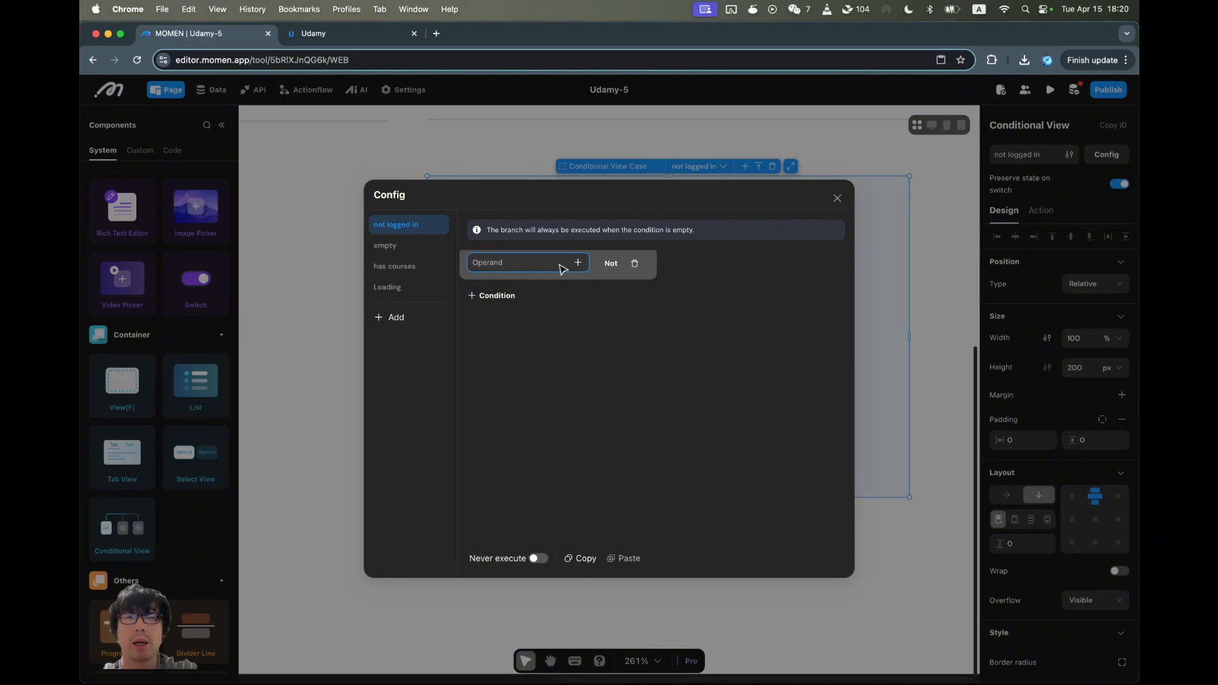
Set the not logged in case's condition to Logged in user Is null.
{"action": "left_click", "coordinate": [577, 262]}
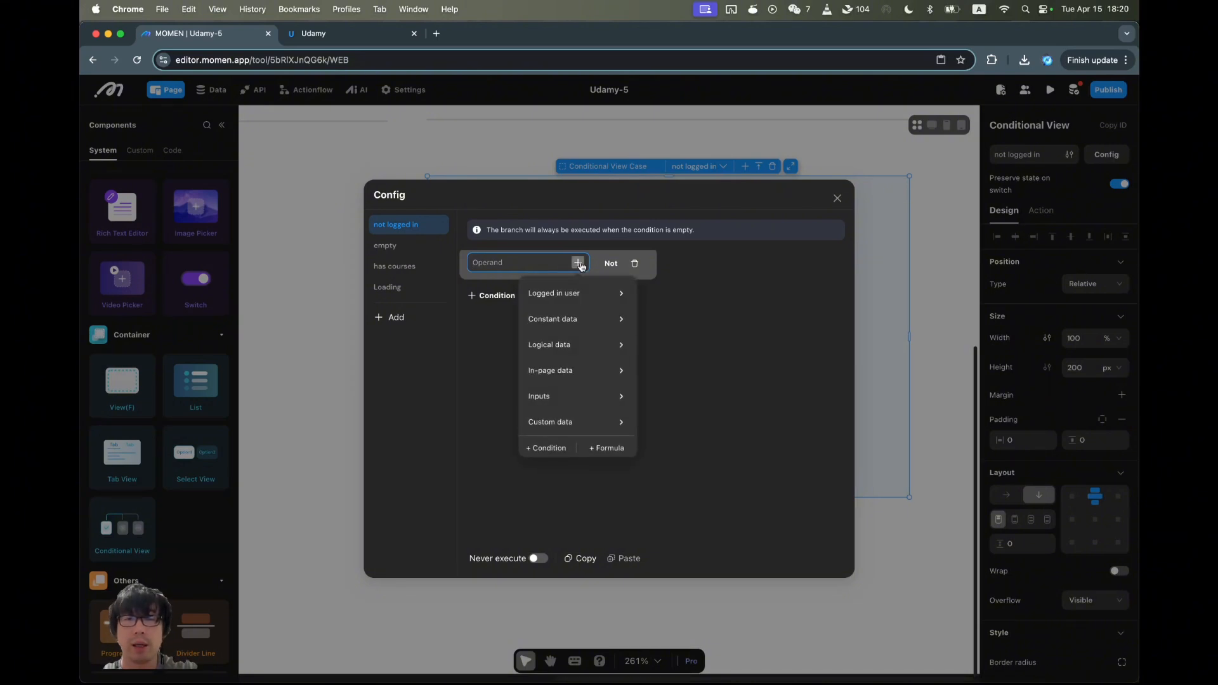
{"action": "mouse_move", "coordinate": [574, 293]}
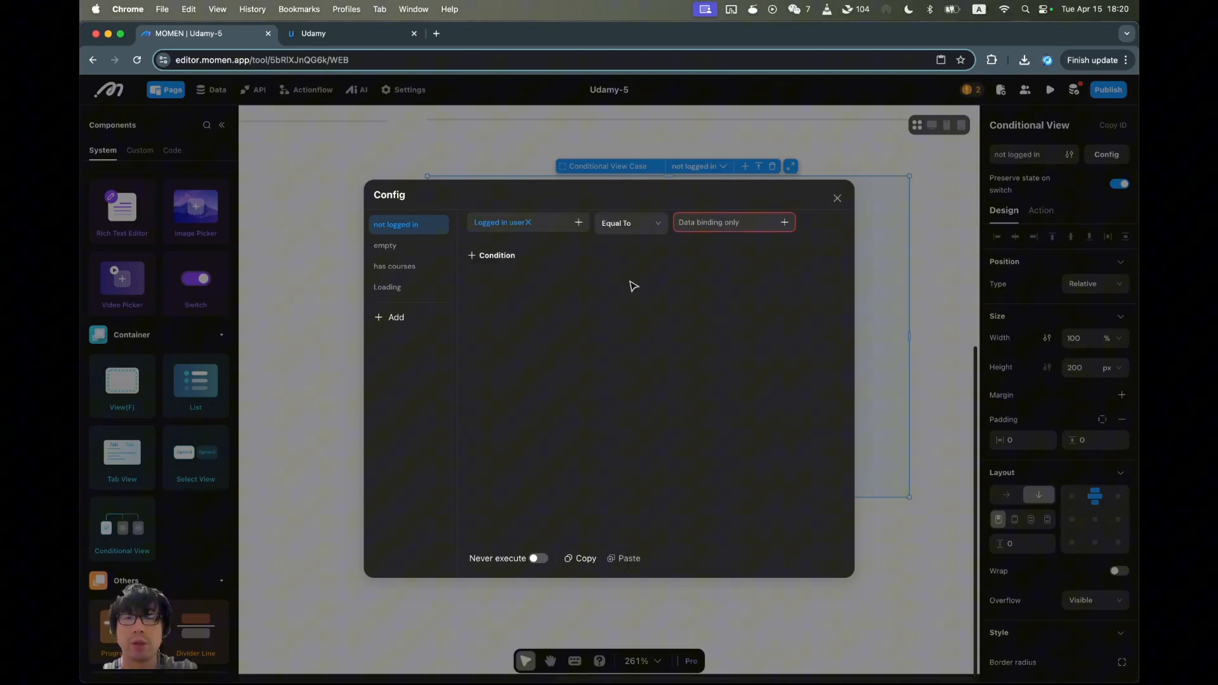
{"action": "left_click", "coordinate": [628, 223]}
{"action": "left_click", "coordinate": [630, 372]}
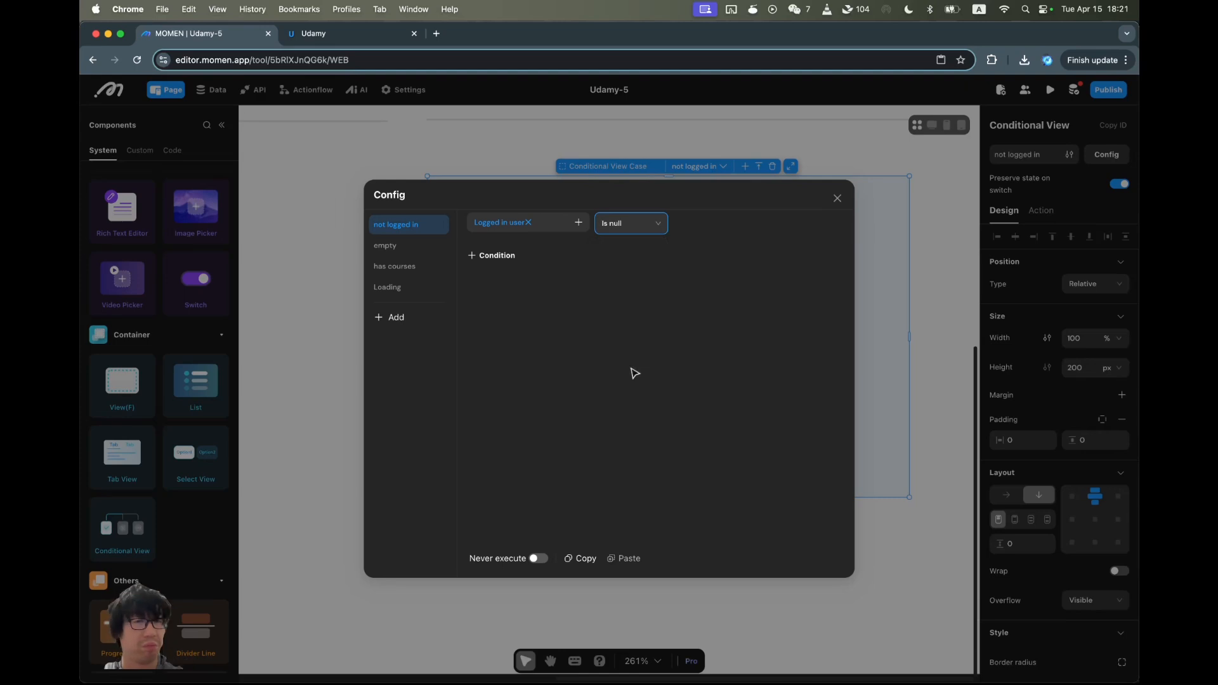
Set the empty case's condition to Logged in user courses Count Equal To 0.
{"action": "left_click", "coordinate": [394, 253]}
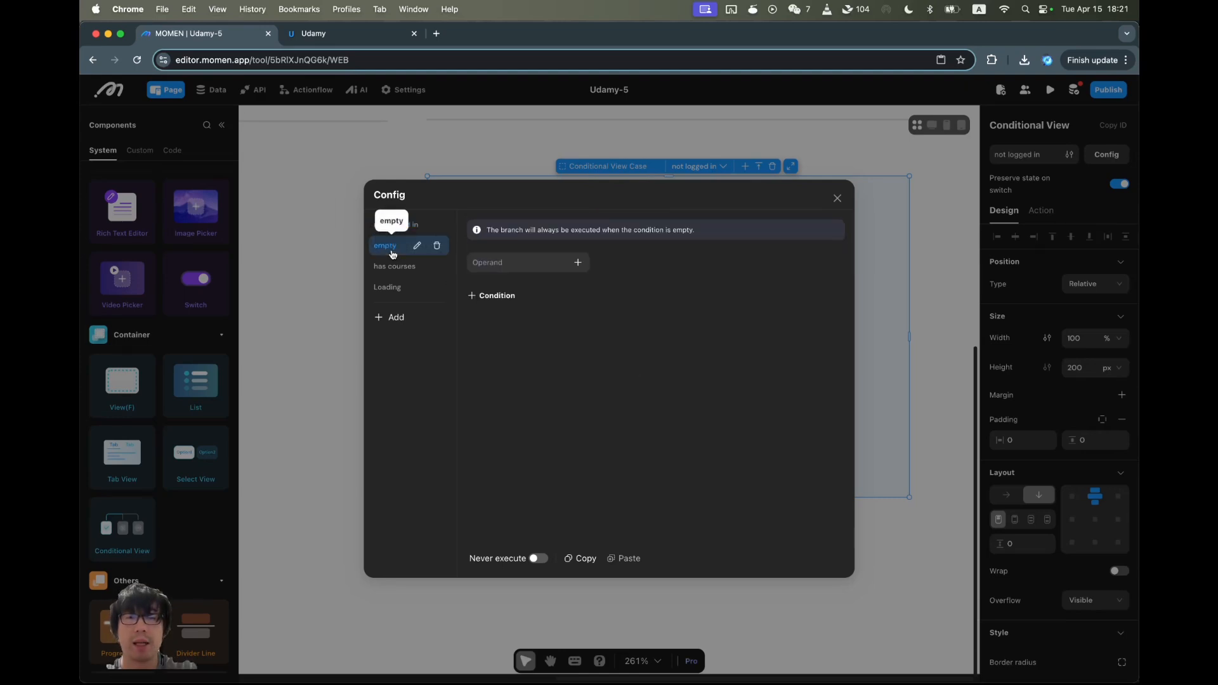
{"action": "left_click", "coordinate": [578, 263]}
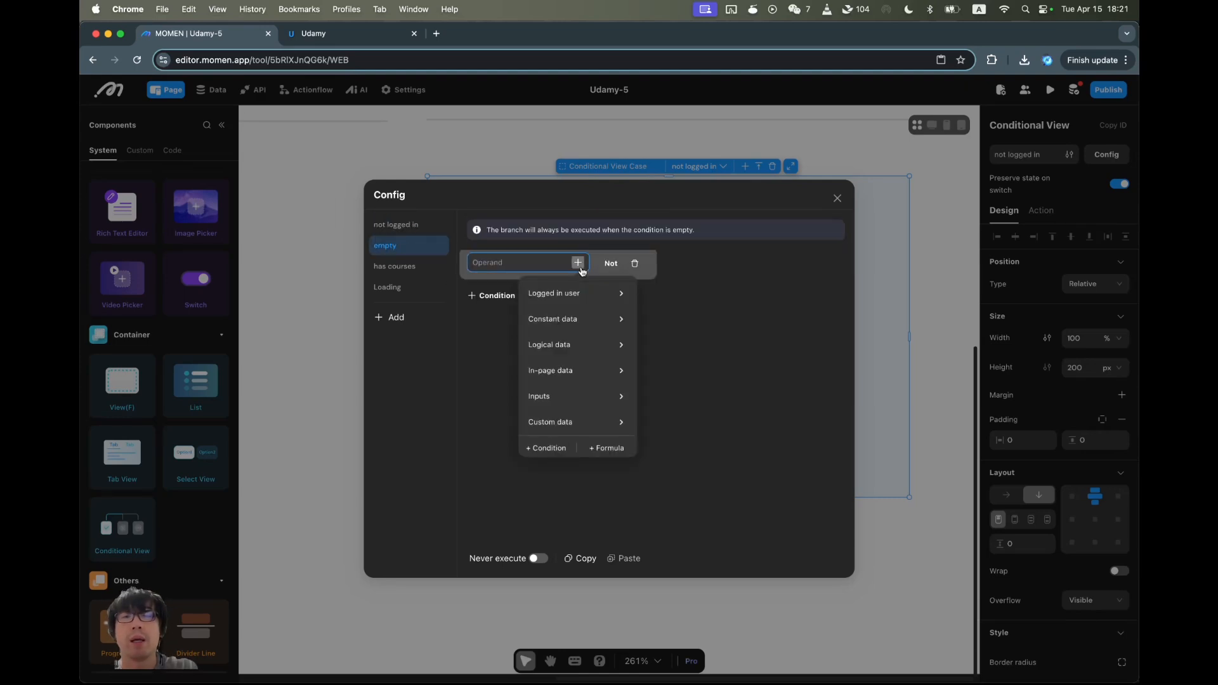
{"action": "mouse_move", "coordinate": [581, 294]}
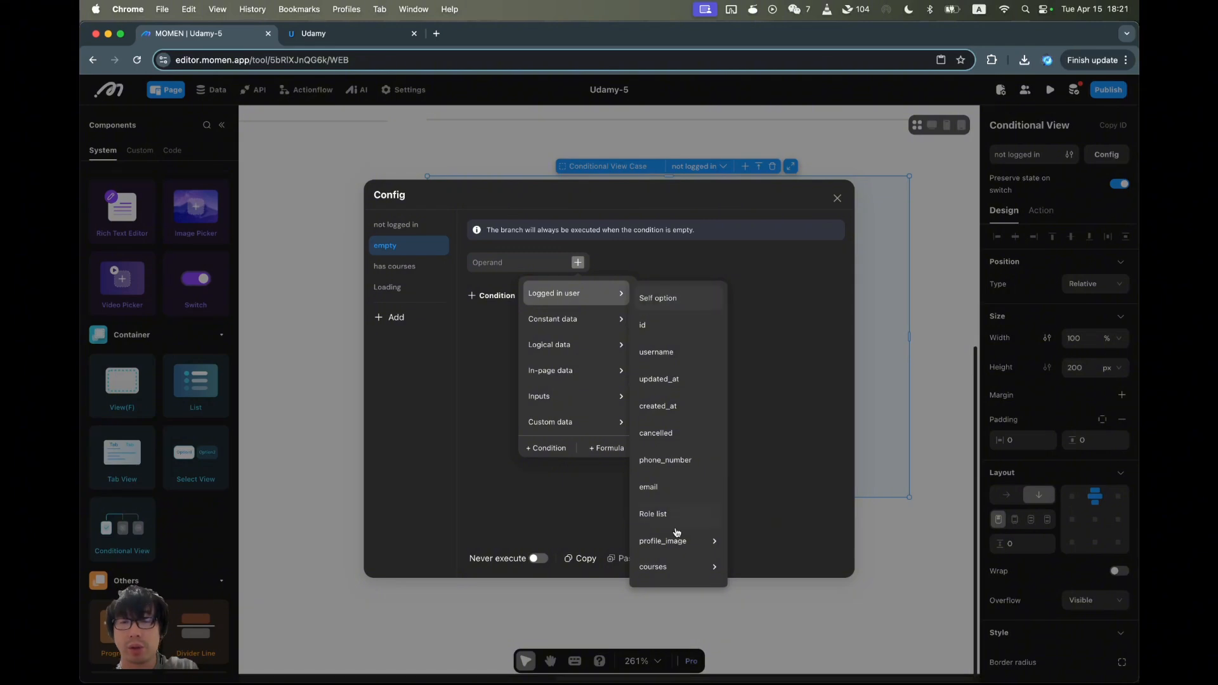
{"action": "mouse_move", "coordinate": [673, 570]}
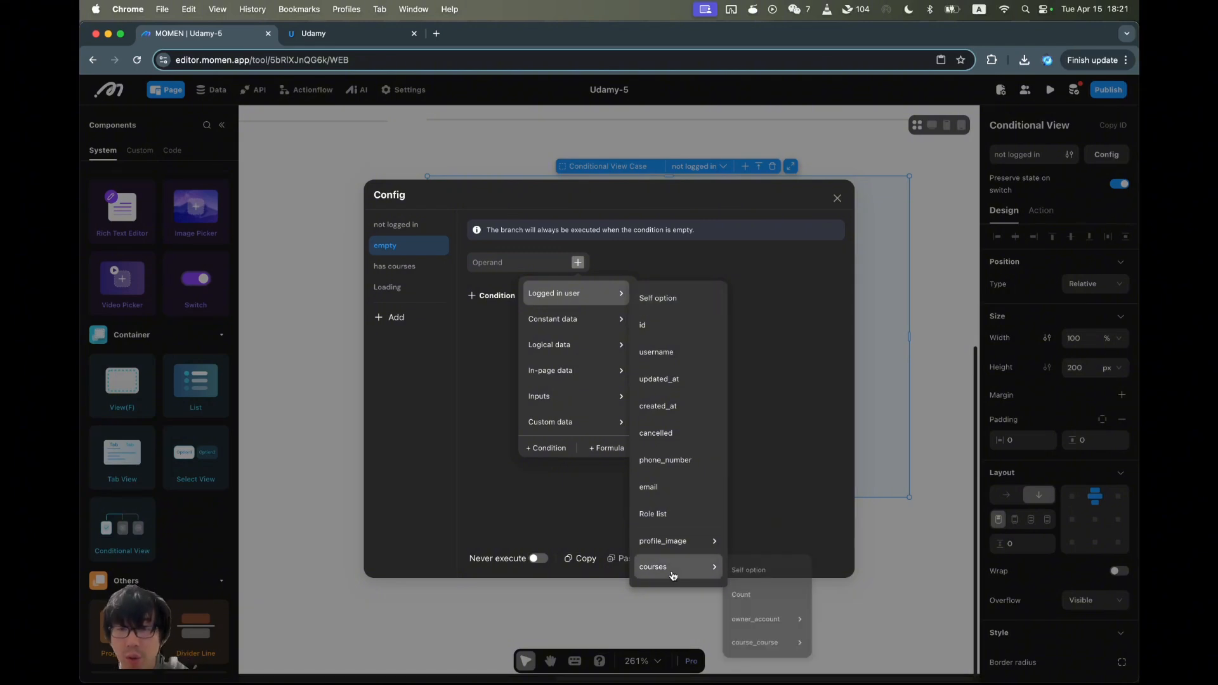
{"action": "left_click", "coordinate": [743, 598]}
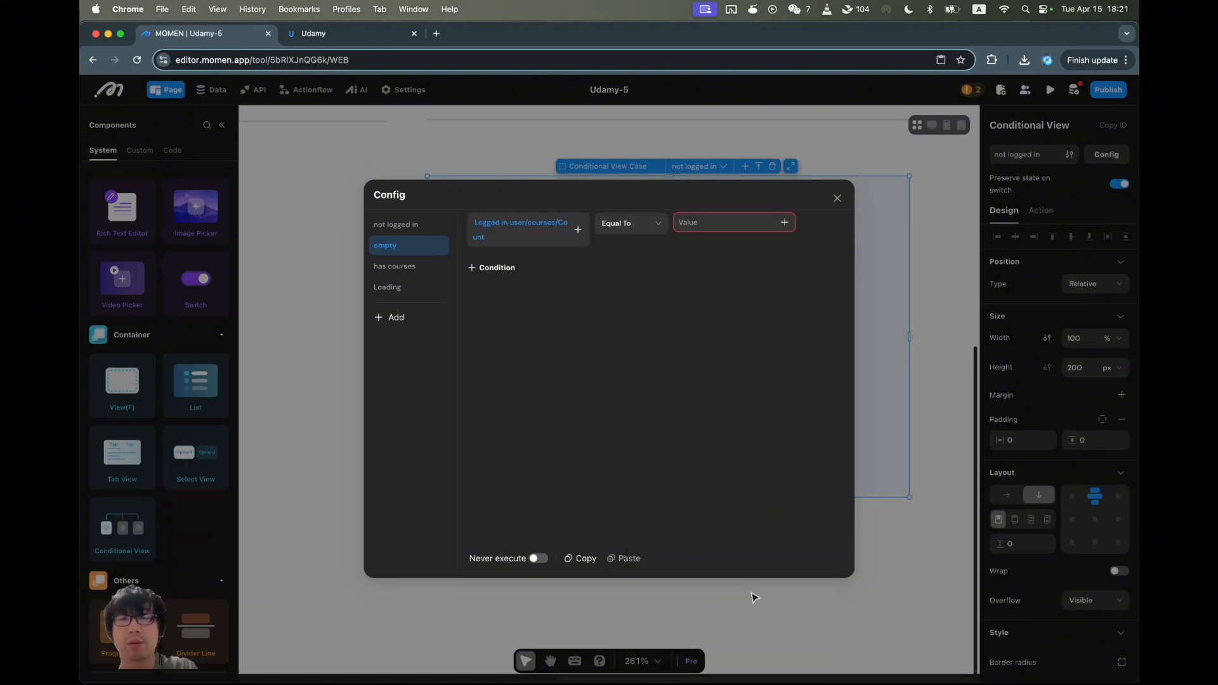
{"action": "left_click", "coordinate": [656, 220]}
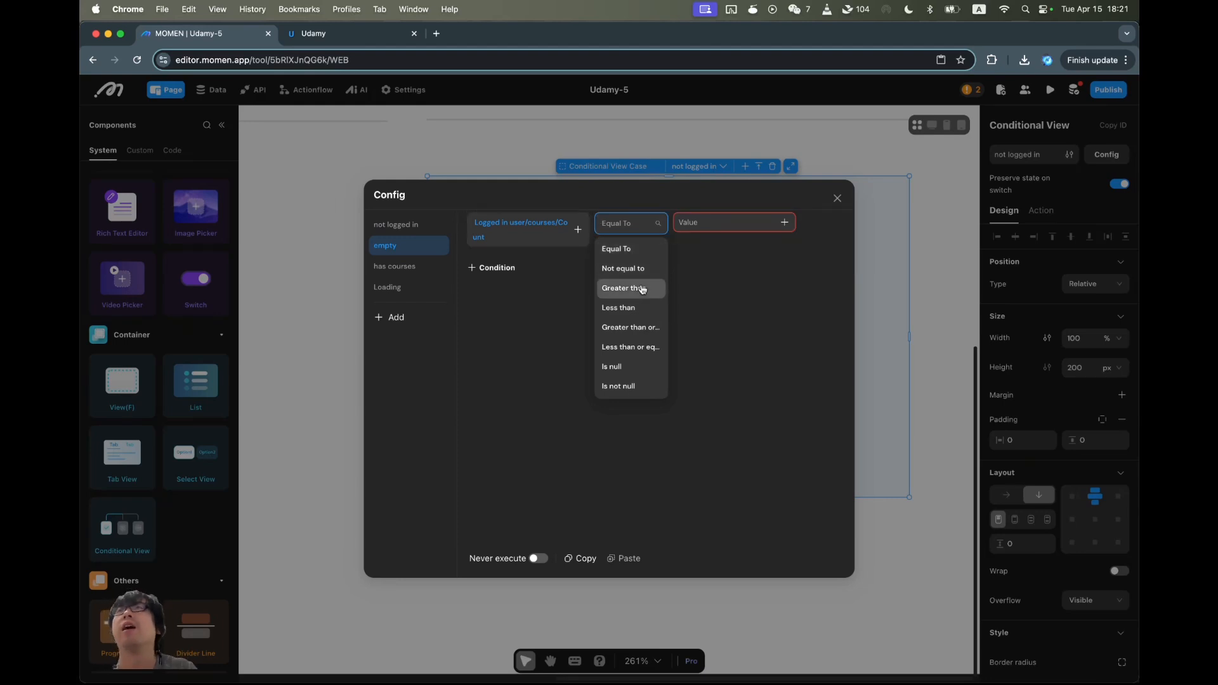
{"action": "left_click", "coordinate": [628, 253]}
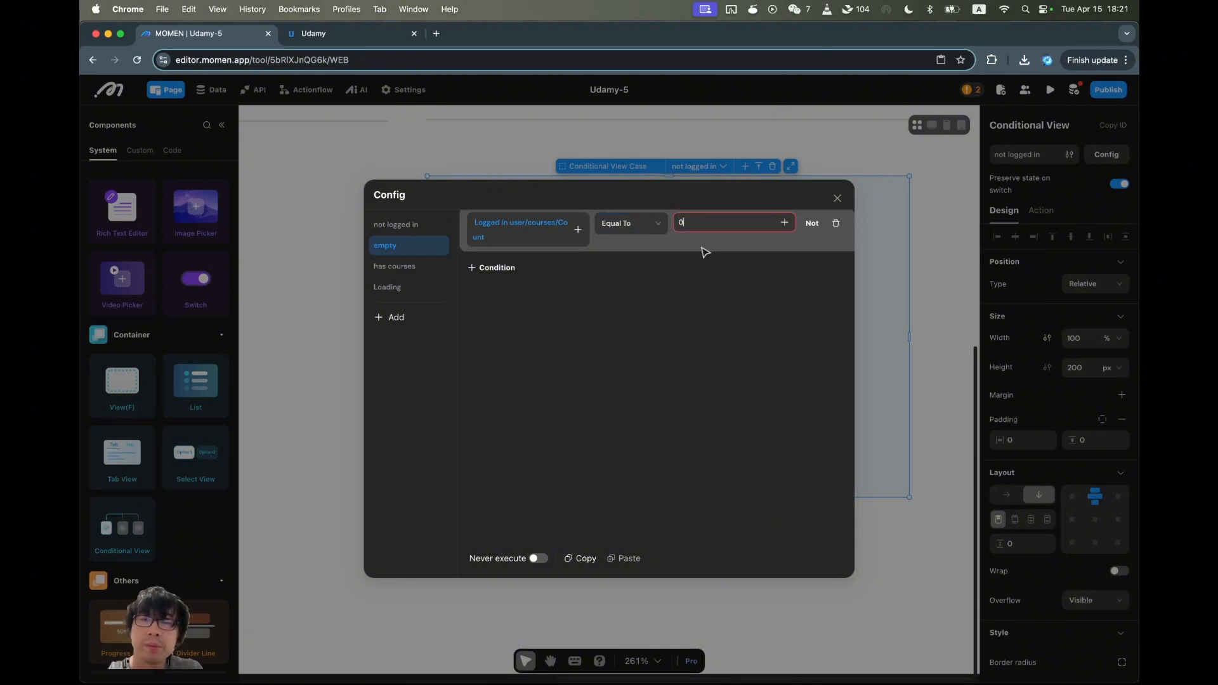
Review the has courses and empty conditions, then close the case configuration.
{"action": "left_click", "coordinate": [385, 268]}
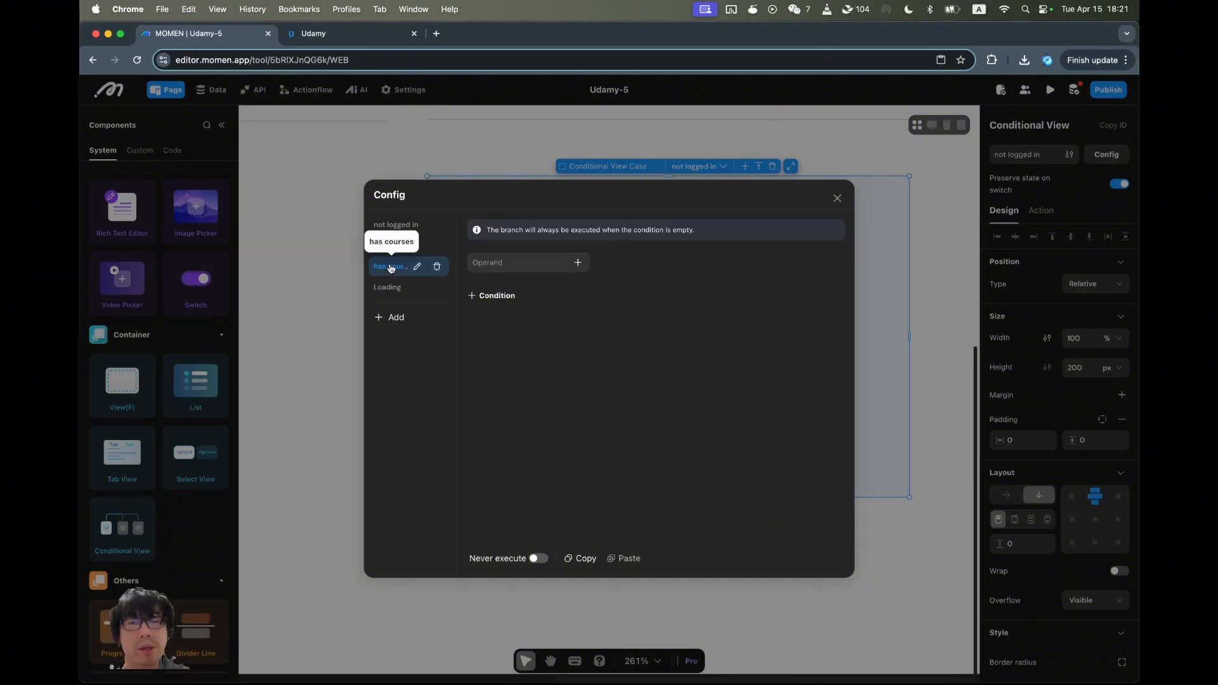
{"action": "left_click", "coordinate": [391, 245]}
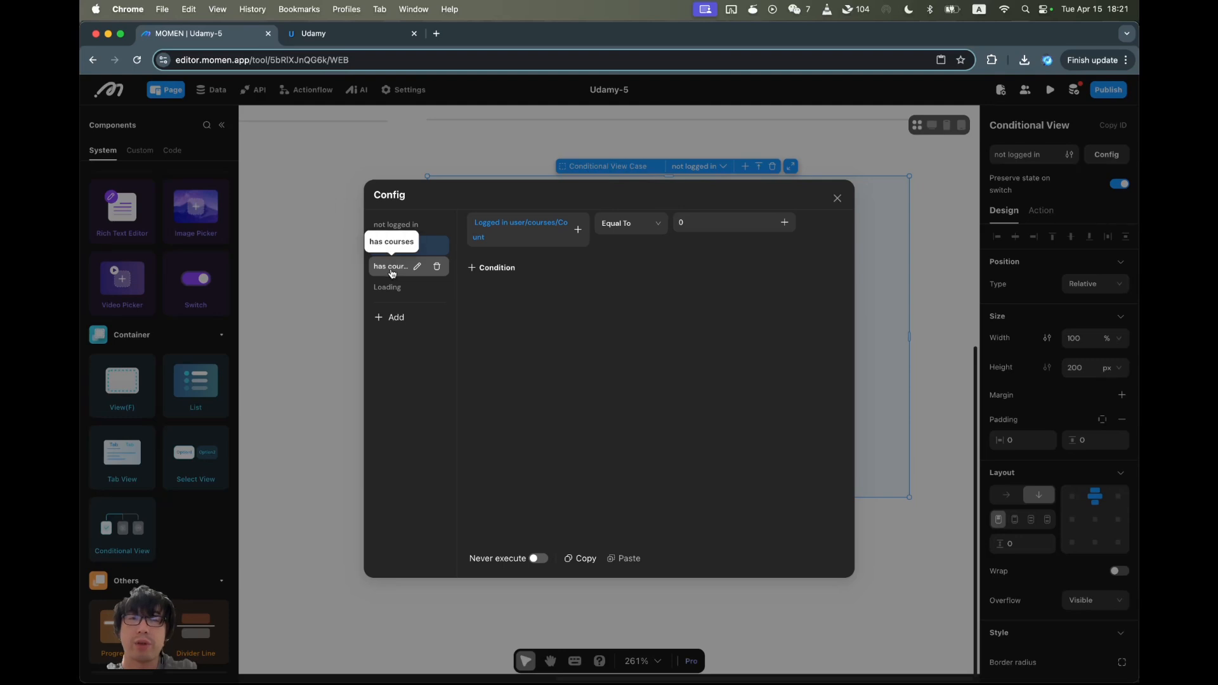
{"action": "left_click", "coordinate": [391, 273]}
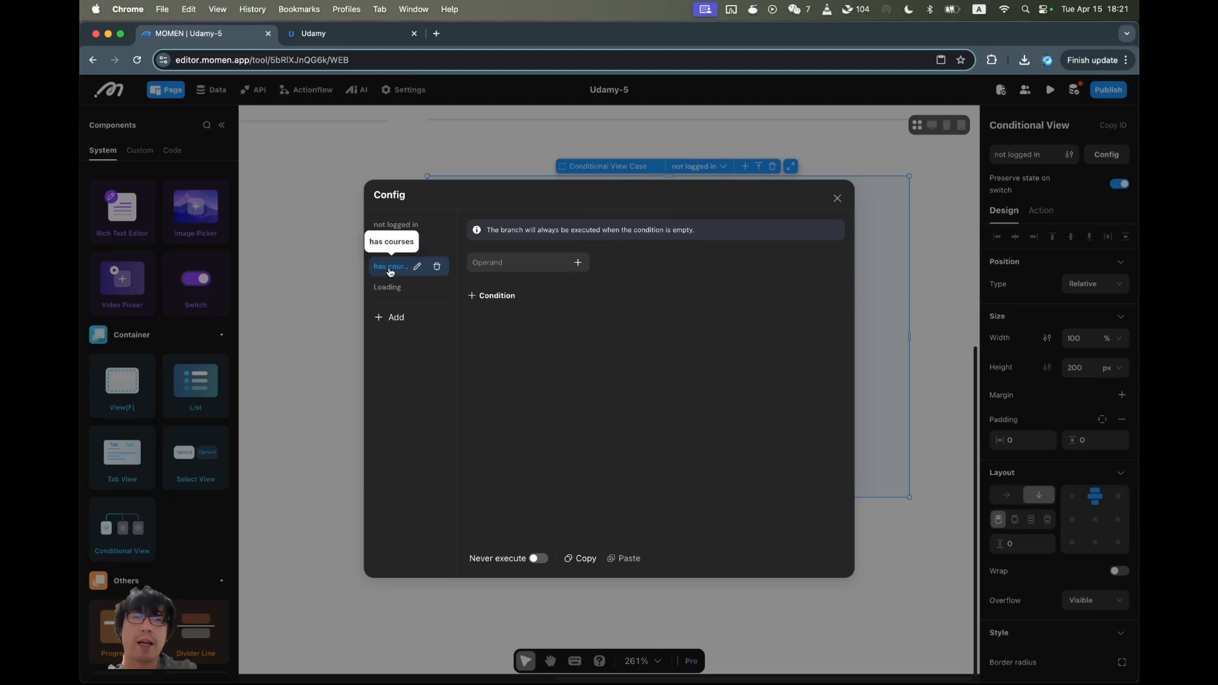
{"action": "left_click", "coordinate": [838, 198]}
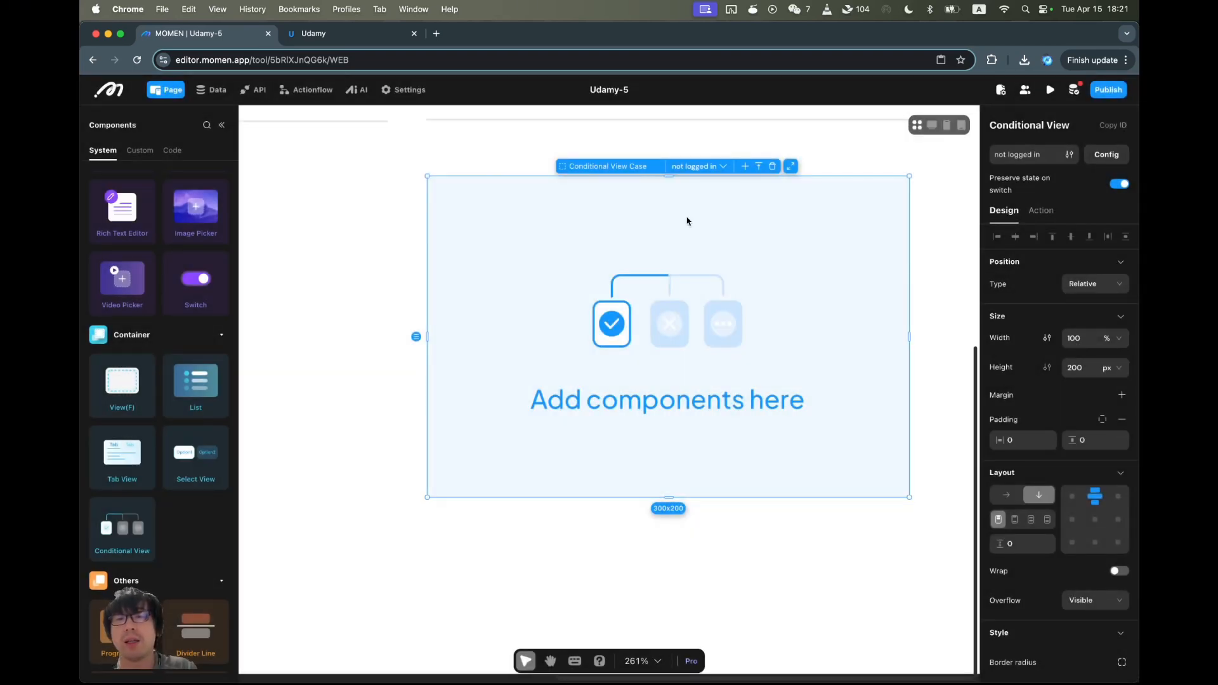
Log out in the Udamy tab, check My Courses shows Login, and return to the MOMEN tab.
{"action": "scroll", "coordinate": [1029, 508], "scroll_direction": "down", "scroll_amount": 3}
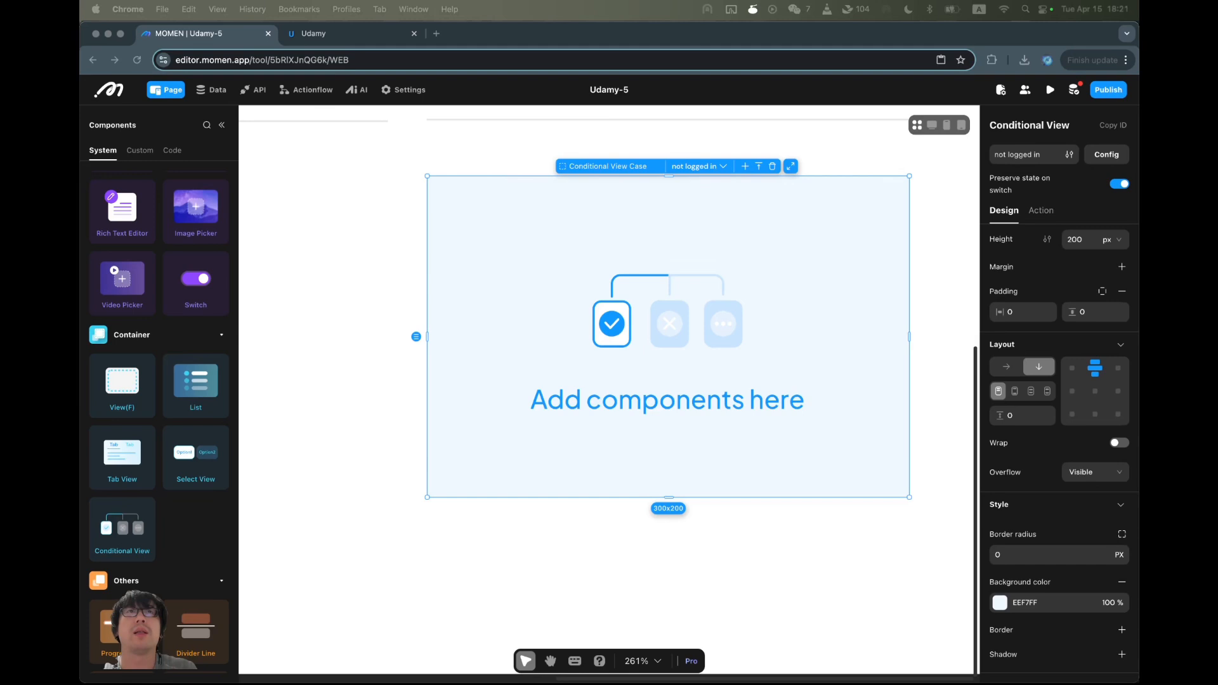
{"action": "left_click", "coordinate": [602, 311]}
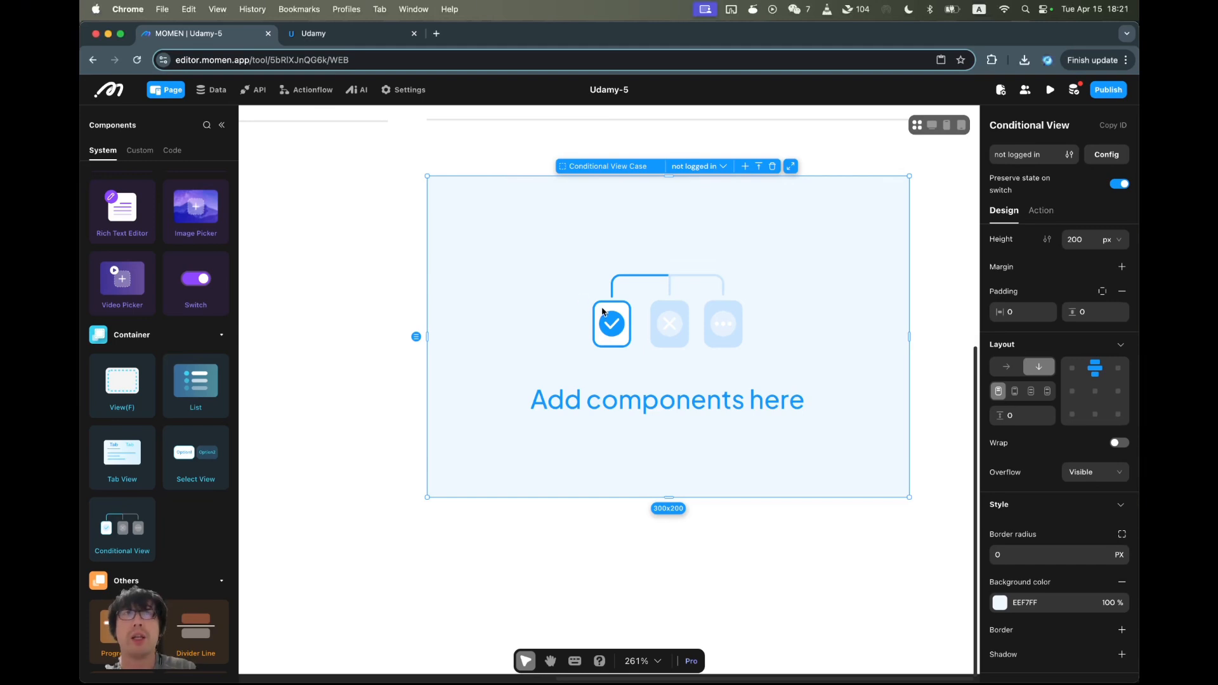
{"action": "left_click", "coordinate": [331, 35]}
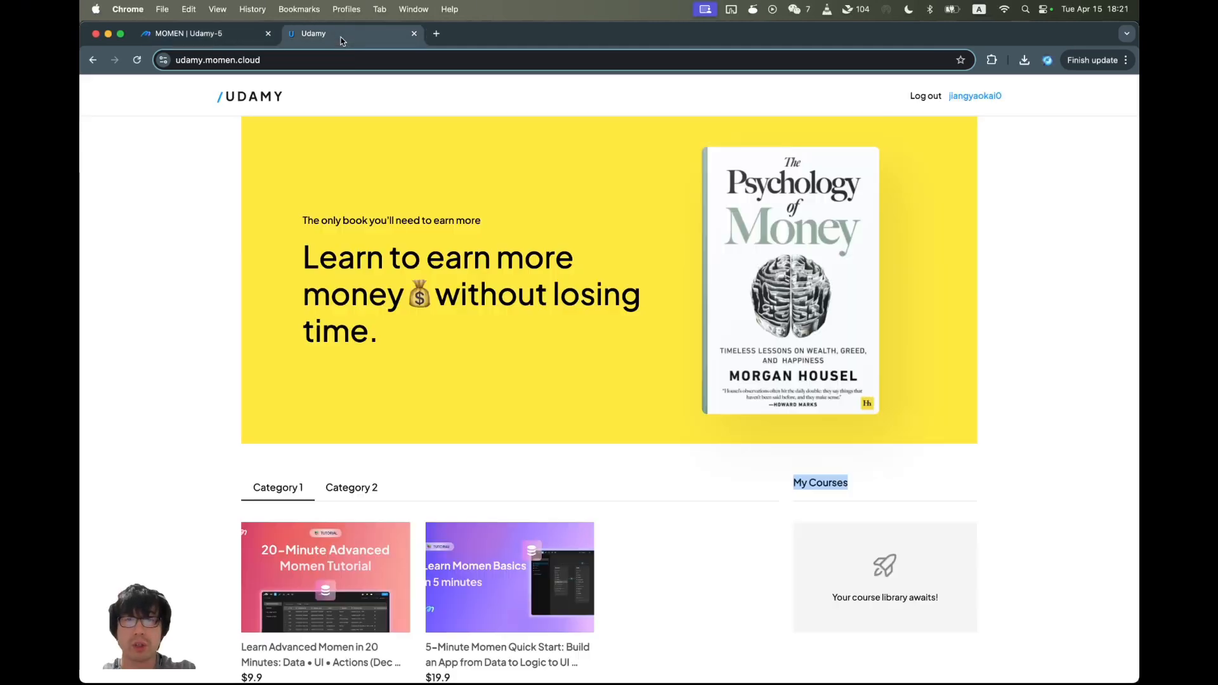
{"action": "left_click", "coordinate": [928, 96]}
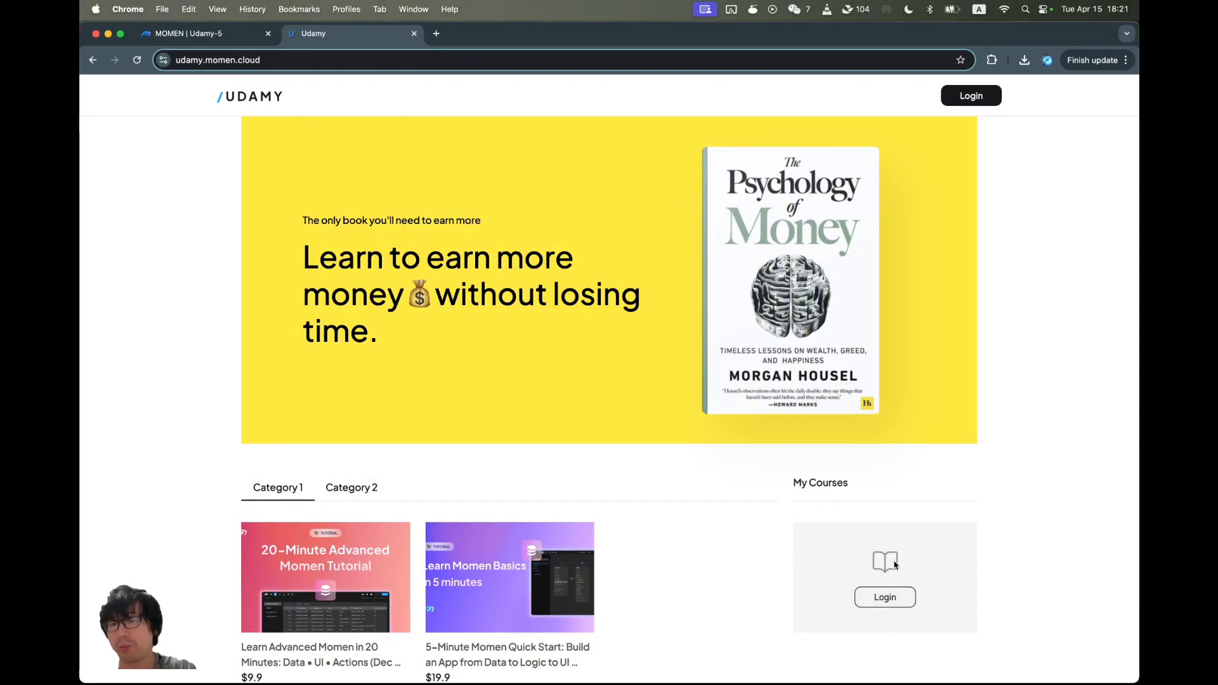
{"action": "left_click", "coordinate": [230, 35]}
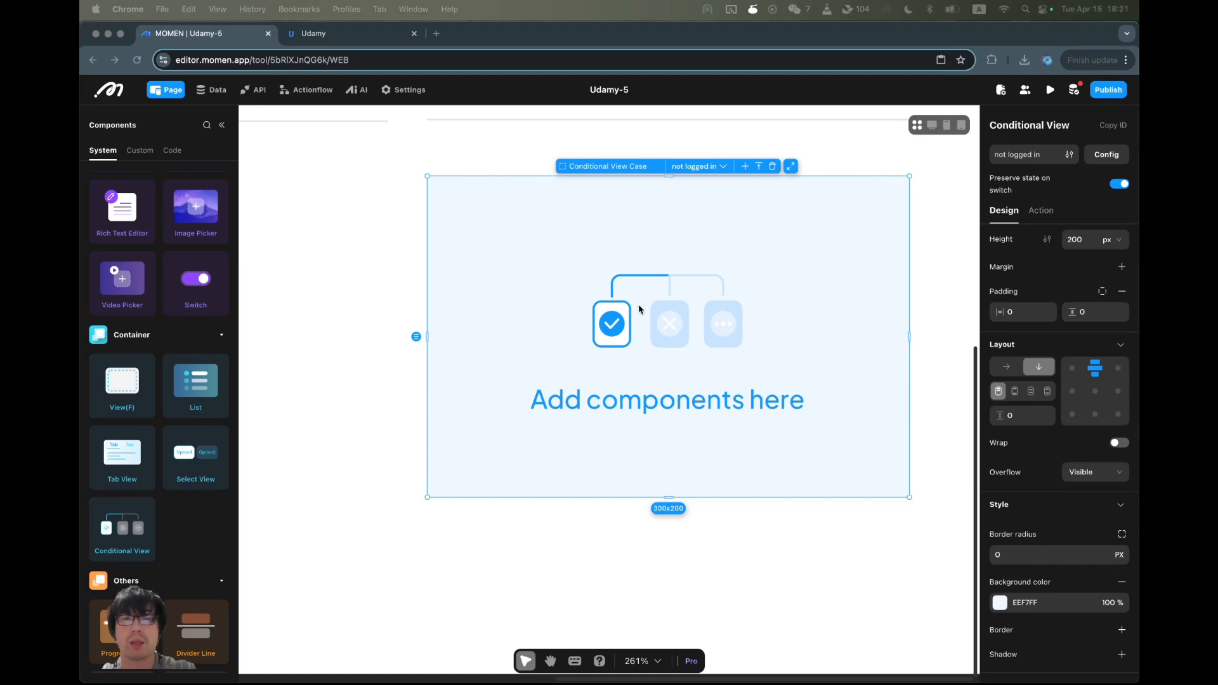
{"action": "scroll", "coordinate": [164, 454], "scroll_direction": "up", "scroll_amount": 6}
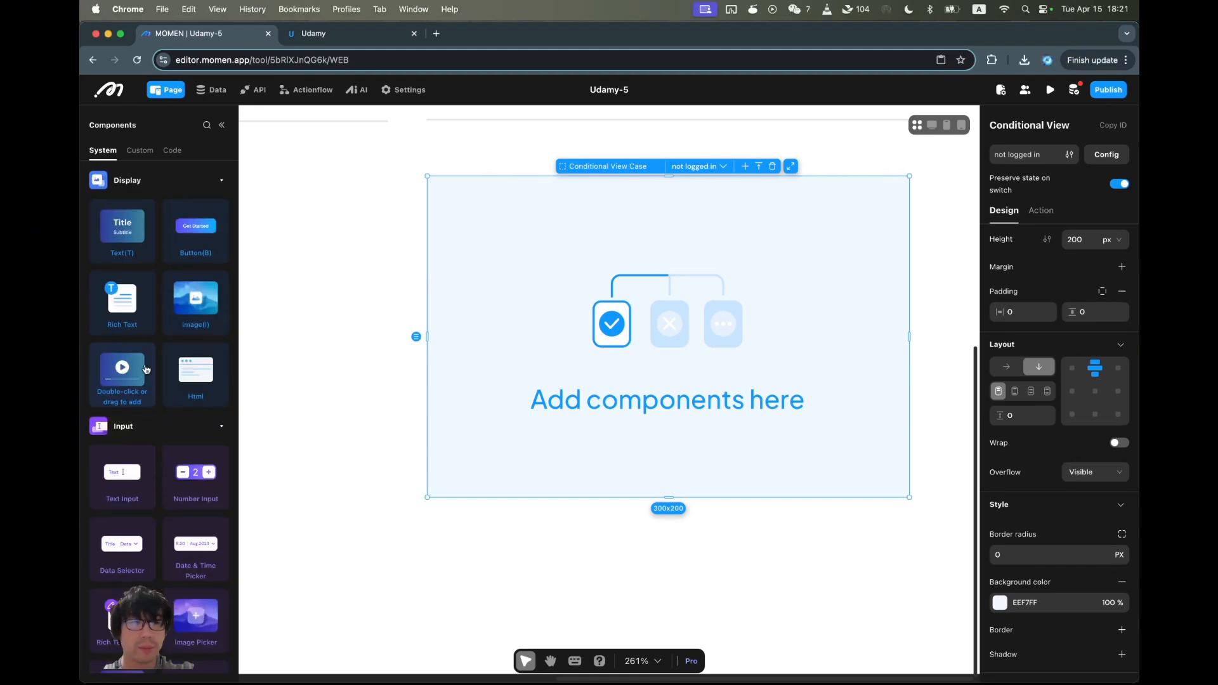
Drop an Image into the not logged in case with a Get Started button below it.
{"action": "left_click_drag", "start_coordinate": [195, 298], "coordinate": [773, 309]}
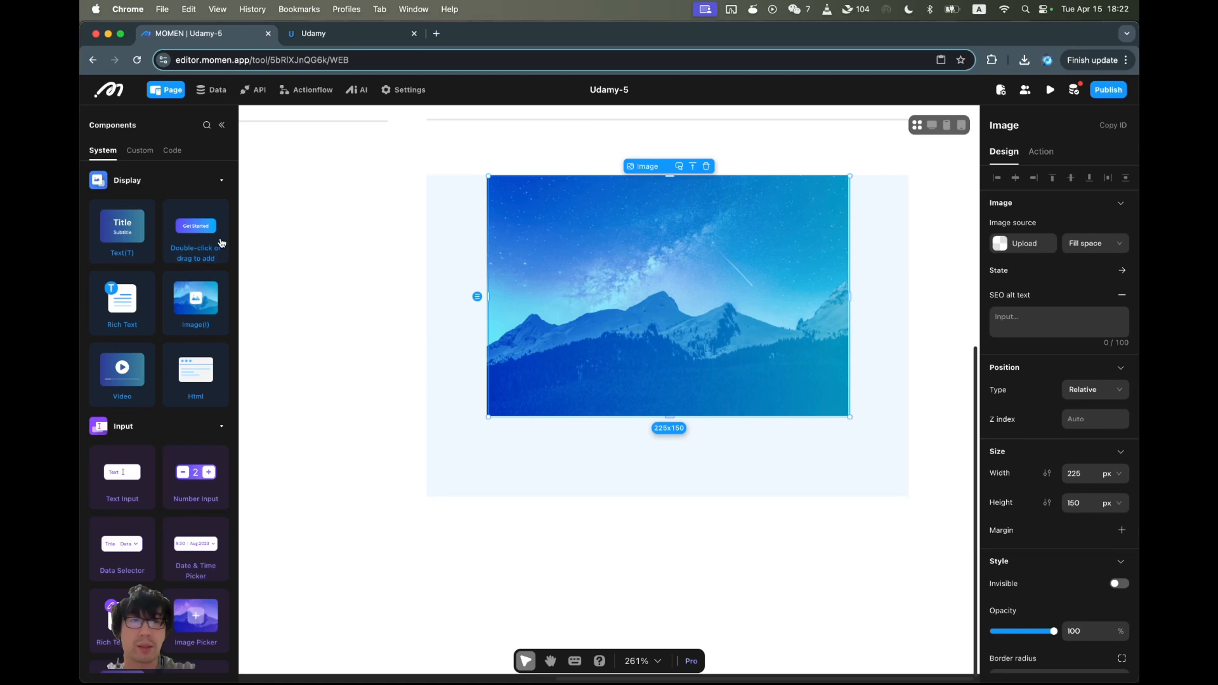
{"action": "left_click_drag", "start_coordinate": [221, 243], "coordinate": [678, 448]}
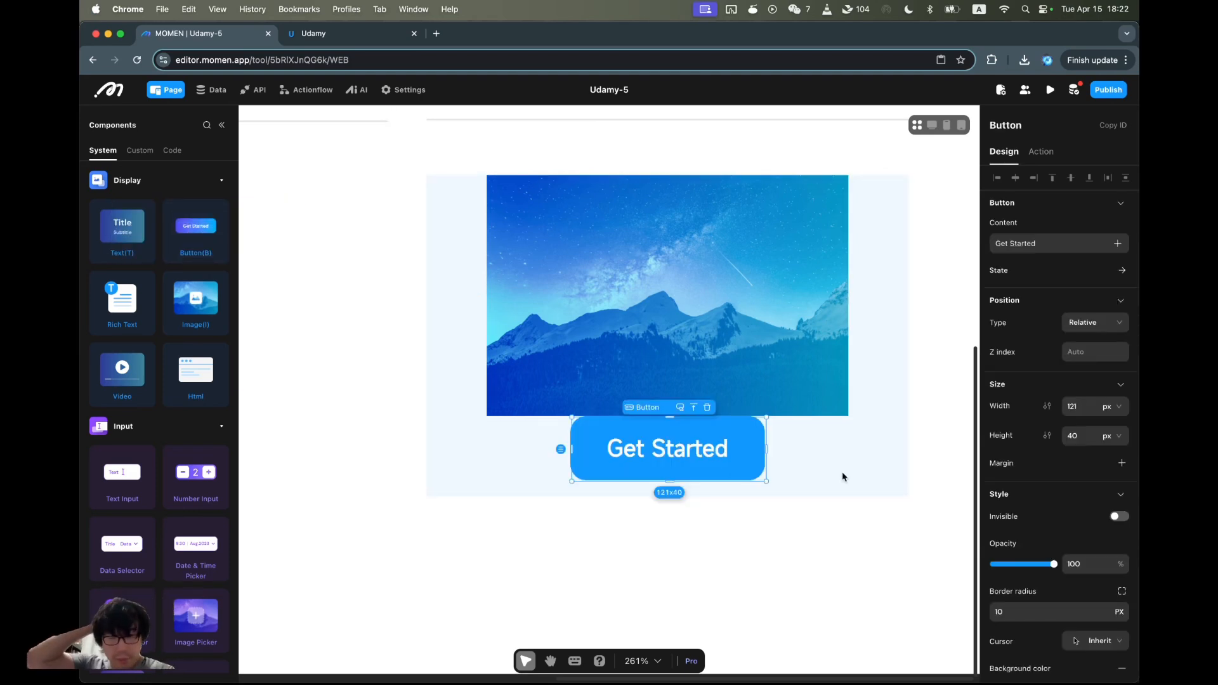
{"action": "left_click", "coordinate": [728, 286]}
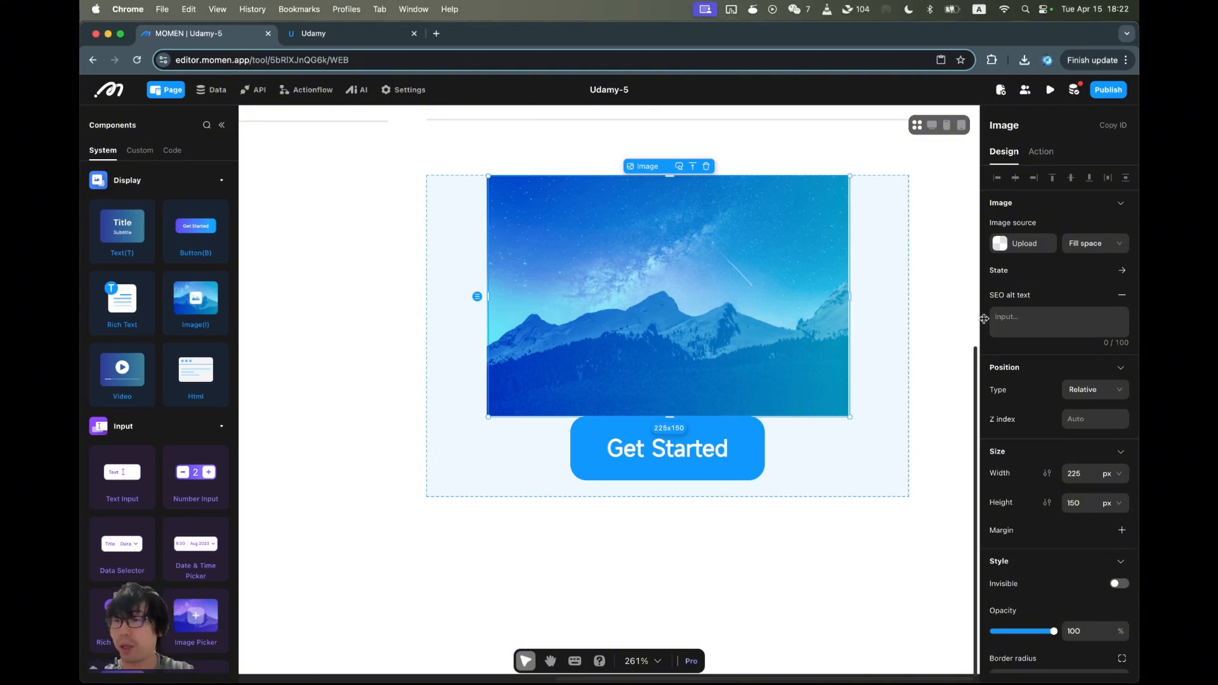
Resize the image to 48 × 48 px.
{"action": "left_click", "coordinate": [1084, 479]}
{"action": "double_click", "coordinate": [1076, 474]}
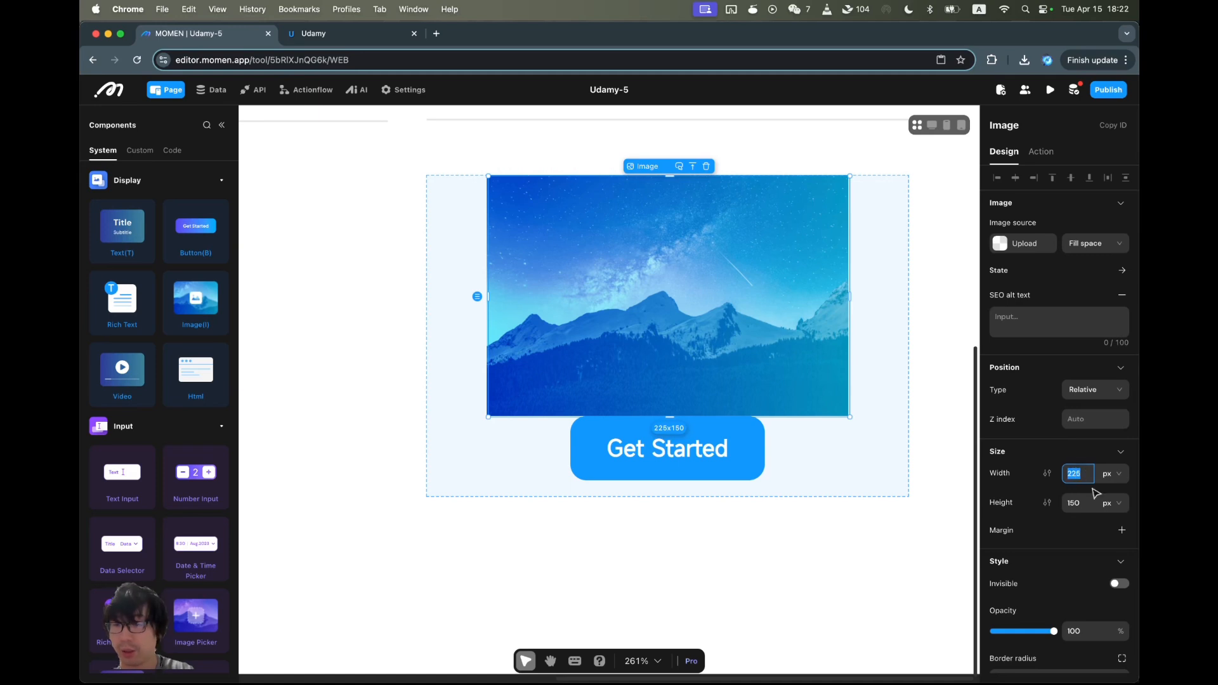
{"action": "type", "text": "48"}
{"action": "key", "text": "Tab"}
{"action": "type", "text": "48"}
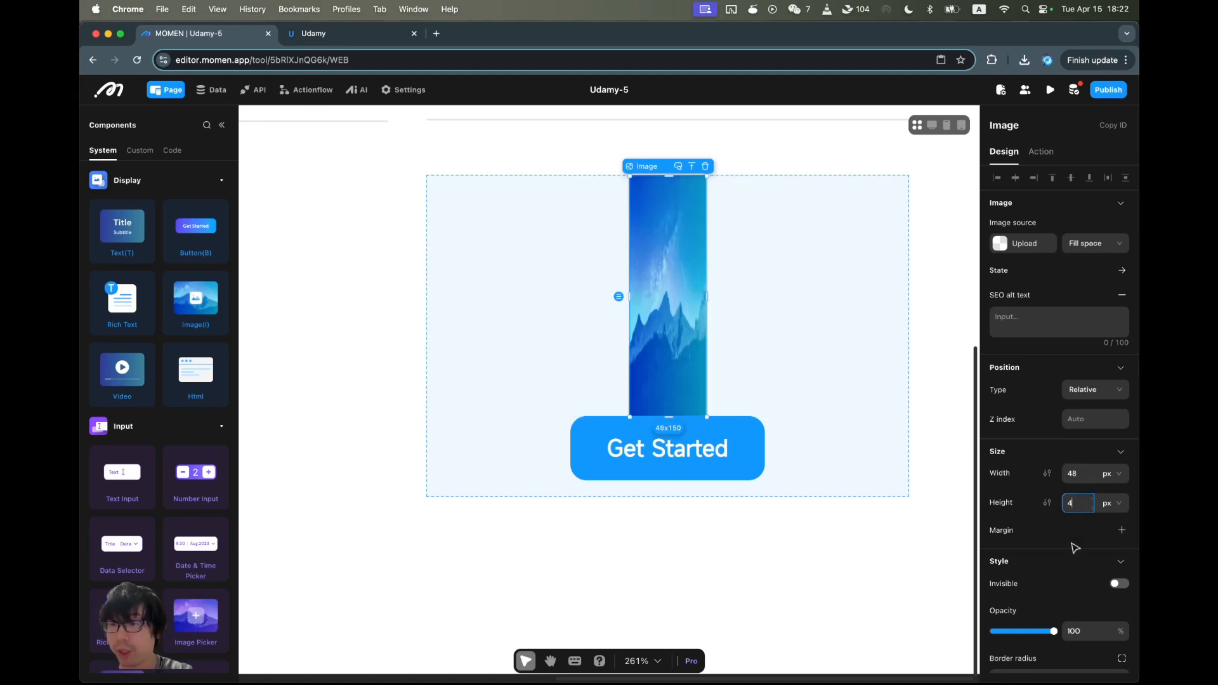
{"action": "key", "text": "Return"}
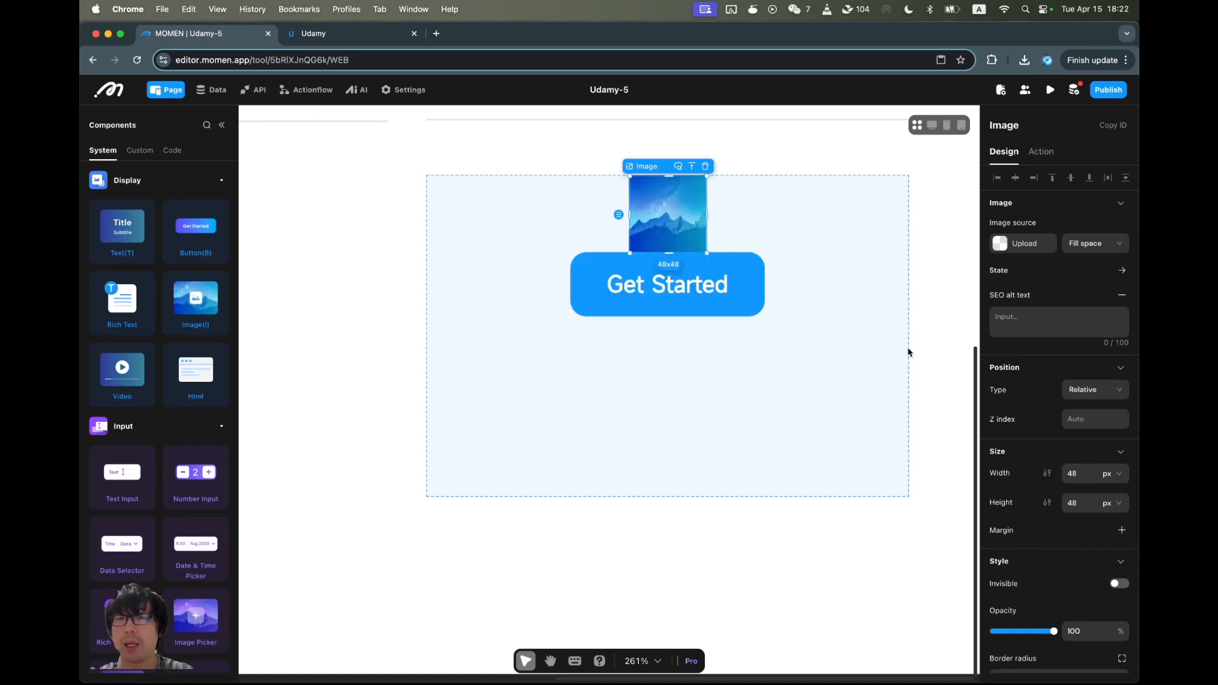
Upload Icon.svg as the image source and set its fit to Full image.
{"action": "left_click", "coordinate": [1013, 244]}
{"action": "left_click", "coordinate": [856, 261]}
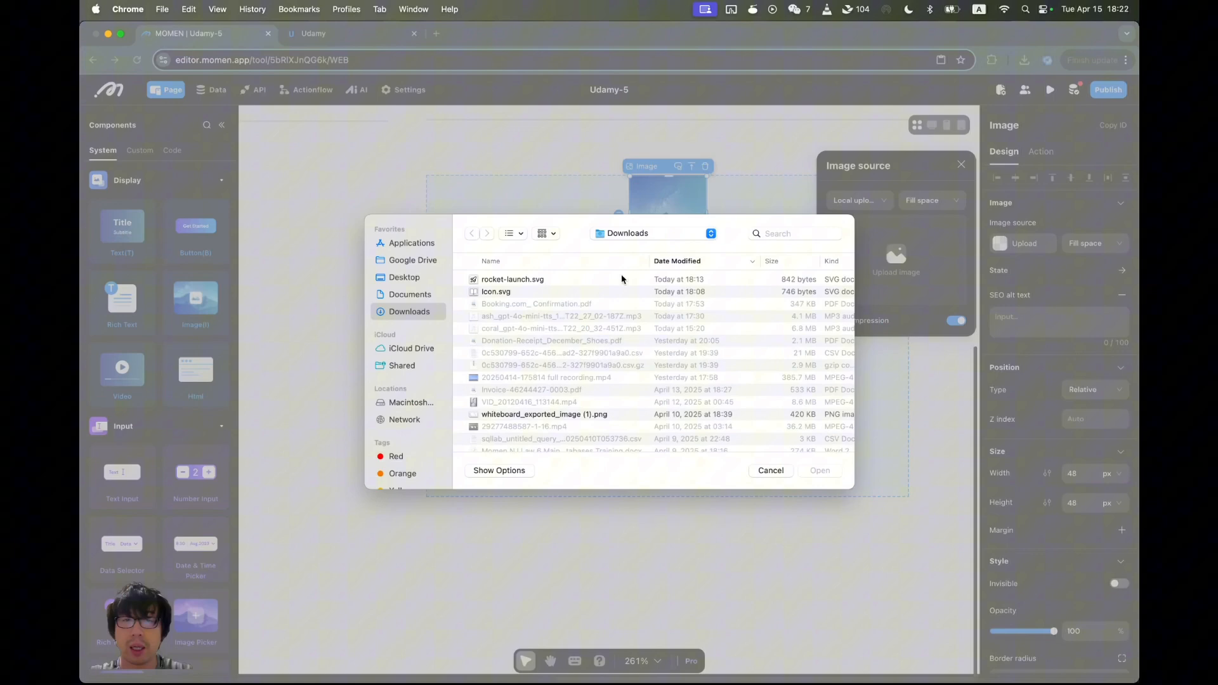
{"action": "left_click", "coordinate": [556, 293]}
{"action": "key", "text": "space"}
{"action": "key", "text": "space"}
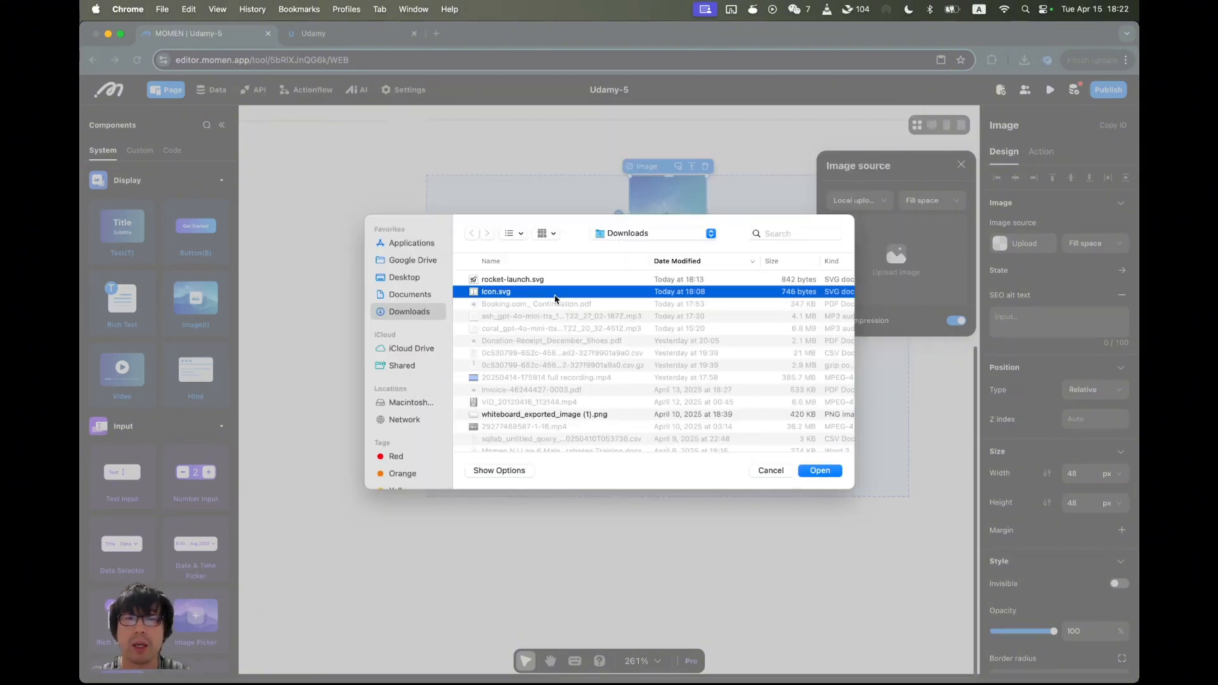
{"action": "key", "text": "Return"}
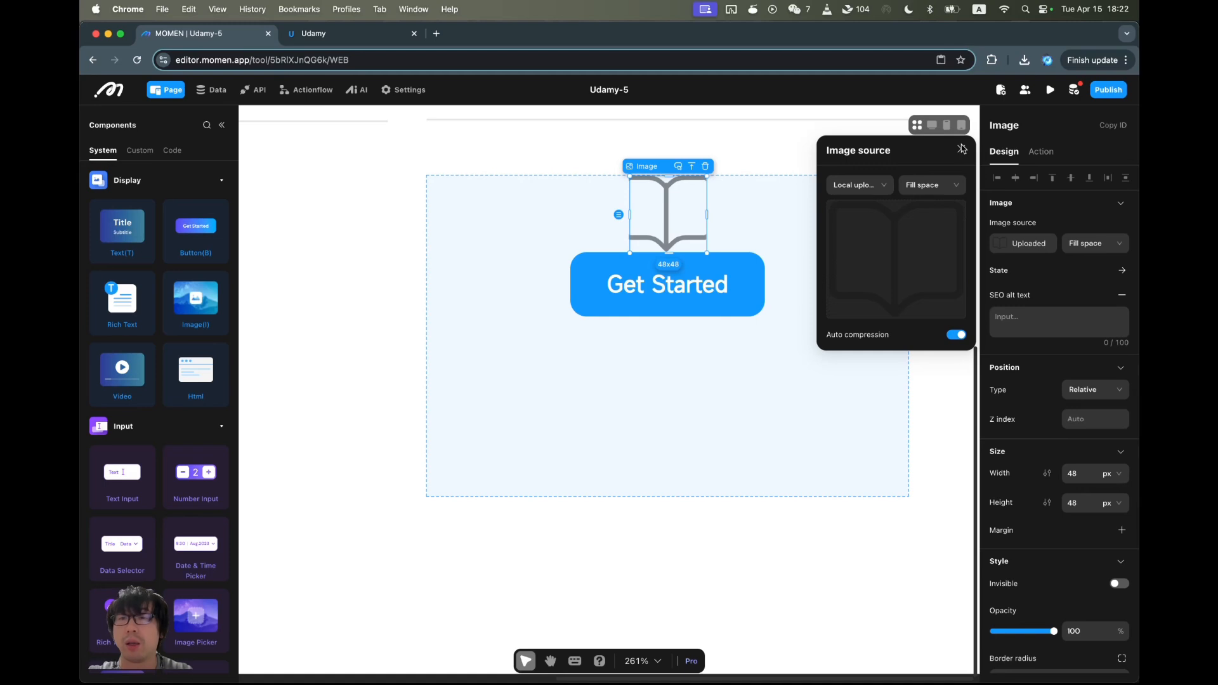
{"action": "left_click", "coordinate": [916, 189]}
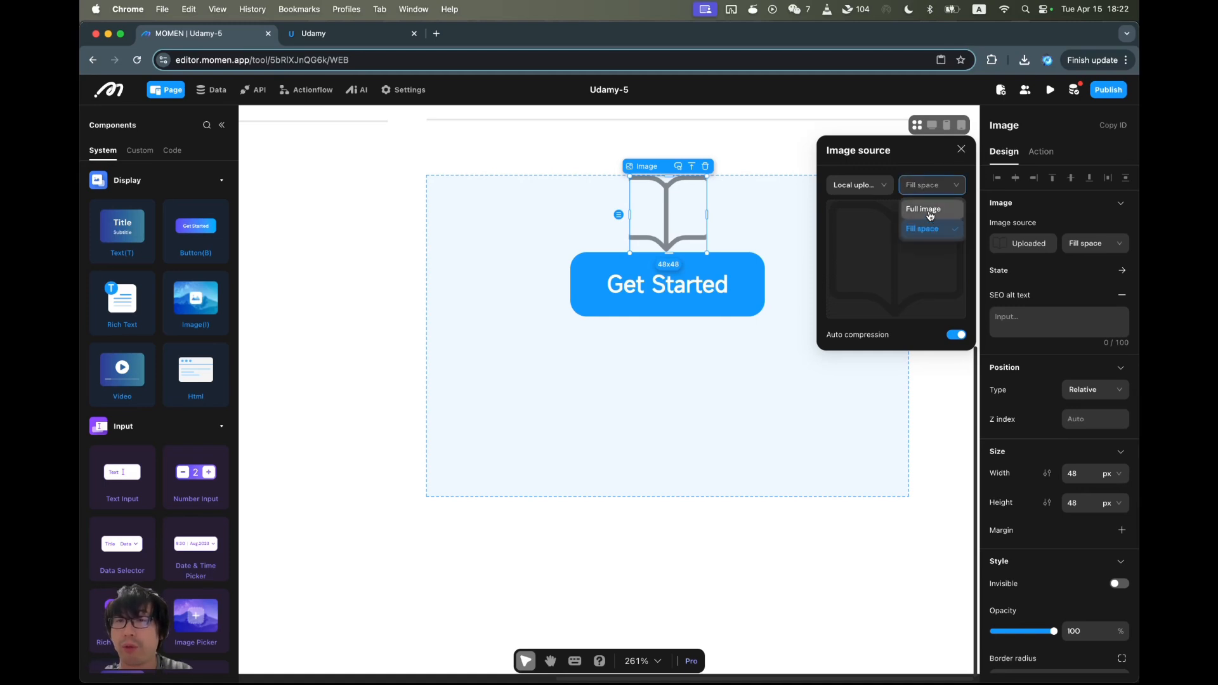
{"action": "left_click", "coordinate": [930, 209]}
{"action": "left_click", "coordinate": [747, 141]}
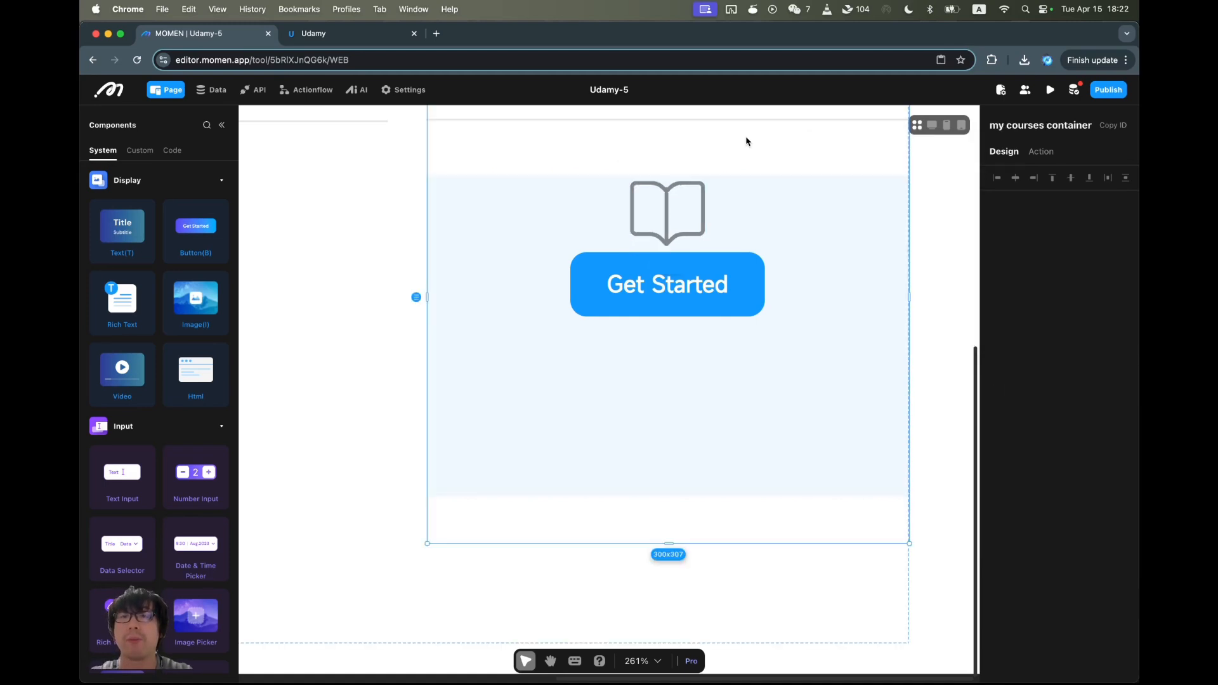
Re-upload Icon.svg to the book icon image.
{"action": "left_click", "coordinate": [682, 214]}
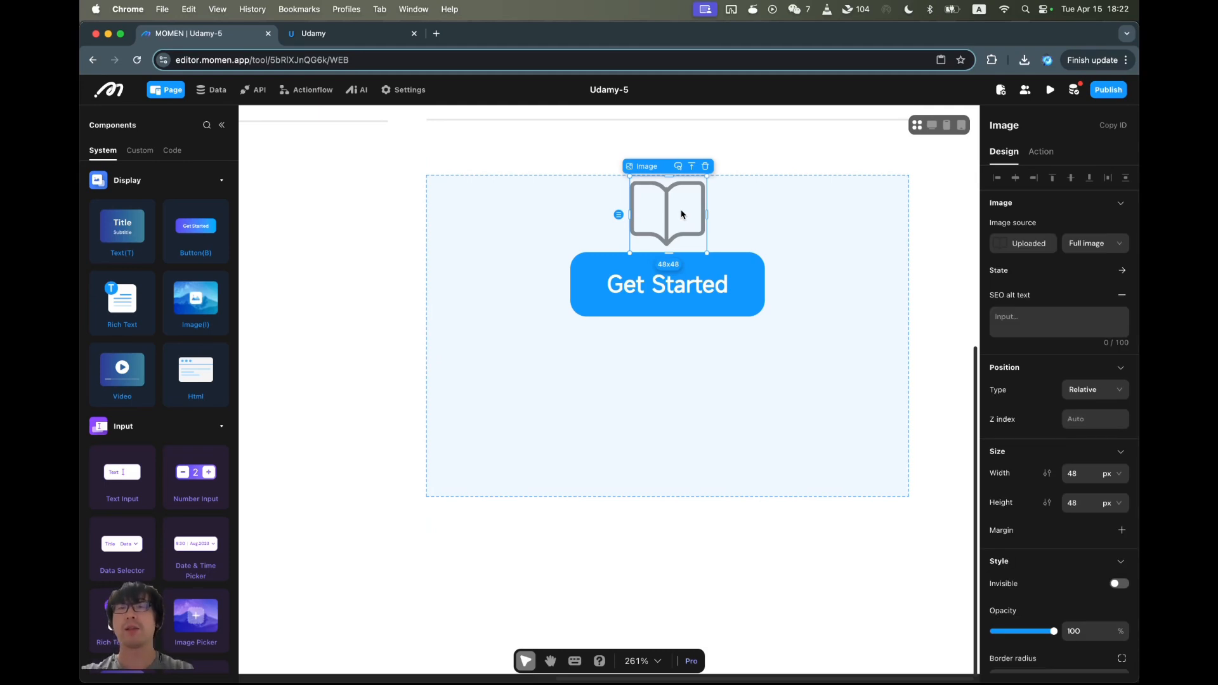
{"action": "left_click", "coordinate": [1020, 246]}
{"action": "left_click", "coordinate": [876, 309]}
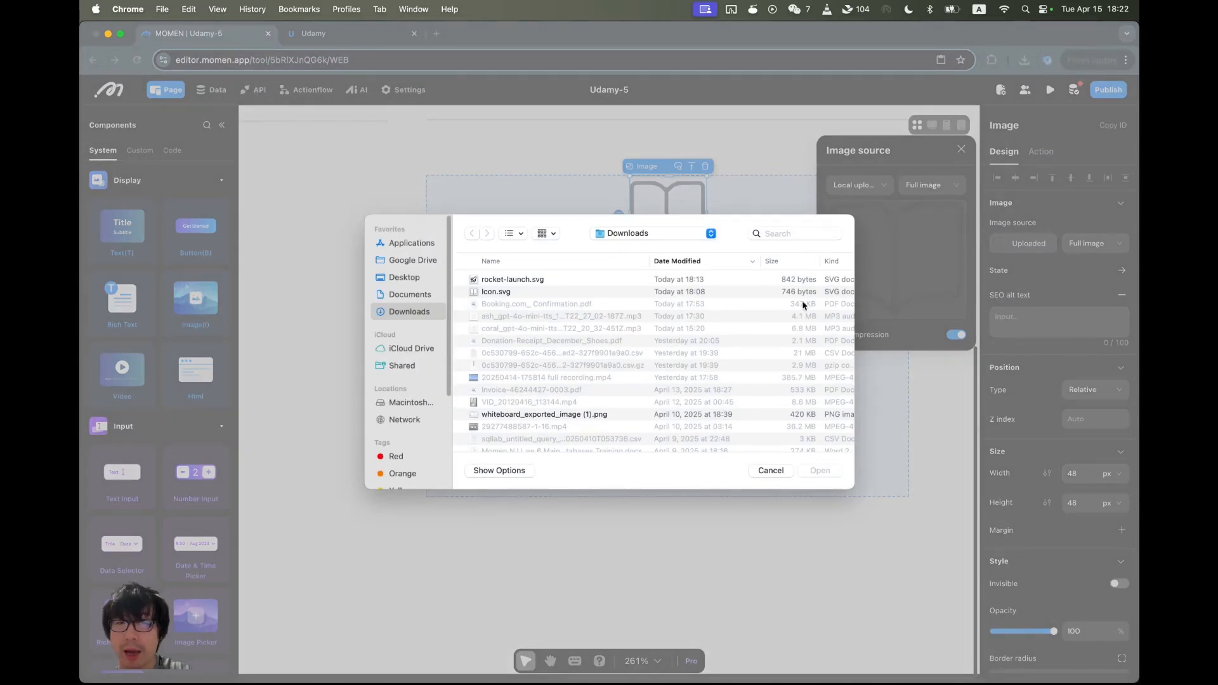
{"action": "left_click", "coordinate": [784, 295]}
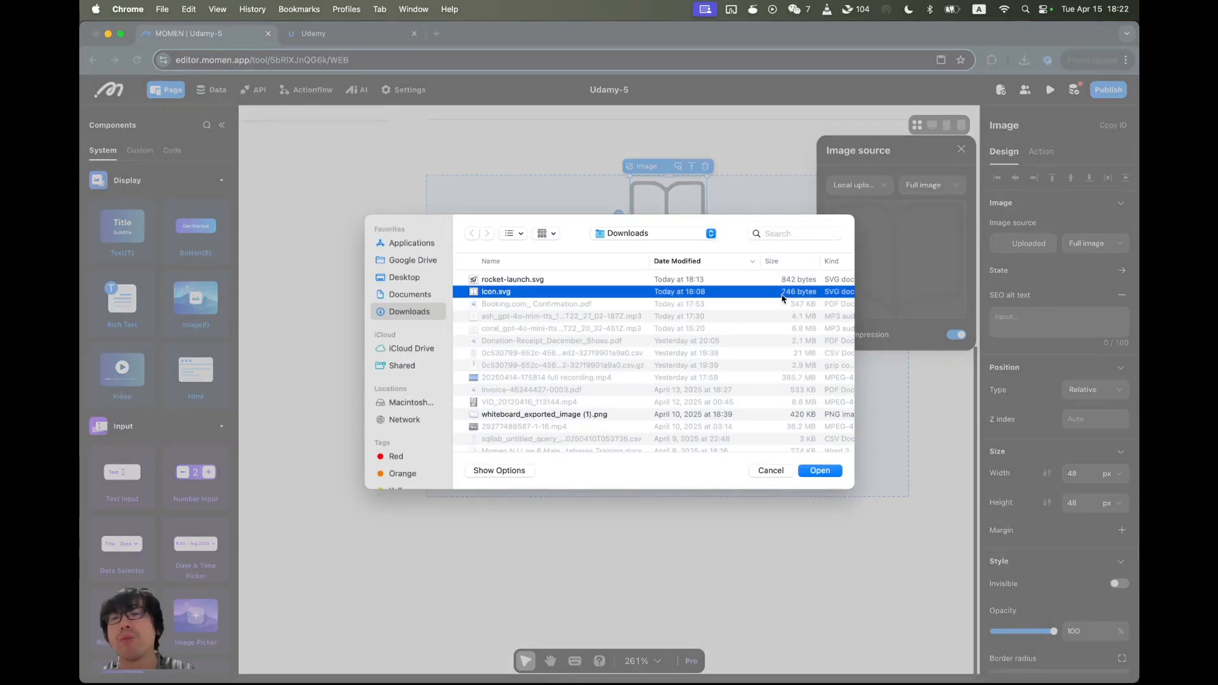
{"action": "double_click", "coordinate": [783, 296]}
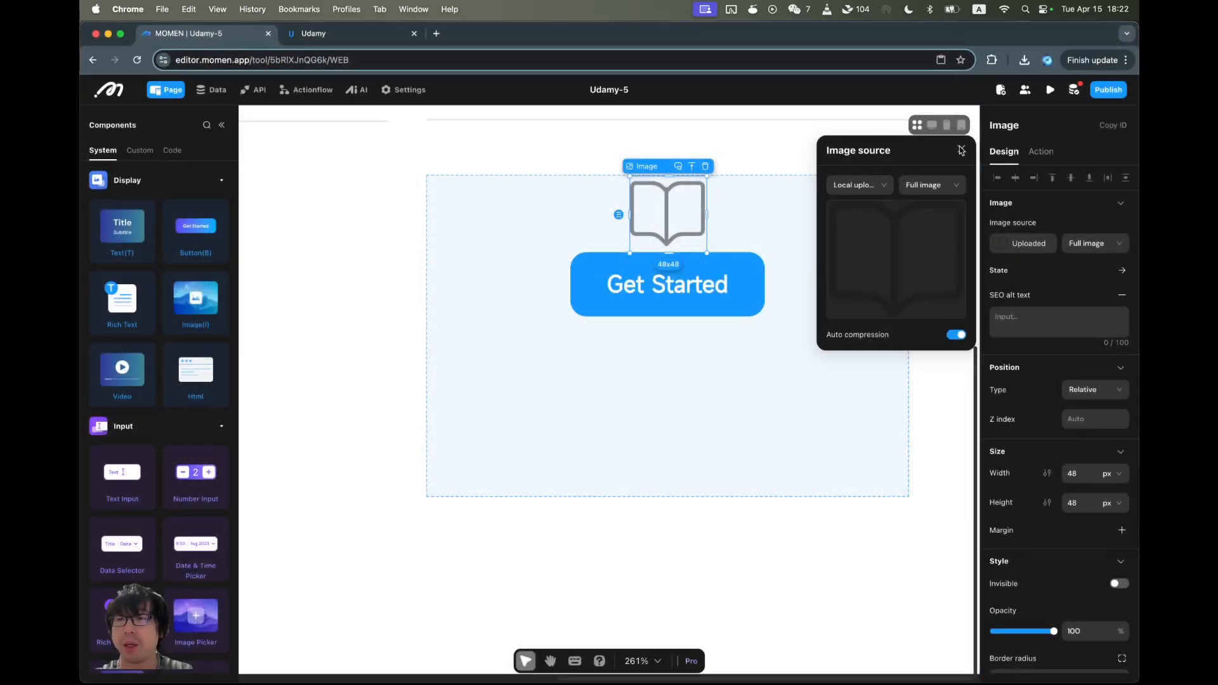
{"action": "left_click", "coordinate": [961, 149]}
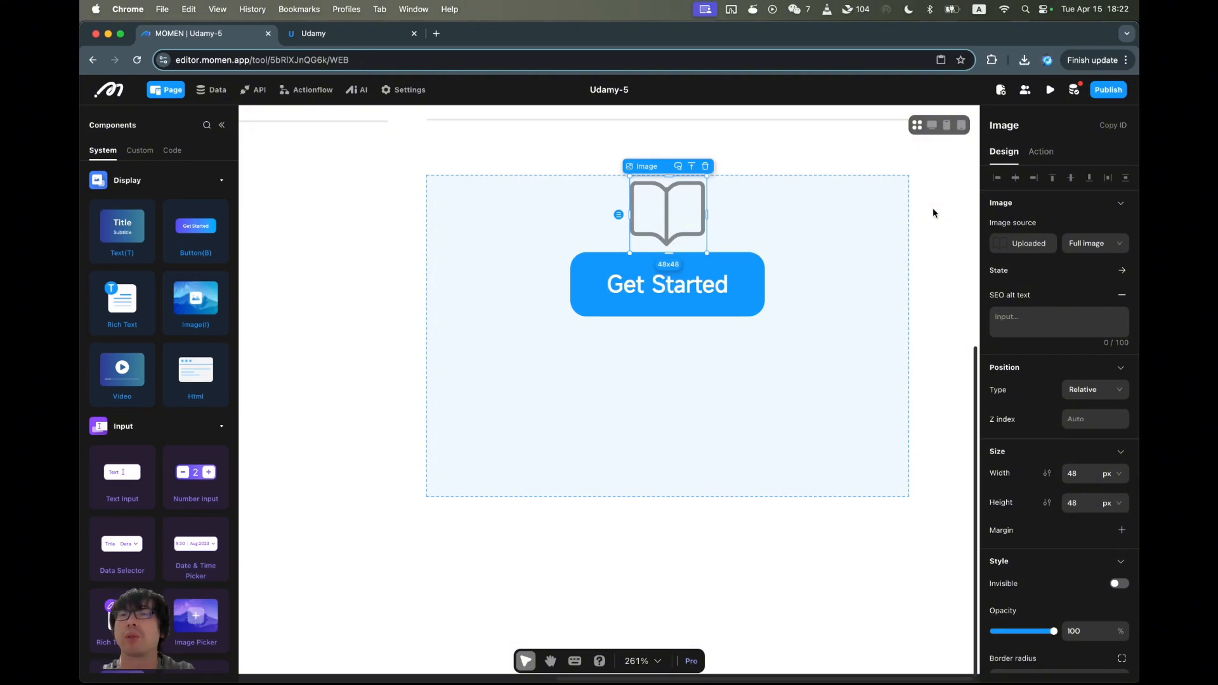
Give the not-logged-in view a 16 px gap with middle-centre alignment.
{"action": "left_click", "coordinate": [674, 332]}
{"action": "left_click", "coordinate": [704, 282]}
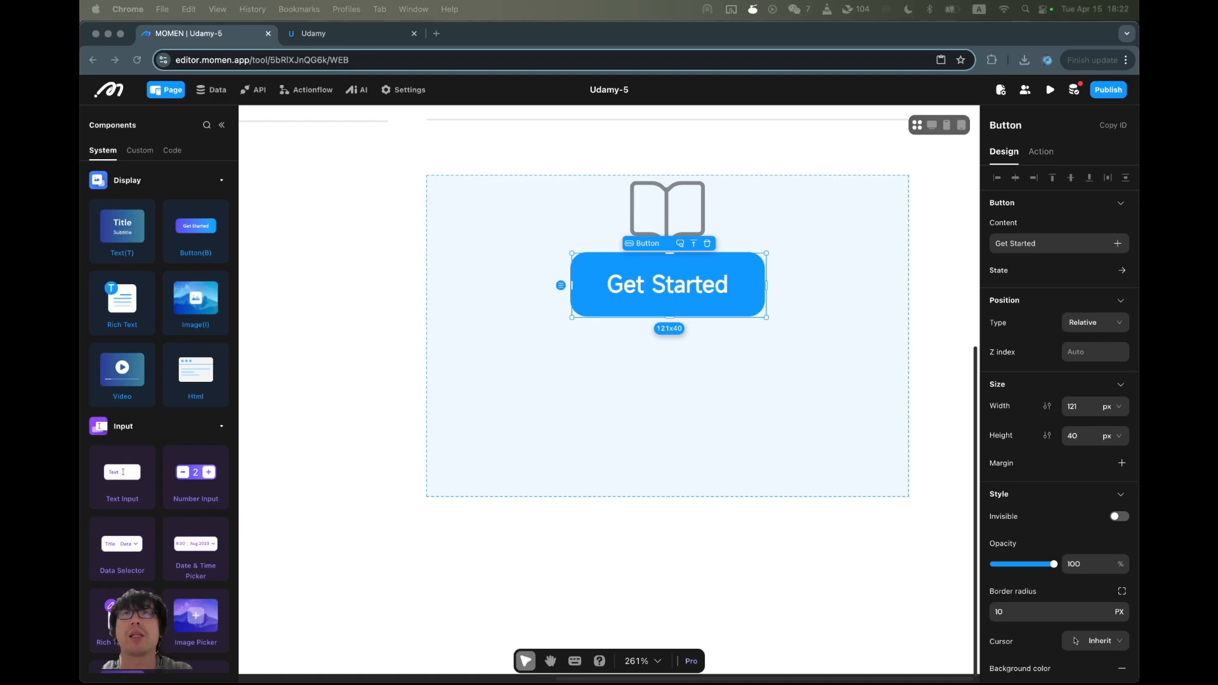
{"action": "left_click", "coordinate": [892, 449]}
{"action": "left_click", "coordinate": [1017, 538]}
{"action": "type", "text": "16"}
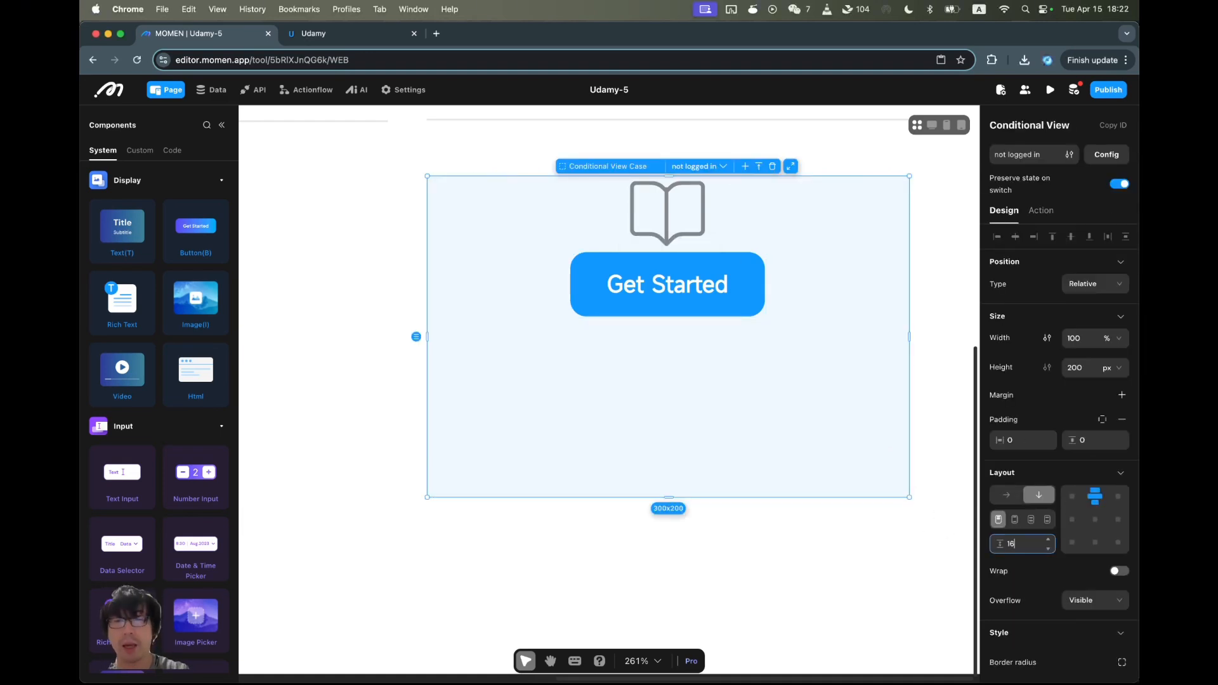
{"action": "key", "text": "Return"}
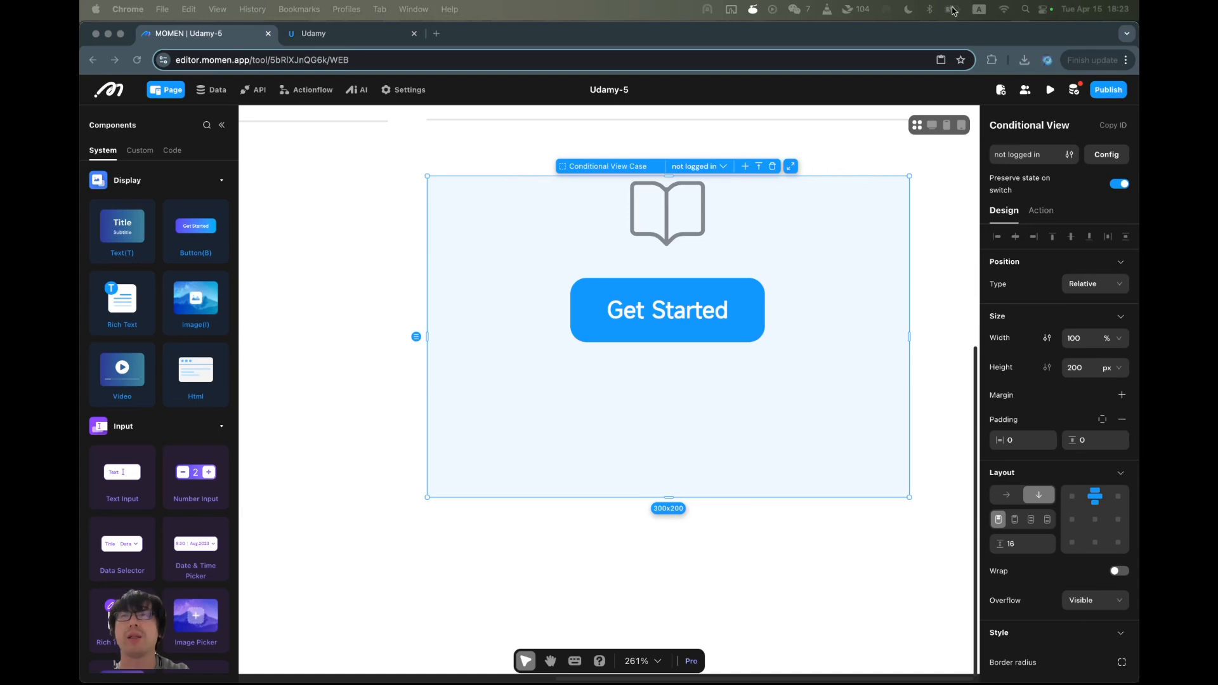
{"action": "left_click", "coordinate": [1096, 520]}
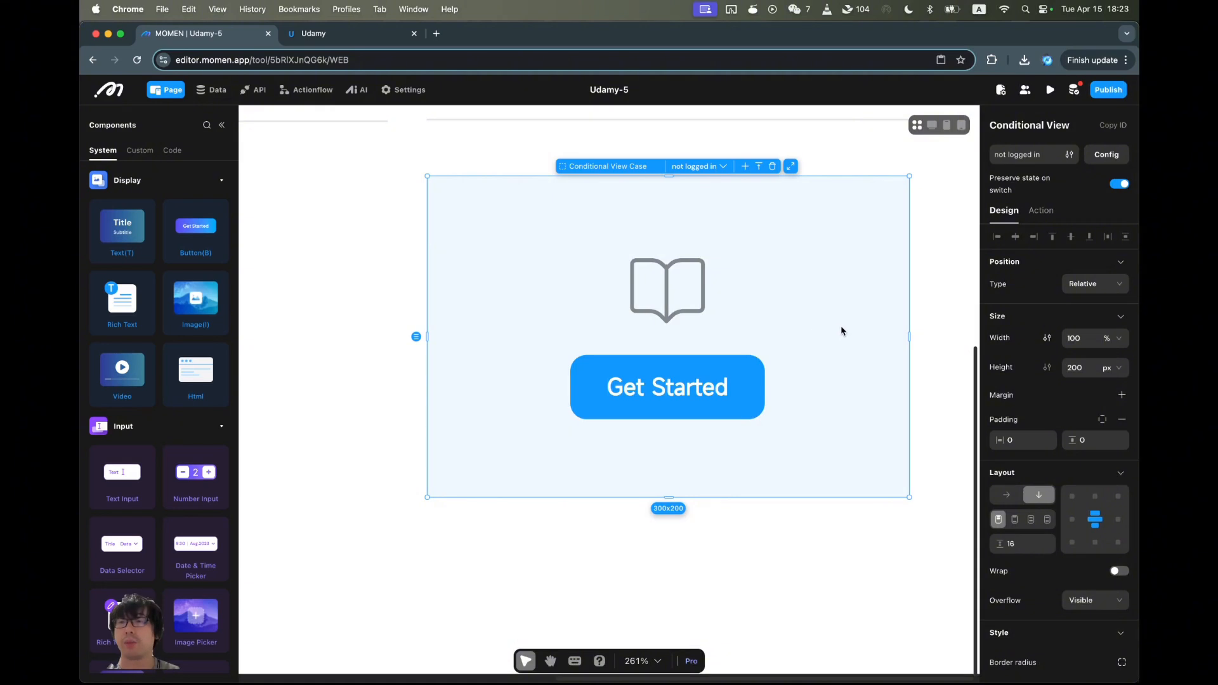
Set the not-logged-in view's height to 180 px.
{"action": "double_click", "coordinate": [1074, 370]}
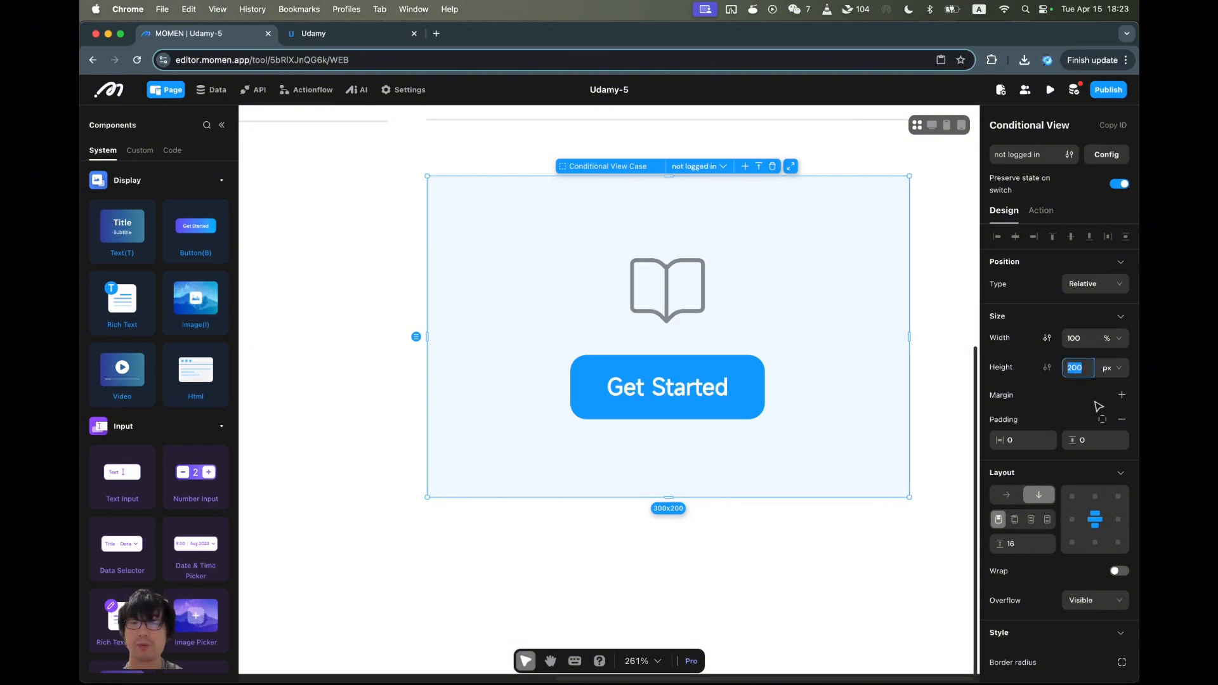
{"action": "type", "text": "180"}
{"action": "key", "text": "Return"}
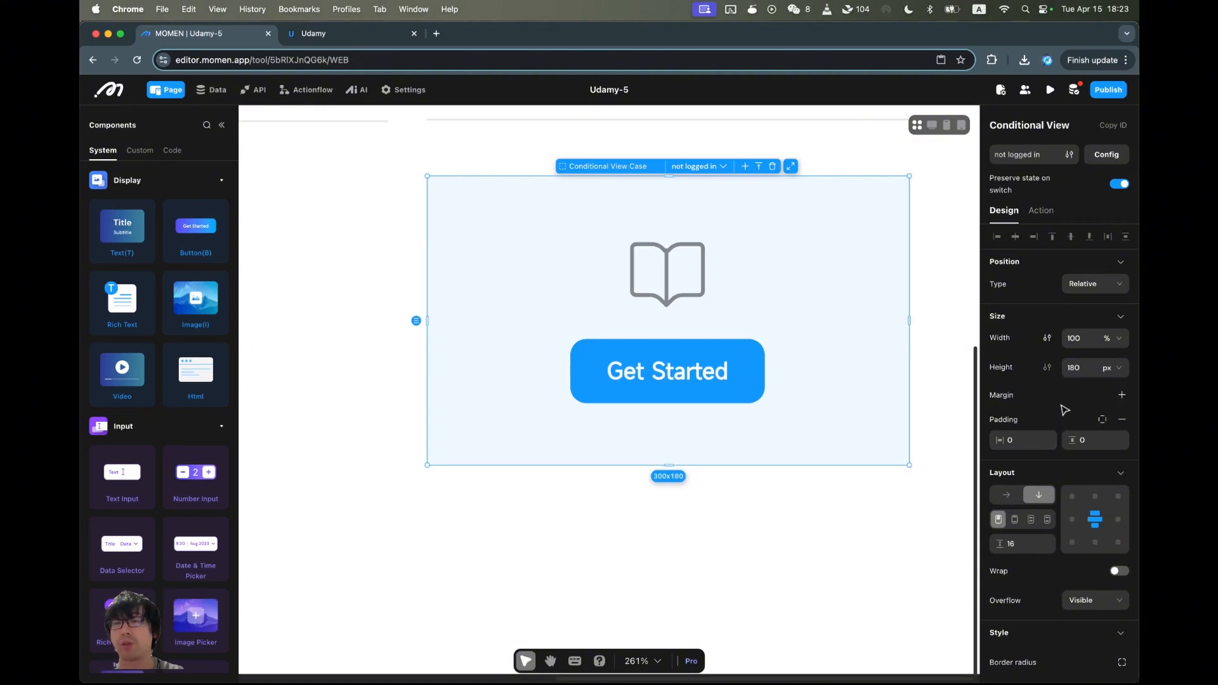
{"action": "scroll", "coordinate": [1057, 584], "scroll_direction": "down", "scroll_amount": 3}
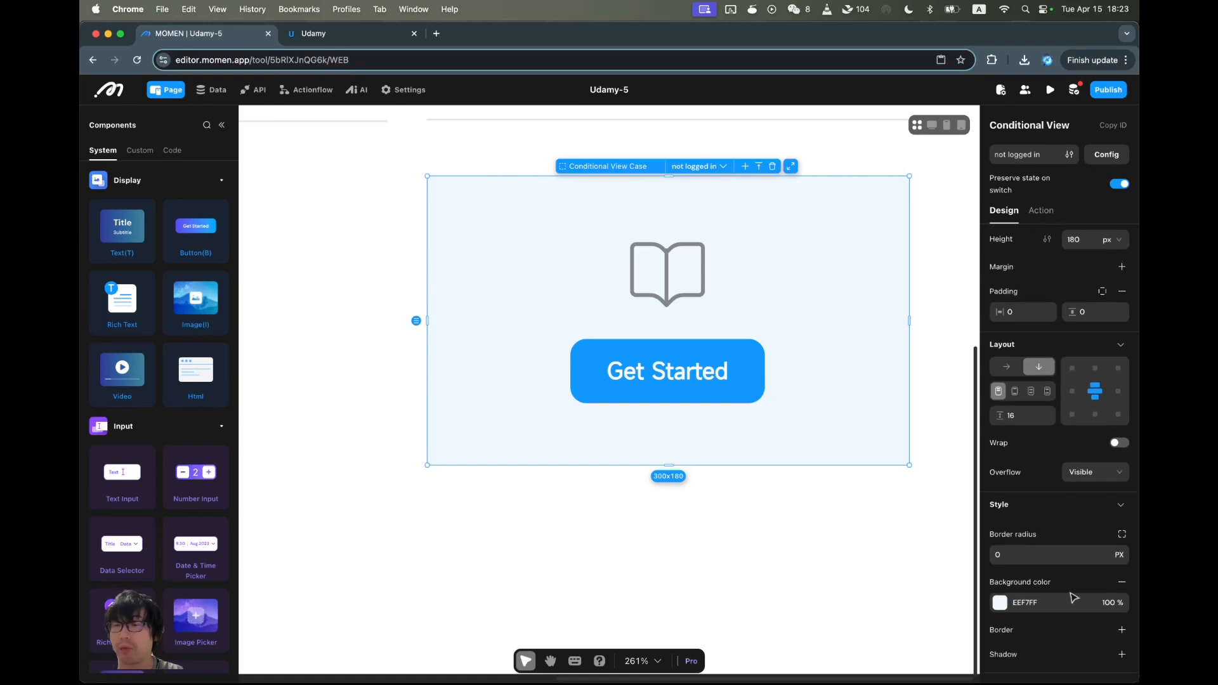
{"action": "left_click", "coordinate": [739, 549]}
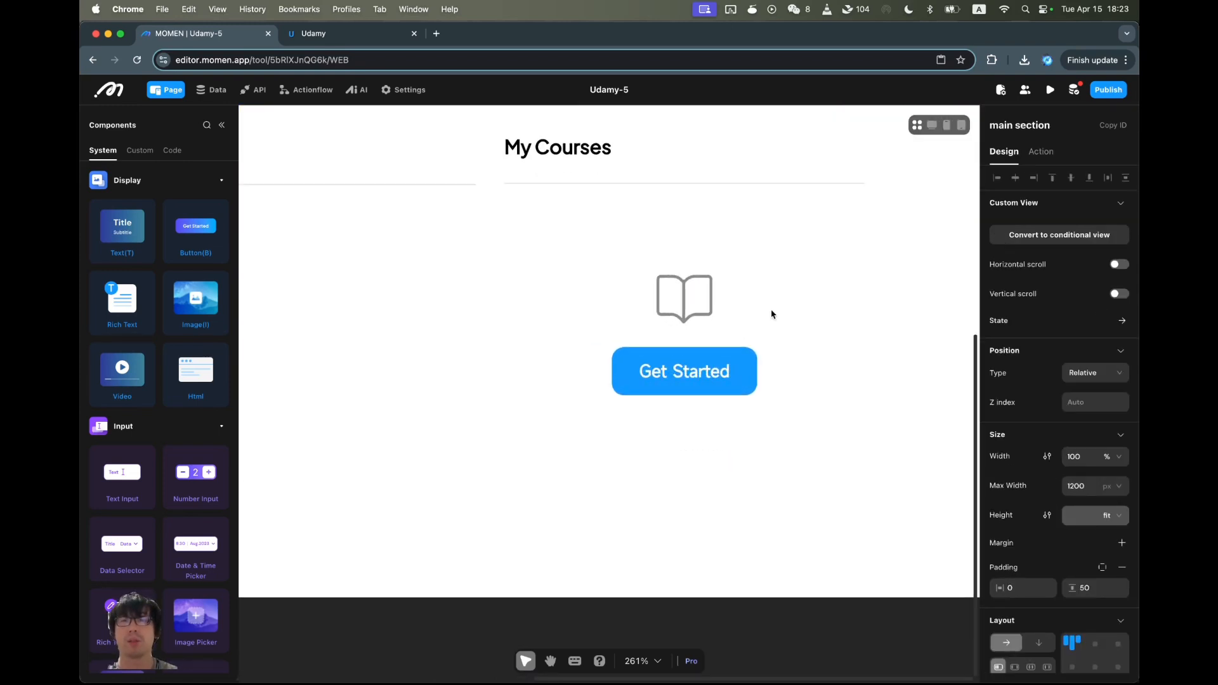
Give the not-logged-in view a white FFFFFF background.
{"action": "left_click", "coordinate": [776, 310]}
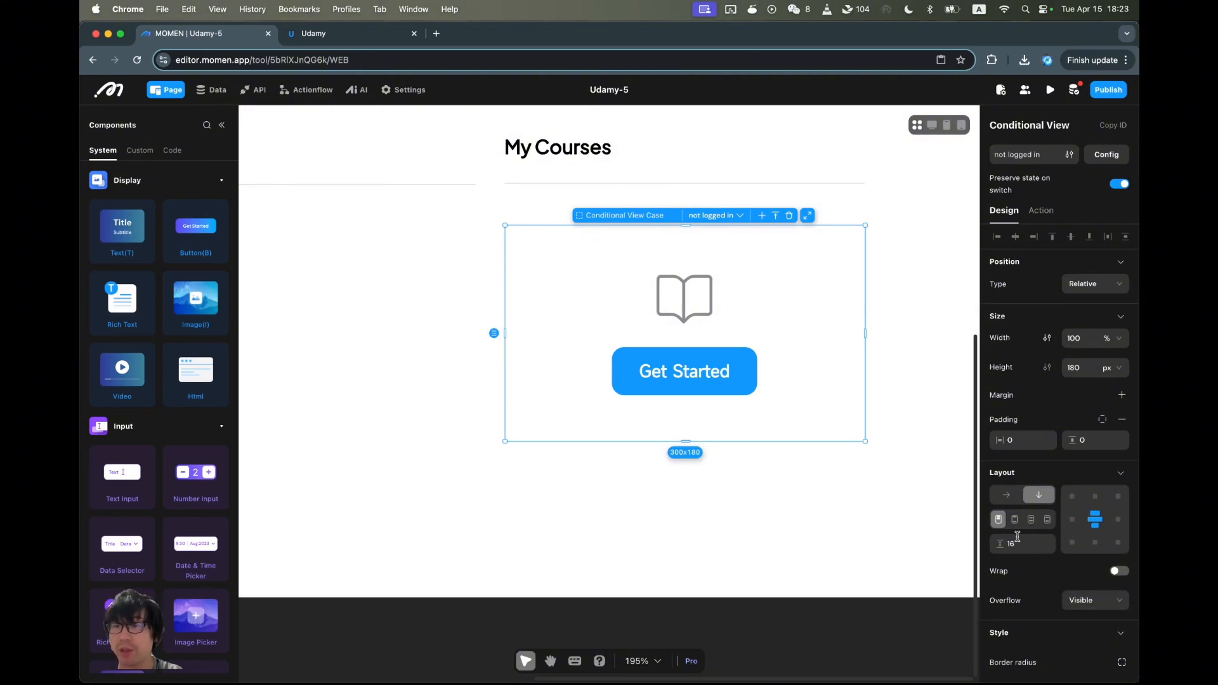
{"action": "scroll", "coordinate": [1077, 618], "scroll_direction": "down", "scroll_amount": 3}
{"action": "scroll", "coordinate": [1076, 619], "scroll_direction": "down", "scroll_amount": 1}
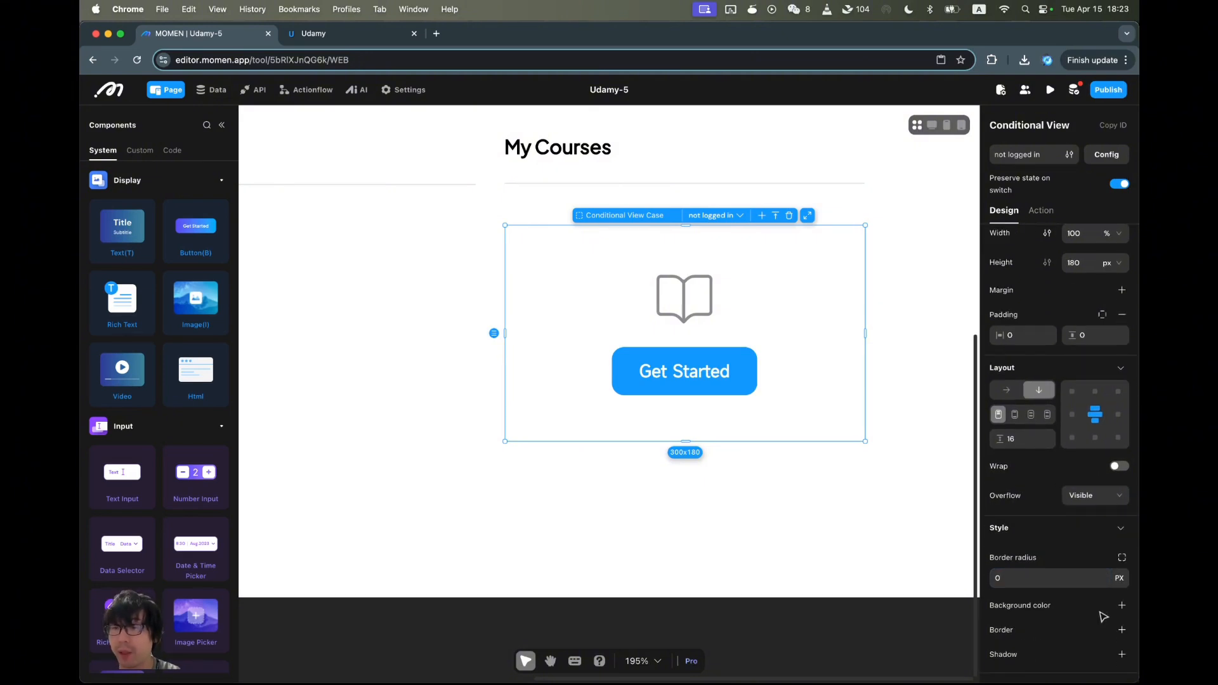
{"action": "left_click", "coordinate": [1122, 582]}
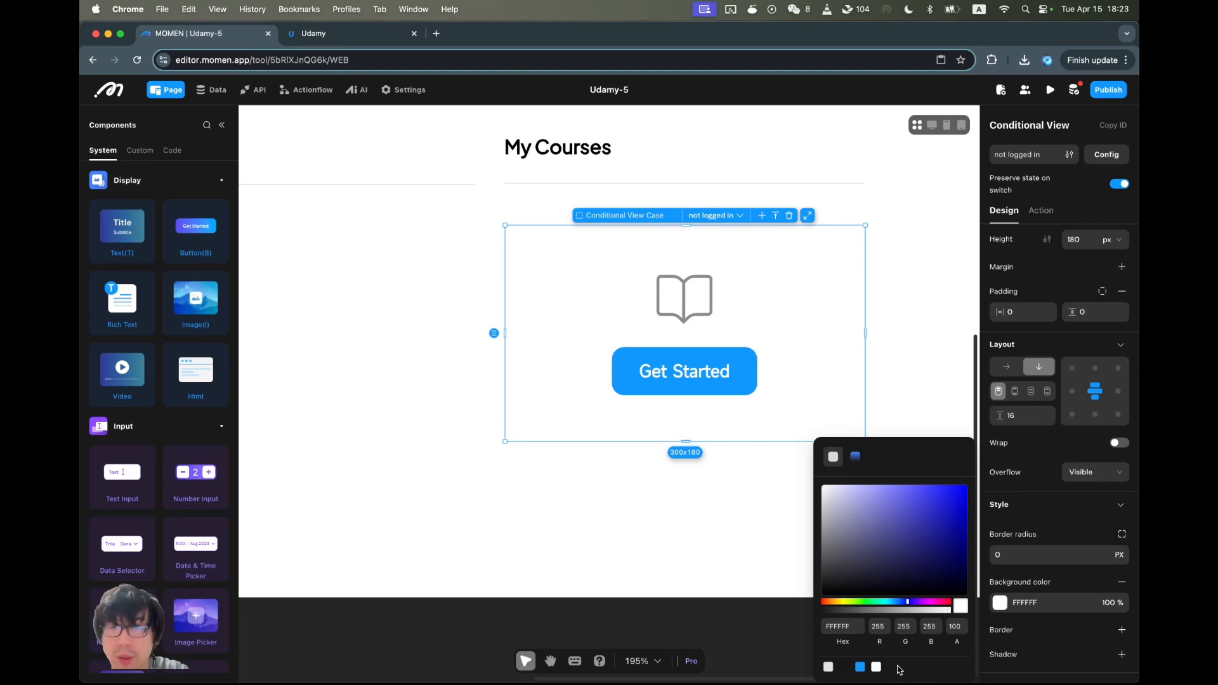
{"action": "left_click", "coordinate": [288, 378]}
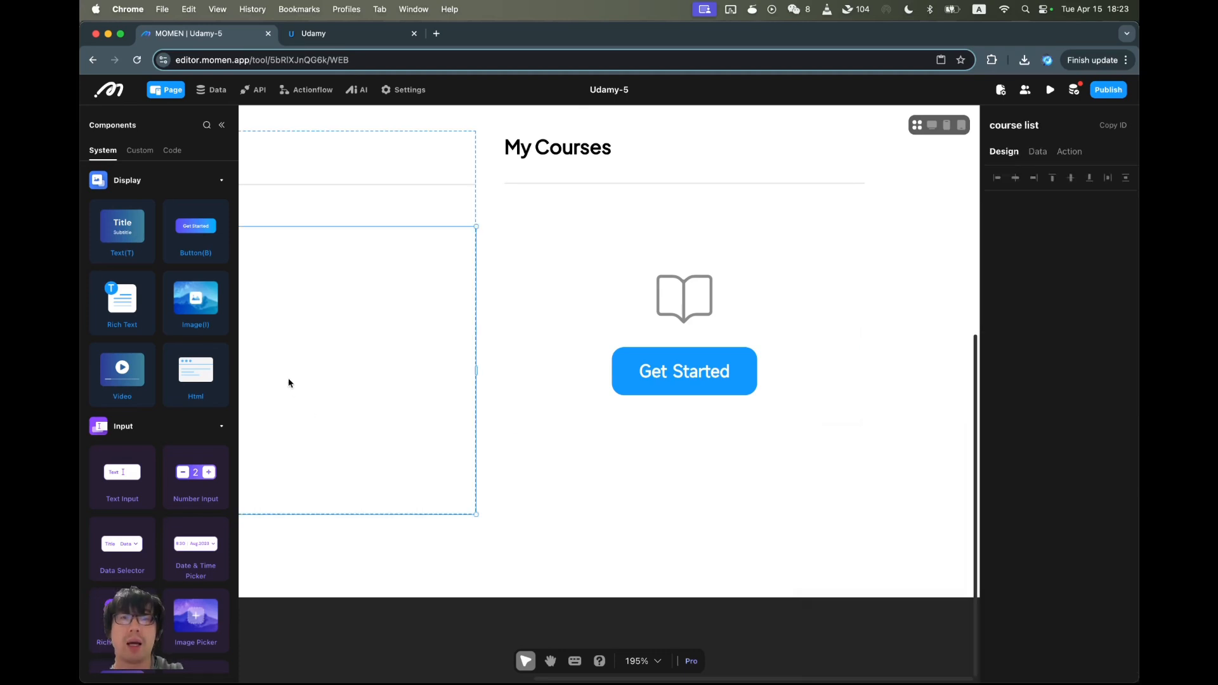
{"action": "left_click", "coordinate": [403, 90]}
Add a theme colour named 'faint grey background' with hex value F4F4F4.
{"action": "left_click", "coordinate": [160, 234]}
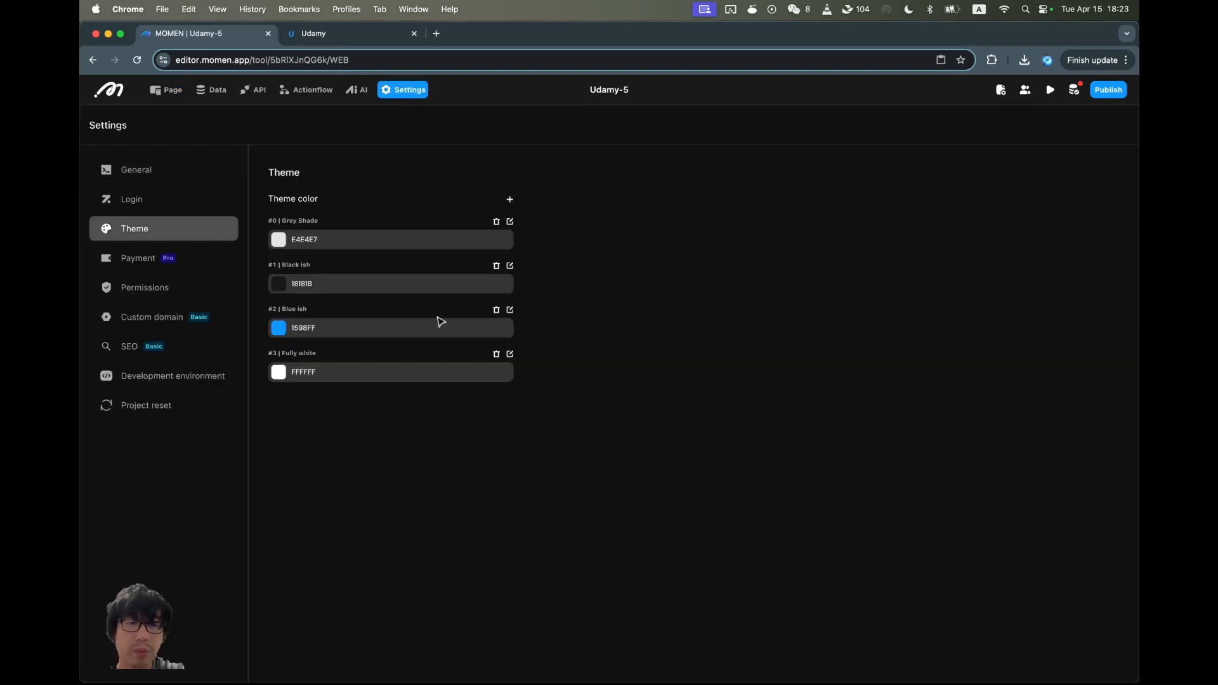
{"action": "left_click", "coordinate": [510, 199]}
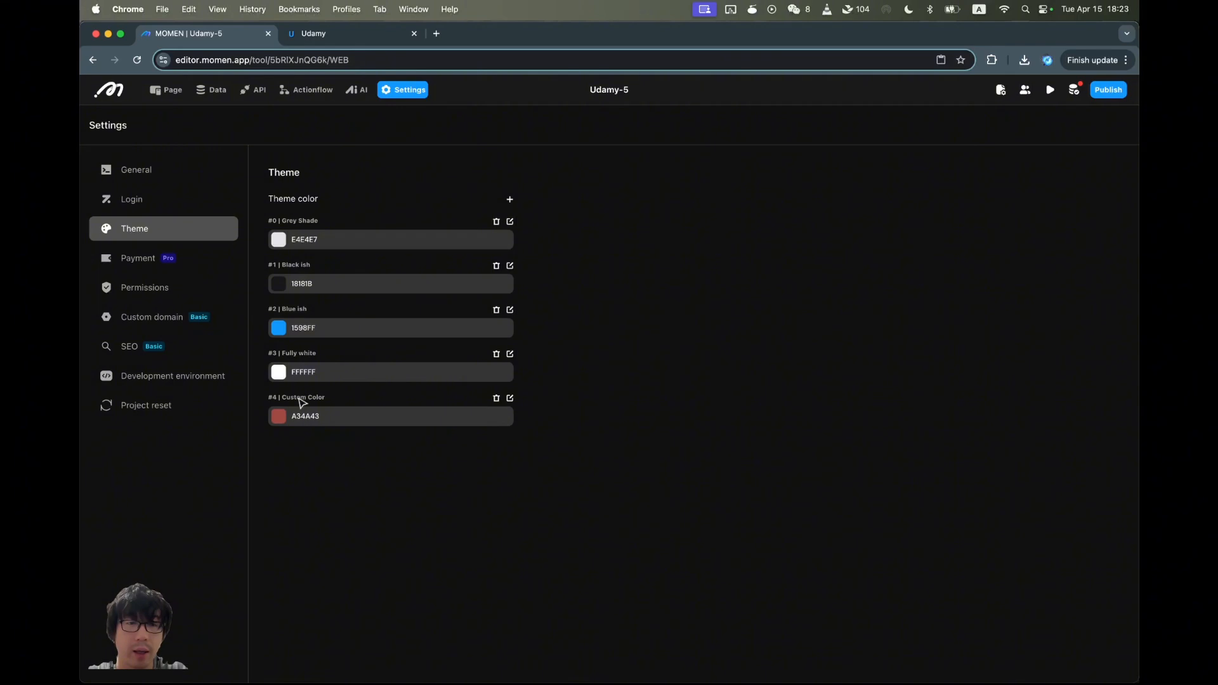
{"action": "left_click", "coordinate": [511, 398]}
{"action": "key", "text": "alt+shift+Left"}
{"action": "key", "text": "alt+shift+Left"}
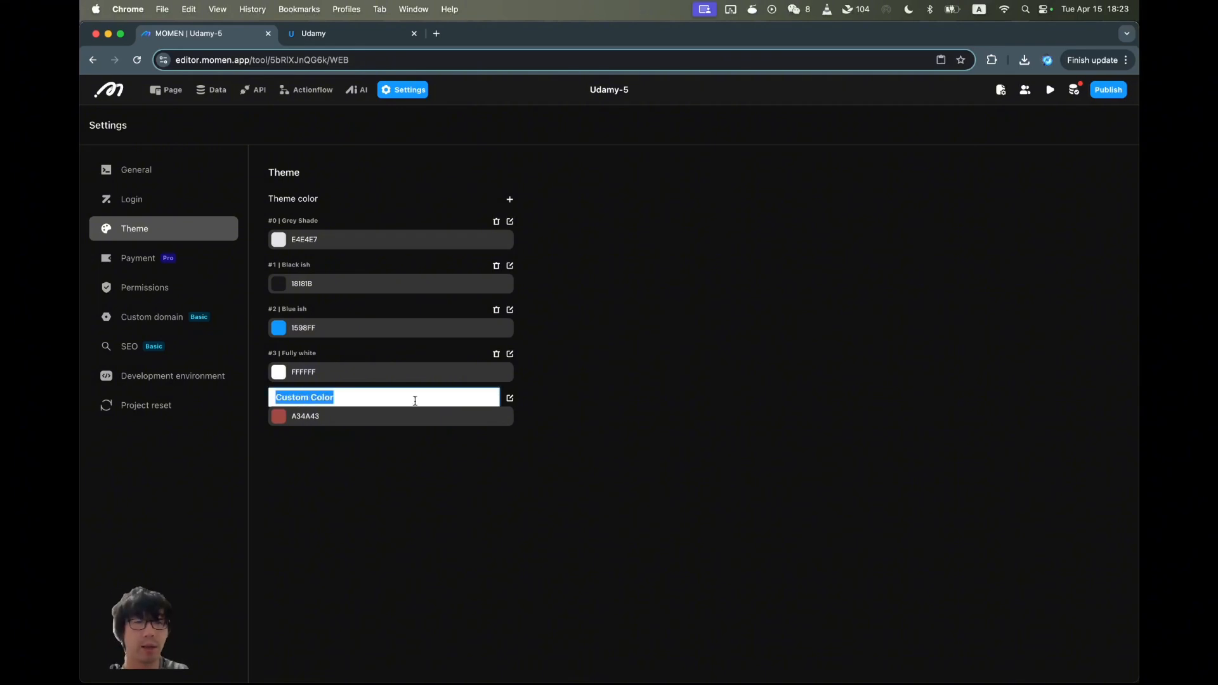
{"action": "type", "text": "faint grey"}
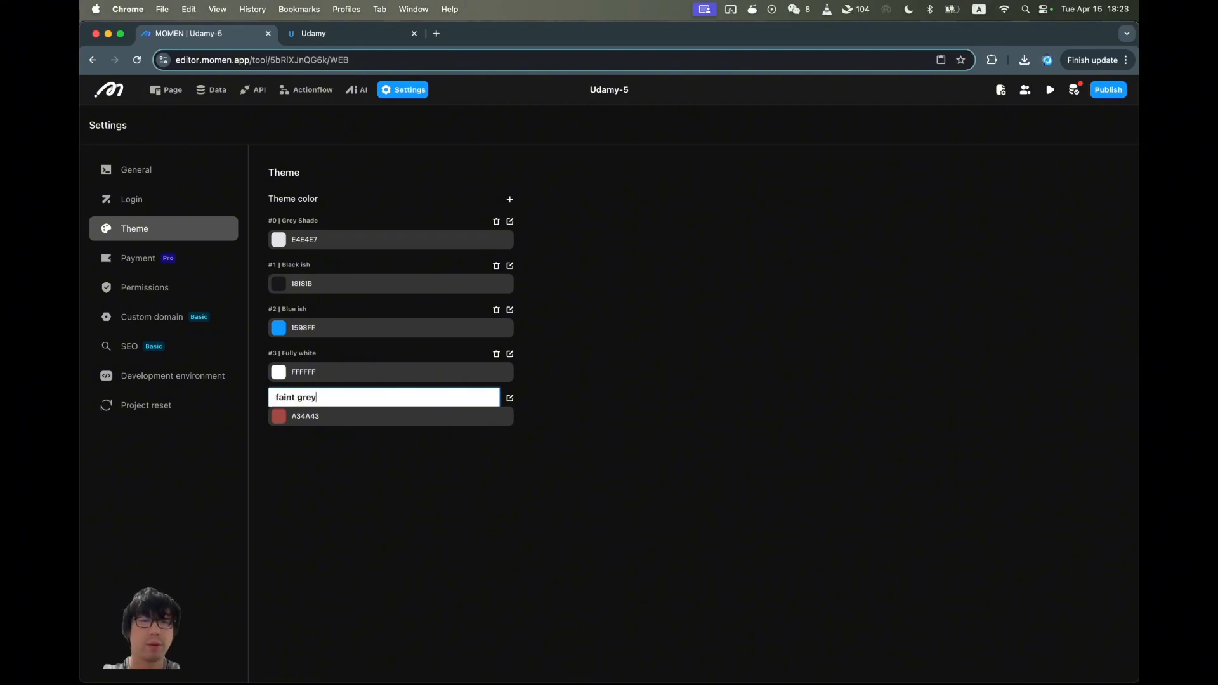
{"action": "type", "text": " background"}
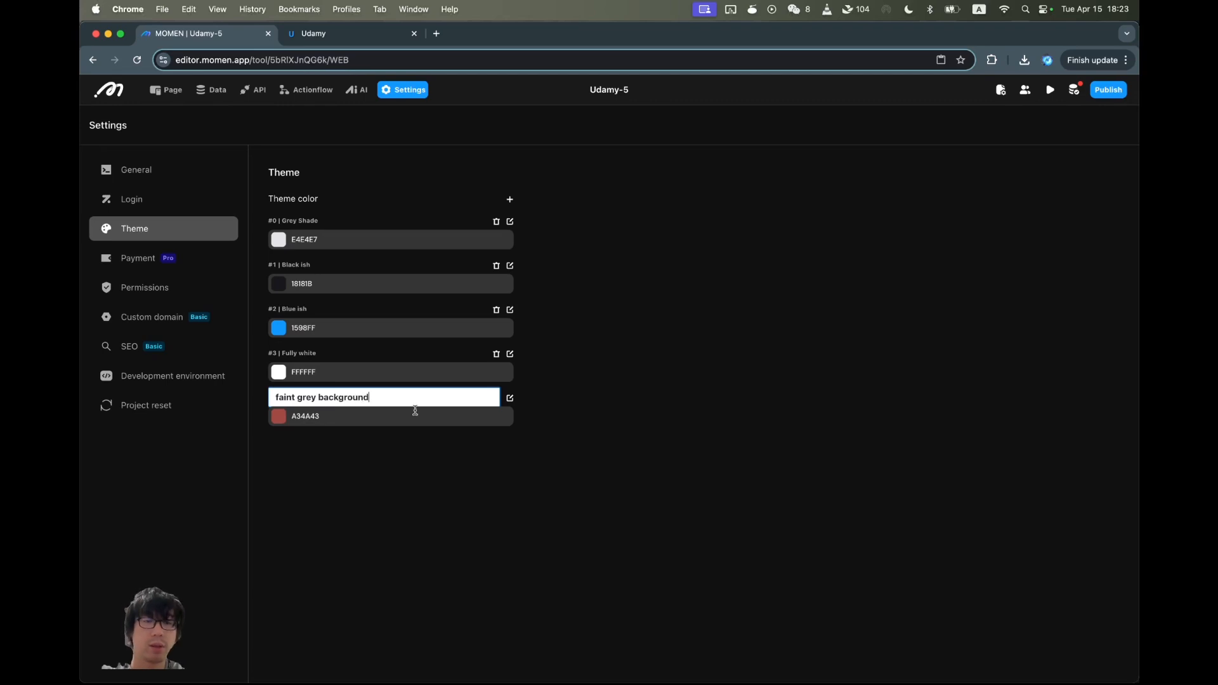
{"action": "key", "text": "Return"}
{"action": "left_click", "coordinate": [420, 424]}
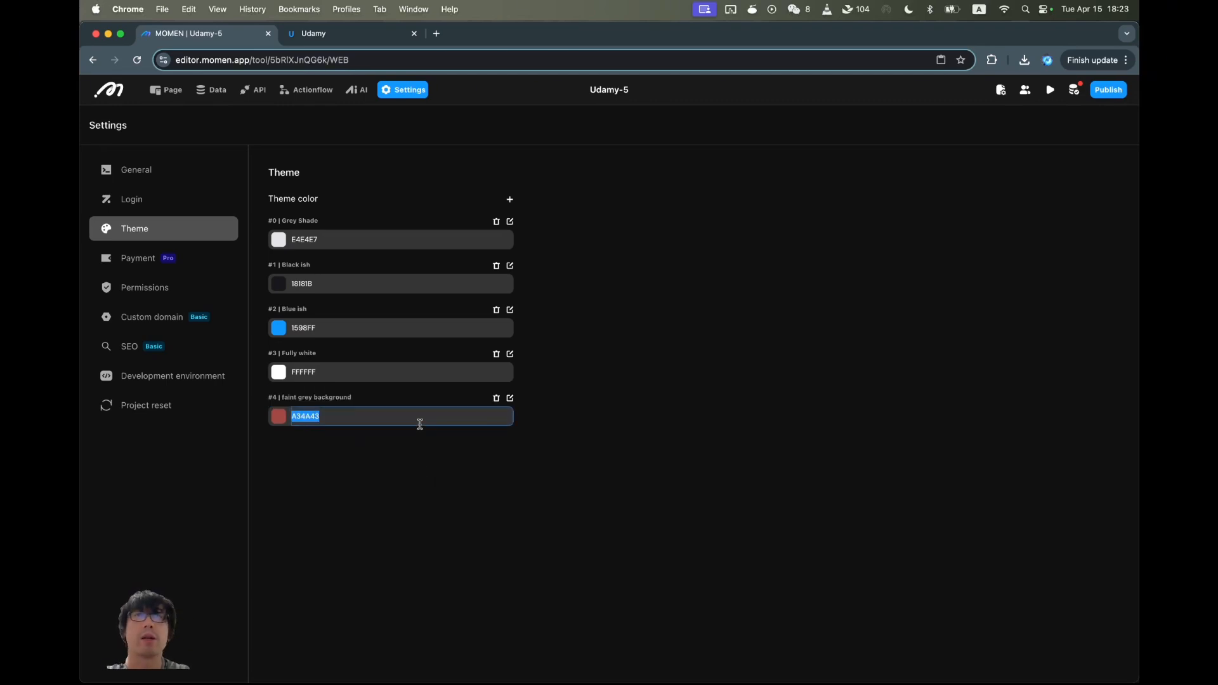
{"action": "type", "text": "F4F"}
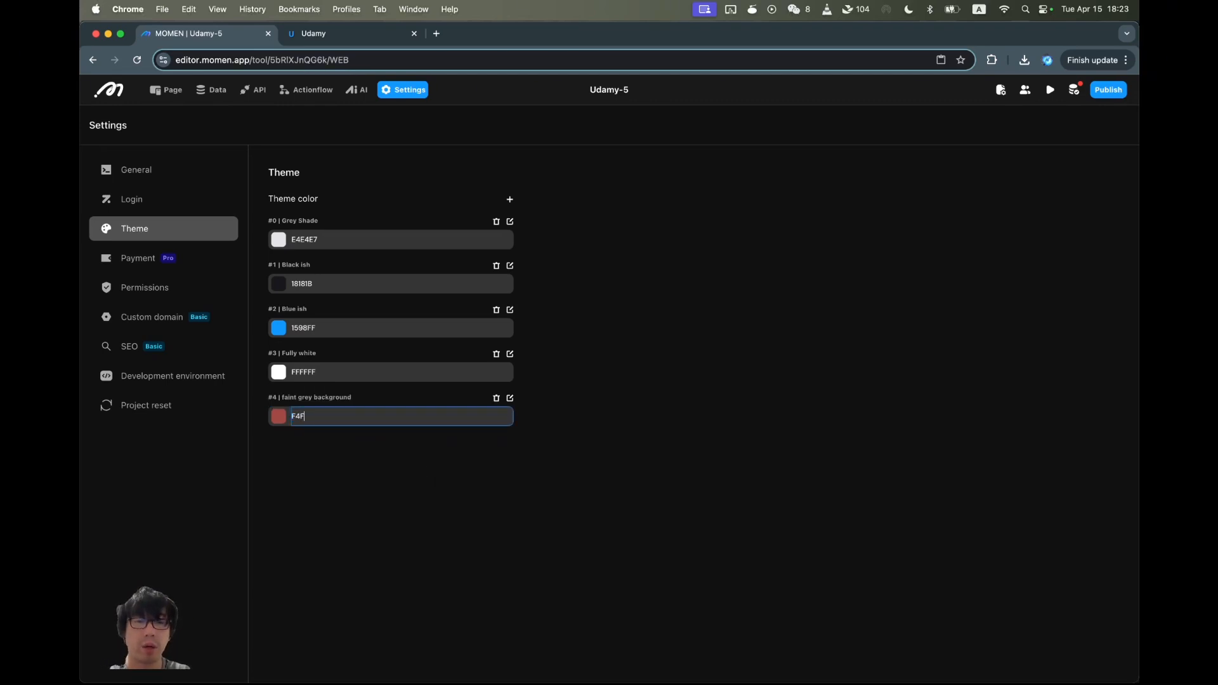
{"action": "type", "text": "4F4"}
{"action": "left_click", "coordinate": [533, 511]}
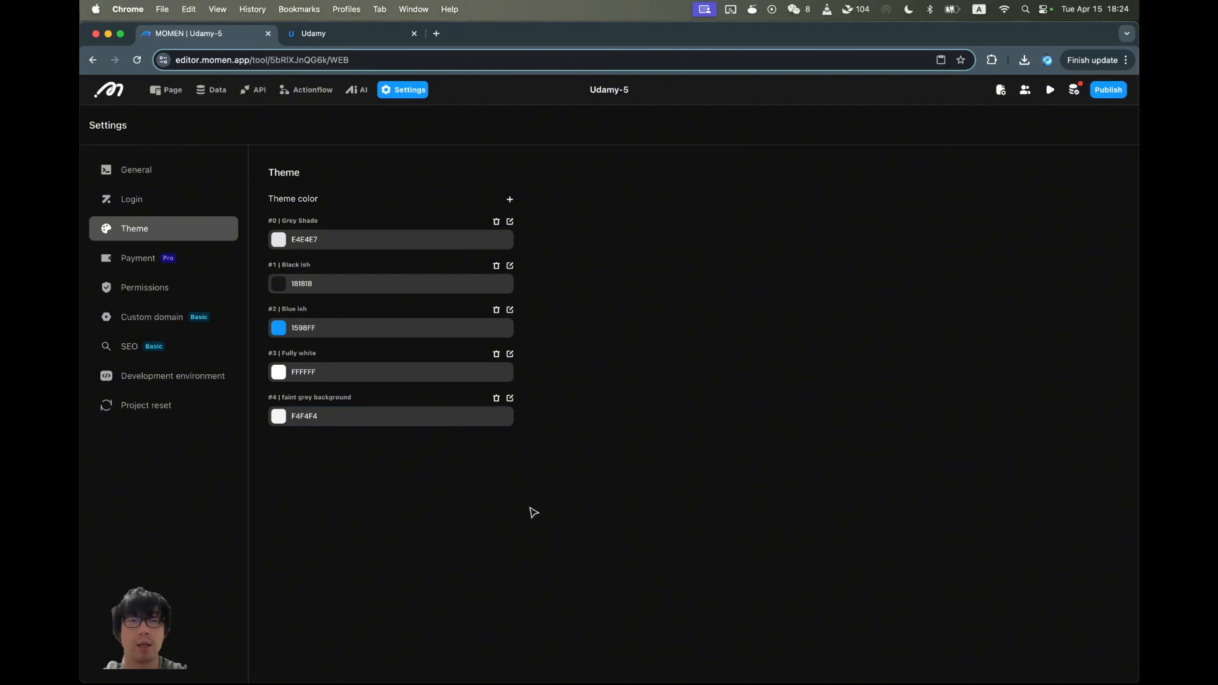
Set the not logged in case's background to the F4F4F4 faint grey swatch.
{"action": "left_click", "coordinate": [170, 93]}
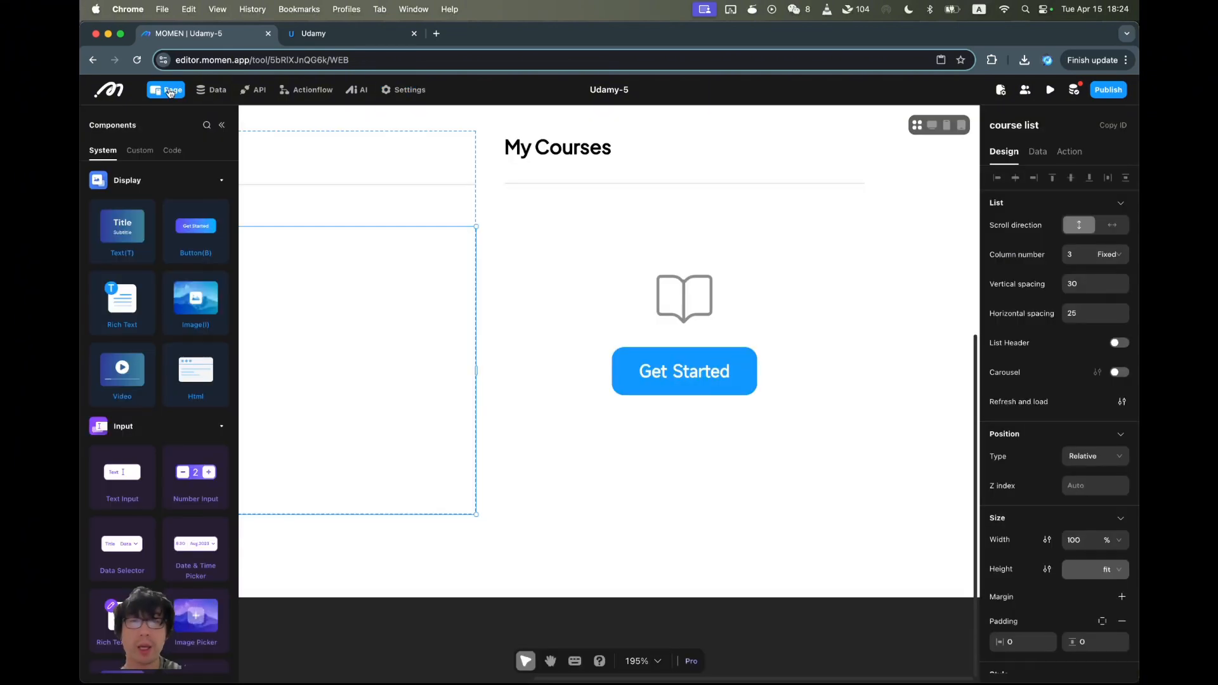
{"action": "left_click", "coordinate": [765, 432]}
{"action": "scroll", "coordinate": [1038, 576], "scroll_direction": "down", "scroll_amount": 3}
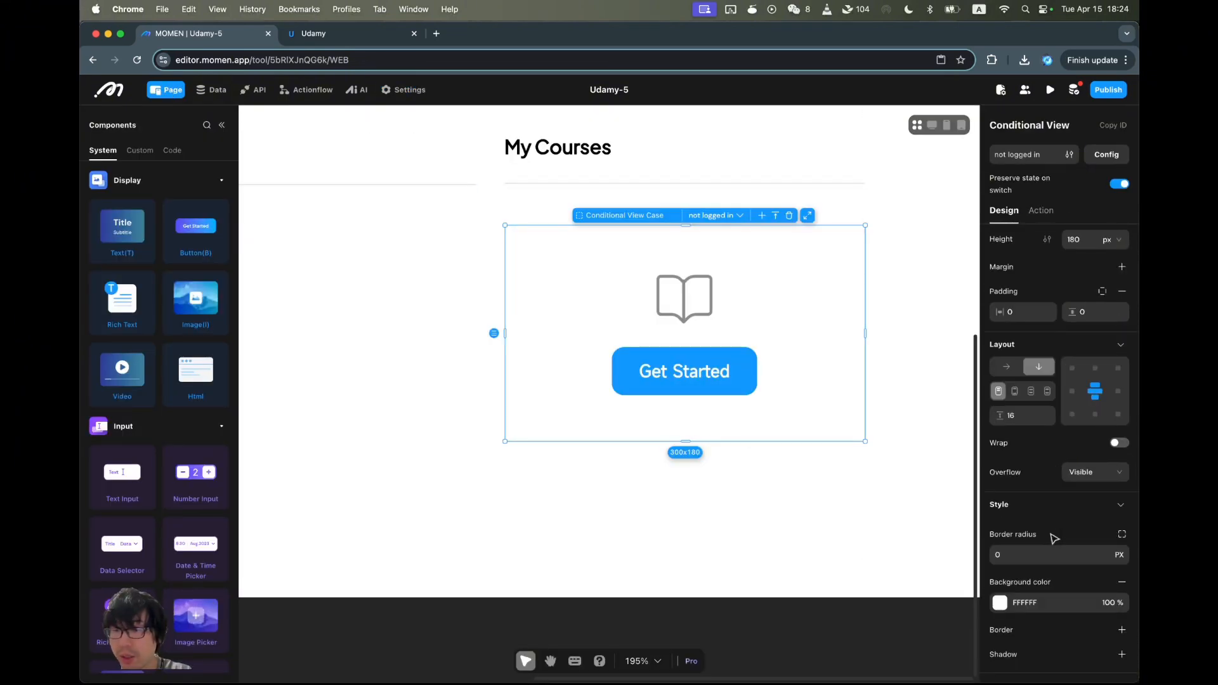
{"action": "left_click", "coordinate": [999, 603]}
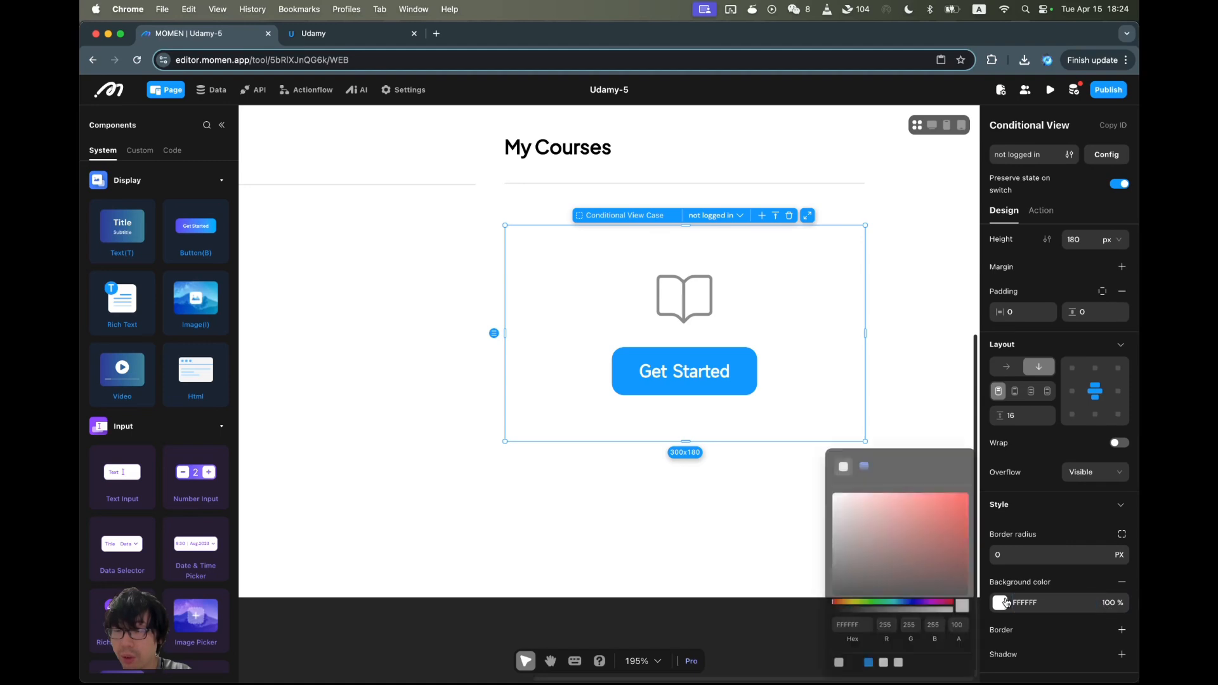
{"action": "left_click", "coordinate": [898, 672]}
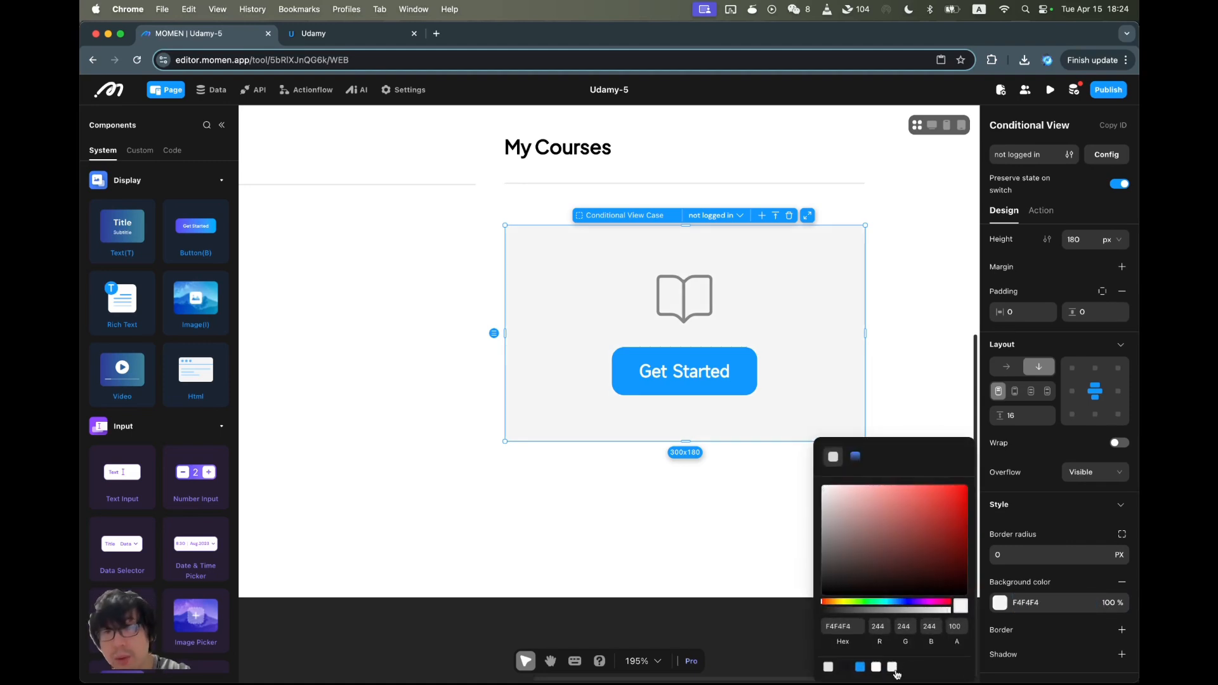
{"action": "left_click", "coordinate": [636, 572]}
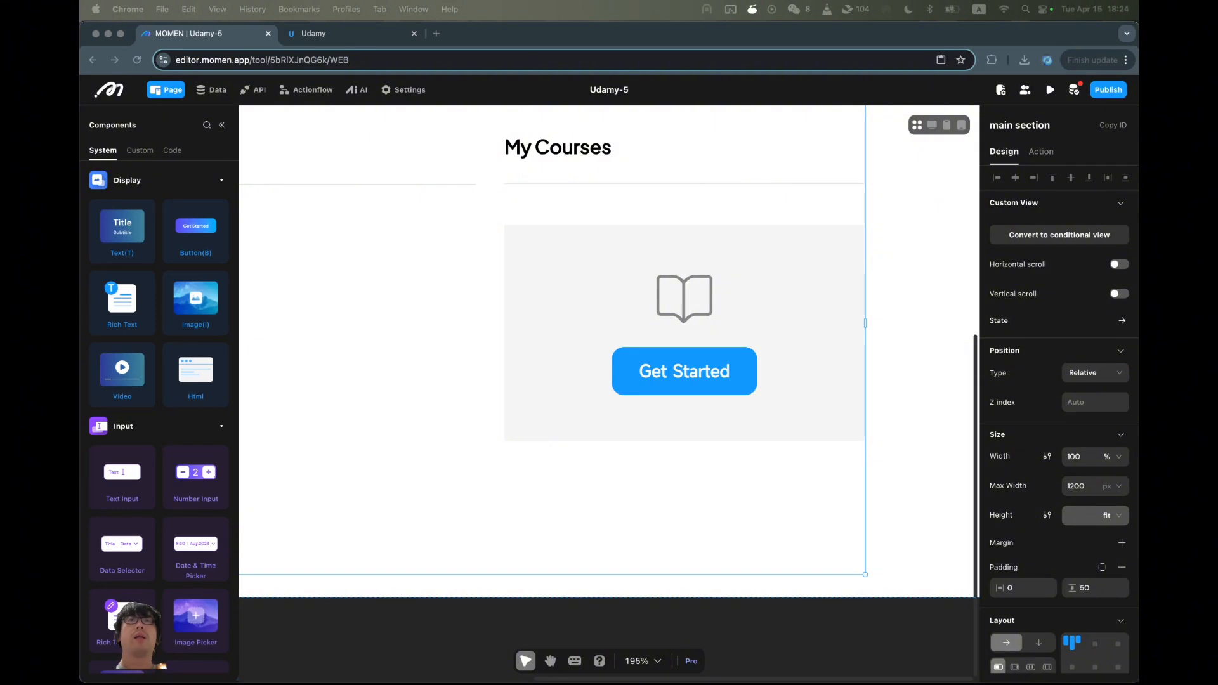
Change the Get Started button's text to 'Login'.
{"action": "left_click", "coordinate": [666, 371]}
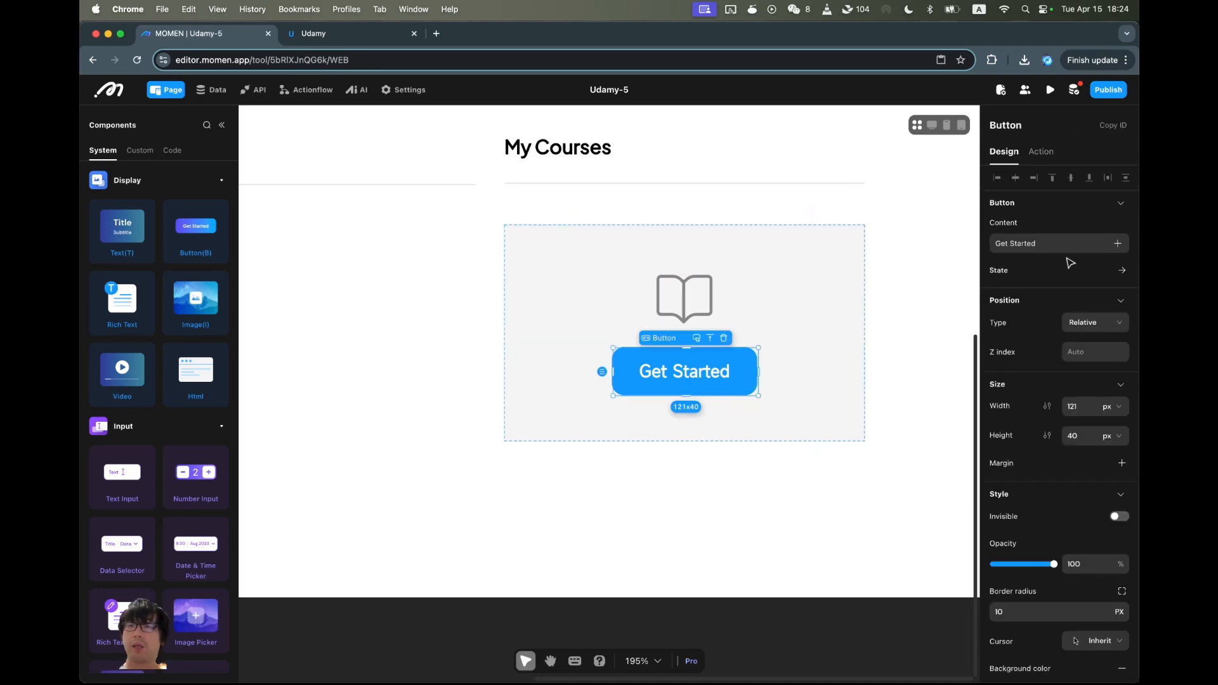
{"action": "left_click", "coordinate": [1059, 249]}
{"action": "key", "text": "shift+super+a"}
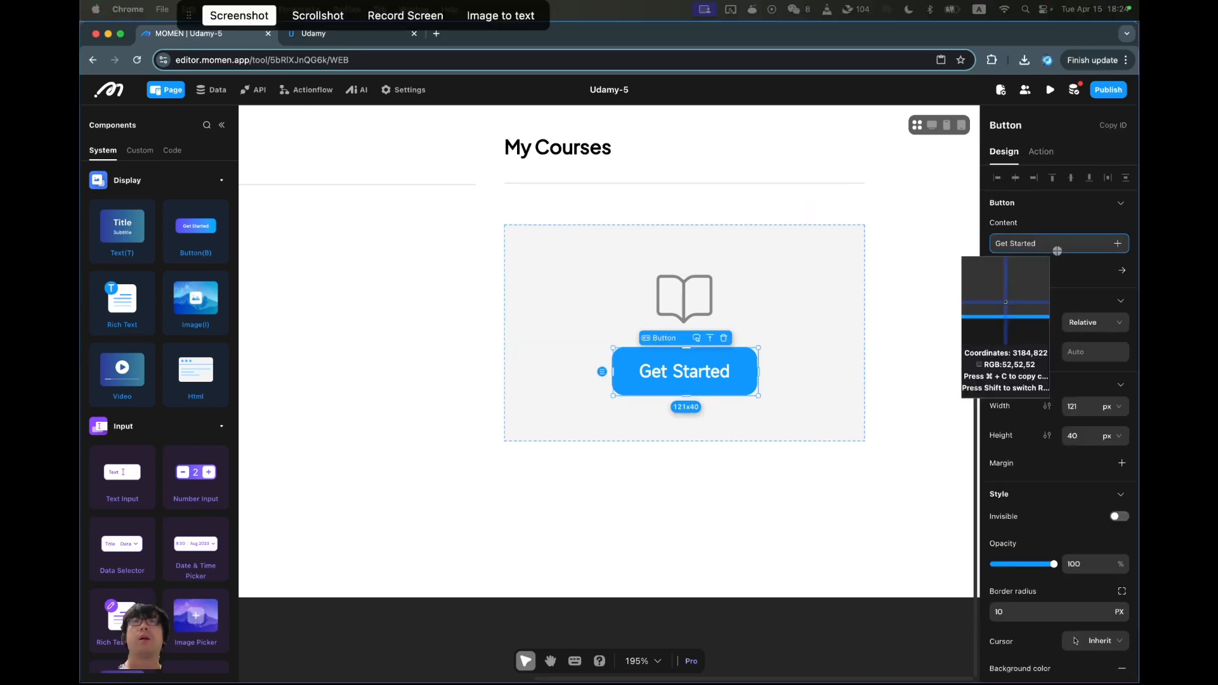
{"action": "key", "text": "Escape"}
{"action": "double_click", "coordinate": [1056, 250]}
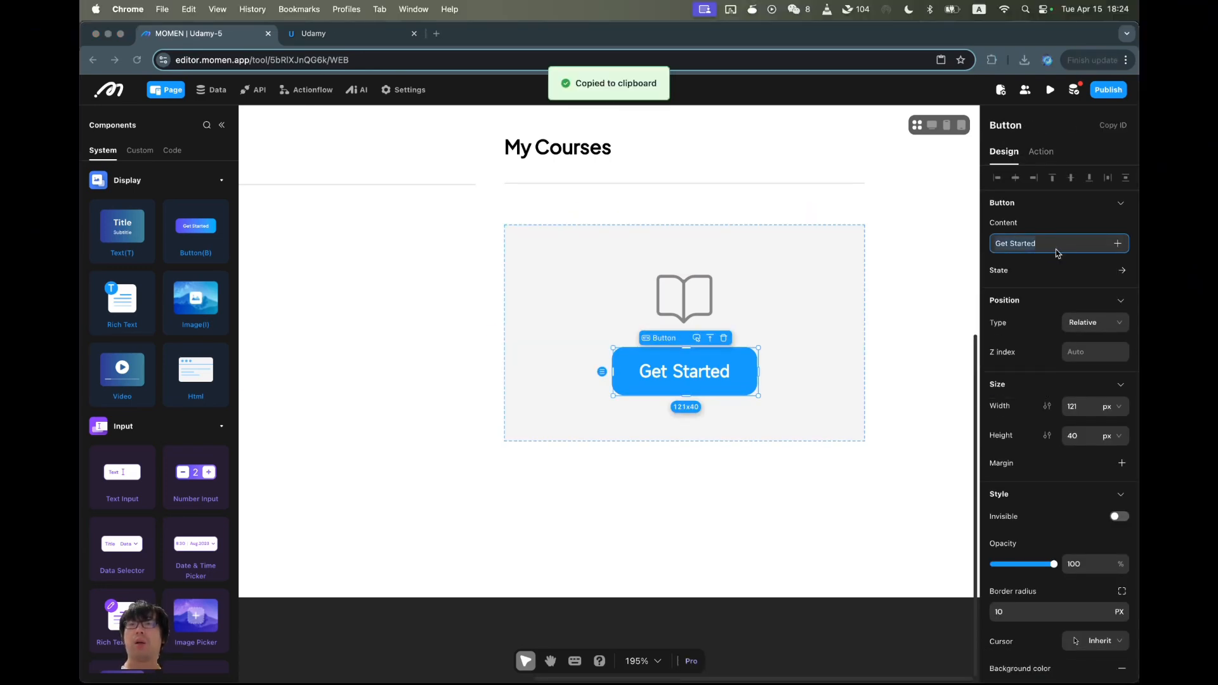
{"action": "type", "text": "Login"}
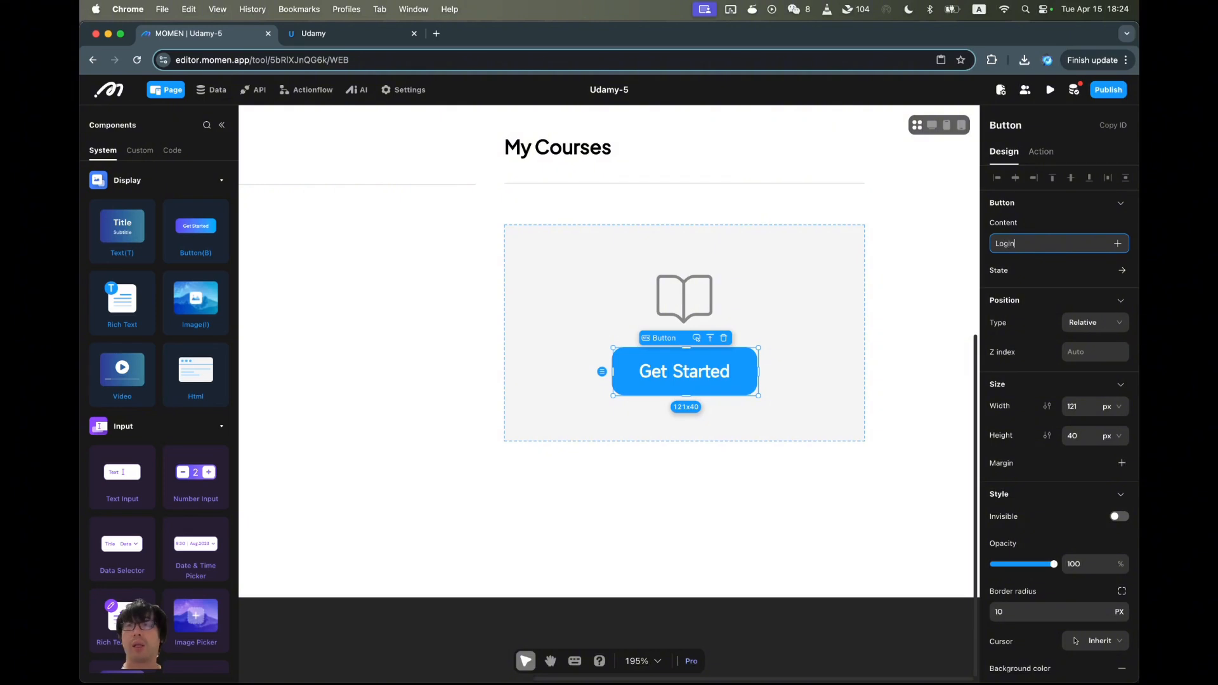
{"action": "scroll", "coordinate": [1046, 349], "scroll_direction": "down", "scroll_amount": 3}
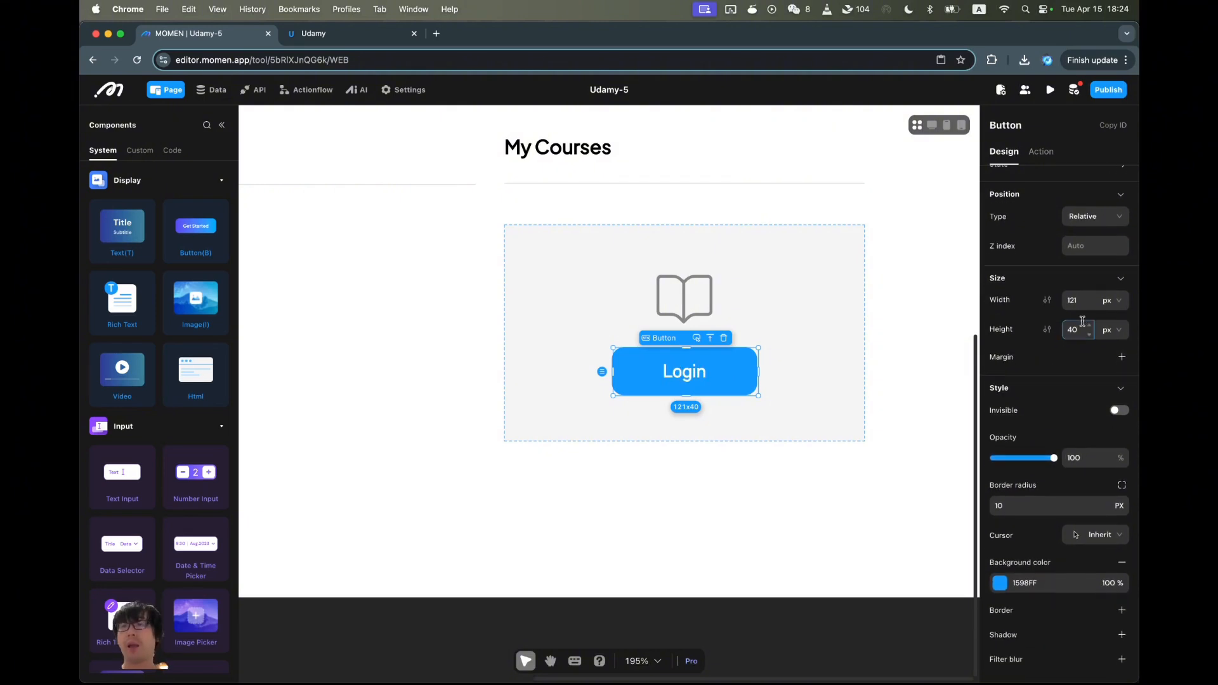
Resize the Login button to 100 px wide and 34 px tall.
{"action": "double_click", "coordinate": [1071, 300]}
{"action": "type", "text": "1"}
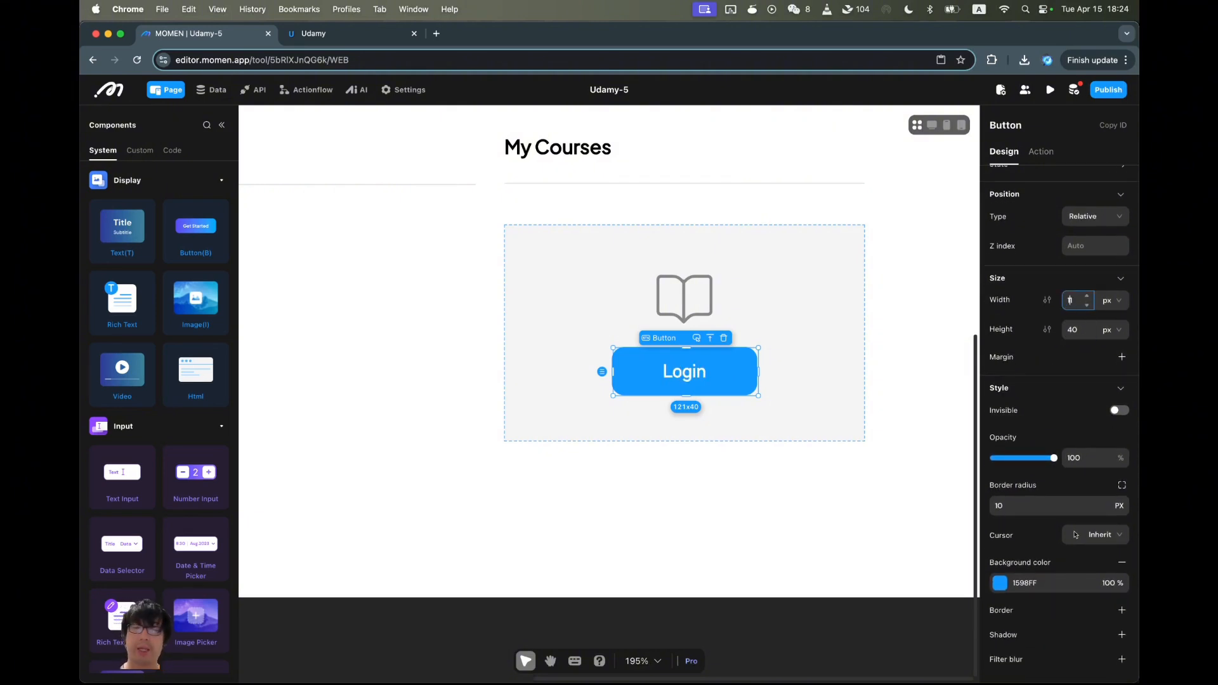
{"action": "left_click_drag", "start_coordinate": [1068, 331], "coordinate": [1074, 333]}
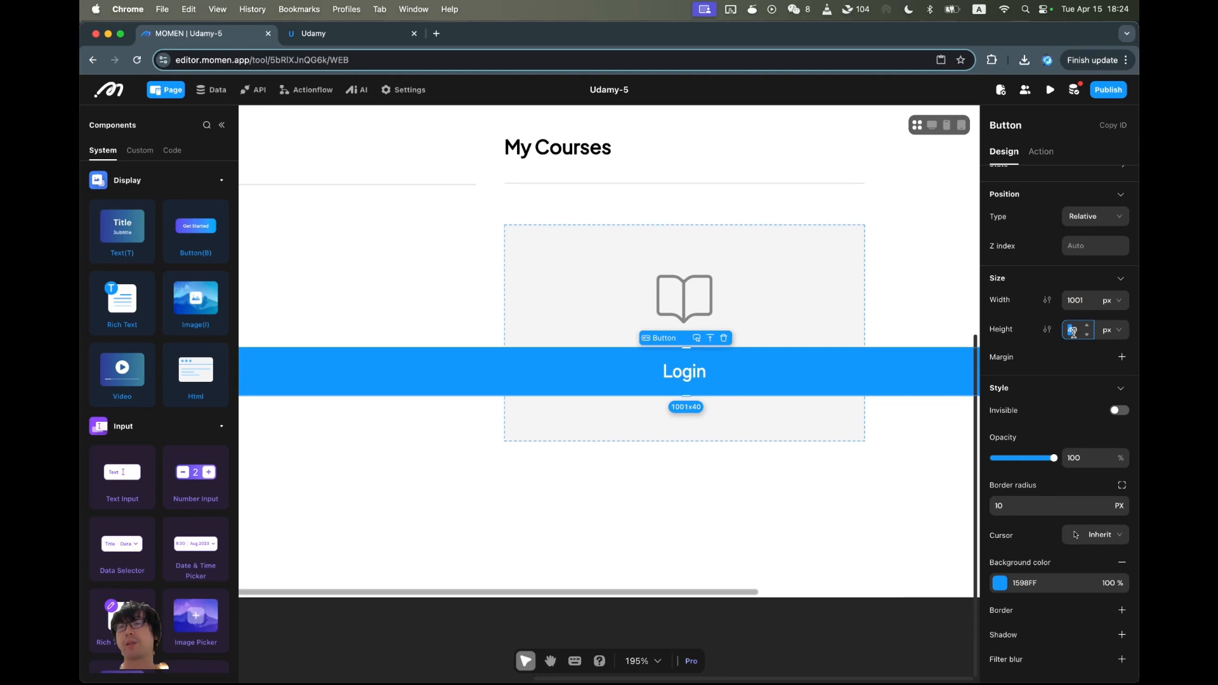
{"action": "left_click", "coordinate": [1119, 305]}
{"action": "left_click", "coordinate": [1076, 300]}
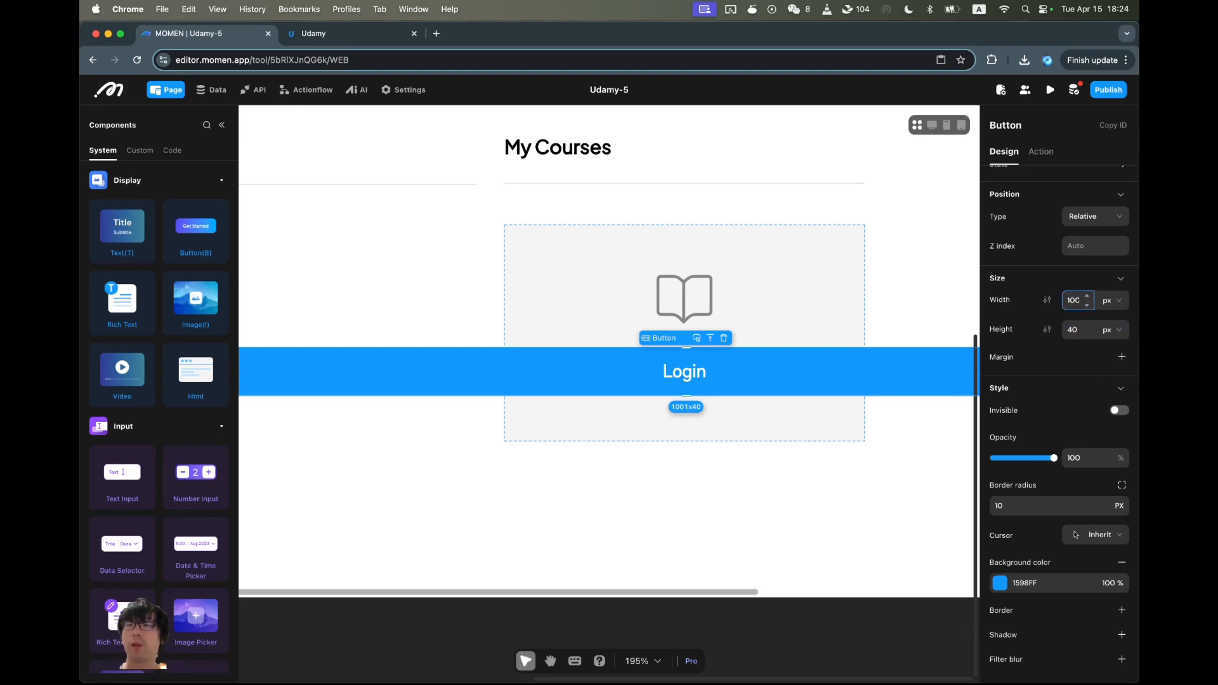
{"action": "left_click", "coordinate": [1065, 377]}
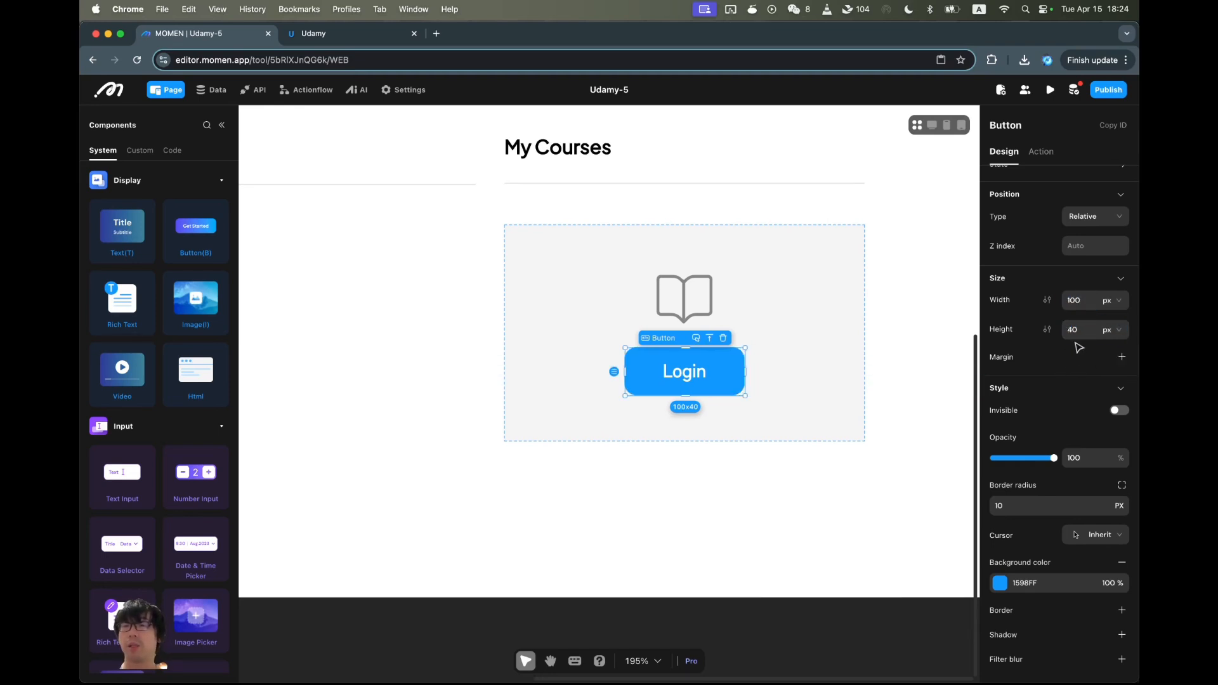
{"action": "left_click", "coordinate": [1075, 329]}
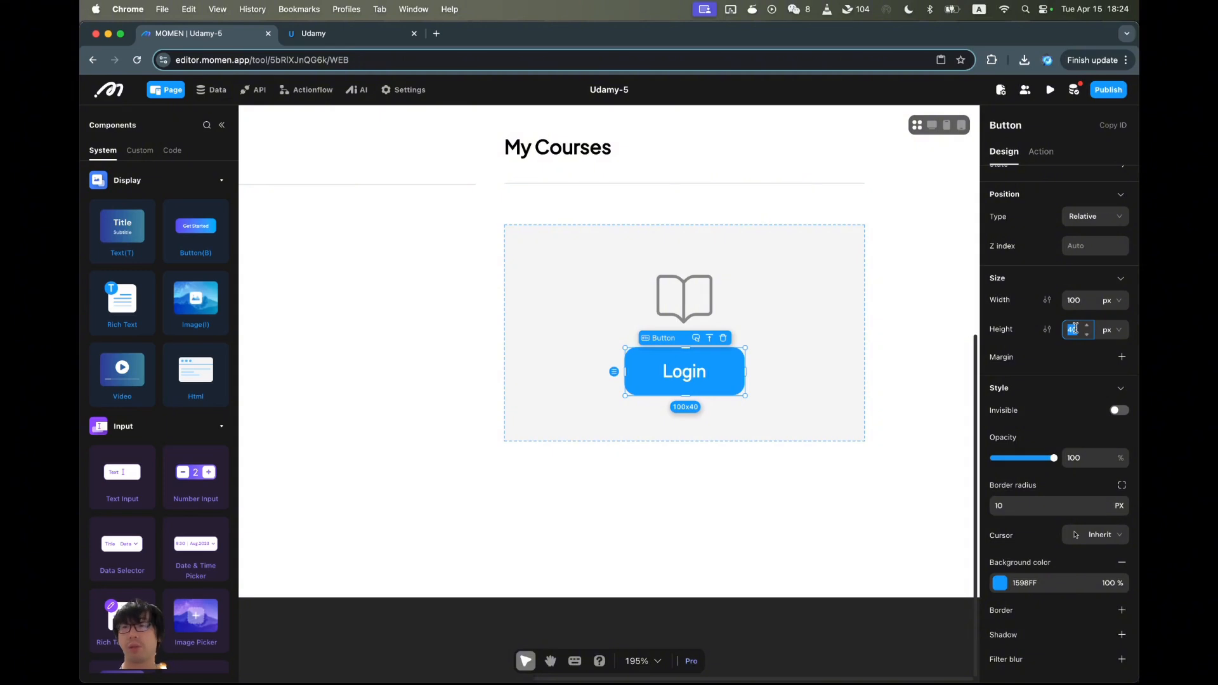
{"action": "type", "text": "34"}
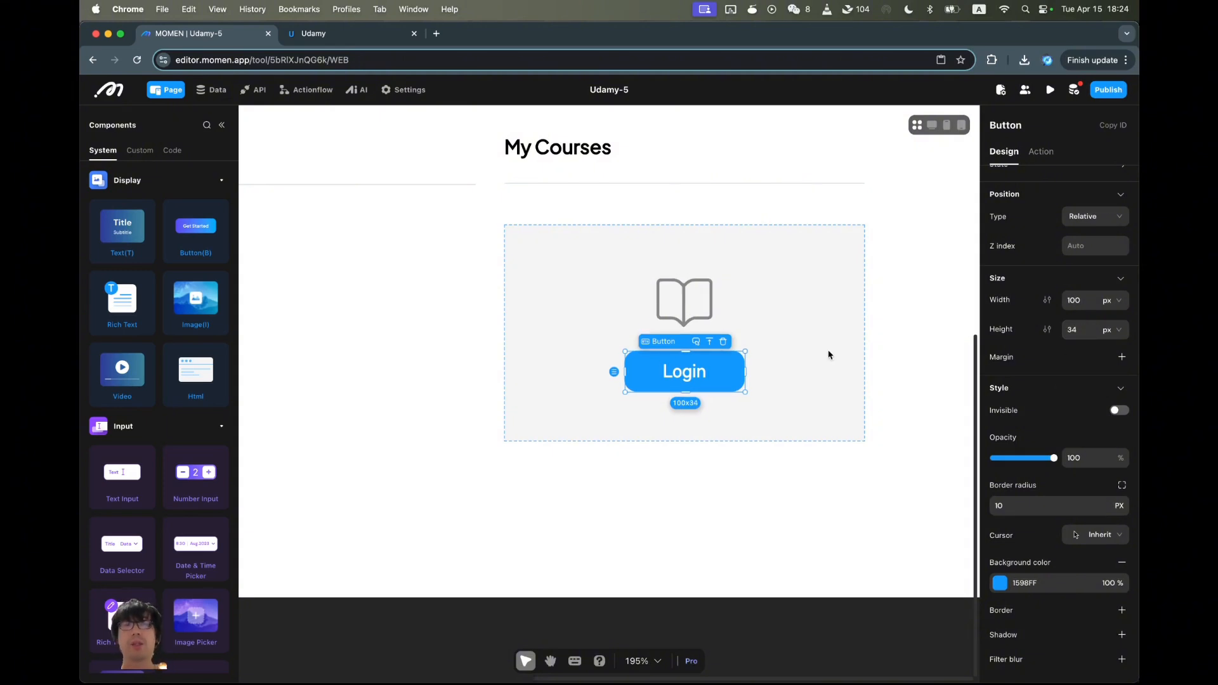
{"action": "left_click", "coordinate": [828, 354]}
{"action": "scroll", "coordinate": [1015, 562], "scroll_direction": "down", "scroll_amount": 5}
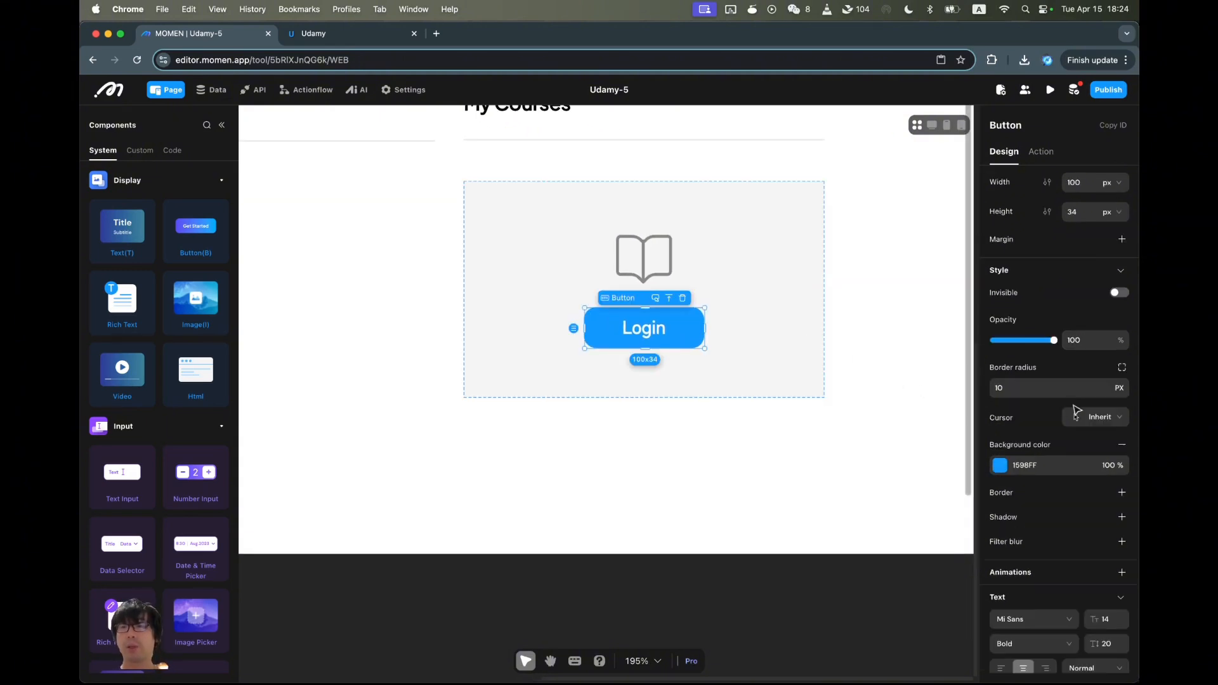
{"action": "left_click", "coordinate": [1001, 342]}
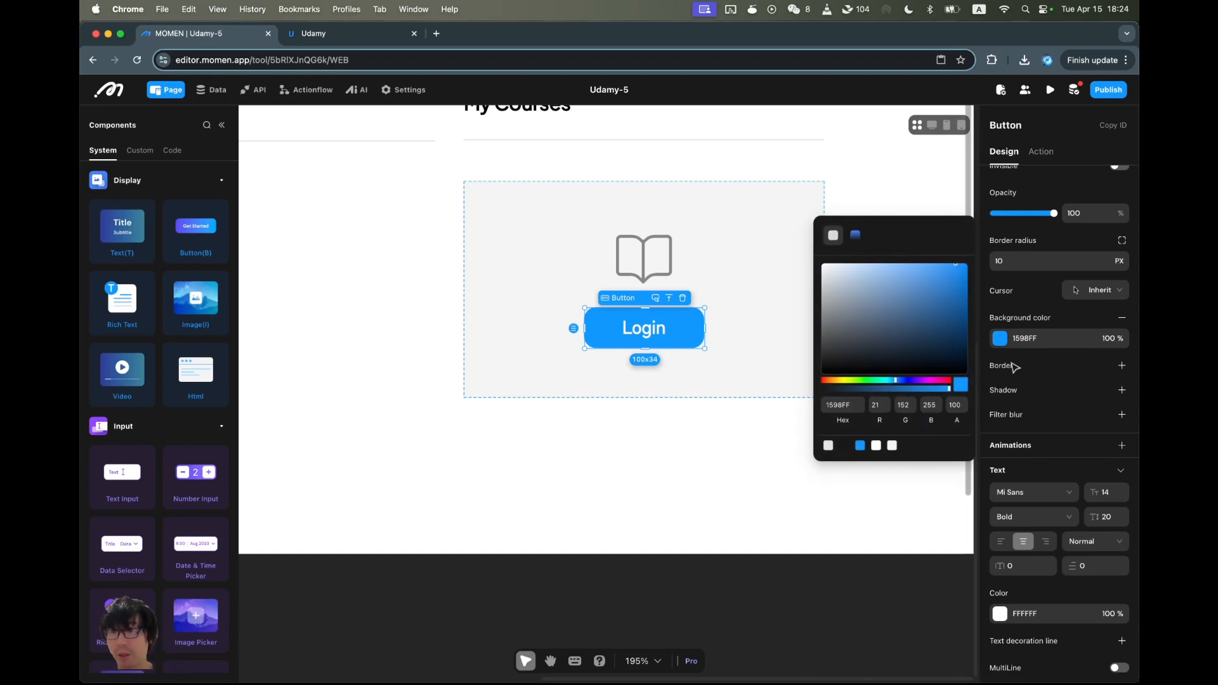
Remove the Login button's blue fill and make its label dark 18181B in Plus Jakarta Sans.
{"action": "left_click", "coordinate": [1123, 319]}
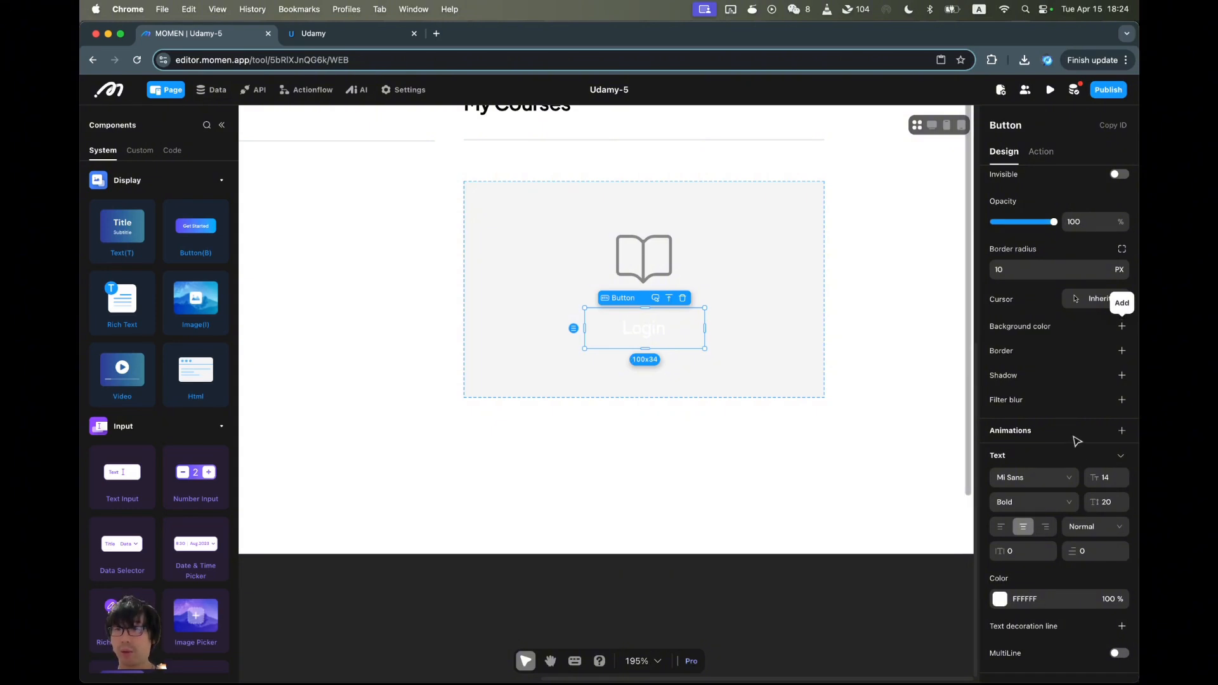
{"action": "left_click", "coordinate": [999, 600]}
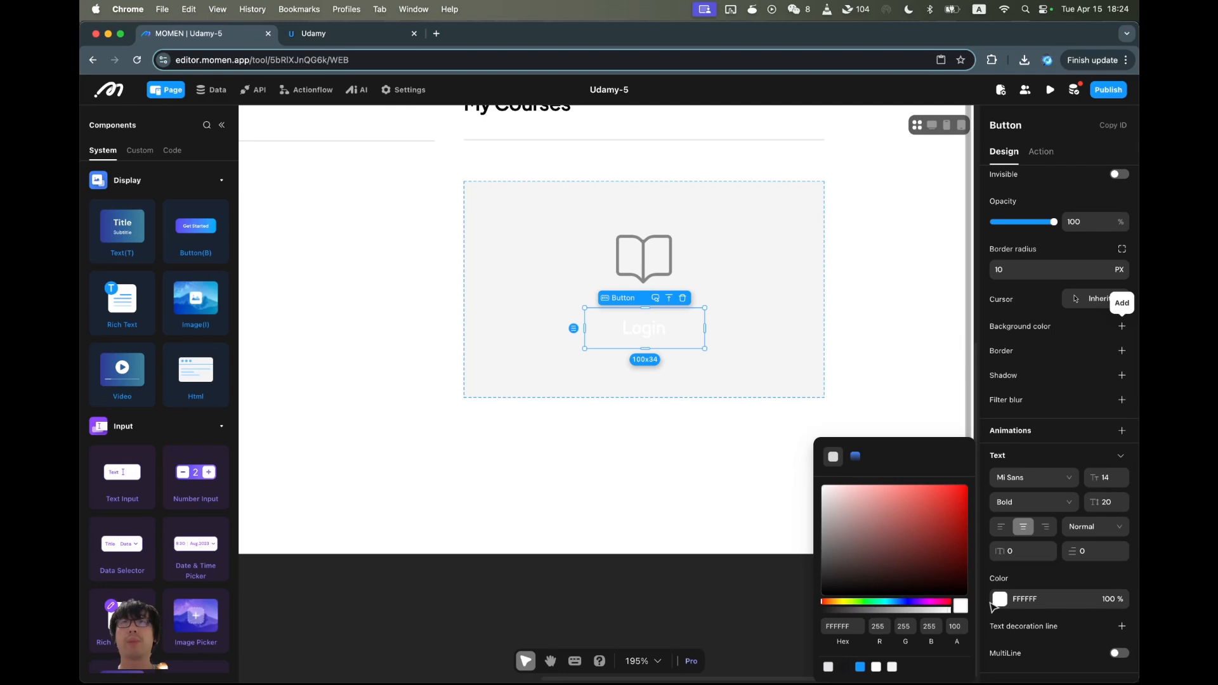
{"action": "left_click", "coordinate": [842, 669]}
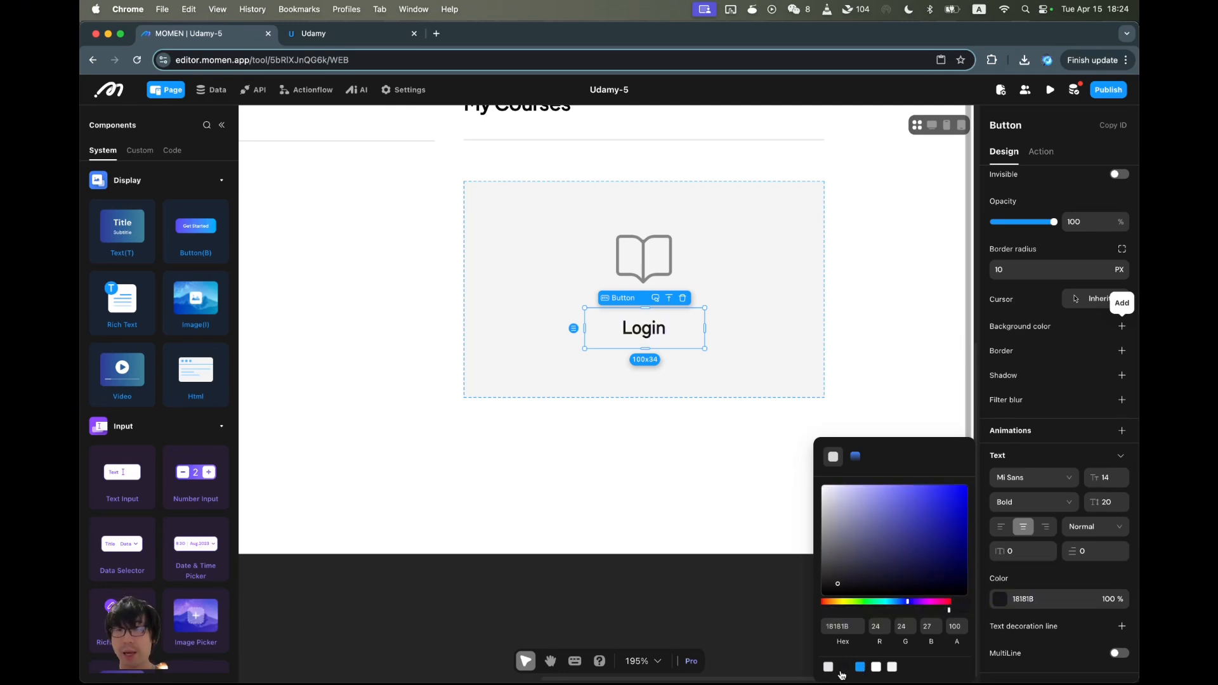
{"action": "left_click", "coordinate": [1030, 578]}
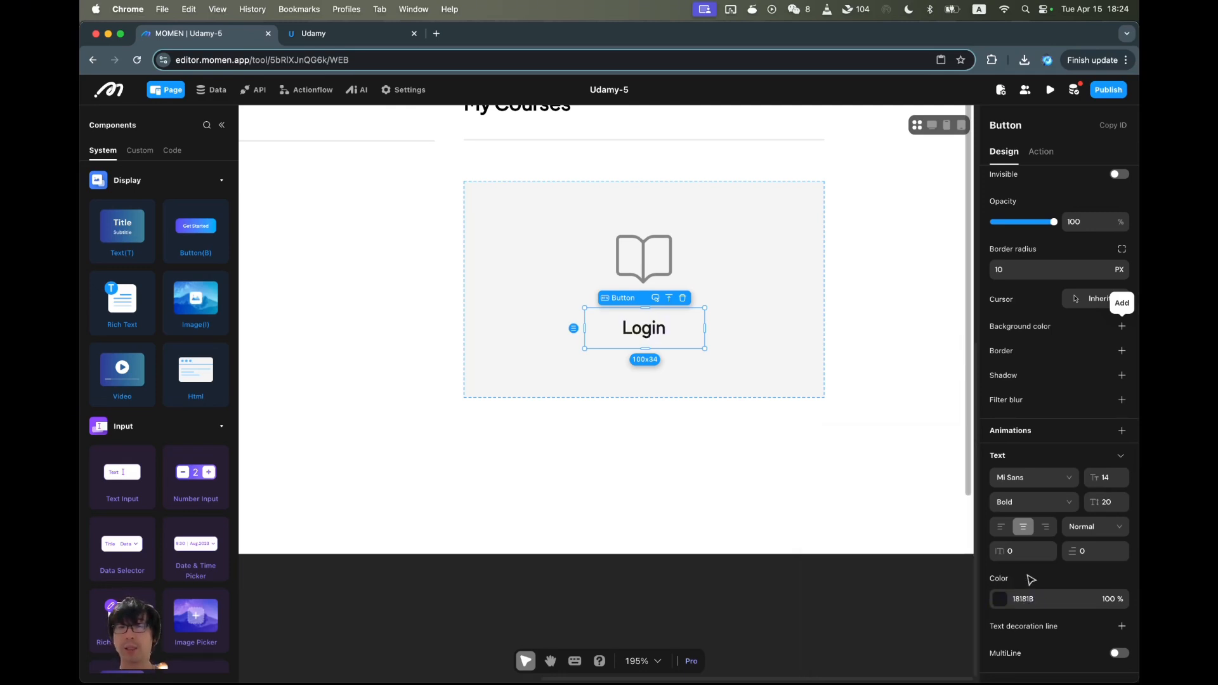
{"action": "left_click", "coordinate": [1056, 473]}
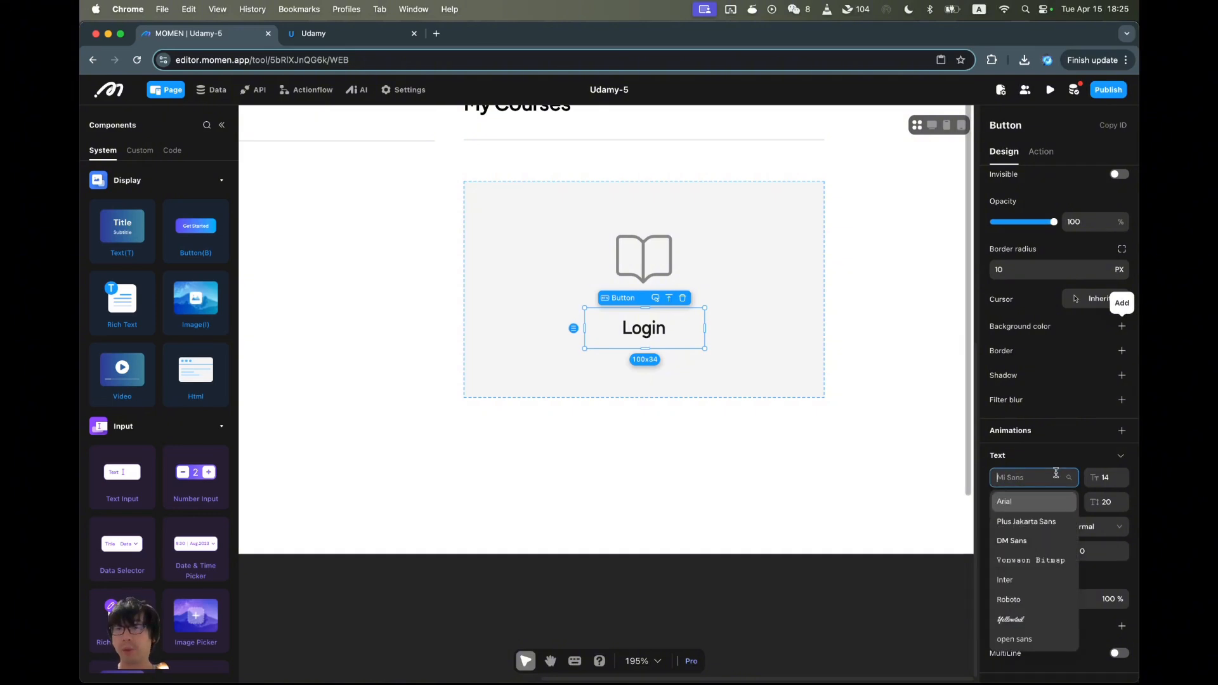
{"action": "left_click", "coordinate": [1027, 522]}
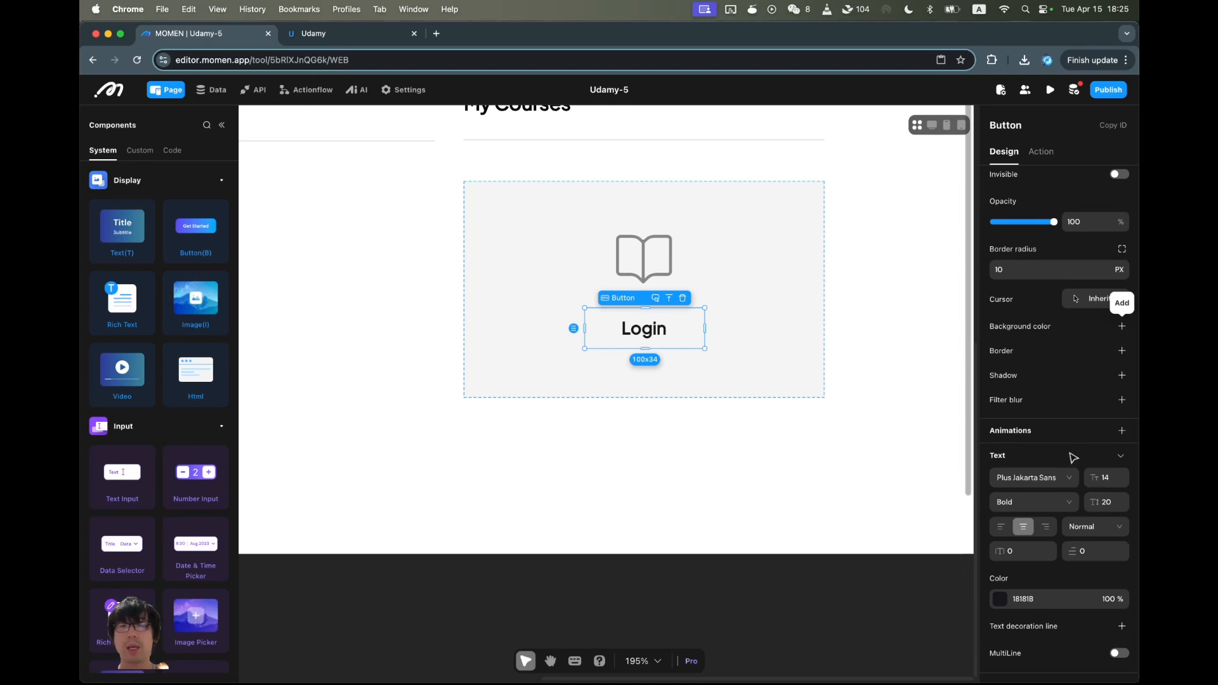
Add a dark 18181B border around the Login button.
{"action": "left_click", "coordinate": [850, 449]}
{"action": "left_click", "coordinate": [690, 331]}
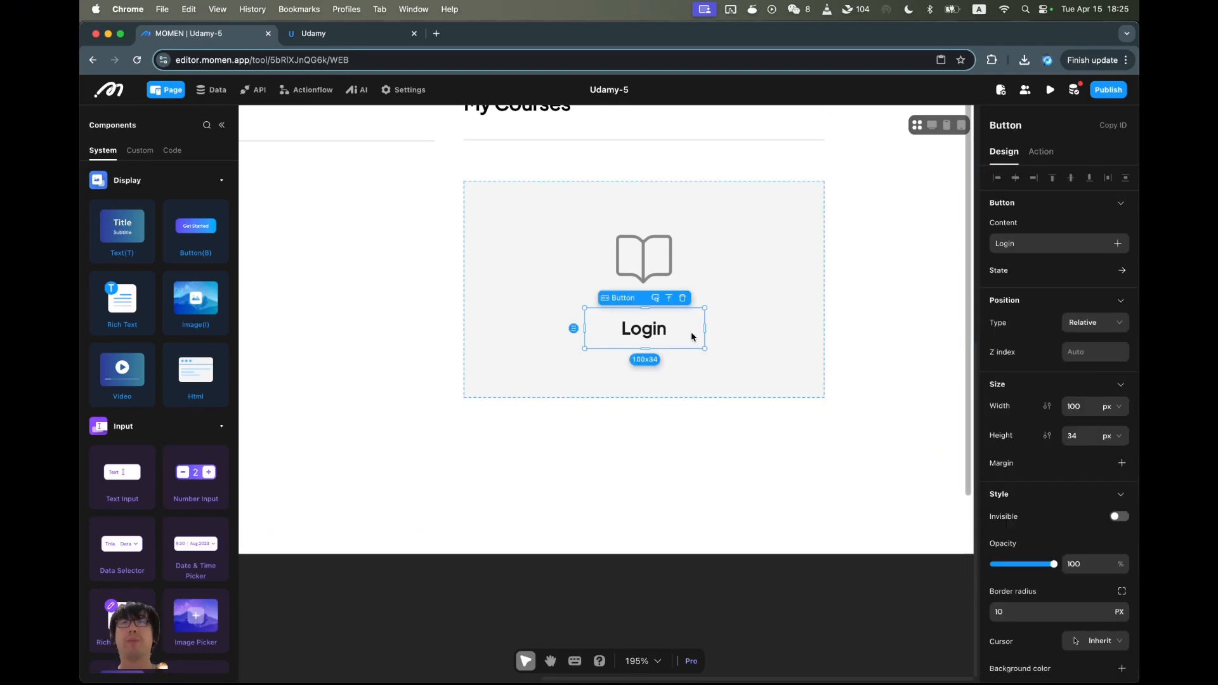
{"action": "scroll", "coordinate": [1091, 564], "scroll_direction": "down", "scroll_amount": 3}
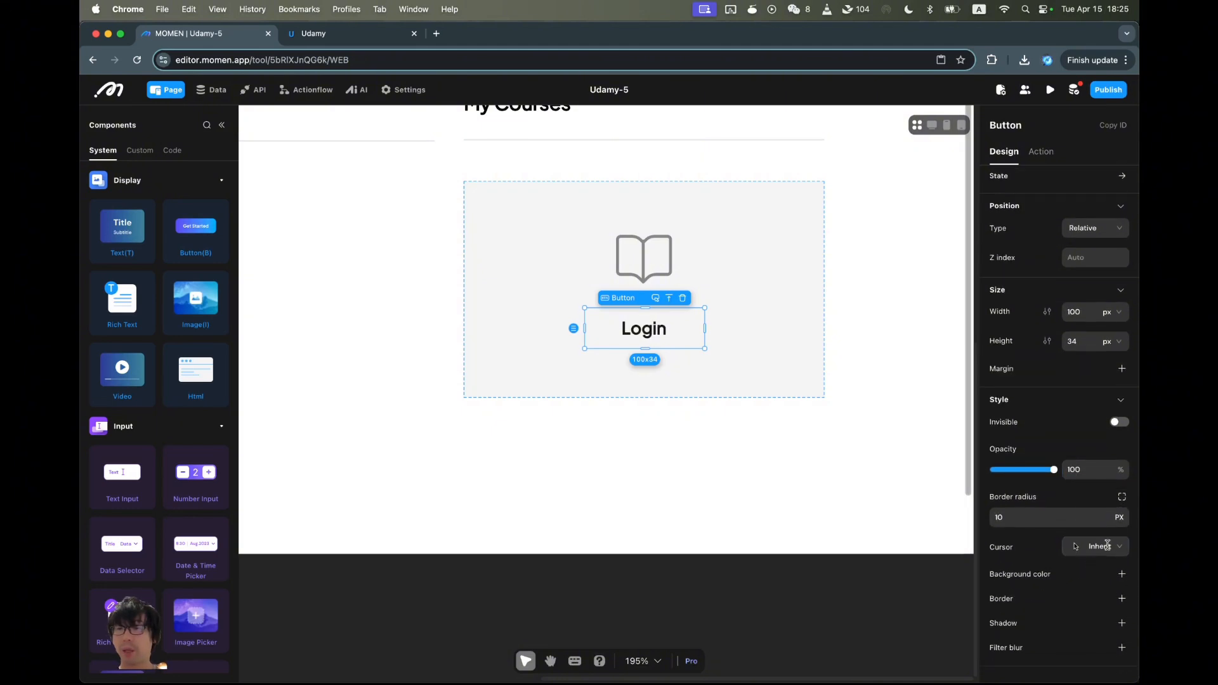
{"action": "left_click", "coordinate": [1122, 598]}
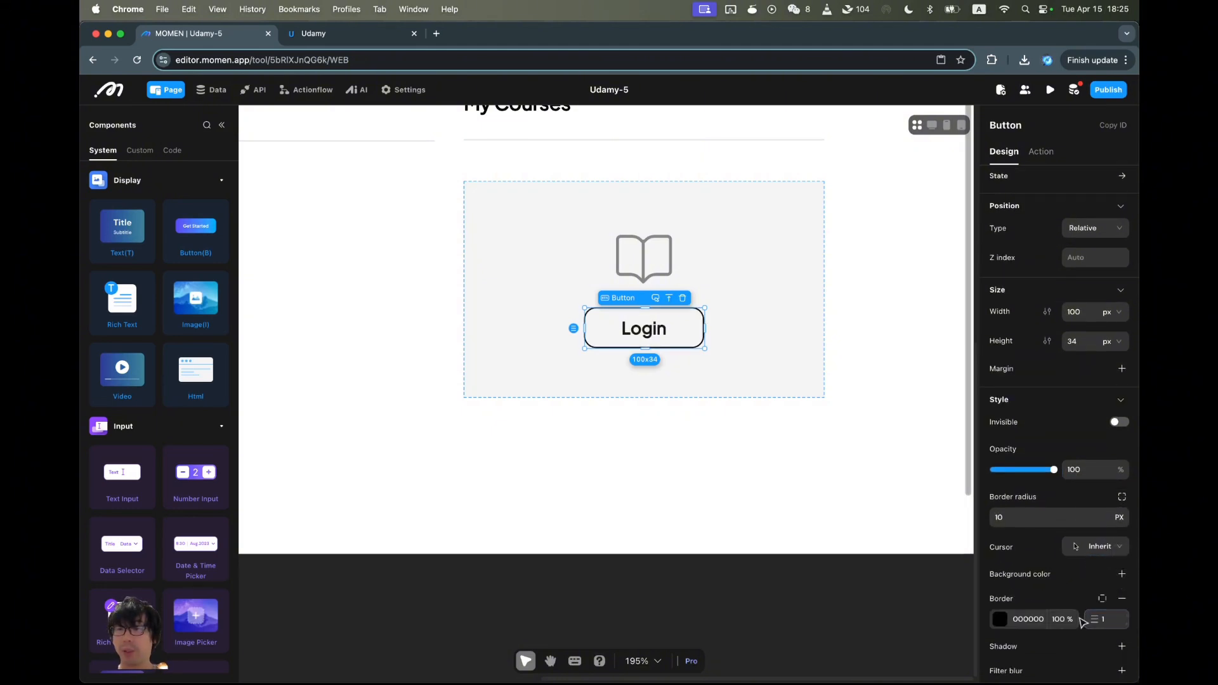
{"action": "left_click", "coordinate": [999, 619]}
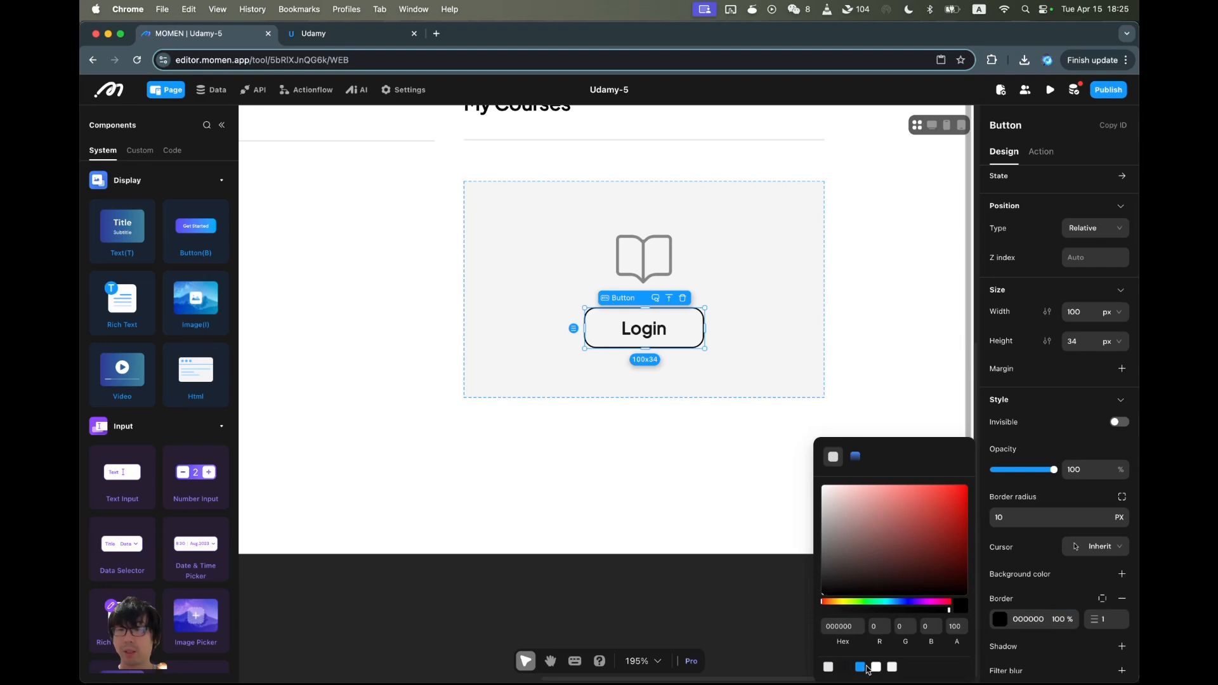
{"action": "left_click", "coordinate": [847, 670]}
{"action": "left_click", "coordinate": [1053, 662]}
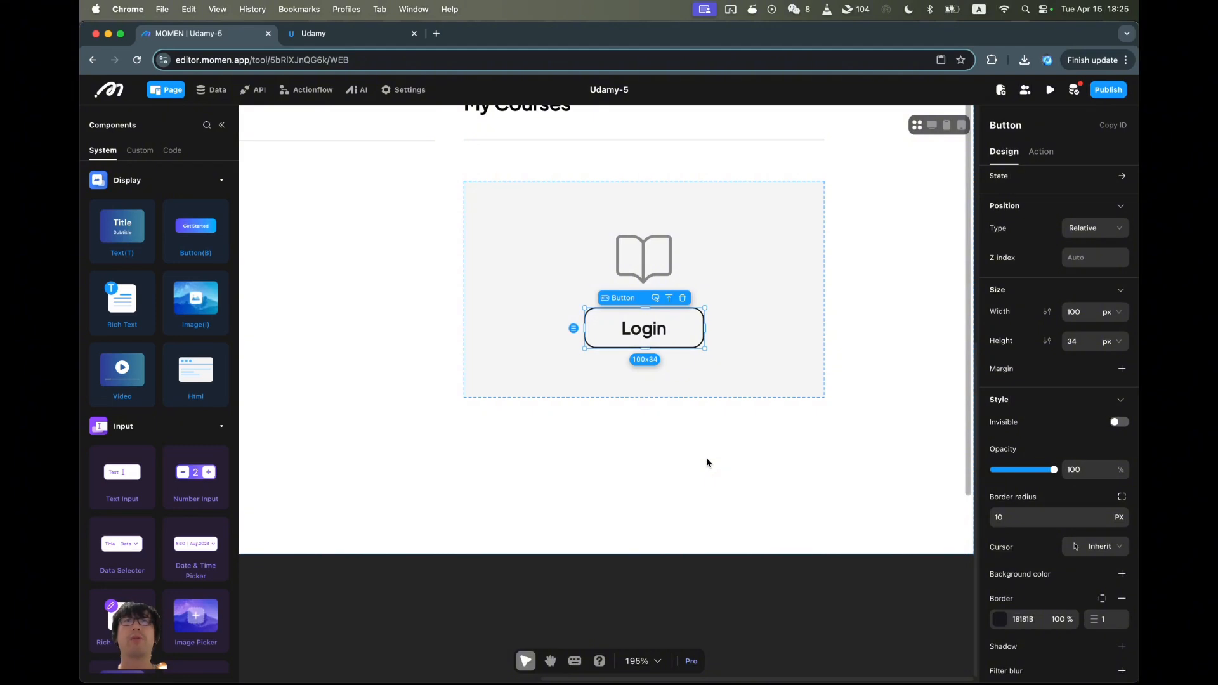
{"action": "left_click", "coordinate": [784, 469]}
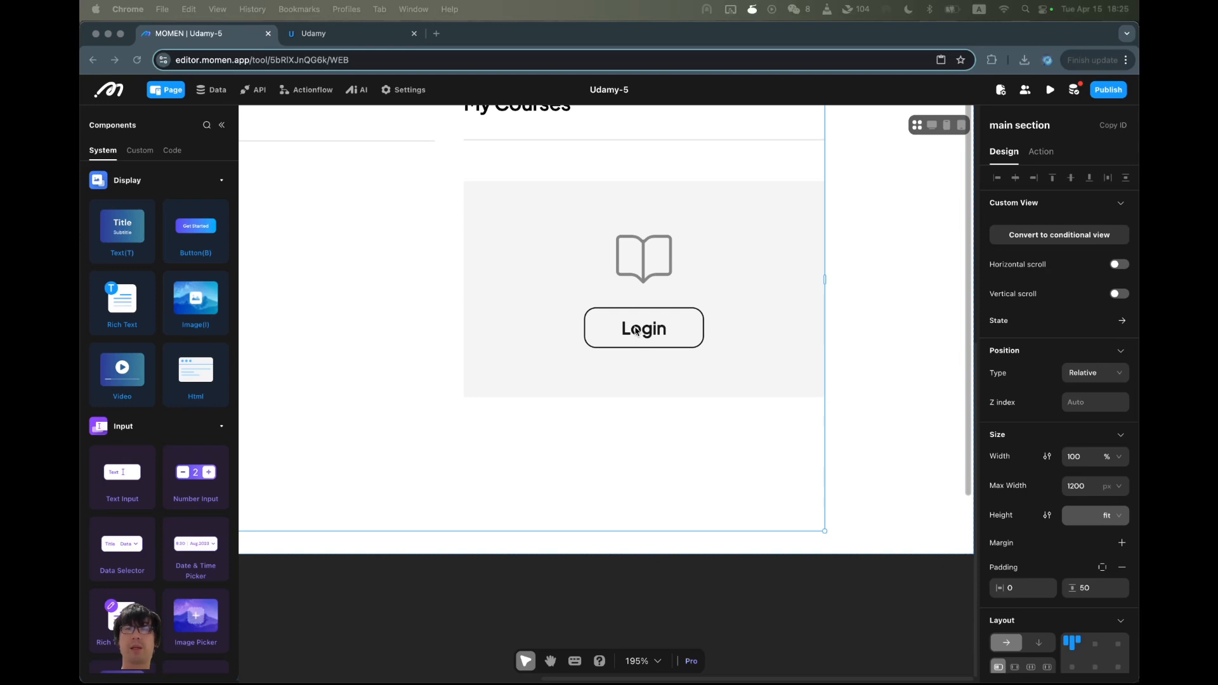
Select the Login button inside the My Courses card.
{"action": "left_click", "coordinate": [528, 278]}
{"action": "scroll", "coordinate": [433, 277], "scroll_direction": "up", "scroll_amount": 3}
{"action": "scroll", "coordinate": [434, 278], "scroll_direction": "down", "scroll_amount": 5}
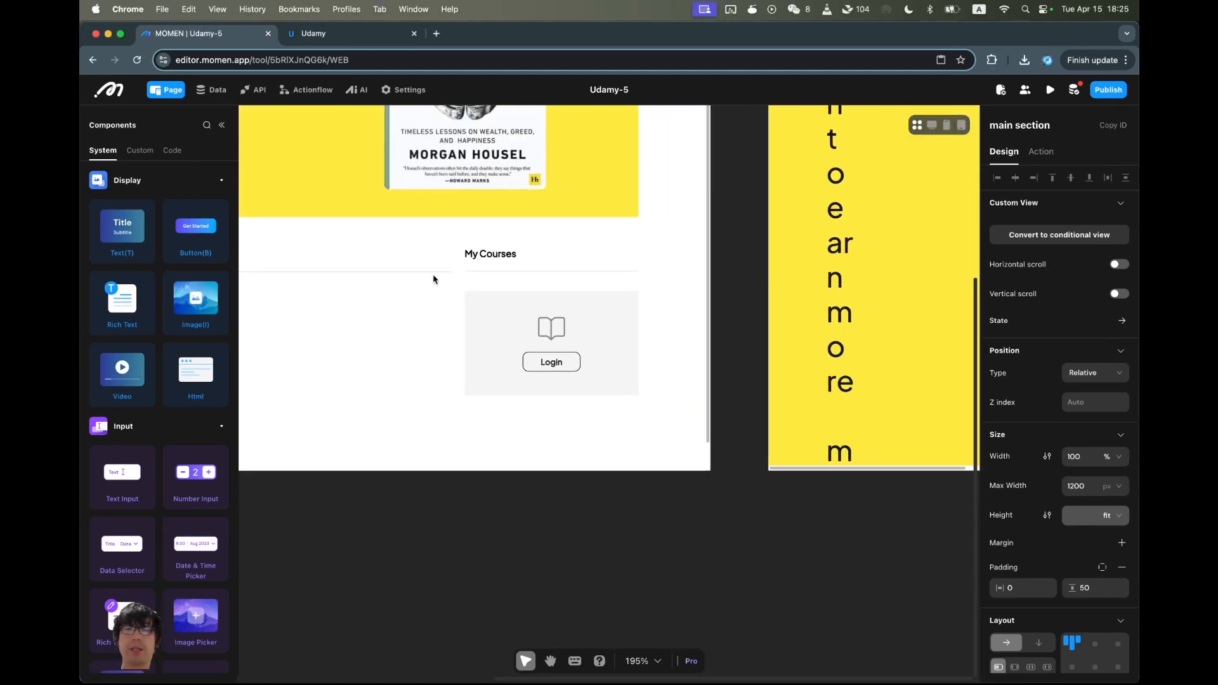
{"action": "scroll", "coordinate": [435, 278], "scroll_direction": "down", "scroll_amount": 4}
{"action": "scroll", "coordinate": [435, 278], "scroll_direction": "up", "scroll_amount": 5}
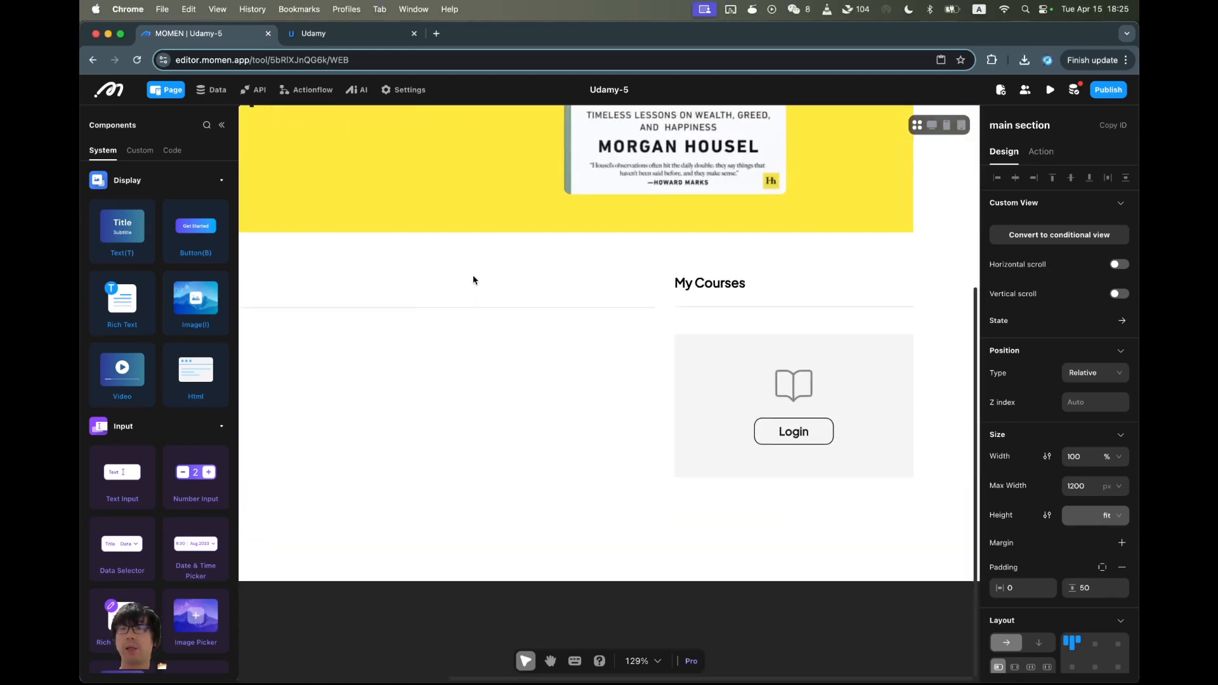
{"action": "left_click", "coordinate": [658, 388]}
{"action": "left_click", "coordinate": [625, 428]}
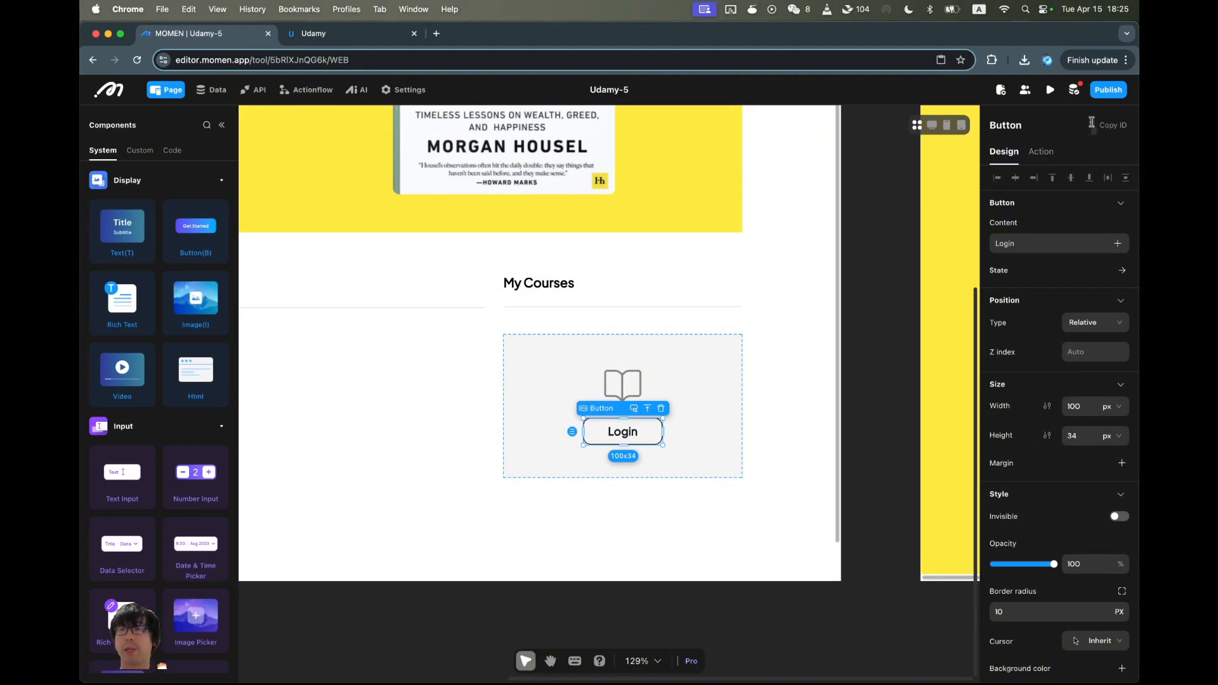
Open the page preview in its own tab to check the outlined Login button, then return to the editor.
{"action": "left_click", "coordinate": [1051, 97]}
{"action": "left_click", "coordinate": [1058, 134]}
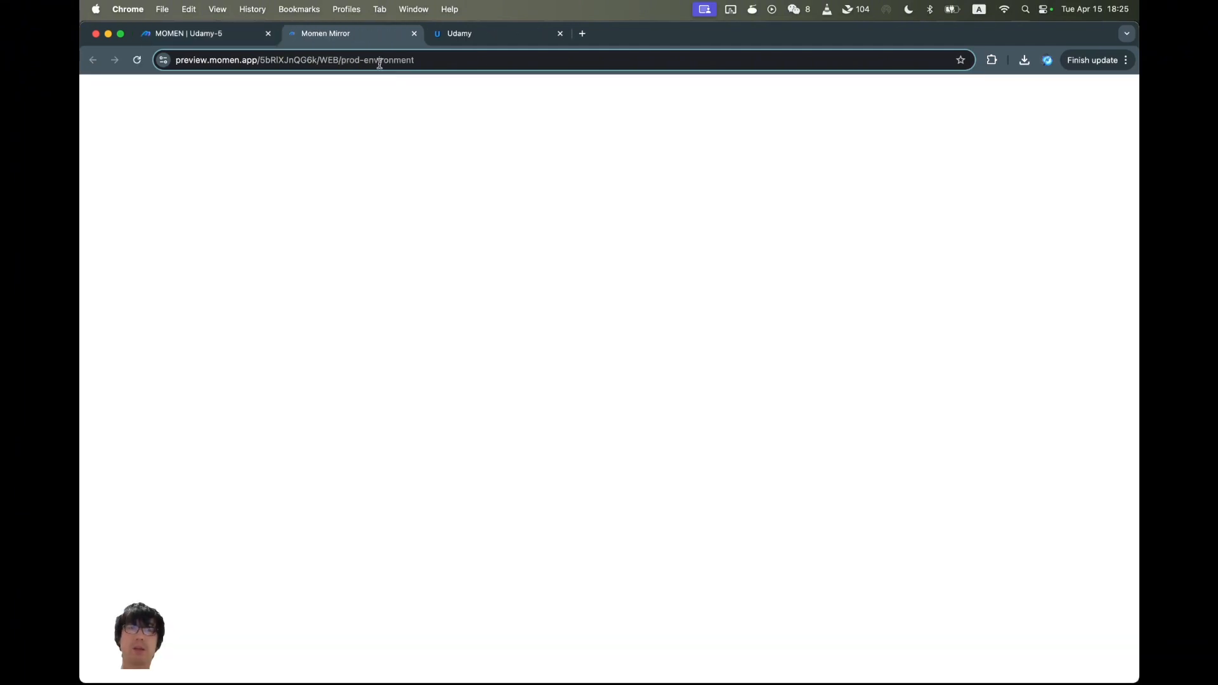
{"action": "left_click", "coordinate": [259, 40]}
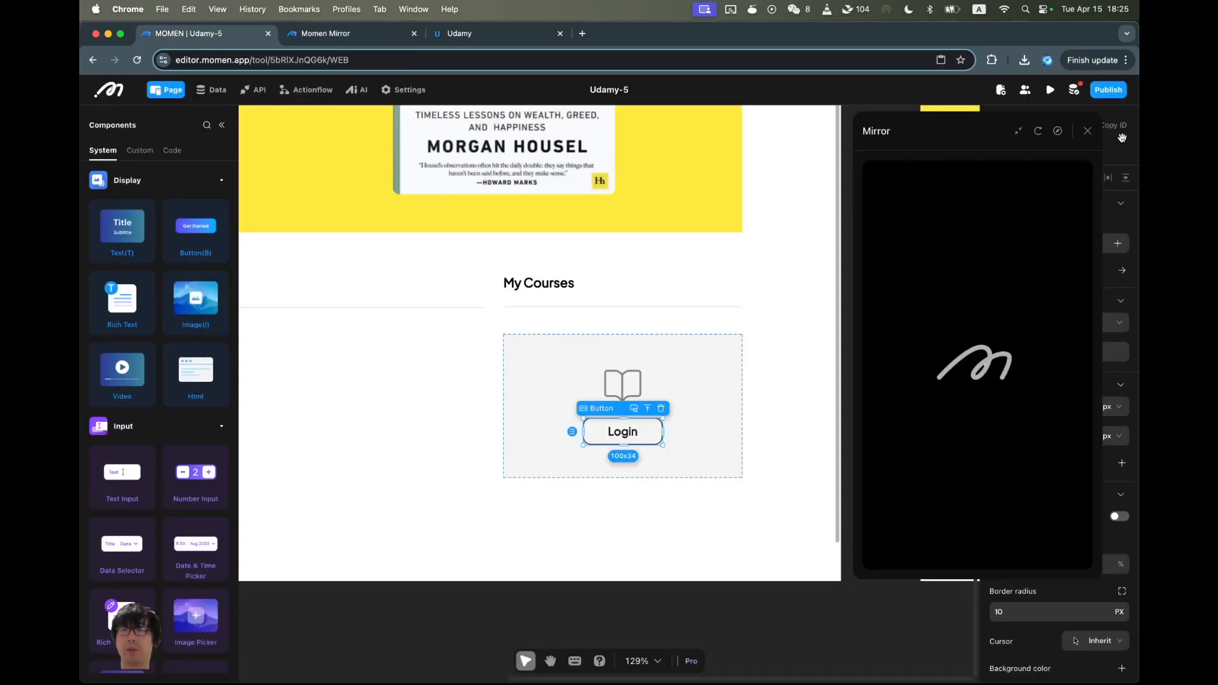
{"action": "left_click", "coordinate": [1087, 130]}
{"action": "left_click", "coordinate": [493, 262]}
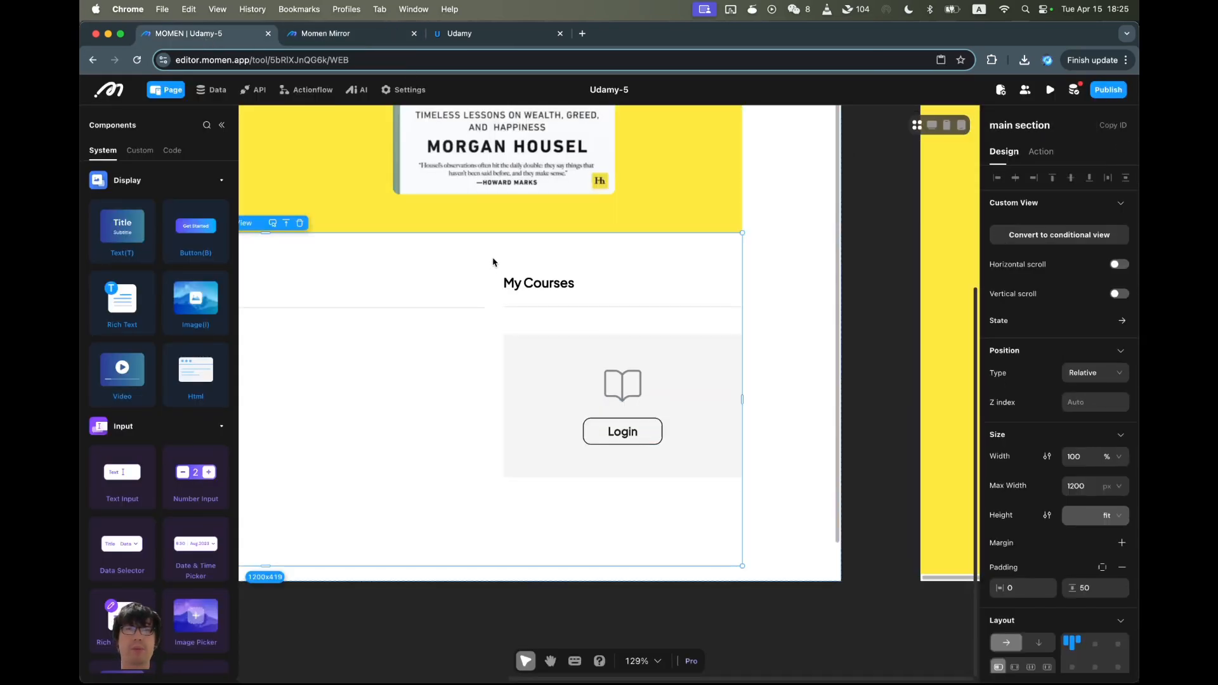
{"action": "left_click", "coordinate": [375, 35]}
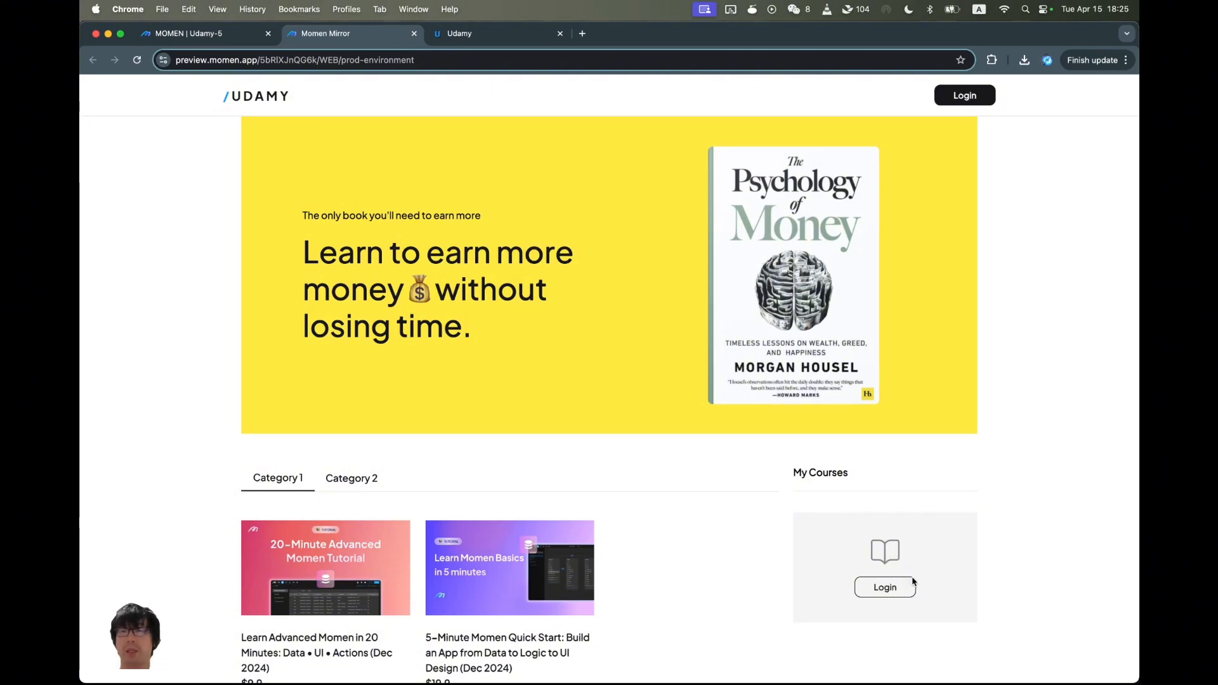
{"action": "left_click", "coordinate": [236, 39]}
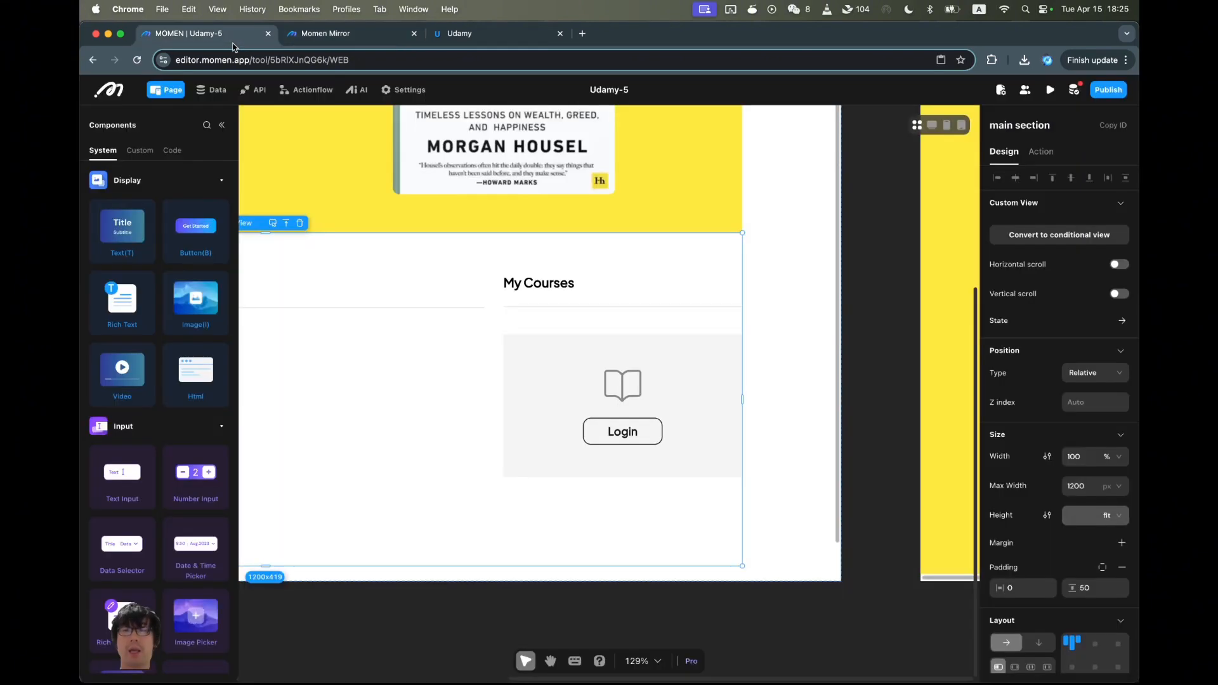
{"action": "left_click", "coordinate": [575, 495]}
Switch the My Courses conditional view to its empty case.
{"action": "left_click", "coordinate": [559, 382]}
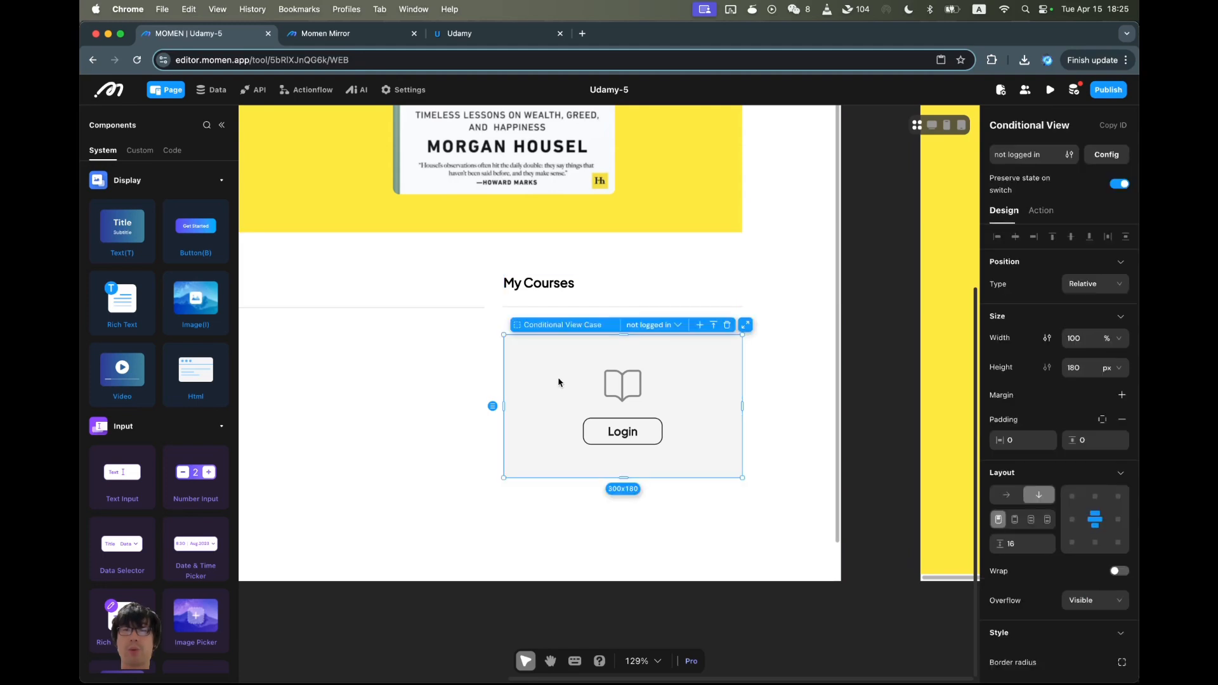
{"action": "left_click", "coordinate": [651, 331]}
{"action": "left_click", "coordinate": [611, 228]}
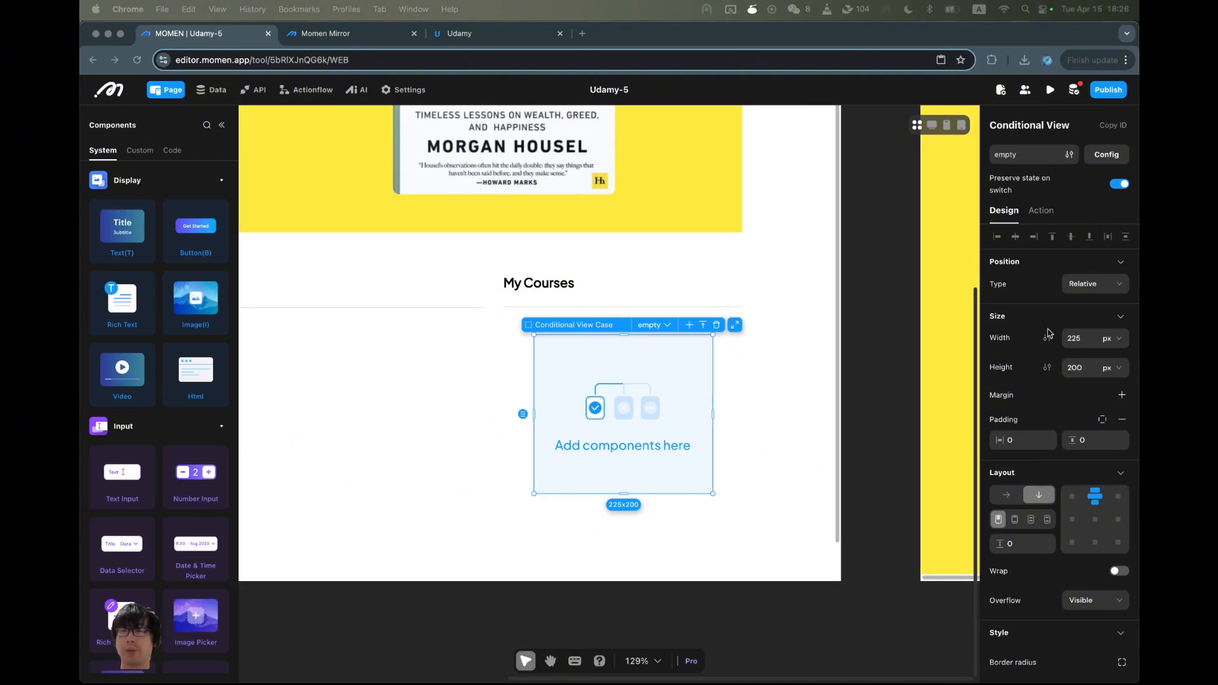
Give the empty case a 300 px width and 180 px height.
{"action": "left_click", "coordinate": [1072, 338]}
{"action": "double_click", "coordinate": [1072, 338]}
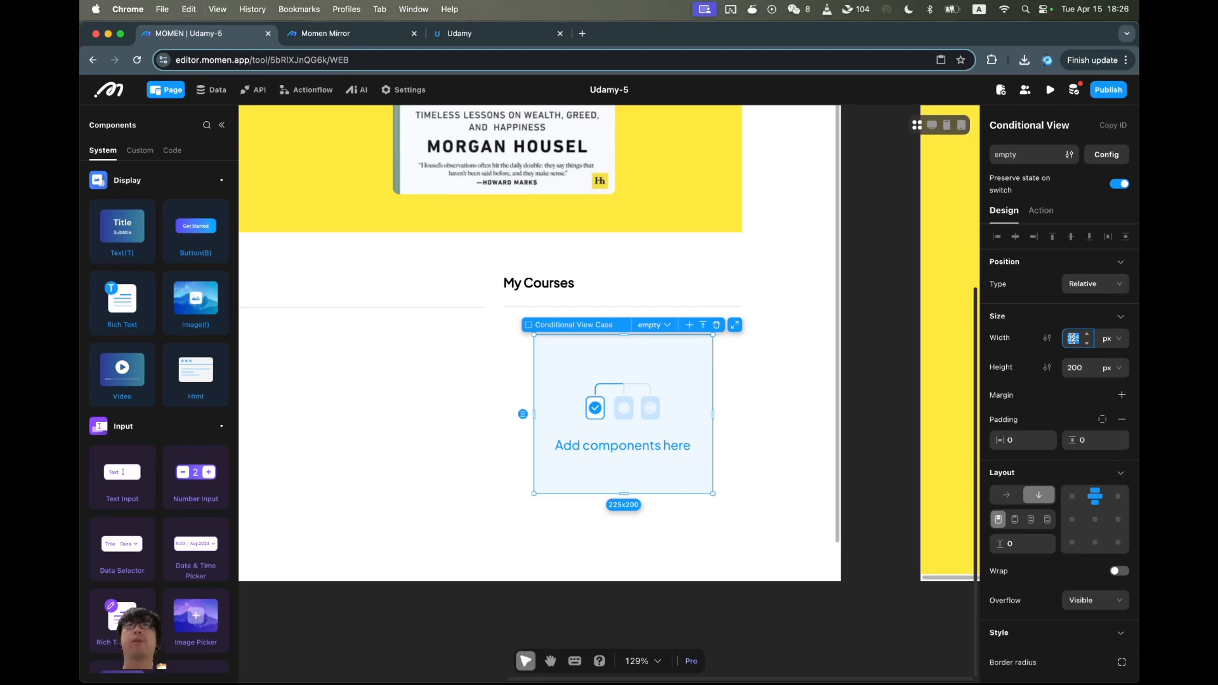
{"action": "type", "text": "30"}
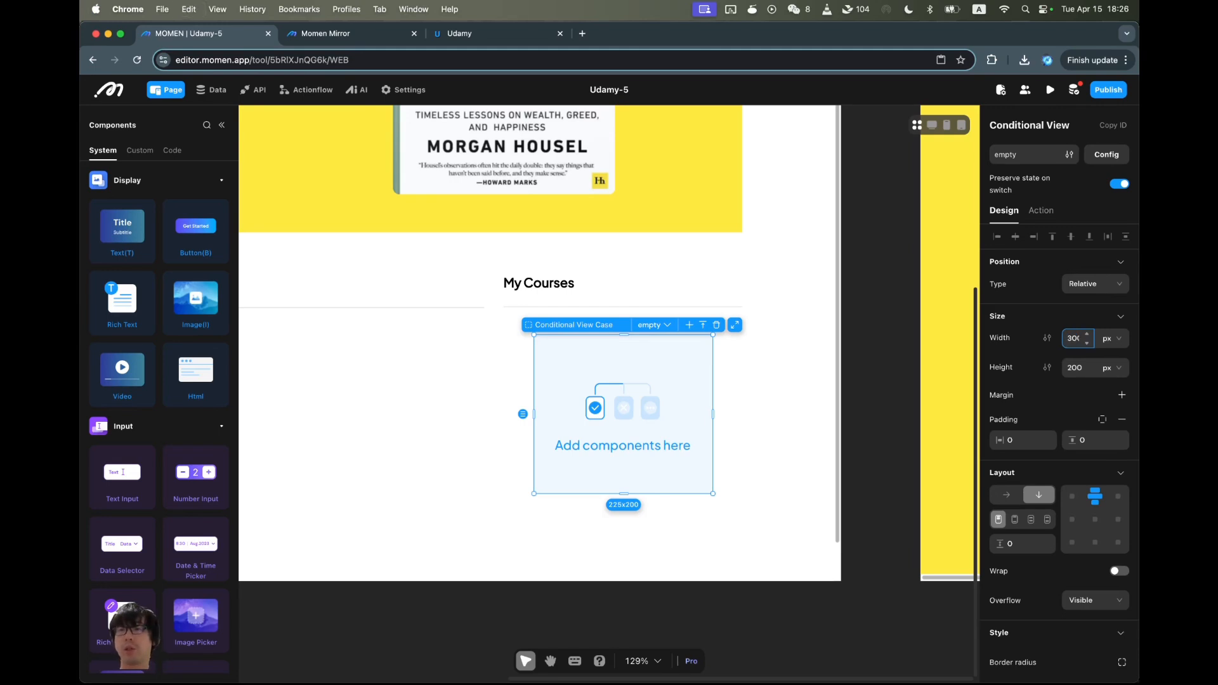
{"action": "type", "text": "0"}
{"action": "key", "text": "Return"}
{"action": "double_click", "coordinate": [1075, 370]}
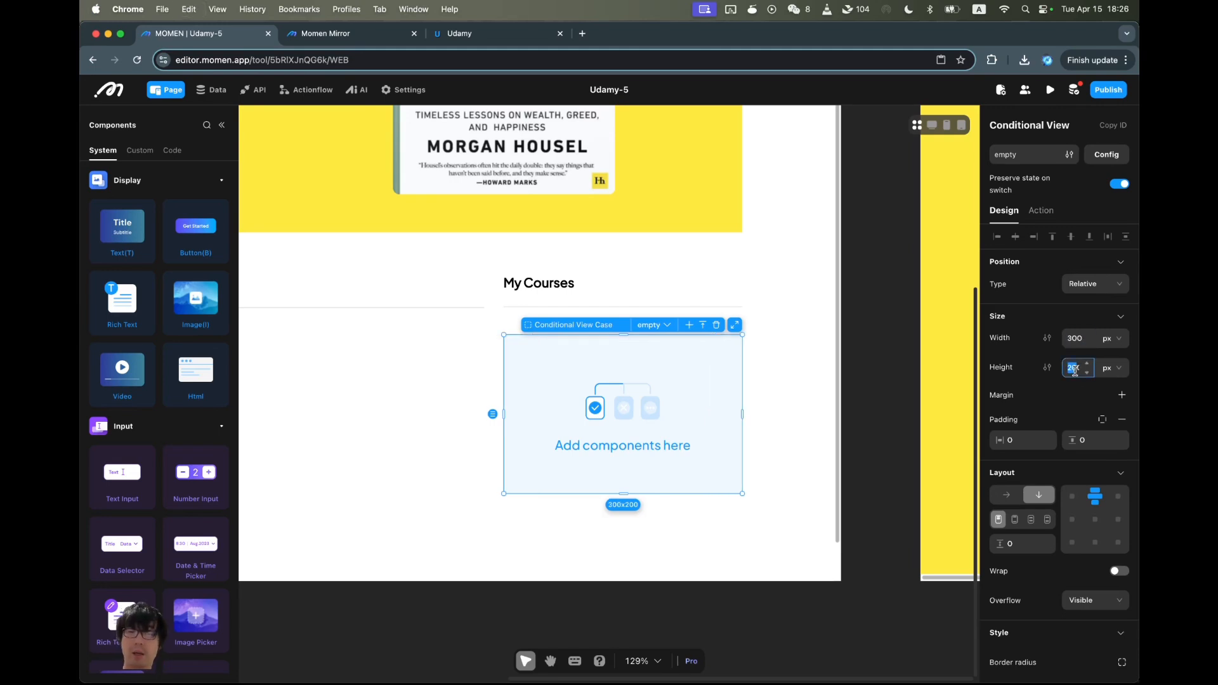
{"action": "type", "text": "180"}
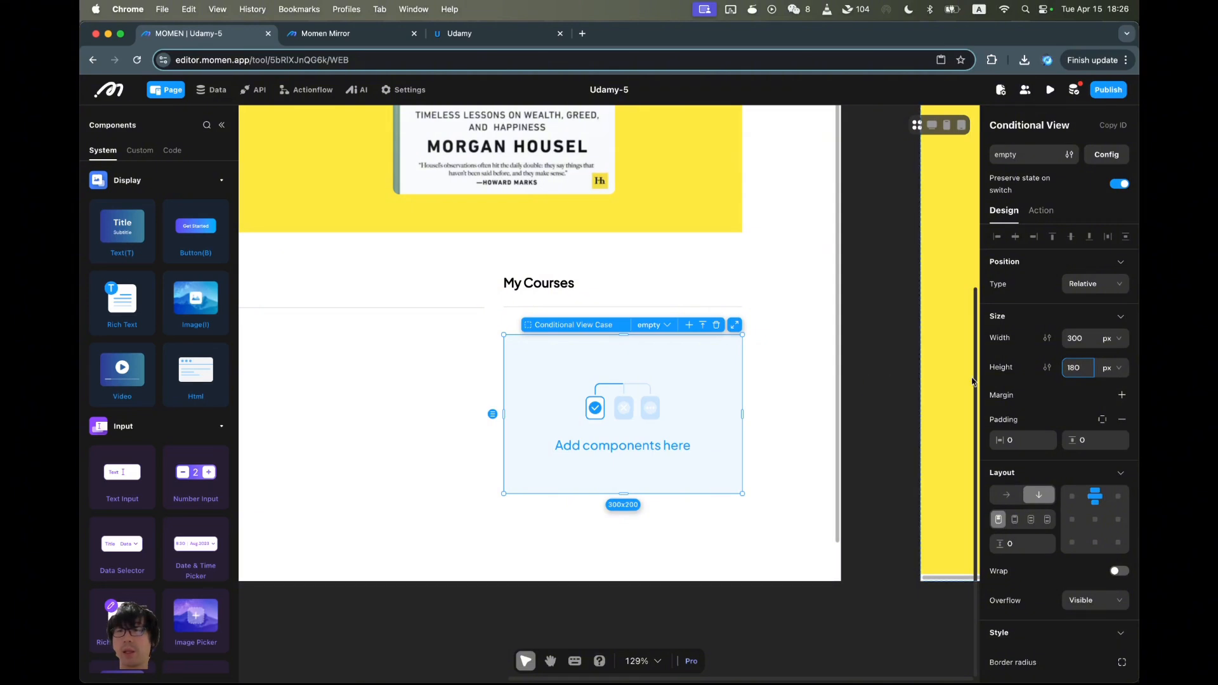
{"action": "key", "text": "Return"}
Change the empty case's width to 100 % and centre its contents.
{"action": "left_click", "coordinate": [778, 379]}
{"action": "left_click", "coordinate": [701, 336]}
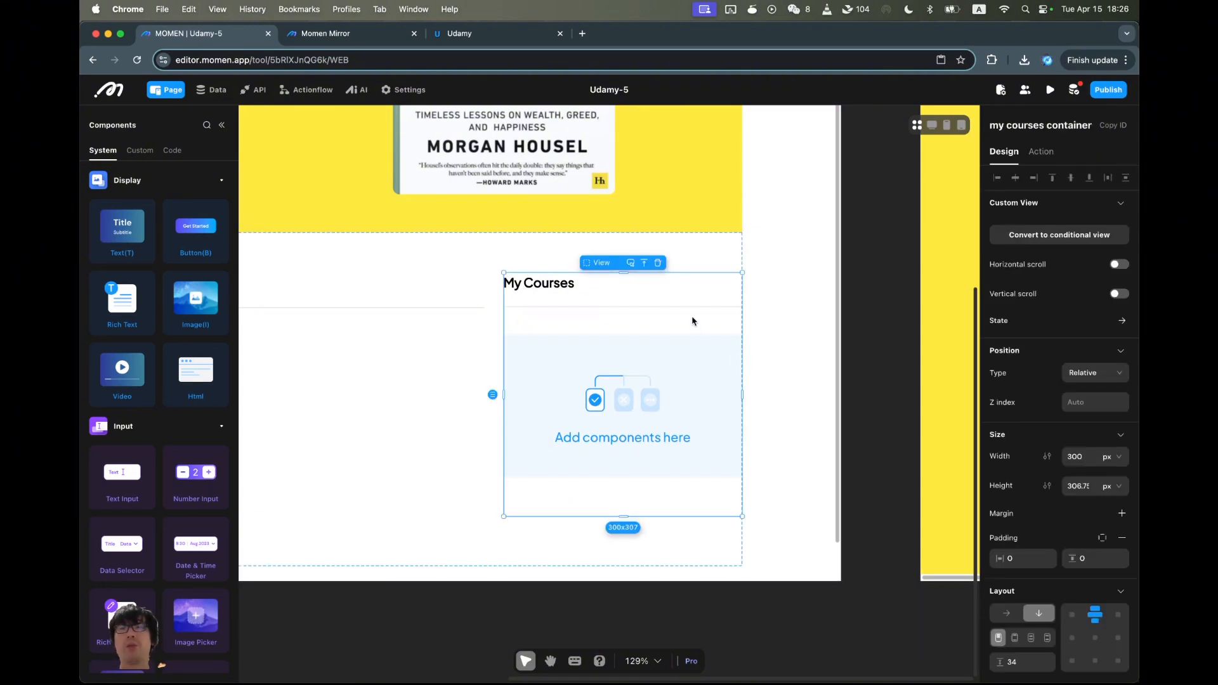
{"action": "left_click", "coordinate": [668, 406]}
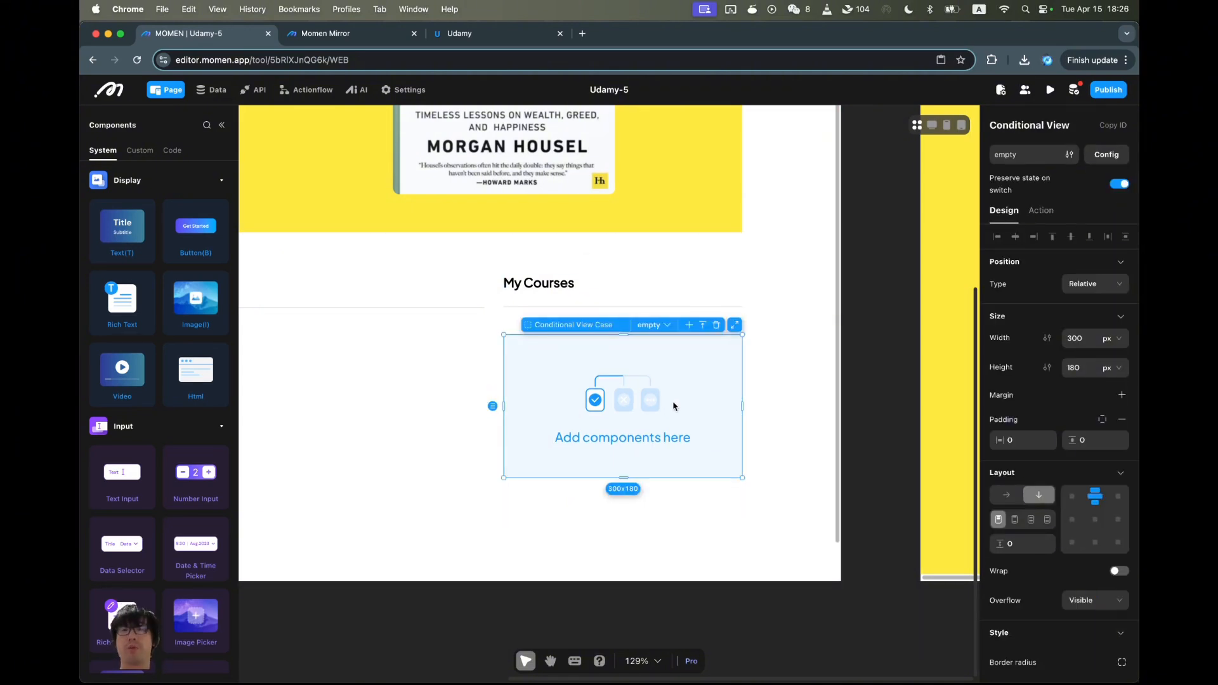
{"action": "left_click", "coordinate": [1120, 341]}
{"action": "left_click", "coordinate": [1104, 380]}
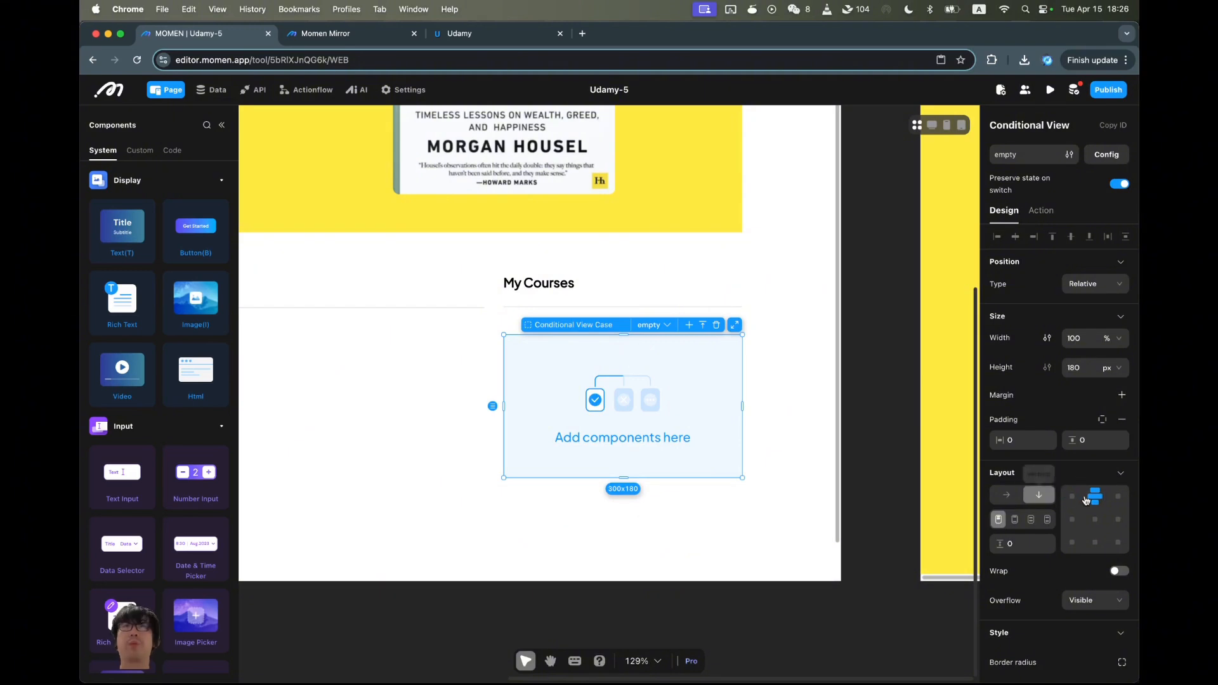
{"action": "left_click", "coordinate": [1093, 522]}
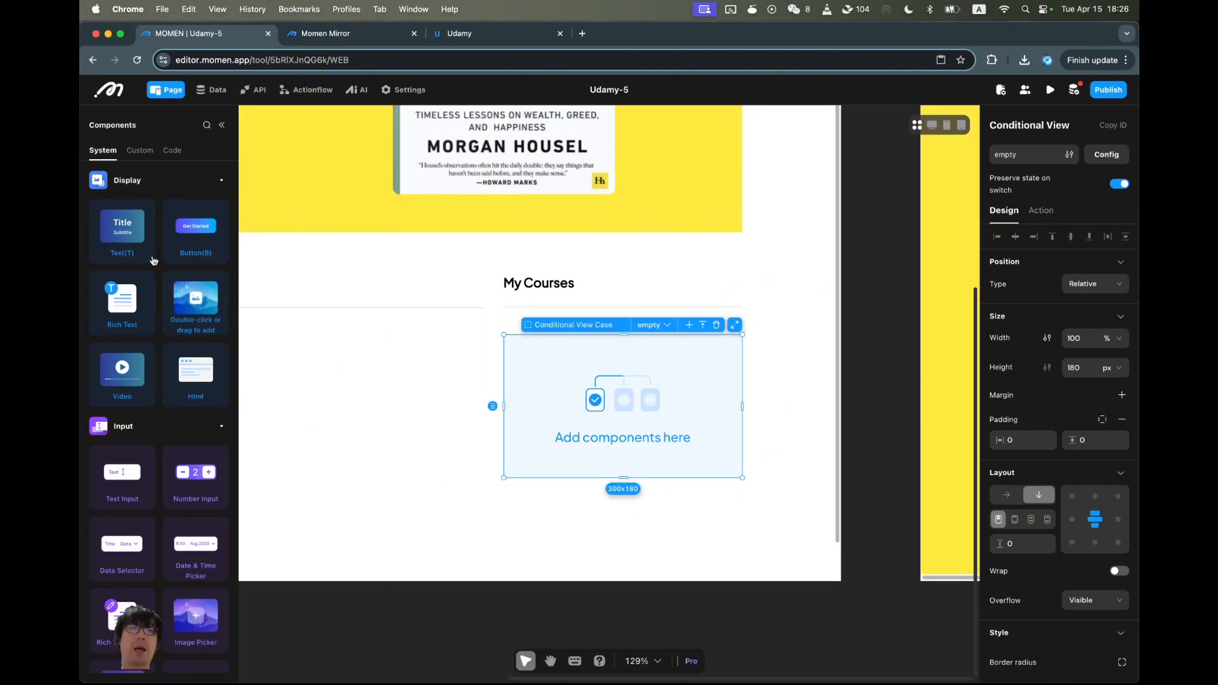
Place an Image in the empty case and size it 48 × 48 px.
{"action": "left_click_drag", "start_coordinate": [195, 298], "coordinate": [638, 391]}
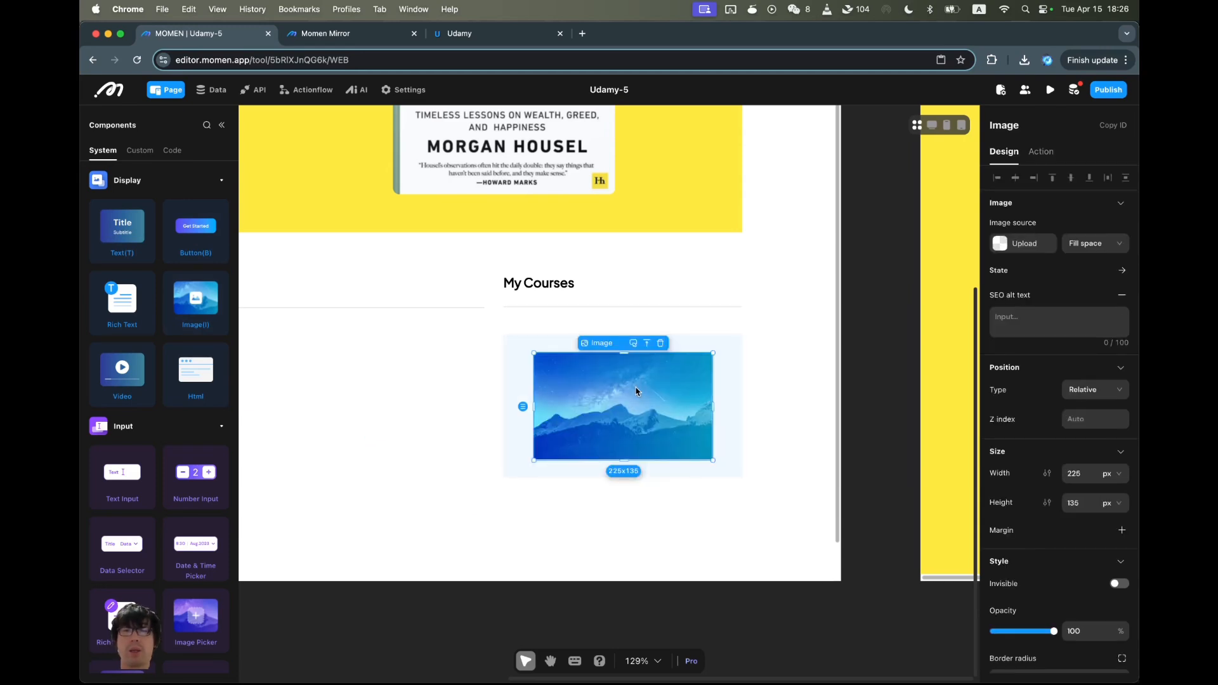
{"action": "double_click", "coordinate": [1076, 473]}
{"action": "type", "text": "48"}
{"action": "double_click", "coordinate": [1076, 503]}
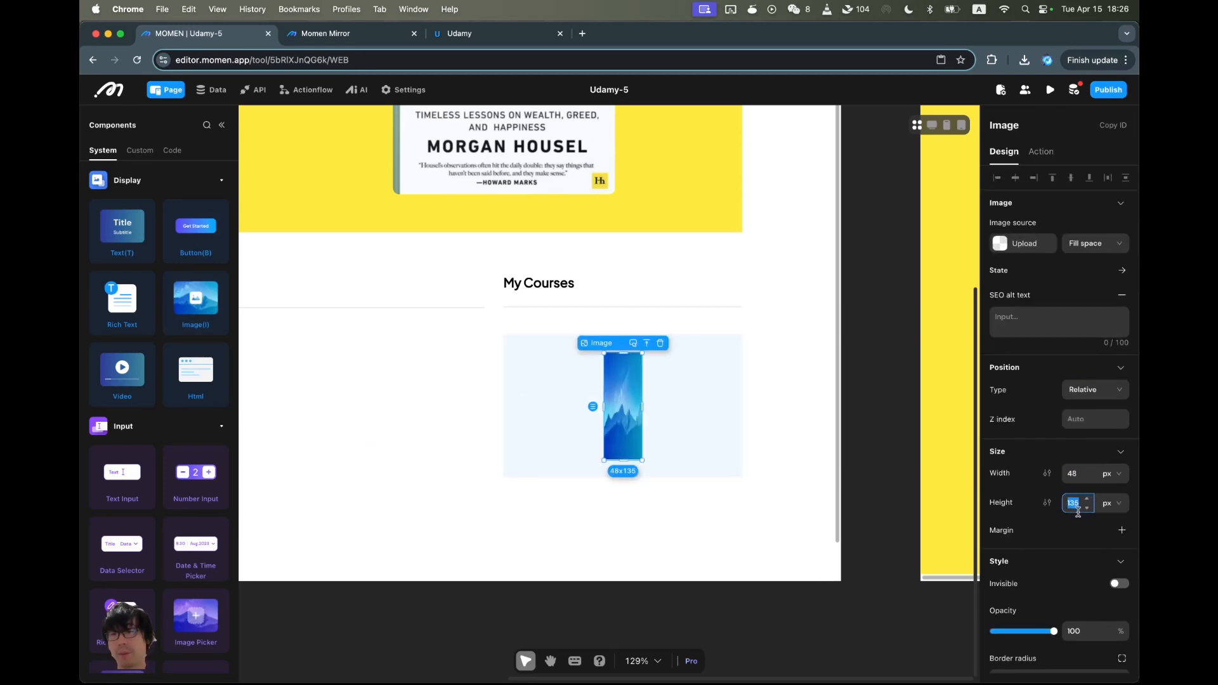
{"action": "type", "text": "48"}
Upload rocket-launch.svg as the image source.
{"action": "left_click", "coordinate": [1023, 243]}
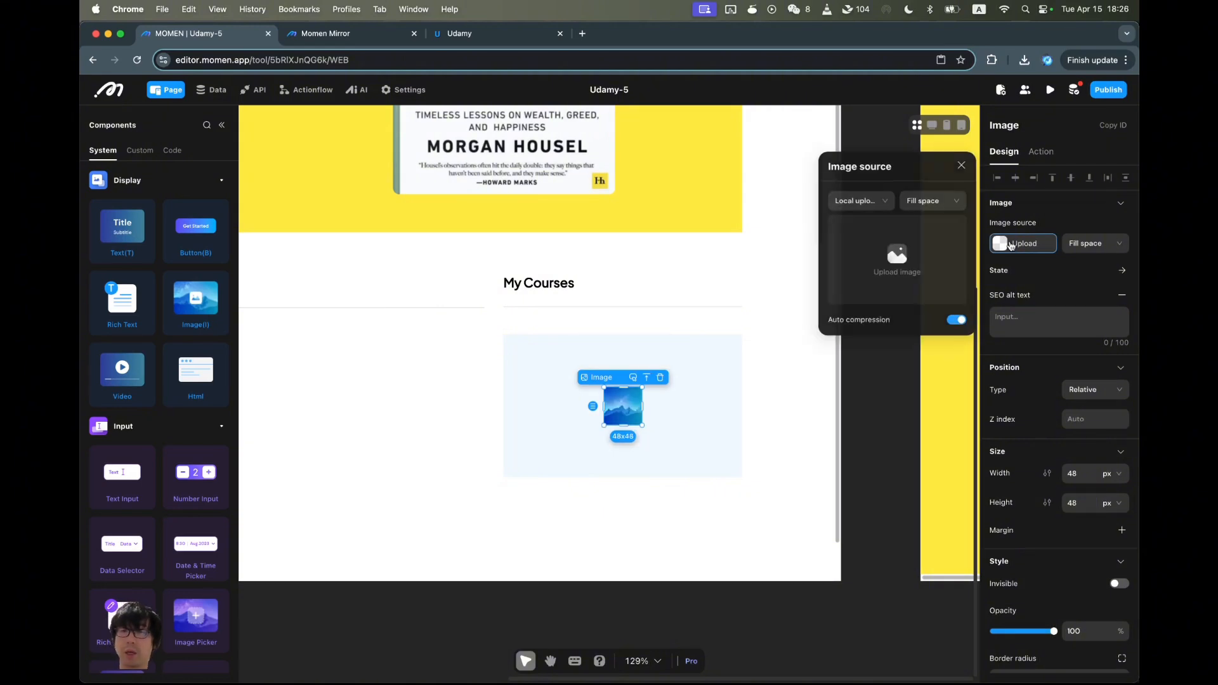
{"action": "left_click", "coordinate": [912, 261]}
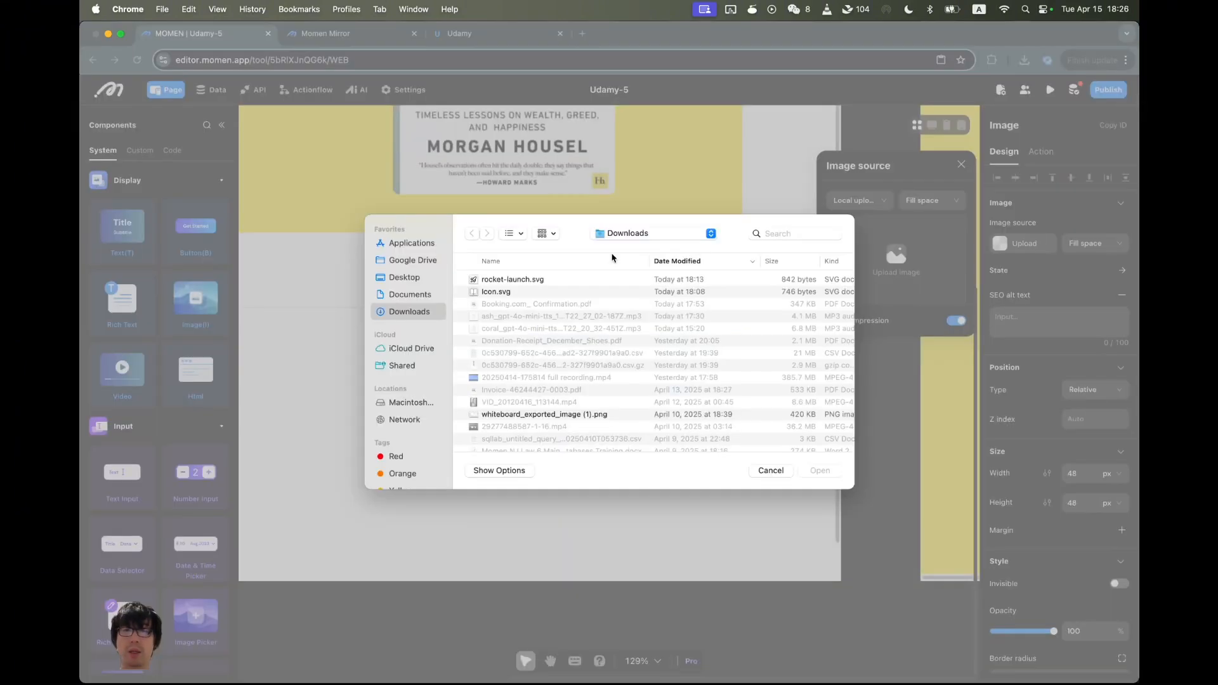
{"action": "left_click", "coordinate": [521, 281]}
{"action": "key", "text": "space"}
{"action": "key", "text": "space"}
{"action": "double_click", "coordinate": [520, 281]}
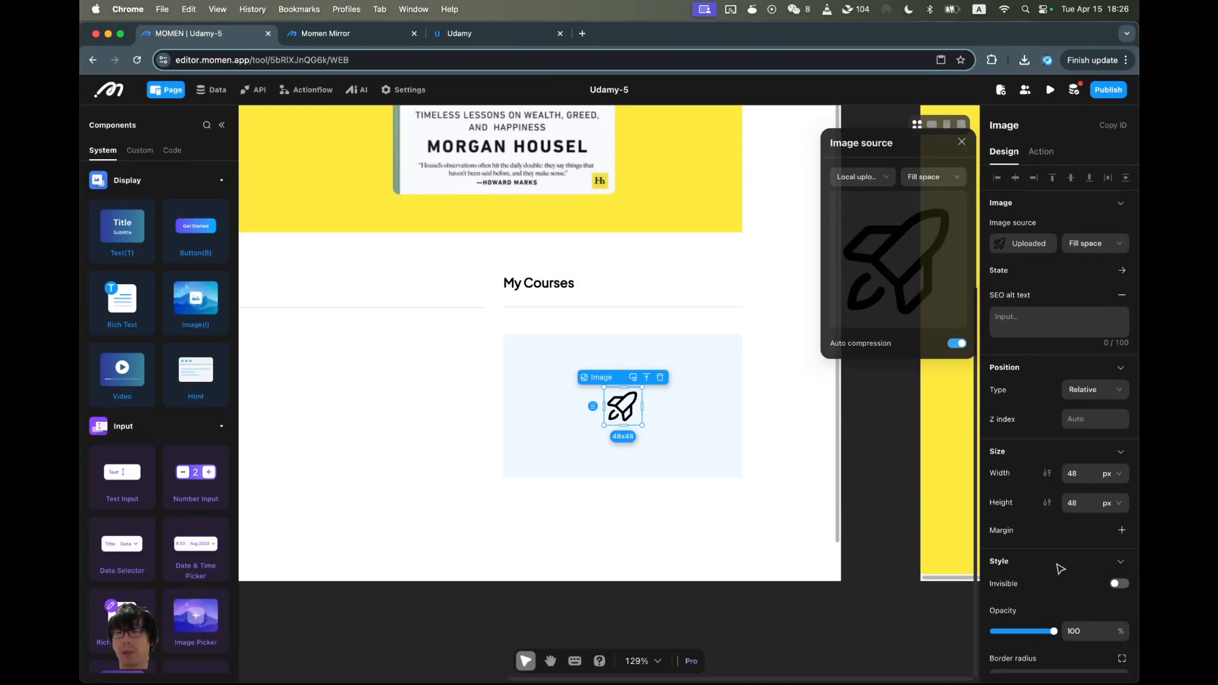
{"action": "scroll", "coordinate": [1041, 565], "scroll_direction": "down", "scroll_amount": 3}
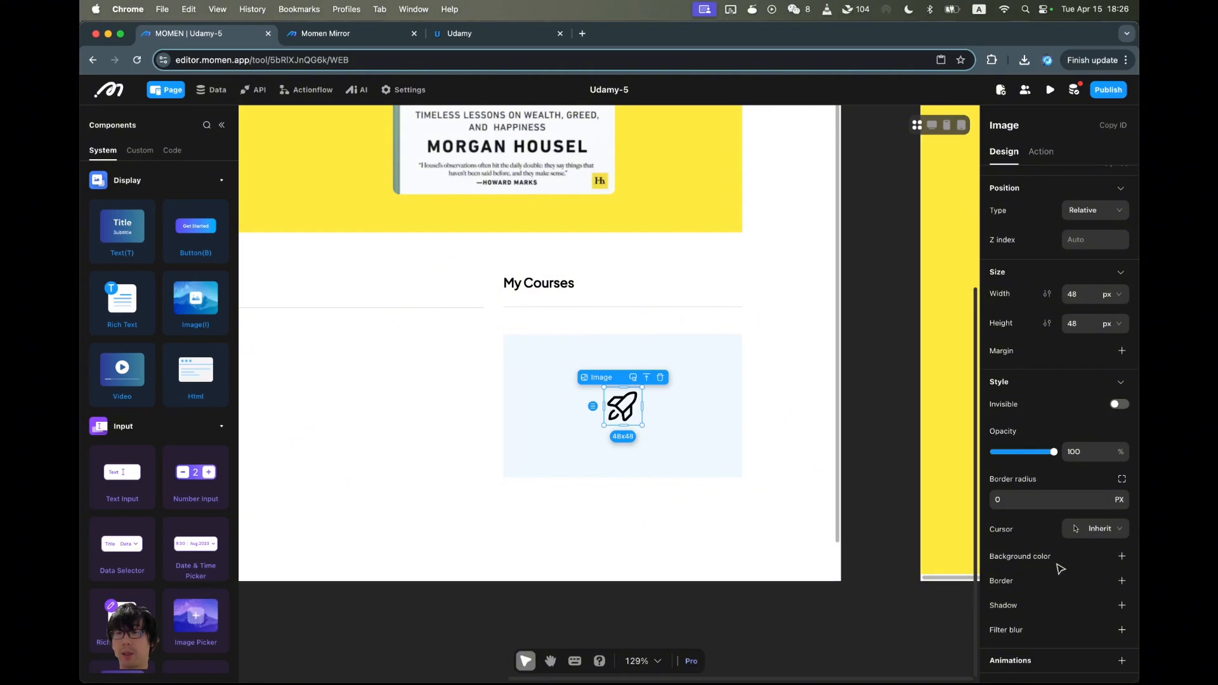
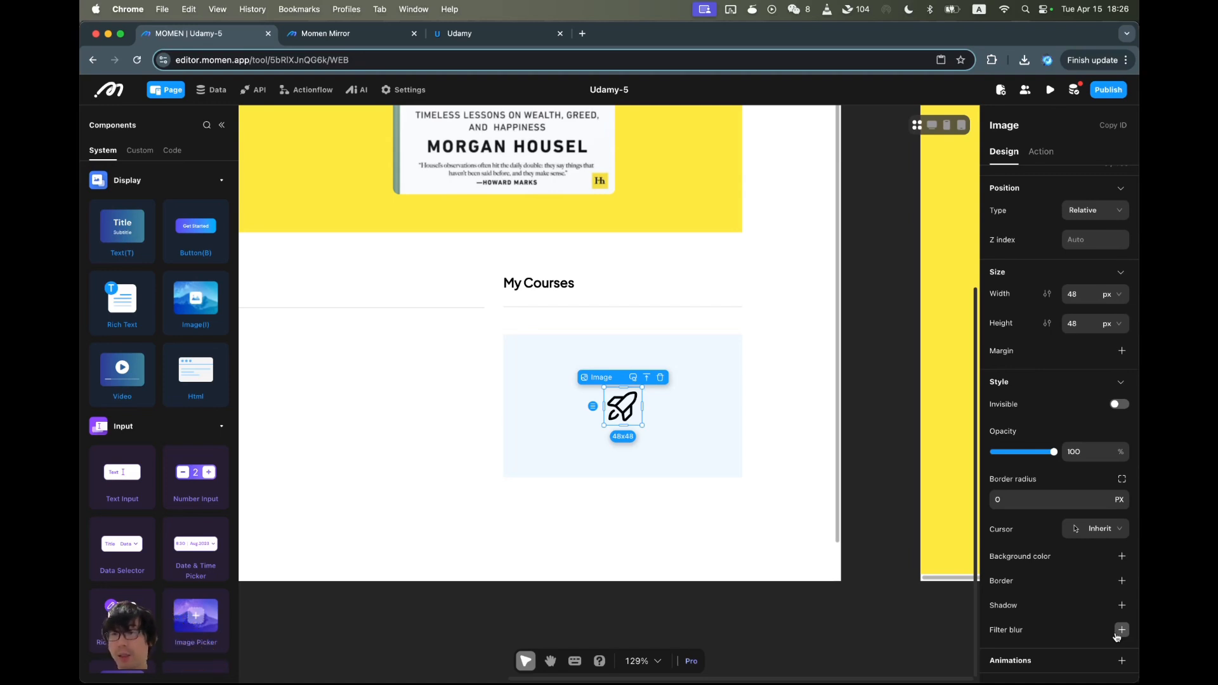
Drag the rocket icon's opacity slider down to roughly half.
{"action": "mouse_move", "coordinate": [1055, 454]}
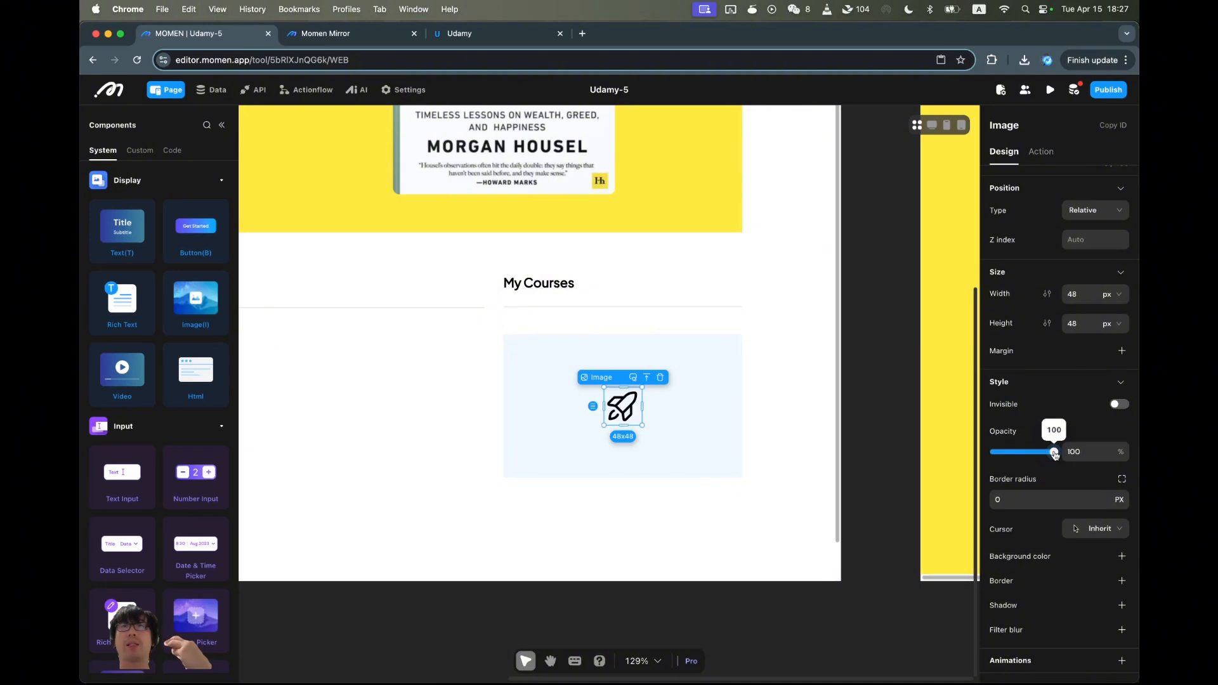
{"action": "left_click_drag", "start_coordinate": [1055, 454], "coordinate": [1031, 455]}
{"action": "left_click", "coordinate": [824, 449]}
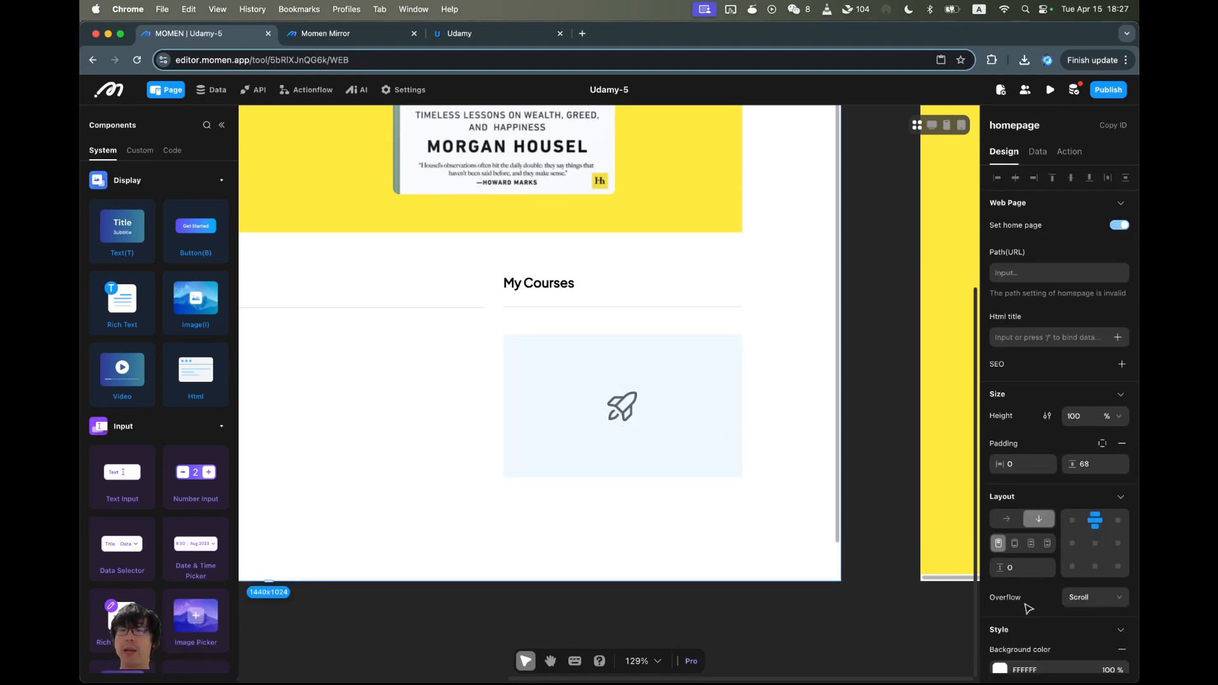
Remove the page's background colour.
{"action": "scroll", "coordinate": [1044, 438], "scroll_direction": "down", "scroll_amount": 1}
{"action": "scroll", "coordinate": [1043, 438], "scroll_direction": "down", "scroll_amount": 3}
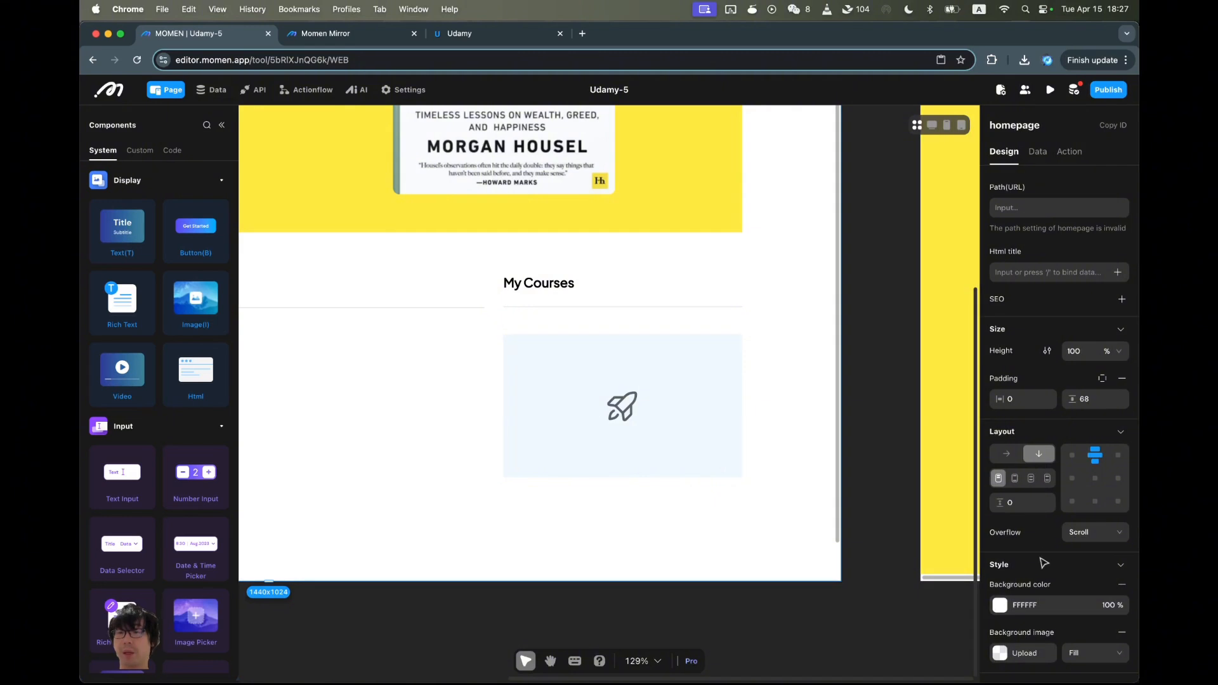
{"action": "left_click", "coordinate": [1043, 606]}
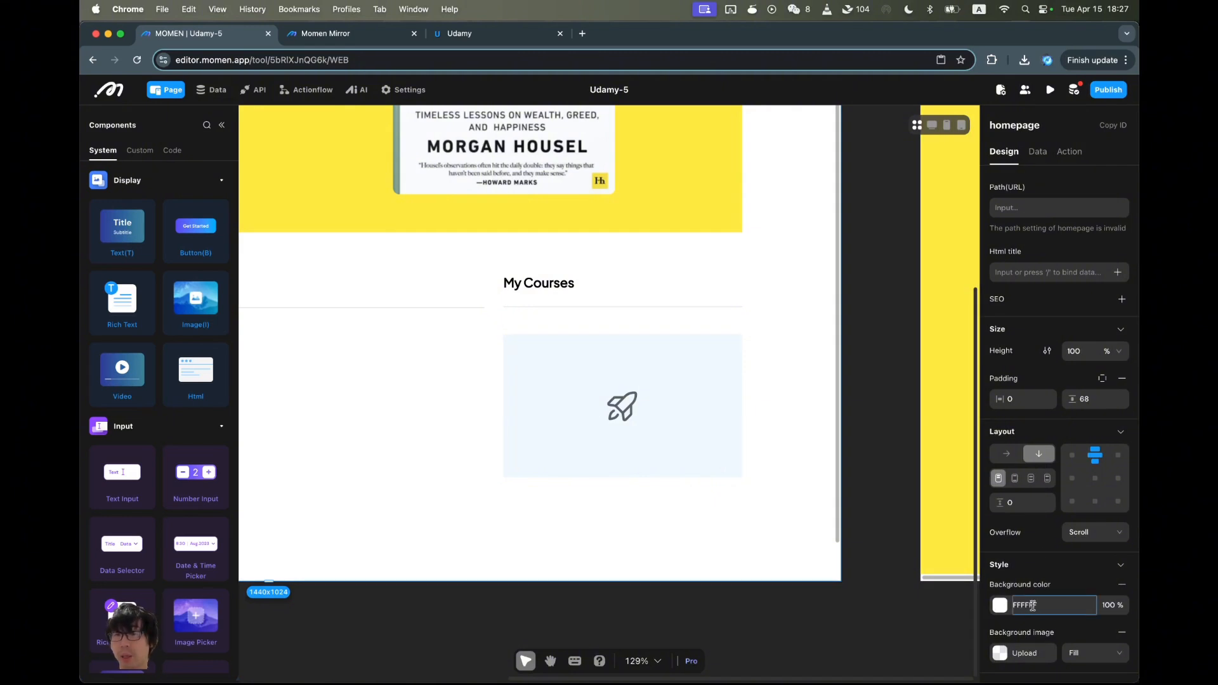
{"action": "left_click", "coordinate": [1123, 586]}
Set the rocket icon's opacity to exactly 47%.
{"action": "left_click", "coordinate": [640, 420]}
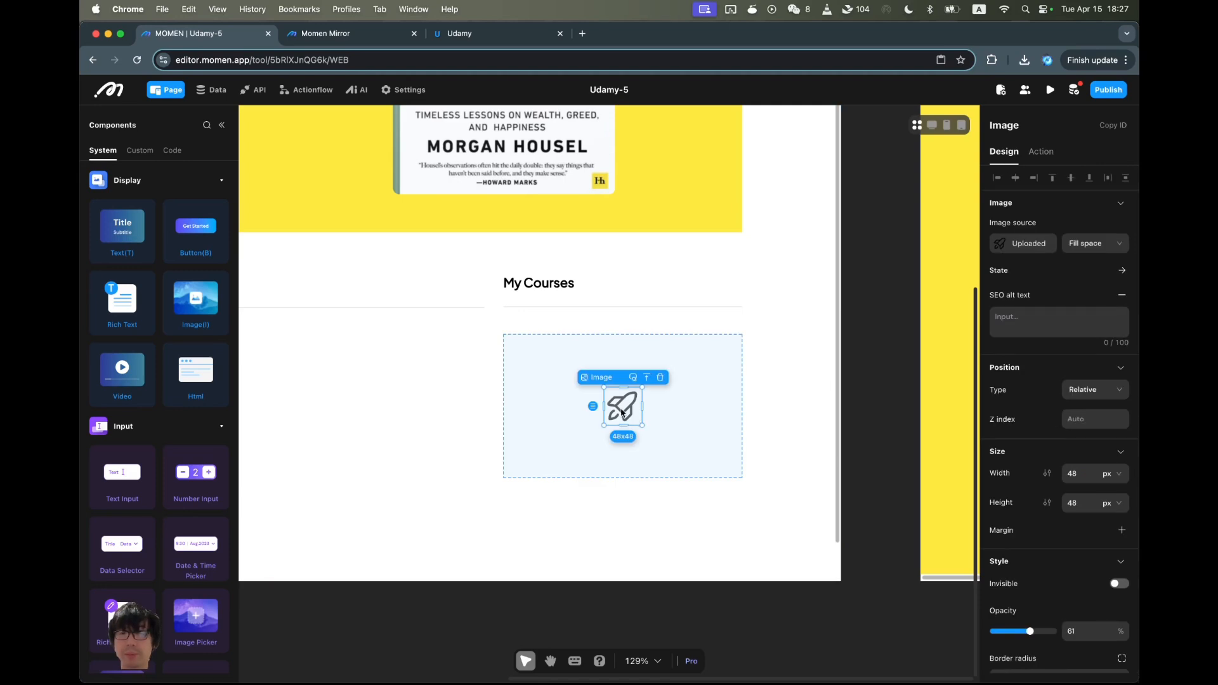
{"action": "scroll", "coordinate": [1050, 593], "scroll_direction": "down", "scroll_amount": 2}
{"action": "left_click_drag", "start_coordinate": [1030, 574], "coordinate": [1023, 579]}
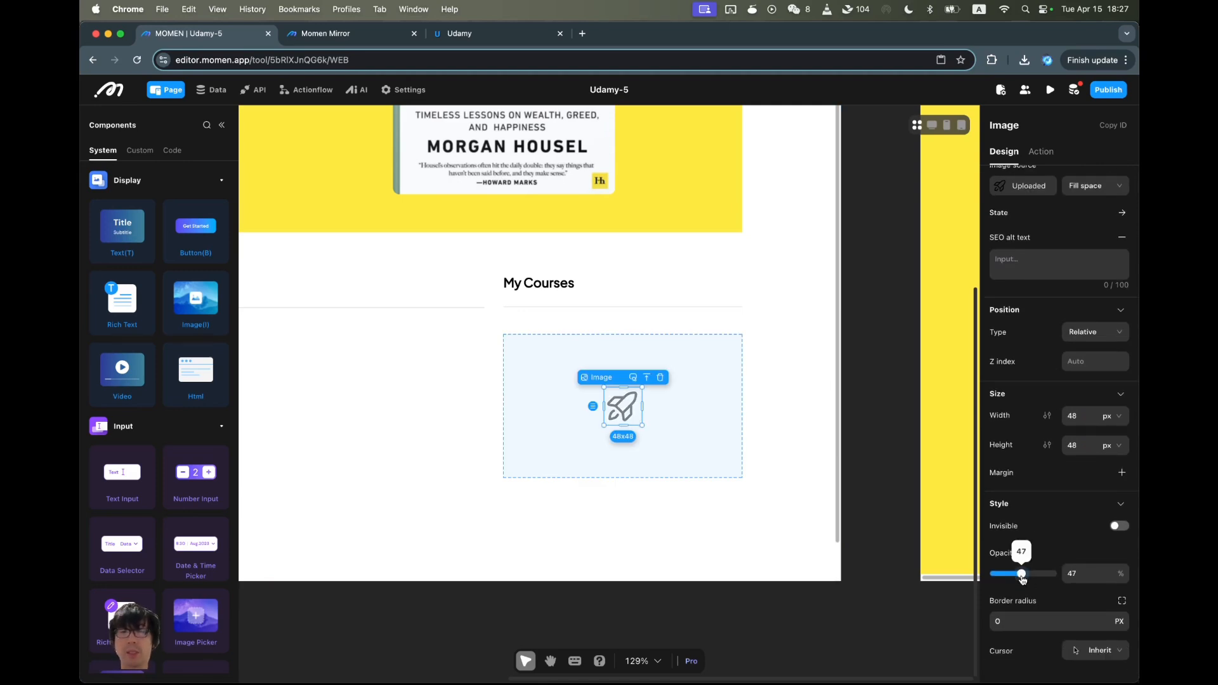
{"action": "left_click", "coordinate": [858, 506]}
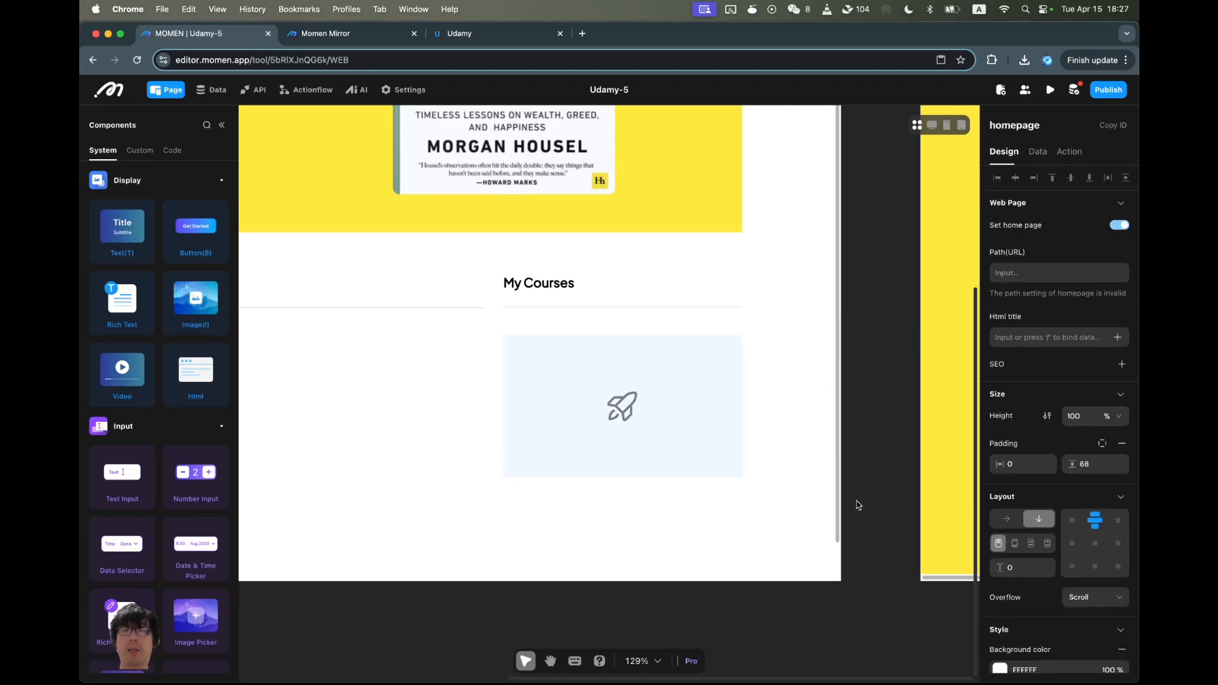
{"action": "left_click", "coordinate": [531, 408]}
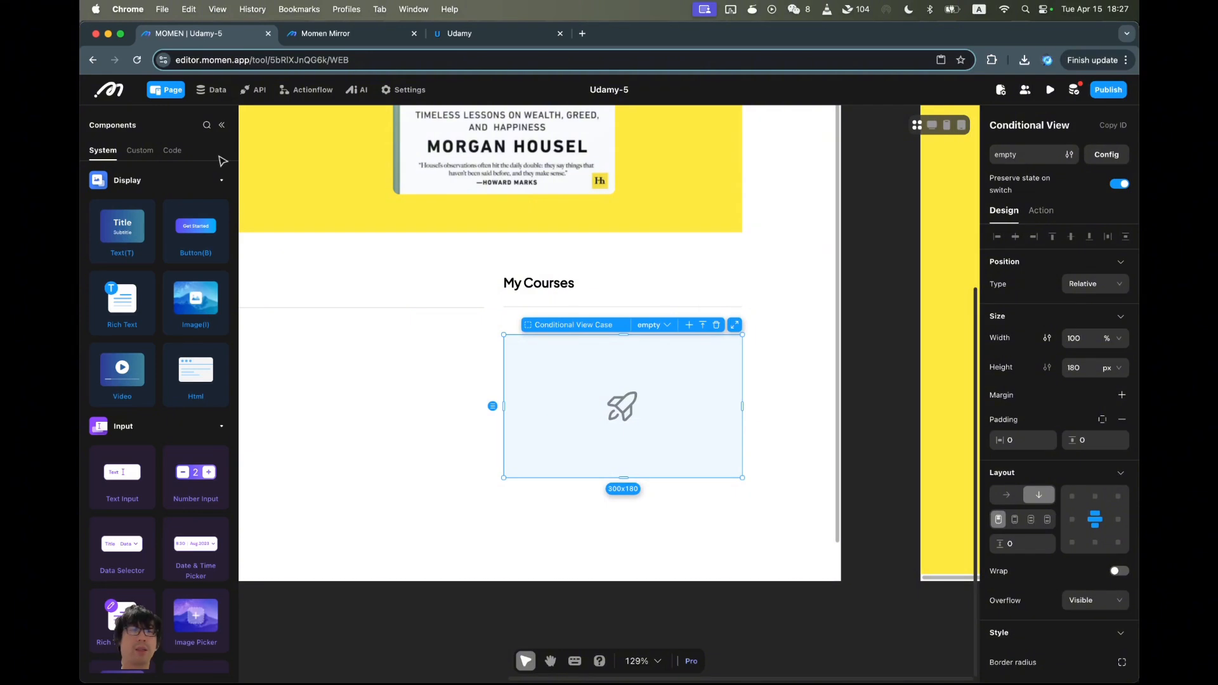
Add a caption reading 'Your course library awaits!' inside the placeholder.
{"action": "double_click", "coordinate": [137, 220]}
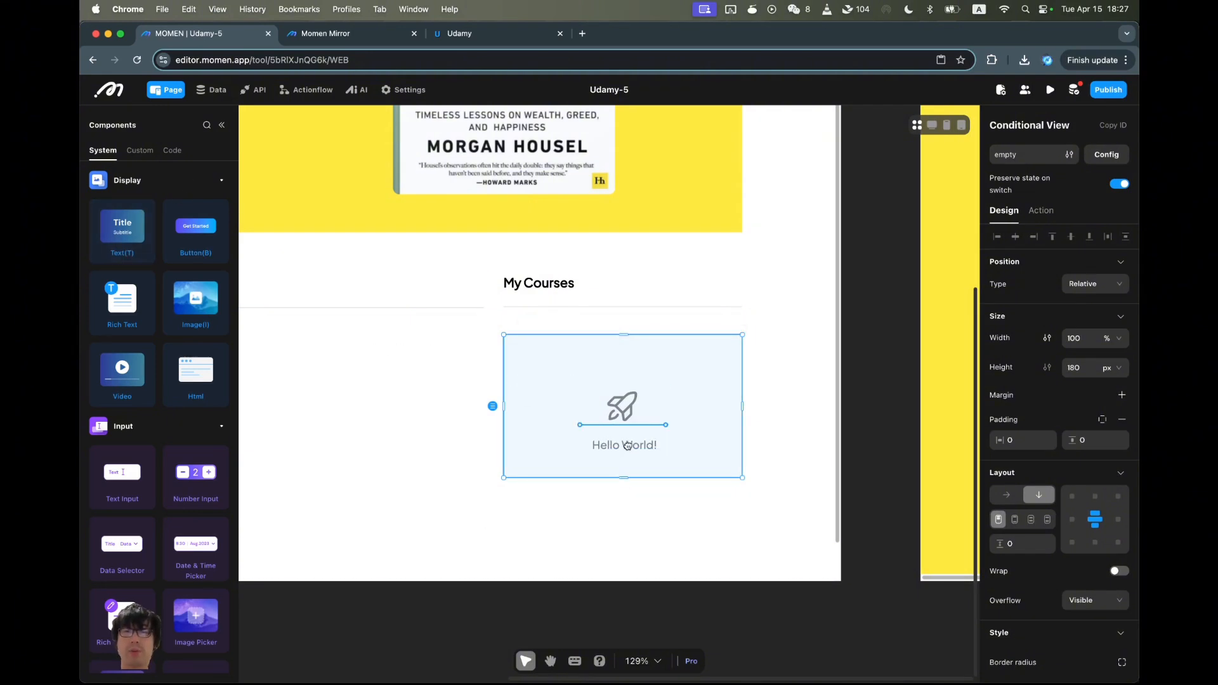
{"action": "left_click", "coordinate": [1040, 243]}
{"action": "key", "text": "super+a"}
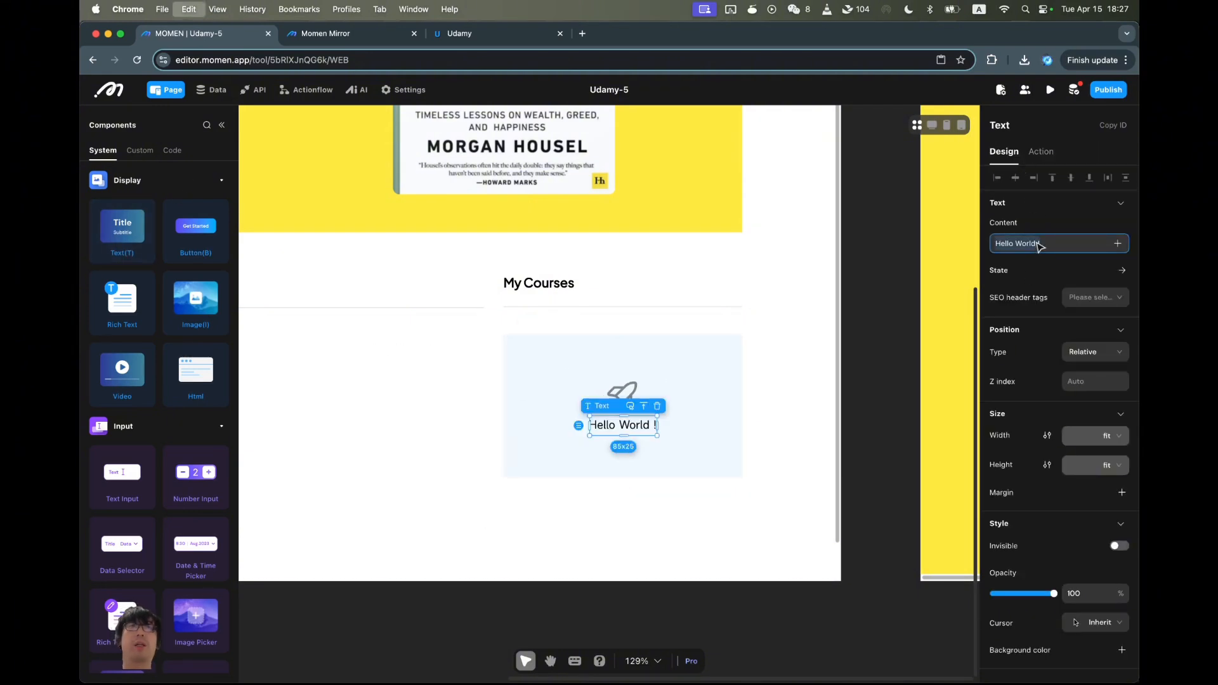
{"action": "type", "text": "Your course"}
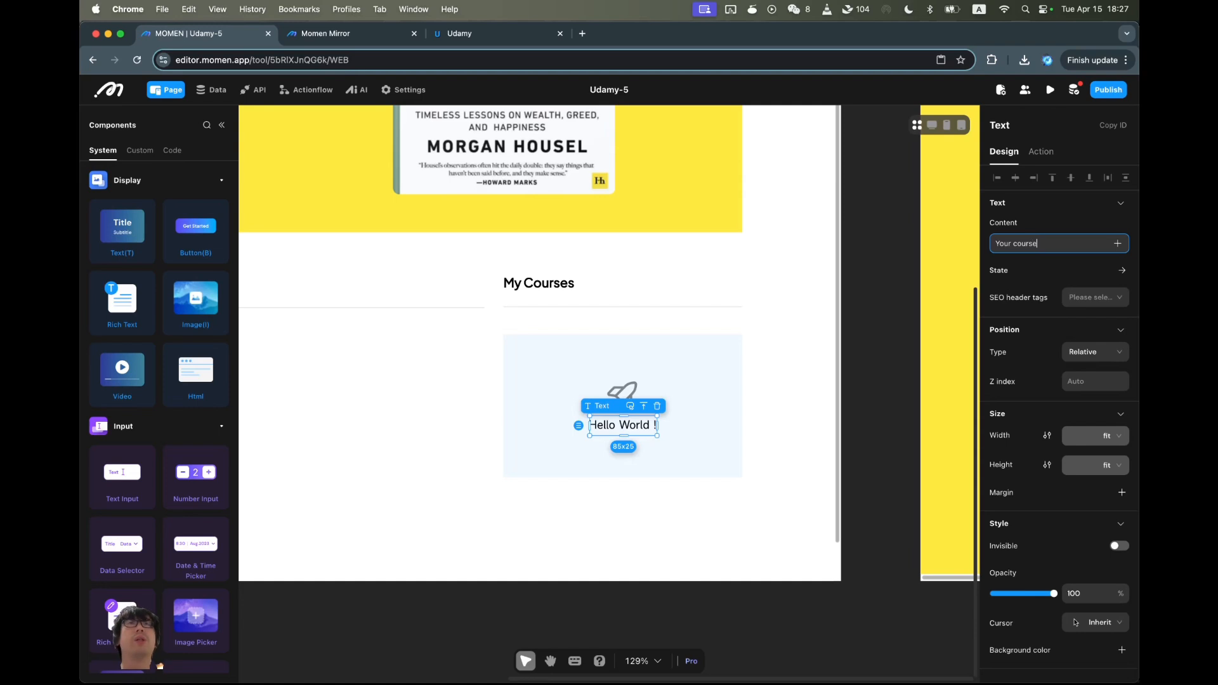
{"action": "type", "text": " library awaits!"}
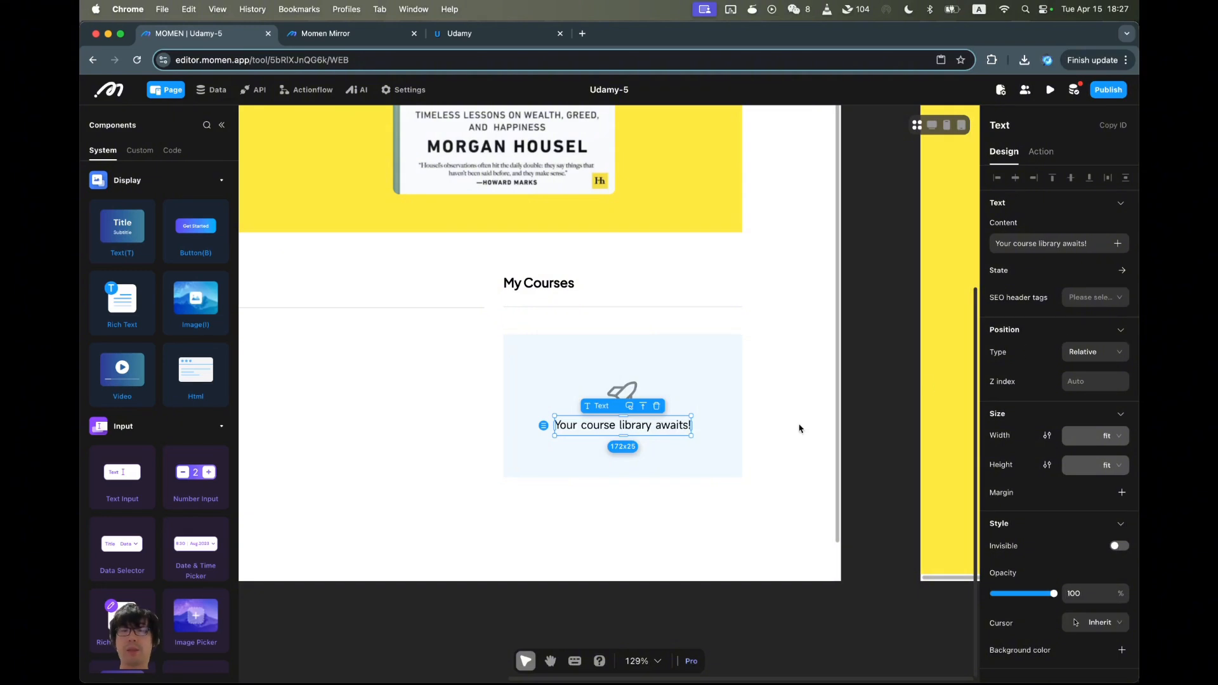
Set the placeholder's gap between the rocket and caption to 16 px.
{"action": "left_click", "coordinate": [738, 442]}
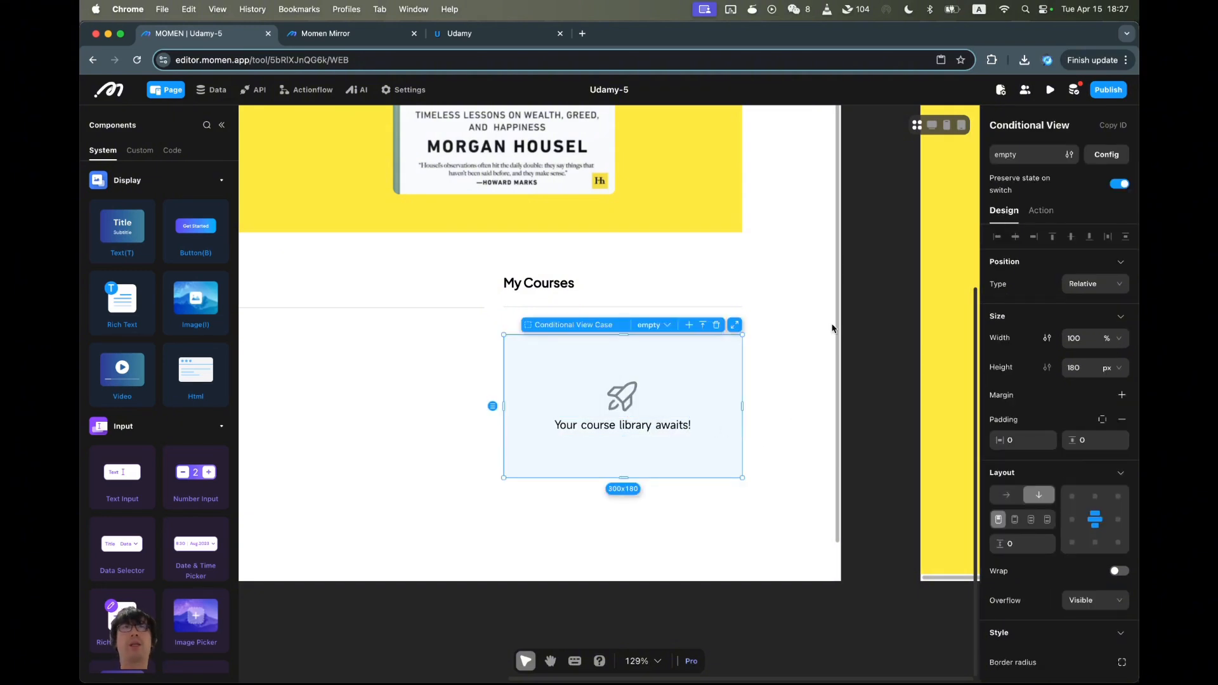
{"action": "left_click", "coordinate": [1023, 537]}
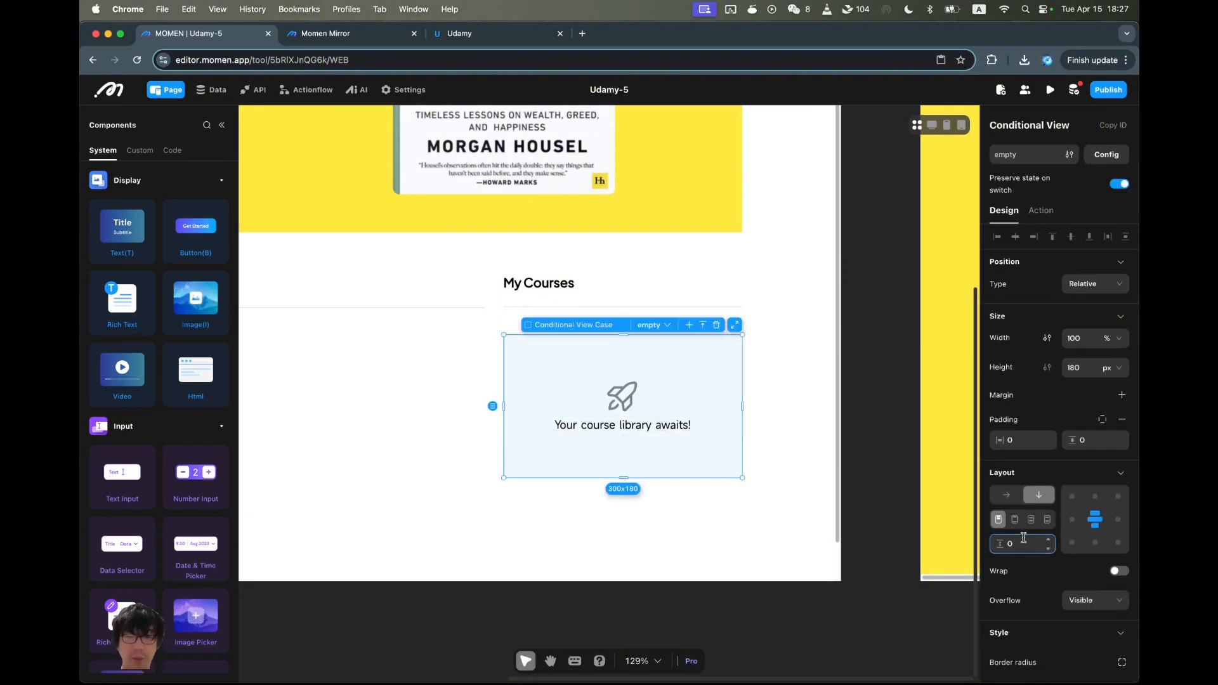
{"action": "type", "text": "160"}
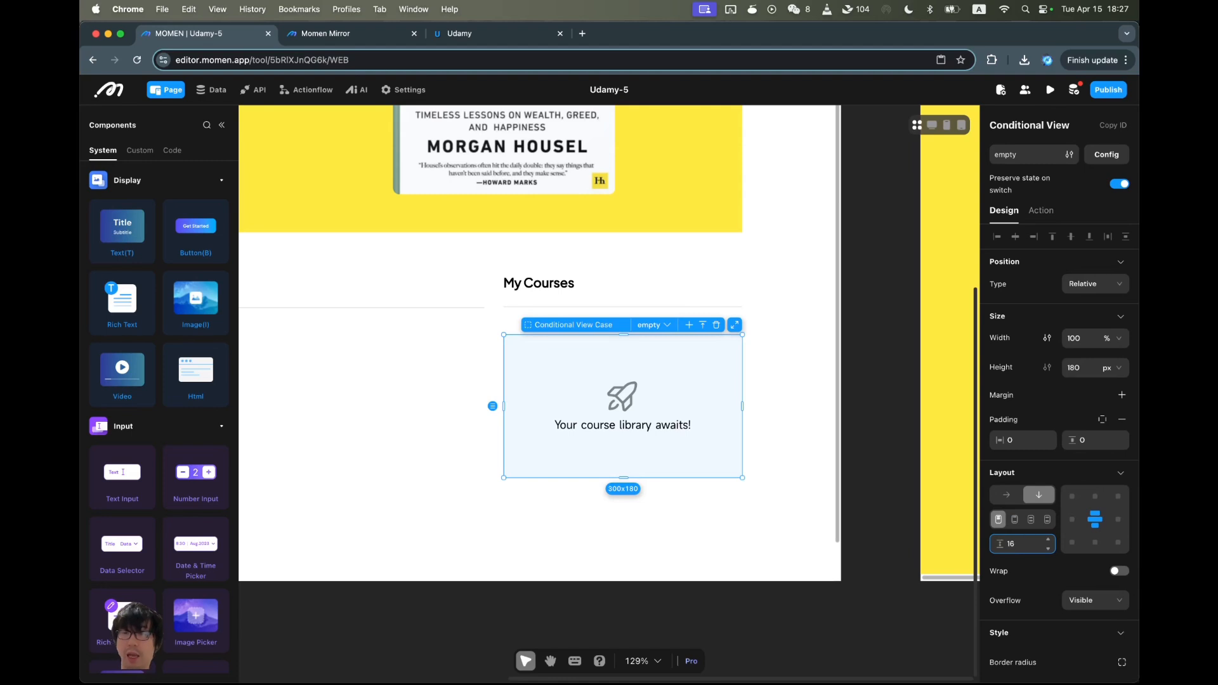
{"action": "left_click", "coordinate": [1031, 573]}
Give the placeholder a light grey F4F4F4 background.
{"action": "left_click", "coordinate": [794, 402]}
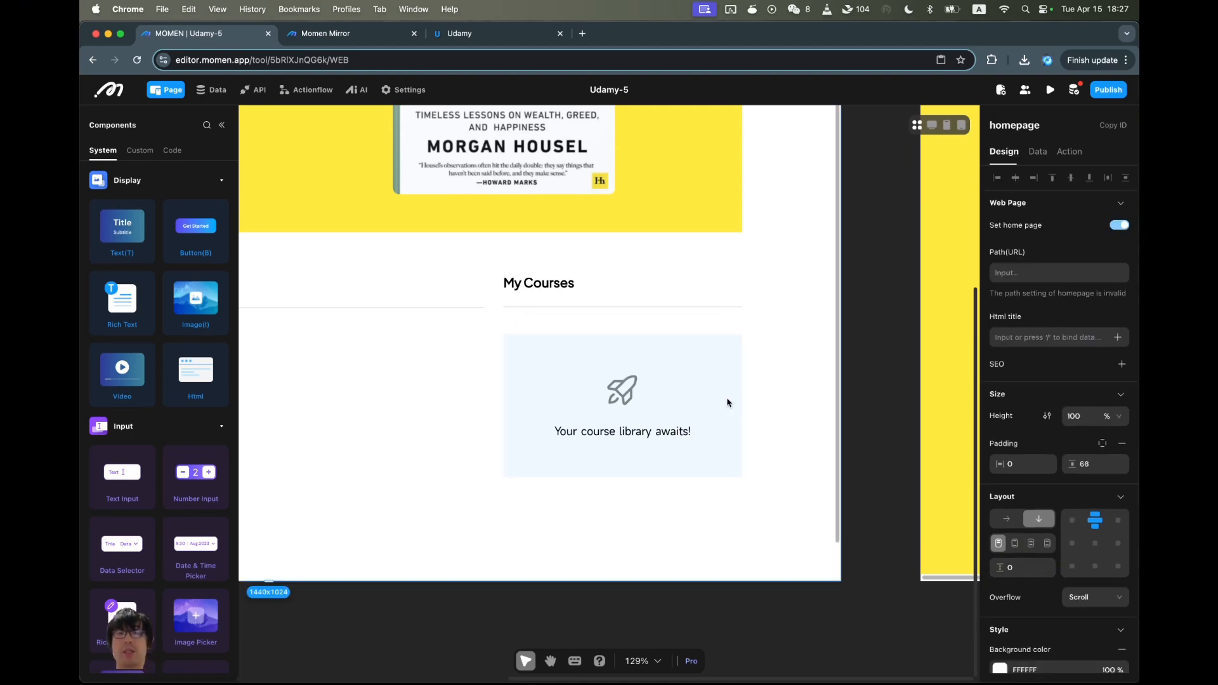
{"action": "left_click", "coordinate": [729, 402]}
{"action": "scroll", "coordinate": [1094, 536], "scroll_direction": "down", "scroll_amount": 2}
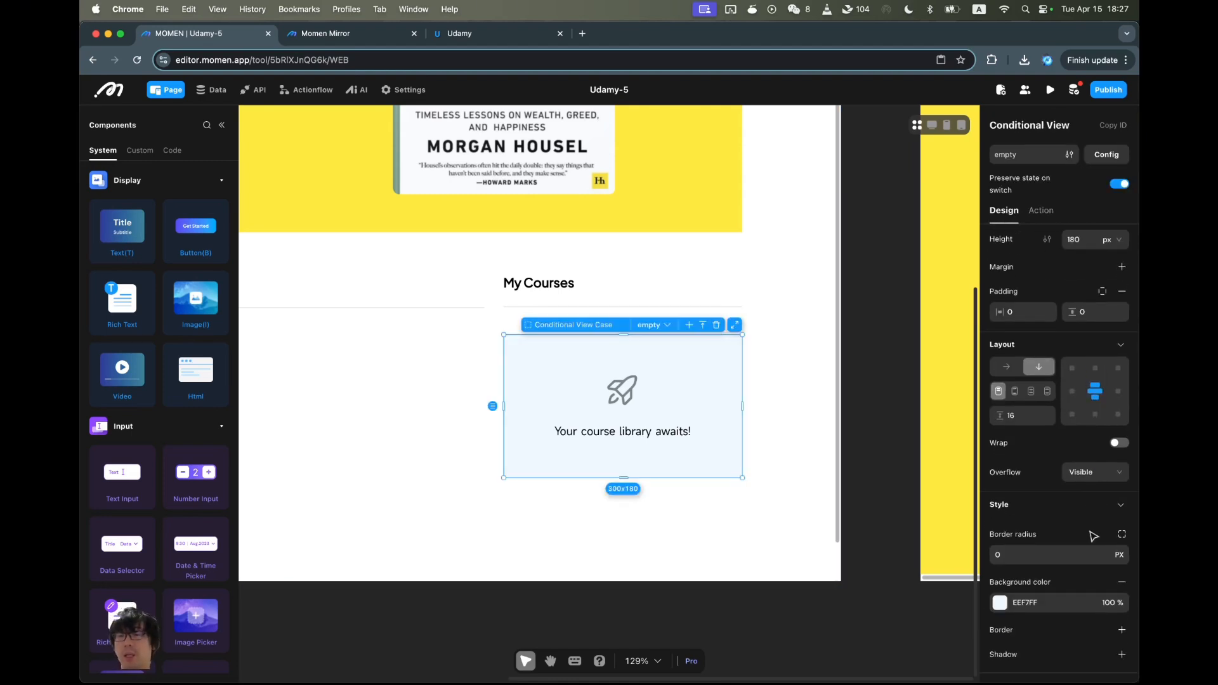
{"action": "left_click", "coordinate": [1000, 603]}
{"action": "left_click", "coordinate": [892, 667]}
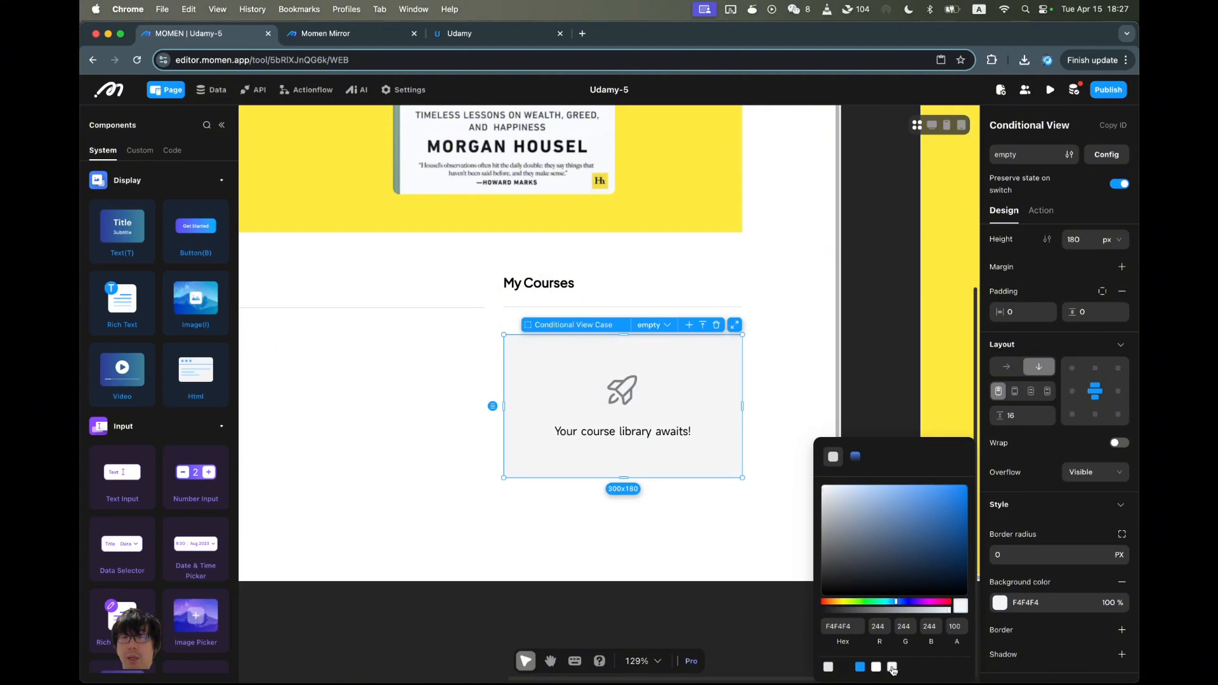
{"action": "left_click", "coordinate": [872, 355]}
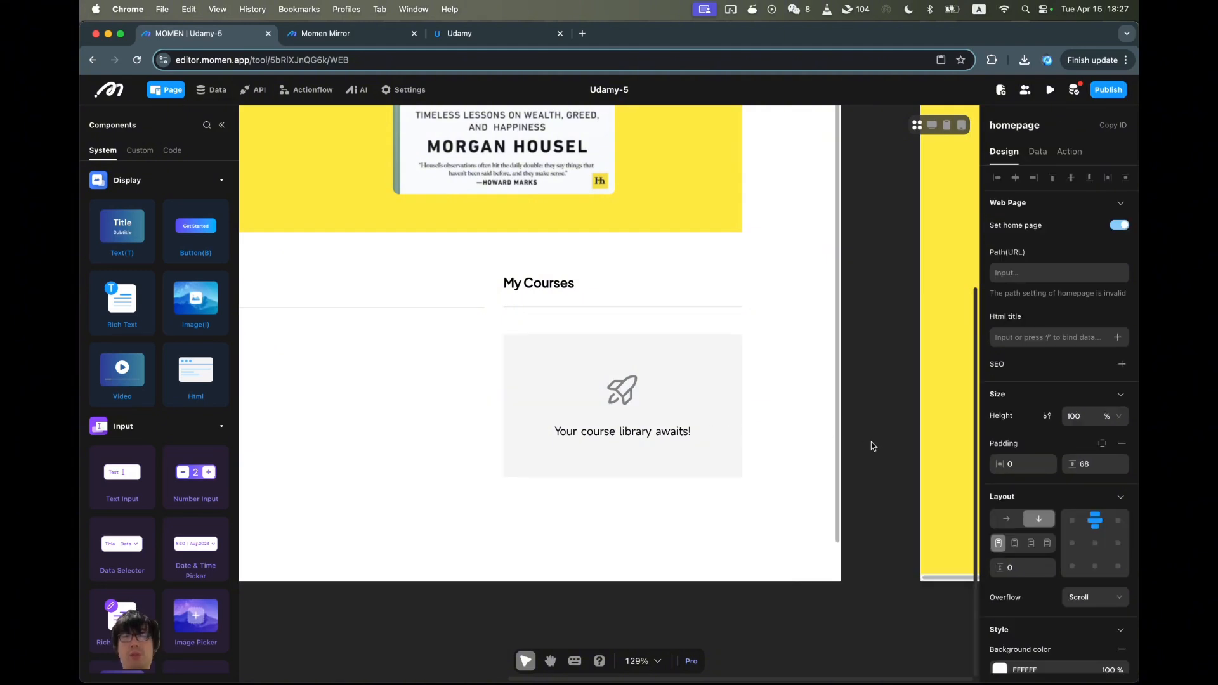
In the live preview, try signing up with a test username and password.
{"action": "left_click", "coordinate": [358, 35]}
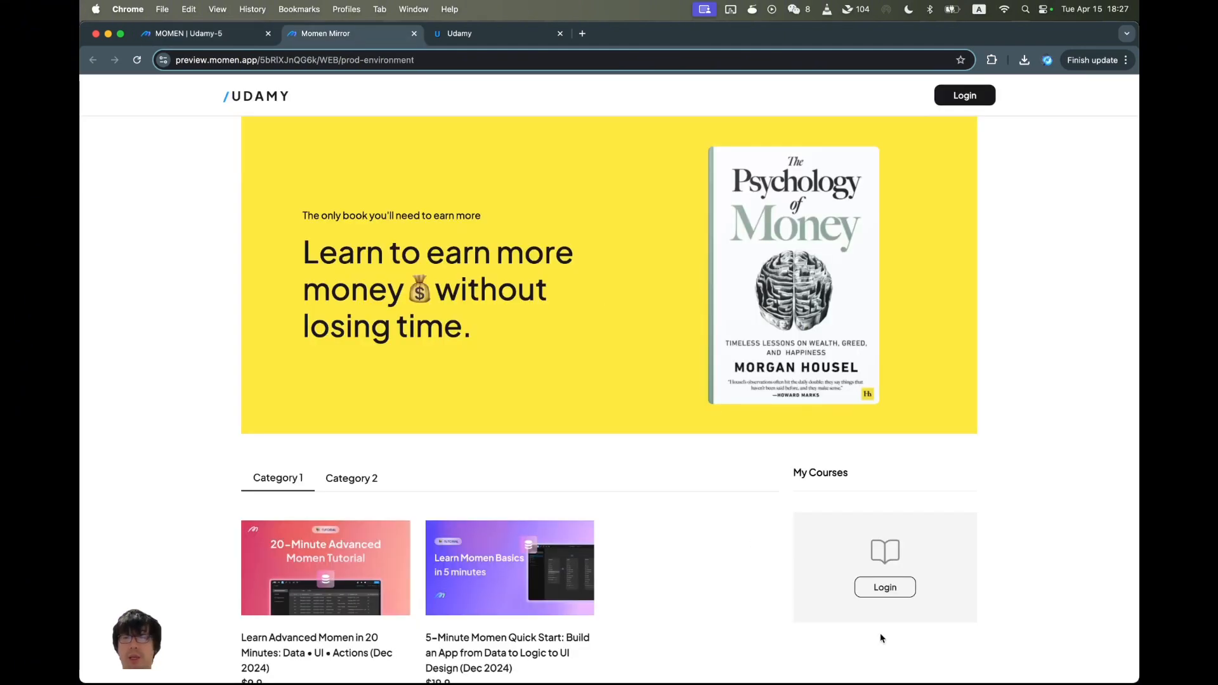
{"action": "left_click", "coordinate": [898, 594]}
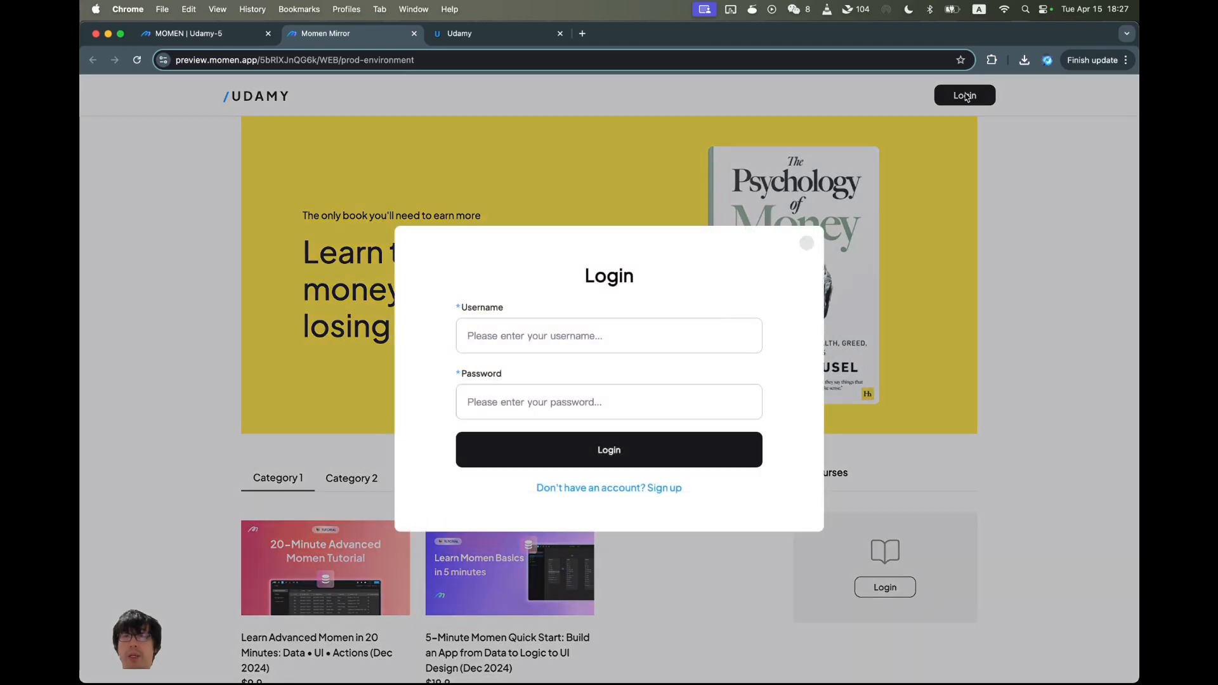
{"action": "type", "text": "yaokai1"}
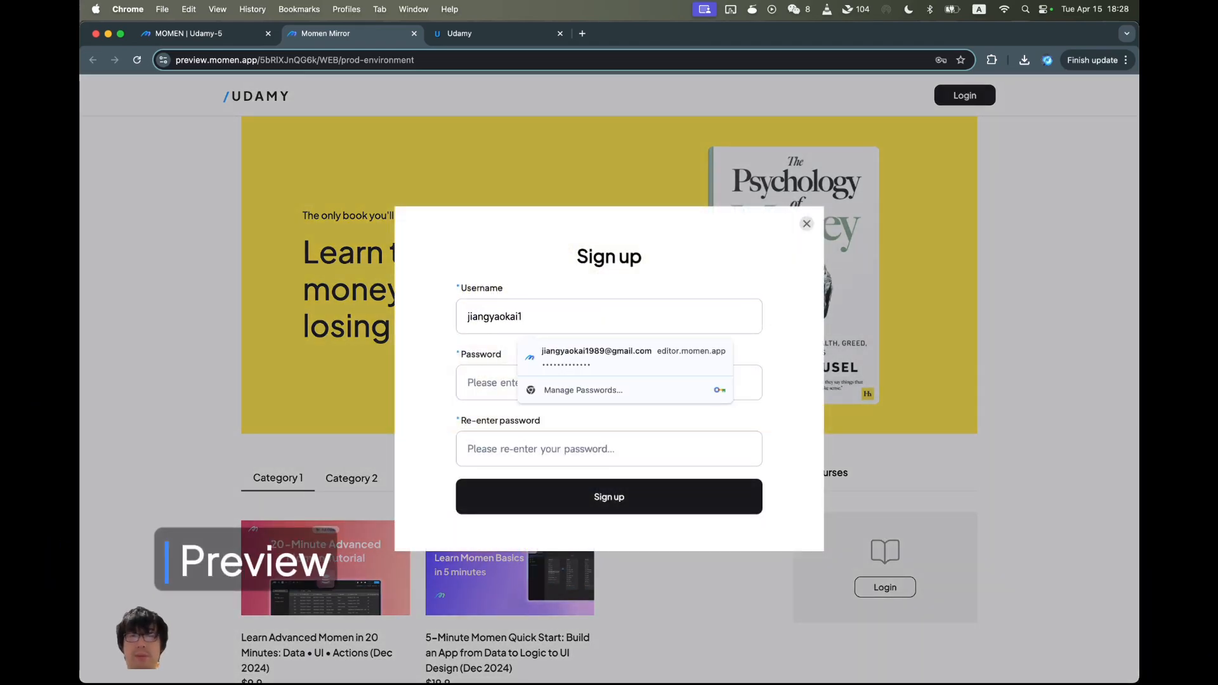
{"action": "key", "text": "Tab"}
{"action": "type", "text": "••"}
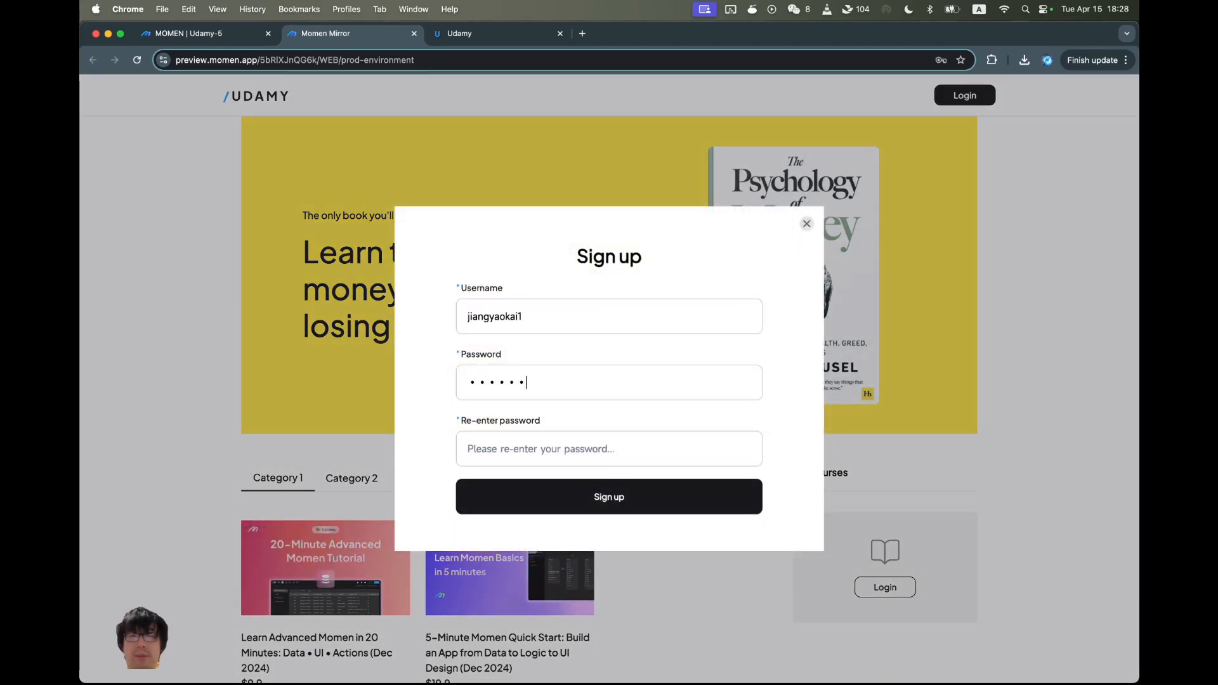
{"action": "type", "text": "•••"}
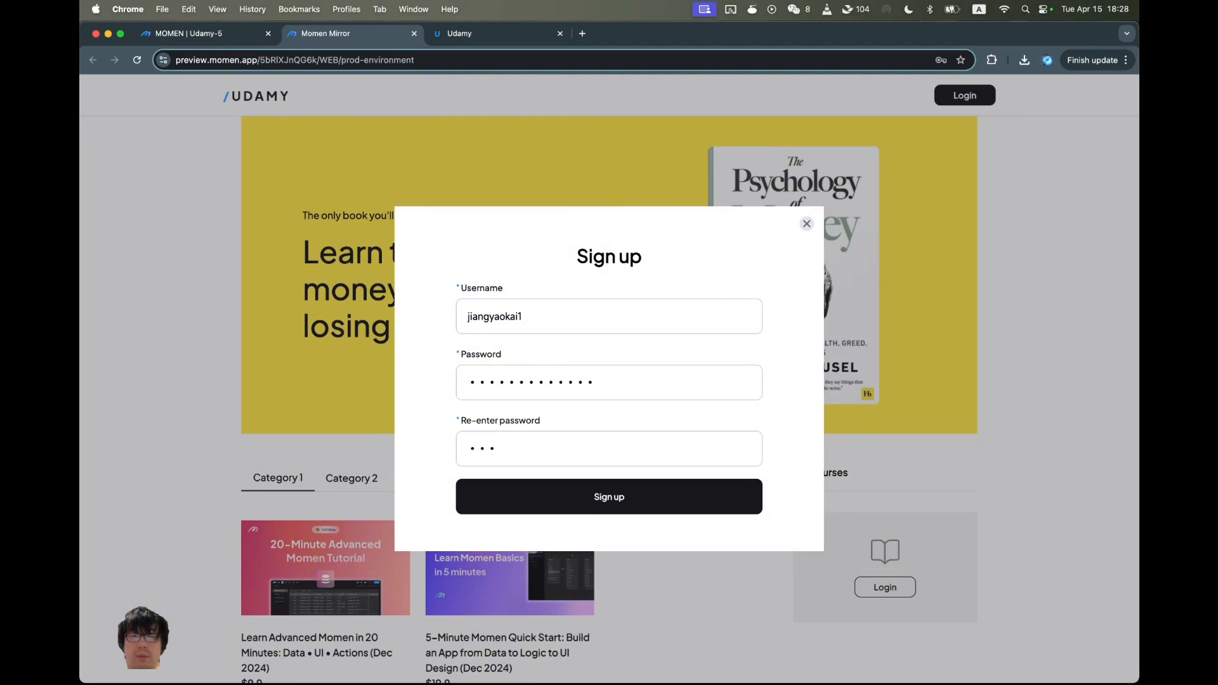
{"action": "left_click", "coordinate": [625, 496]}
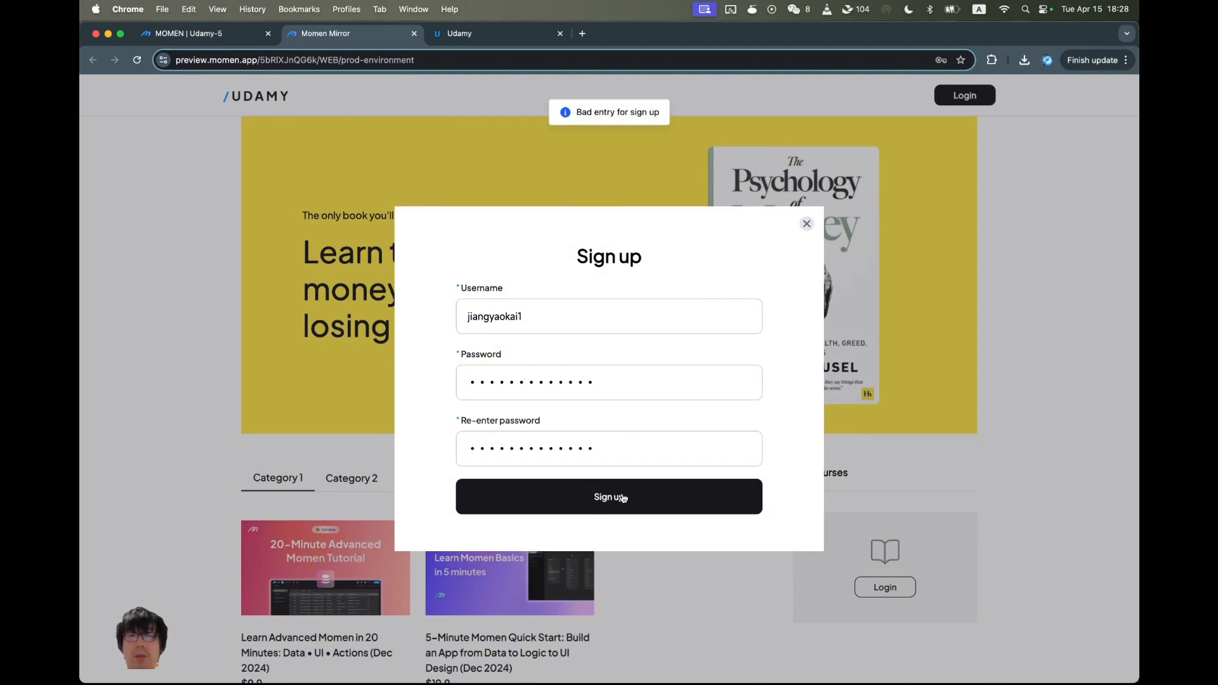
Retry sign-up with the username's last character changed to 2, then return to the editor.
{"action": "left_click", "coordinate": [548, 325]}
{"action": "key", "text": "BackSpace"}
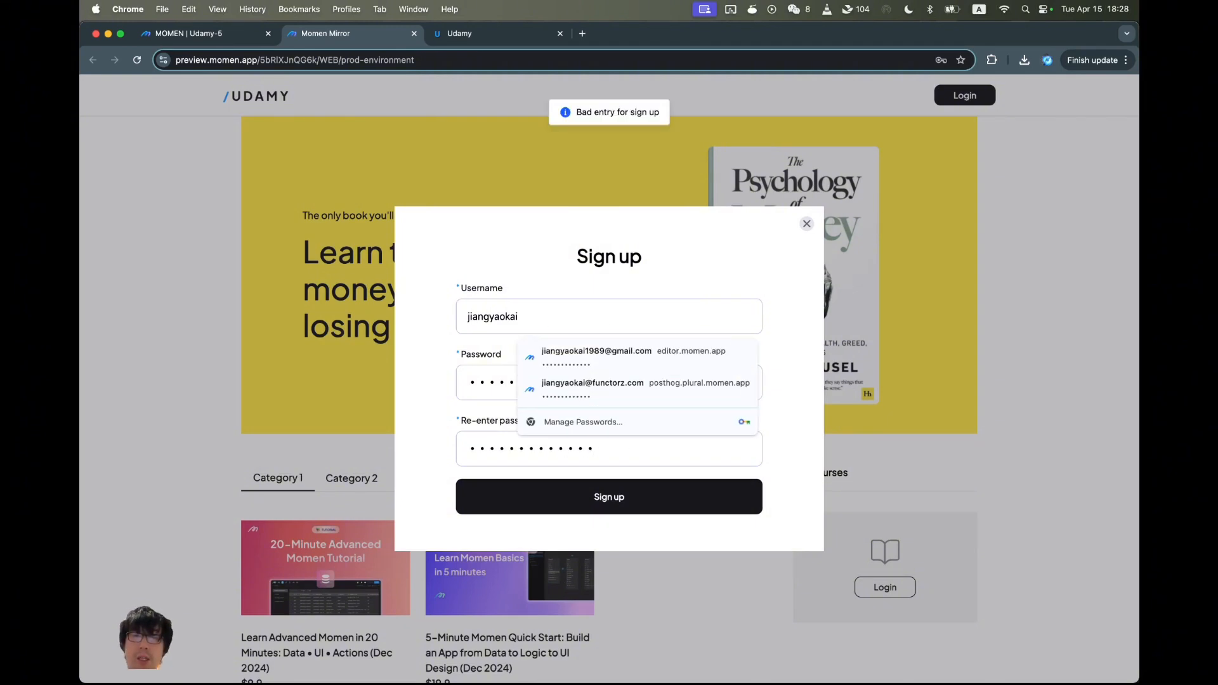
{"action": "type", "text": "2"}
{"action": "left_click", "coordinate": [596, 508]}
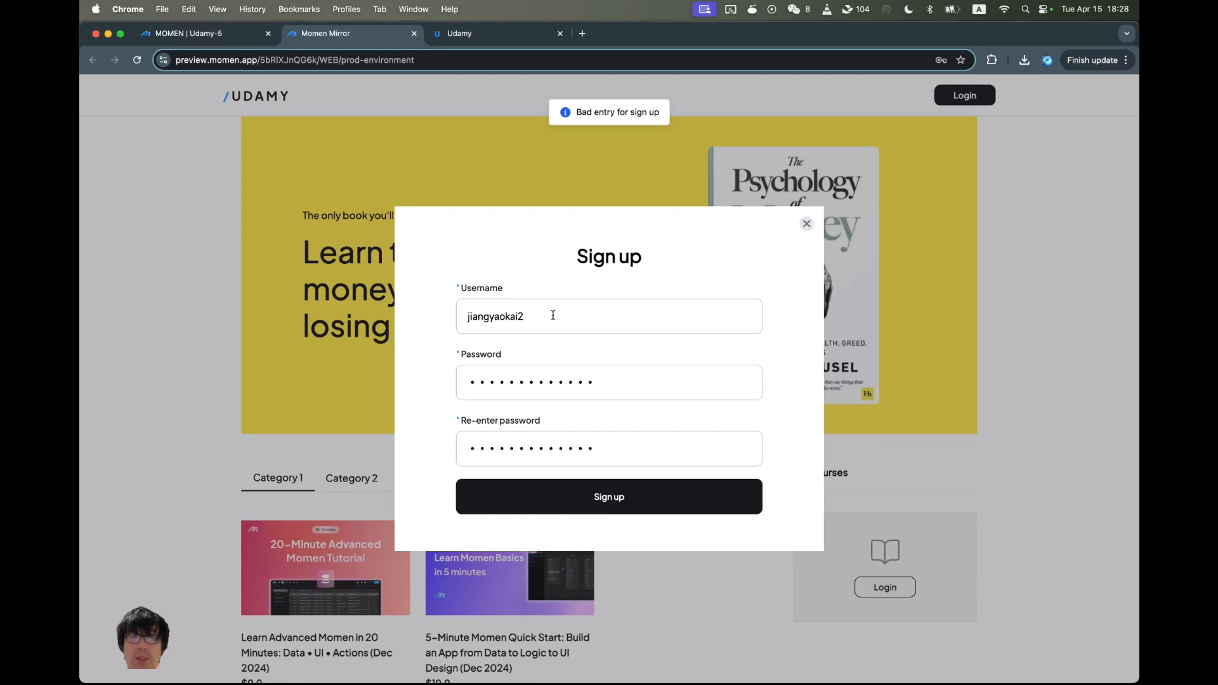
{"action": "left_click", "coordinate": [569, 493]}
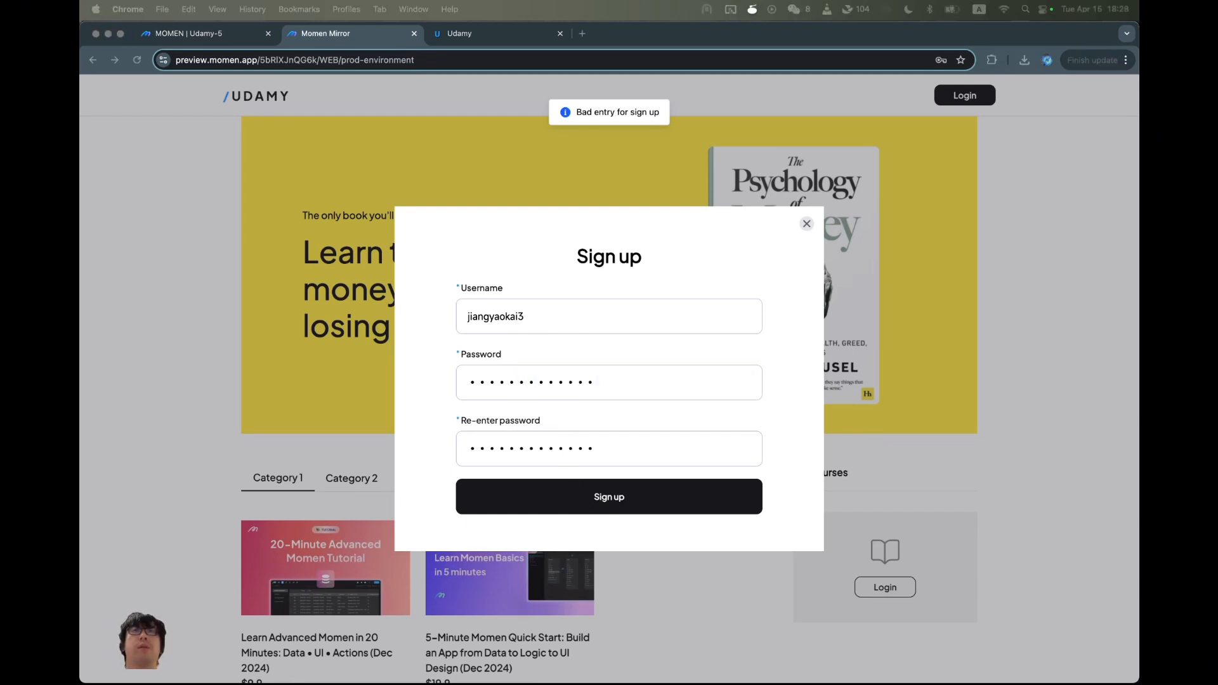
{"action": "left_click", "coordinate": [249, 35]}
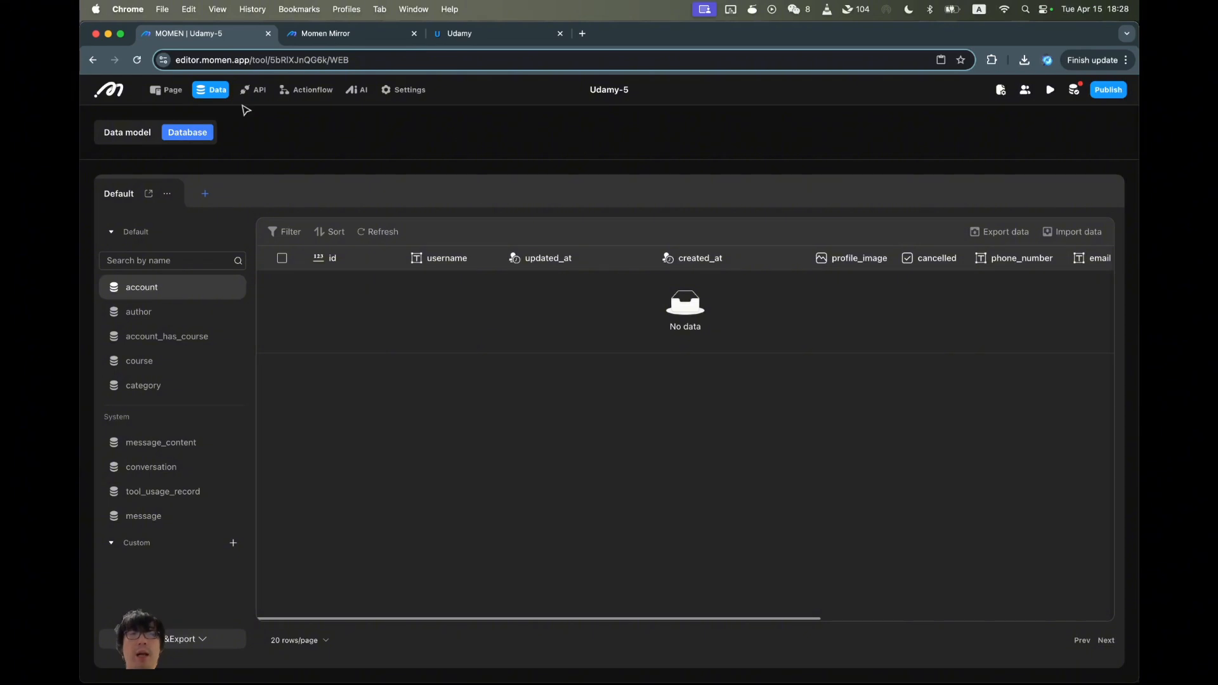
Show the header's not logged in case and open the Login button's click flow.
{"action": "left_click", "coordinate": [165, 89]}
{"action": "scroll", "coordinate": [671, 166], "scroll_direction": "up", "scroll_amount": 6}
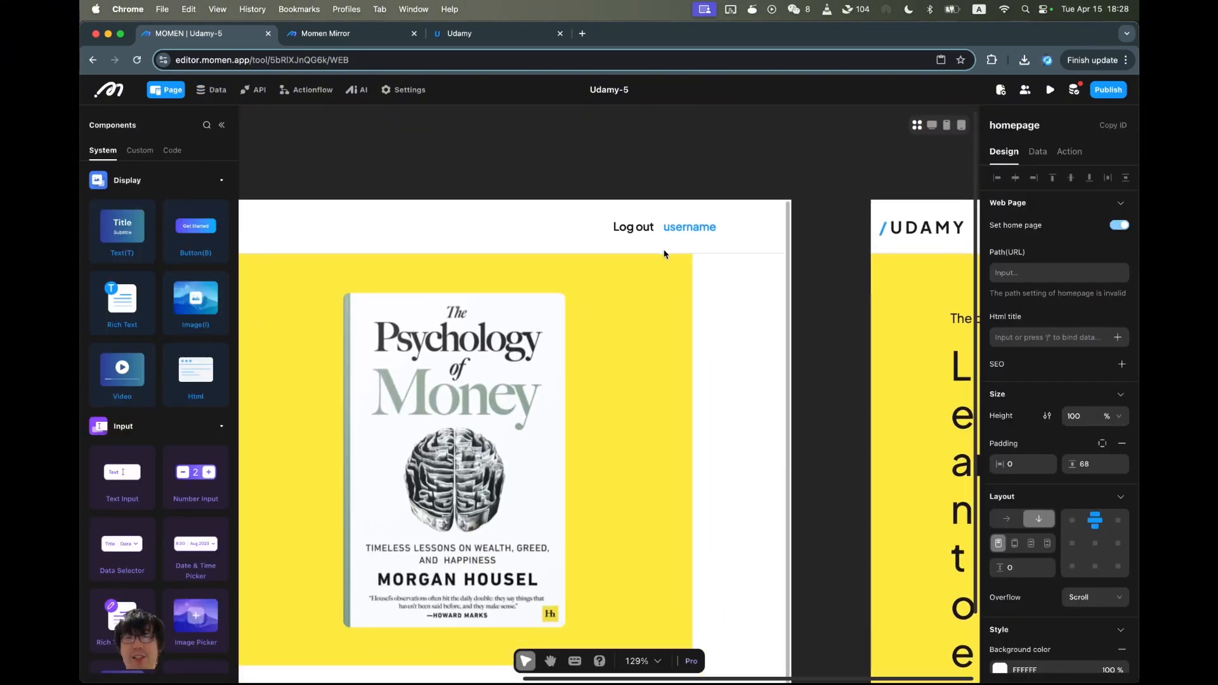
{"action": "left_click", "coordinate": [650, 229]}
{"action": "left_click", "coordinate": [670, 242]}
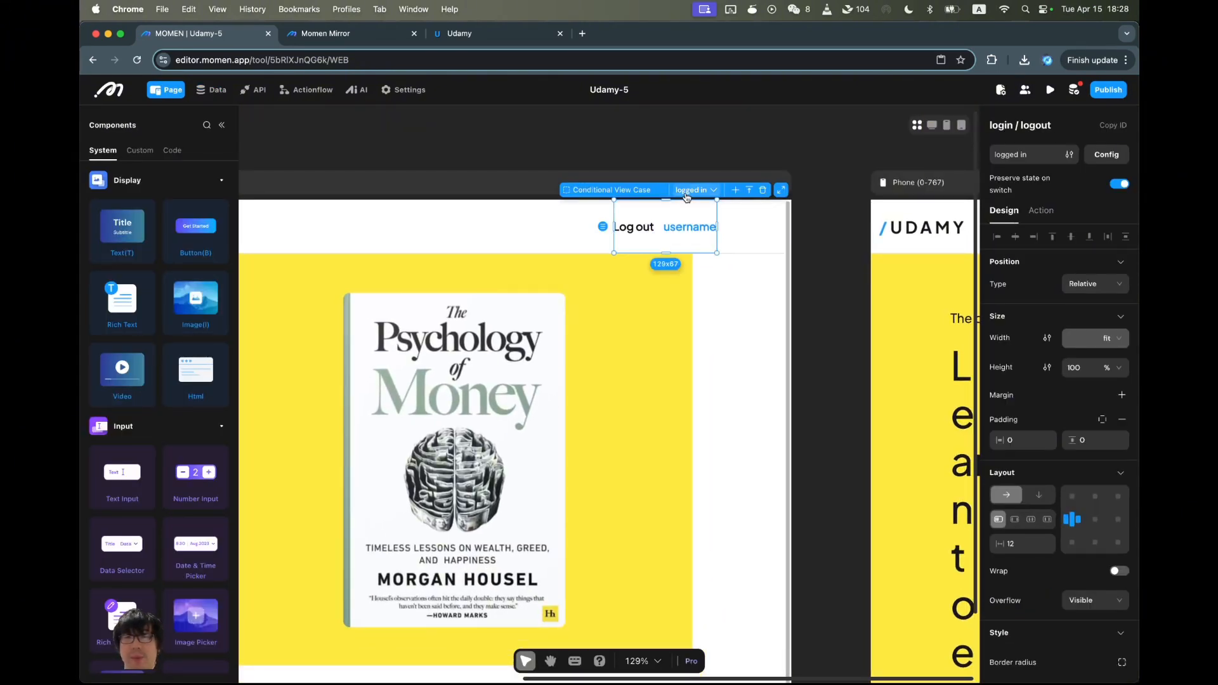
{"action": "left_click", "coordinate": [685, 197]}
{"action": "left_click", "coordinate": [664, 236]}
{"action": "left_click", "coordinate": [660, 229]}
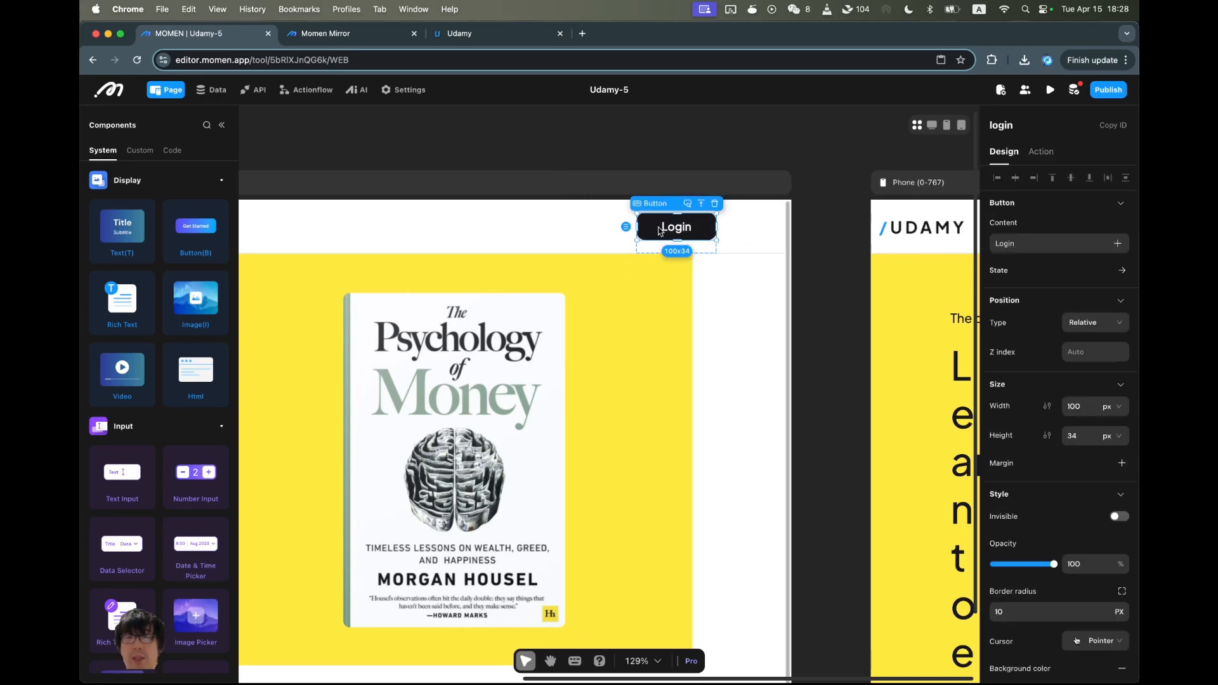
{"action": "left_click", "coordinate": [1041, 151]}
{"action": "left_click", "coordinate": [1117, 196]}
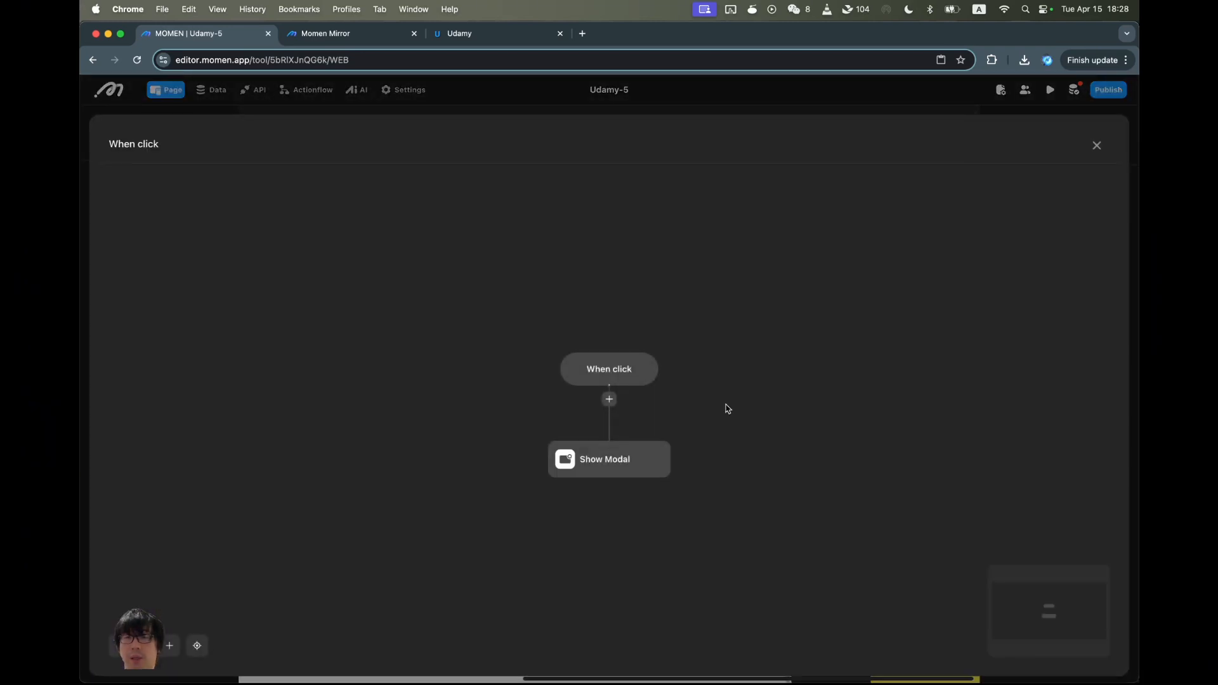
Open the Signup modal from the login modal's Sign up link and view its Sign up button flow.
{"action": "left_click", "coordinate": [616, 462]}
{"action": "left_click", "coordinate": [1015, 270]}
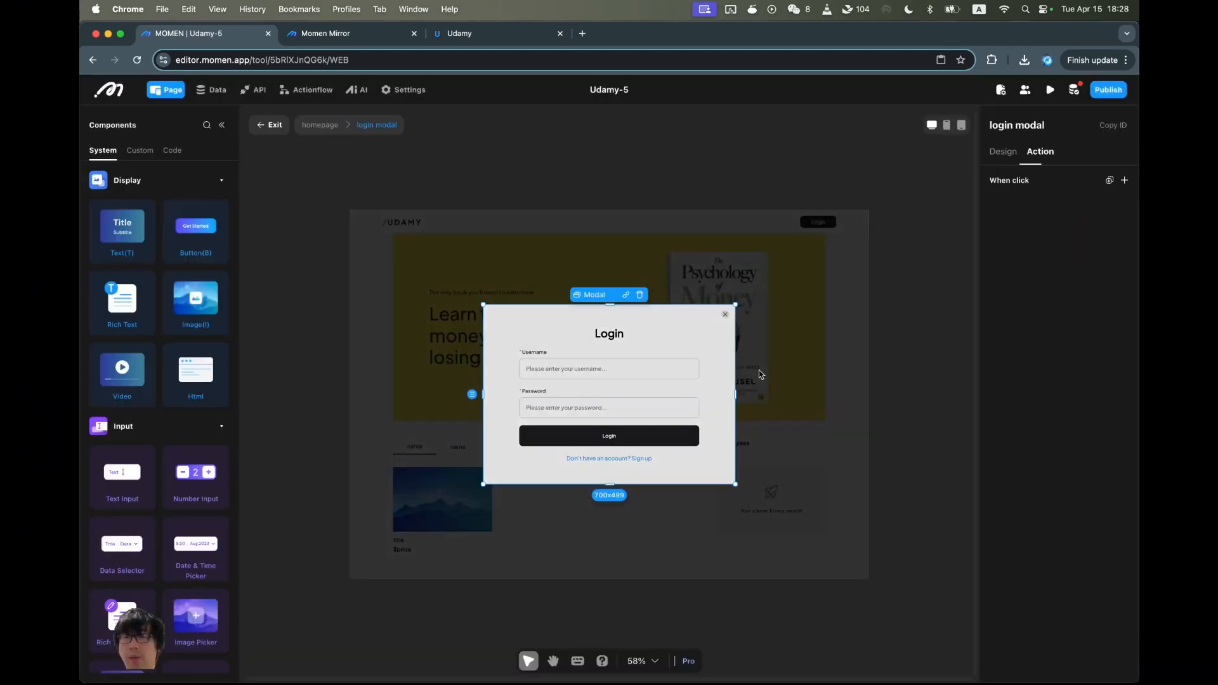
{"action": "left_click", "coordinate": [601, 436]}
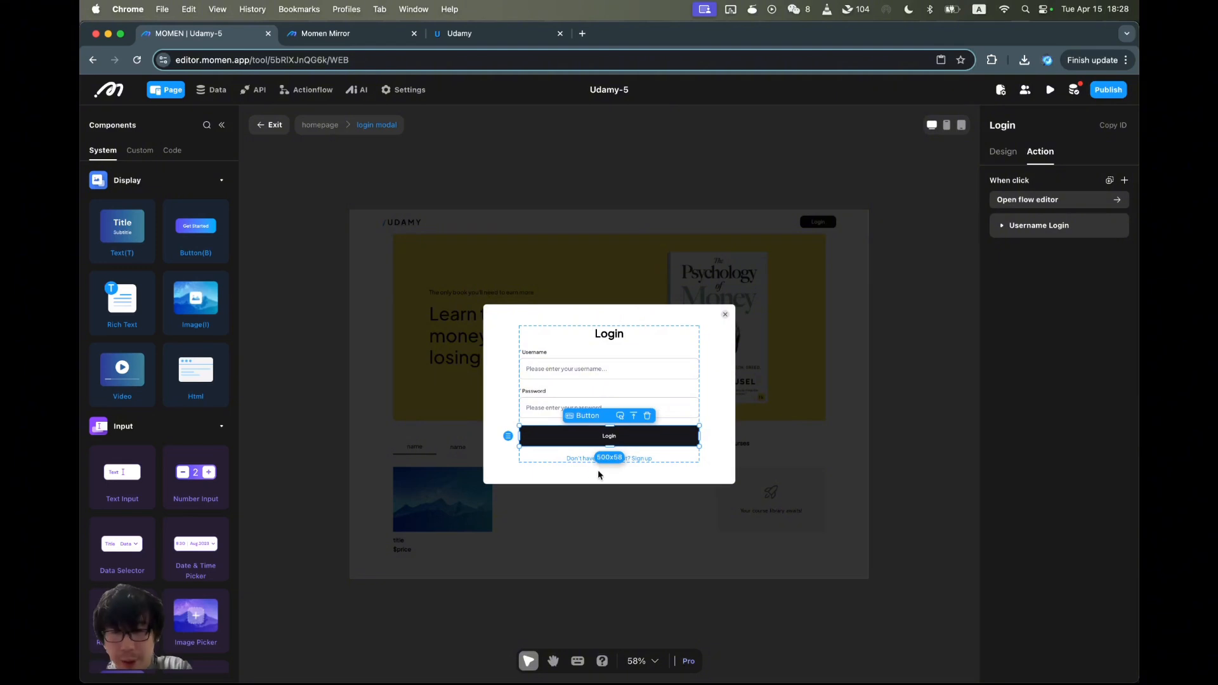
{"action": "left_click", "coordinate": [643, 459]}
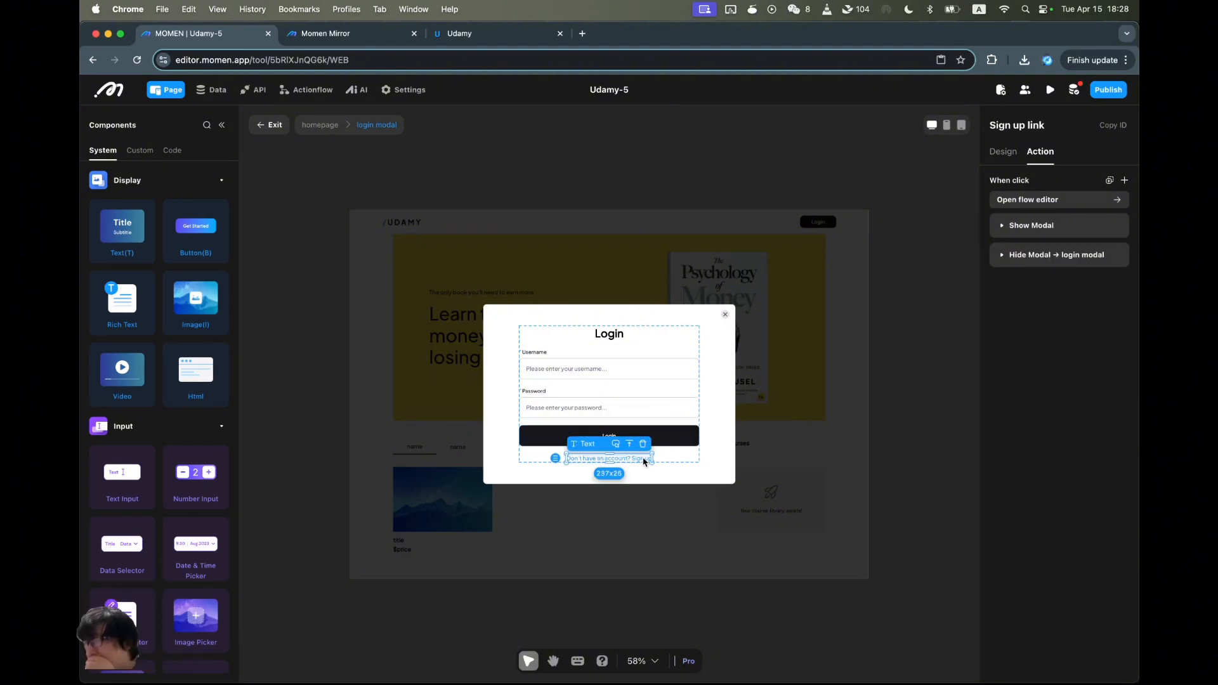
{"action": "left_click", "coordinate": [1003, 227]}
{"action": "left_click", "coordinate": [1024, 302]}
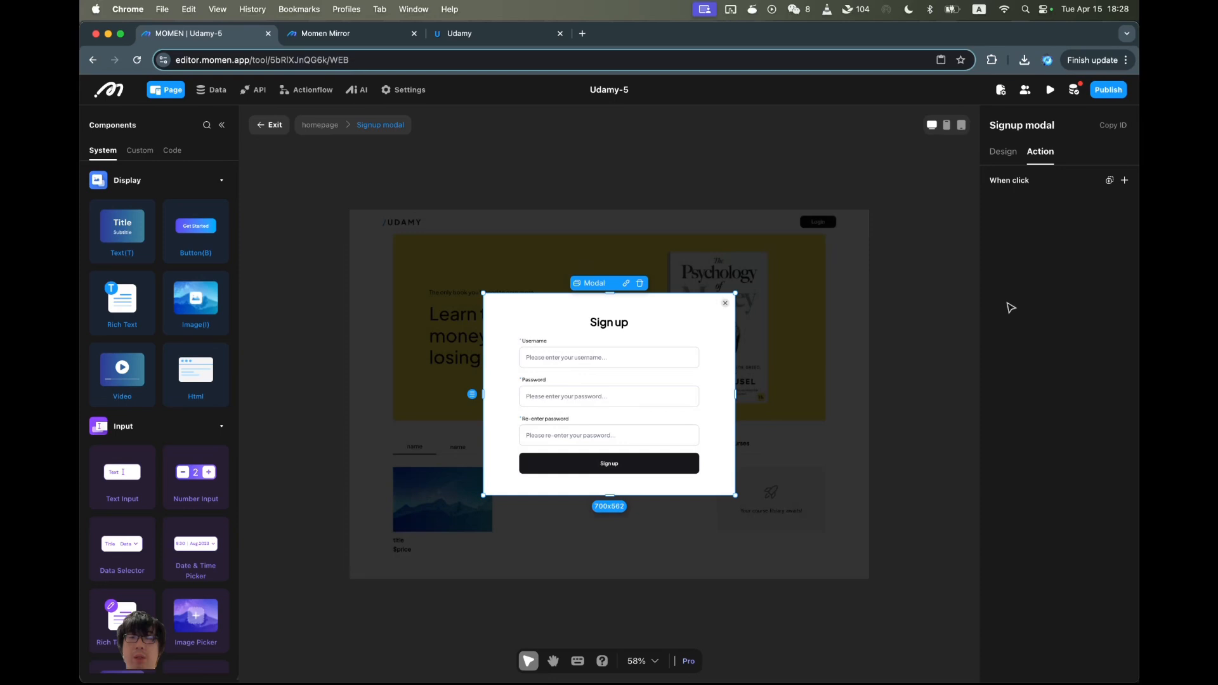
{"action": "left_click", "coordinate": [615, 468]}
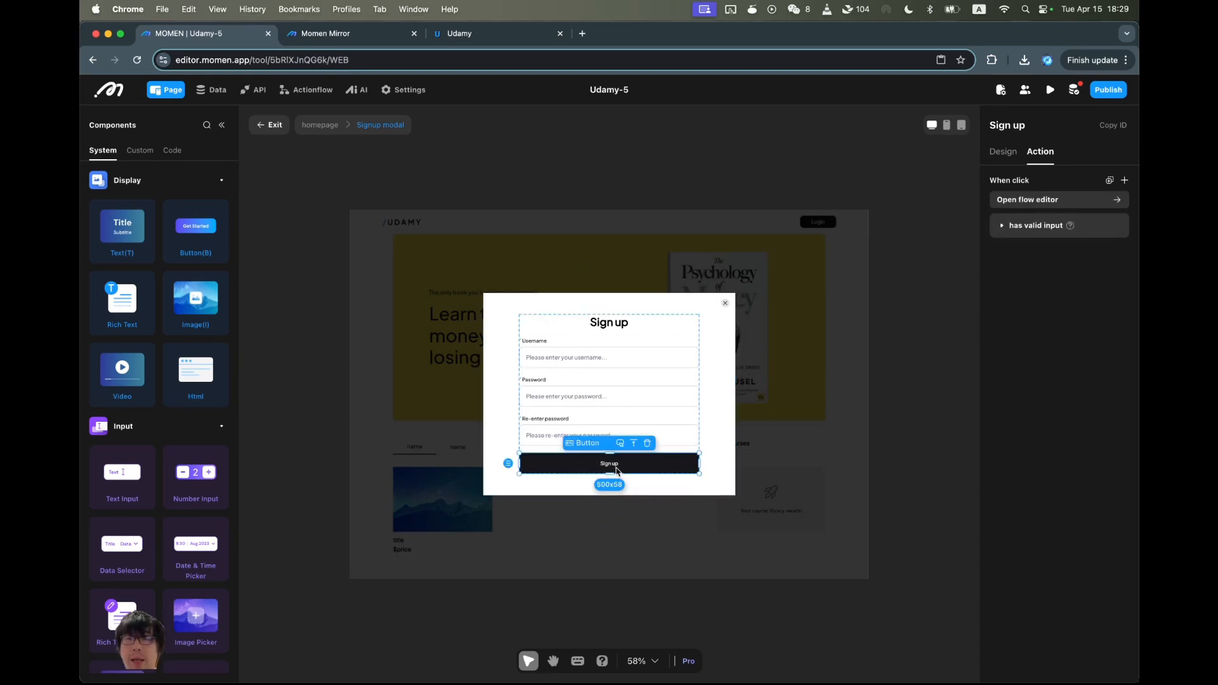
{"action": "left_click", "coordinate": [1002, 226]}
{"action": "left_click", "coordinate": [1031, 201]}
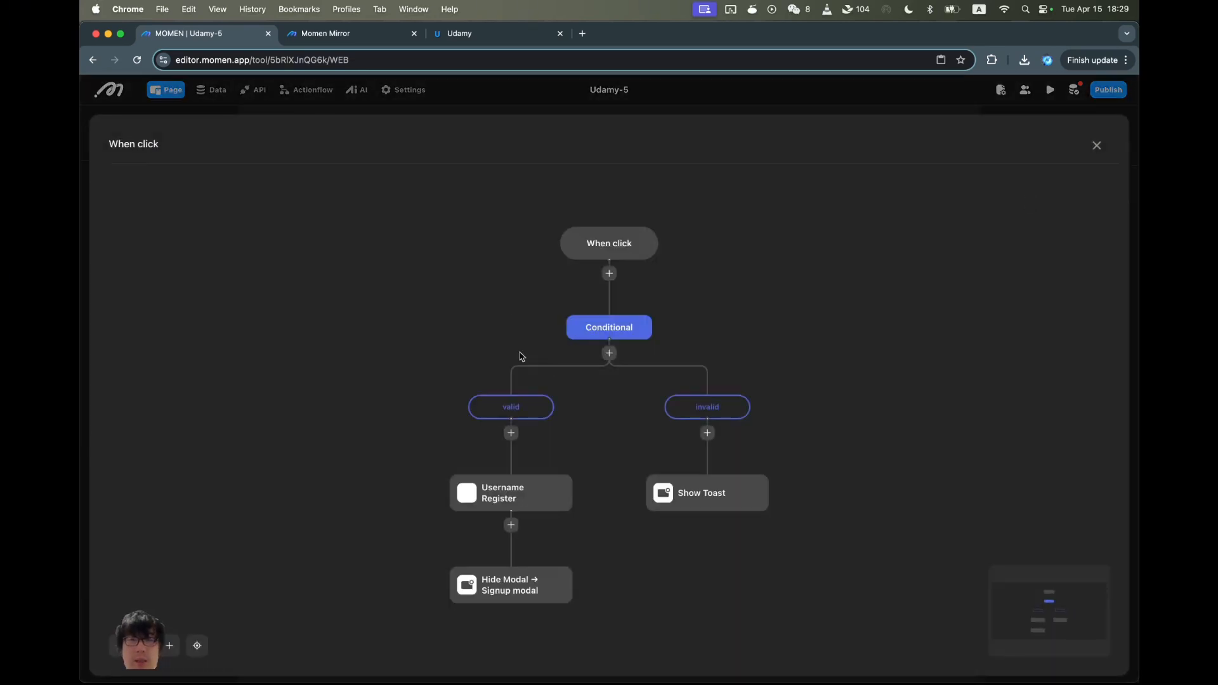
Inspect the And conditions on the Sign up flow's valid branch.
{"action": "left_click", "coordinate": [500, 397]}
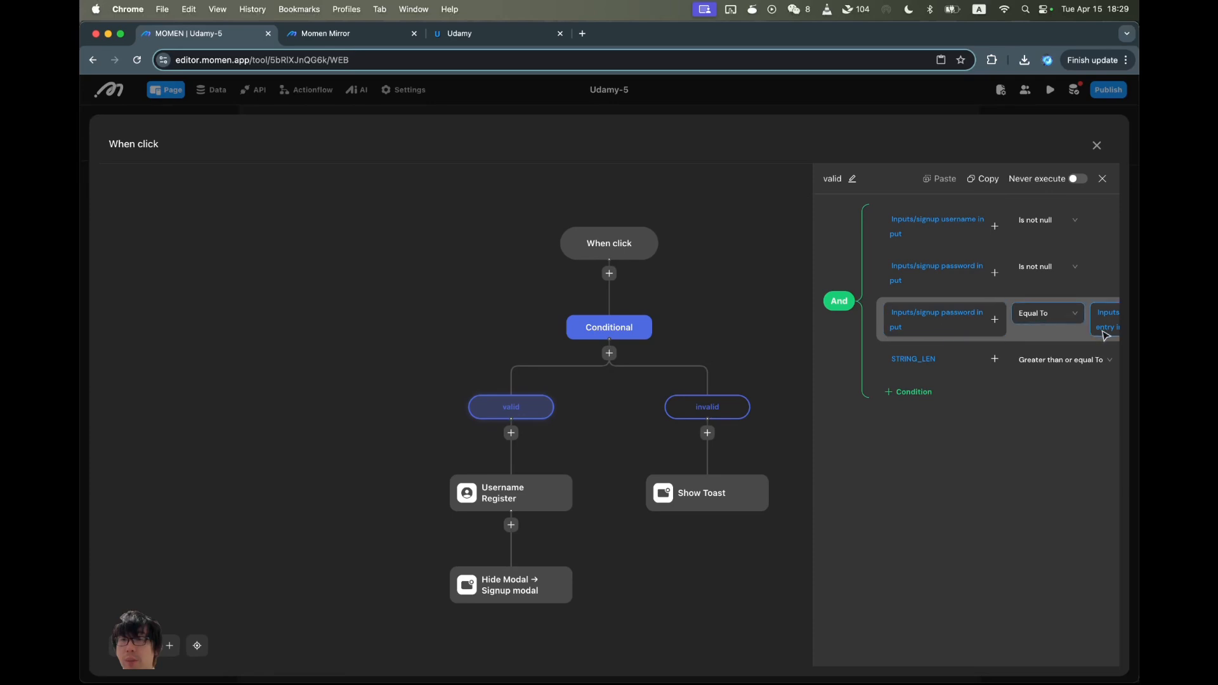
{"action": "scroll", "coordinate": [1069, 367], "scroll_direction": "right", "scroll_amount": 5}
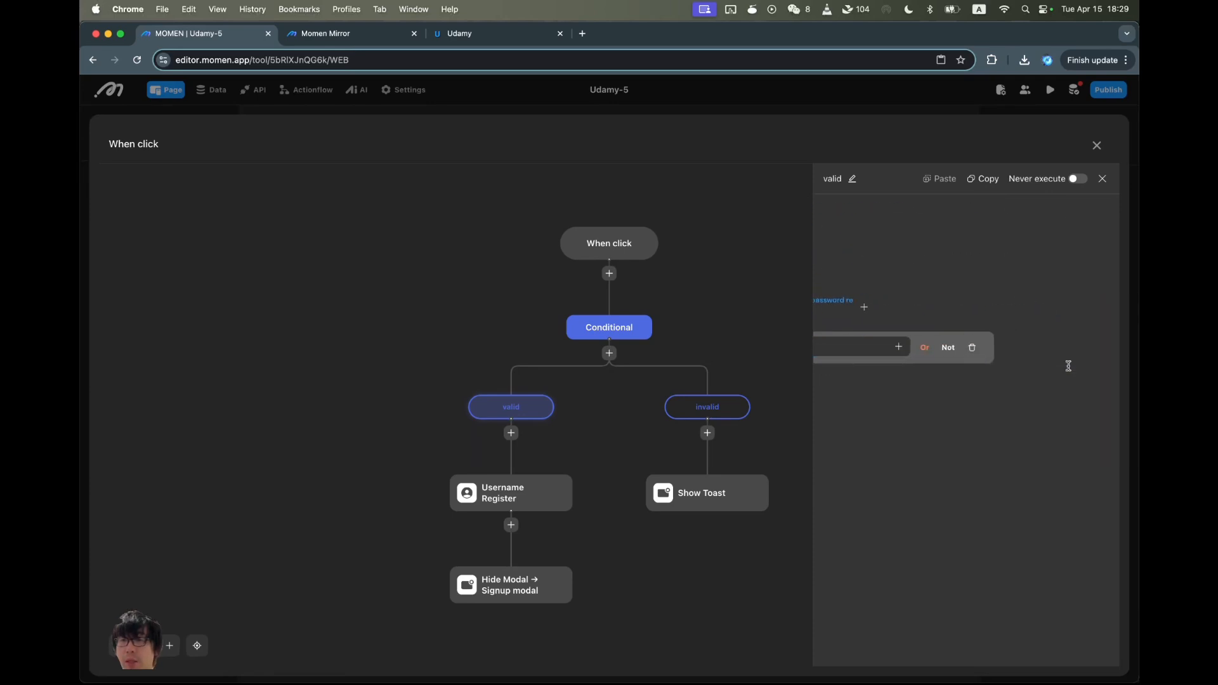
{"action": "scroll", "coordinate": [940, 355], "scroll_direction": "left", "scroll_amount": 3}
{"action": "scroll", "coordinate": [951, 355], "scroll_direction": "left", "scroll_amount": 2}
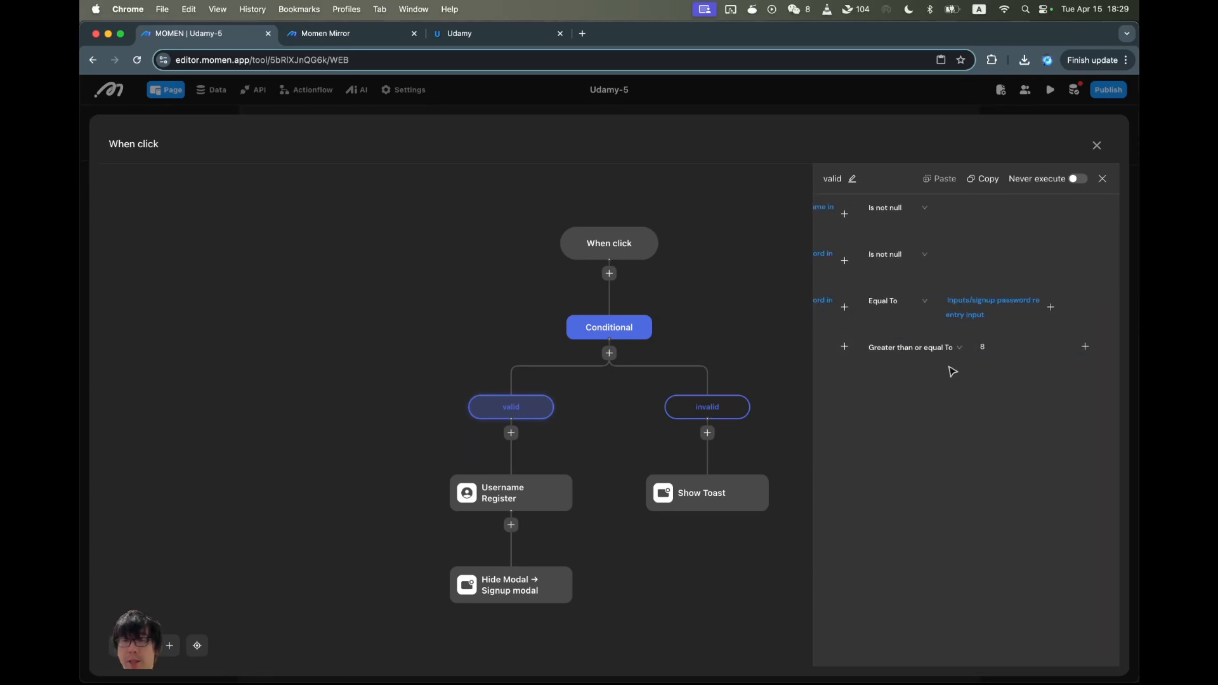
{"action": "scroll", "coordinate": [971, 419], "scroll_direction": "up", "scroll_amount": 2}
{"action": "scroll", "coordinate": [975, 400], "scroll_direction": "left", "scroll_amount": 4}
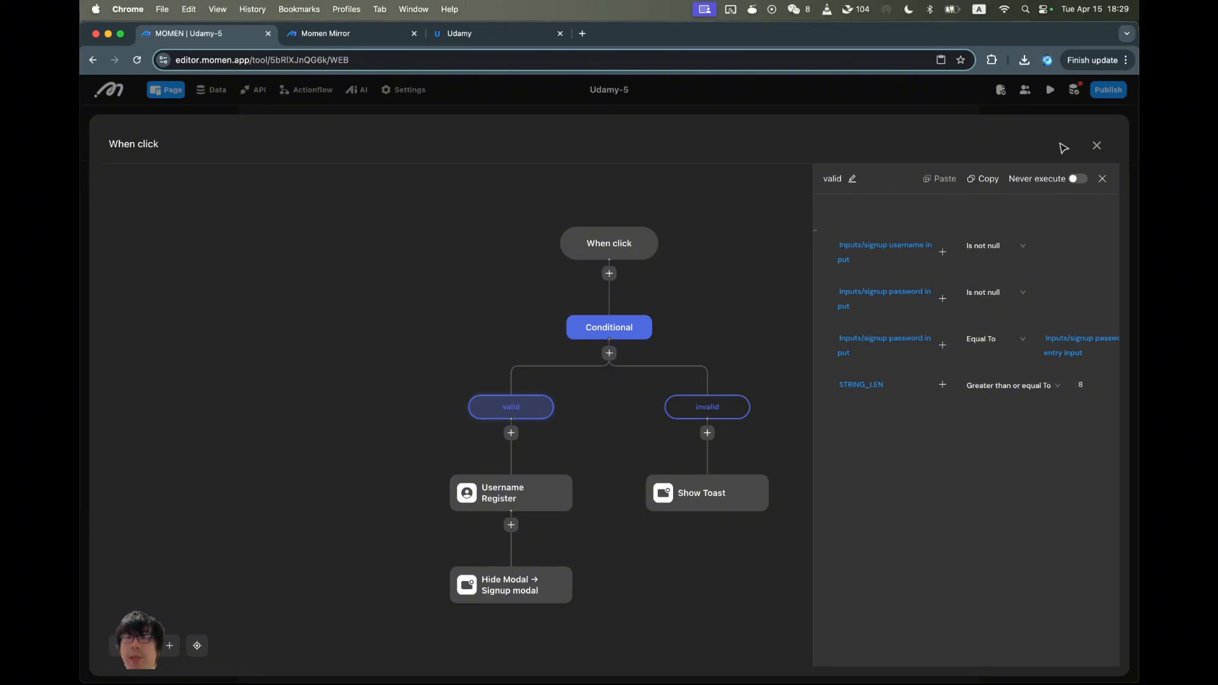
{"action": "left_click", "coordinate": [1103, 179]}
Back on the canvas, check the Username, Password and Re-enter password inputs and Sign up button.
{"action": "left_click", "coordinate": [1096, 147]}
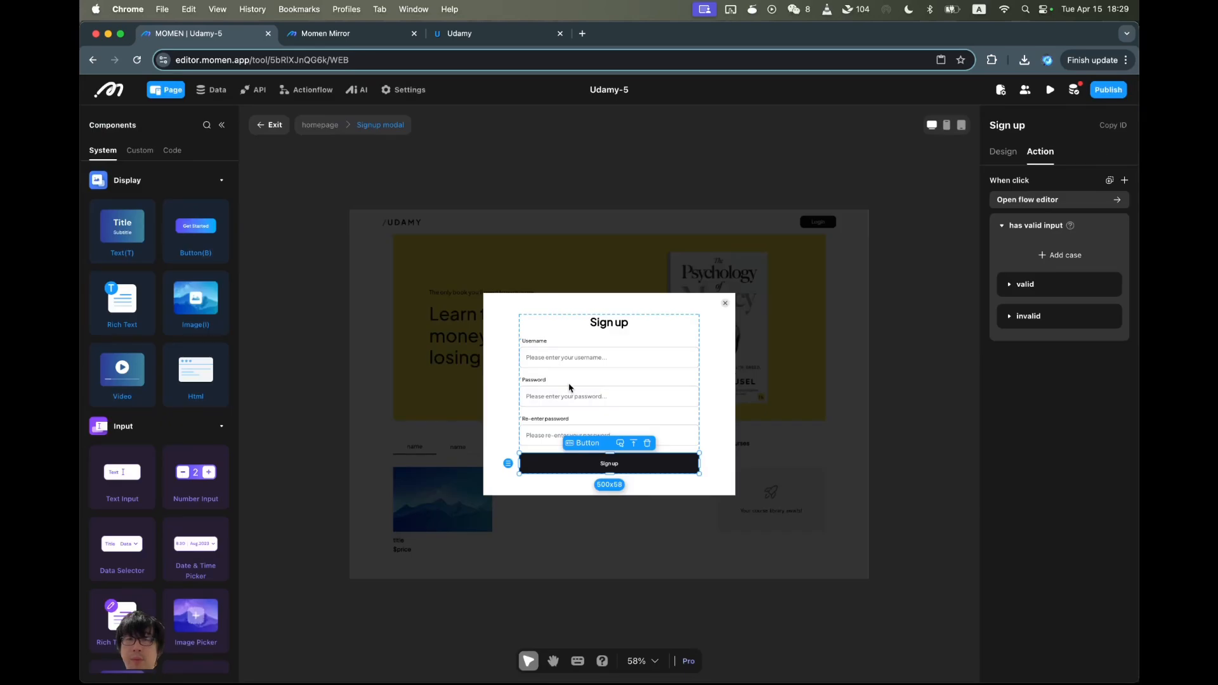
{"action": "left_click", "coordinate": [580, 372]}
{"action": "left_click", "coordinate": [589, 362]}
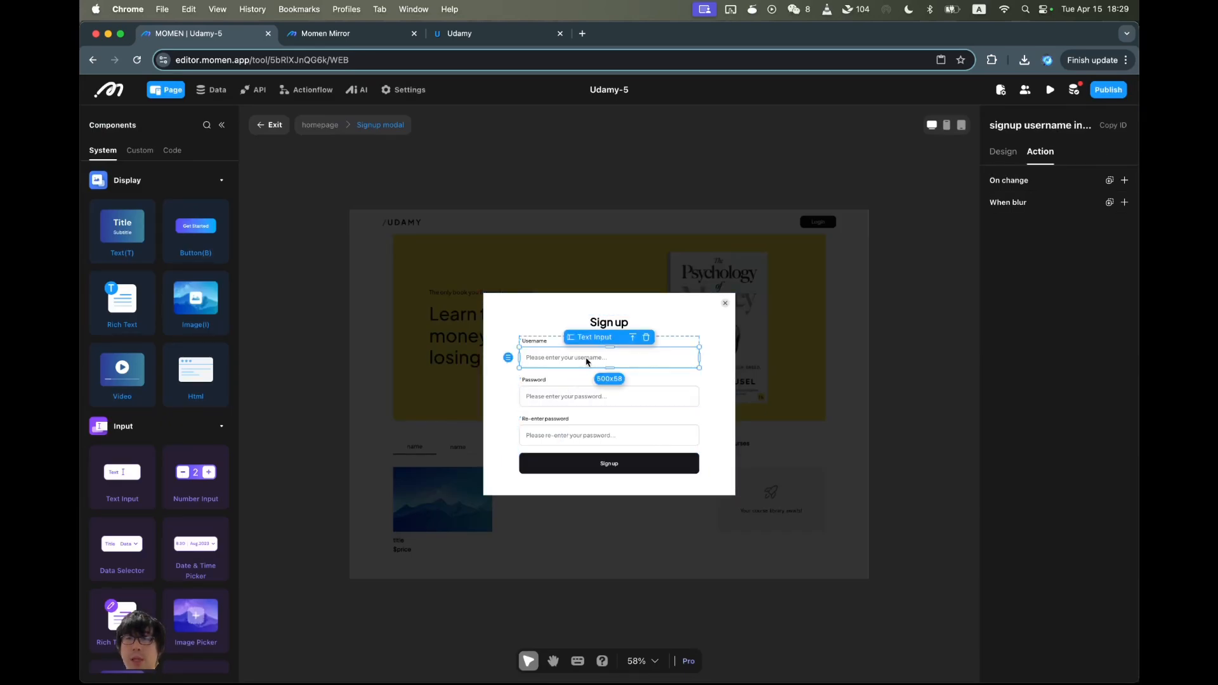
{"action": "left_click", "coordinate": [583, 395]}
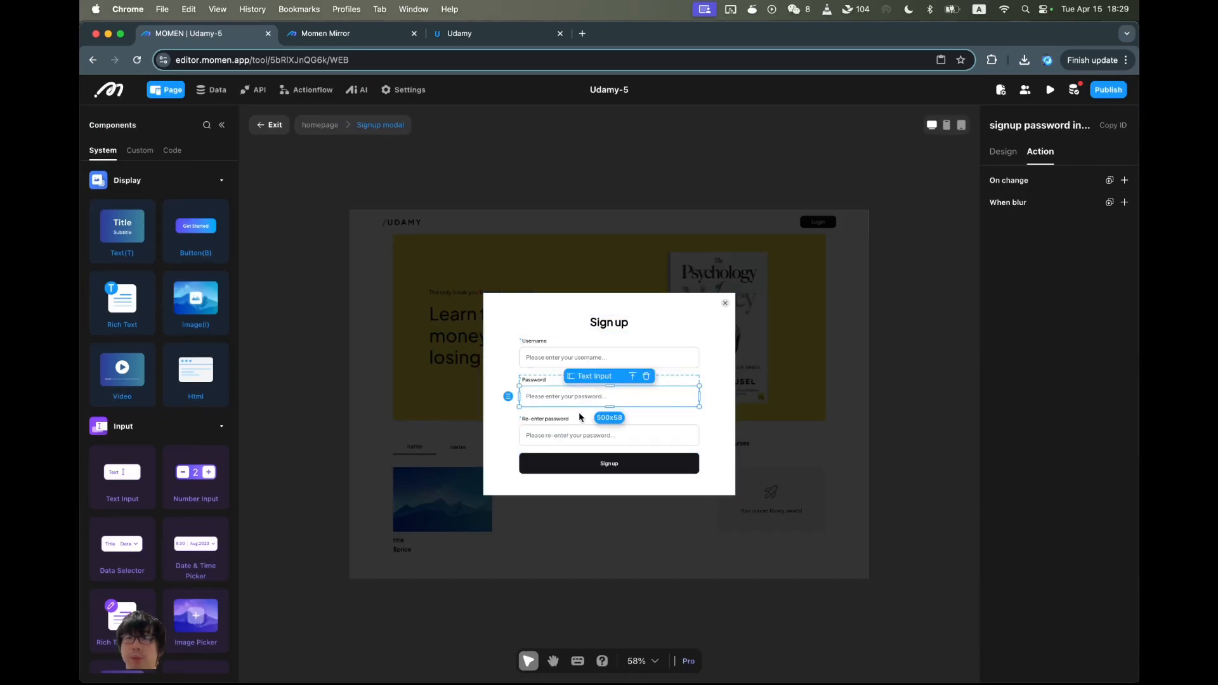
{"action": "left_click", "coordinate": [577, 437]}
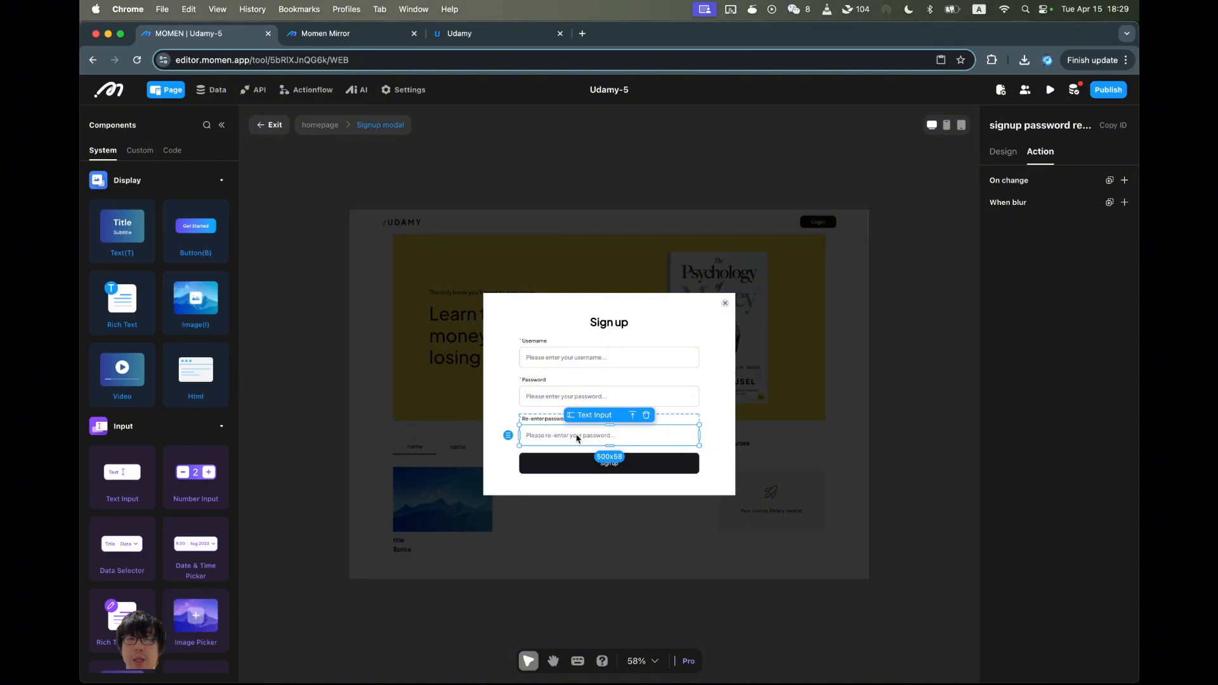
{"action": "left_click", "coordinate": [577, 465]}
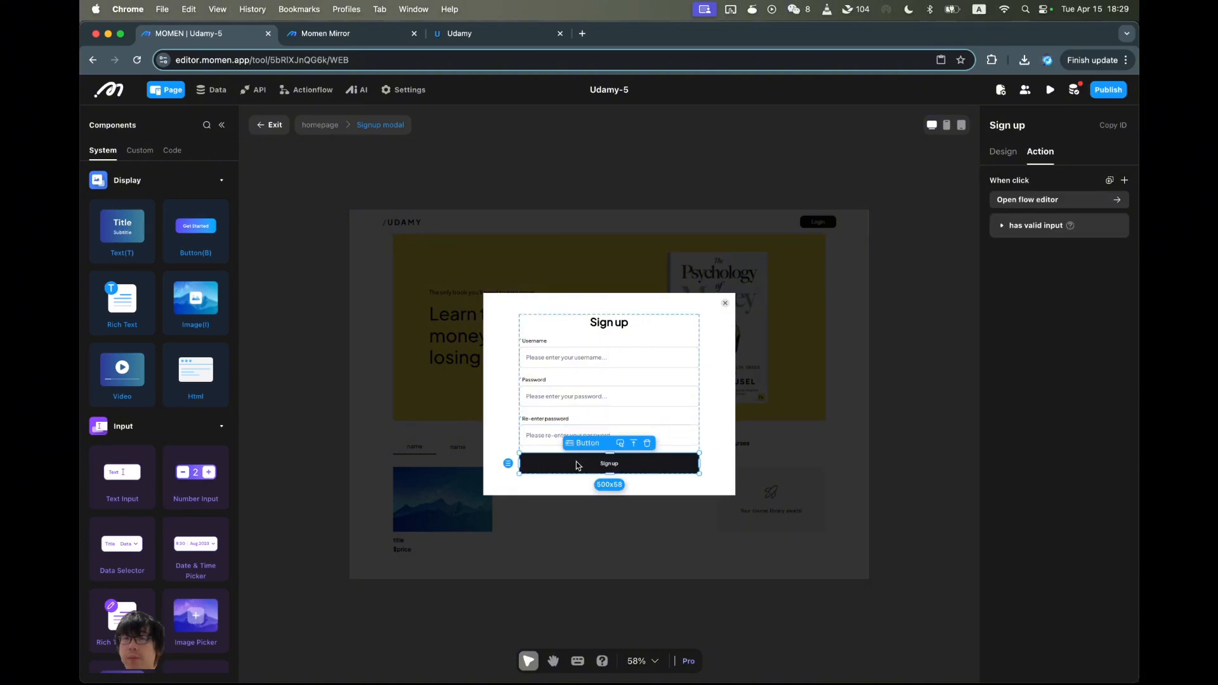
{"action": "left_click", "coordinate": [1041, 199]}
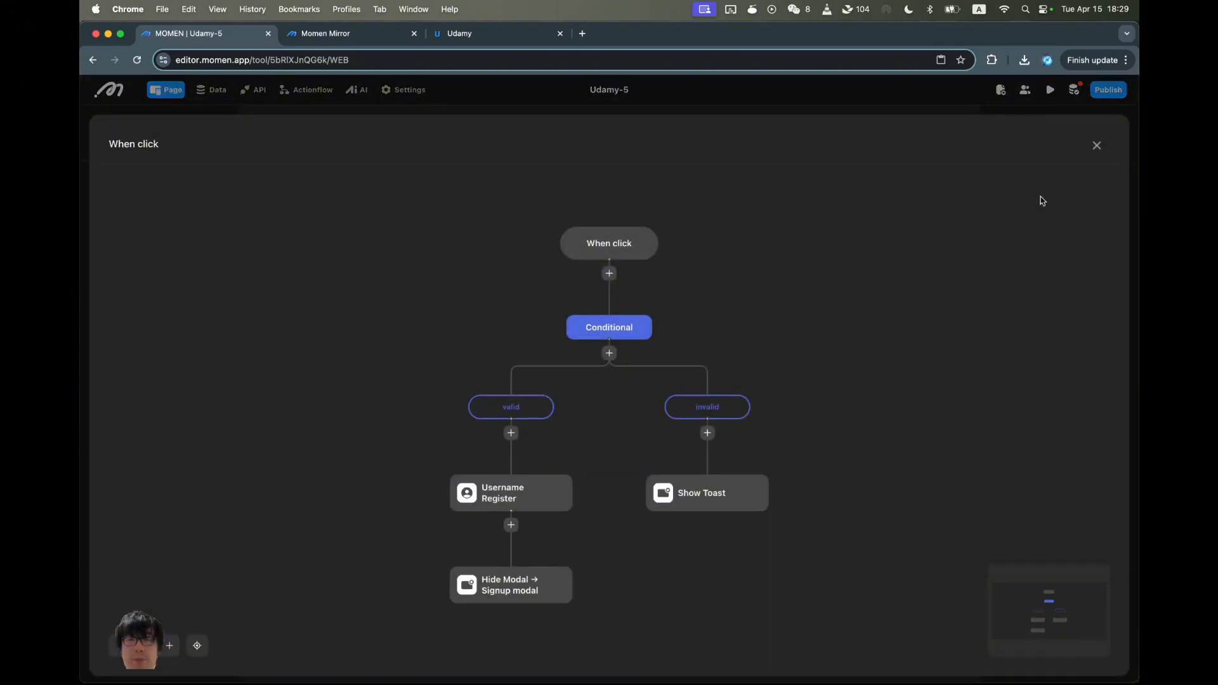
{"action": "left_click", "coordinate": [1097, 146]}
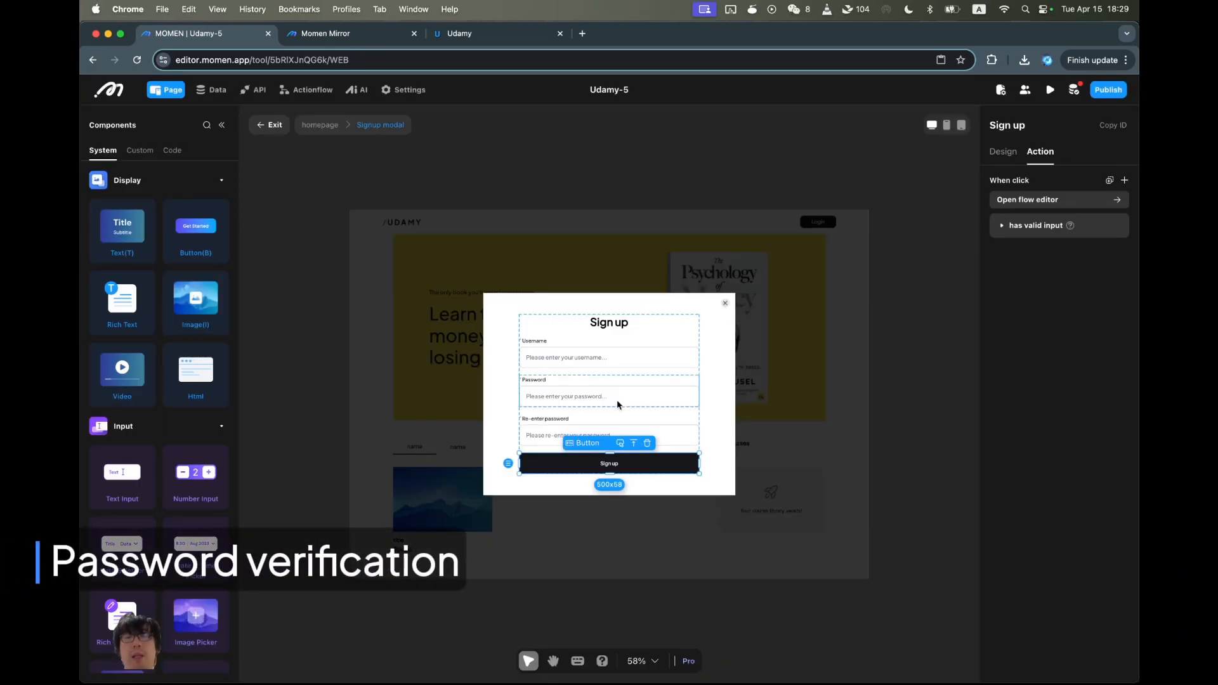
{"action": "scroll", "coordinate": [618, 403], "scroll_direction": "up", "scroll_amount": 5}
Drop a Text element above the Signup modal's heading and clear its Hello World ! content.
{"action": "left_click", "coordinate": [833, 390]}
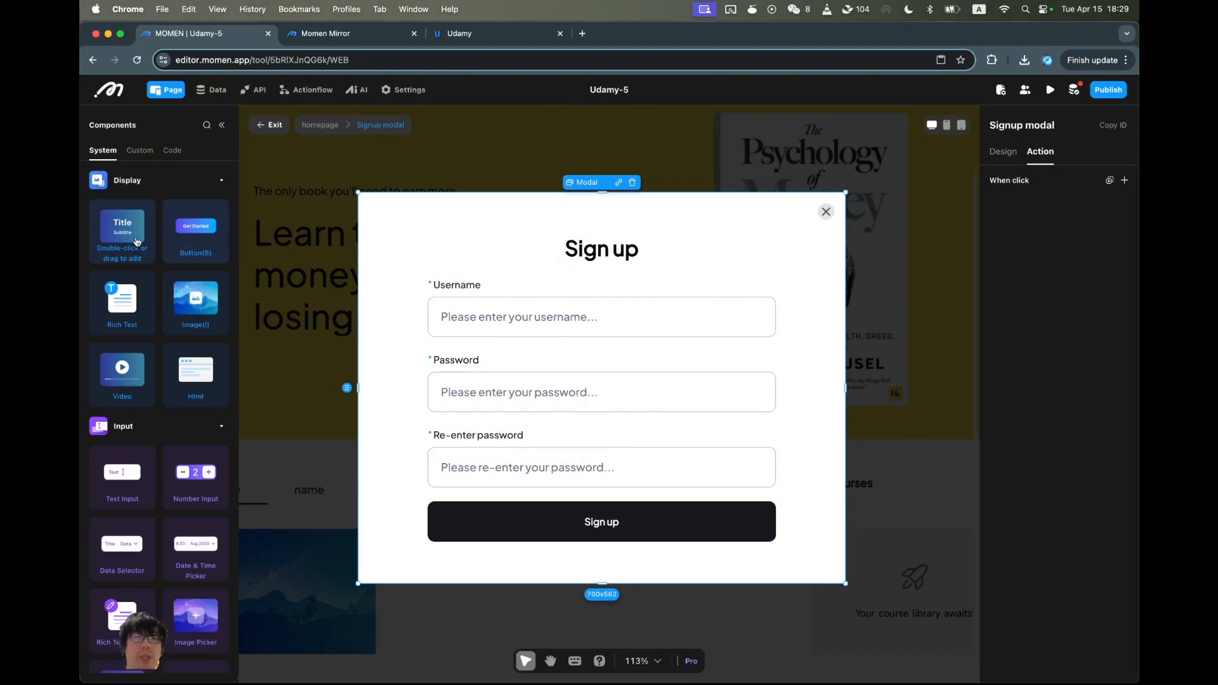
{"action": "left_click_drag", "start_coordinate": [122, 227], "coordinate": [609, 237]}
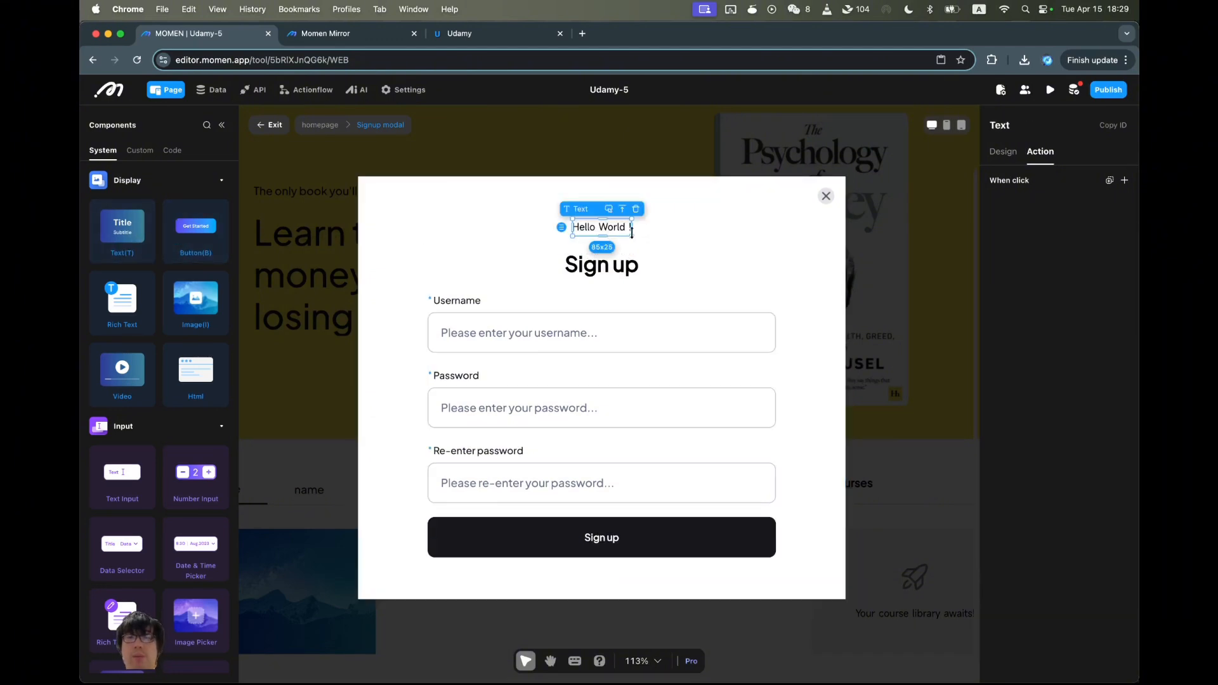
{"action": "left_click", "coordinate": [1005, 153]}
{"action": "left_click", "coordinate": [1060, 248]}
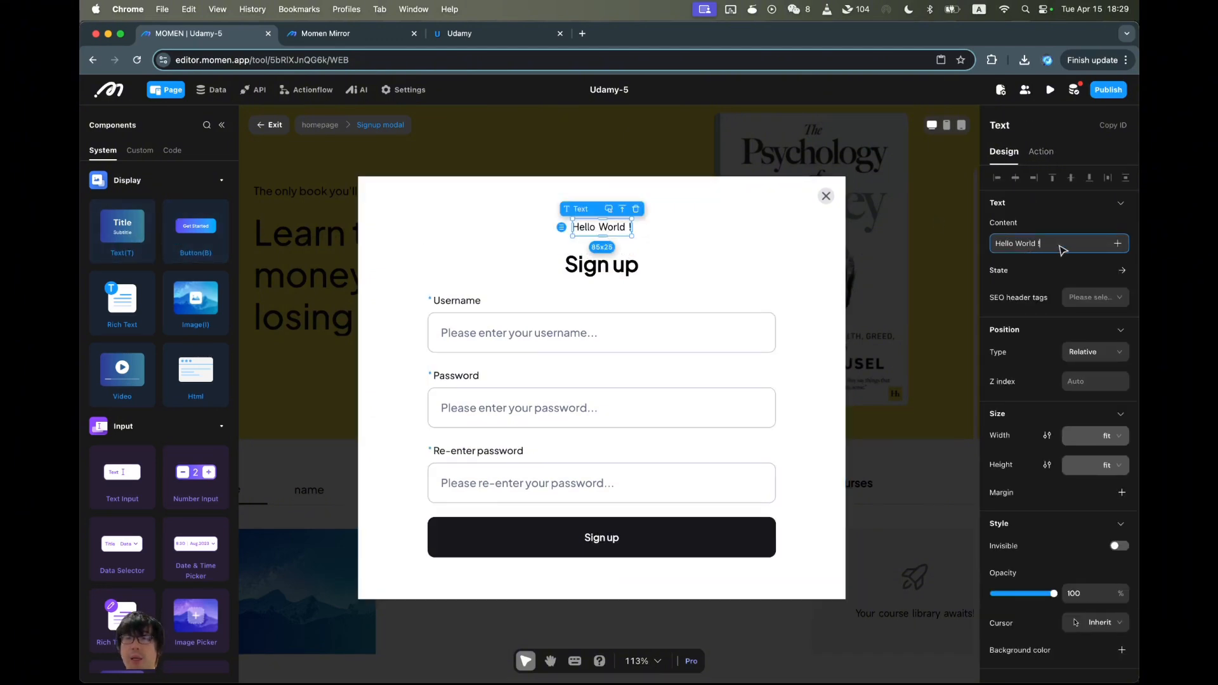
{"action": "key", "text": "super+a"}
{"action": "key", "text": "BackSpace"}
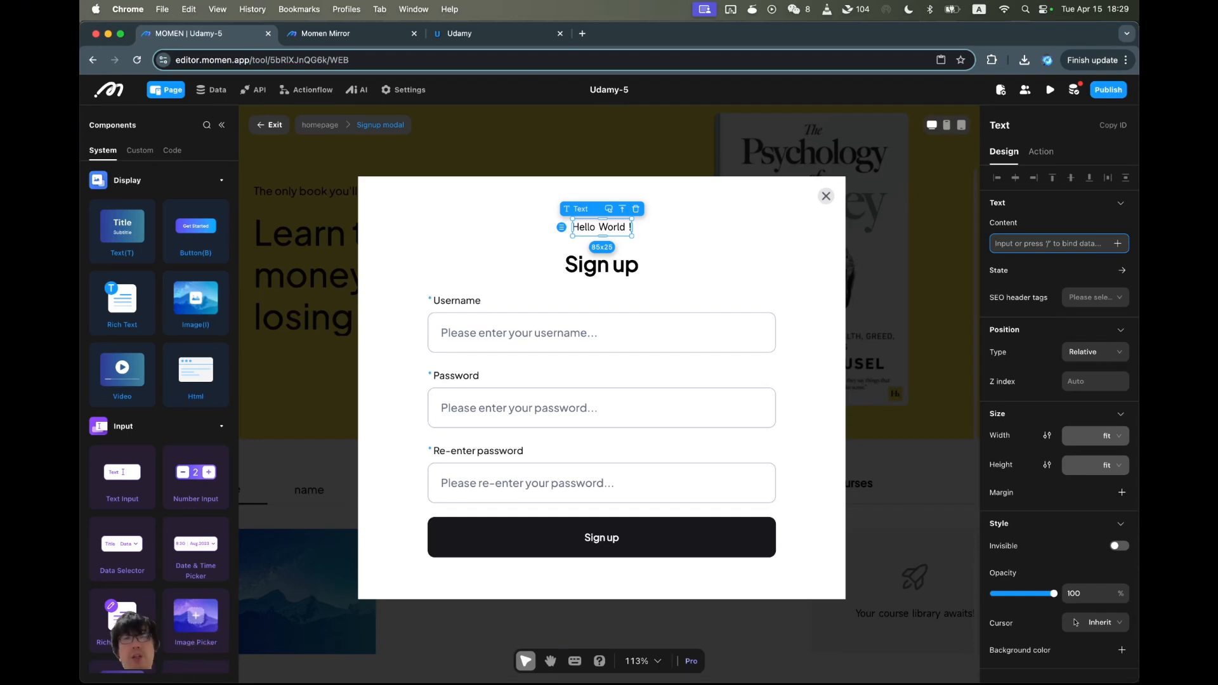
{"action": "key", "text": "slash"}
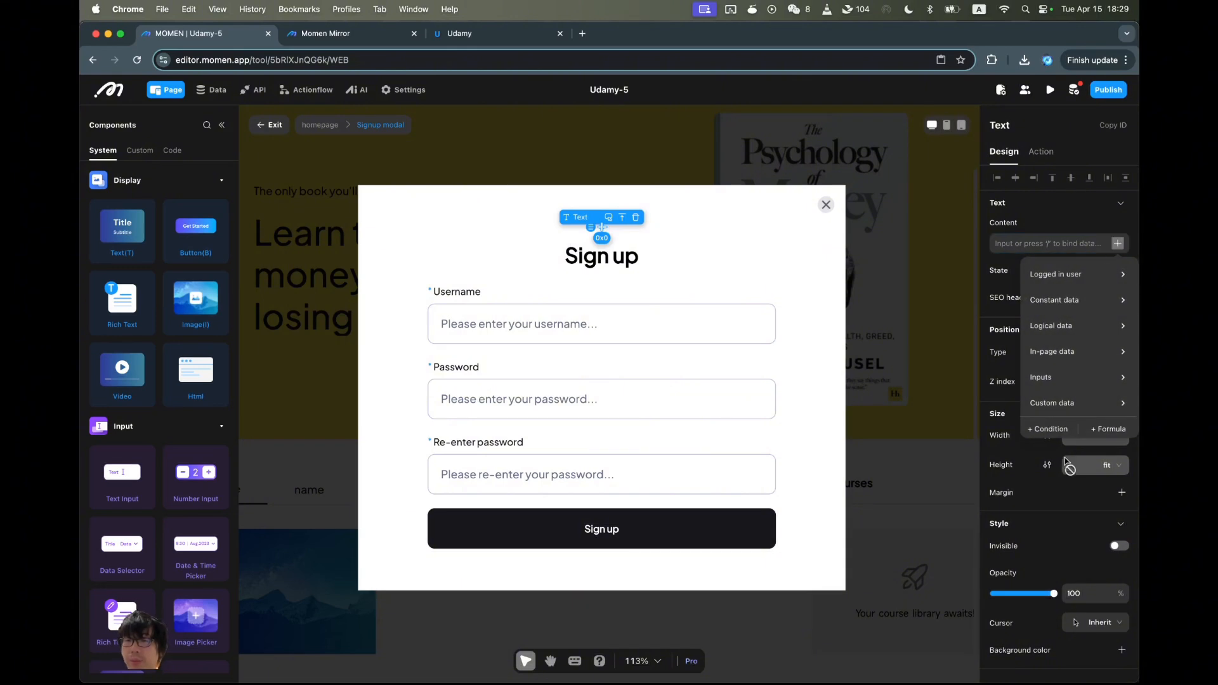
Make the text conditional, with Case 0 testing whether signup username input is null.
{"action": "left_click", "coordinate": [1044, 430]}
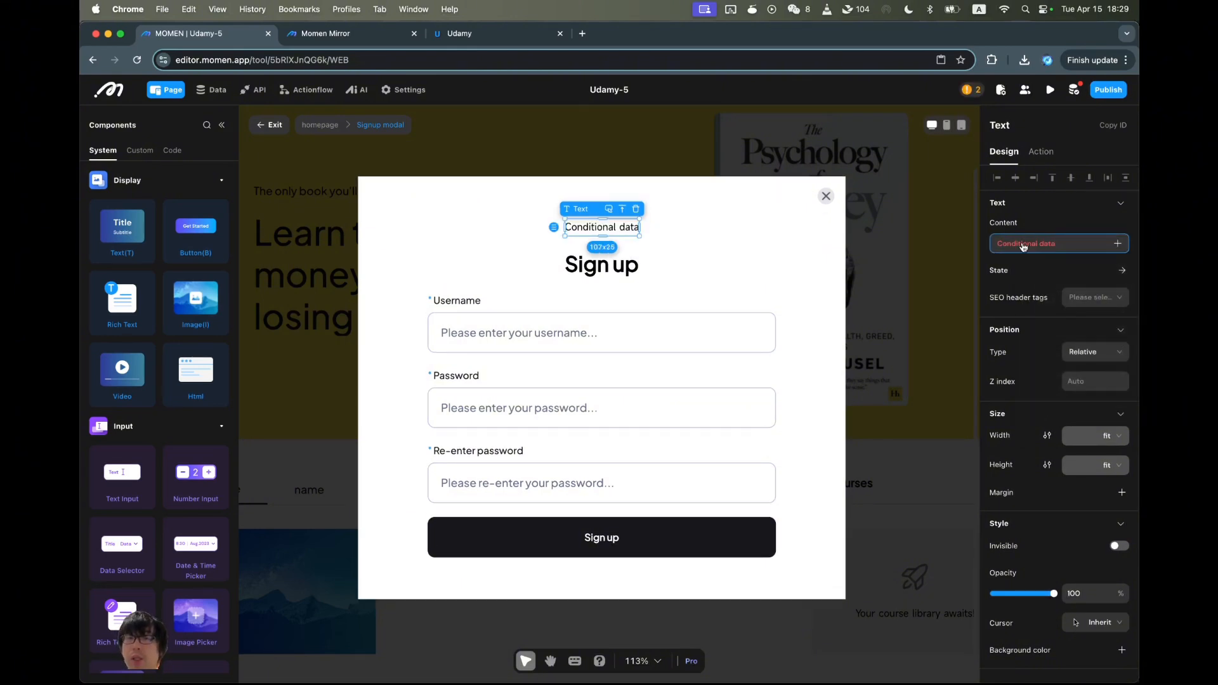
{"action": "left_click", "coordinate": [1041, 244]}
{"action": "left_click", "coordinate": [996, 350]}
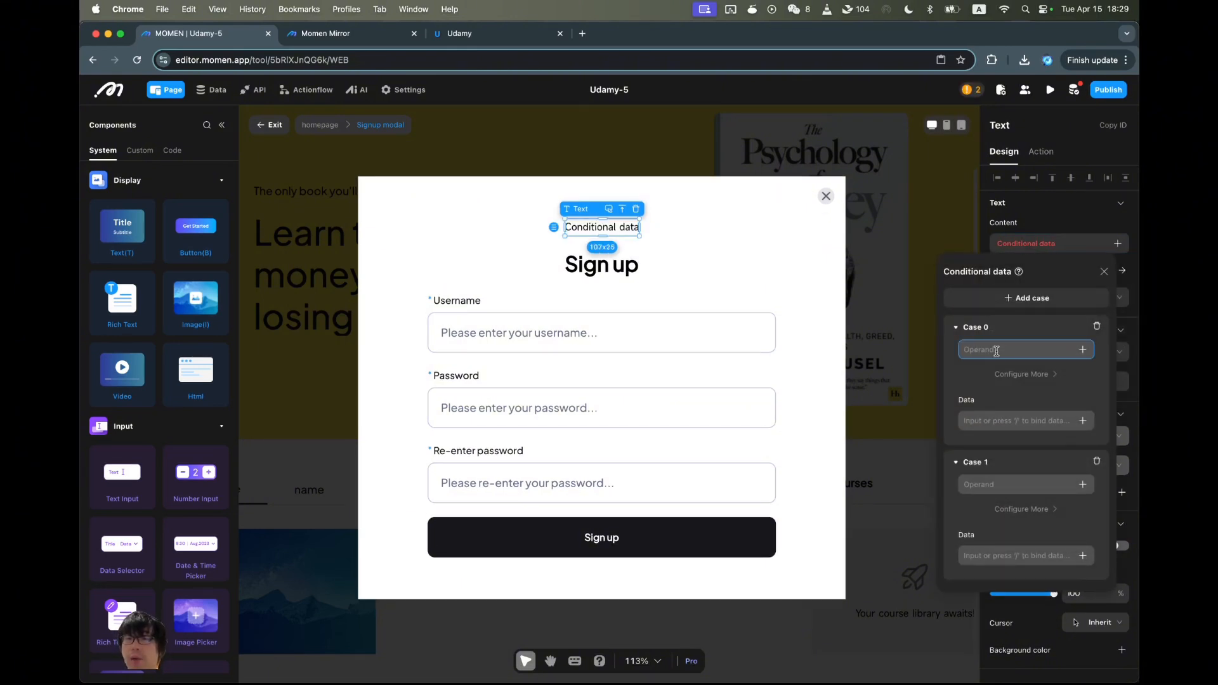
{"action": "left_click", "coordinate": [1083, 349]}
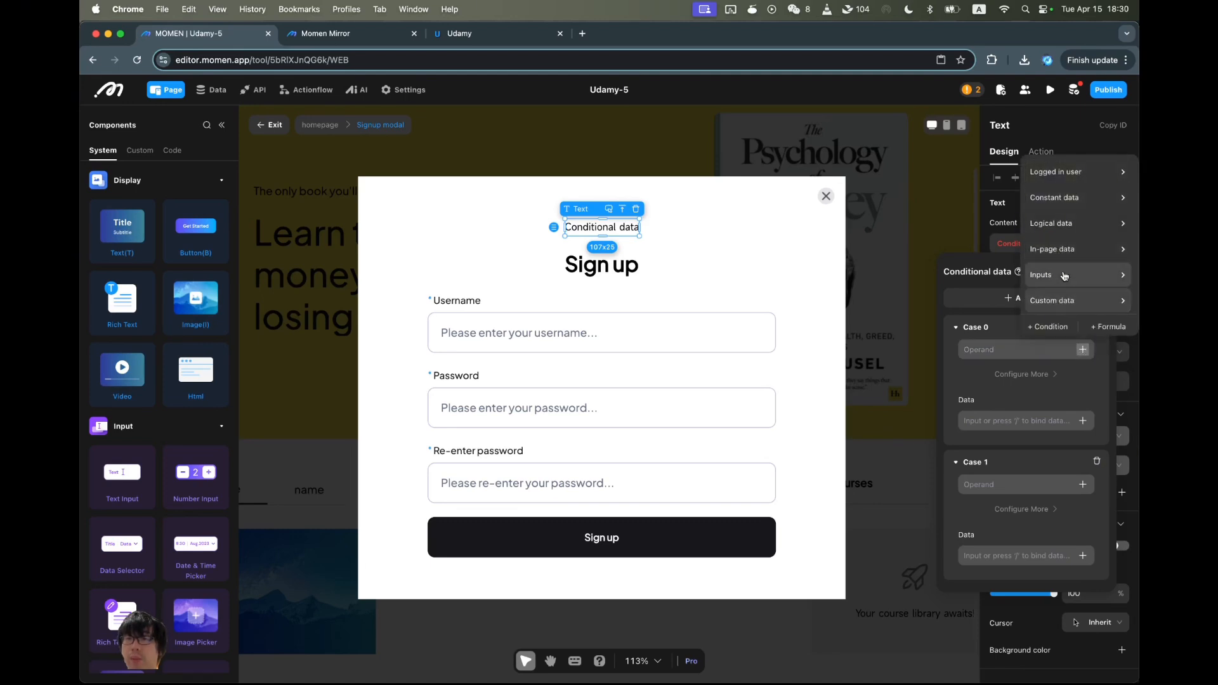
{"action": "mouse_move", "coordinate": [1058, 274]}
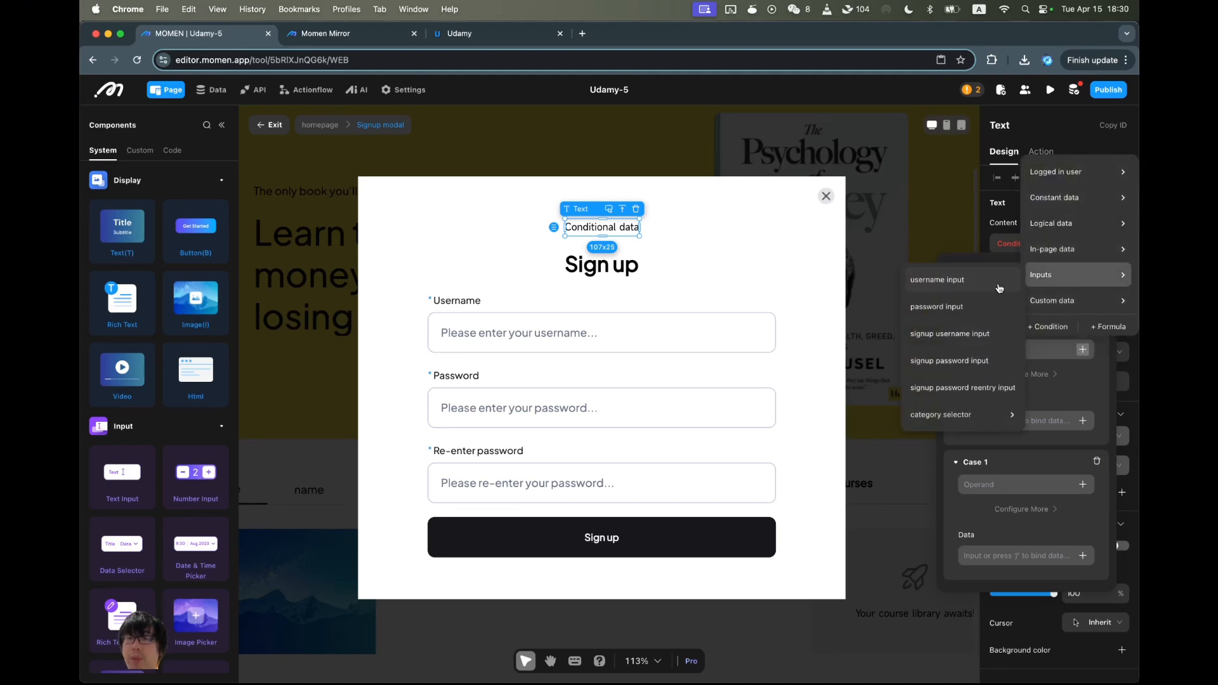
{"action": "left_click", "coordinate": [980, 341]}
{"action": "left_click", "coordinate": [1036, 374]}
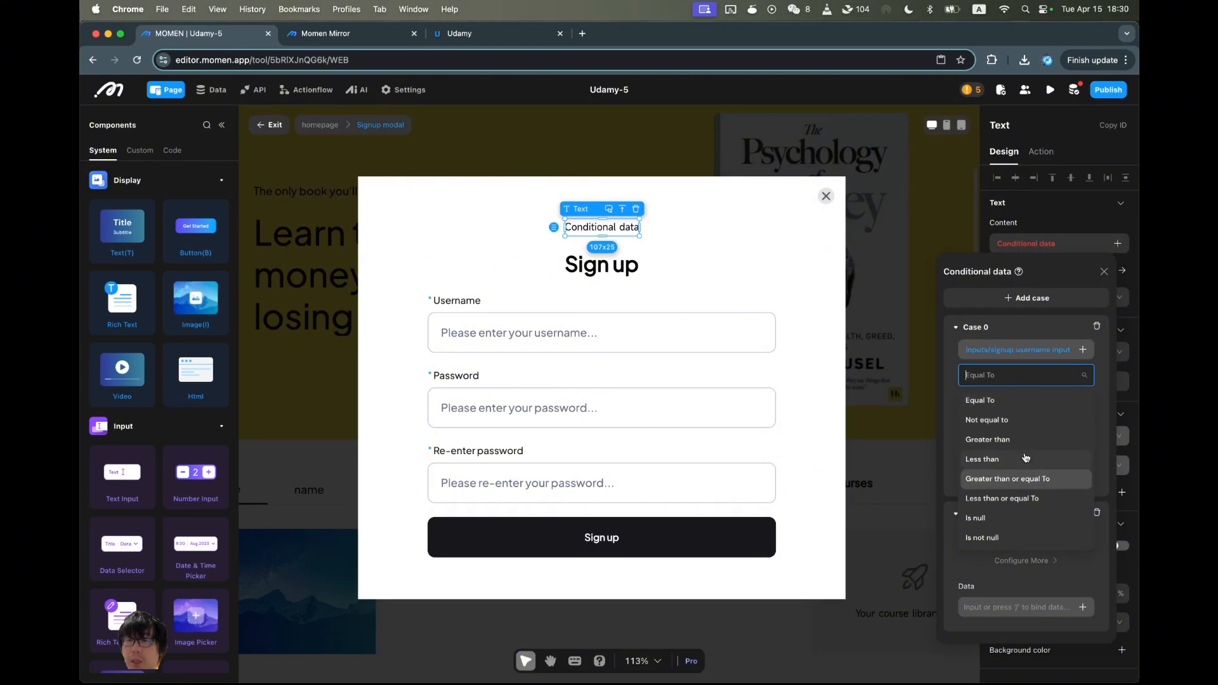
{"action": "left_click", "coordinate": [1027, 518]}
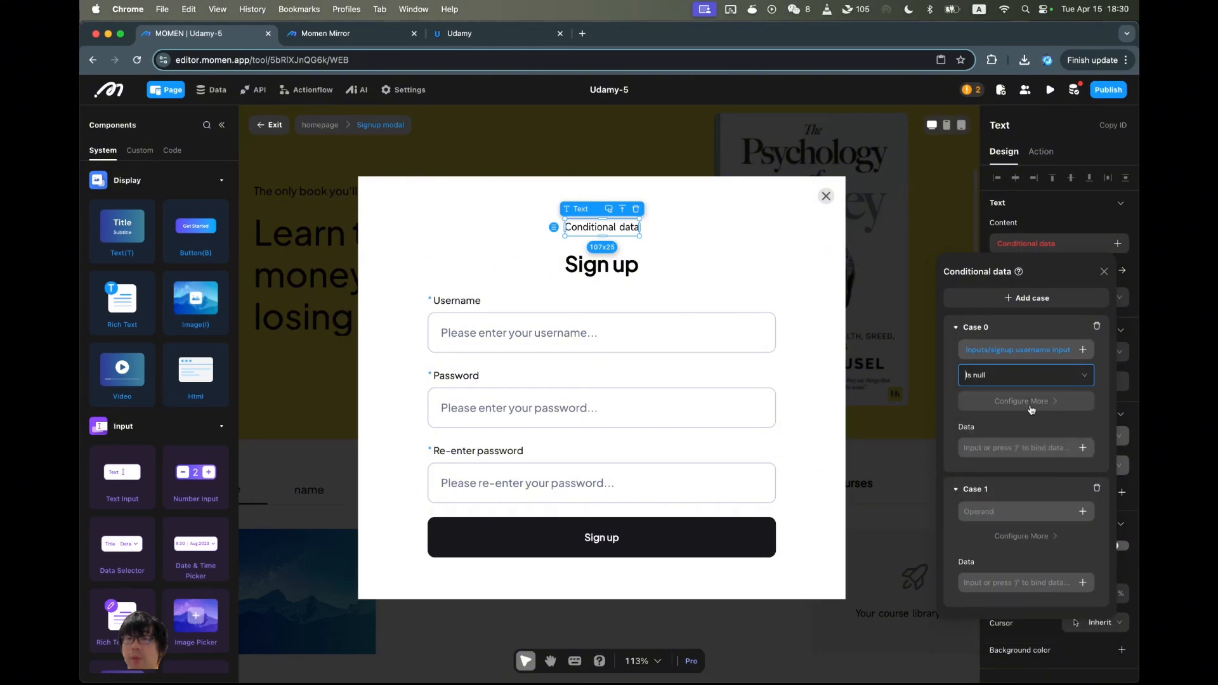
Set the case texts to 'username null' and otherwise 'username not null'.
{"action": "left_click", "coordinate": [1010, 448]}
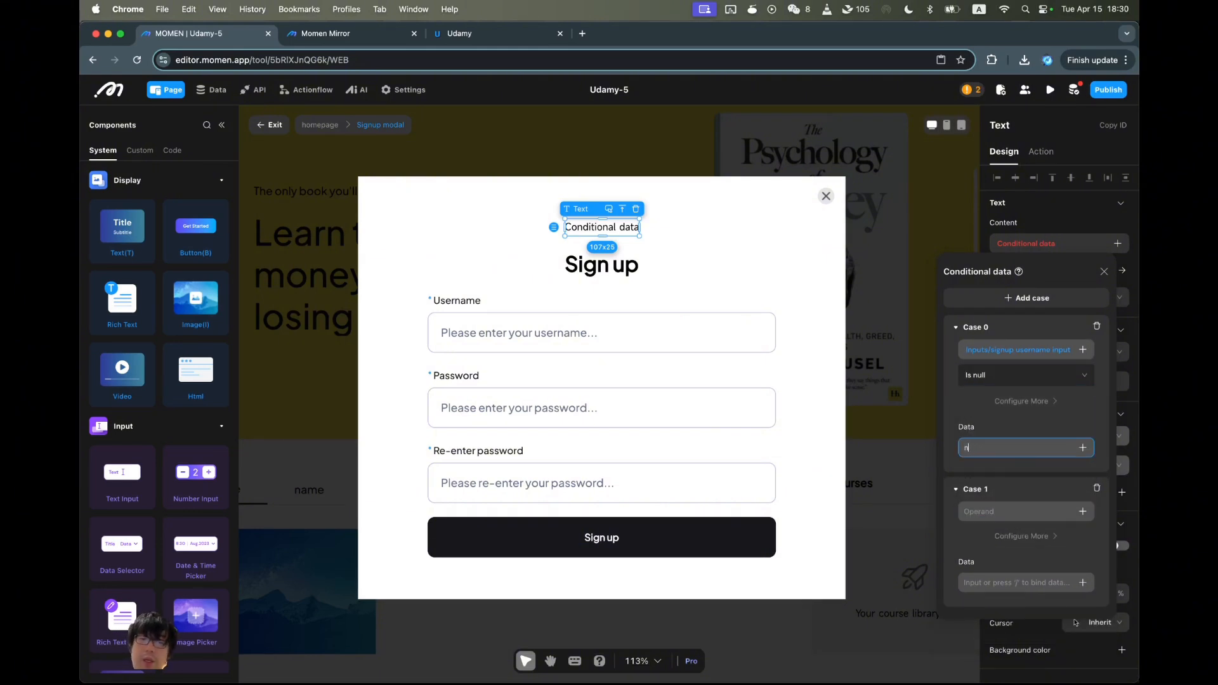
{"action": "type", "text": "username null"}
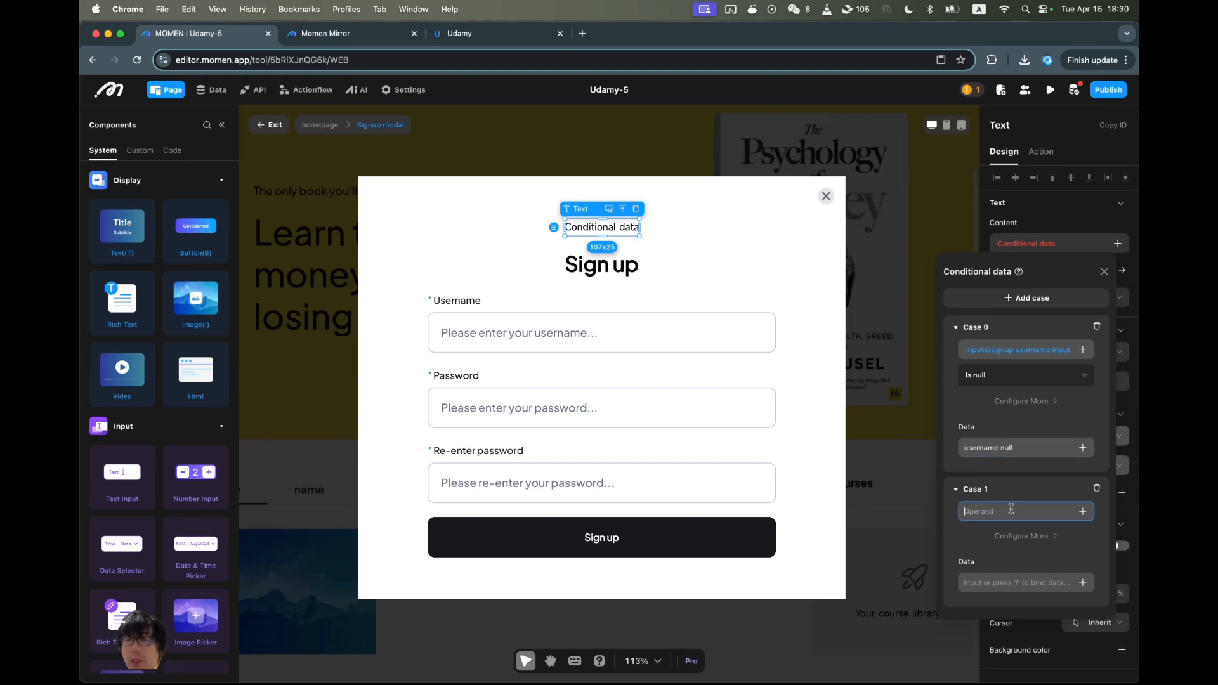
{"action": "left_click", "coordinate": [1001, 580]}
{"action": "type", "text": "user"}
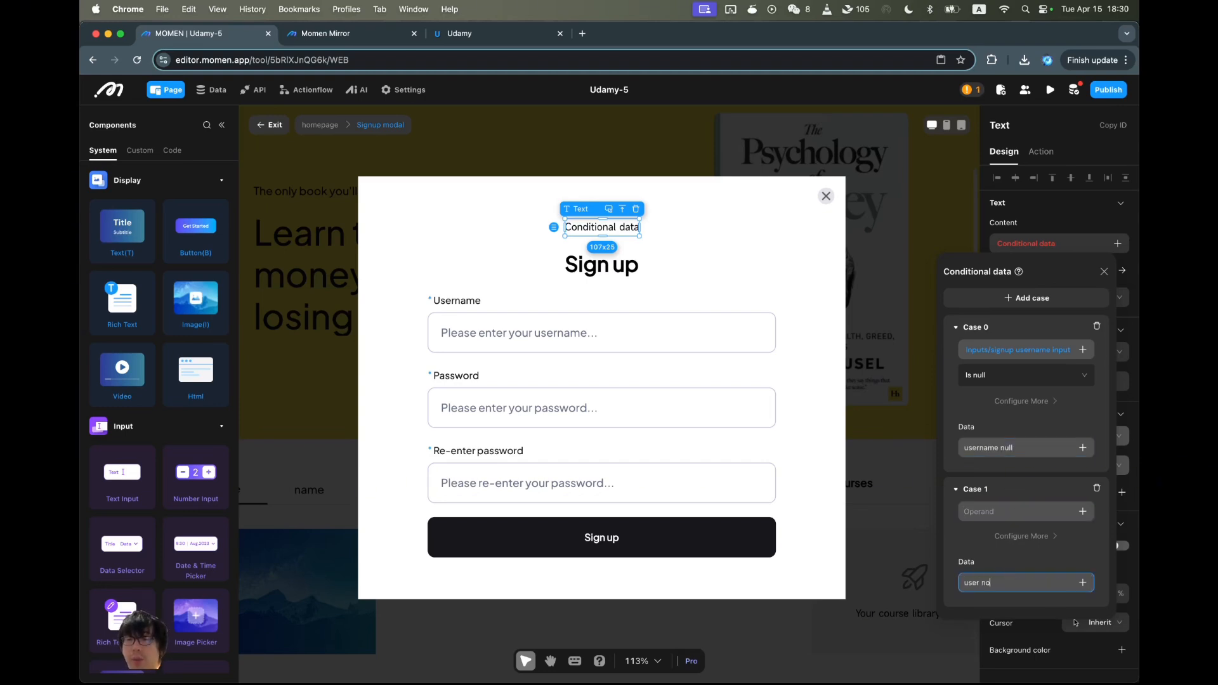
{"action": "type", "text": "name not null"}
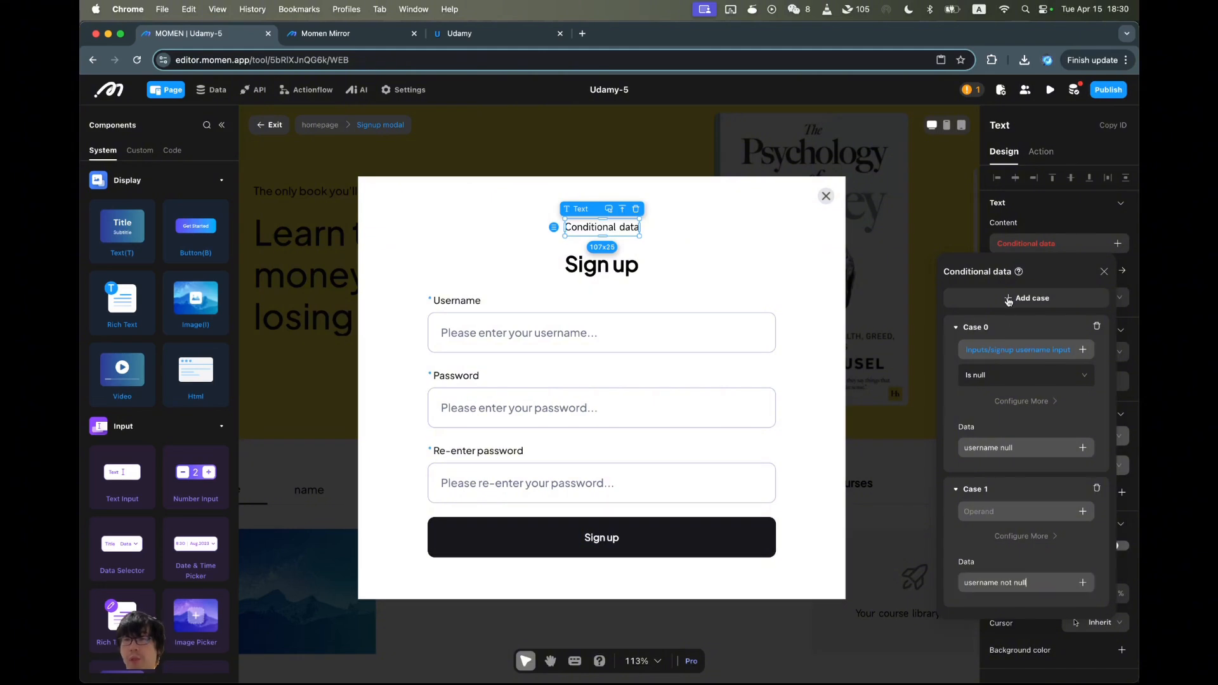
{"action": "left_click", "coordinate": [1072, 248]}
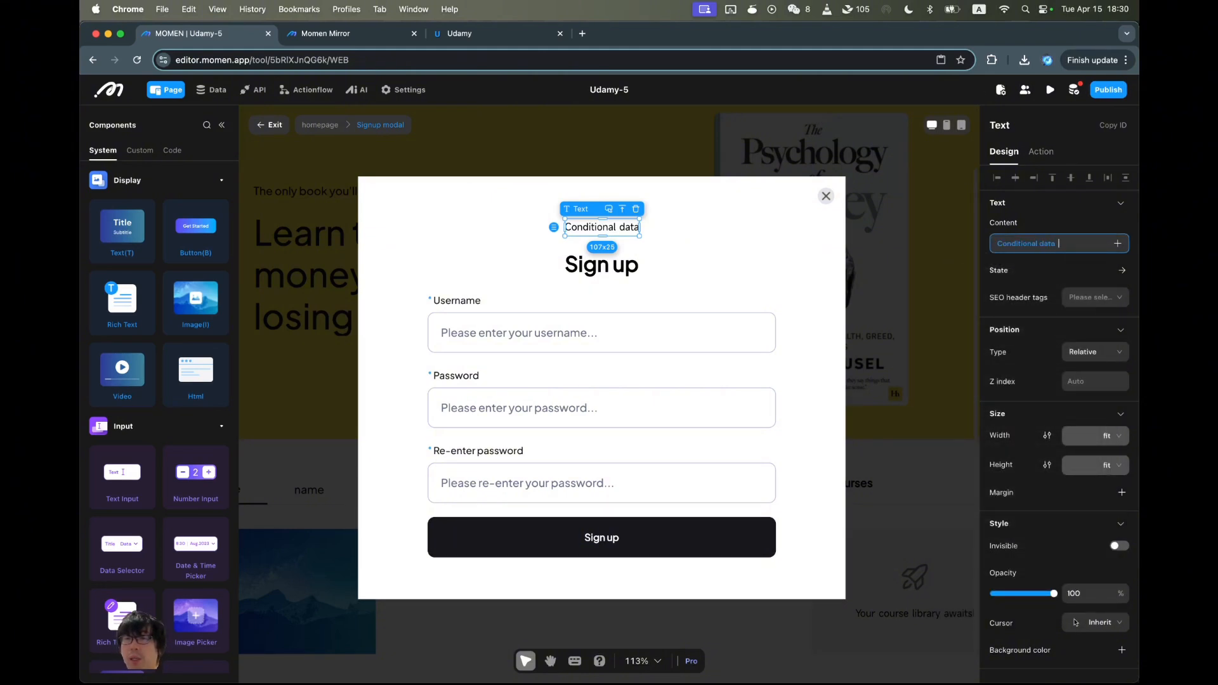
Insert a second conditional data piece into the text, clearing a mistakenly typed operand.
{"action": "left_click", "coordinate": [1112, 246]}
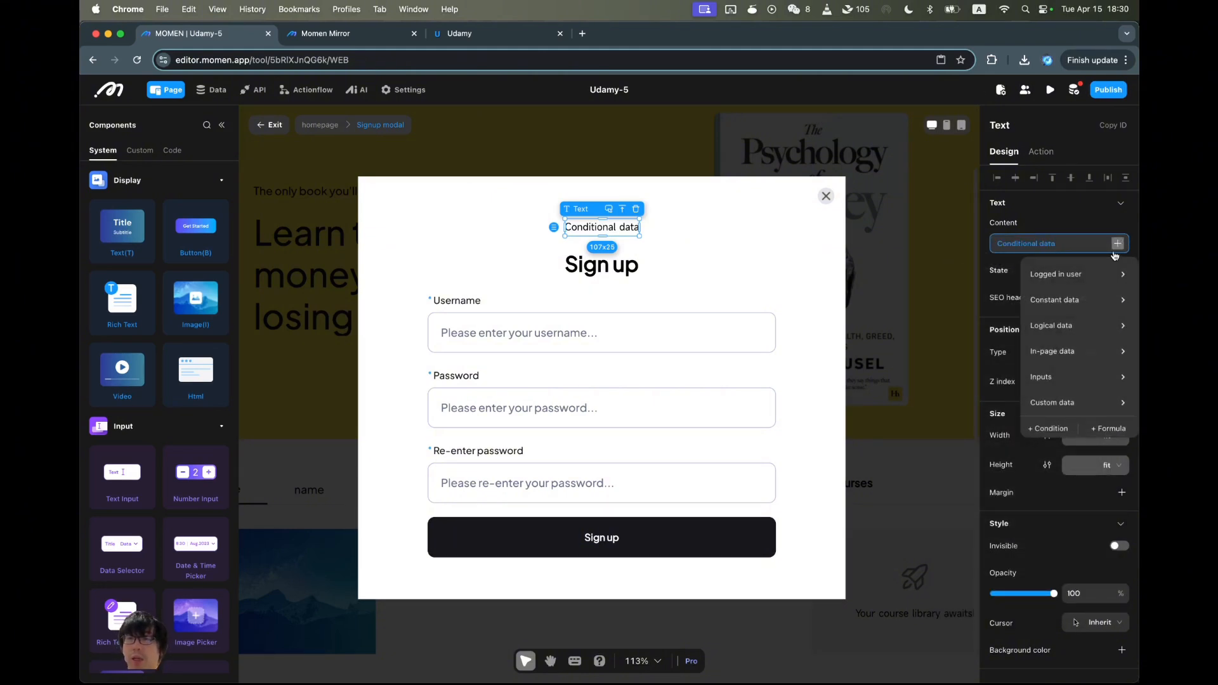
{"action": "left_click", "coordinate": [1040, 427]}
{"action": "left_click", "coordinate": [1083, 246]}
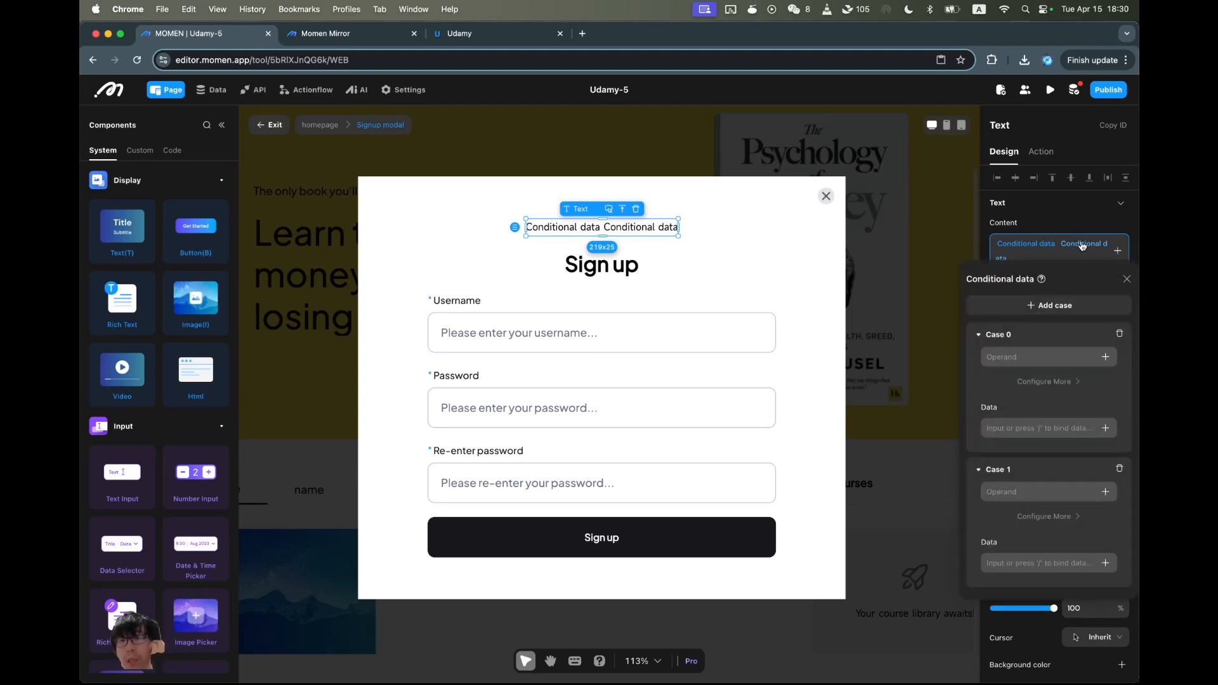
{"action": "left_click", "coordinate": [1020, 356]}
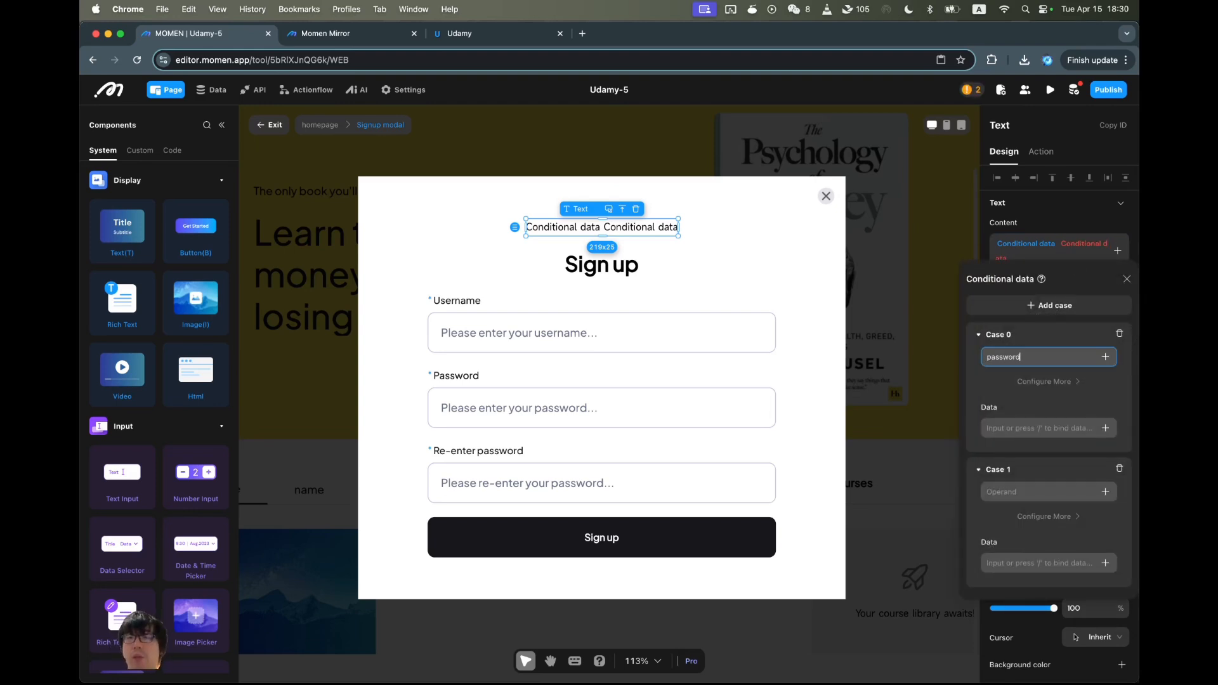
{"action": "type", "text": "password match"}
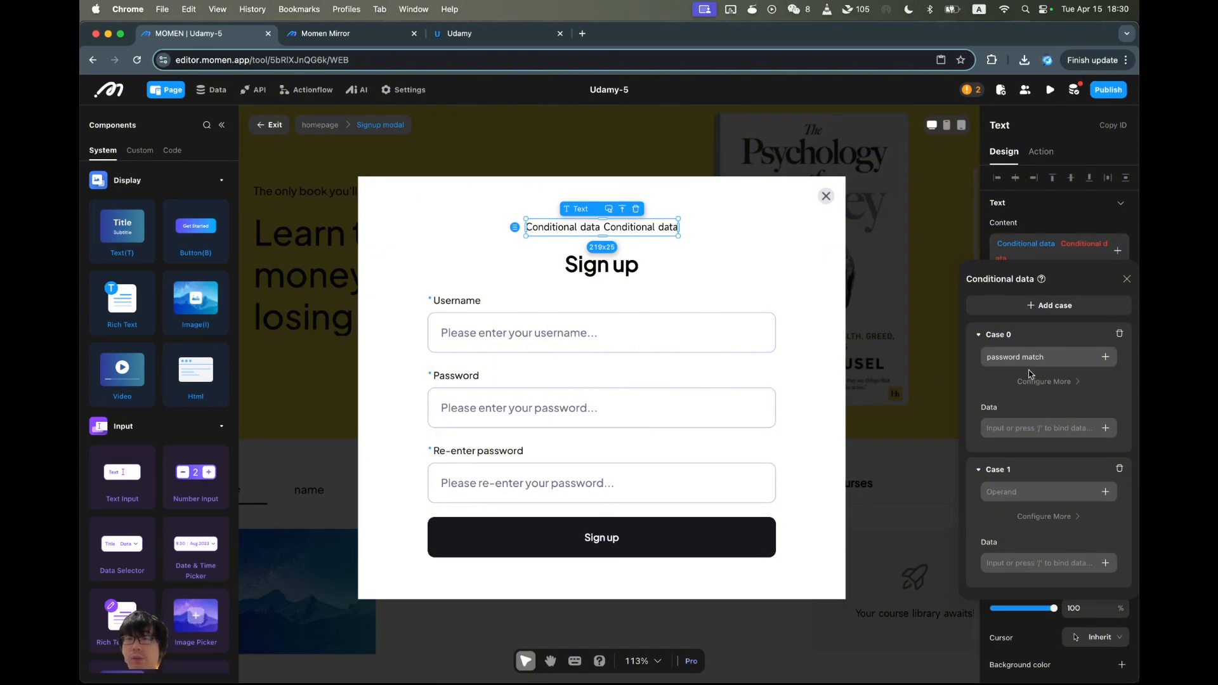
{"action": "left_click", "coordinate": [1058, 382]}
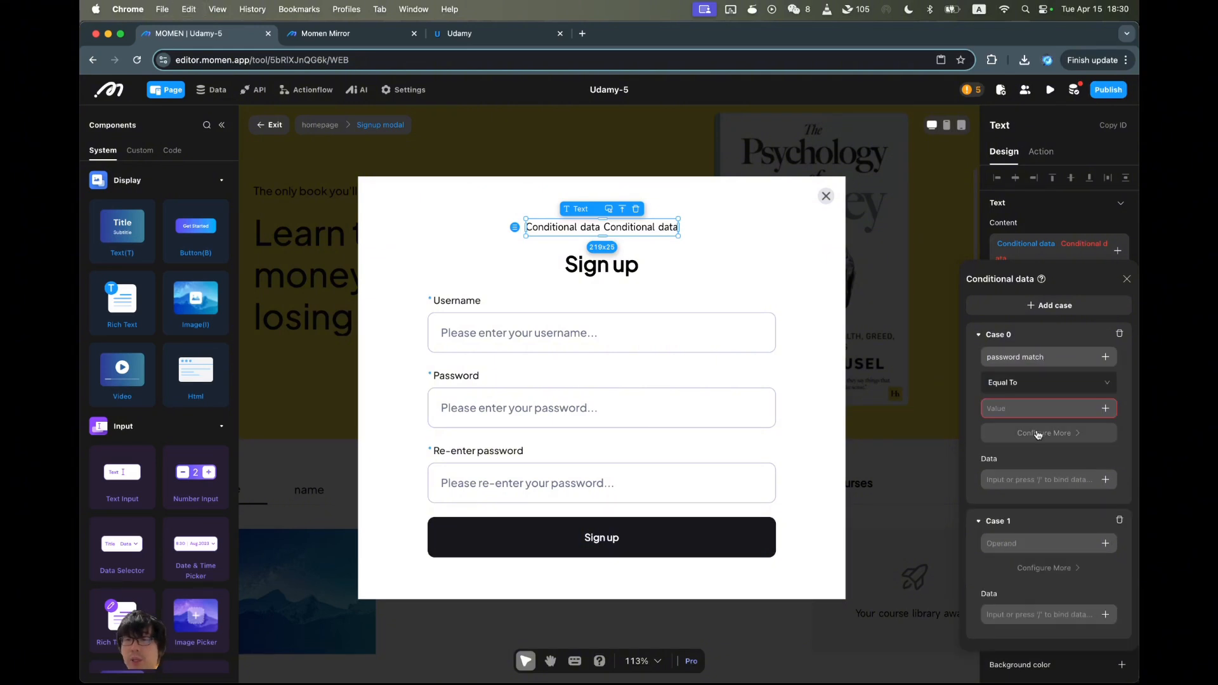
{"action": "left_click", "coordinate": [1075, 356]}
{"action": "key", "text": "super+a"}
{"action": "key", "text": "super+c"}
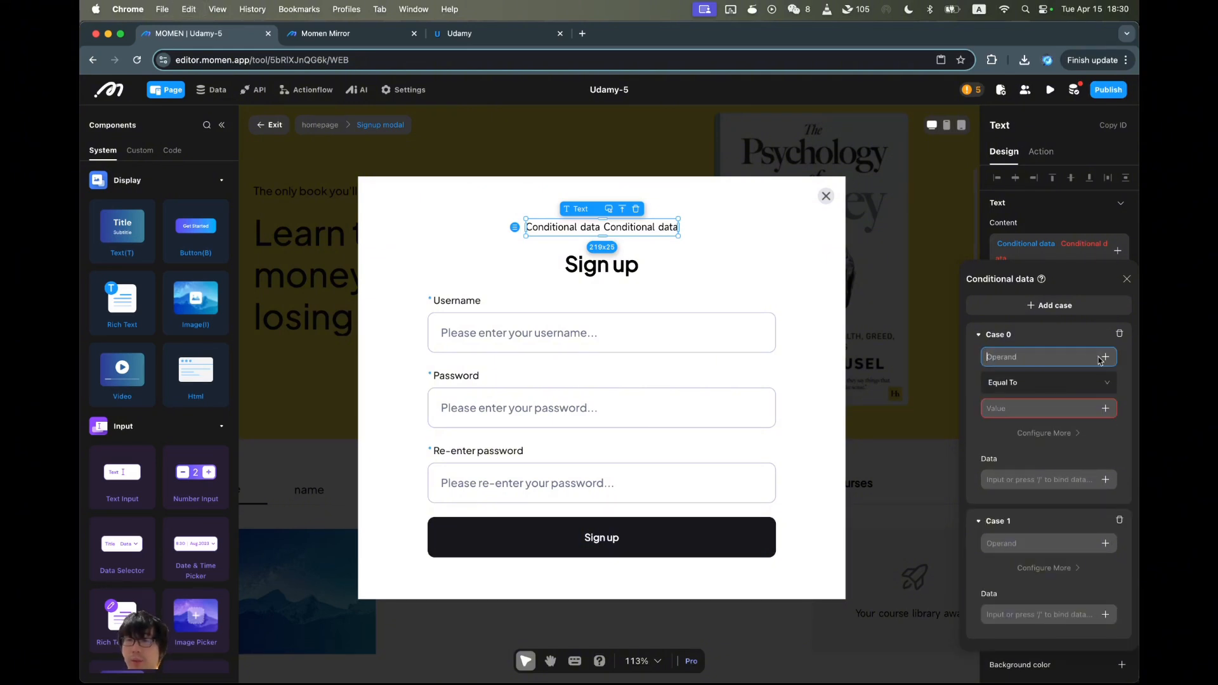
{"action": "key", "text": "BackSpace"}
Make Case 0 show 'password match' when signup password input equals signup password reentry input.
{"action": "left_click", "coordinate": [1106, 356]}
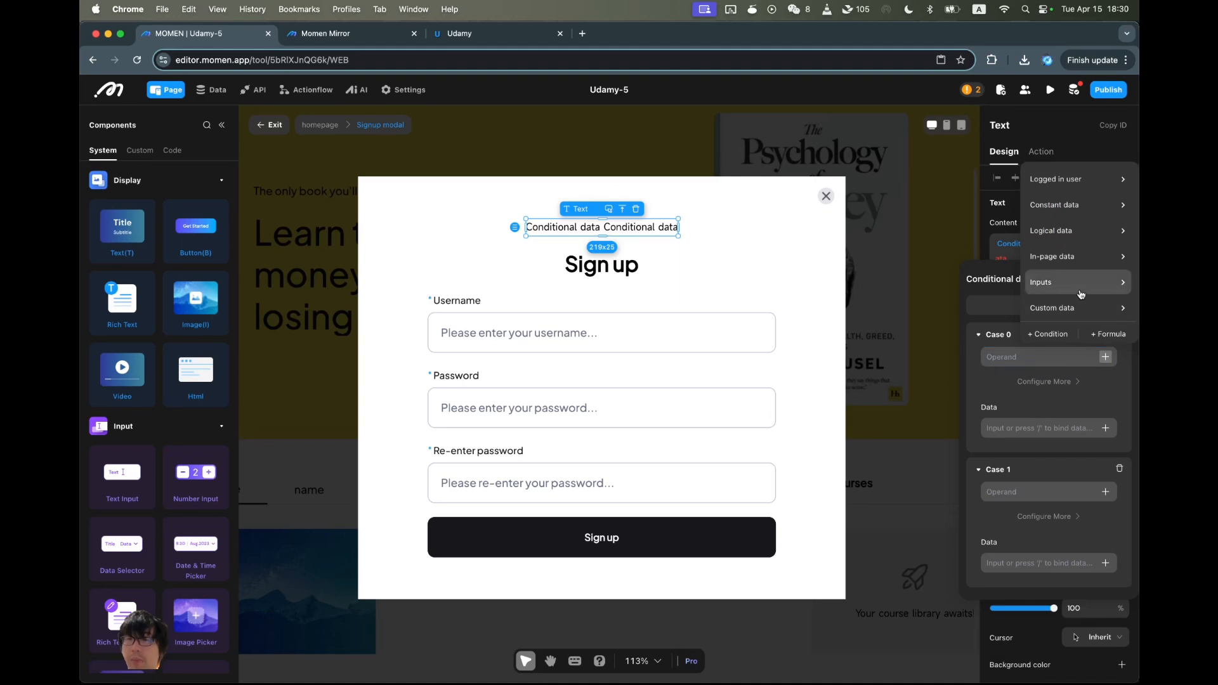
{"action": "mouse_move", "coordinate": [1075, 285]}
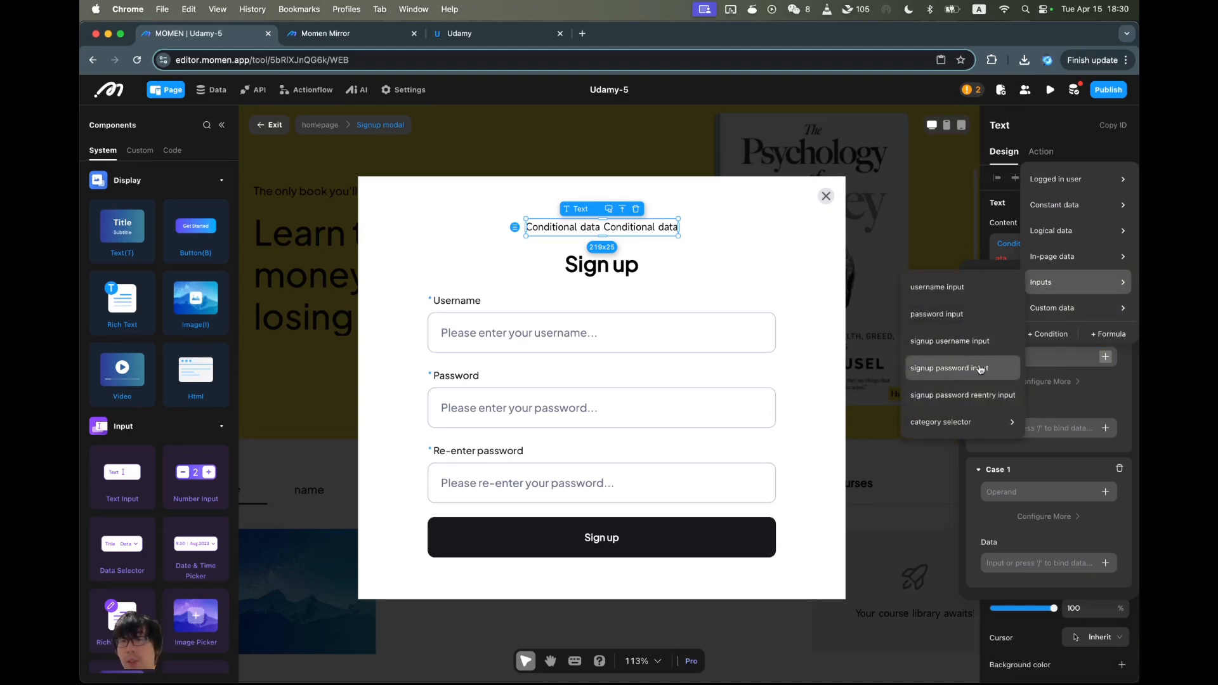
{"action": "left_click", "coordinate": [975, 375]}
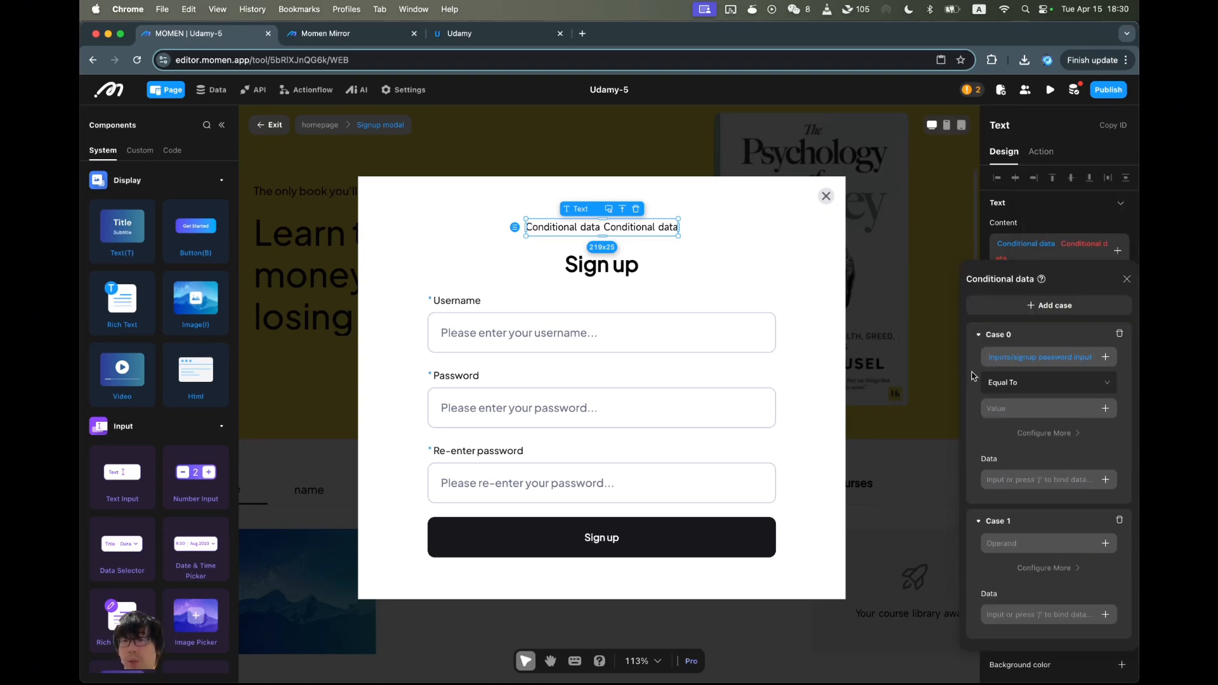
{"action": "left_click", "coordinate": [1106, 408]}
{"action": "mouse_move", "coordinate": [1078, 336]}
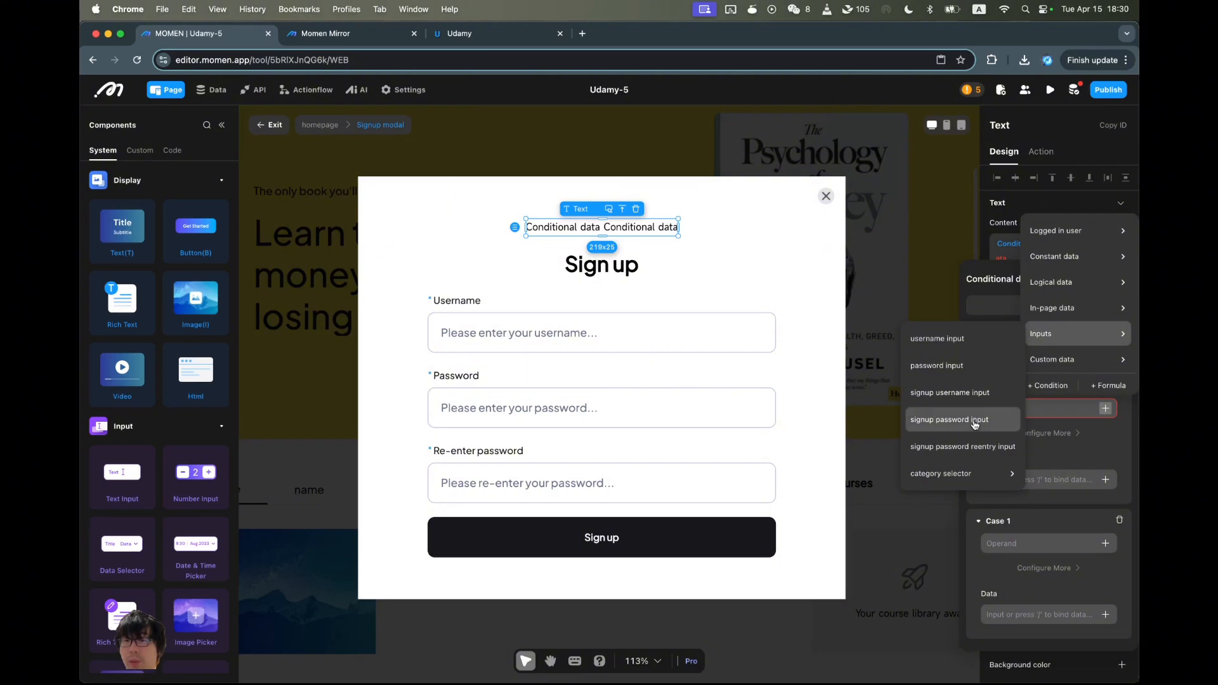
{"action": "left_click", "coordinate": [970, 446]}
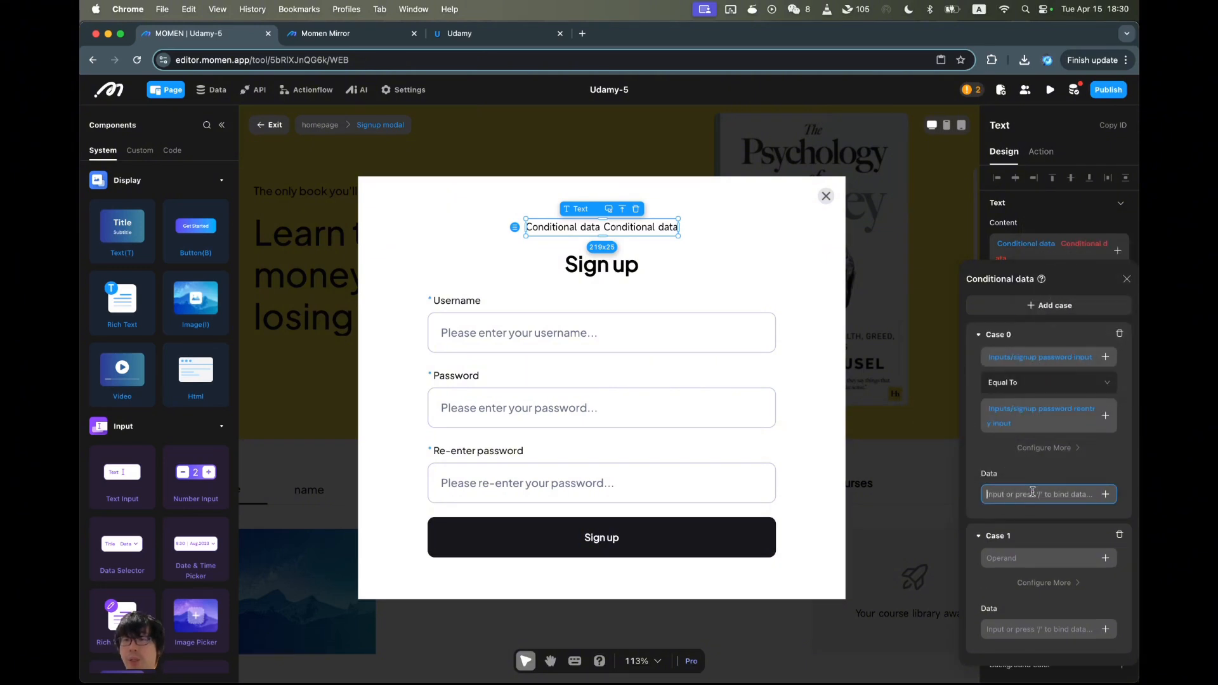
{"action": "key", "text": "super+v"}
Have Case 1 display 'password mismatch'.
{"action": "left_click", "coordinate": [1047, 557]}
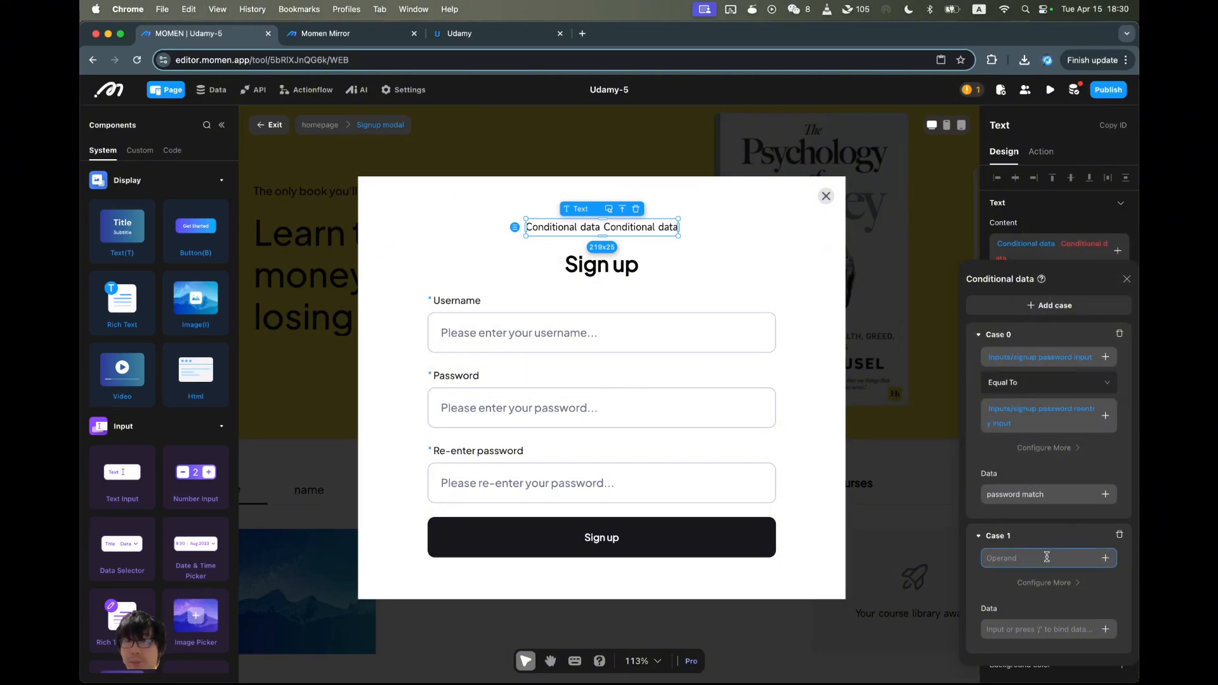
{"action": "left_click", "coordinate": [1021, 637]}
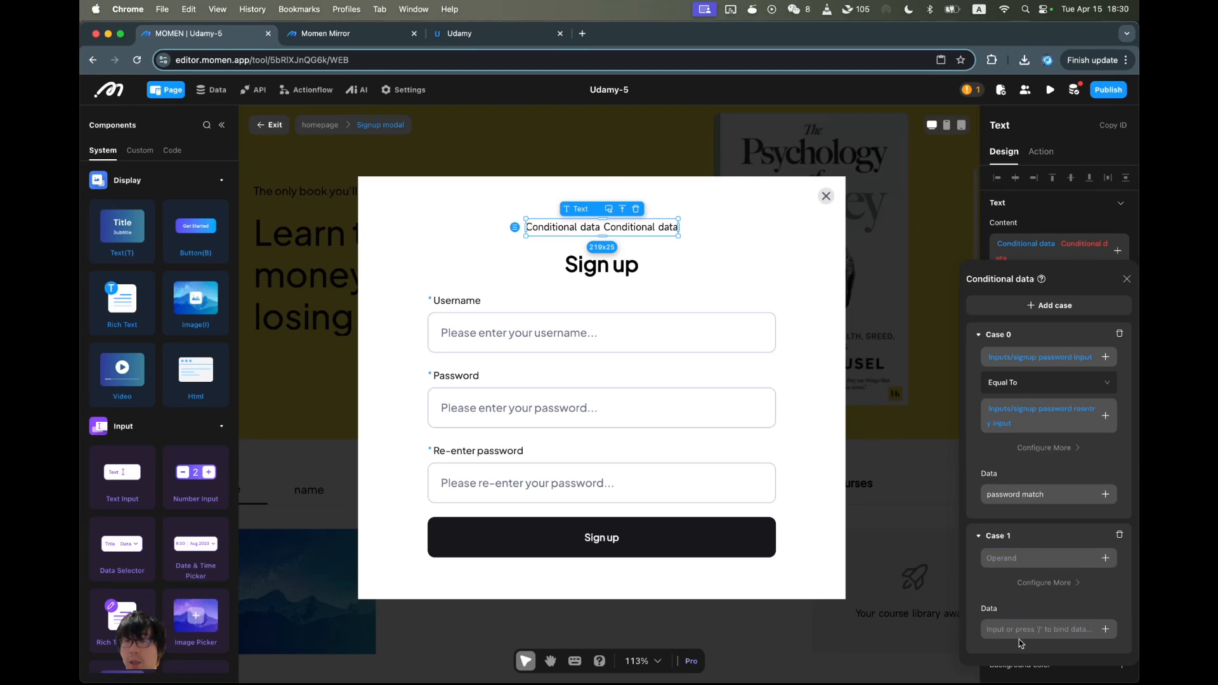
{"action": "type", "text": "password mism"}
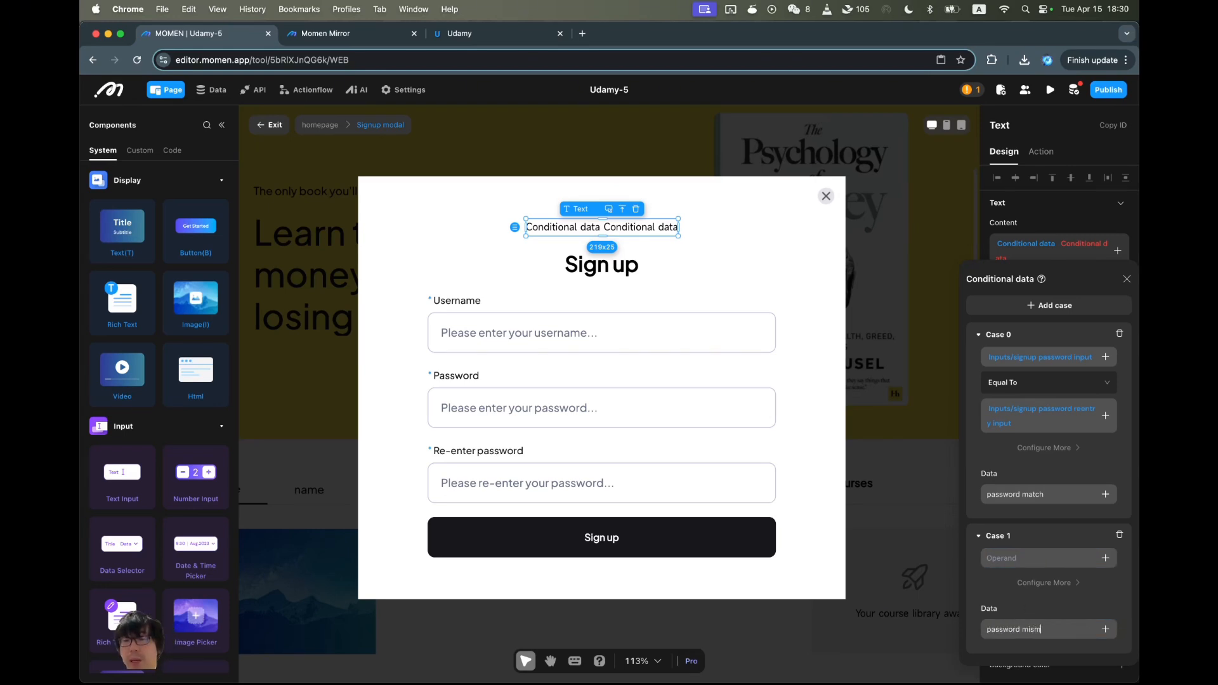
{"action": "type", "text": "atch"}
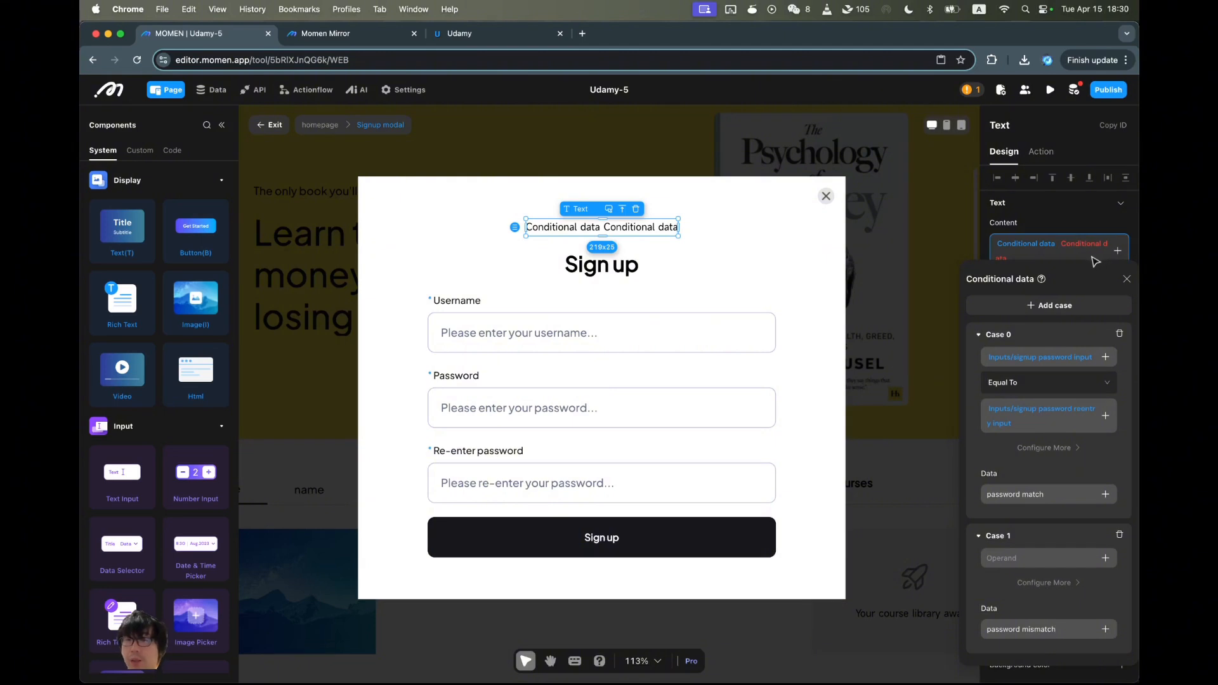
{"action": "left_click", "coordinate": [1126, 280]}
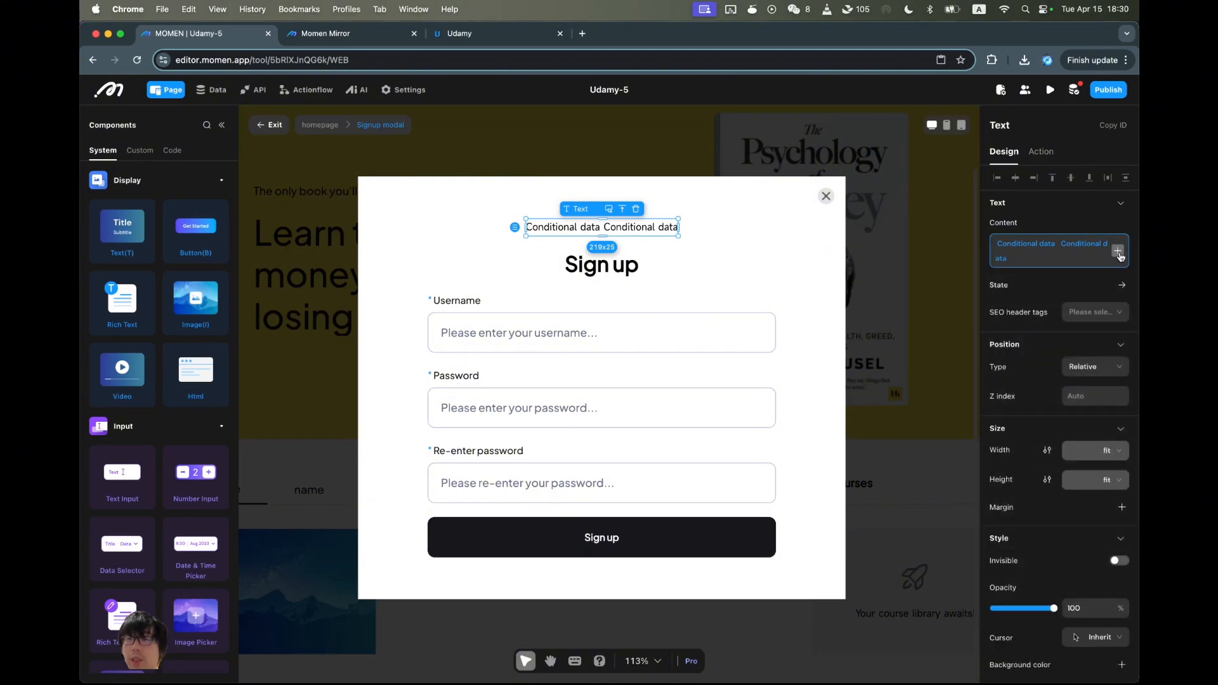
Review the existing conditional piece's cases in the text content.
{"action": "left_click", "coordinate": [1117, 251]}
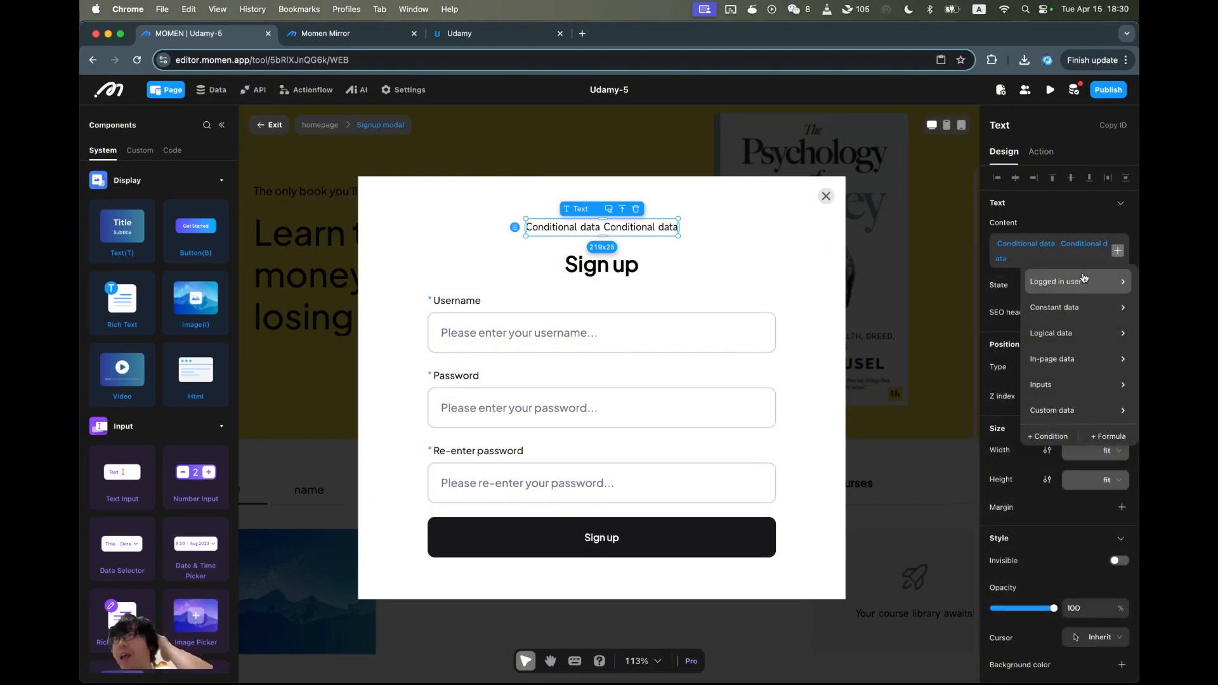
{"action": "left_click", "coordinate": [1030, 247]}
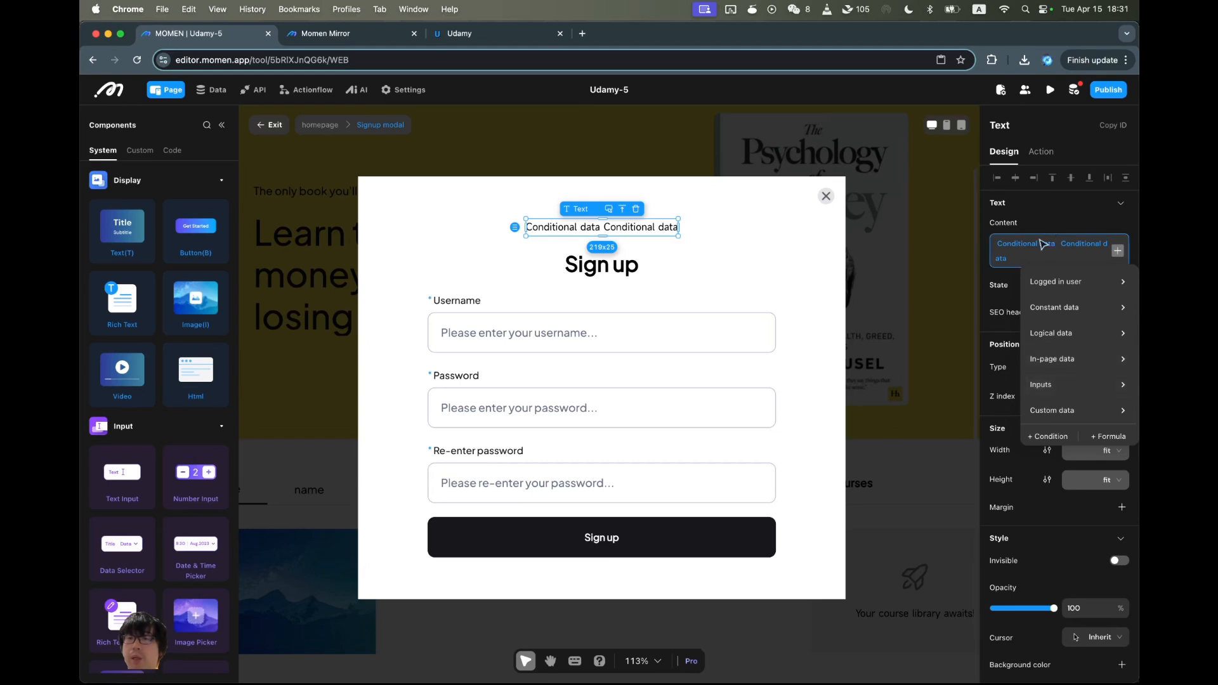
{"action": "left_click", "coordinate": [1104, 255]}
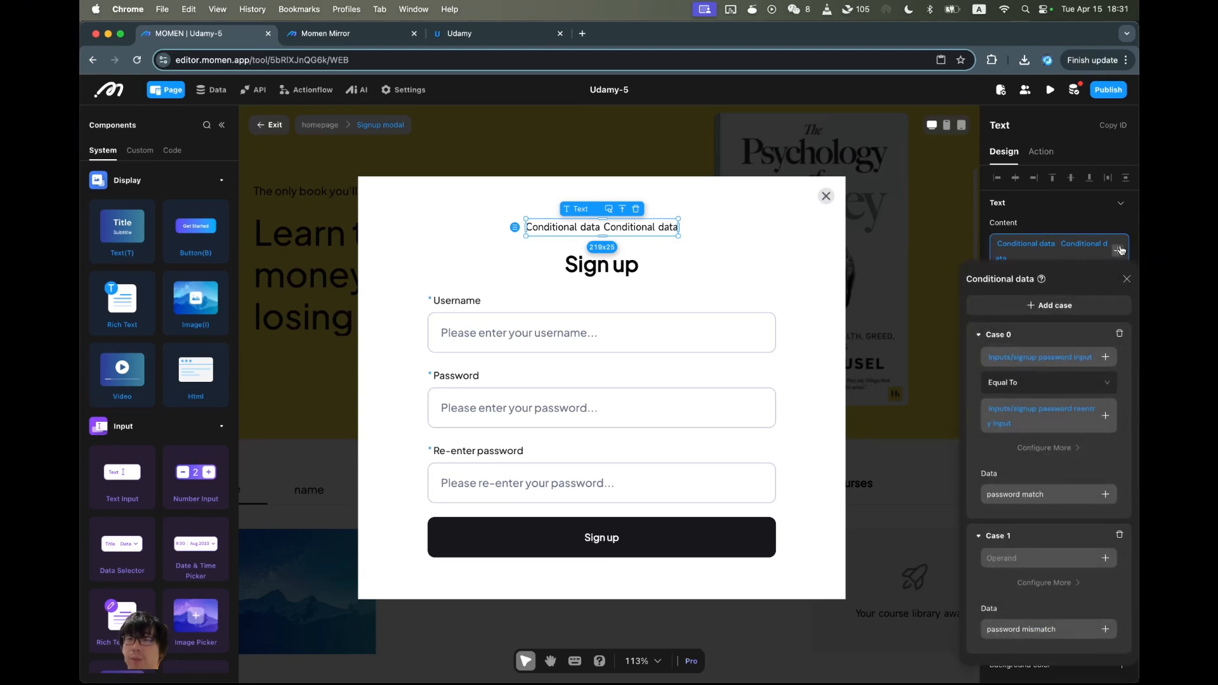
{"action": "left_click", "coordinate": [1101, 258]}
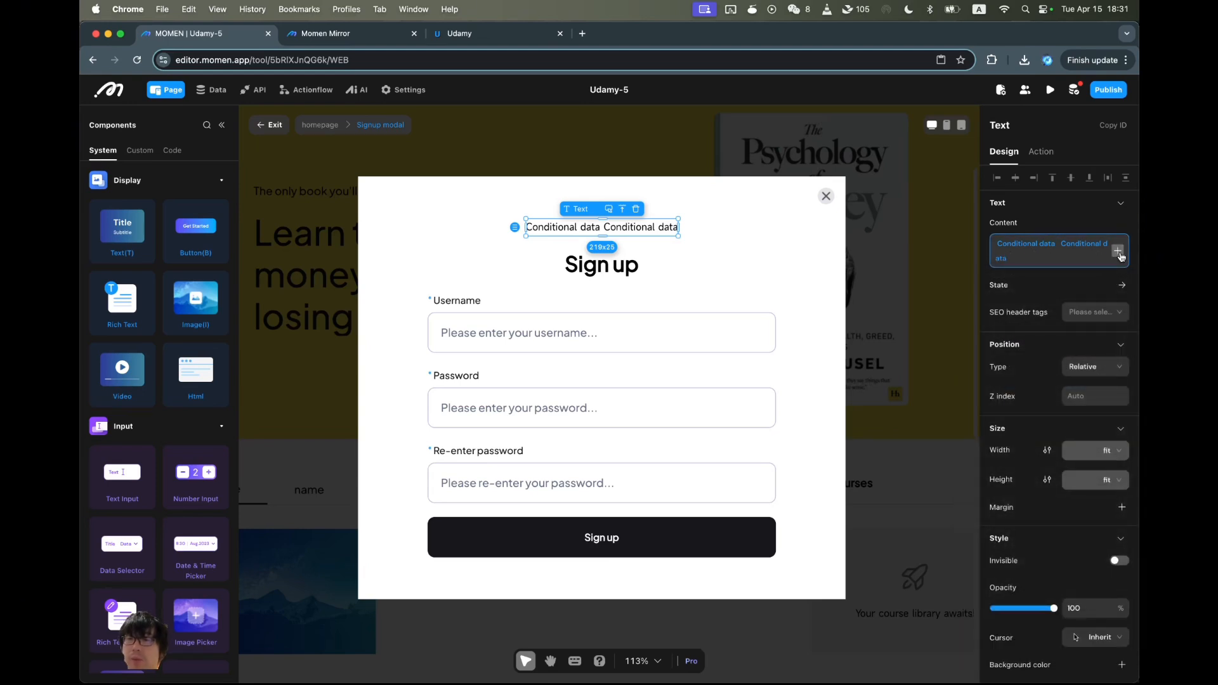
Insert a third conditional data piece, adding and then removing an extra case.
{"action": "left_click", "coordinate": [1118, 250]}
{"action": "left_click", "coordinate": [1055, 439]}
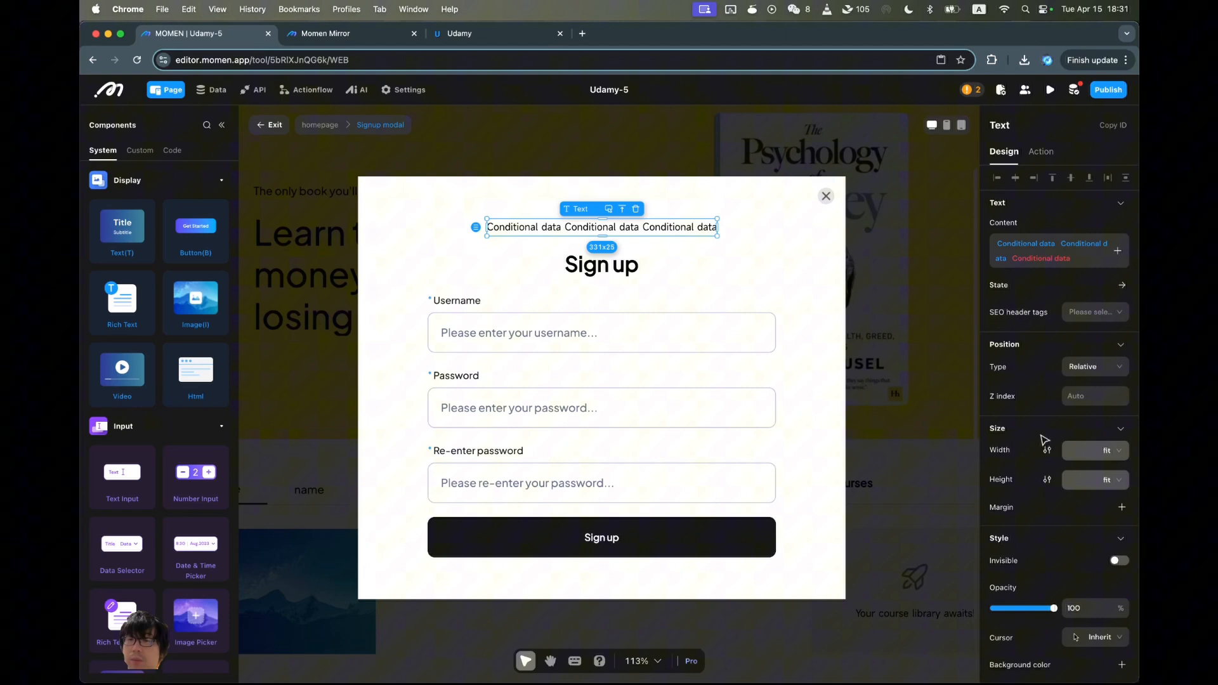
{"action": "left_click", "coordinate": [1044, 260]}
{"action": "left_click", "coordinate": [1041, 314]}
{"action": "left_click", "coordinate": [1029, 313]}
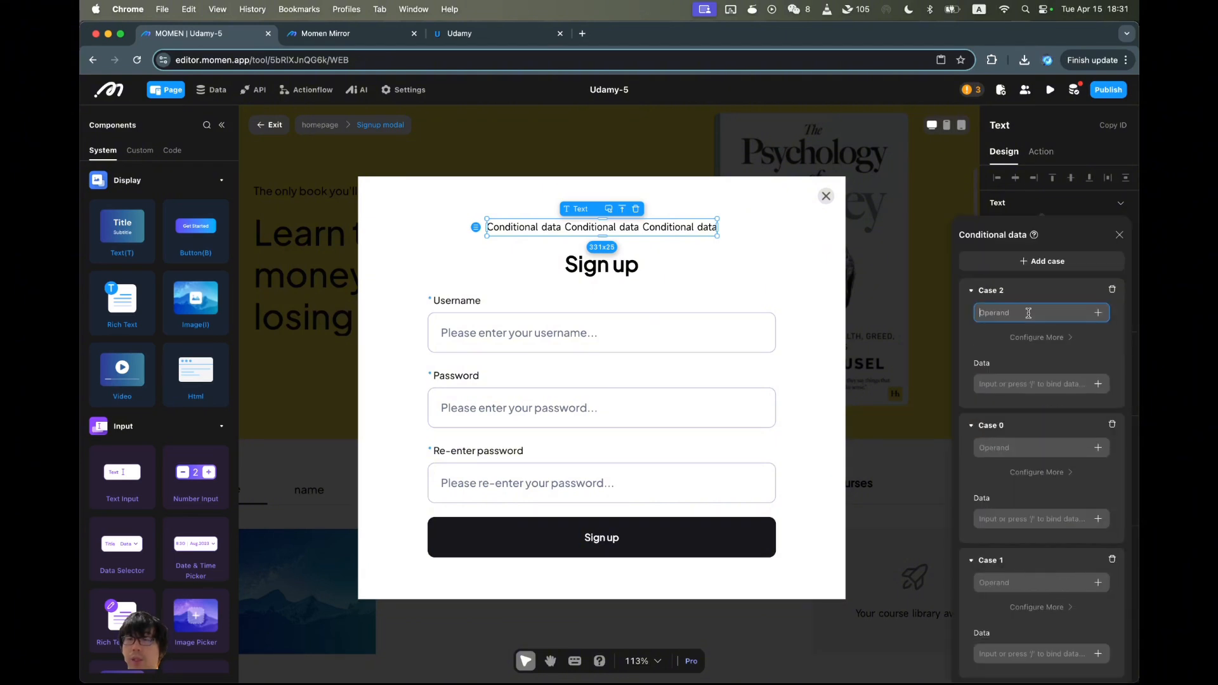
{"action": "left_click", "coordinate": [1112, 289]}
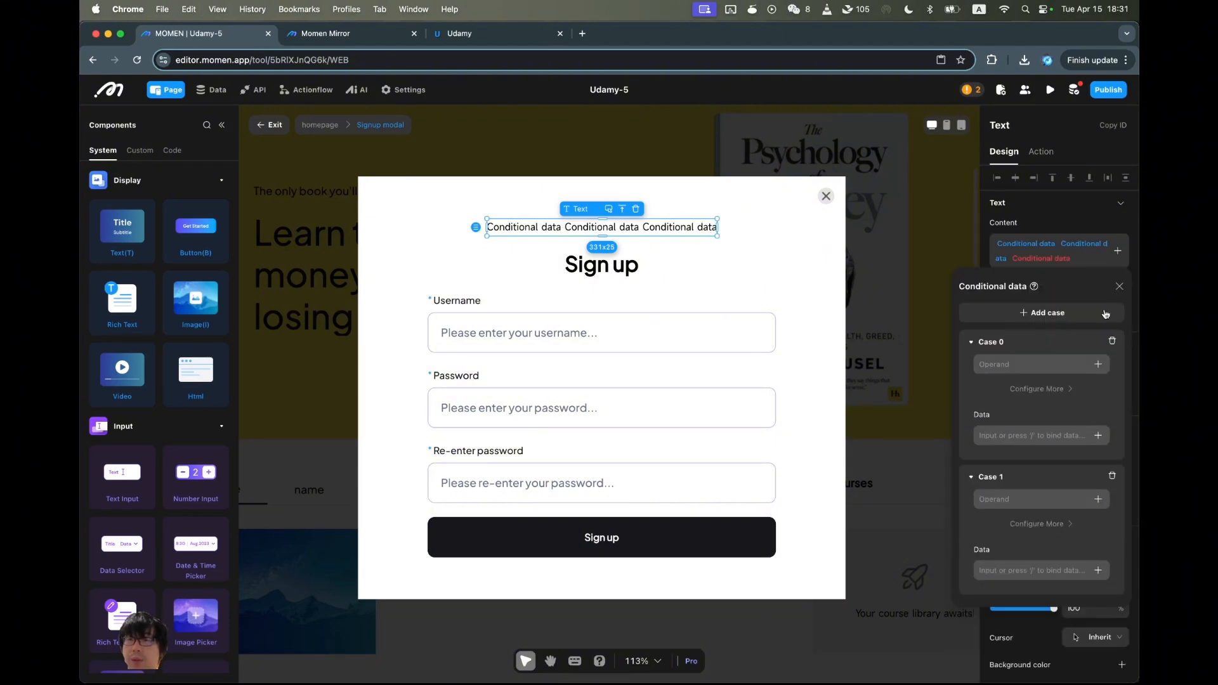
{"action": "left_click", "coordinate": [1102, 364]}
Make case 0's condition a Text formula taking STRING_LEN of the signup password input.
{"action": "left_click", "coordinate": [1112, 340]}
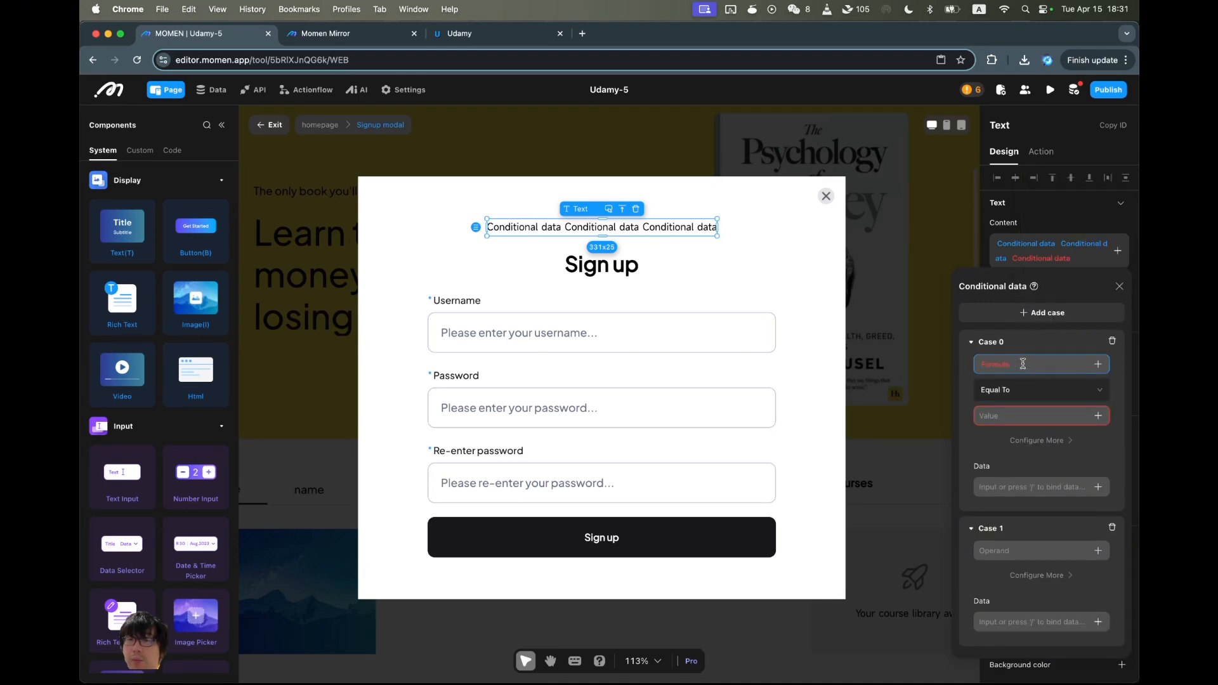
{"action": "left_click", "coordinate": [994, 368]}
{"action": "left_click", "coordinate": [996, 431]}
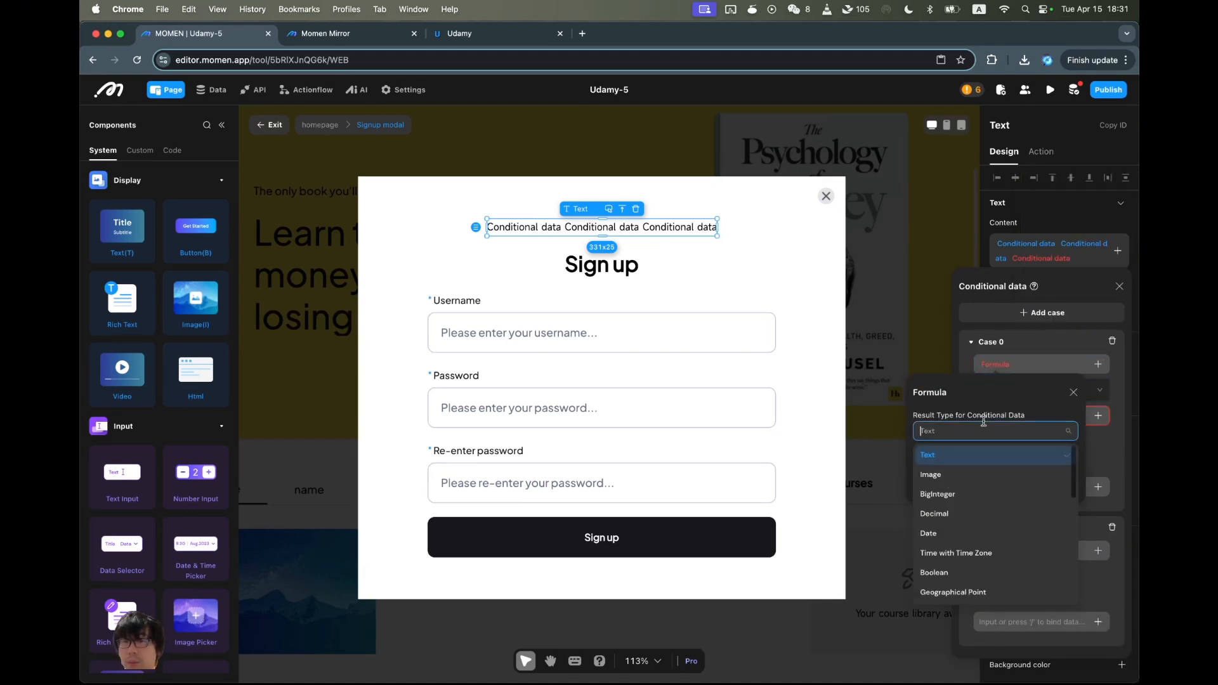
{"action": "left_click", "coordinate": [1002, 438]}
{"action": "left_click", "coordinate": [990, 480]}
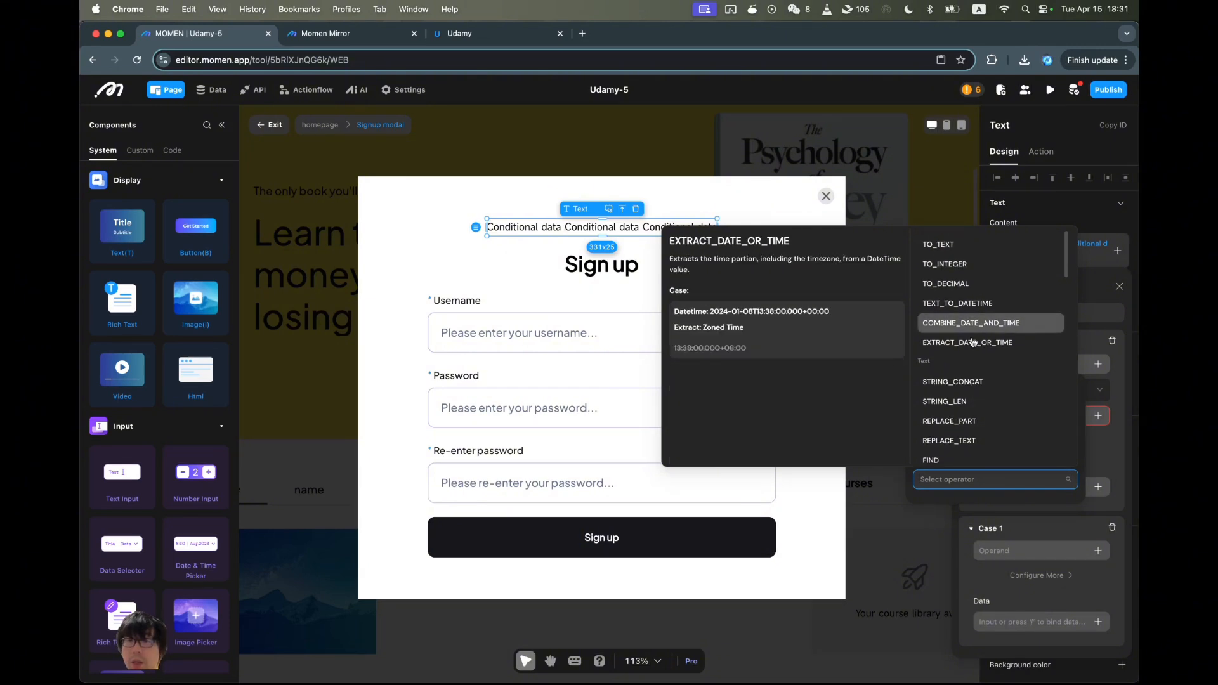
{"action": "type", "text": "leng"}
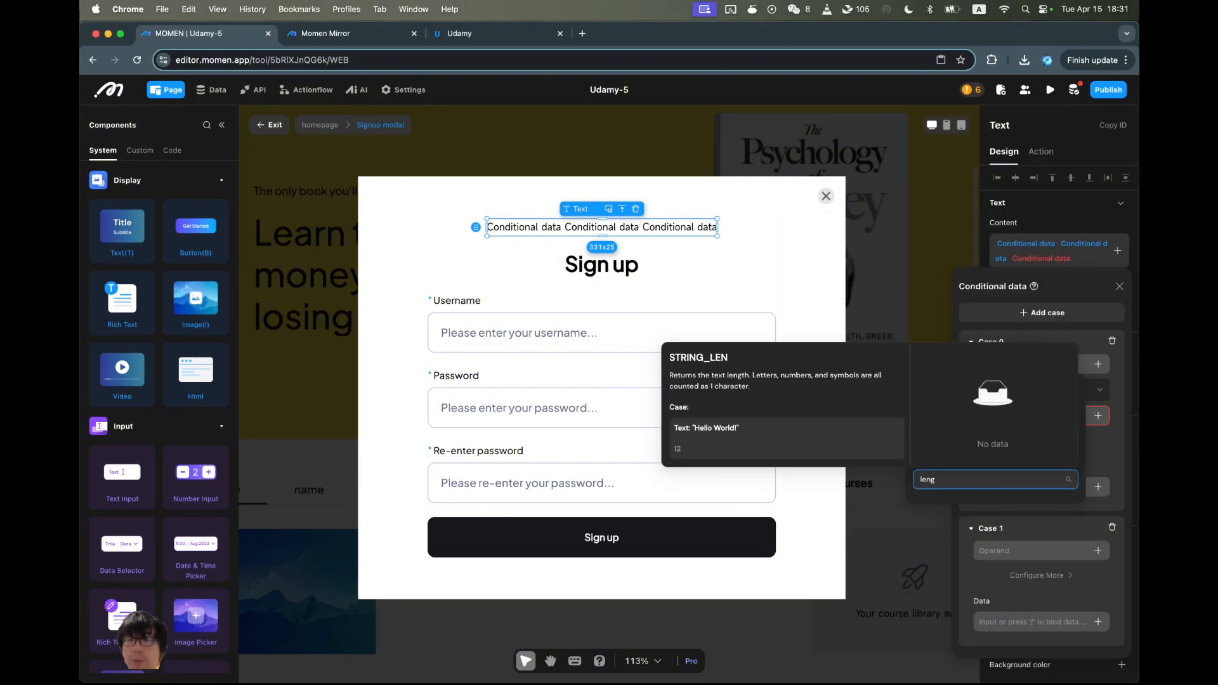
{"action": "key", "text": "BackSpace"}
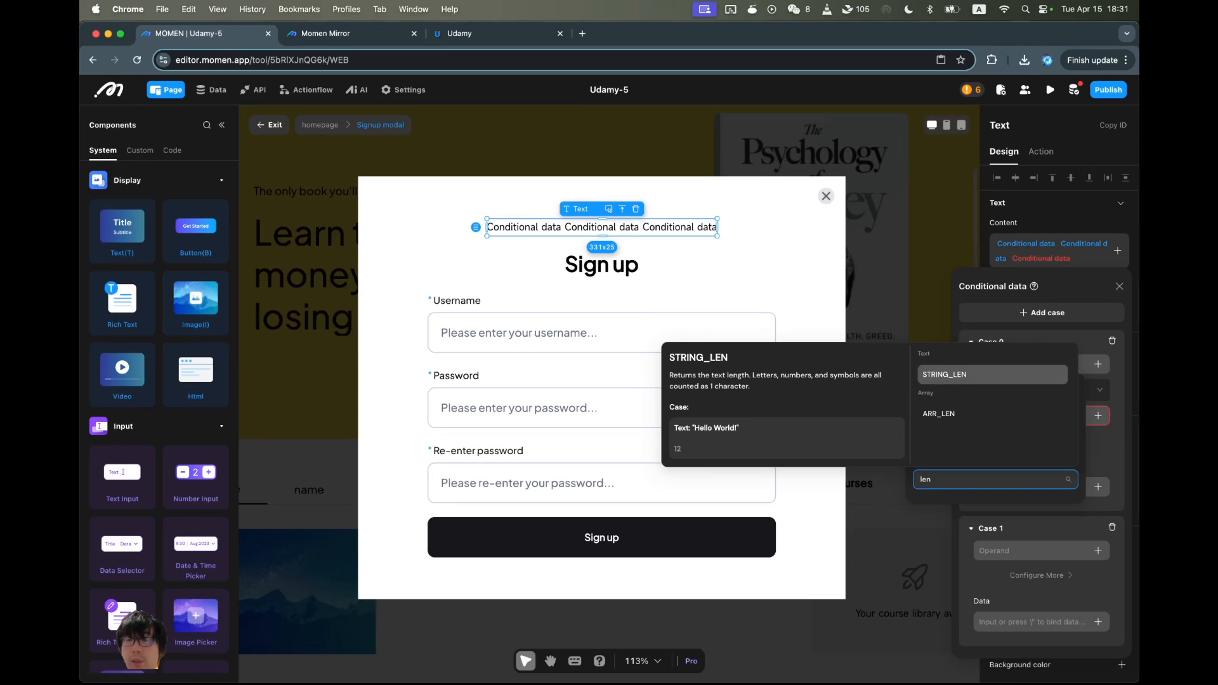
{"action": "key", "text": "Return"}
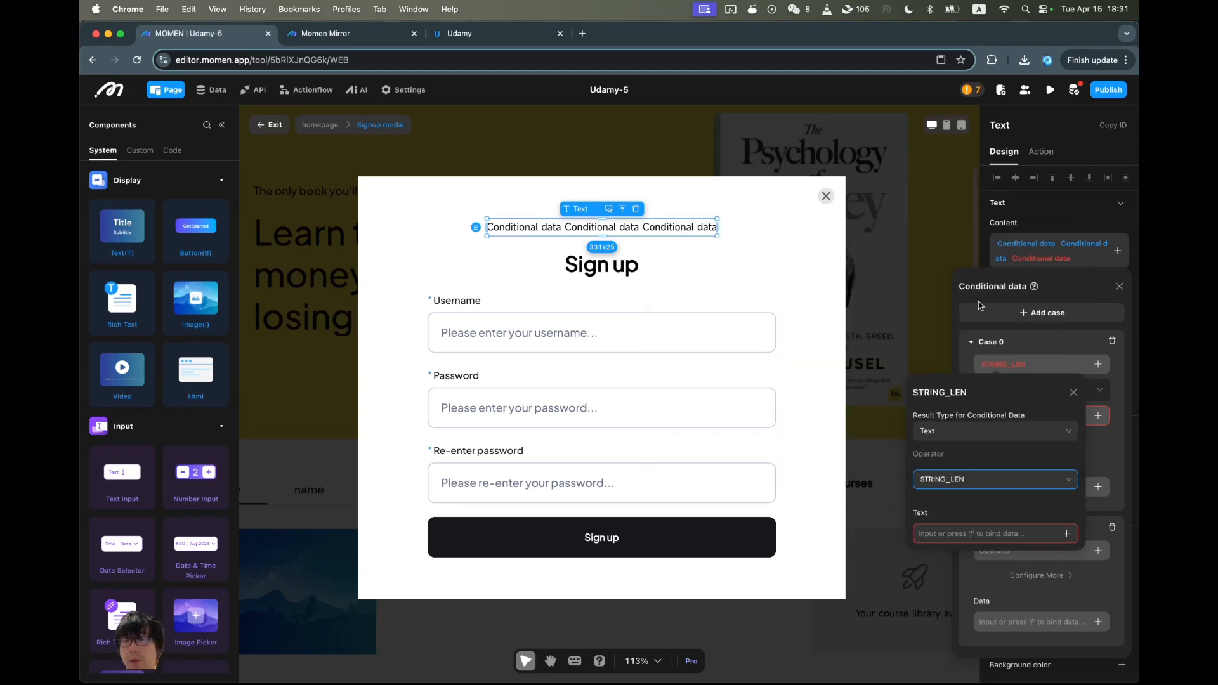
{"action": "left_click", "coordinate": [1067, 534]}
{"action": "mouse_move", "coordinate": [1055, 459]}
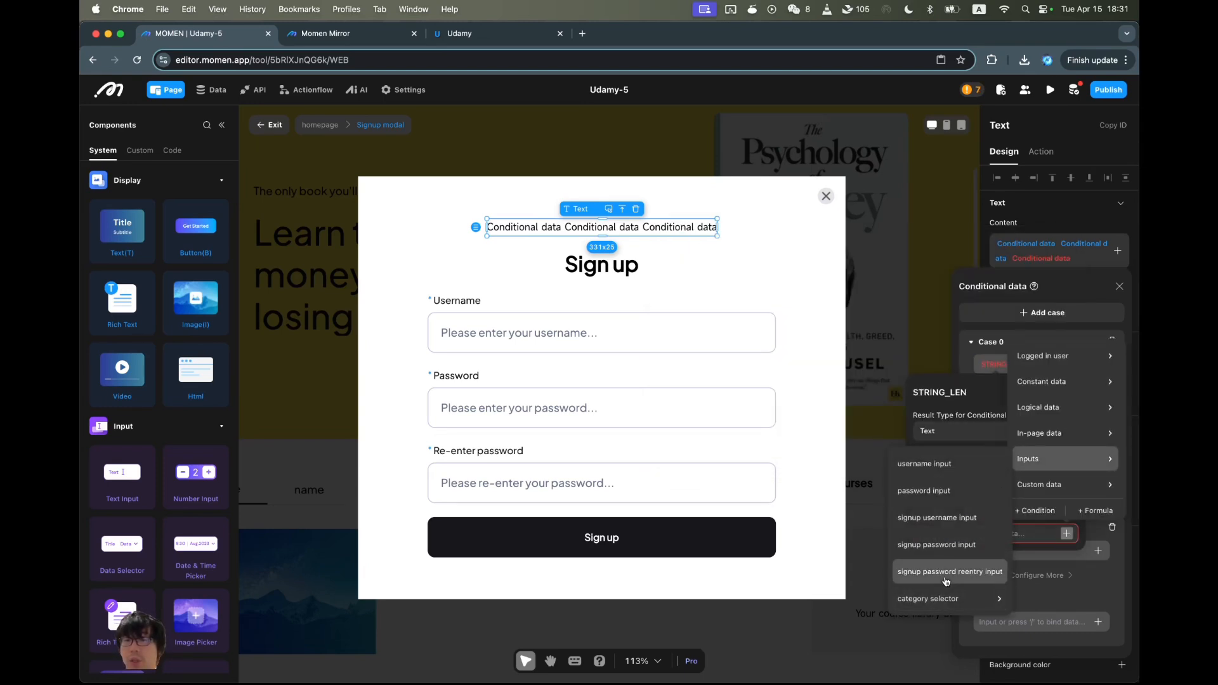
{"action": "left_click", "coordinate": [944, 550]}
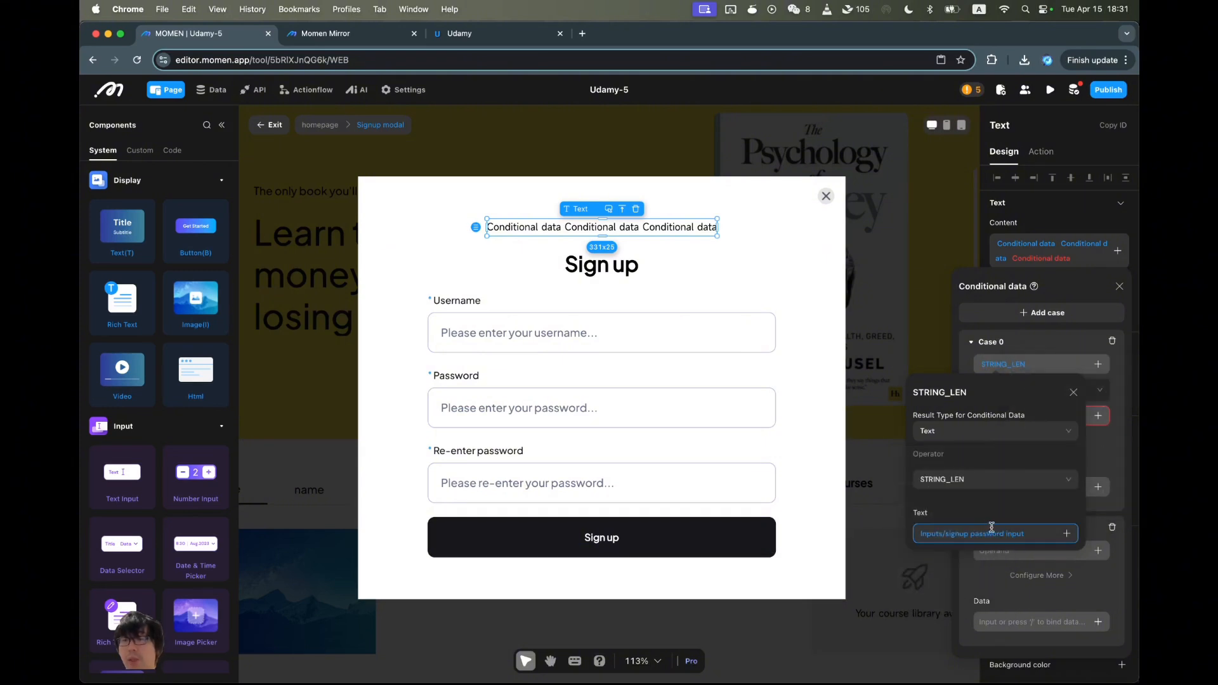
Compare that length as greater than or equal to 8.
{"action": "left_click", "coordinate": [1100, 391]}
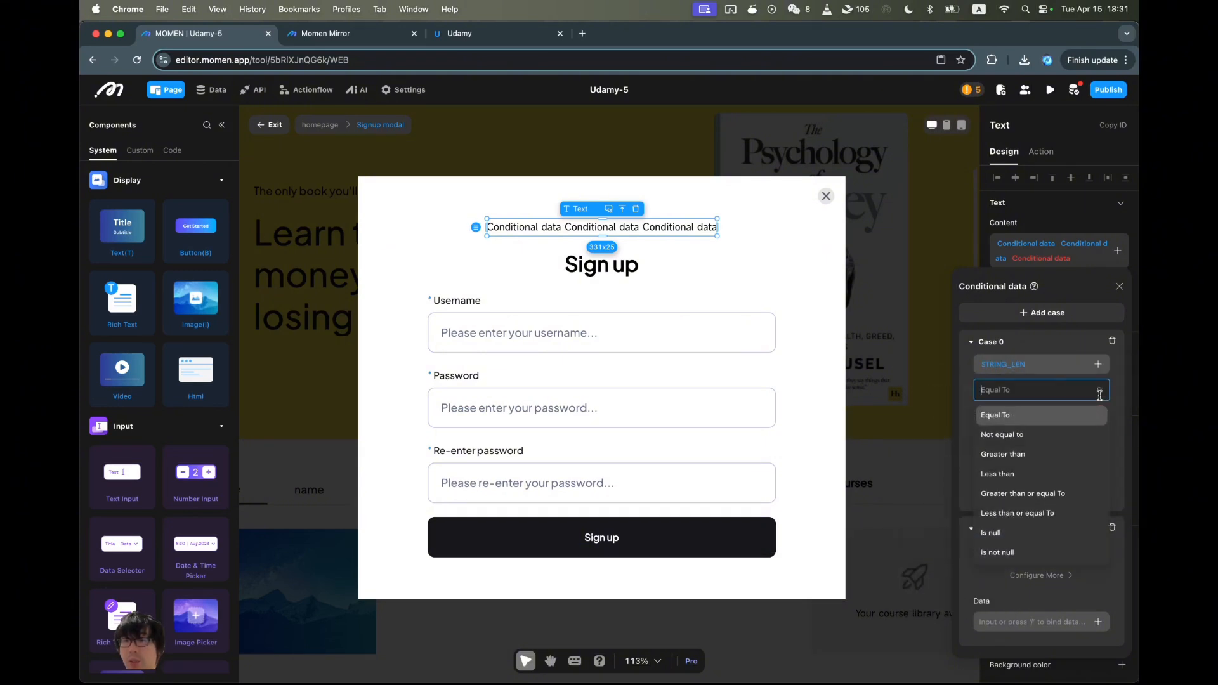
{"action": "left_click", "coordinate": [1039, 455]}
{"action": "left_click", "coordinate": [1041, 415]}
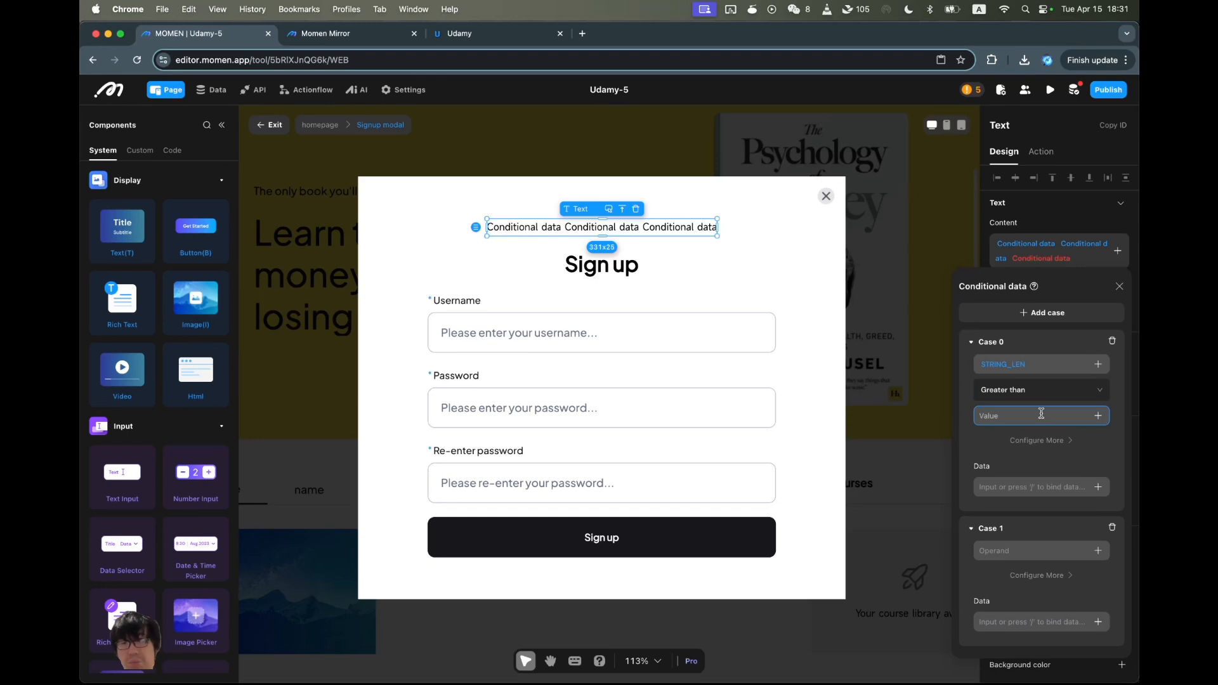
{"action": "left_click", "coordinate": [1060, 389]}
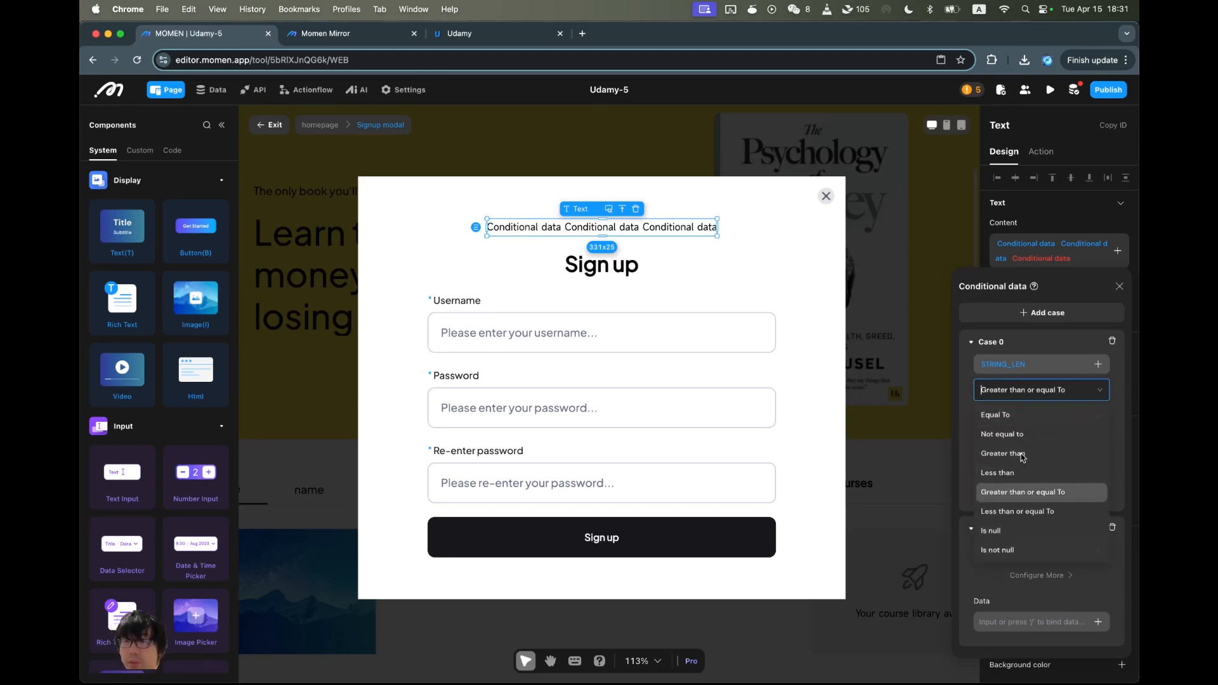
{"action": "left_click", "coordinate": [1023, 492]}
{"action": "left_click", "coordinate": [1021, 415]}
{"action": "type", "text": "9"}
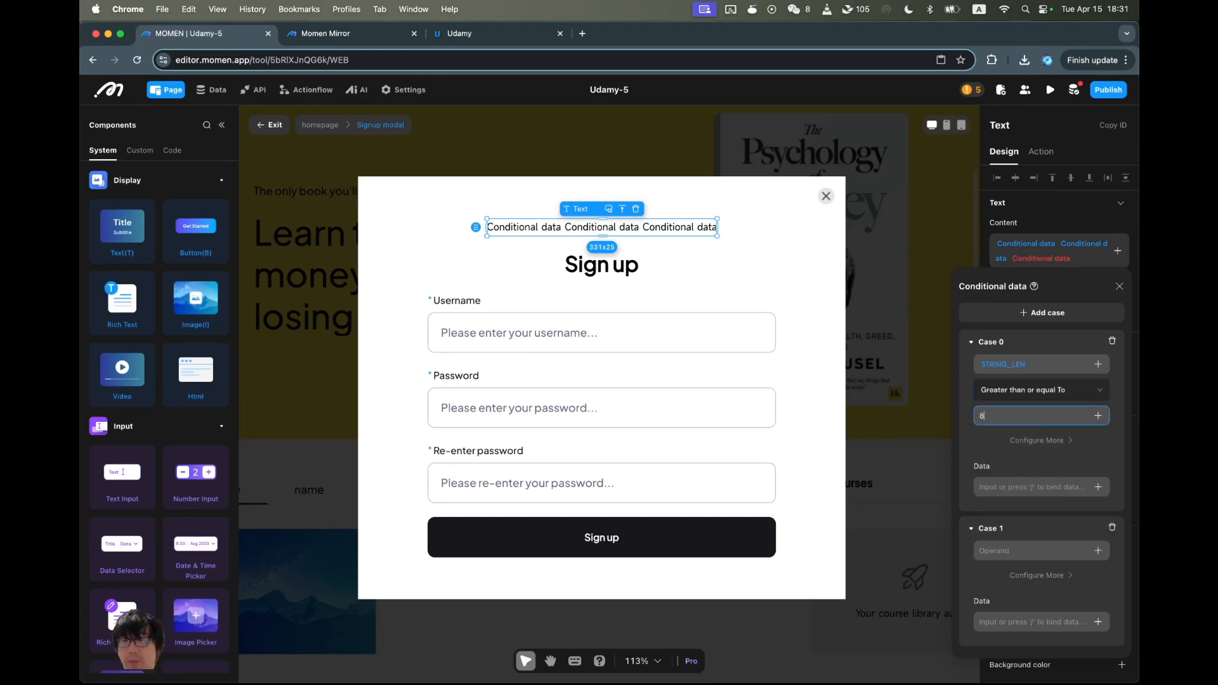
Show 'long enough' for case 0 and 'not long enough' for fallback case 1.
{"action": "left_click", "coordinate": [1033, 484]}
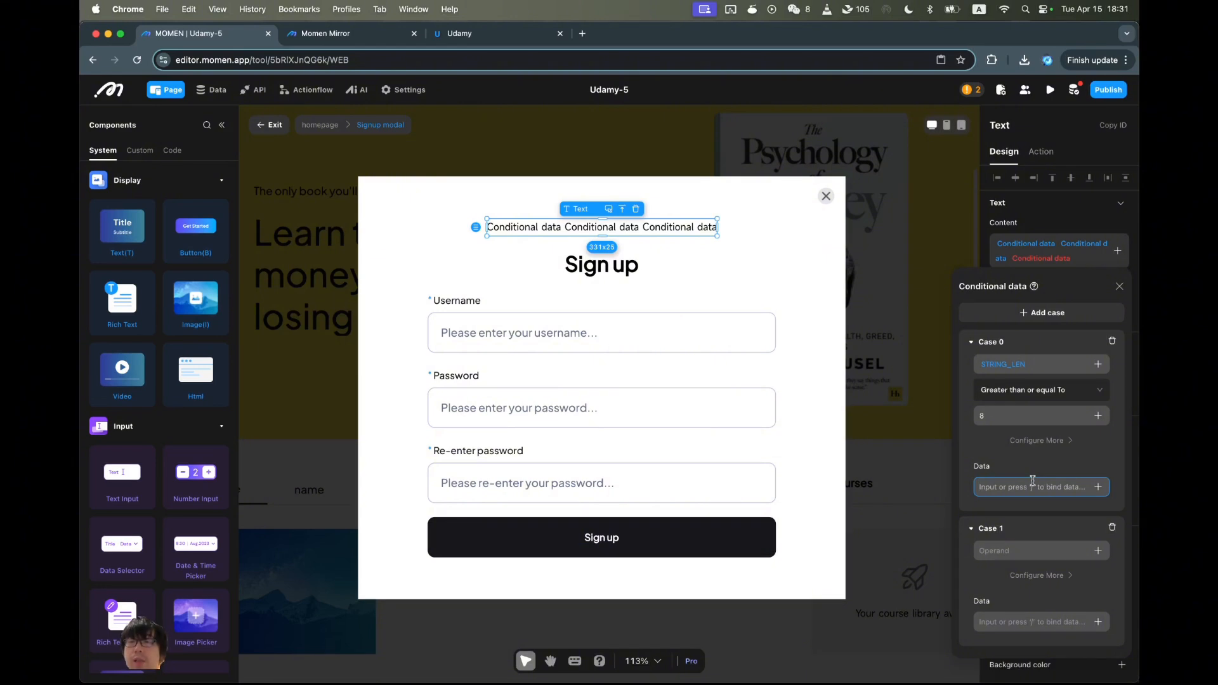
{"action": "type", "text": "long enough"}
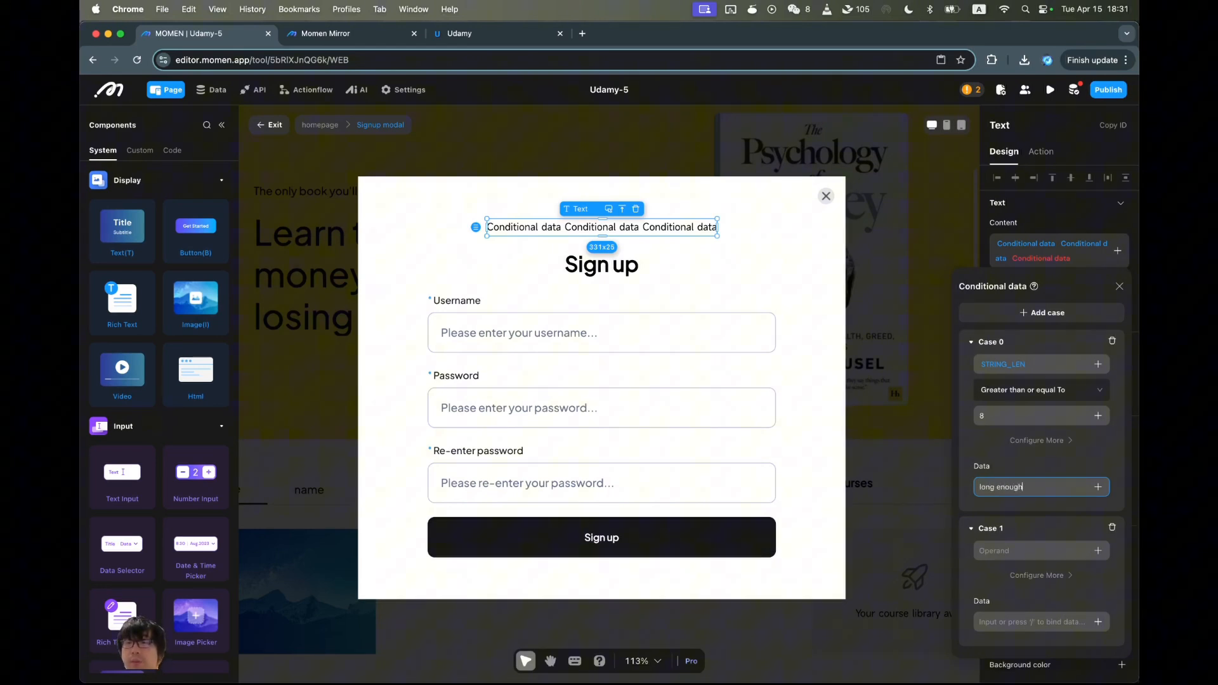
{"action": "left_click", "coordinate": [1025, 552]}
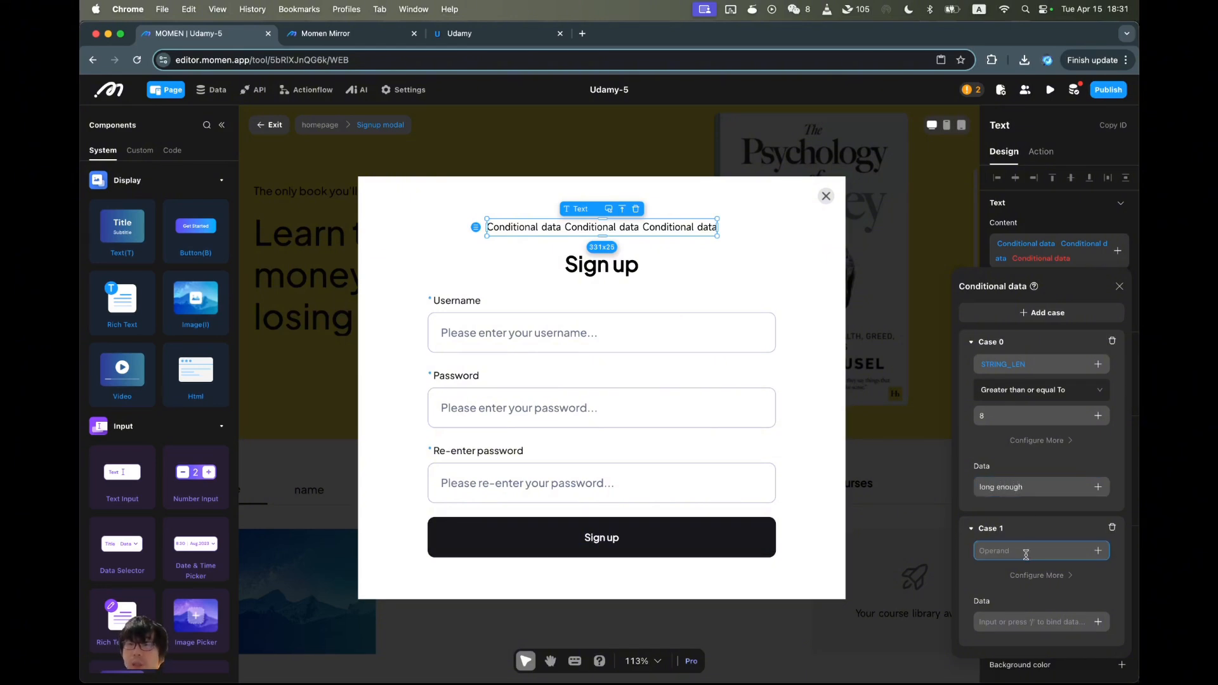
{"action": "left_click", "coordinate": [1013, 623]}
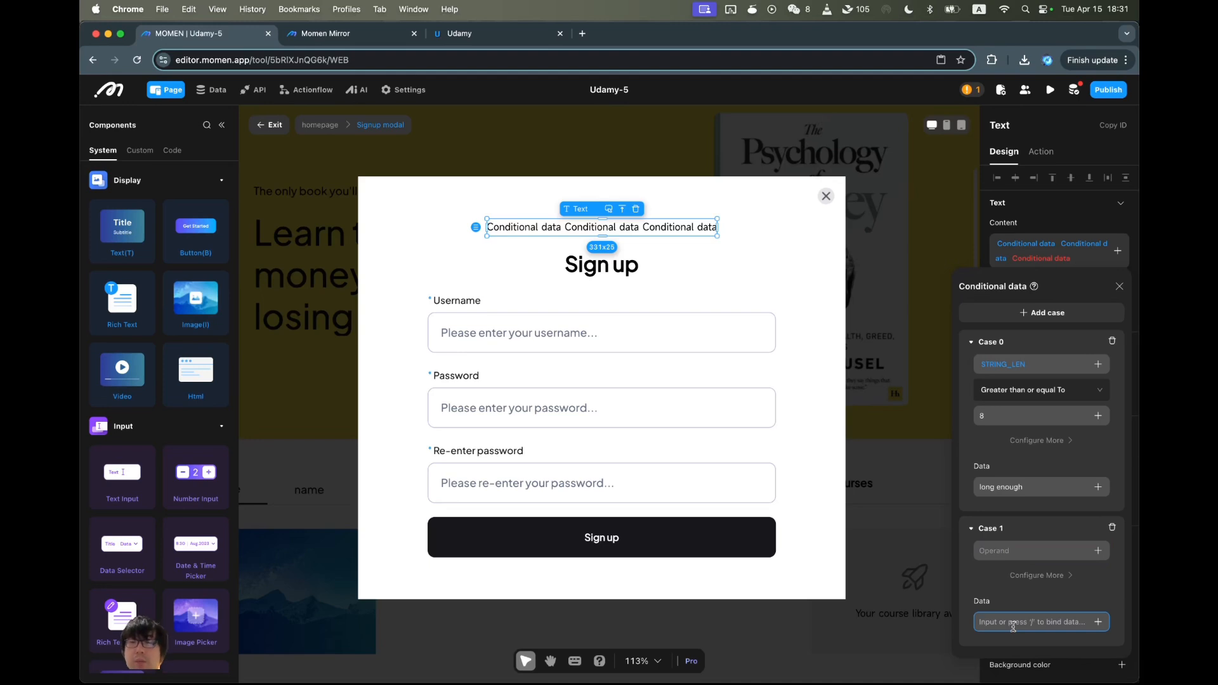
{"action": "type", "text": "not long enough"}
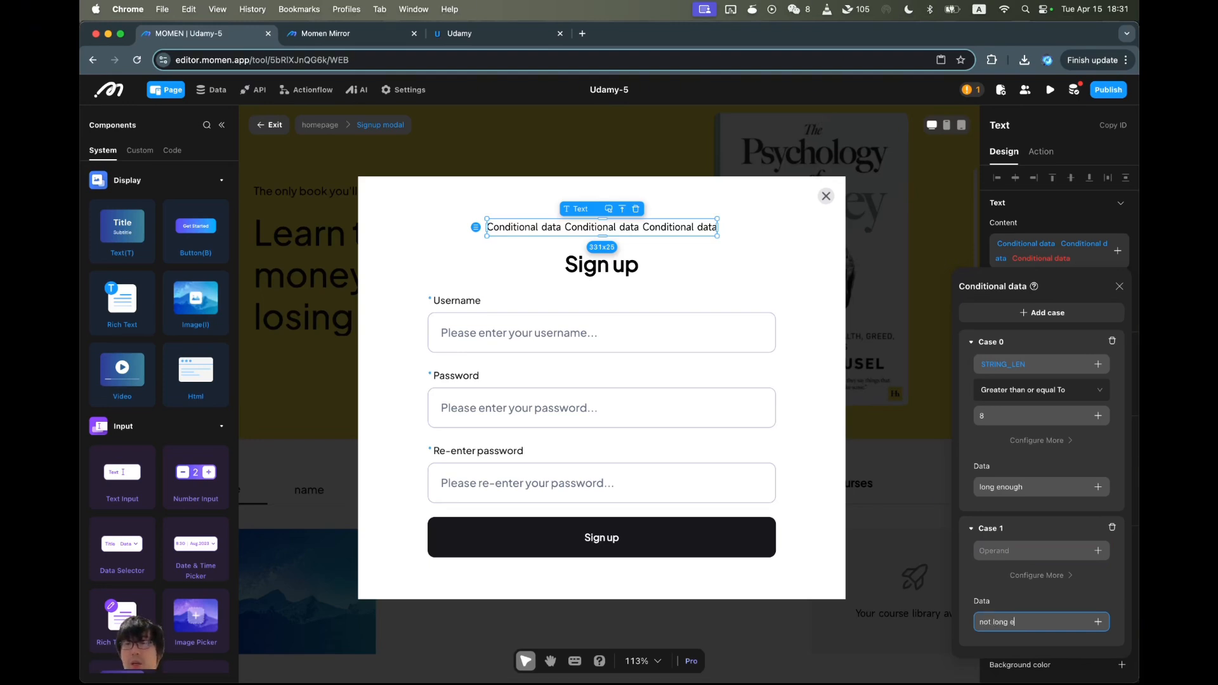
{"action": "left_click", "coordinate": [1075, 228]}
In the live preview, sign up with a username, a password and its confirmation.
{"action": "left_click", "coordinate": [358, 39]}
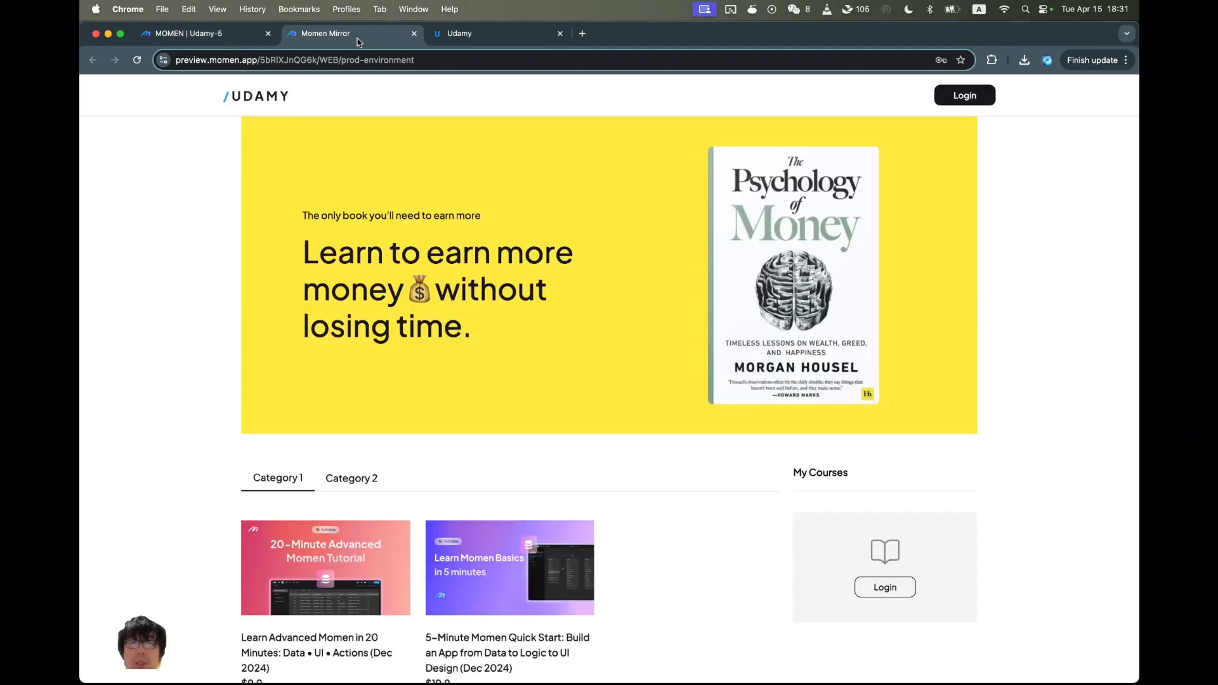
{"action": "left_click", "coordinate": [965, 95]}
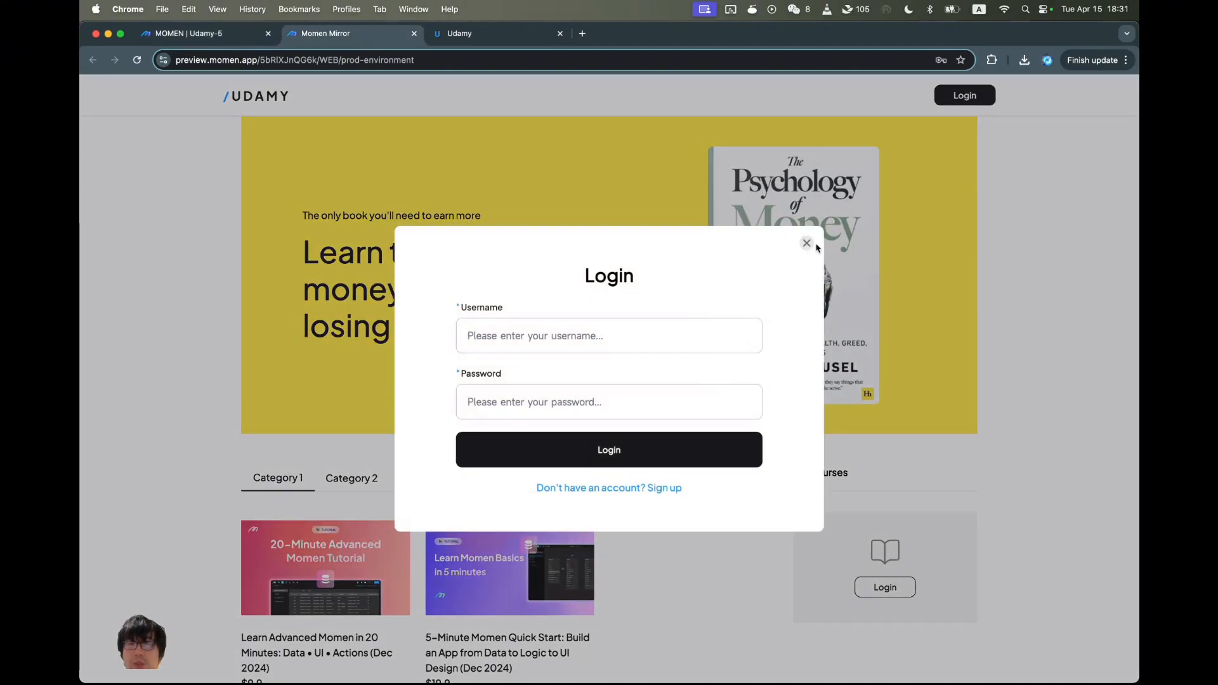
{"action": "left_click", "coordinate": [590, 491]}
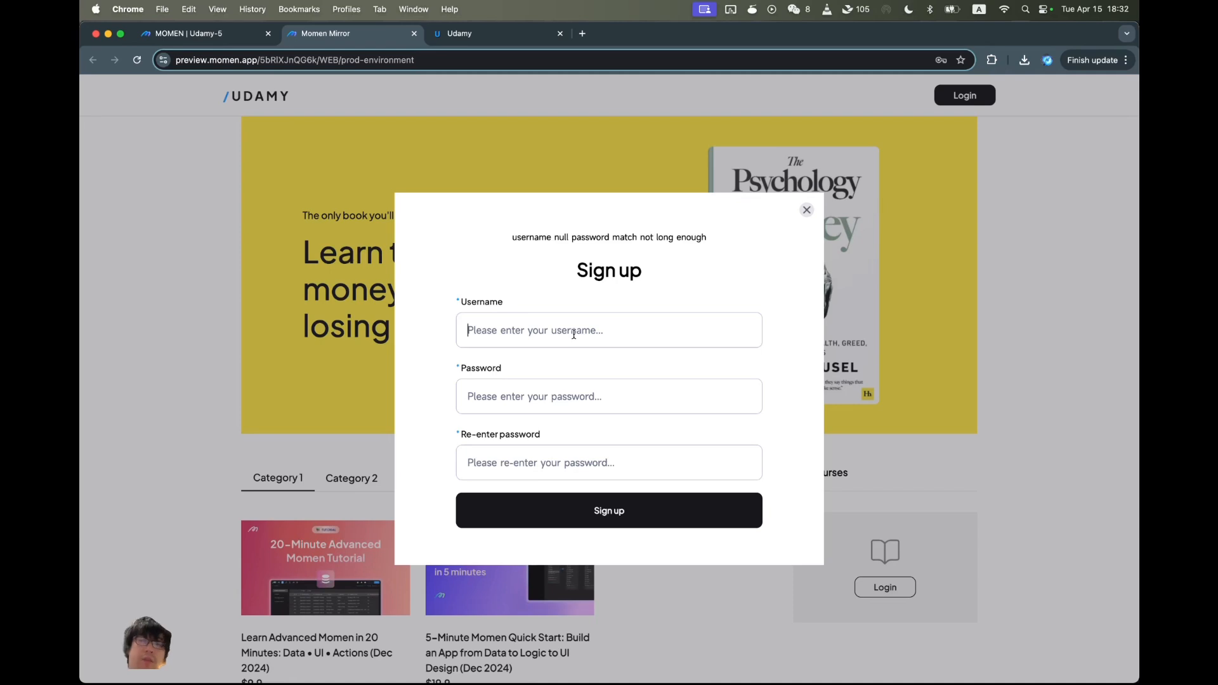
{"action": "type", "text": "jiangyaokai"}
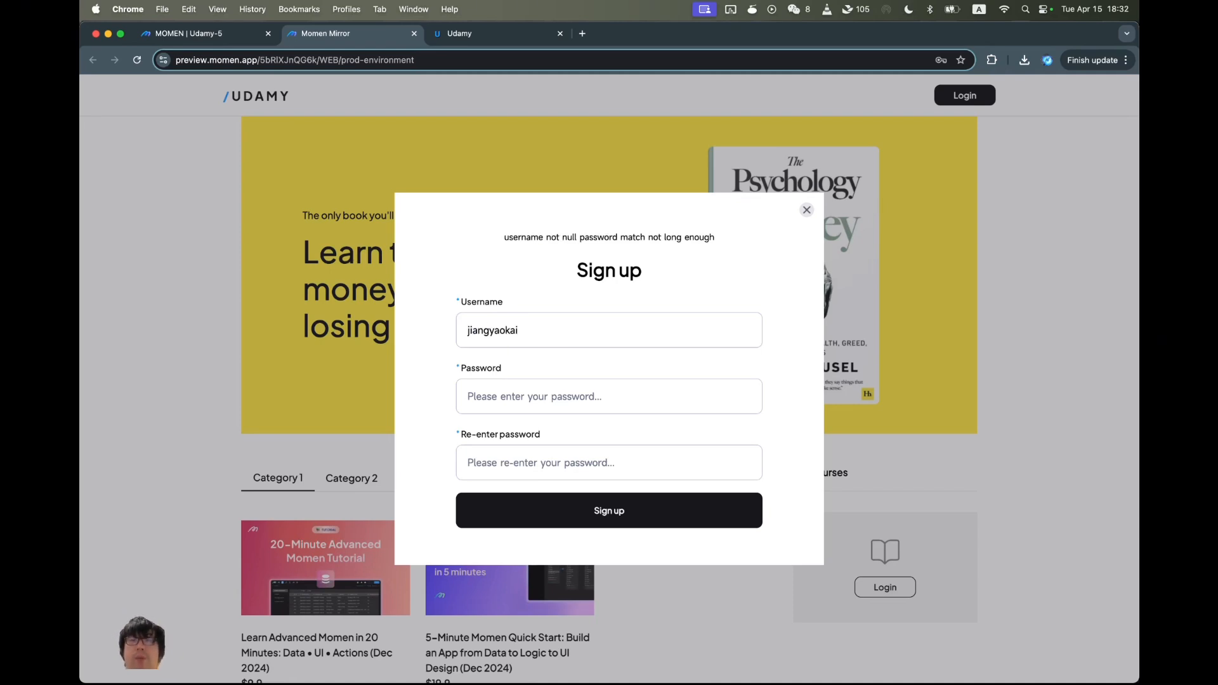
{"action": "type", "text": "*************"}
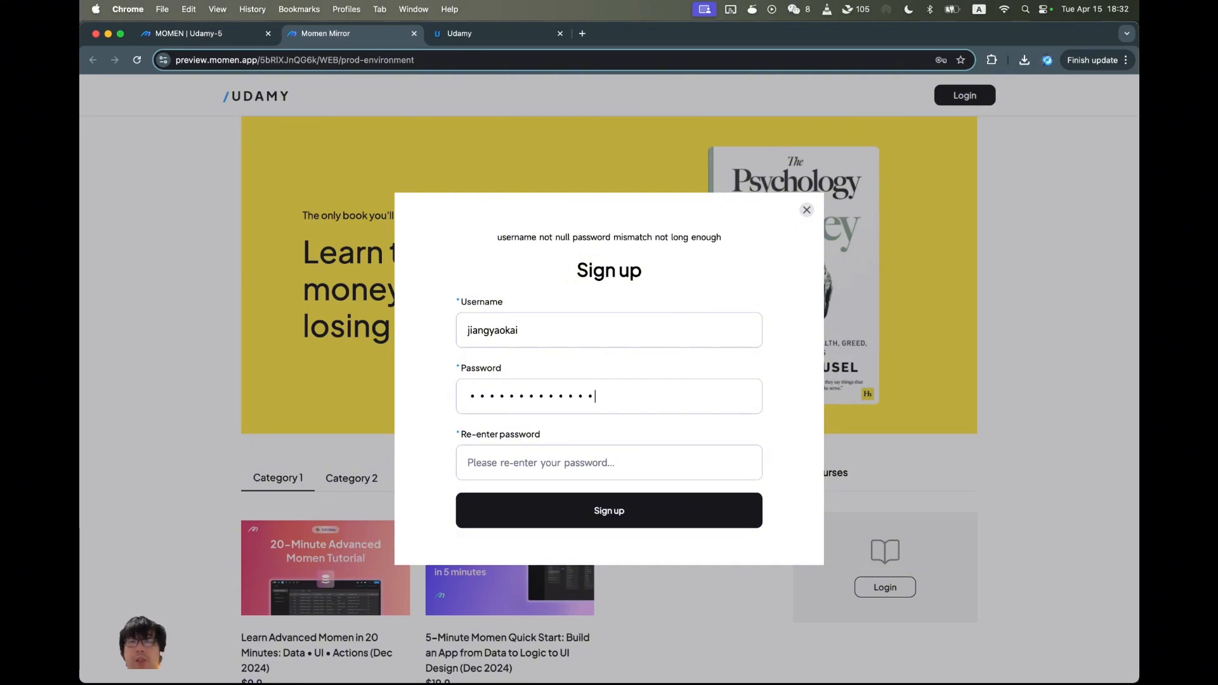
{"action": "key", "text": "BackSpace"}
{"action": "key", "text": "BackSpace"}
{"action": "key", "text": "BackSpace"}
{"action": "key", "text": "BackSpace"}
{"action": "key", "text": "BackSpace"}
{"action": "key", "text": "BackSpace"}
{"action": "key", "text": "BackSpace"}
{"action": "key", "text": "BackSpace"}
{"action": "key", "text": "BackSpace"}
{"action": "key", "text": "BackSpace"}
{"action": "key", "text": "BackSpace"}
{"action": "key", "text": "BackSpace"}
{"action": "key", "text": "BackSpace"}
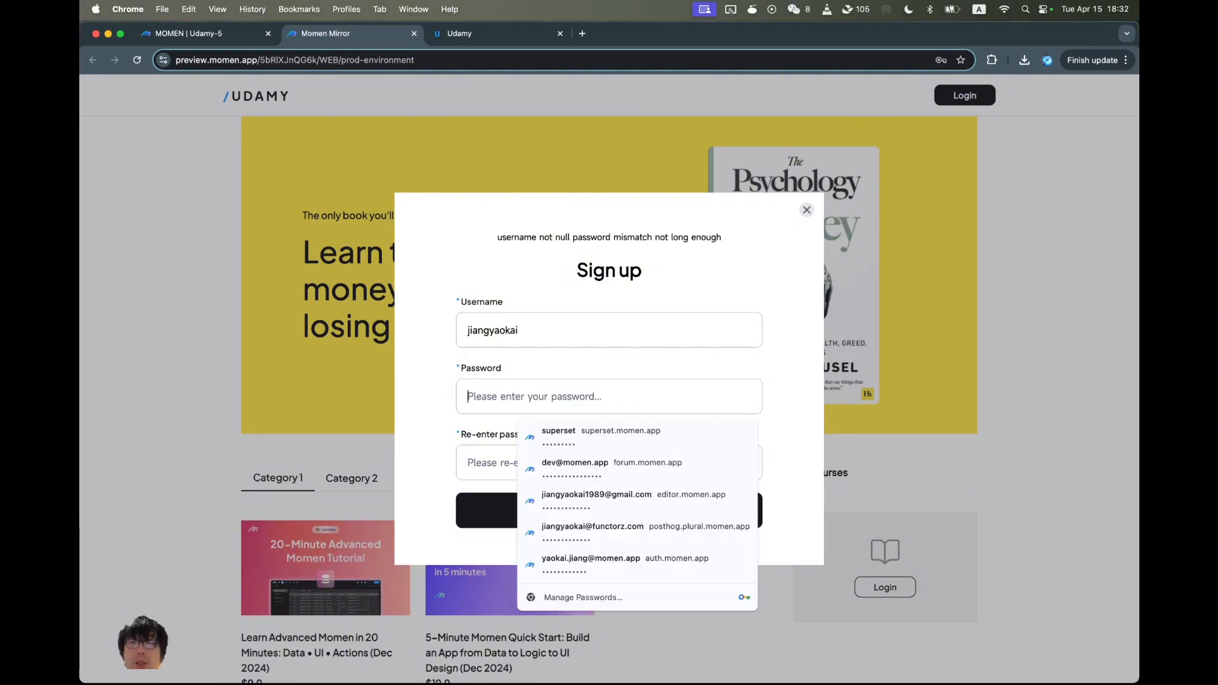
{"action": "type", "text": "***********"}
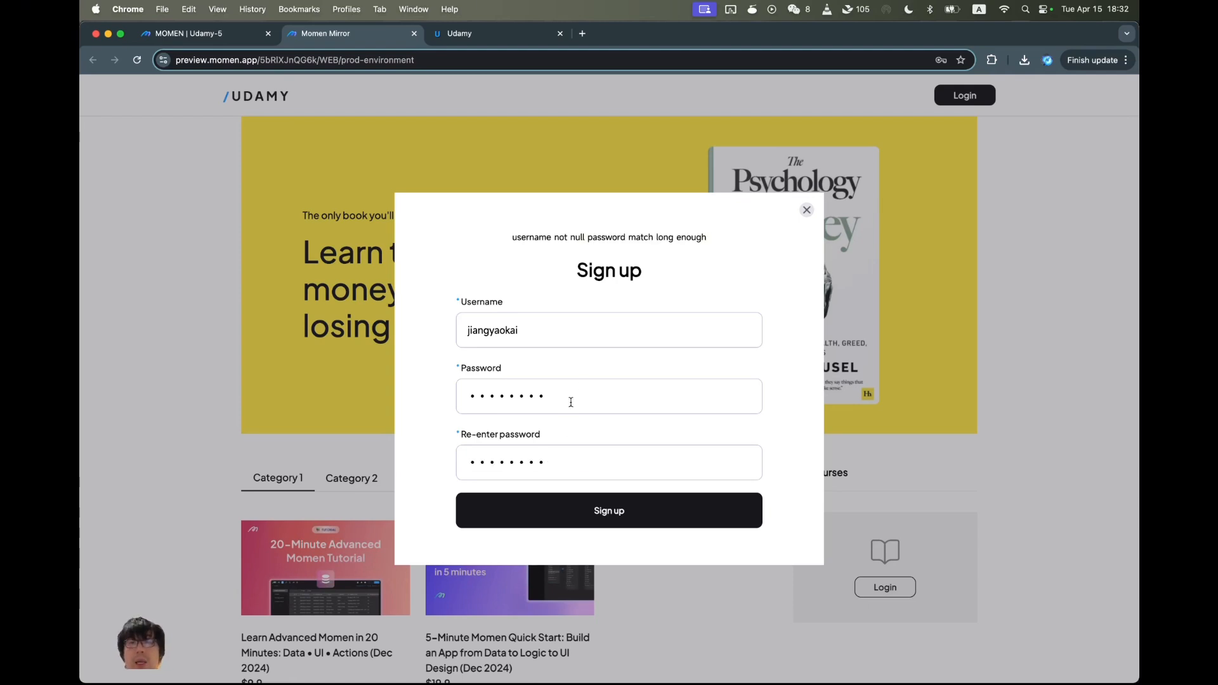
{"action": "left_click", "coordinate": [577, 453]}
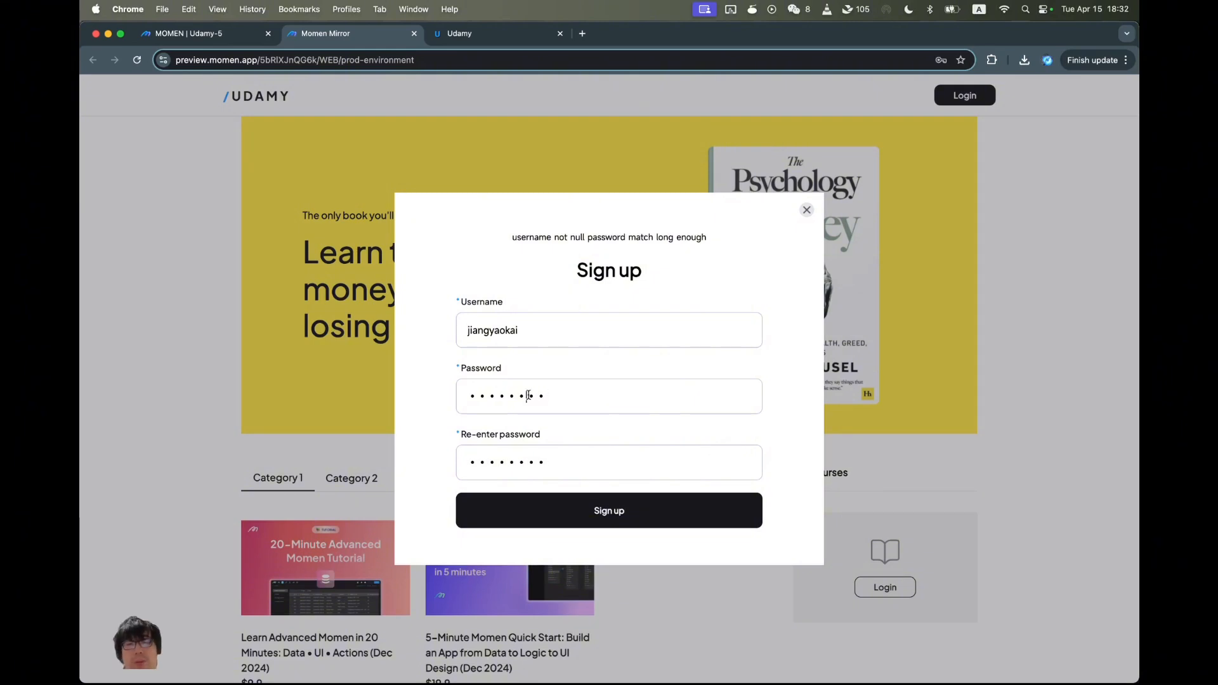
{"action": "left_click", "coordinate": [681, 527]}
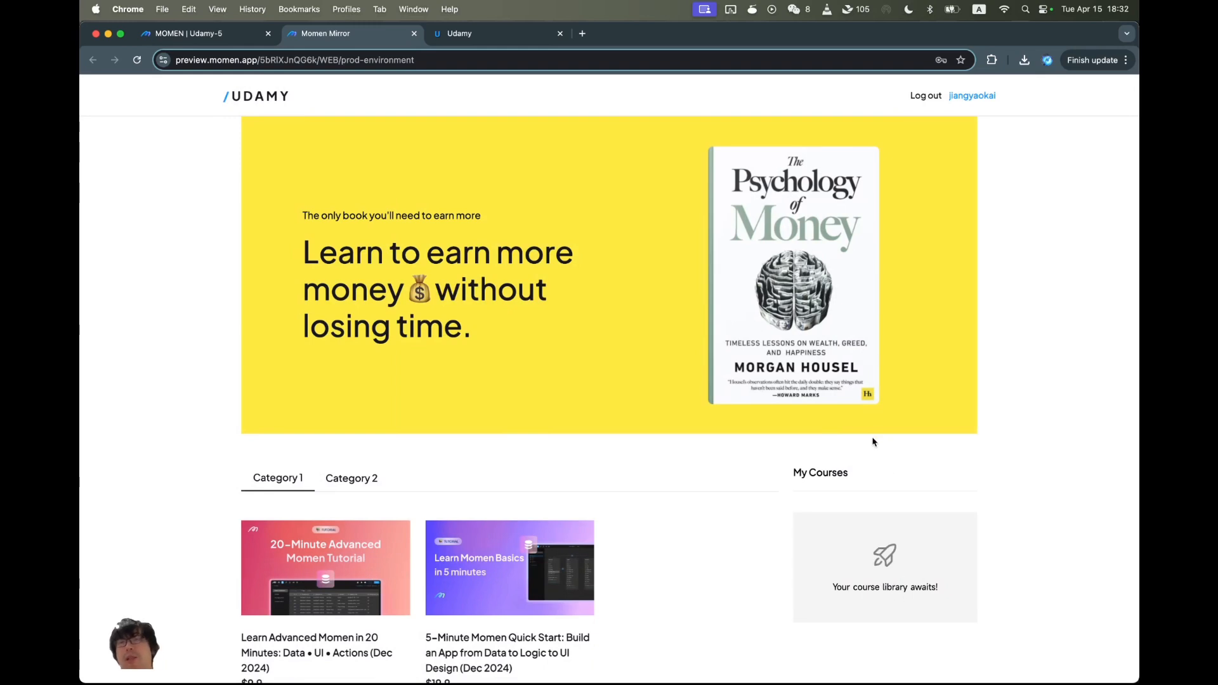
Delete the conditional data text from the signup modal and return to the homepage.
{"action": "left_click", "coordinate": [222, 40]}
{"action": "left_click", "coordinate": [679, 257]}
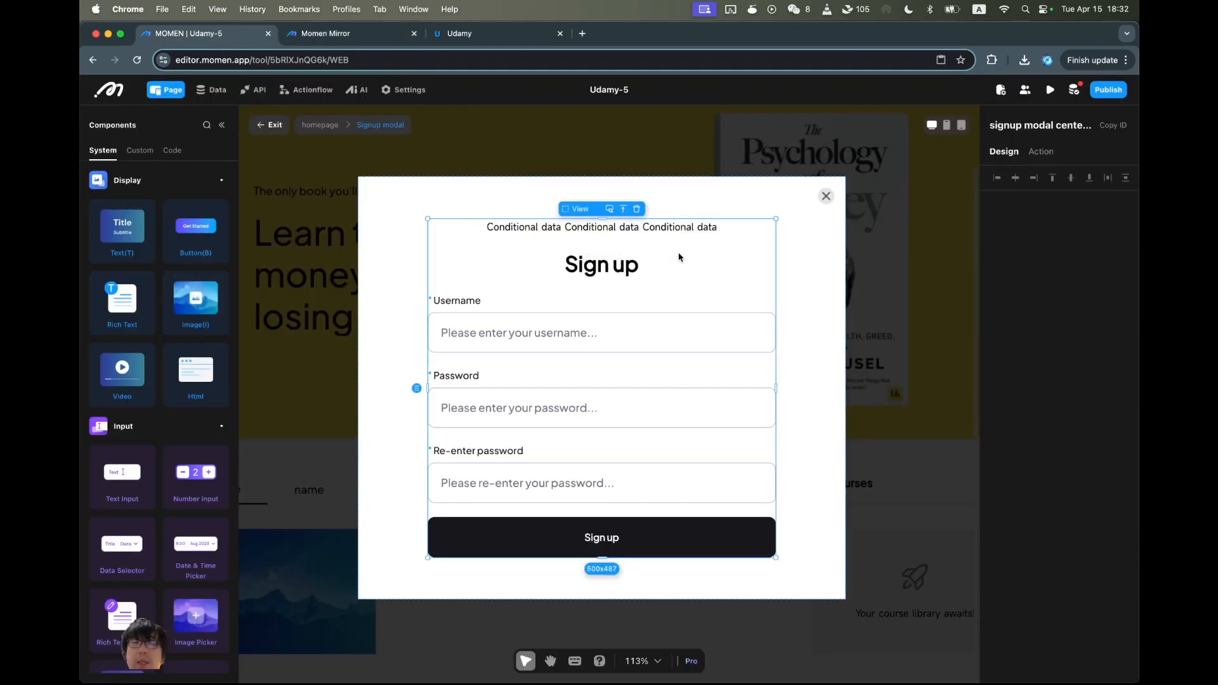
{"action": "left_click", "coordinate": [680, 229]}
{"action": "key", "text": "Delete"}
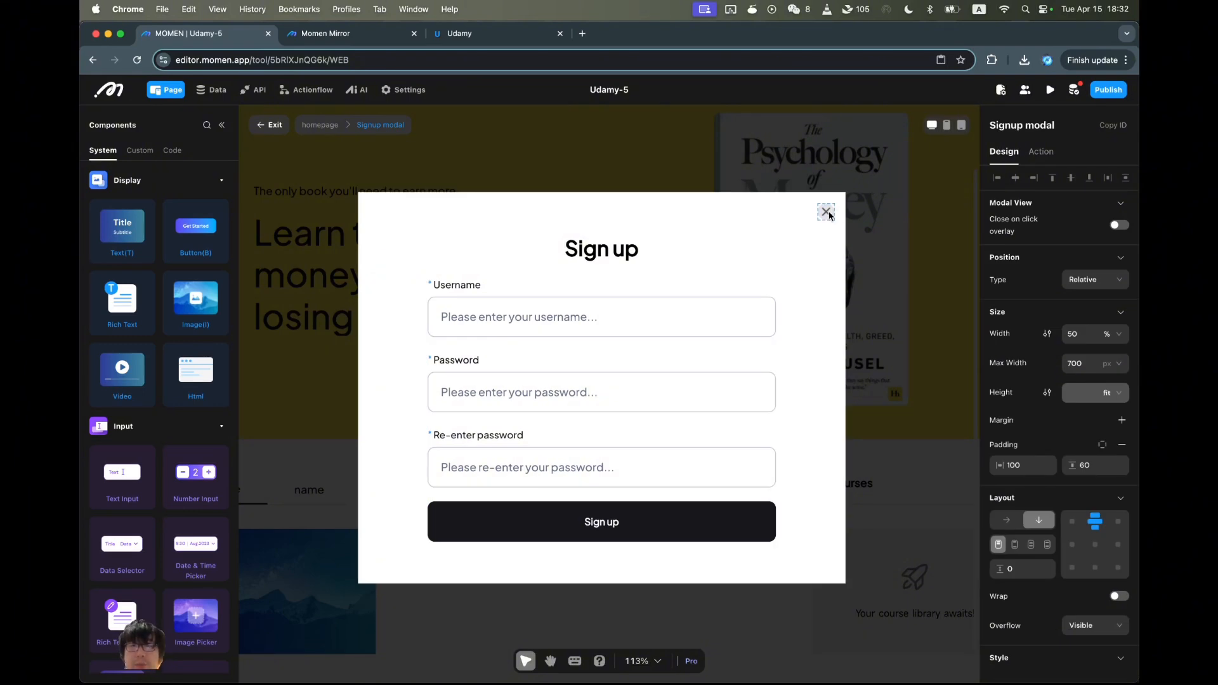
{"action": "left_click", "coordinate": [931, 227]}
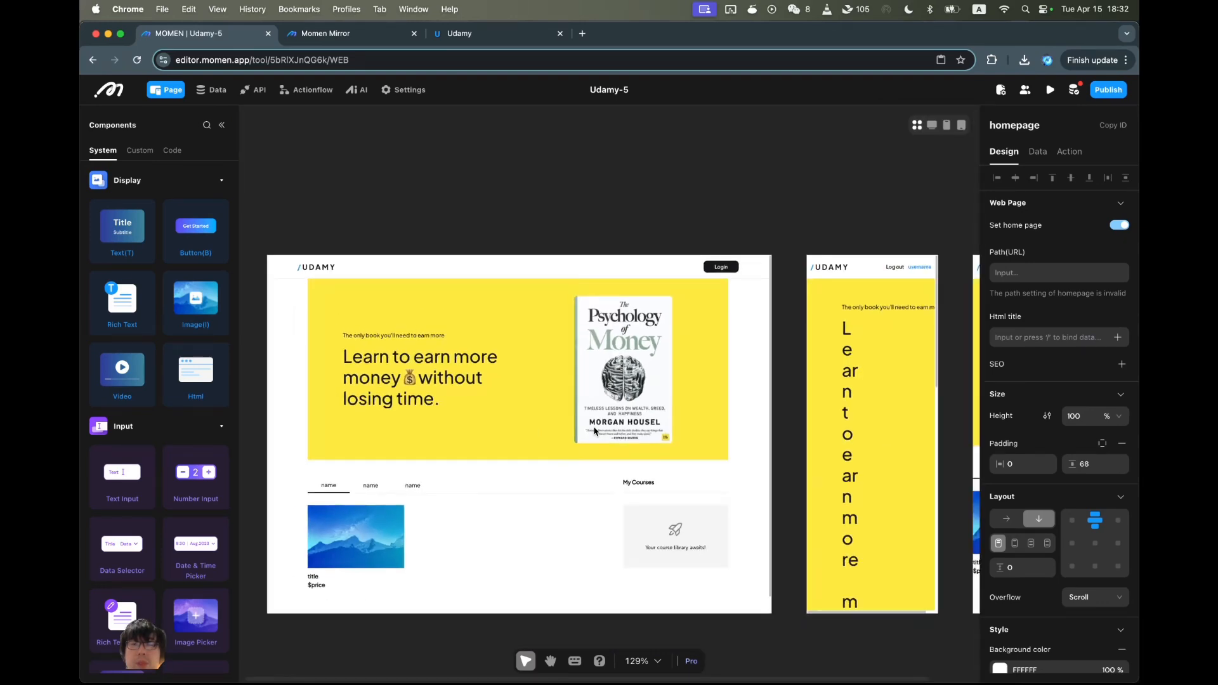
Switch the My Courses conditional view to its 'has courses' case.
{"action": "left_click", "coordinate": [730, 524]}
{"action": "scroll", "coordinate": [730, 524], "scroll_direction": "up", "scroll_amount": 5}
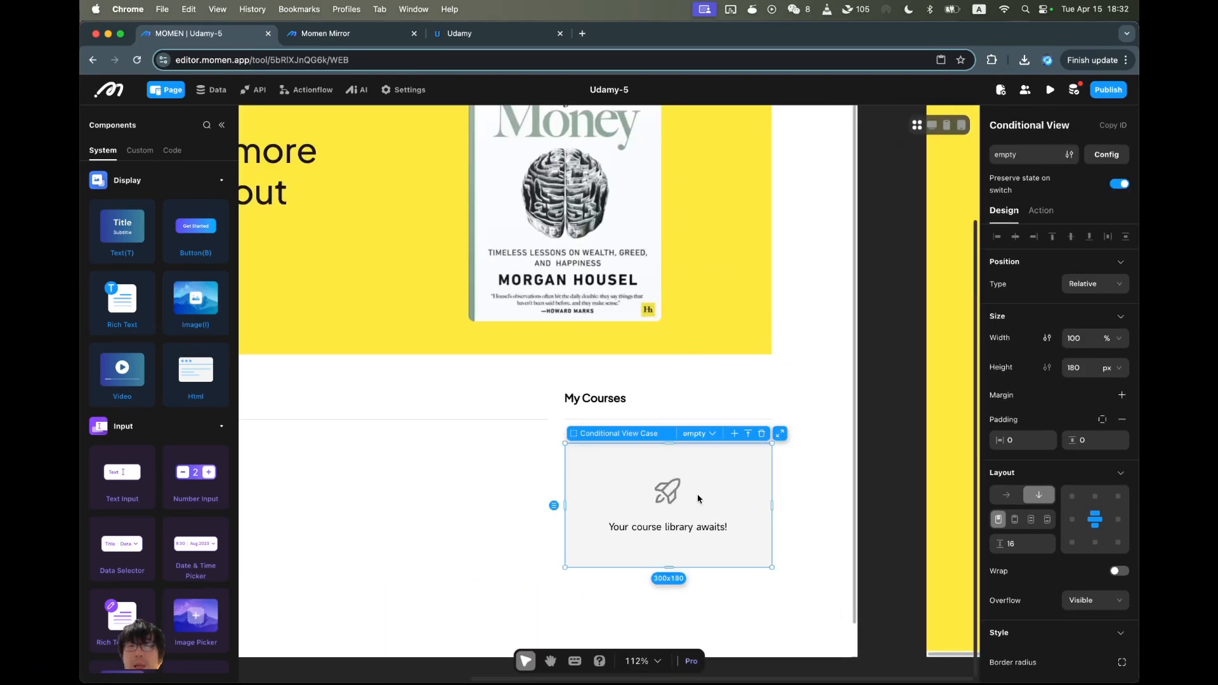
{"action": "left_click", "coordinate": [704, 434]}
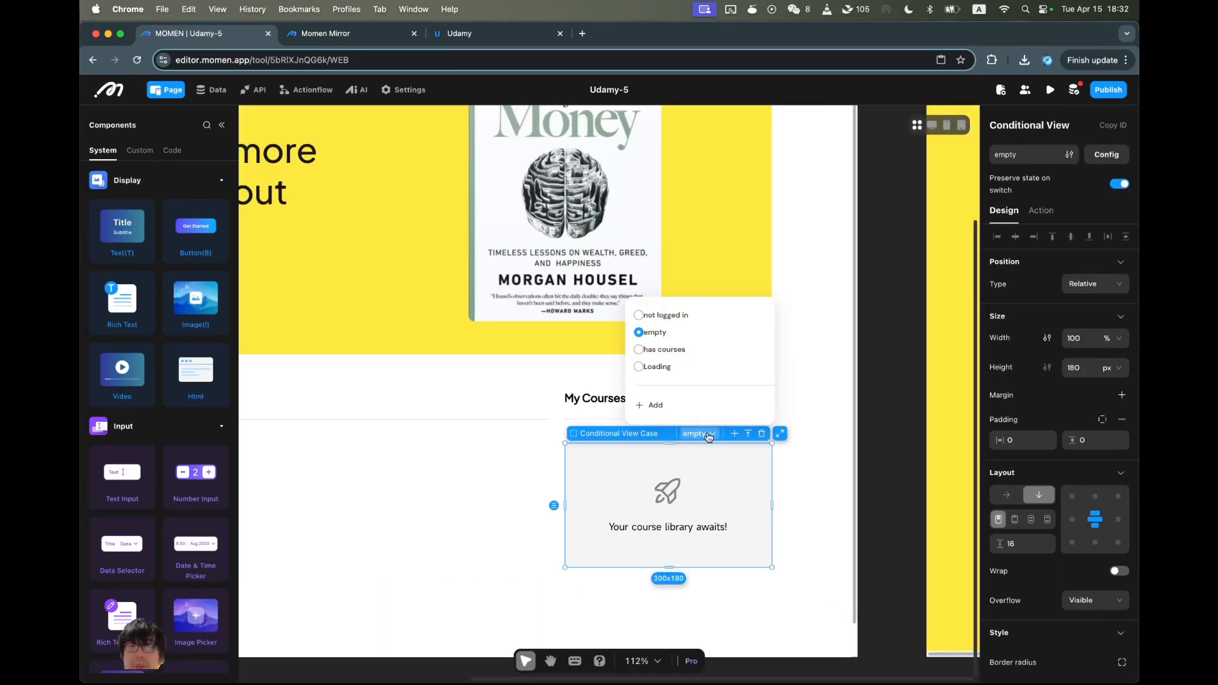
{"action": "left_click", "coordinate": [667, 349]}
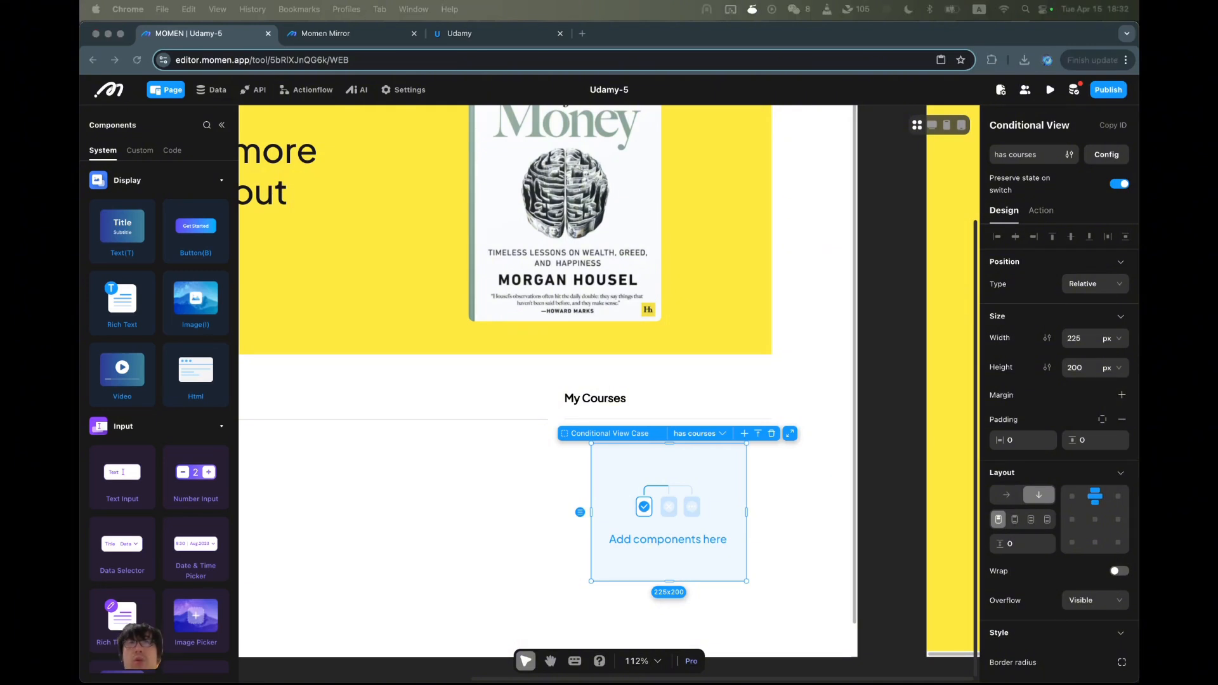
{"action": "scroll", "coordinate": [672, 526], "scroll_direction": "down", "scroll_amount": 1}
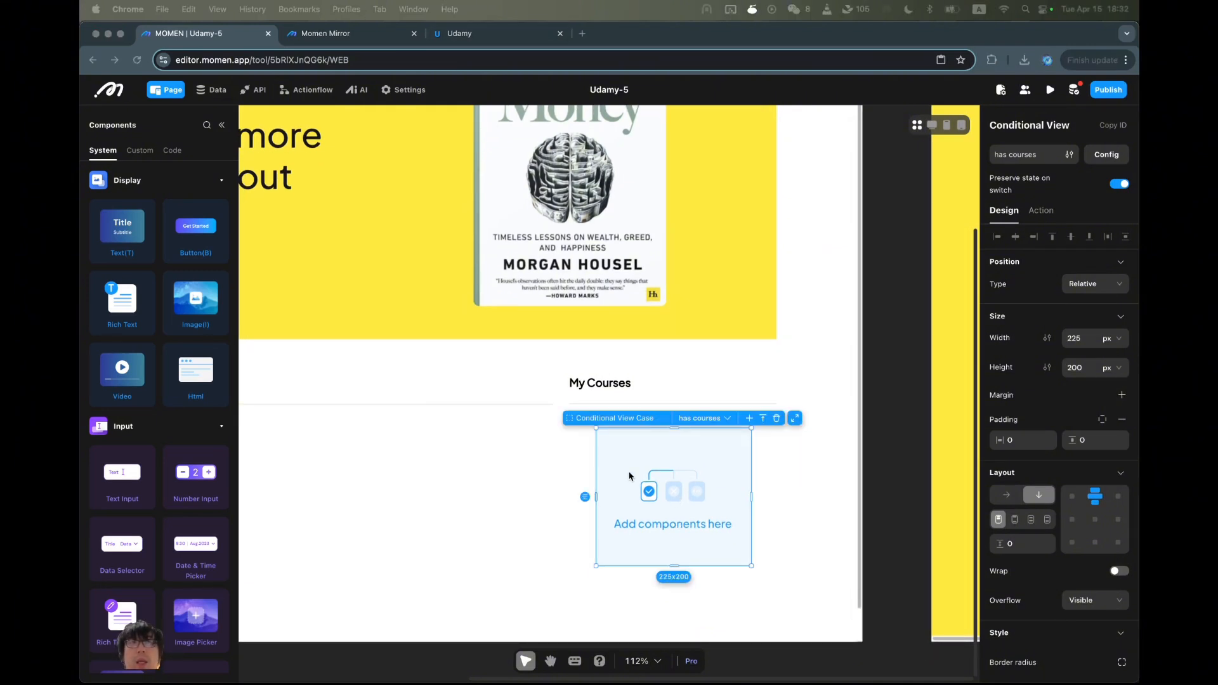
{"action": "scroll", "coordinate": [715, 477], "scroll_direction": "down", "scroll_amount": 5}
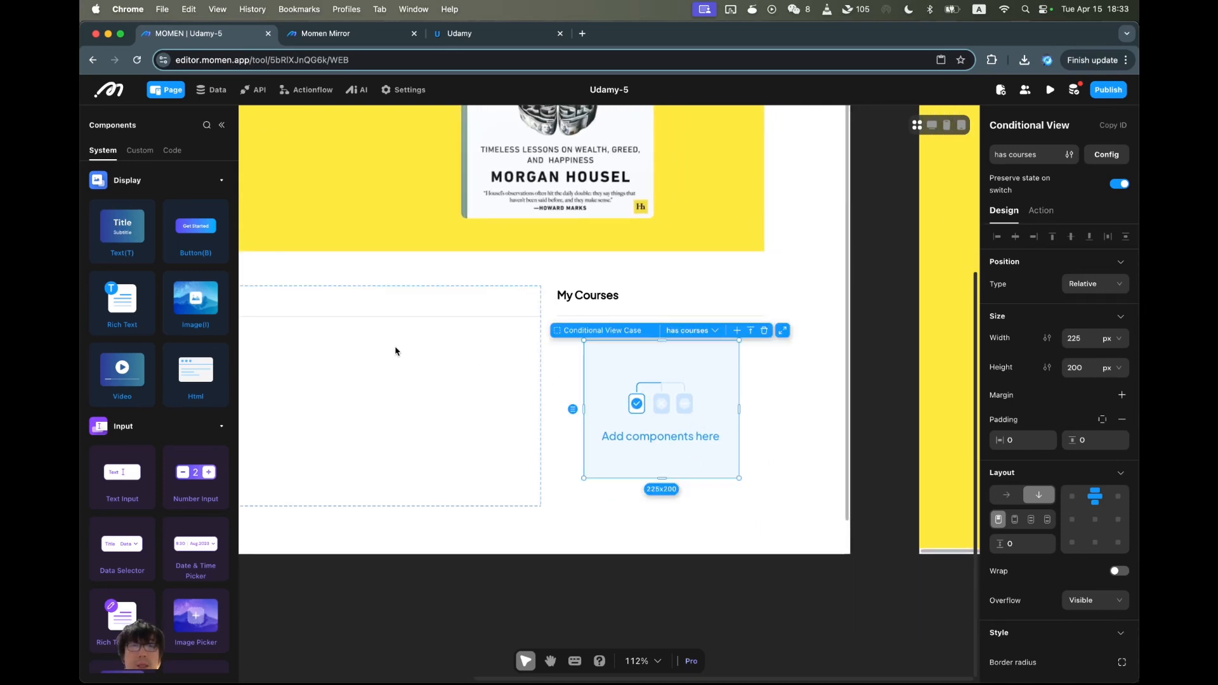
Set the case container's width to 100% and its height to fit content.
{"action": "left_click", "coordinate": [1079, 338]}
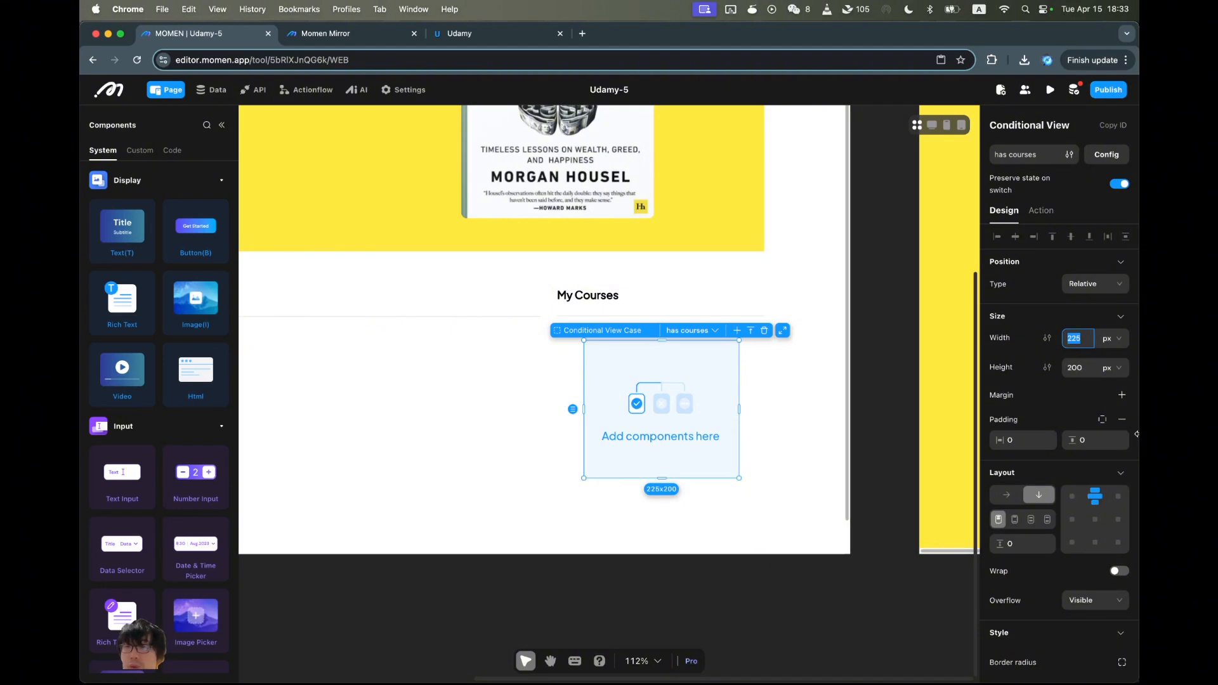
{"action": "left_click", "coordinate": [1122, 348]}
{"action": "left_click", "coordinate": [1110, 393]}
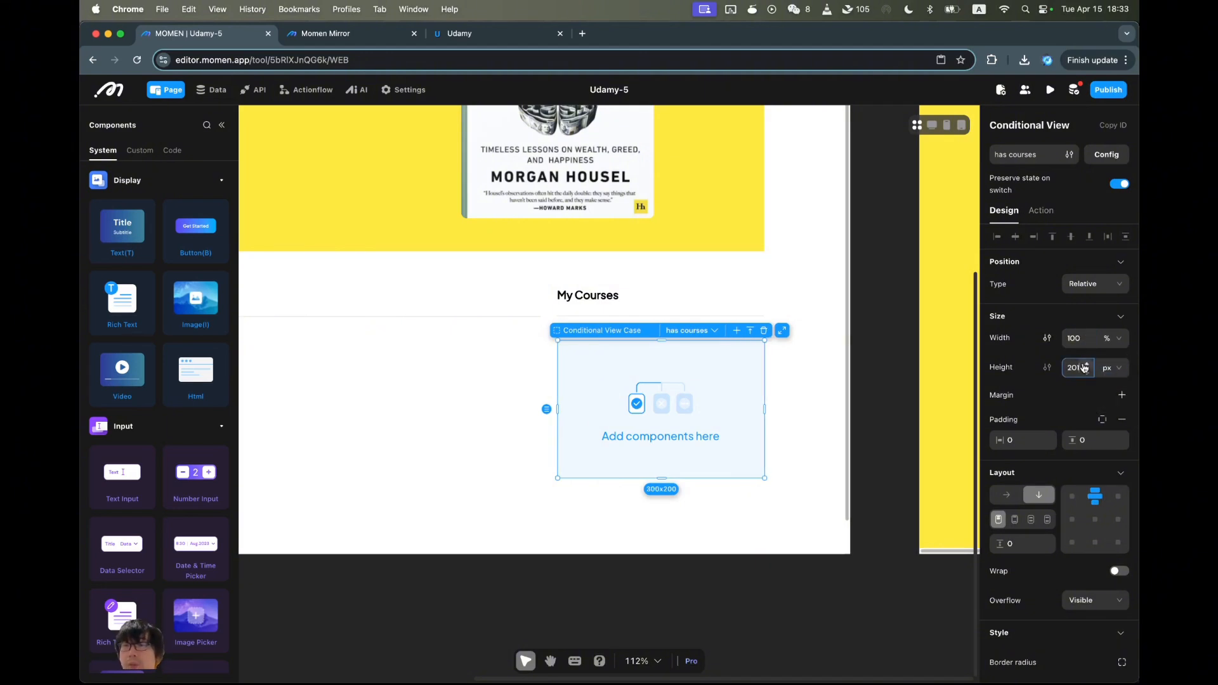
{"action": "left_click", "coordinate": [1115, 368]}
{"action": "left_click", "coordinate": [1105, 450]}
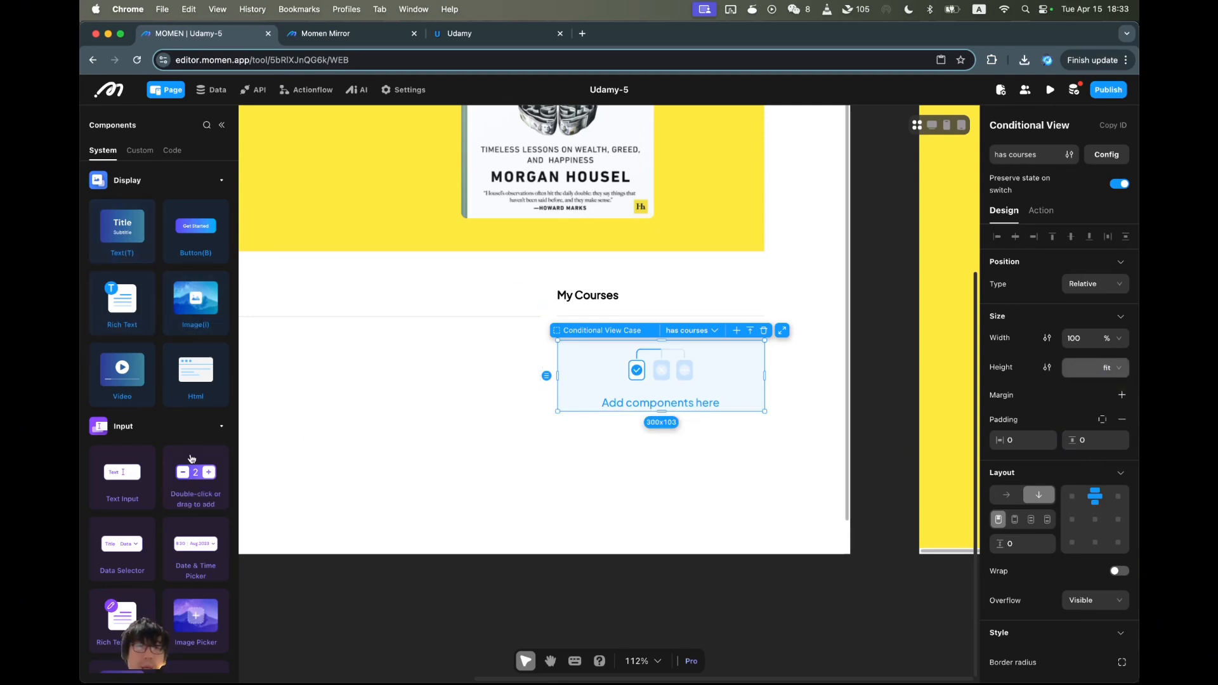
{"action": "scroll", "coordinate": [172, 360], "scroll_direction": "down", "scroll_amount": 4}
{"action": "scroll", "coordinate": [173, 360], "scroll_direction": "down", "scroll_amount": 2}
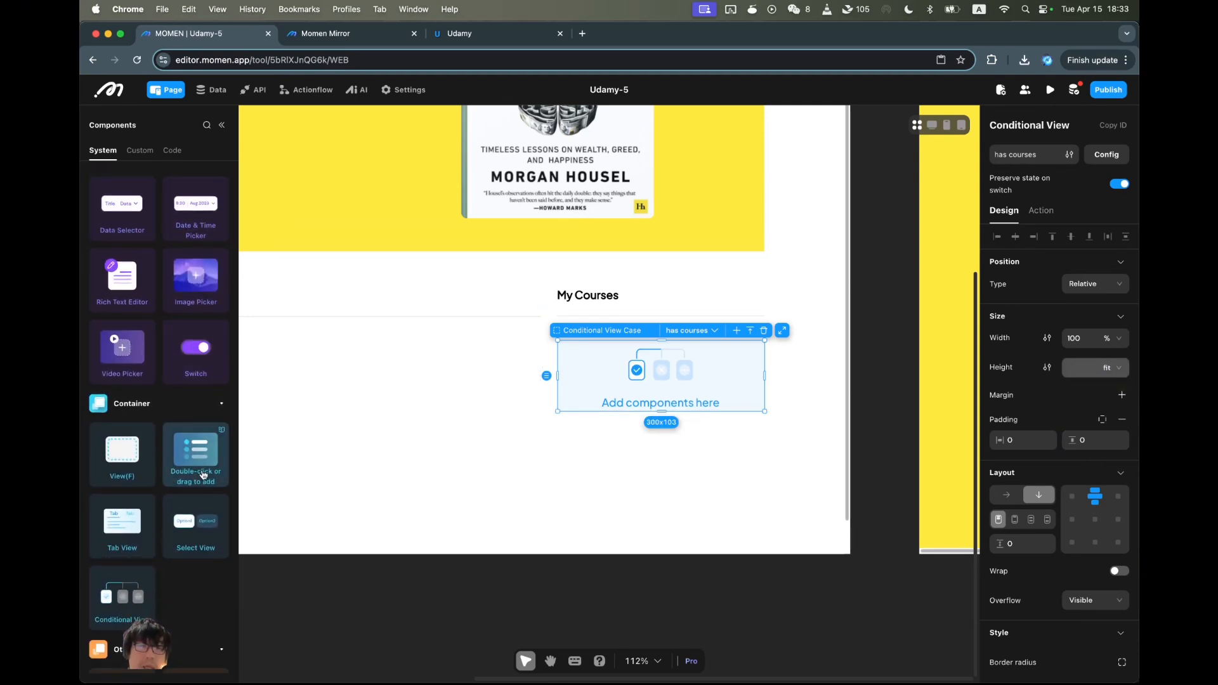
Add a List into the 'has courses' case with fit height and 100% width.
{"action": "left_click_drag", "start_coordinate": [195, 451], "coordinate": [675, 387]}
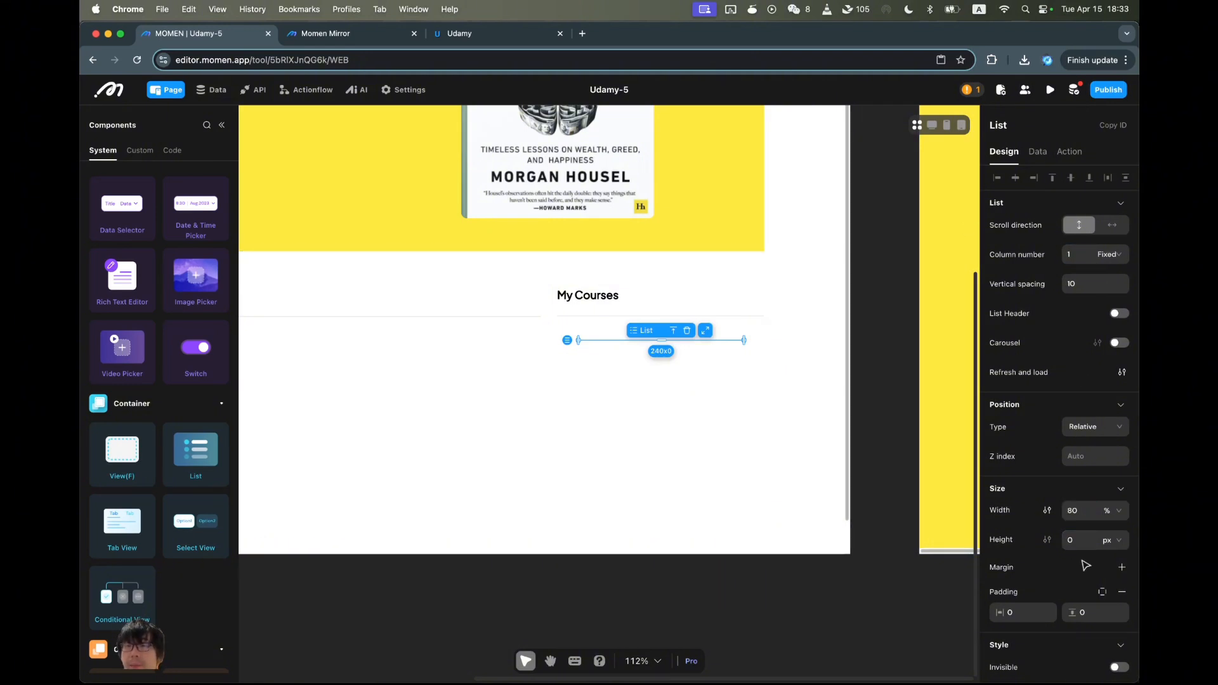
{"action": "left_click", "coordinate": [1117, 538]}
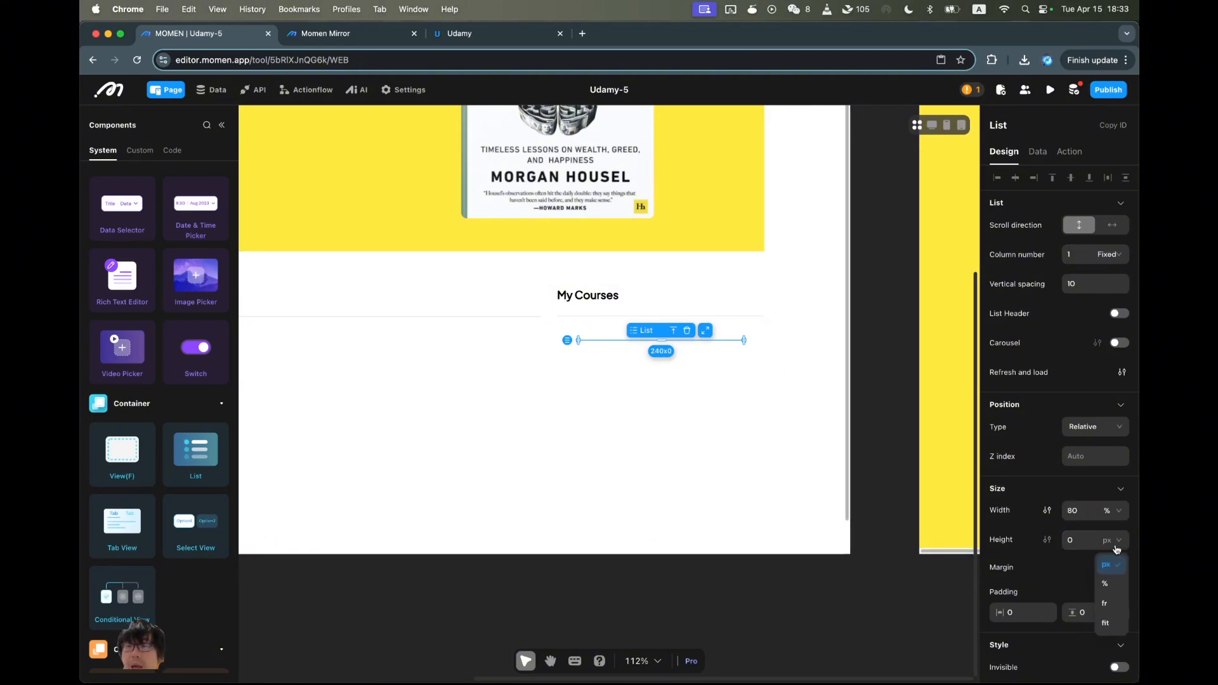
{"action": "left_click", "coordinate": [1110, 624]}
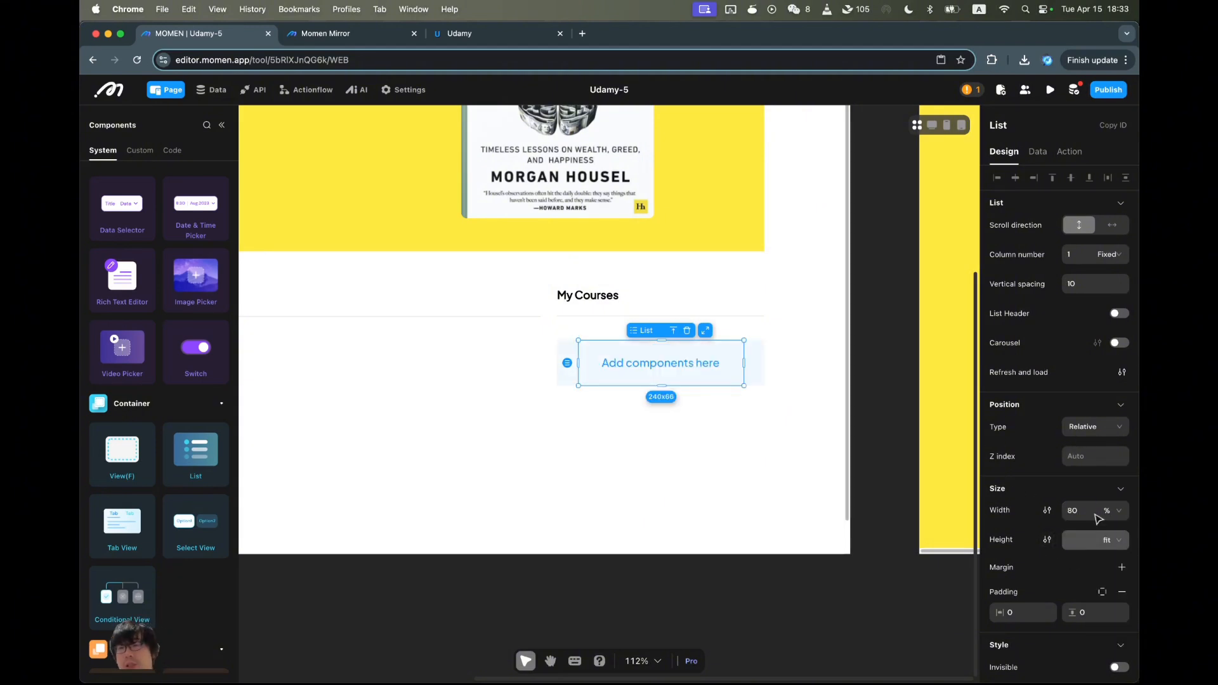
{"action": "left_click", "coordinate": [1072, 511]}
{"action": "key", "text": "super+a"}
{"action": "type", "text": "100"}
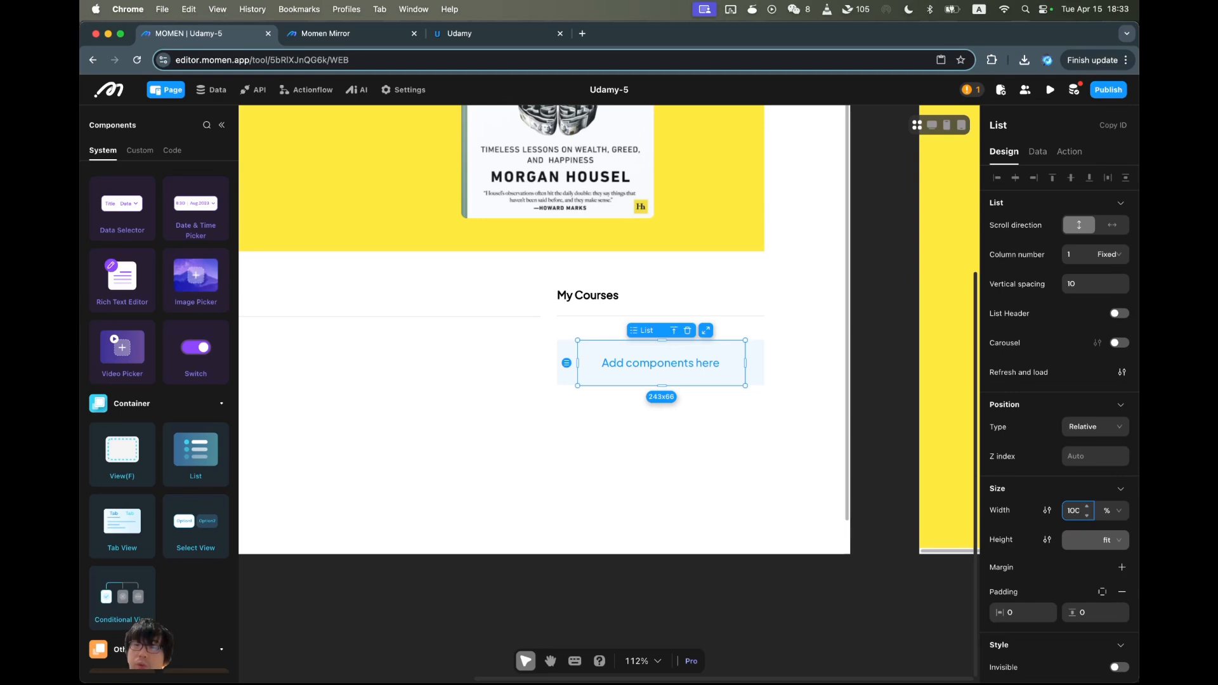
{"action": "key", "text": "Return"}
{"action": "scroll", "coordinate": [1057, 517], "scroll_direction": "down", "scroll_amount": 3}
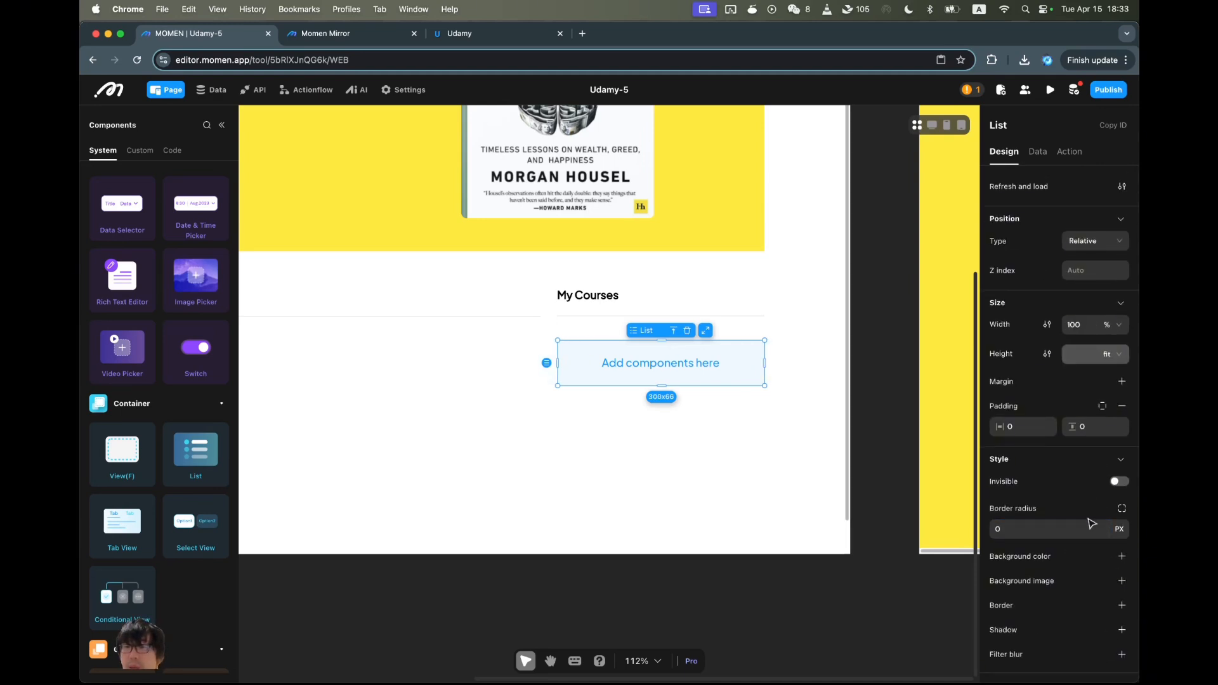
Remove the list item's light blue background color.
{"action": "left_click", "coordinate": [728, 368]}
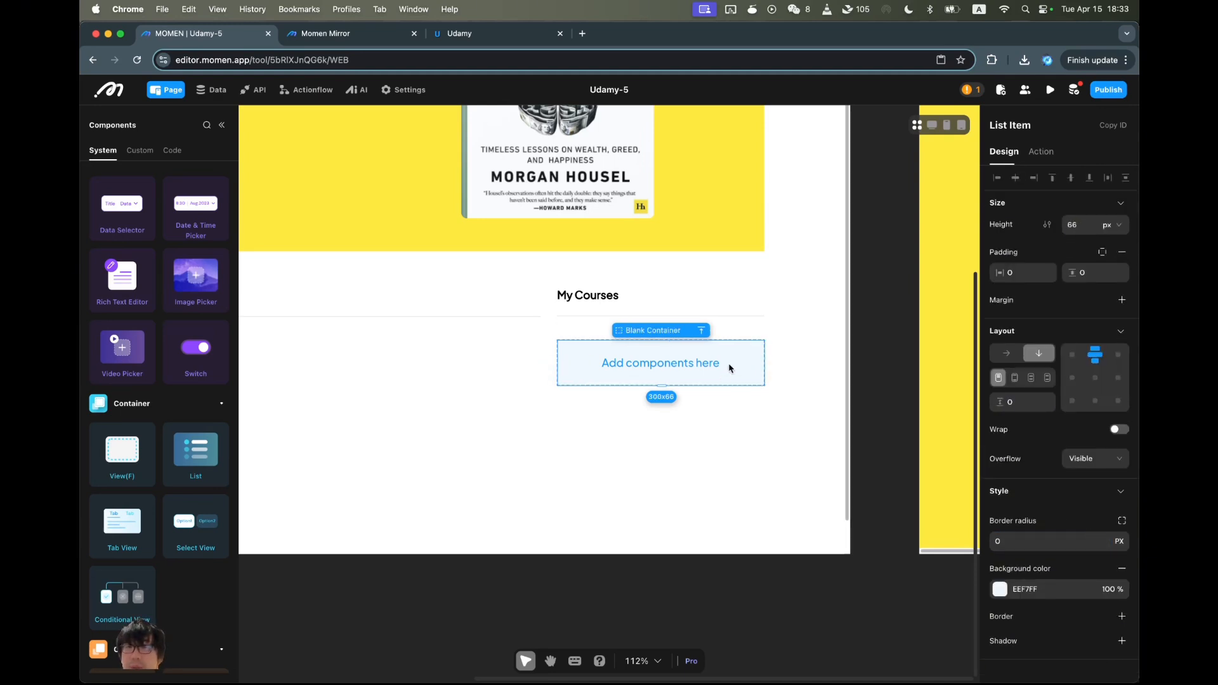
{"action": "left_click", "coordinate": [1122, 568]}
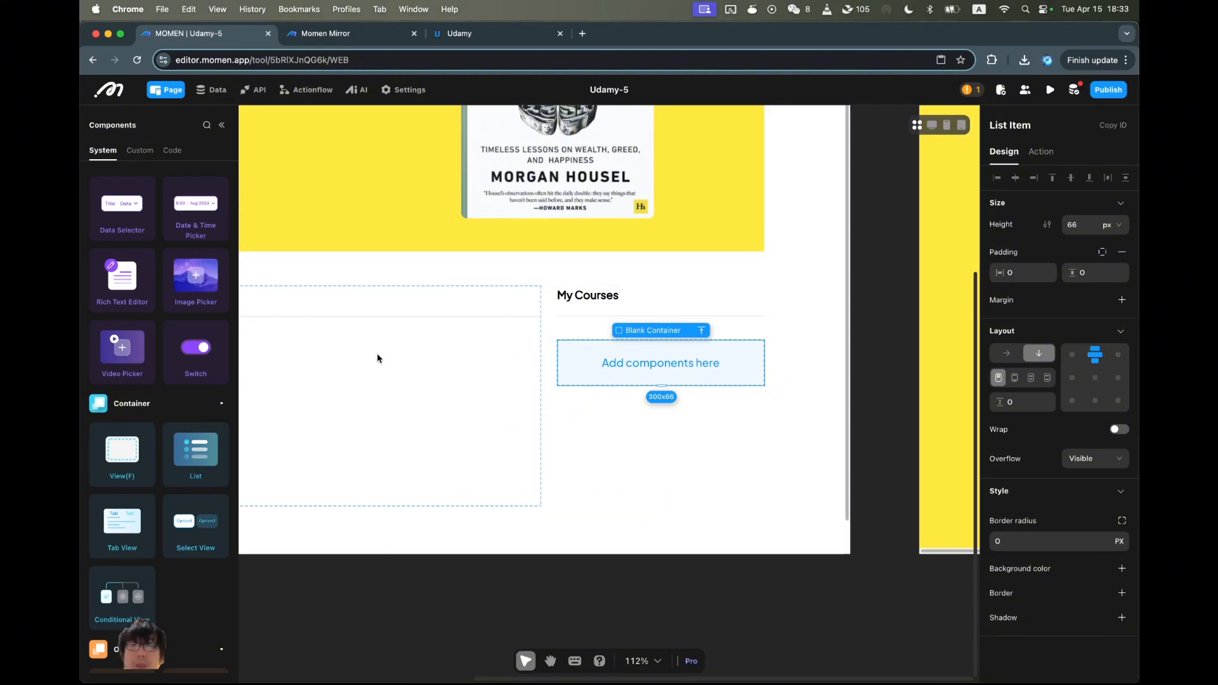
{"action": "left_click", "coordinate": [683, 440]}
{"action": "left_click", "coordinate": [705, 361]}
{"action": "key", "text": "Escape"}
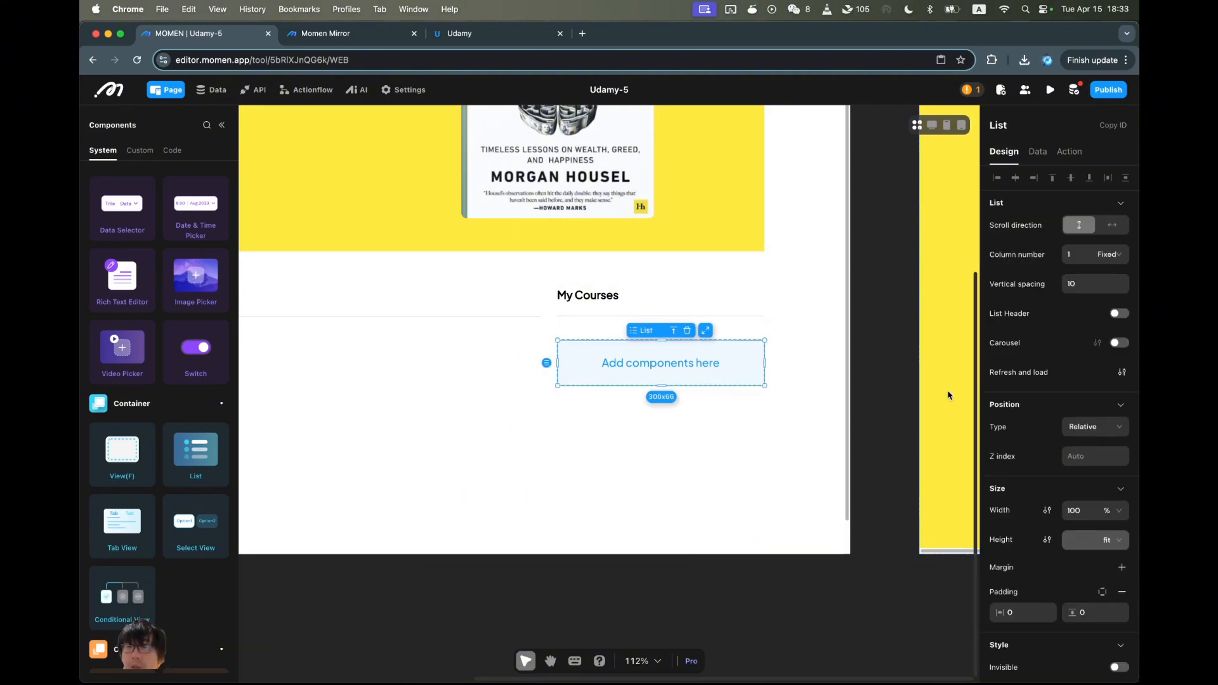
{"action": "scroll", "coordinate": [1129, 545], "scroll_direction": "down", "scroll_amount": 5}
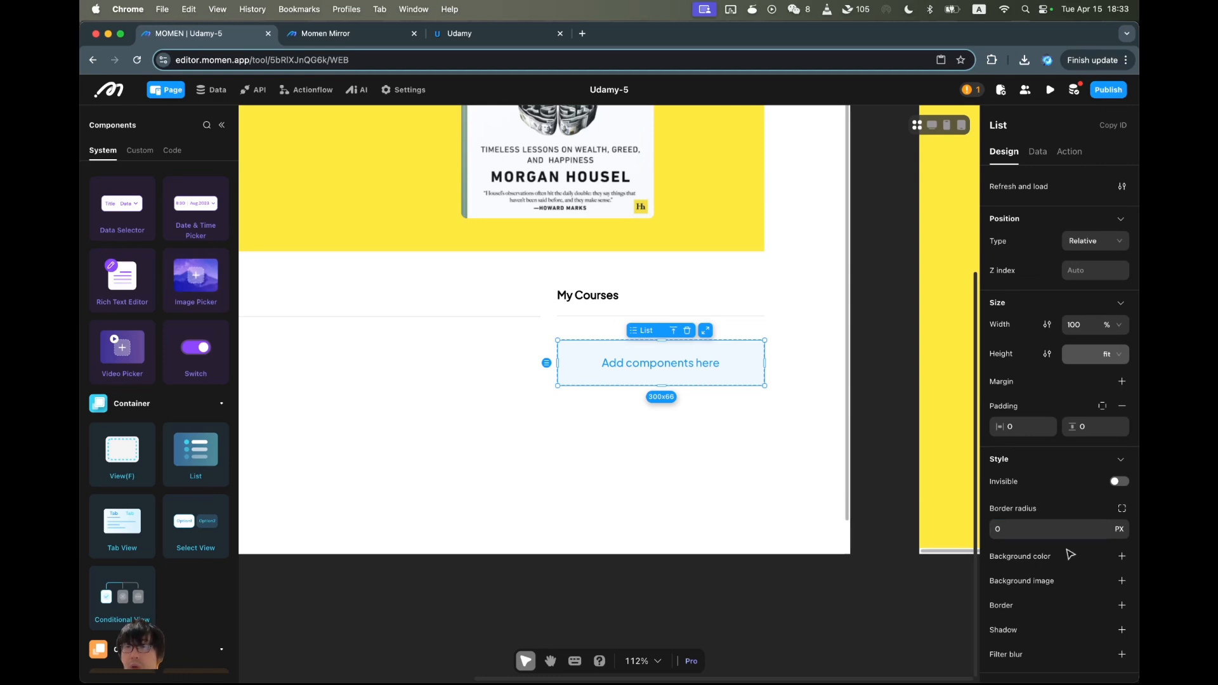
{"action": "key", "text": "Escape"}
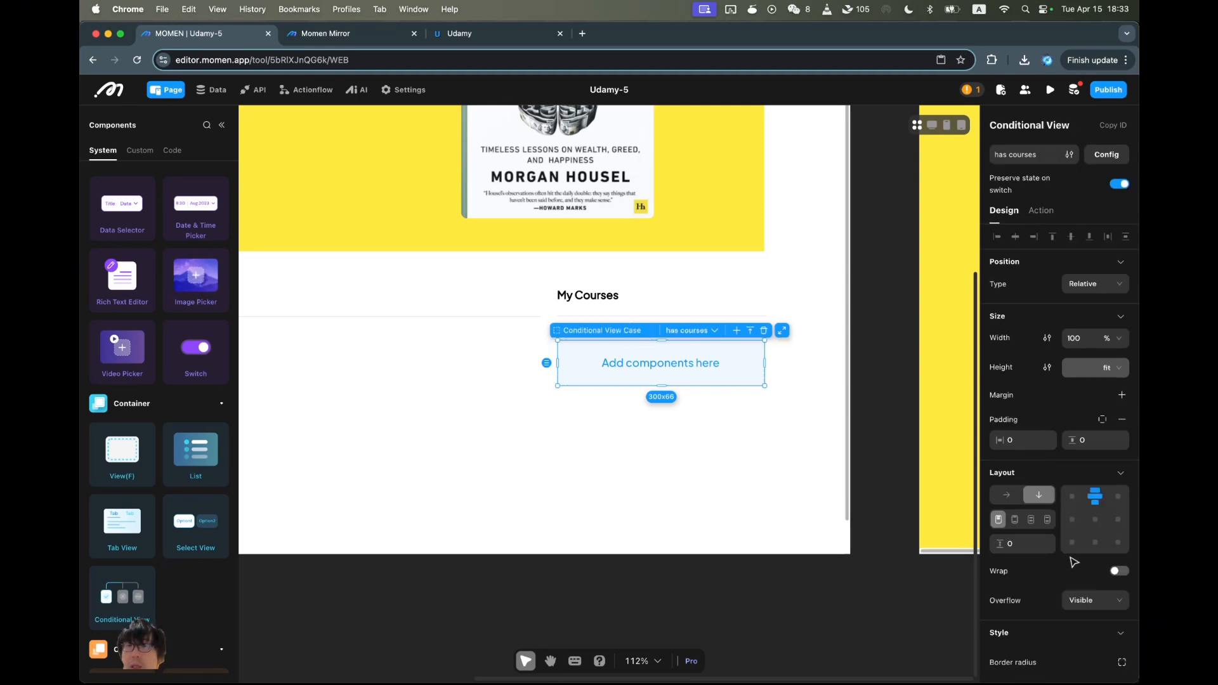
{"action": "scroll", "coordinate": [1064, 464], "scroll_direction": "down", "scroll_amount": 3}
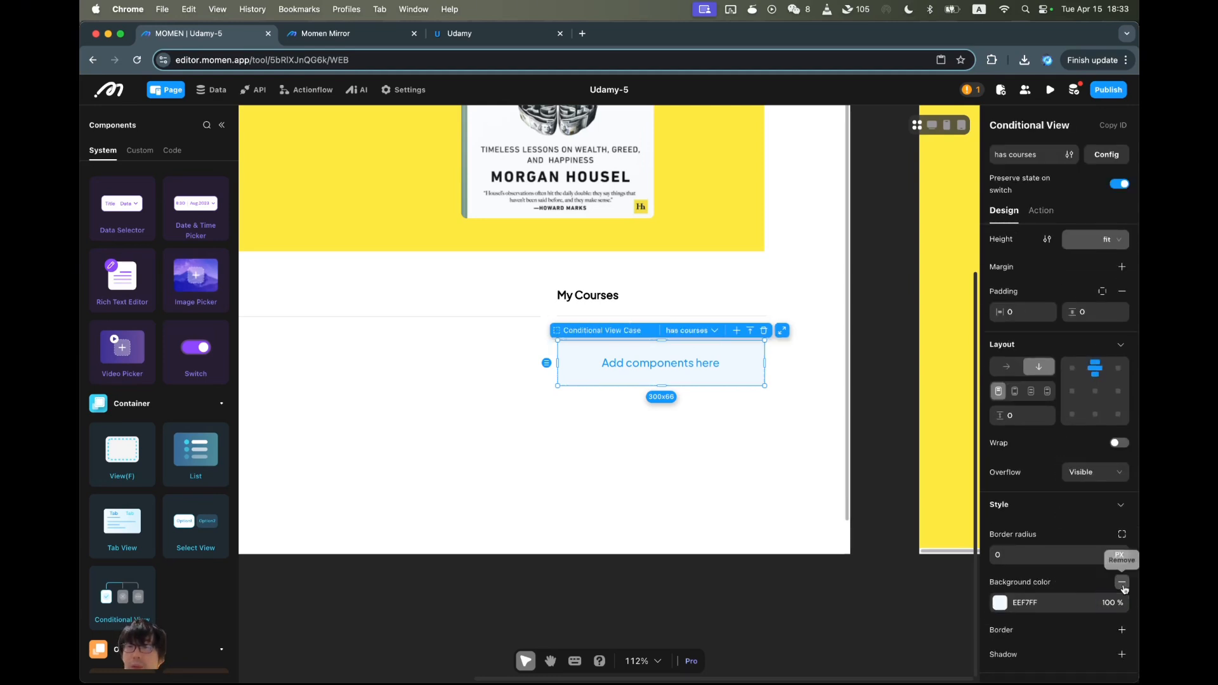
{"action": "left_click", "coordinate": [688, 476]}
{"action": "left_click", "coordinate": [715, 356]}
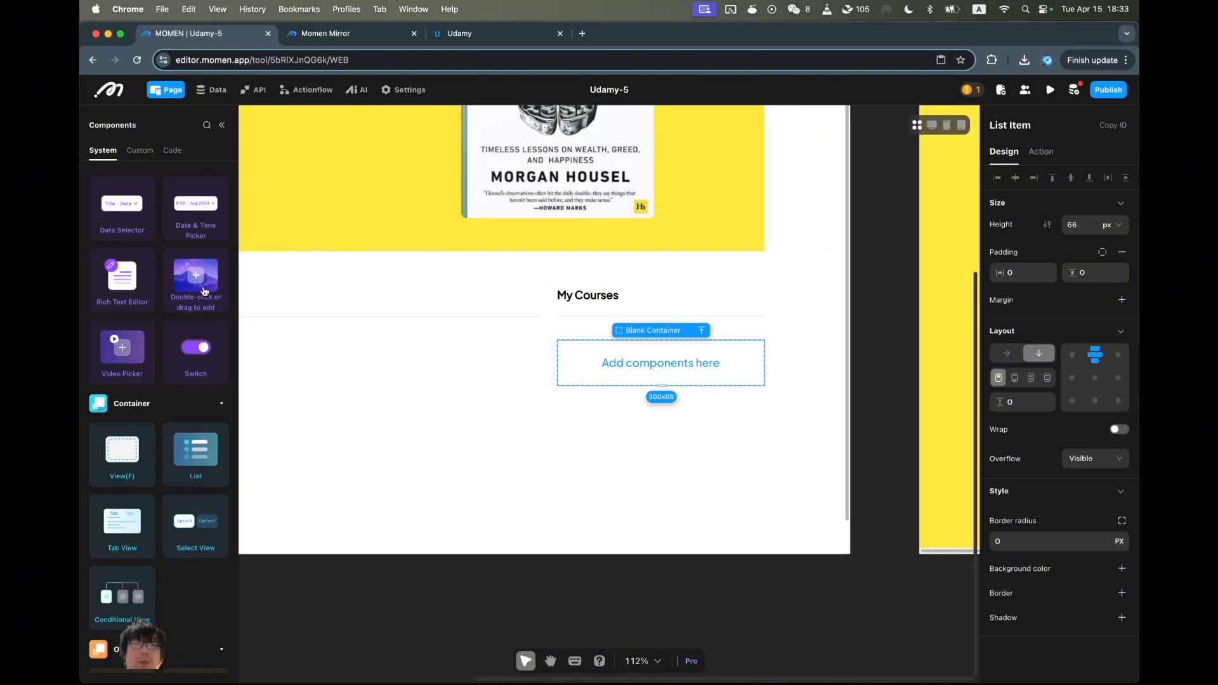
{"action": "scroll", "coordinate": [165, 366], "scroll_direction": "up", "scroll_amount": 5}
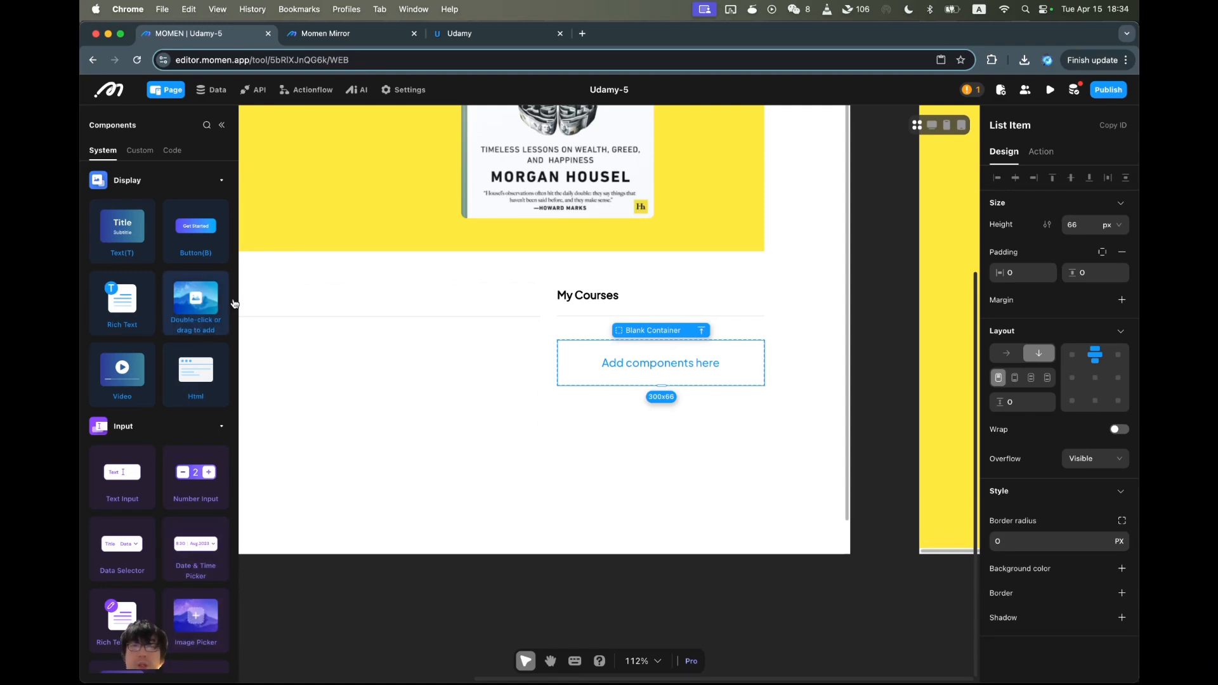
Add an image to the list with fit height and 100% width.
{"action": "left_click_drag", "start_coordinate": [234, 303], "coordinate": [662, 378]}
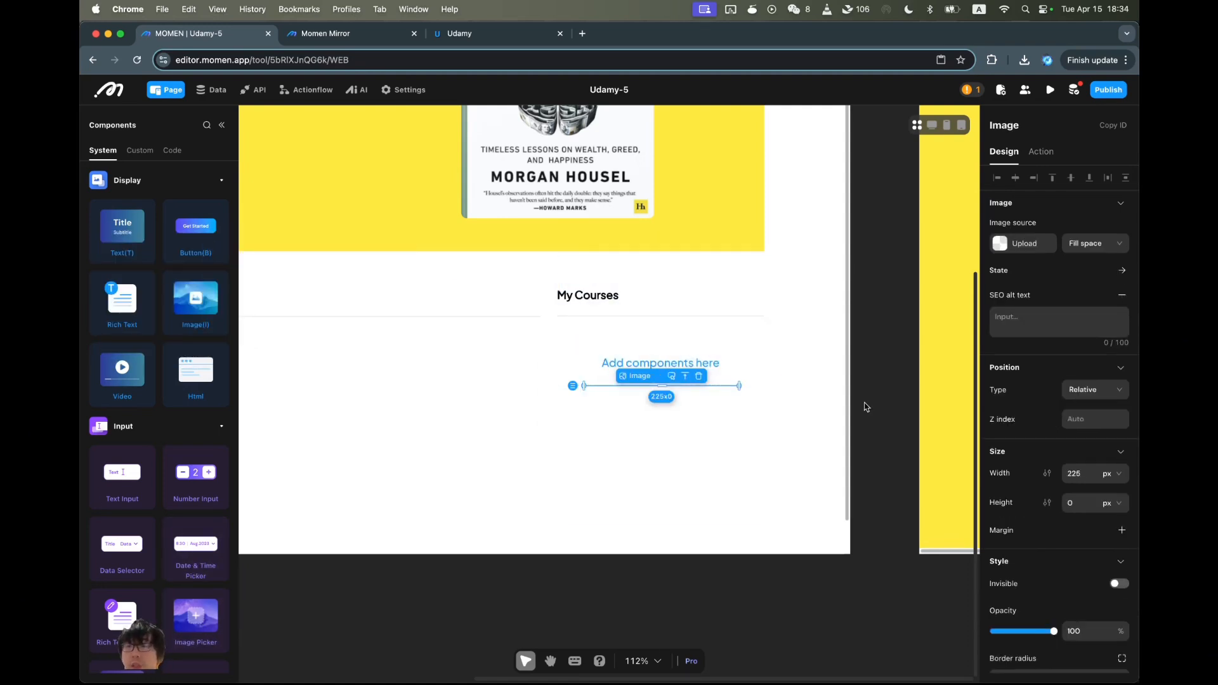
{"action": "left_click", "coordinate": [1118, 507]}
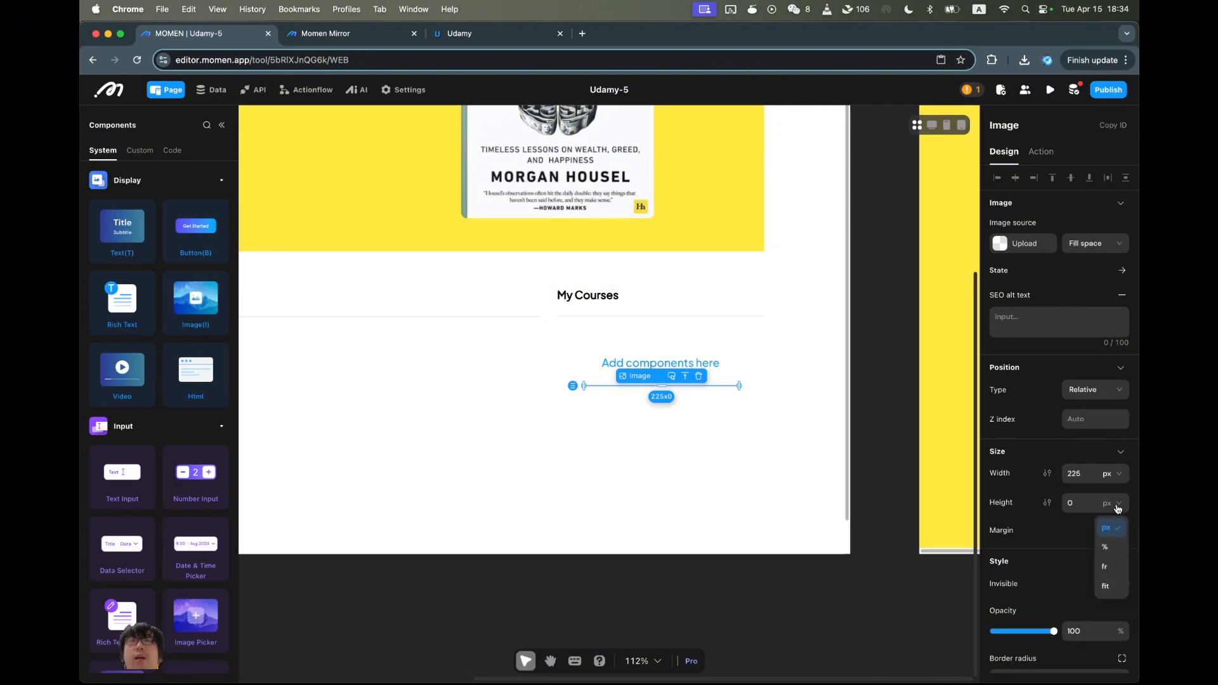
{"action": "left_click", "coordinate": [1105, 586]}
{"action": "left_click", "coordinate": [1096, 477]}
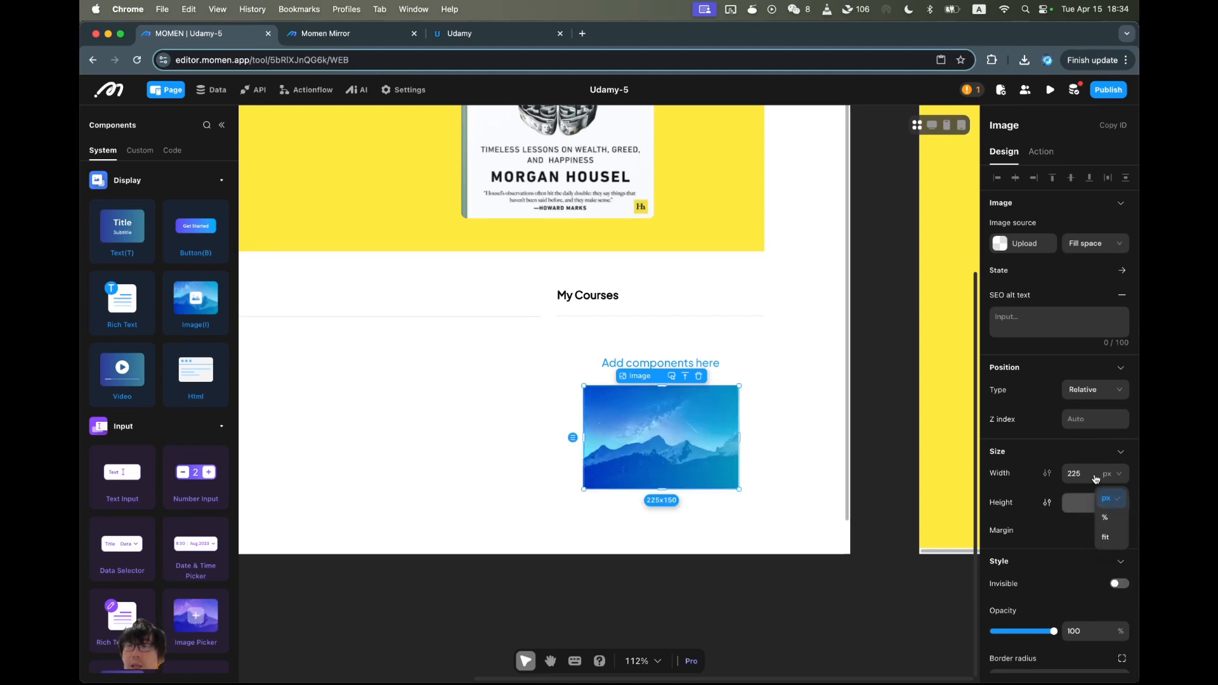
{"action": "left_click", "coordinate": [1084, 478]}
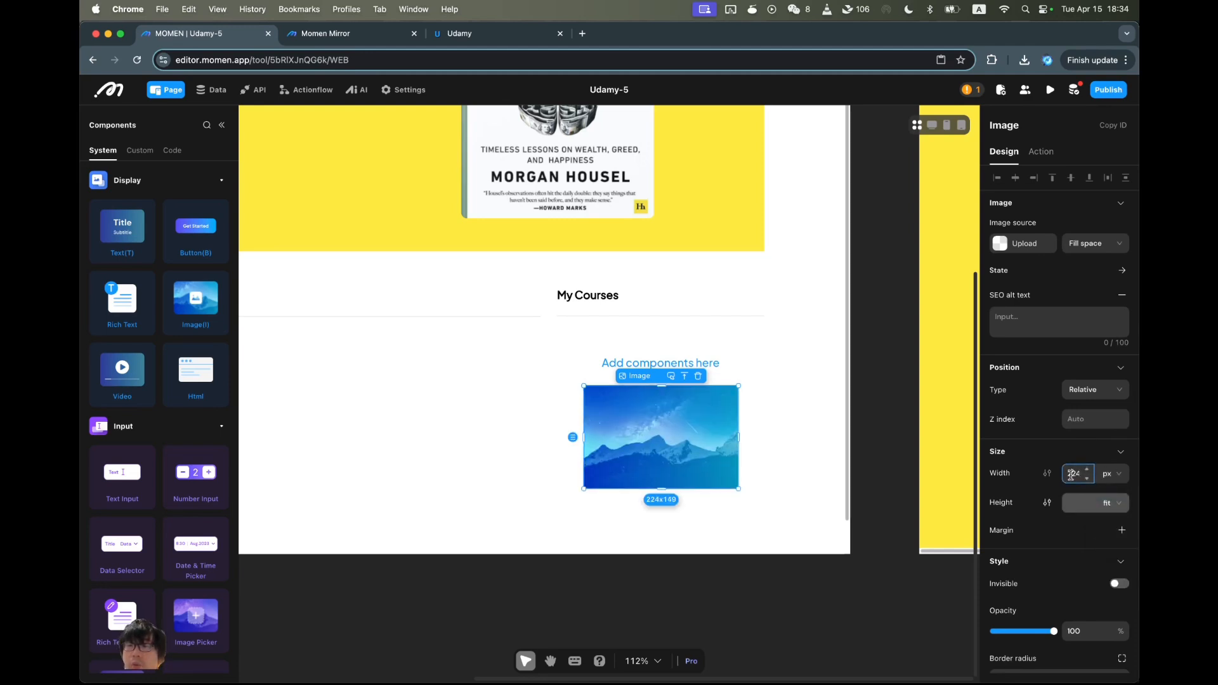
{"action": "left_click", "coordinate": [1105, 479]}
{"action": "left_click", "coordinate": [1111, 517]}
{"action": "left_click", "coordinate": [1073, 473]}
{"action": "key", "text": "super+a"}
{"action": "type", "text": "10"}
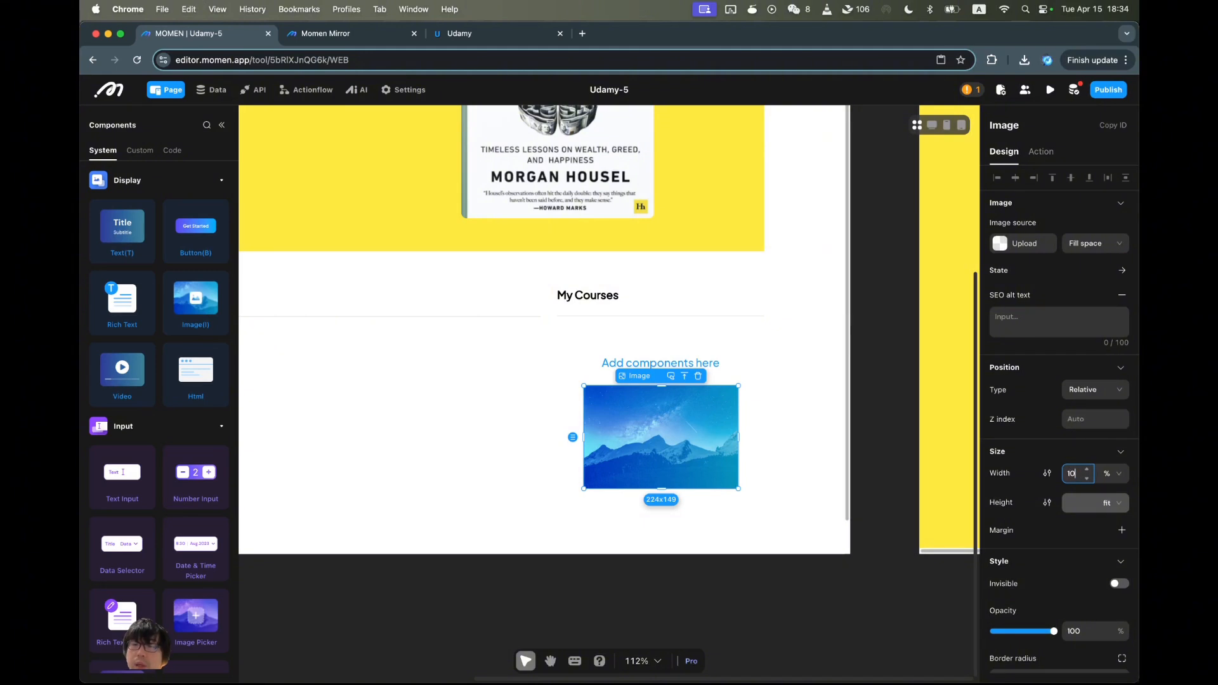
{"action": "type", "text": "0"}
{"action": "key", "text": "Return"}
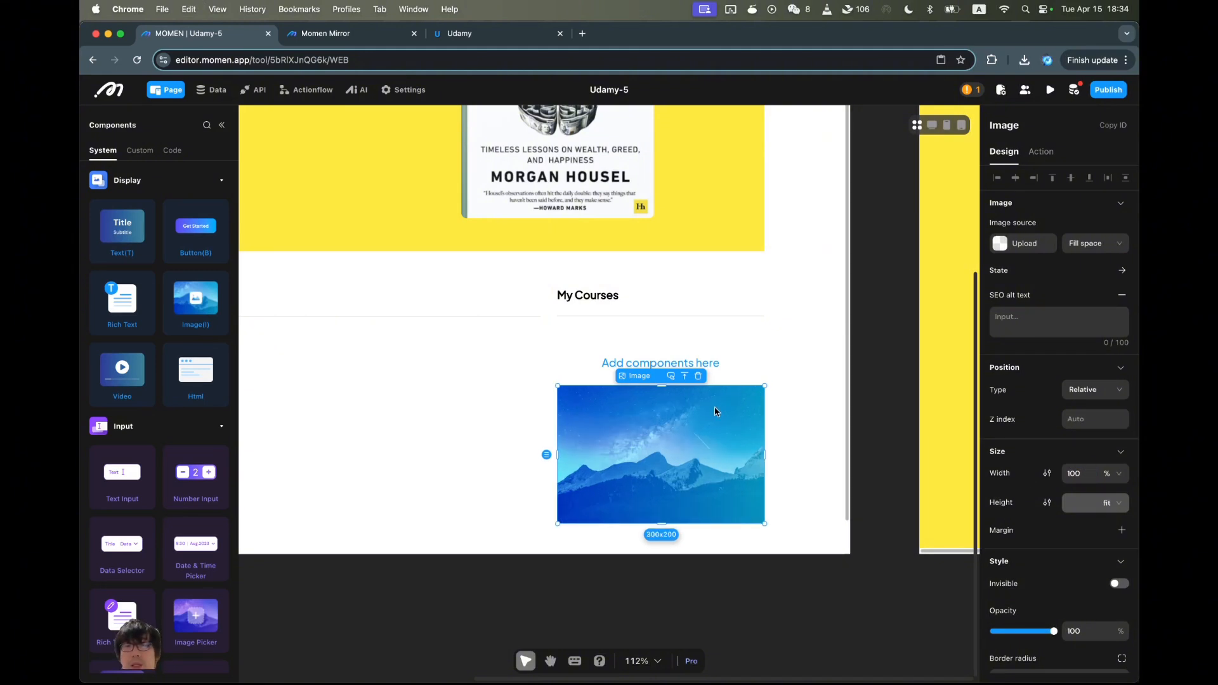
Cut the image into the list item container and set the container's height to fit.
{"action": "left_click", "coordinate": [672, 354]}
{"action": "left_click", "coordinate": [672, 409]}
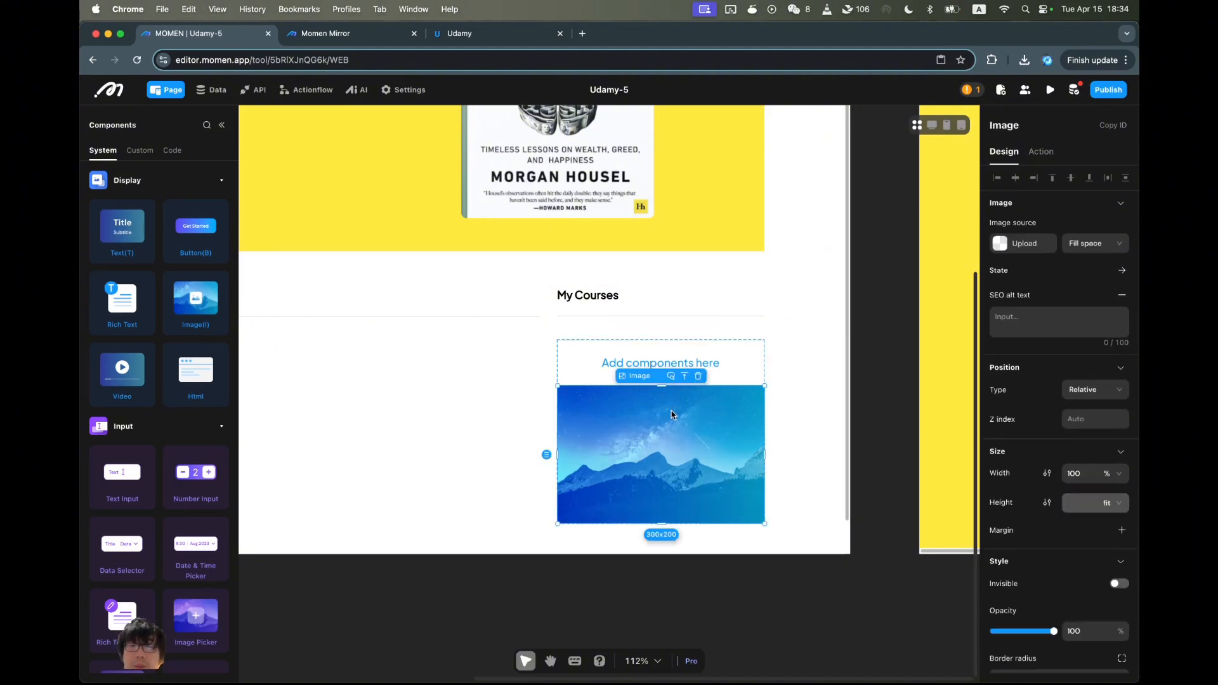
{"action": "key", "text": "super+x"}
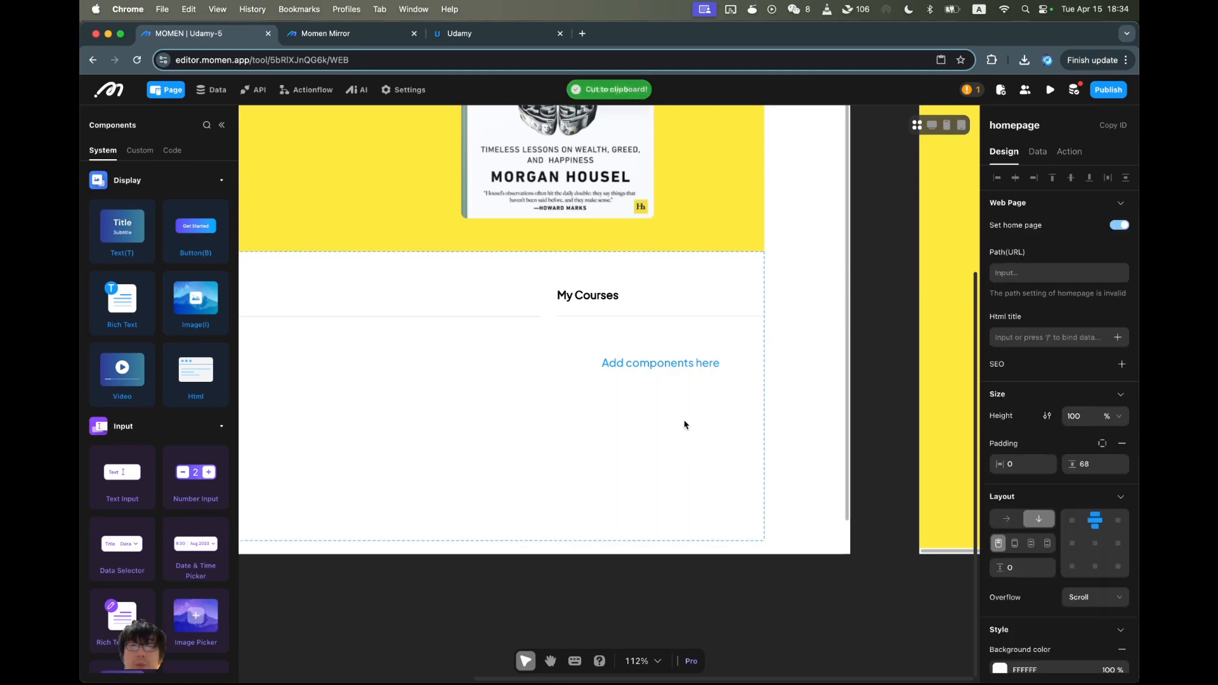
{"action": "left_click", "coordinate": [673, 372]}
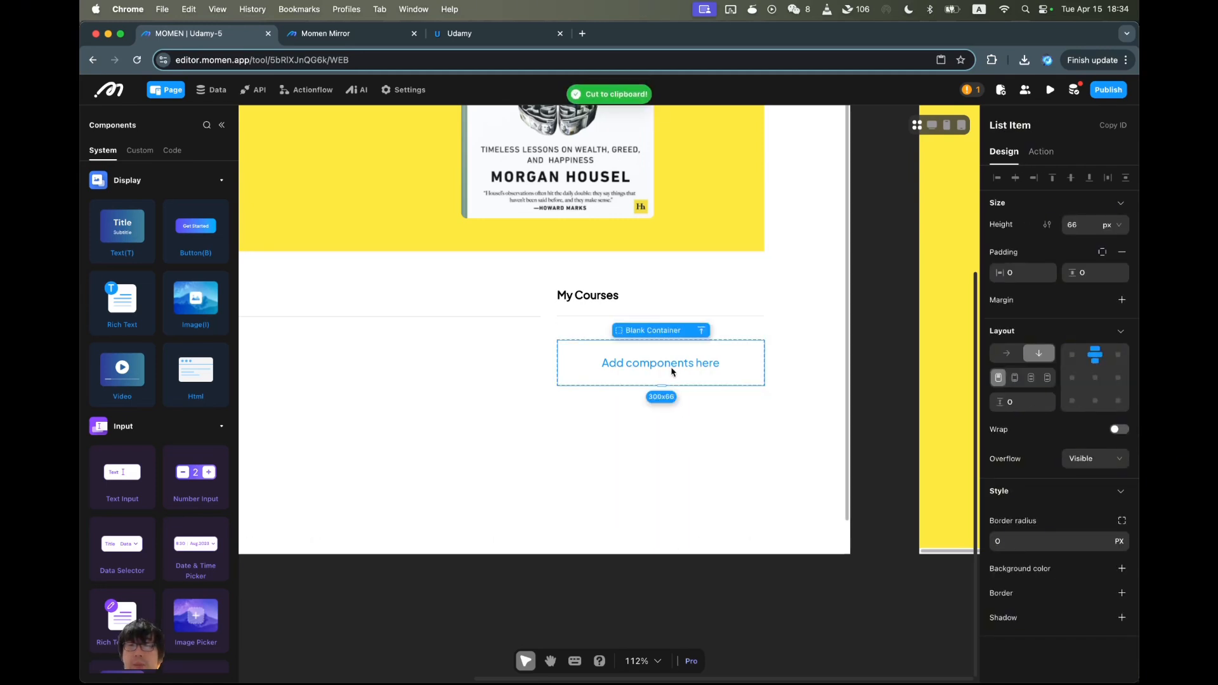
{"action": "key", "text": "super+v"}
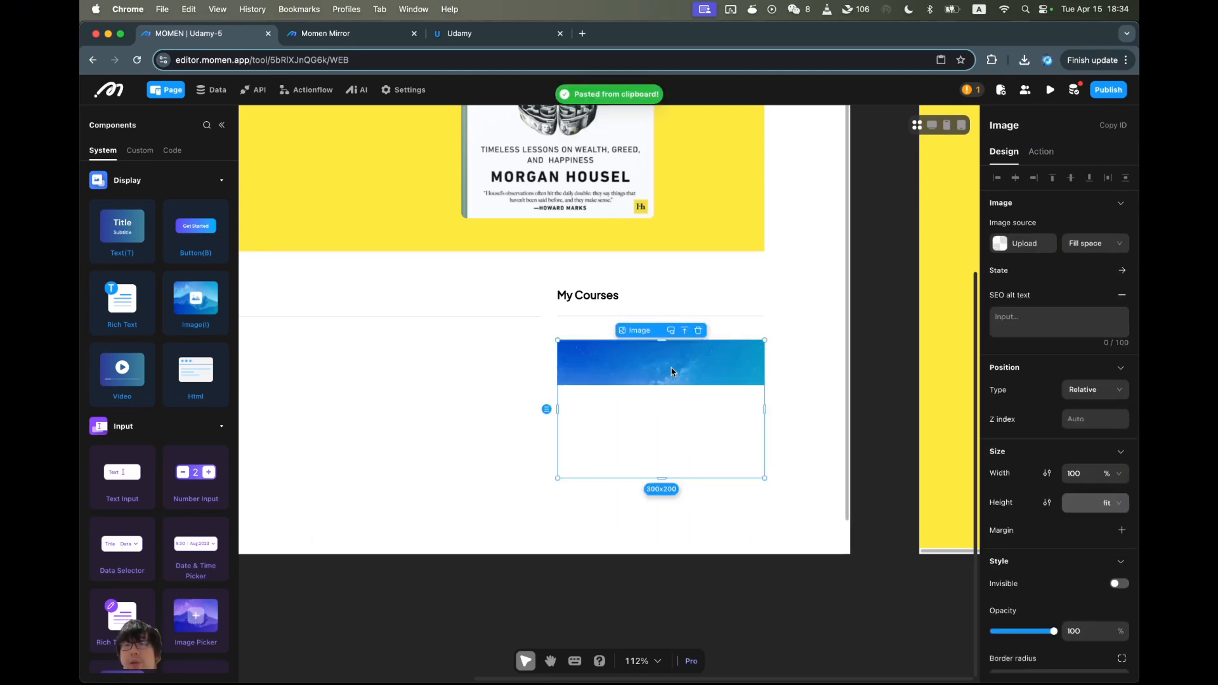
{"action": "left_click", "coordinate": [655, 355]}
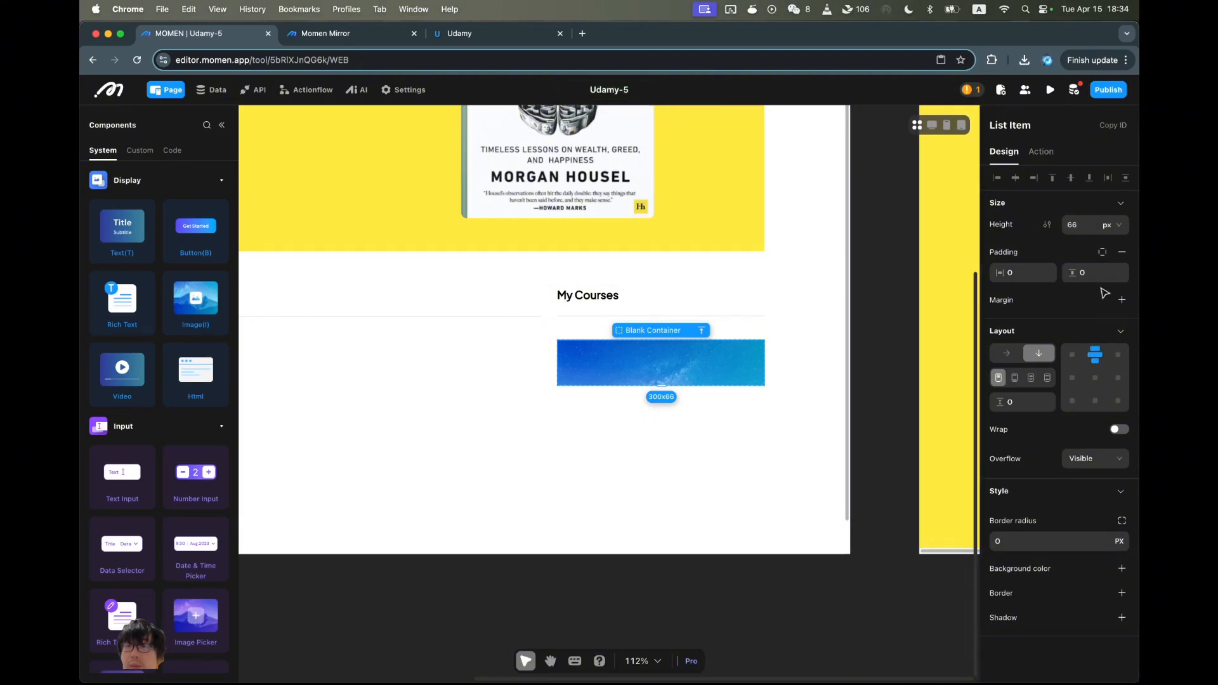
{"action": "left_click", "coordinate": [1109, 225]}
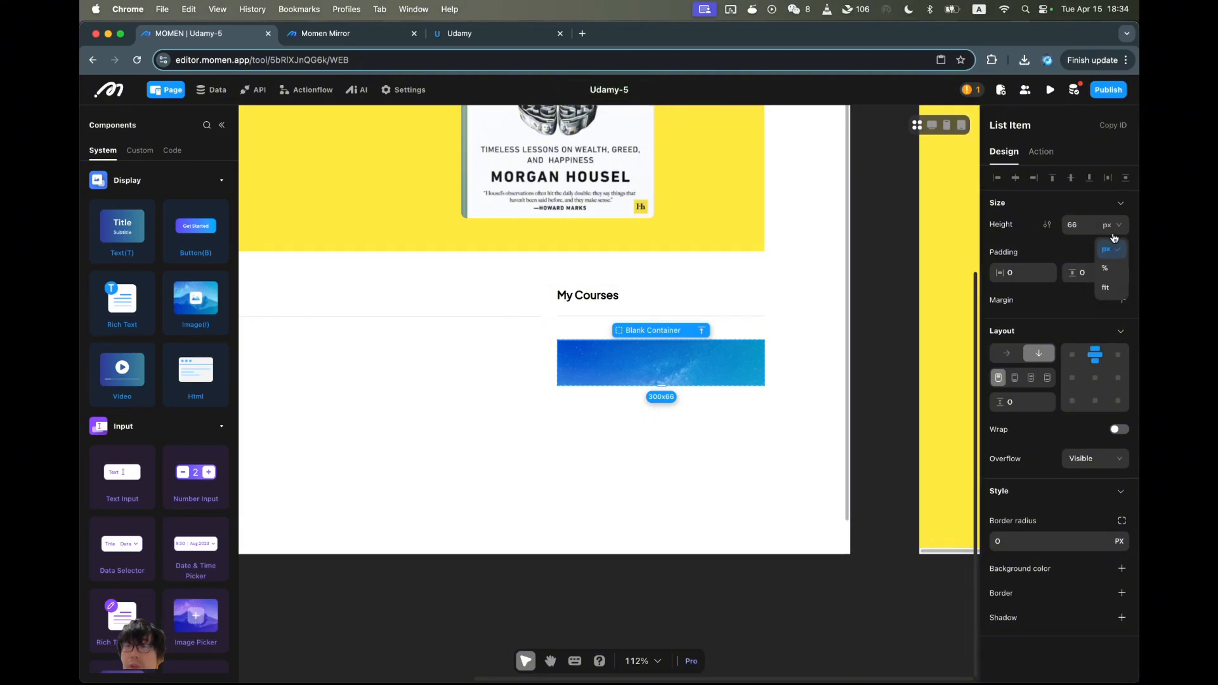
{"action": "left_click", "coordinate": [1110, 293]}
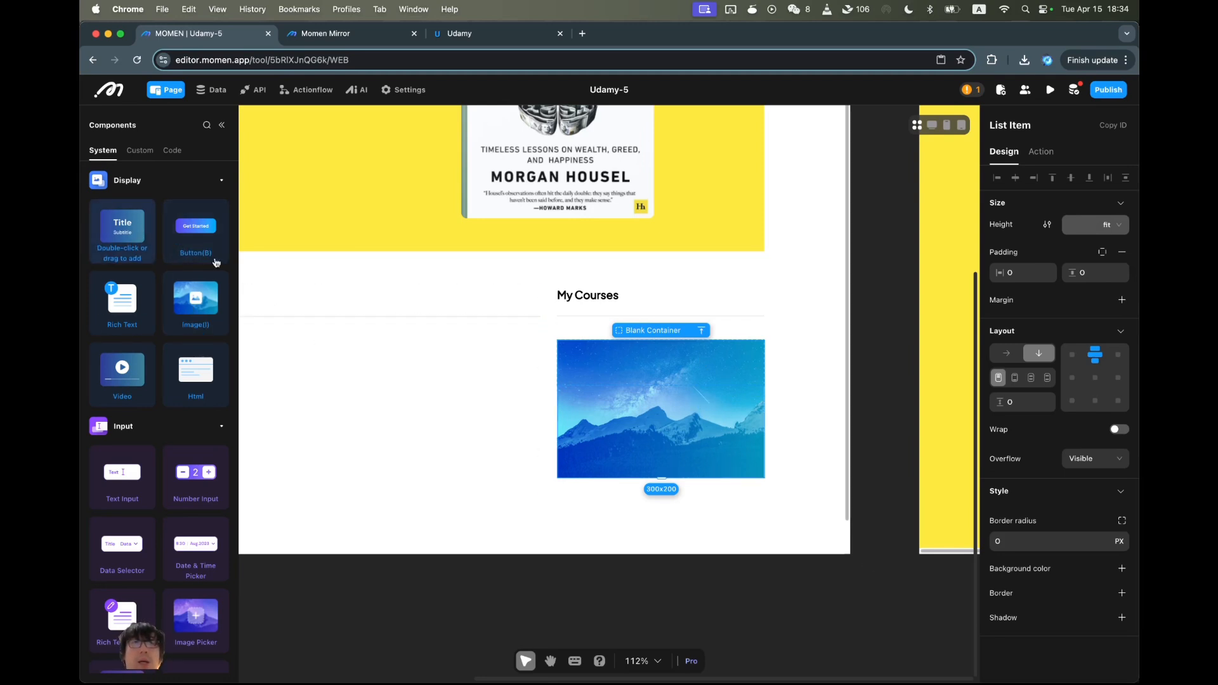
Add a Hello World ! text and move it into the List Item via the layer tree.
{"action": "left_click_drag", "start_coordinate": [216, 262], "coordinate": [599, 469]}
{"action": "left_click", "coordinate": [694, 395]}
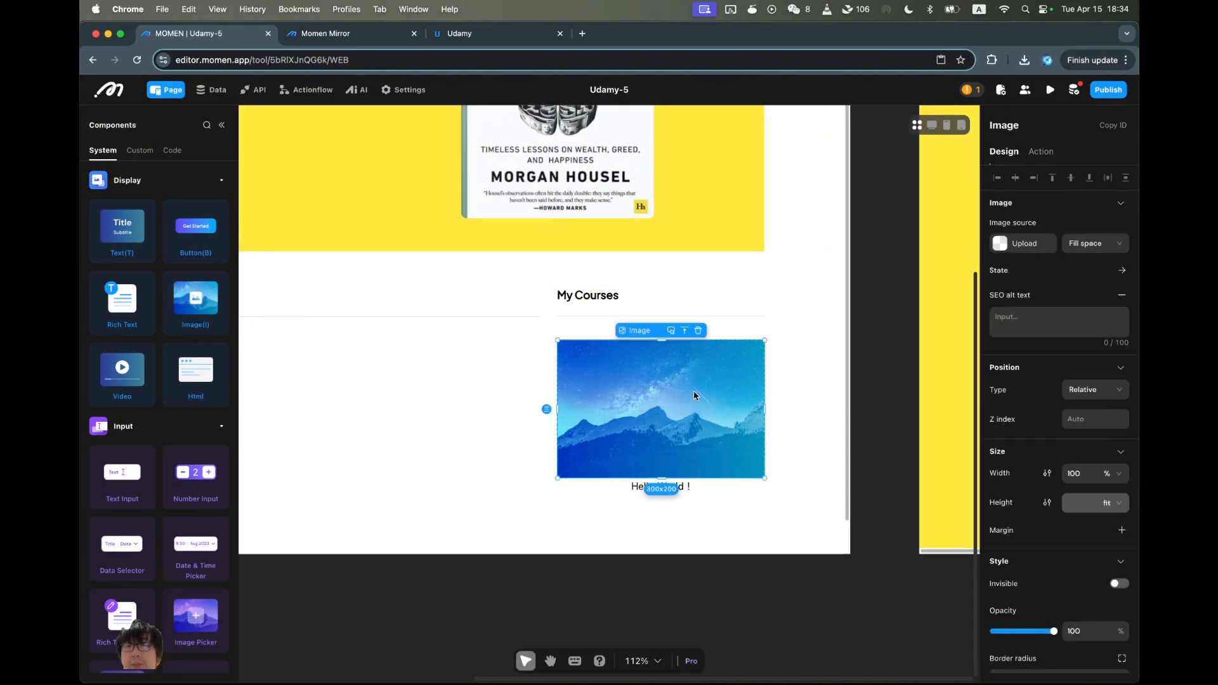
{"action": "key", "text": "Escape"}
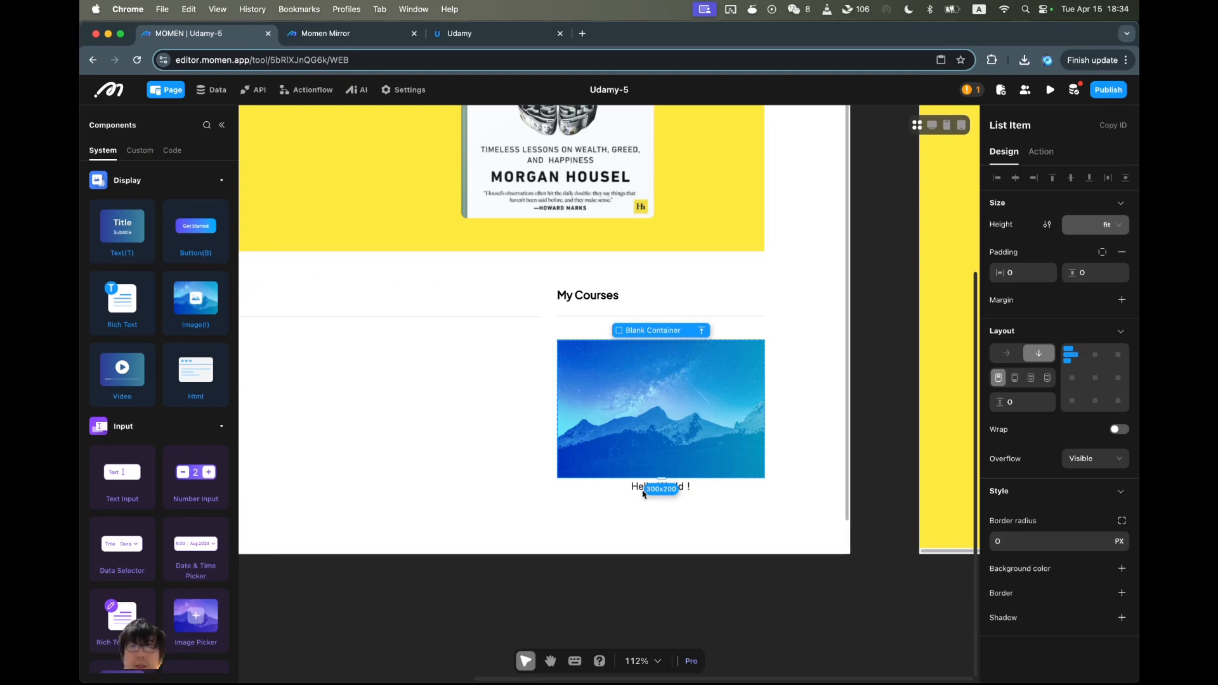
{"action": "left_click", "coordinate": [221, 125]}
{"action": "left_click", "coordinate": [164, 615]}
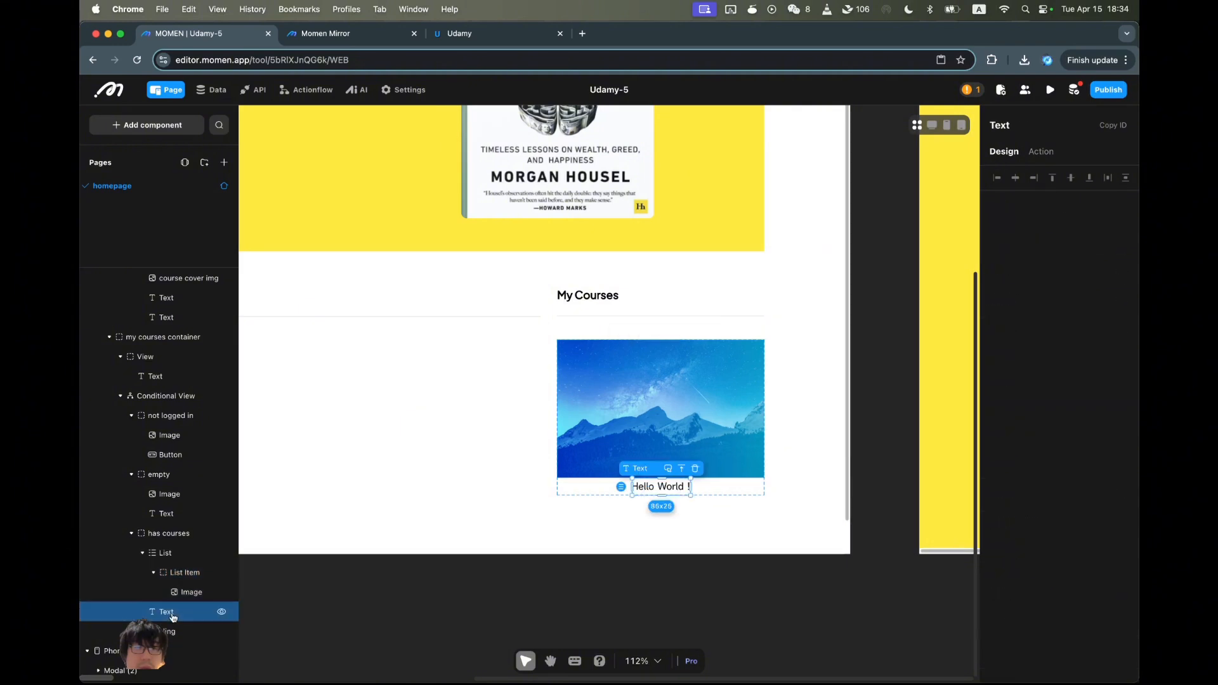
{"action": "key", "text": "ctrl+x"}
{"action": "left_click", "coordinate": [184, 572]}
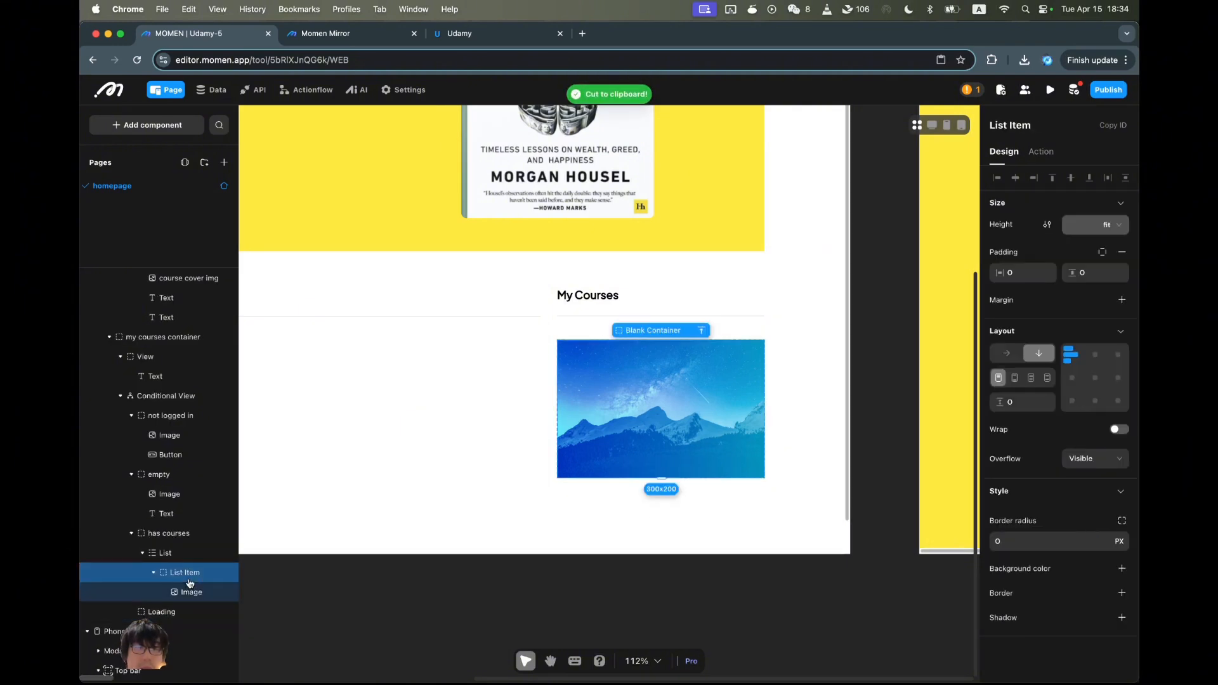
{"action": "key", "text": "ctrl+v"}
Clear the text's Hello World ! content and browse the / data-binding choices without picking one.
{"action": "left_click", "coordinate": [694, 515]}
{"action": "left_click", "coordinate": [603, 492]}
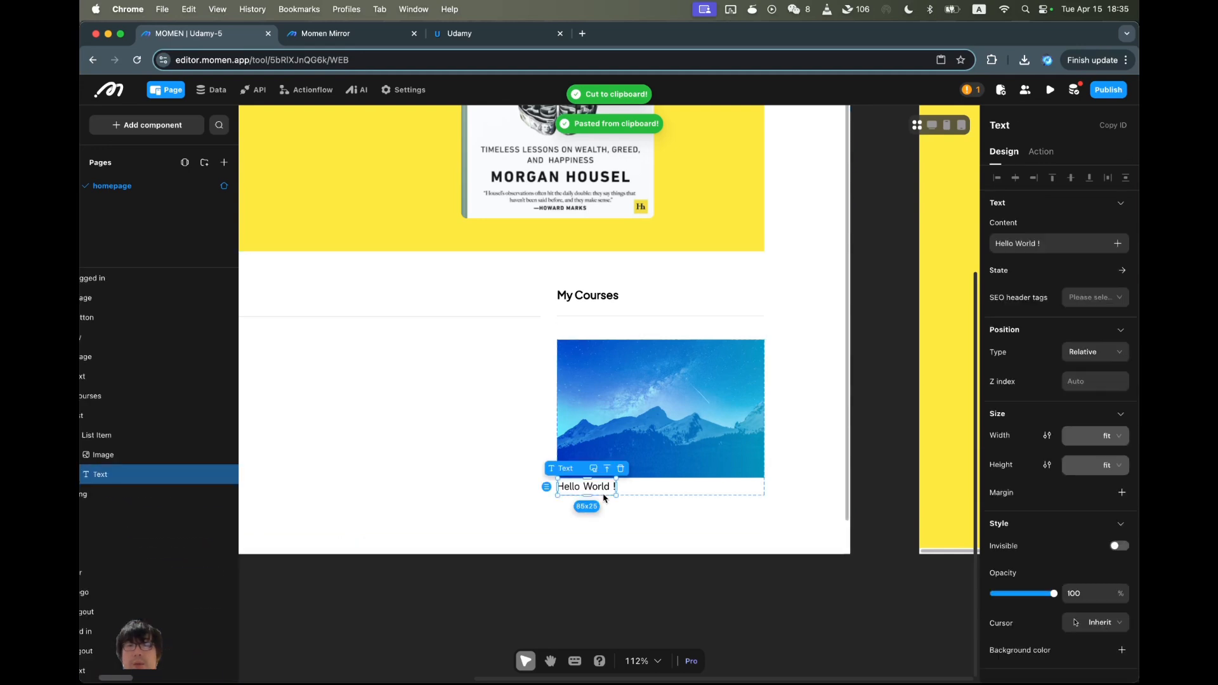
{"action": "left_click", "coordinate": [1054, 247]}
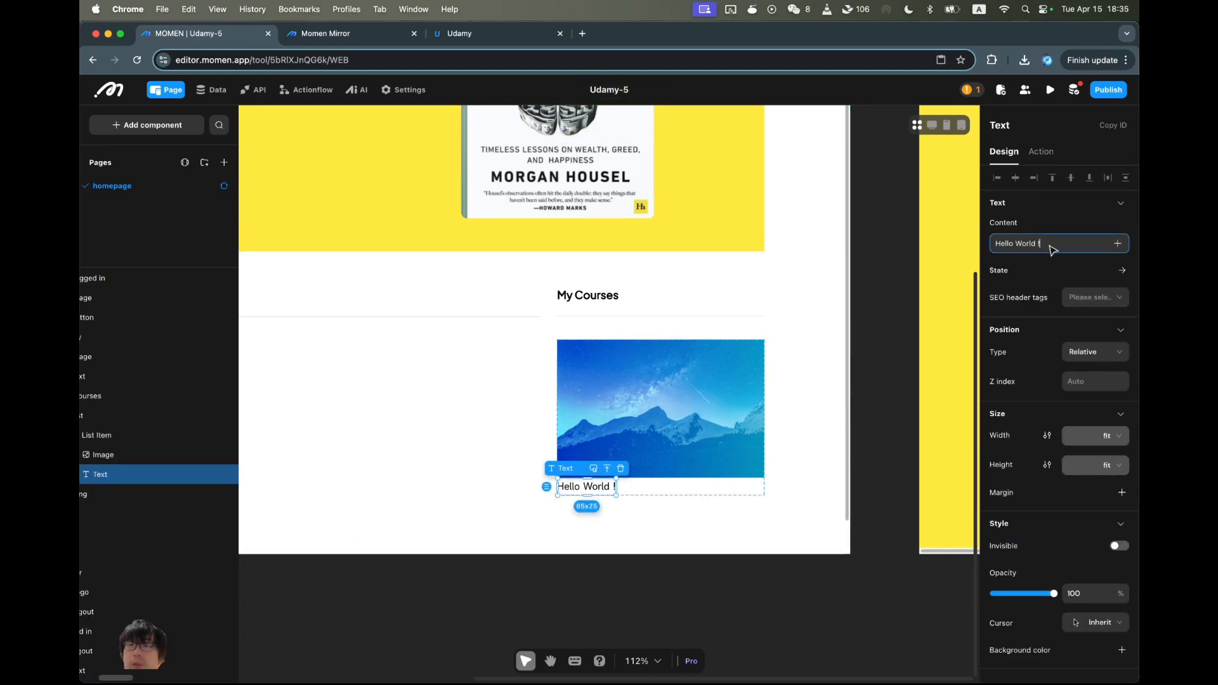
{"action": "key", "text": "super+a"}
{"action": "key", "text": "BackSpace"}
{"action": "type", "text": "/"}
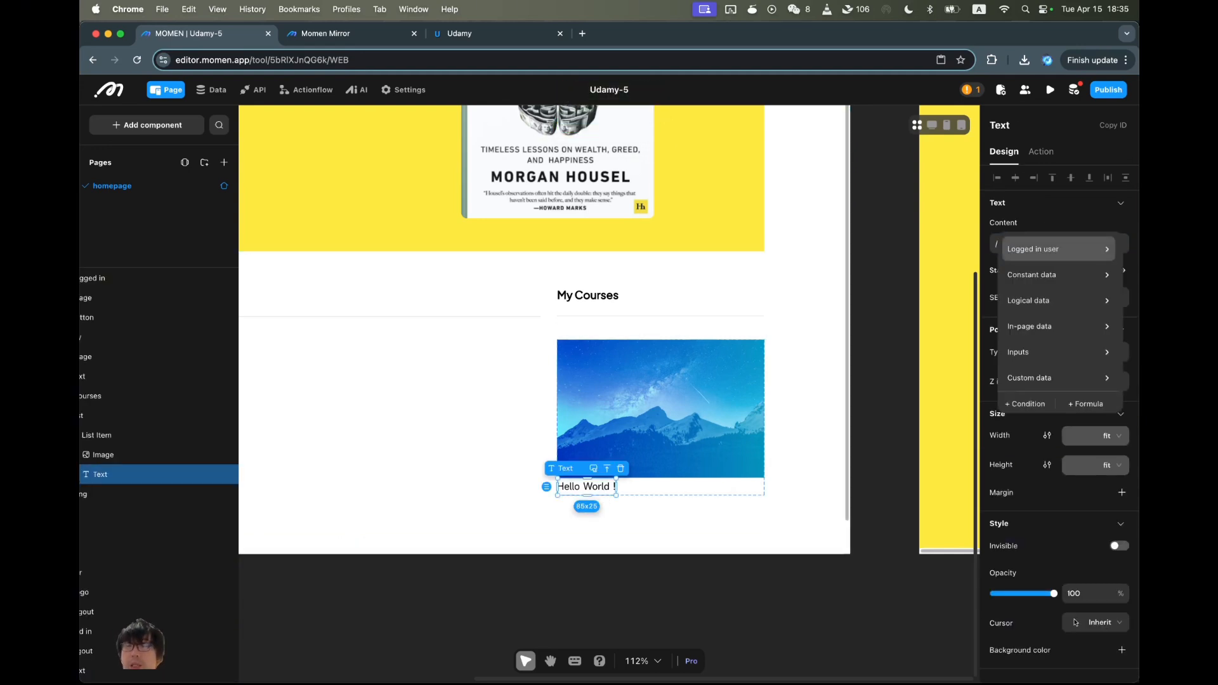
{"action": "mouse_move", "coordinate": [1046, 326]}
{"action": "mouse_move", "coordinate": [952, 331]}
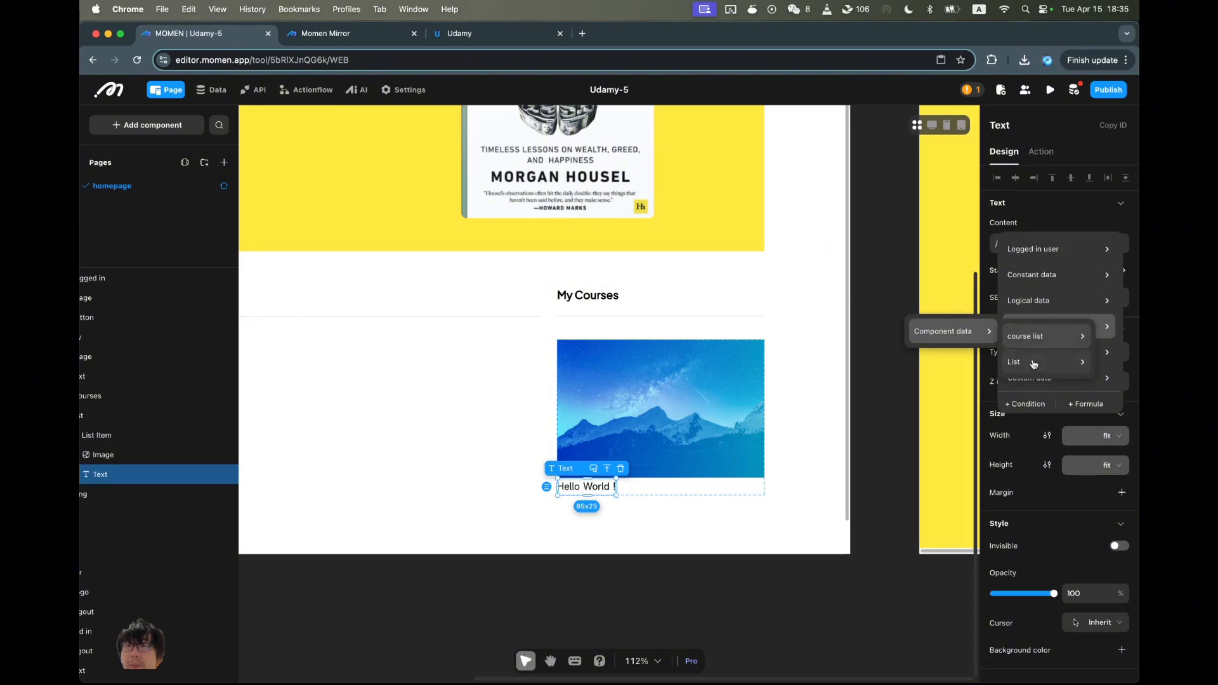
{"action": "mouse_move", "coordinate": [1034, 367]}
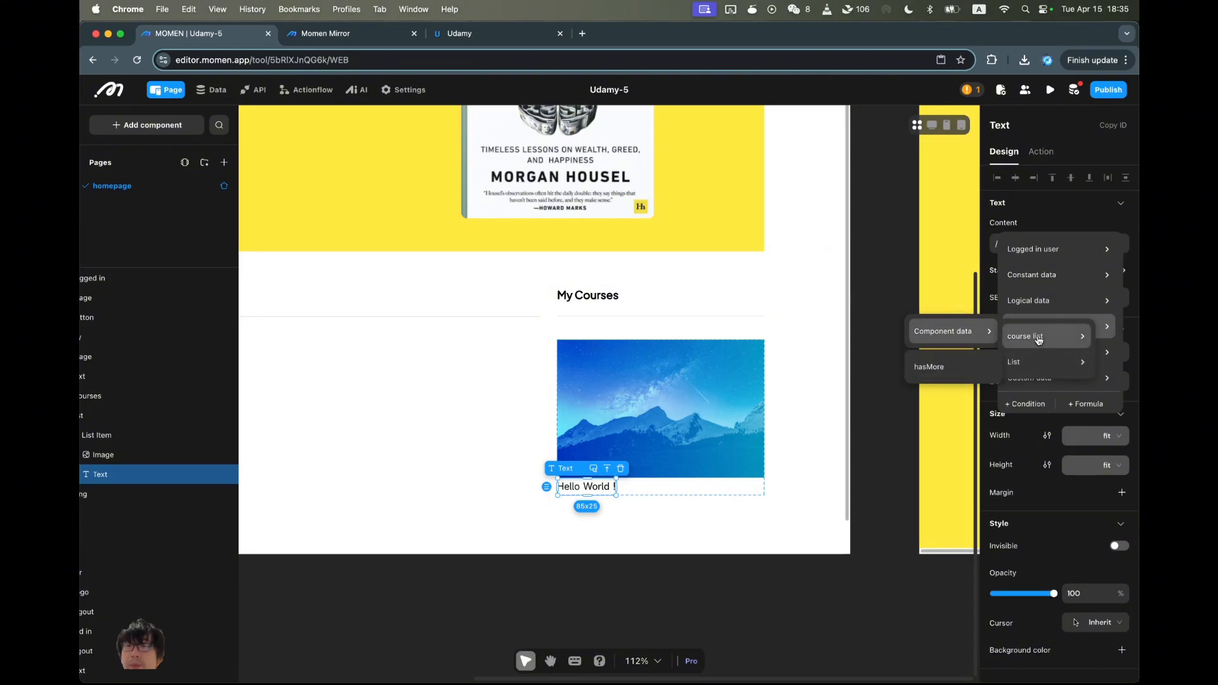
{"action": "left_click", "coordinate": [816, 377]}
{"action": "left_click", "coordinate": [740, 395]}
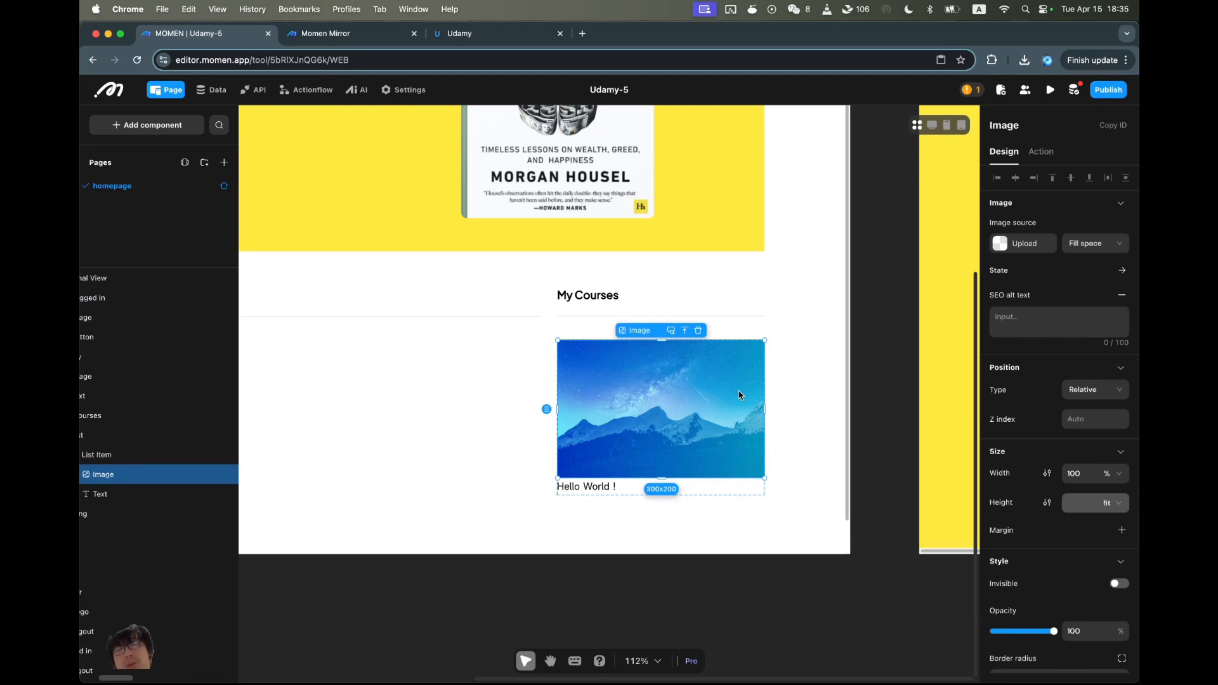
Select the List, show its data settings and review the page's errors.
{"action": "left_click", "coordinate": [718, 448]}
{"action": "key", "text": "Escape"}
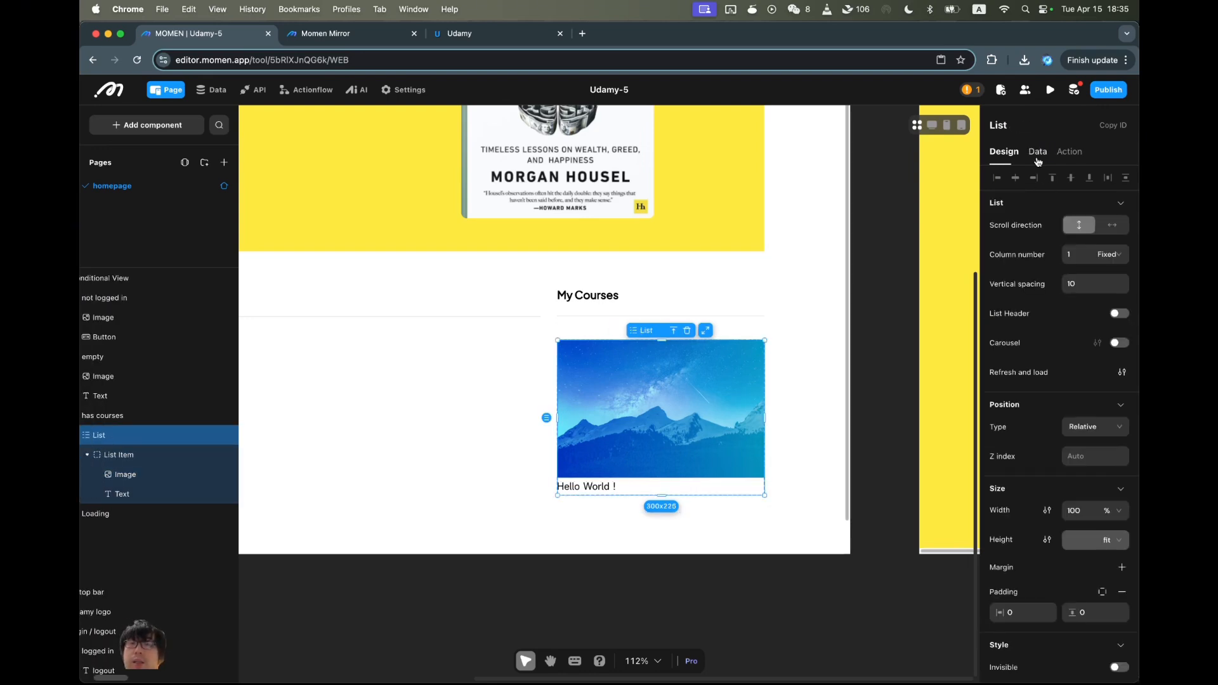
{"action": "left_click", "coordinate": [1038, 153]}
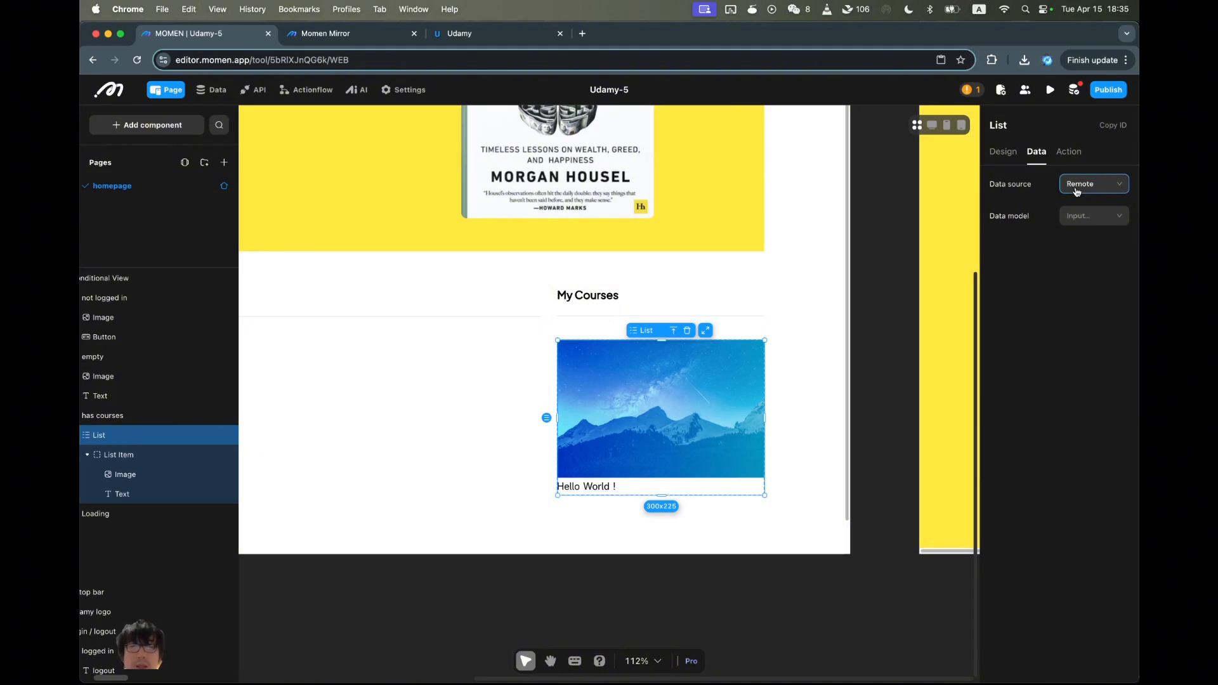
{"action": "left_click", "coordinate": [971, 89]}
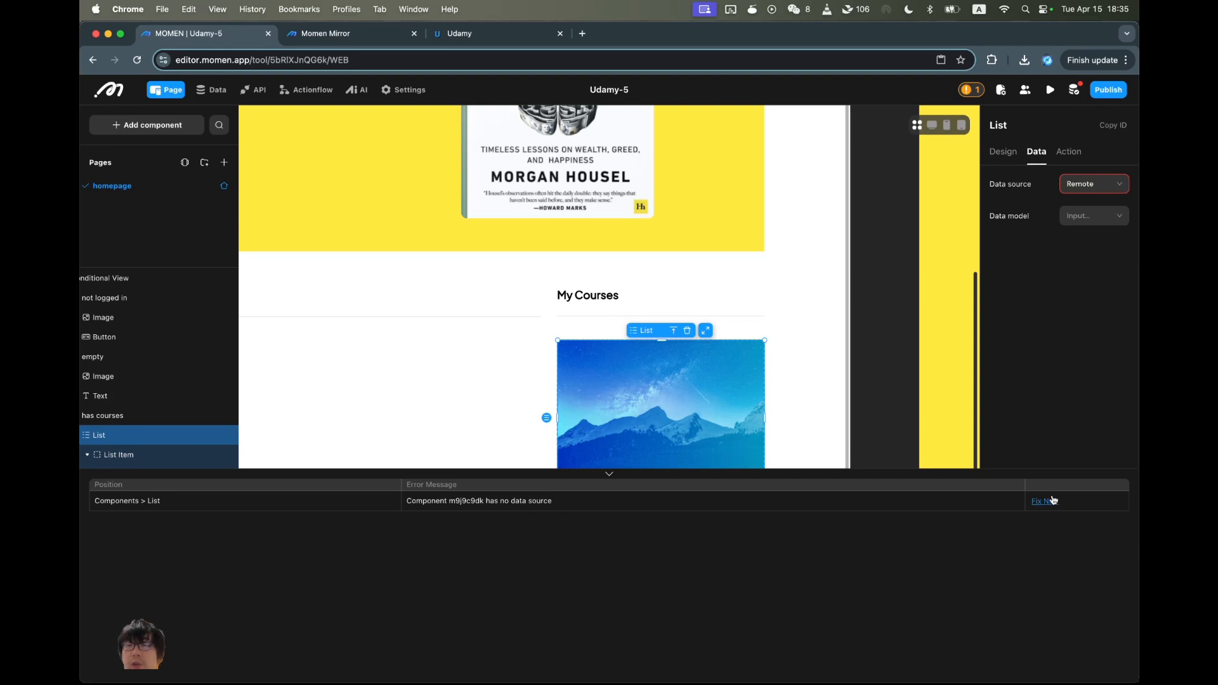
{"action": "left_click", "coordinate": [610, 474]}
Load account_has_course records, limit 10, filtered to owner_account equal to Logged in user/id.
{"action": "left_click", "coordinate": [1092, 215]}
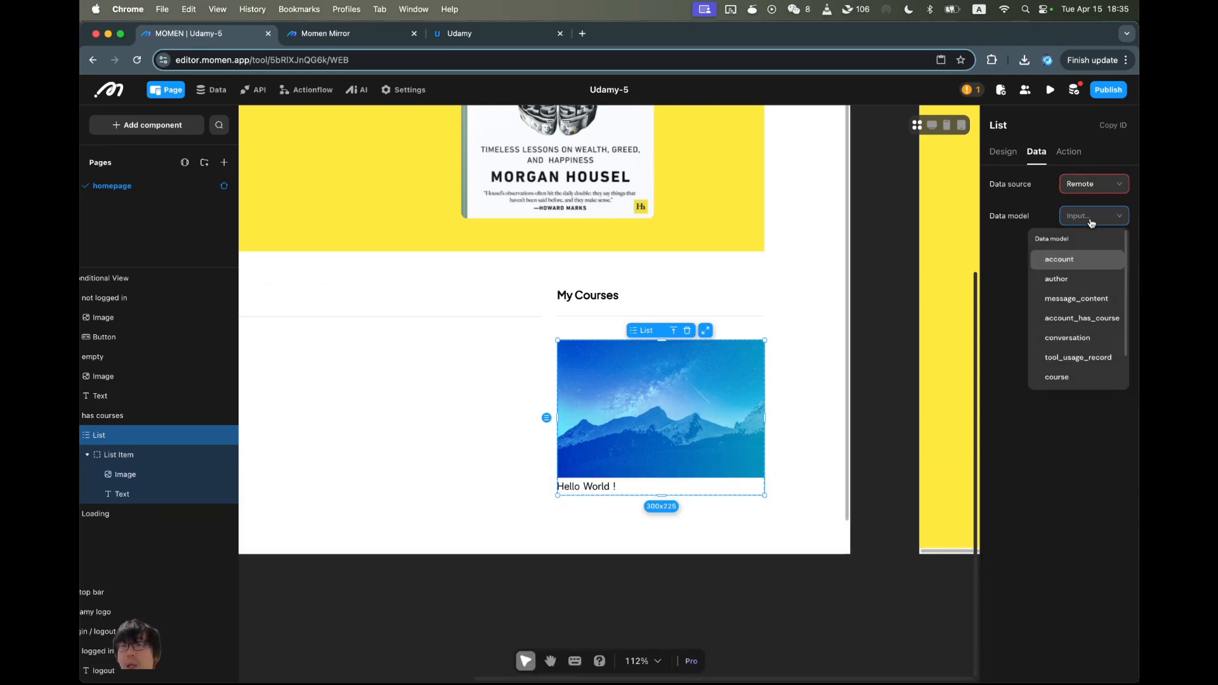
{"action": "left_click", "coordinate": [1084, 320]}
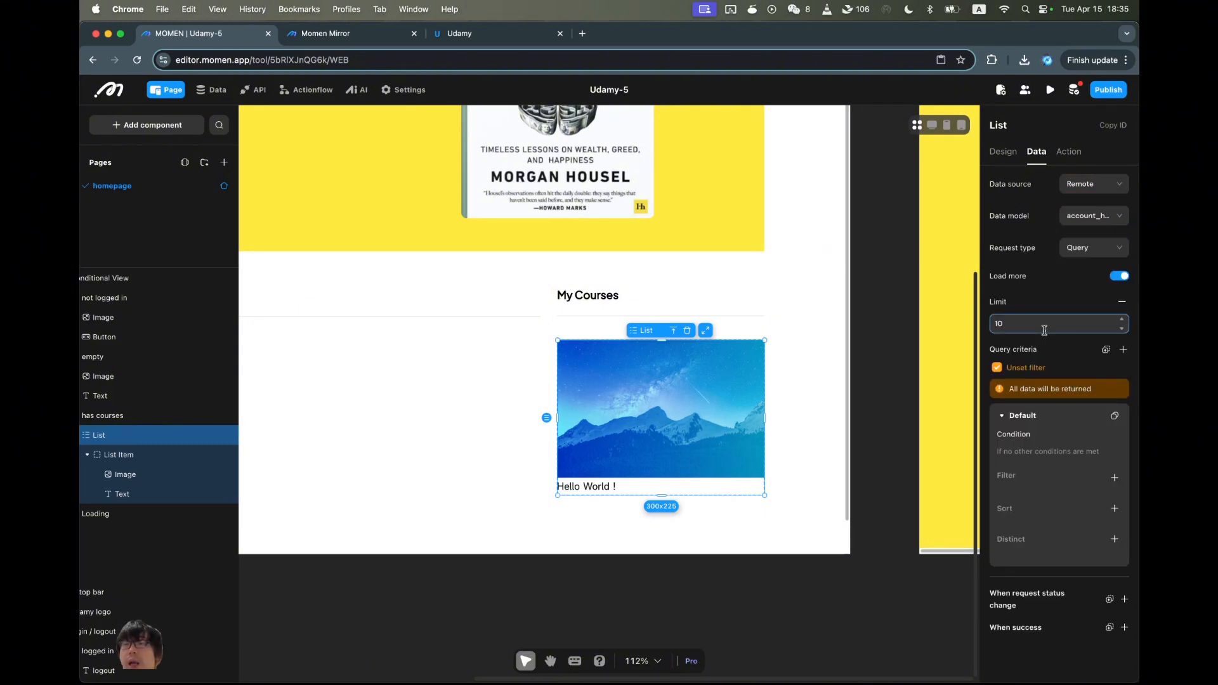
{"action": "left_click", "coordinate": [1056, 320]}
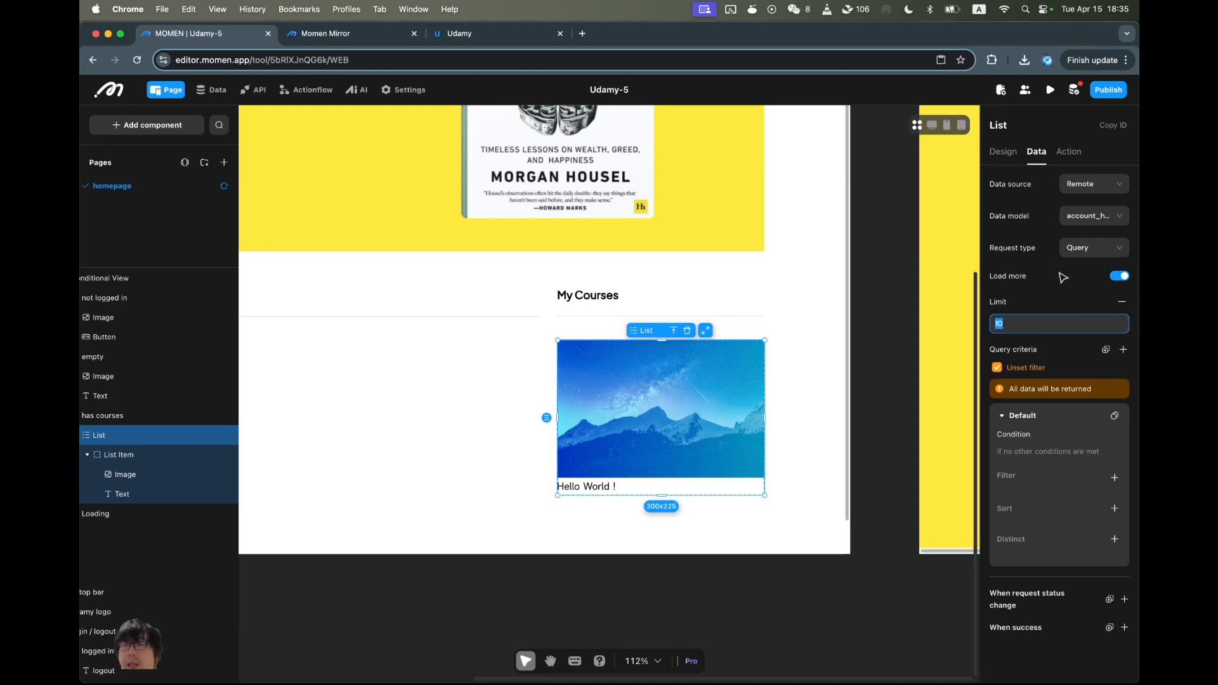
{"action": "left_click", "coordinate": [1115, 477]}
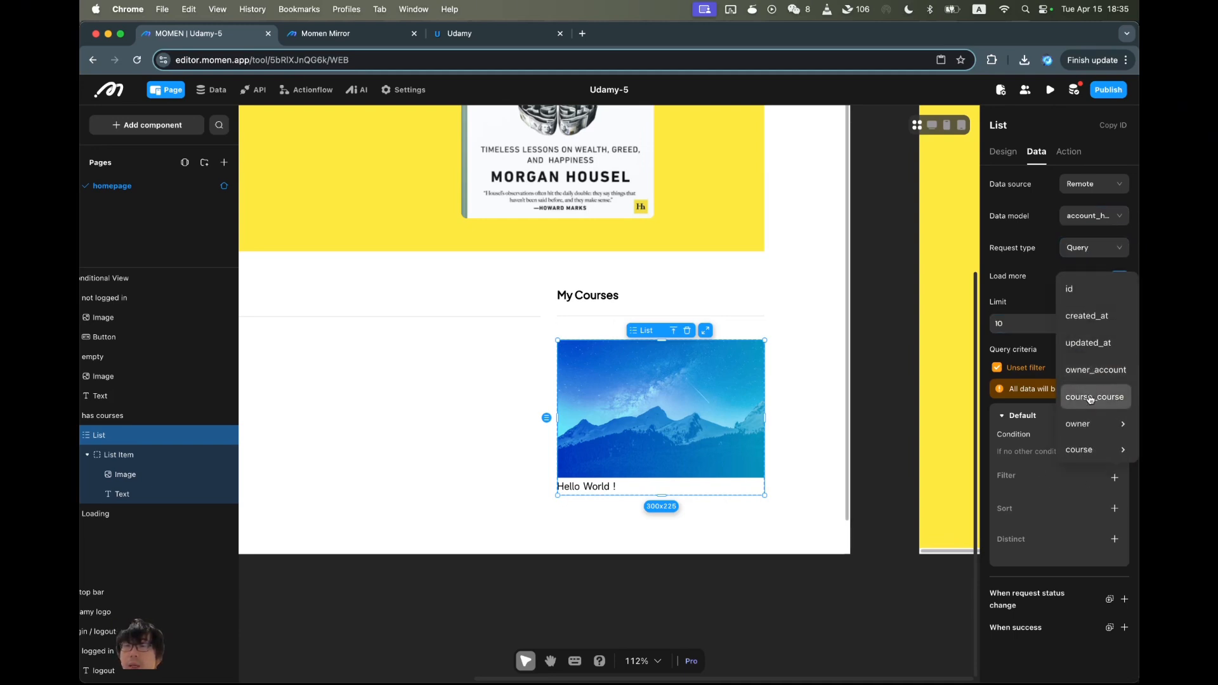
{"action": "left_click", "coordinate": [1095, 370]}
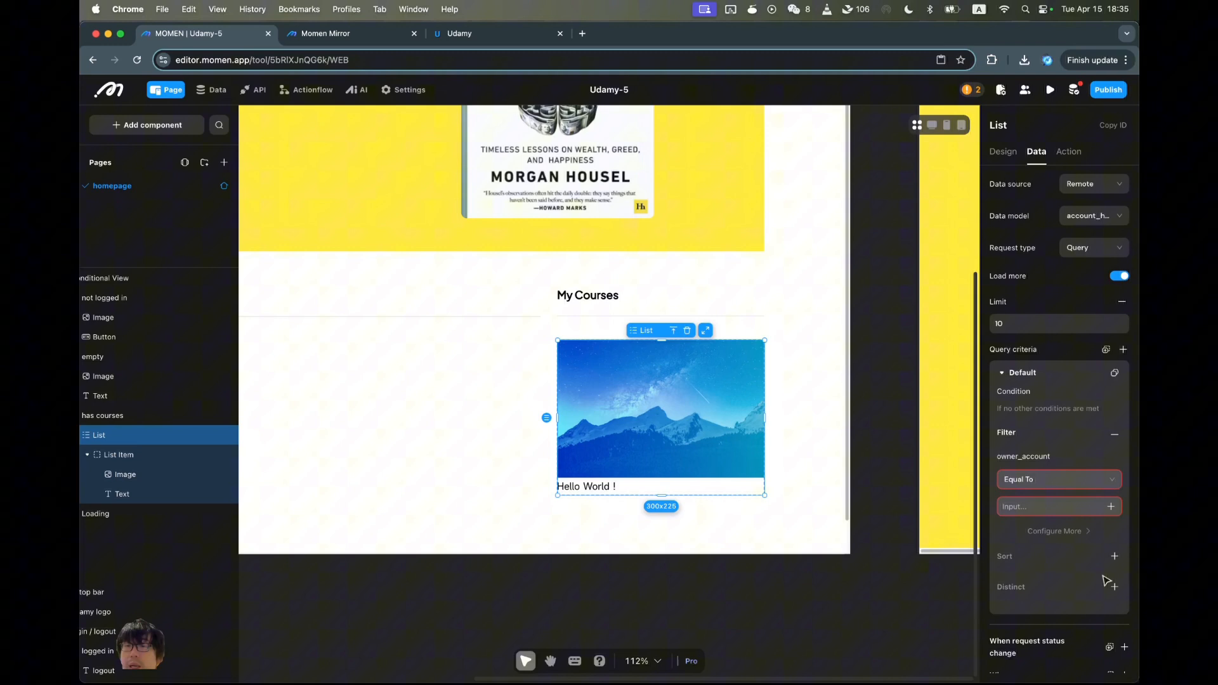
{"action": "left_click", "coordinate": [1110, 506]}
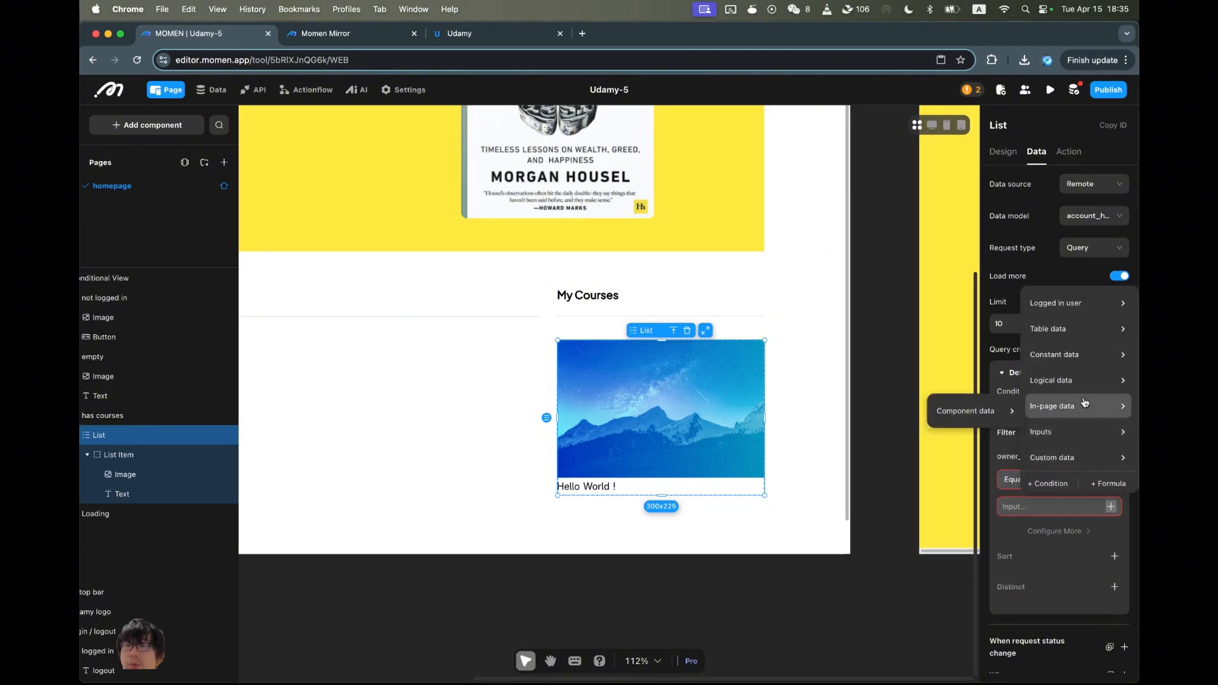
{"action": "mouse_move", "coordinate": [1077, 308]}
{"action": "left_click", "coordinate": [948, 306]}
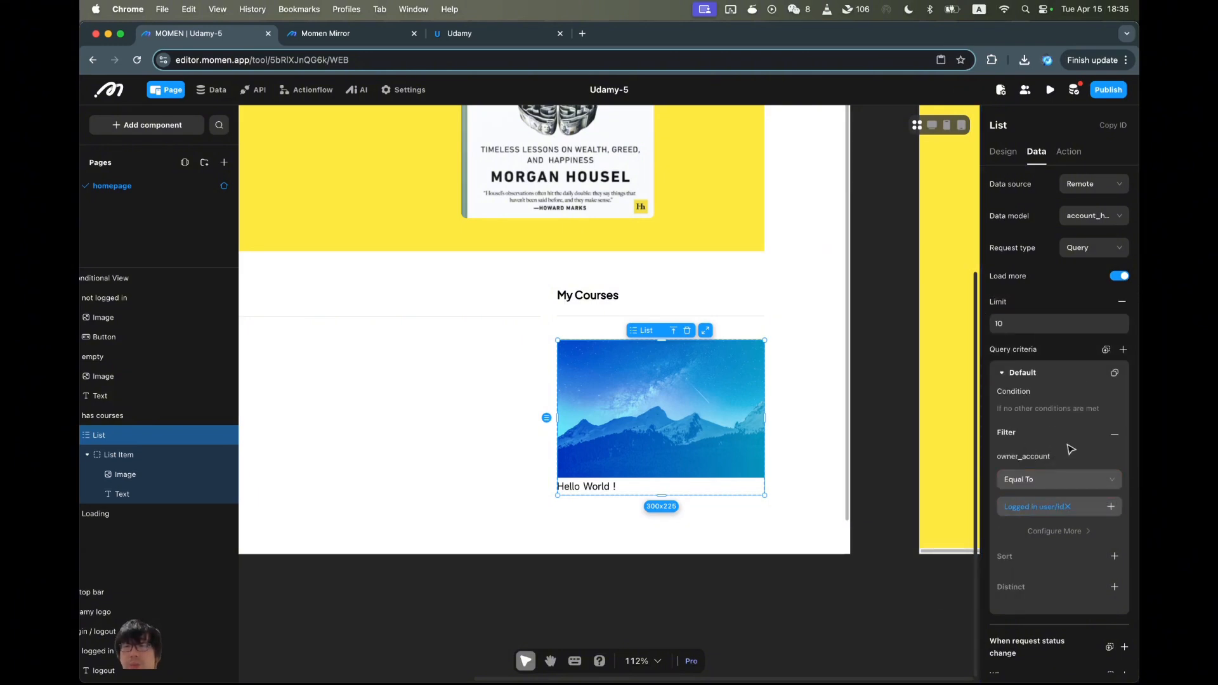
{"action": "left_click", "coordinate": [581, 486]}
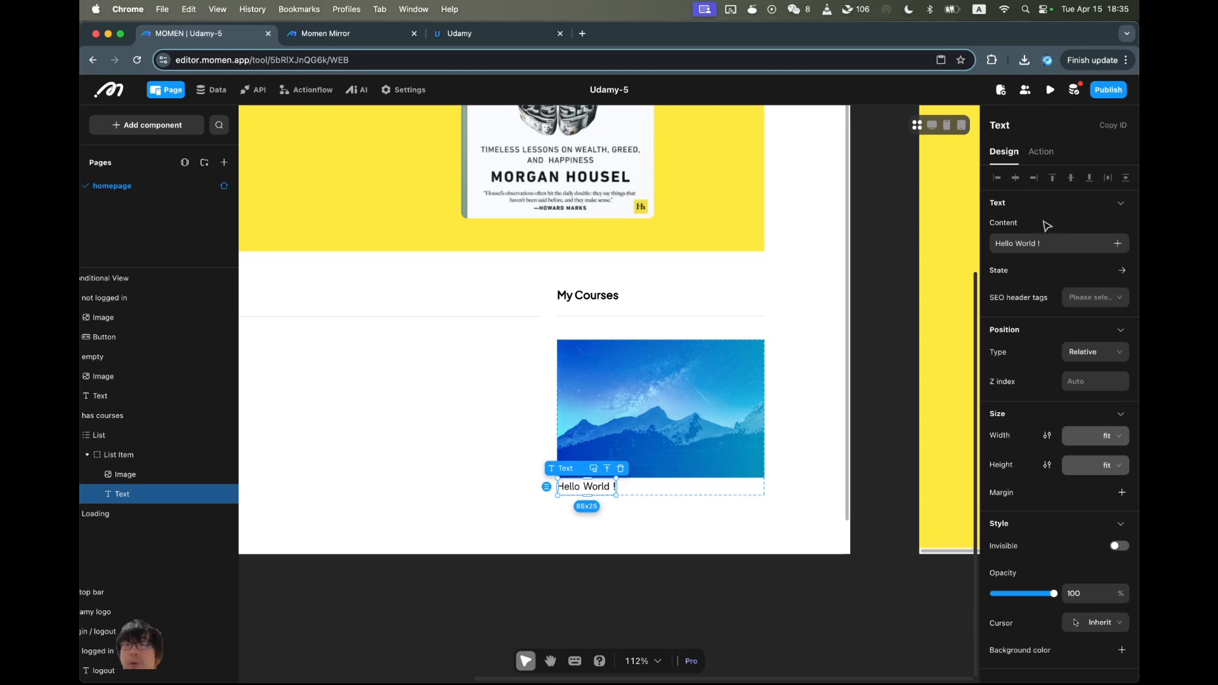
Bind the text content to In-component data > List > item > course > title.
{"action": "left_click", "coordinate": [1068, 250]}
{"action": "key", "text": "super+a"}
{"action": "type", "text": "/"}
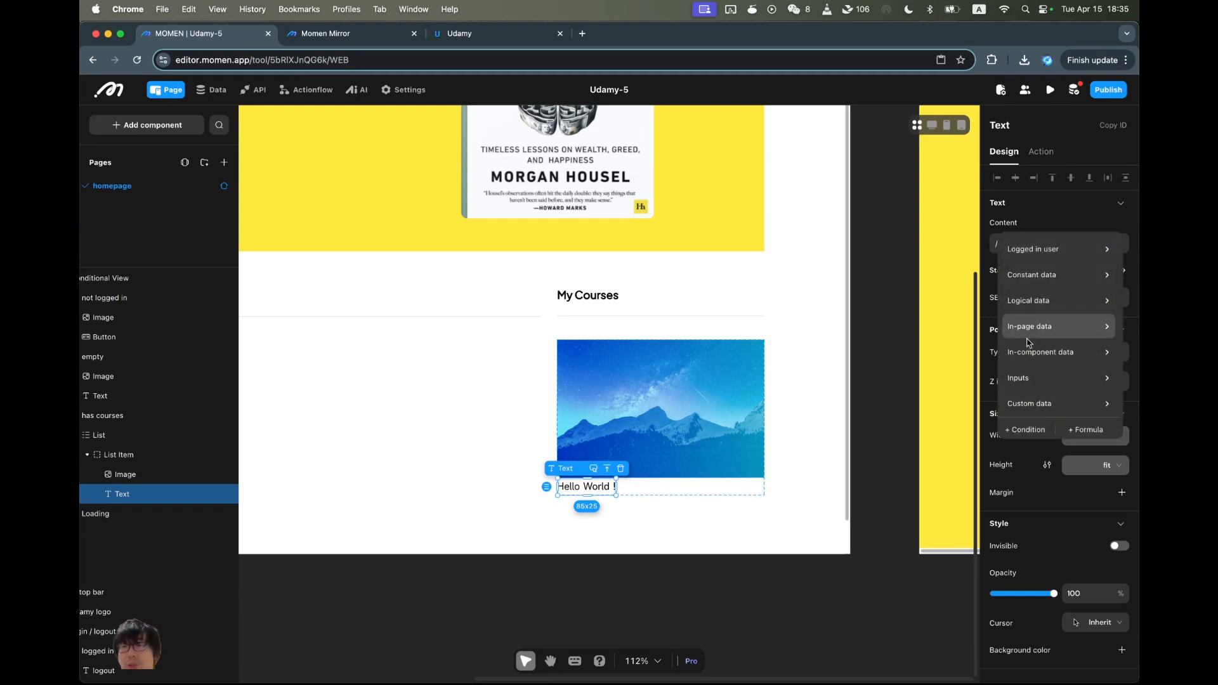
{"action": "mouse_move", "coordinate": [1041, 352]}
{"action": "mouse_move", "coordinate": [963, 358]}
{"action": "mouse_move", "coordinate": [1015, 388]}
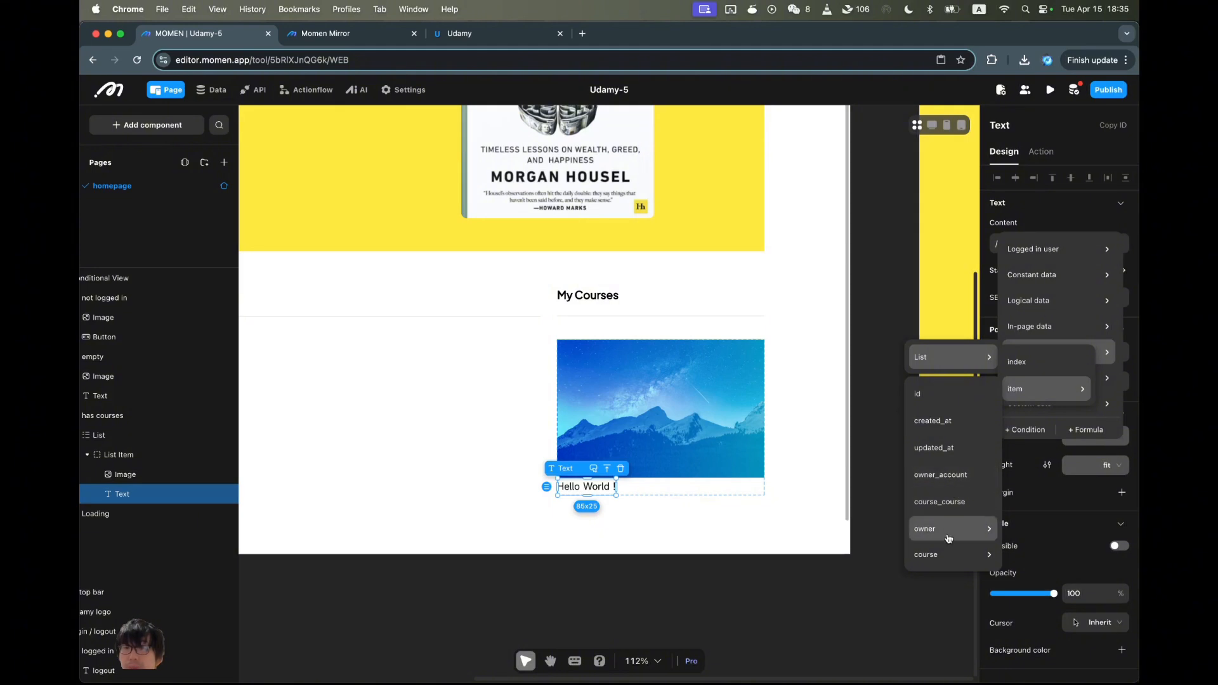
{"action": "mouse_move", "coordinate": [950, 554]}
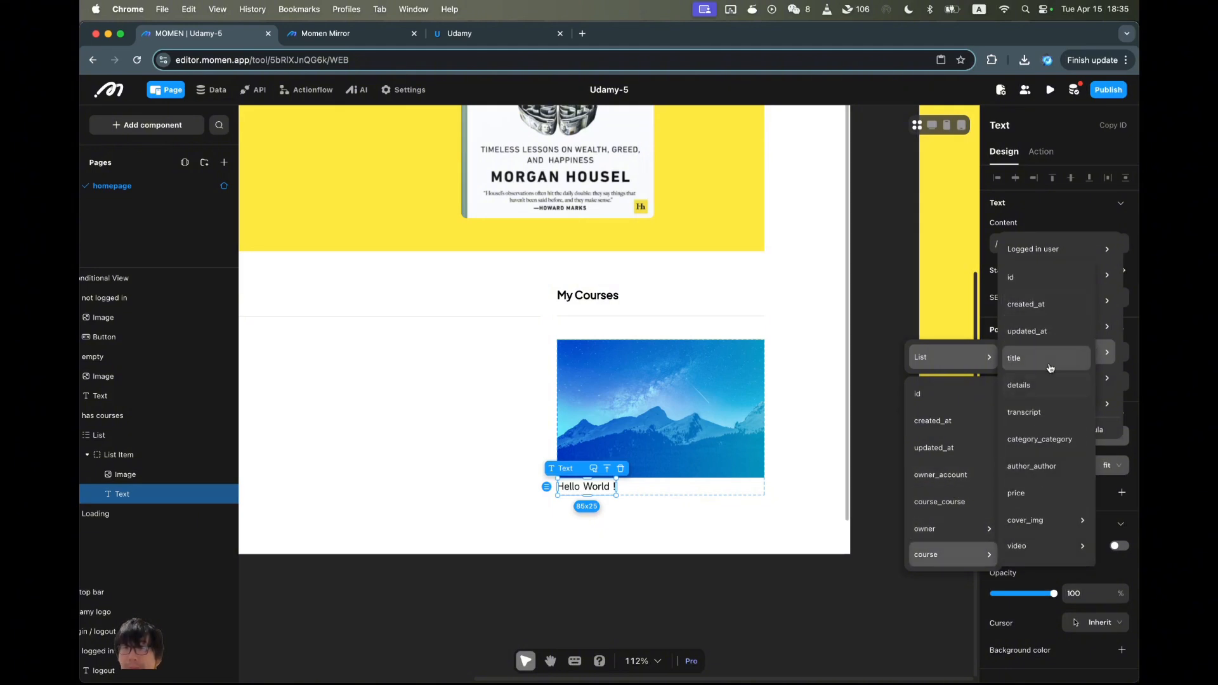
{"action": "left_click", "coordinate": [1015, 358]}
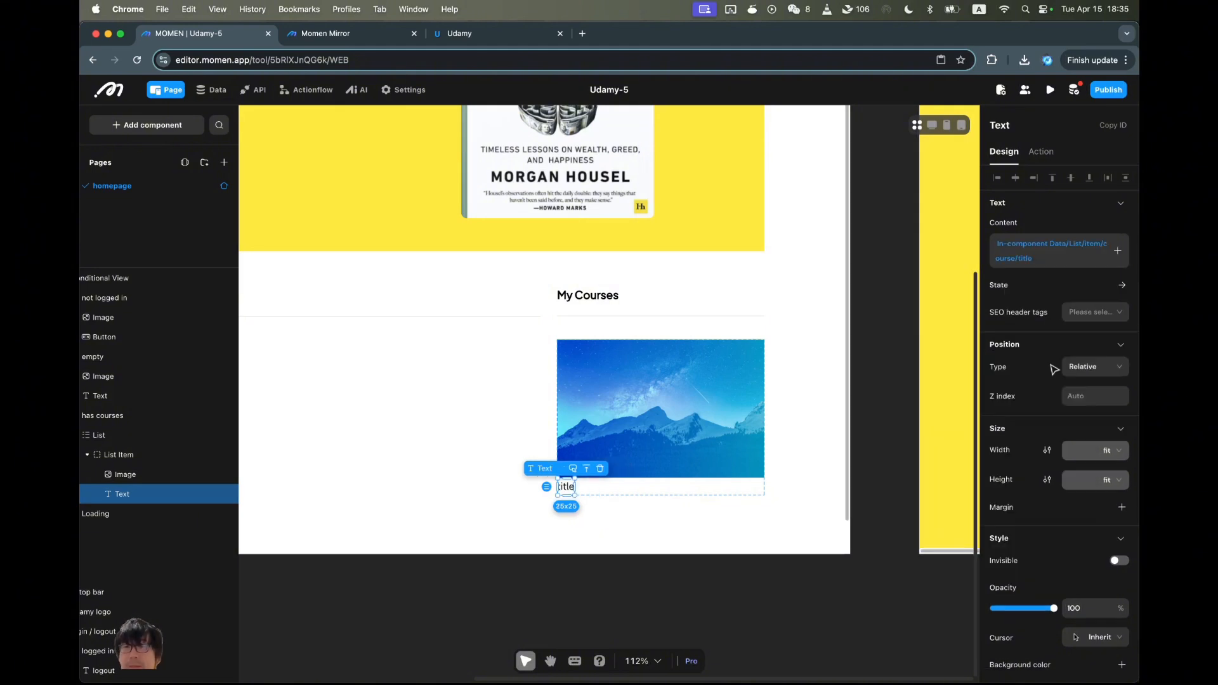
Select the course list item and start renaming it.
{"action": "left_click", "coordinate": [726, 521]}
{"action": "left_click", "coordinate": [688, 494]}
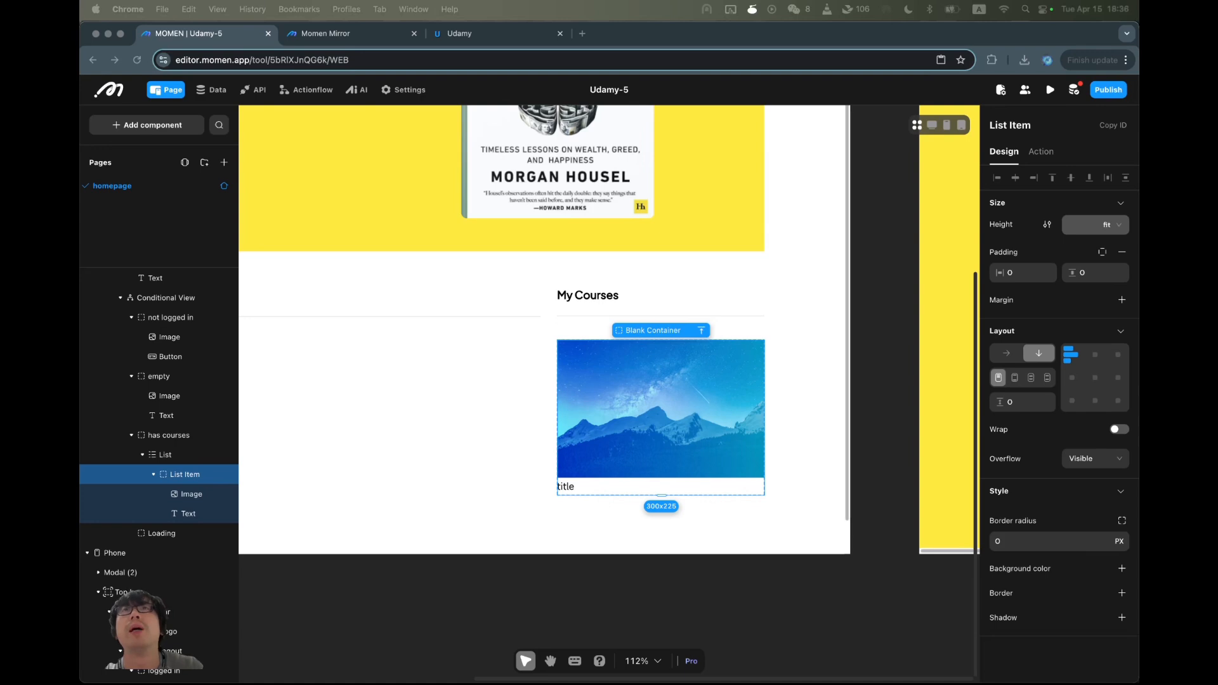
{"action": "left_click", "coordinate": [1015, 125]}
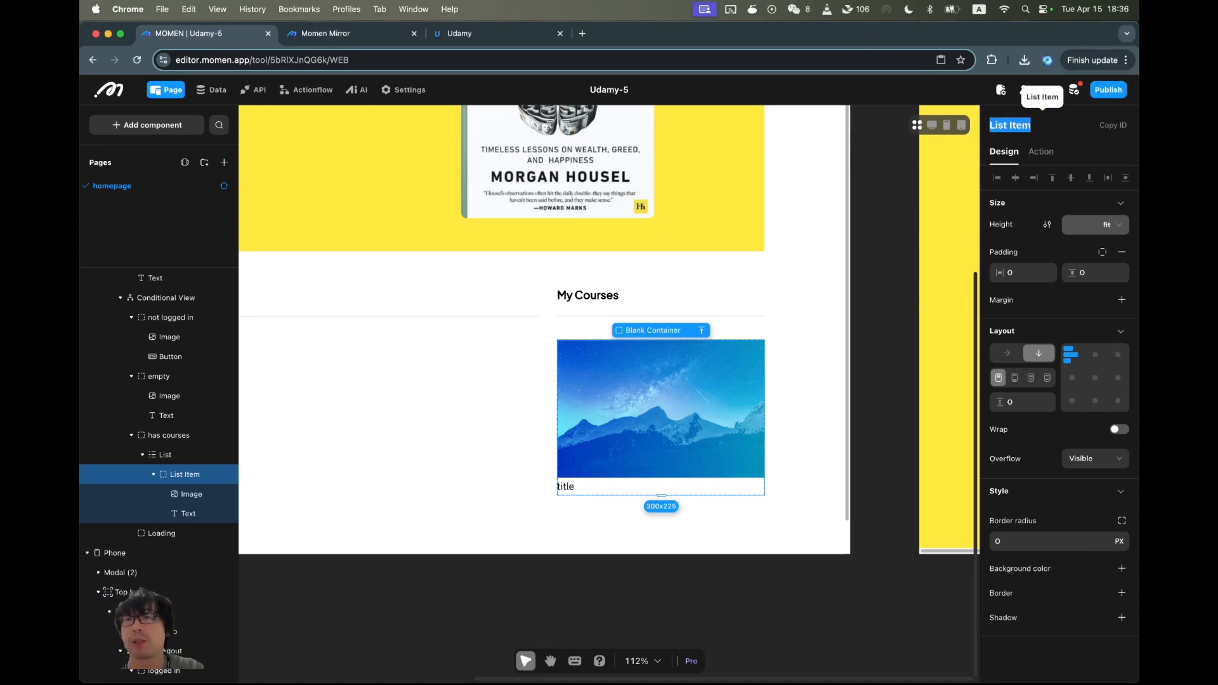
Name the list item's title text 'course name', undoing the mistaken list item rename.
{"action": "type", "text": "course name"}
{"action": "key", "text": "Tab"}
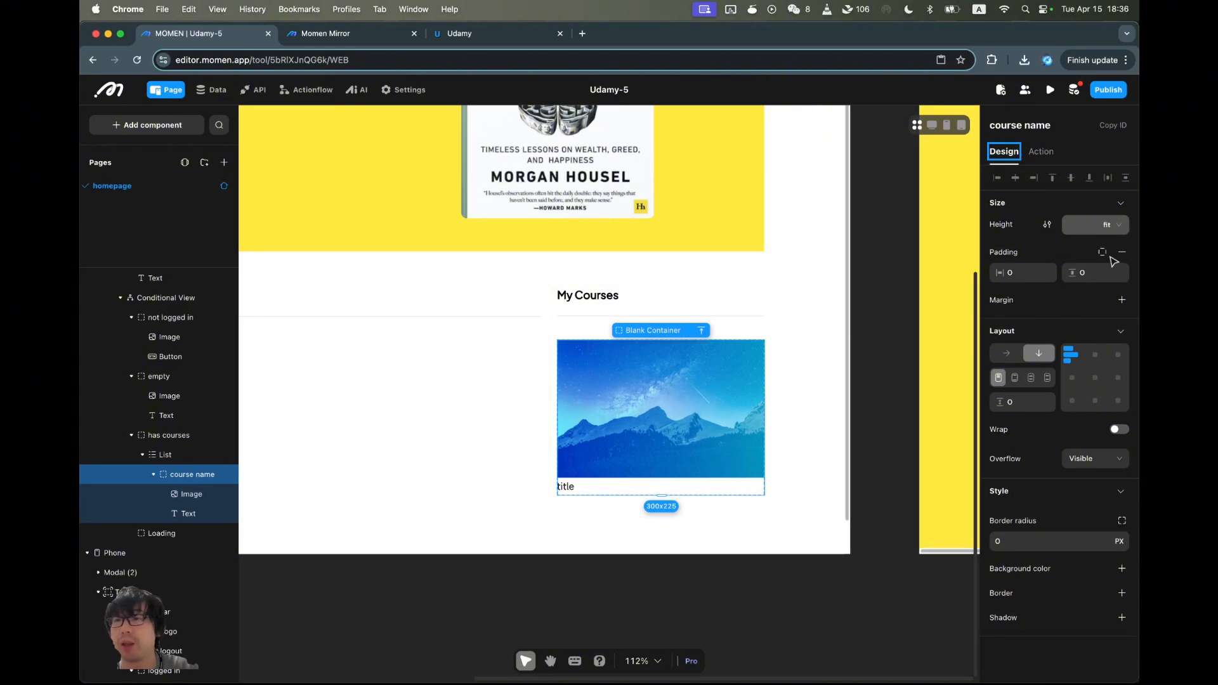
{"action": "left_click", "coordinate": [1074, 244]}
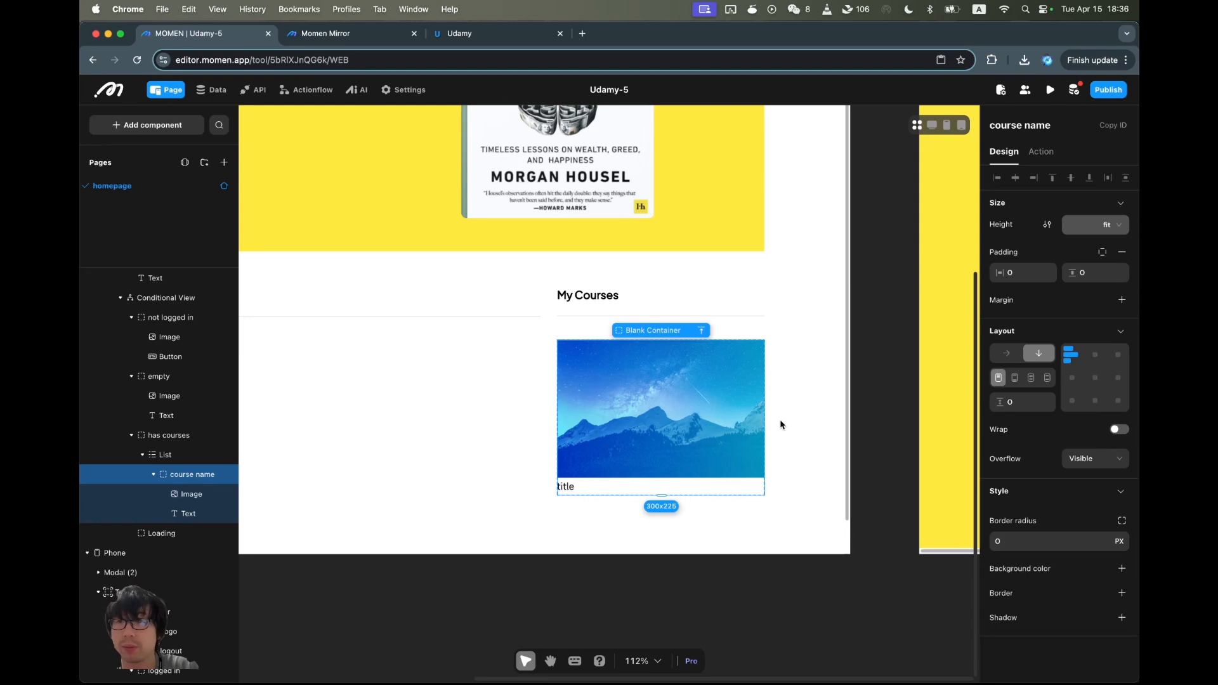
{"action": "key", "text": "super+z"}
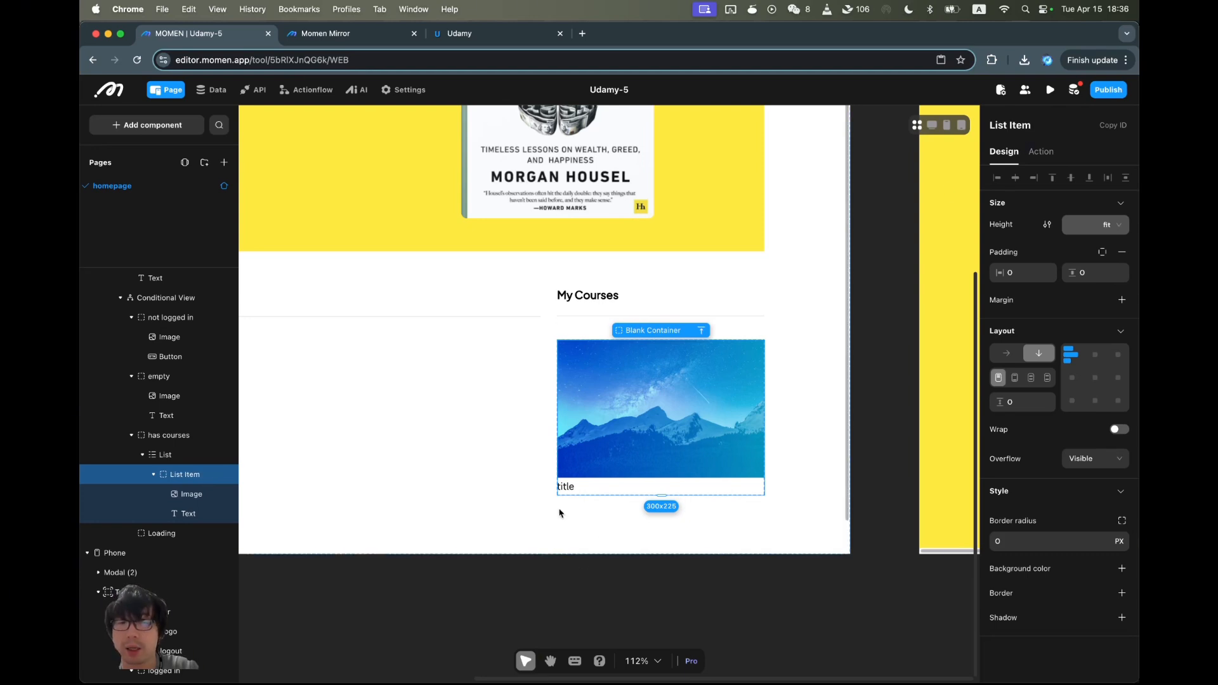
{"action": "left_click", "coordinate": [570, 487]}
{"action": "double_click", "coordinate": [999, 125]}
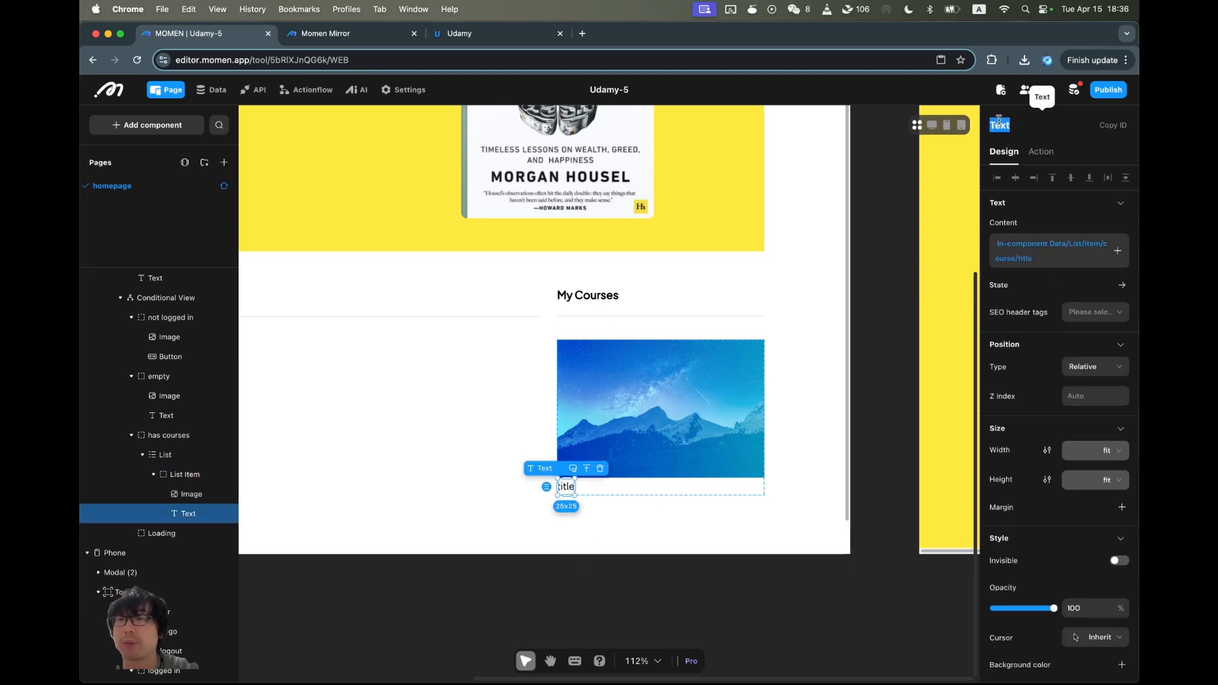
{"action": "type", "text": "course name"}
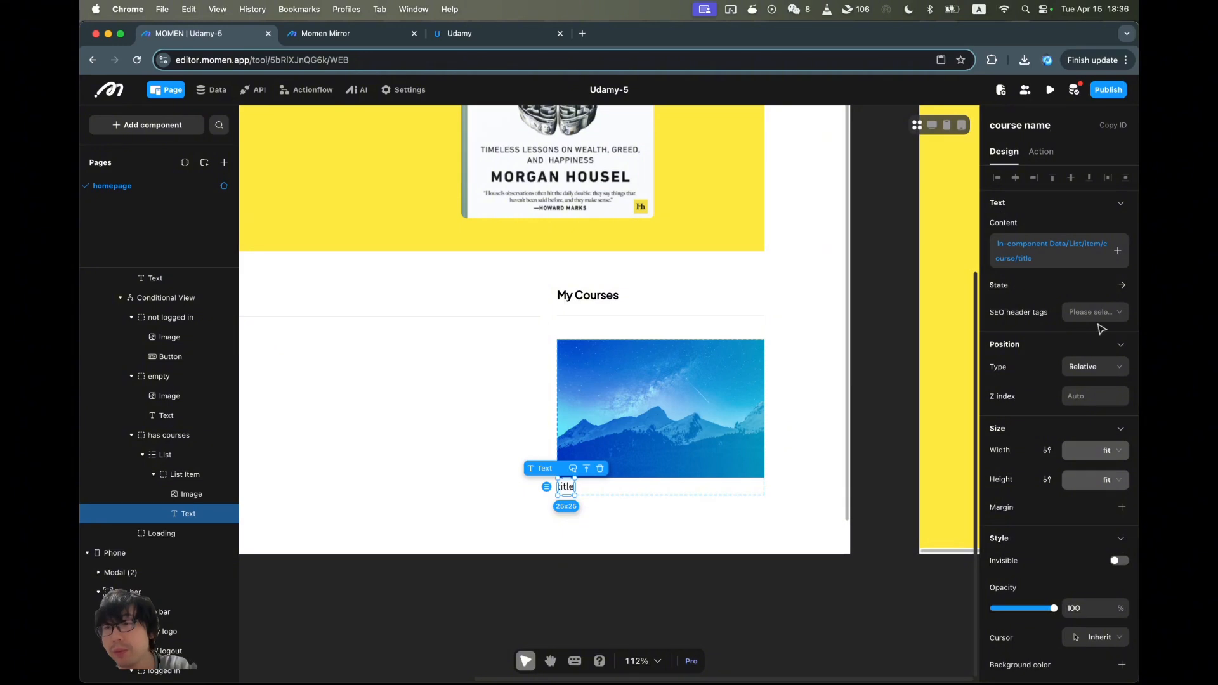
{"action": "key", "text": "Return"}
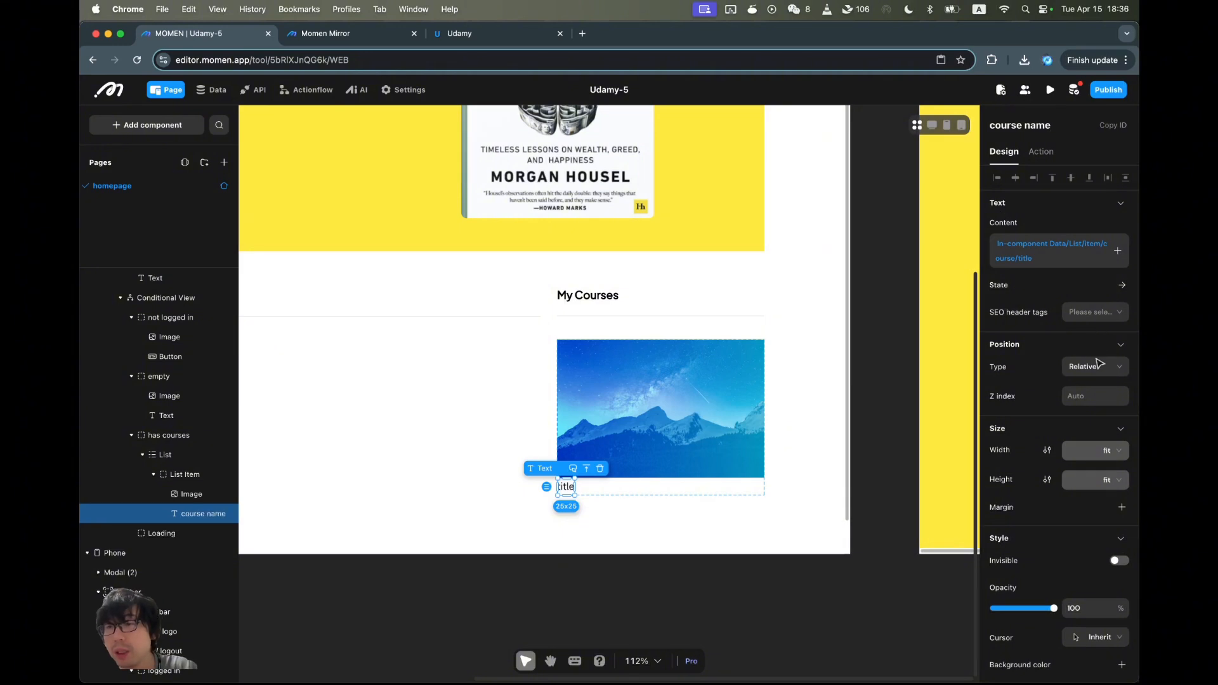
Make the title 100% wide, left-aligned, in Plus Jakarta Sans.
{"action": "left_click", "coordinate": [1118, 457]}
{"action": "left_click", "coordinate": [1110, 497]}
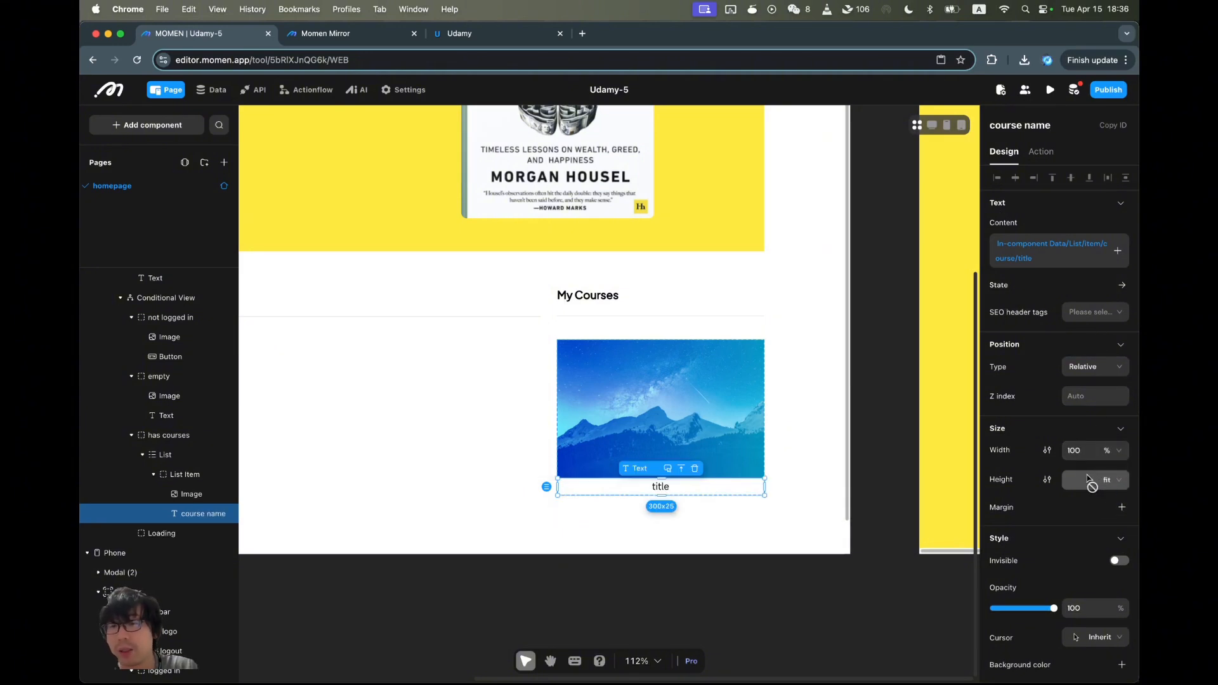
{"action": "scroll", "coordinate": [1088, 477], "scroll_direction": "down", "scroll_amount": 5}
{"action": "left_click", "coordinate": [1001, 528]}
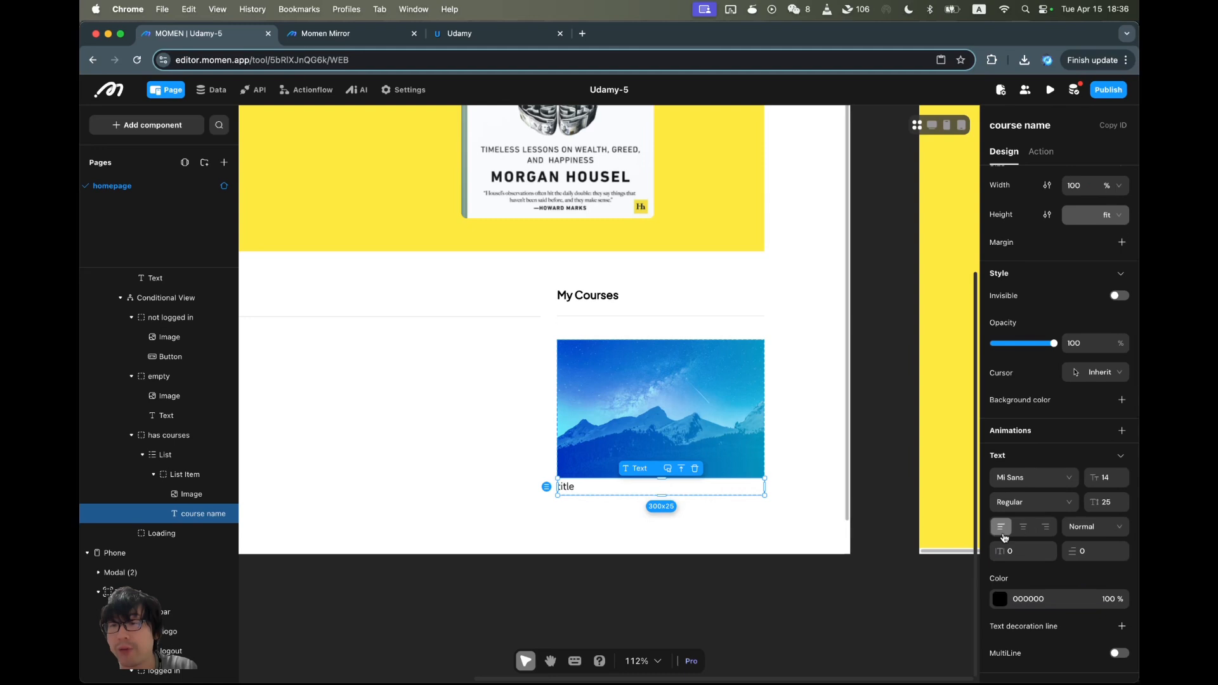
{"action": "left_click", "coordinate": [1026, 477]}
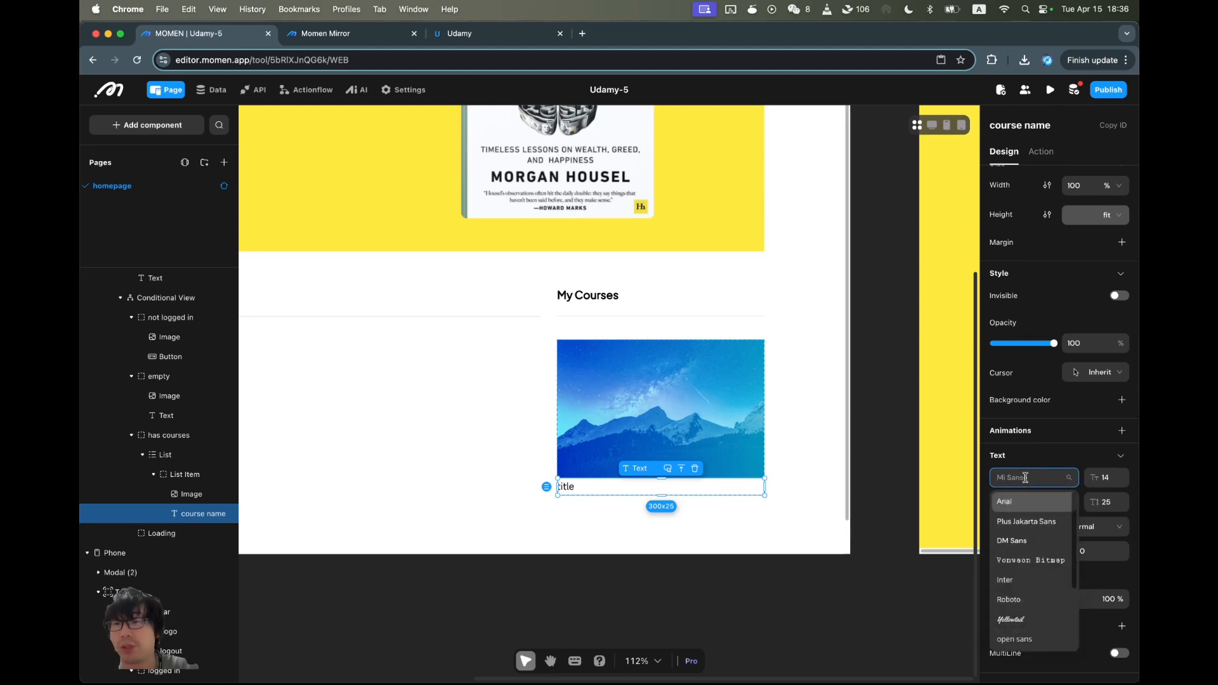
{"action": "left_click", "coordinate": [1029, 526]}
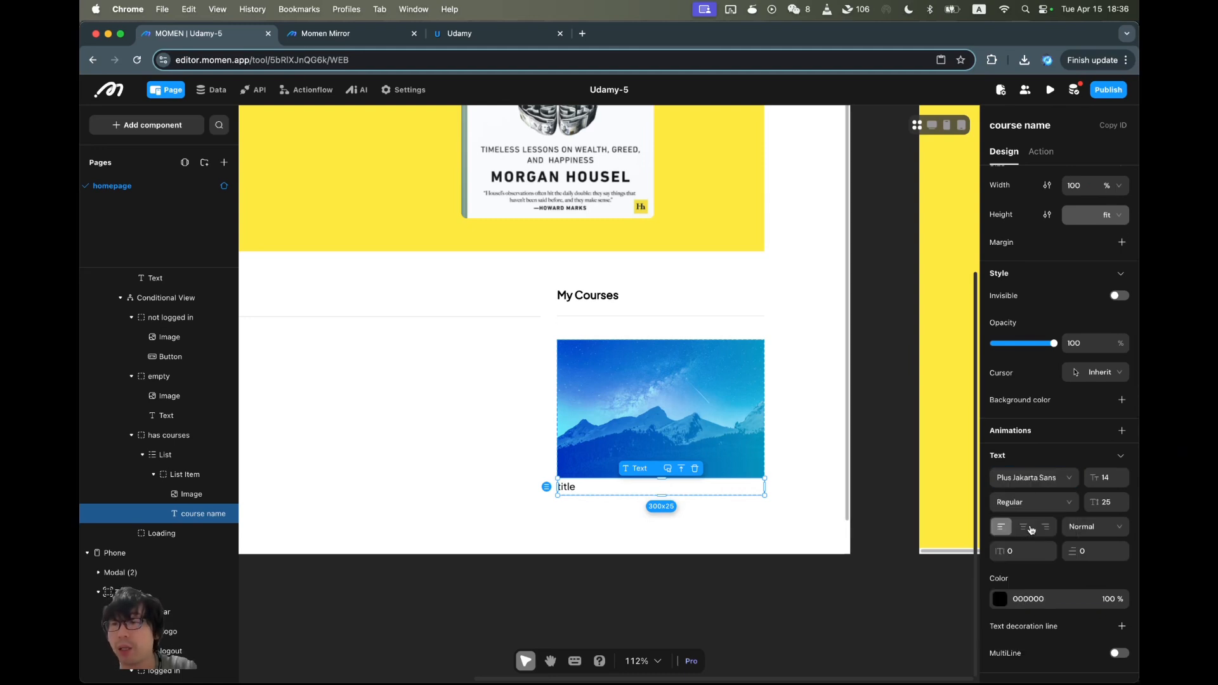
Set the title to size 16, Bold, in light grey E4E4E7.
{"action": "double_click", "coordinate": [1106, 478]}
{"action": "type", "text": "16"}
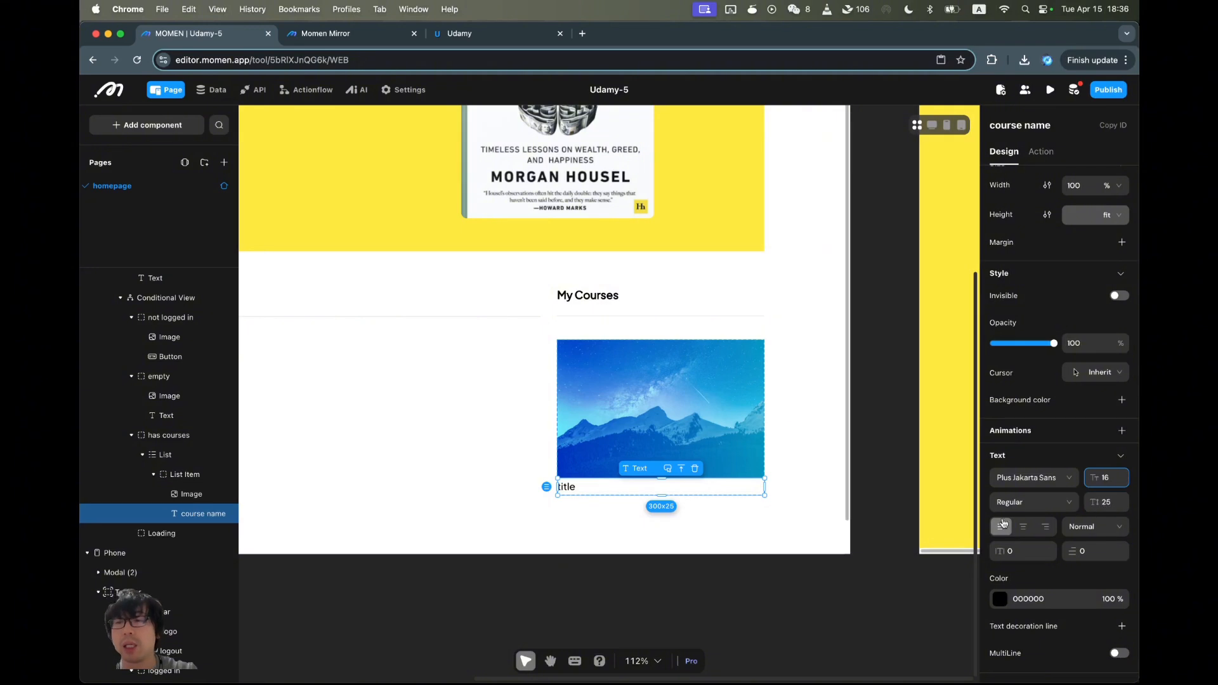
{"action": "left_click", "coordinate": [1023, 504]}
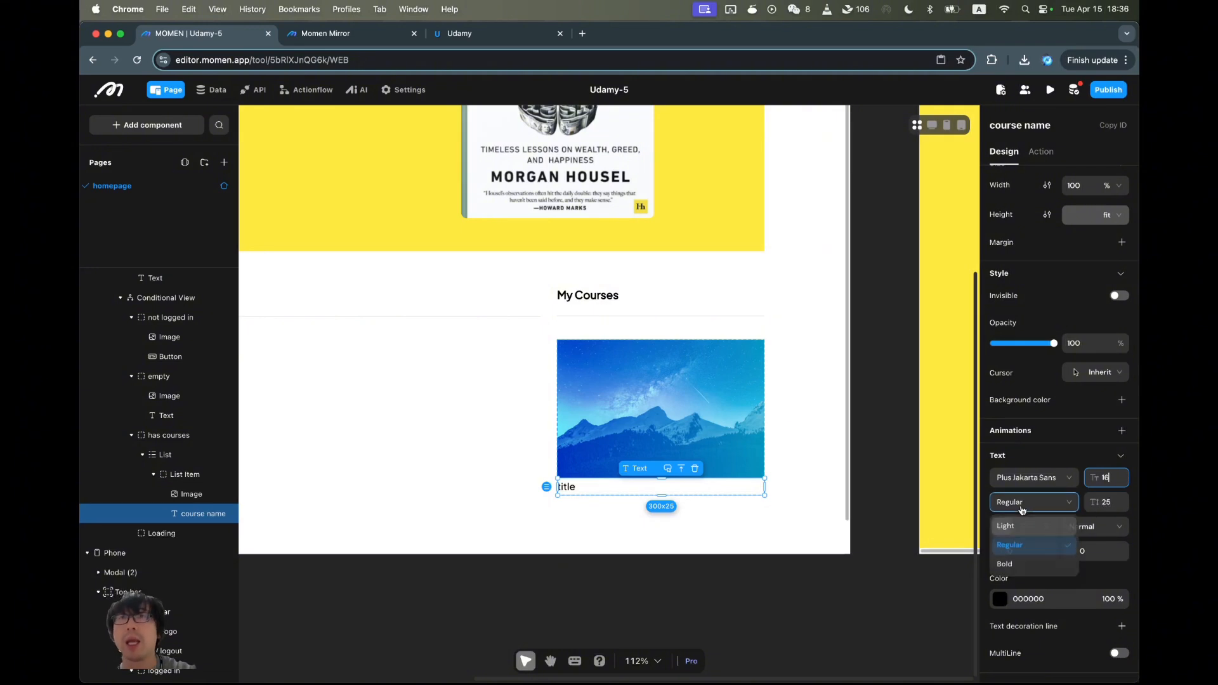
{"action": "left_click", "coordinate": [1026, 564]}
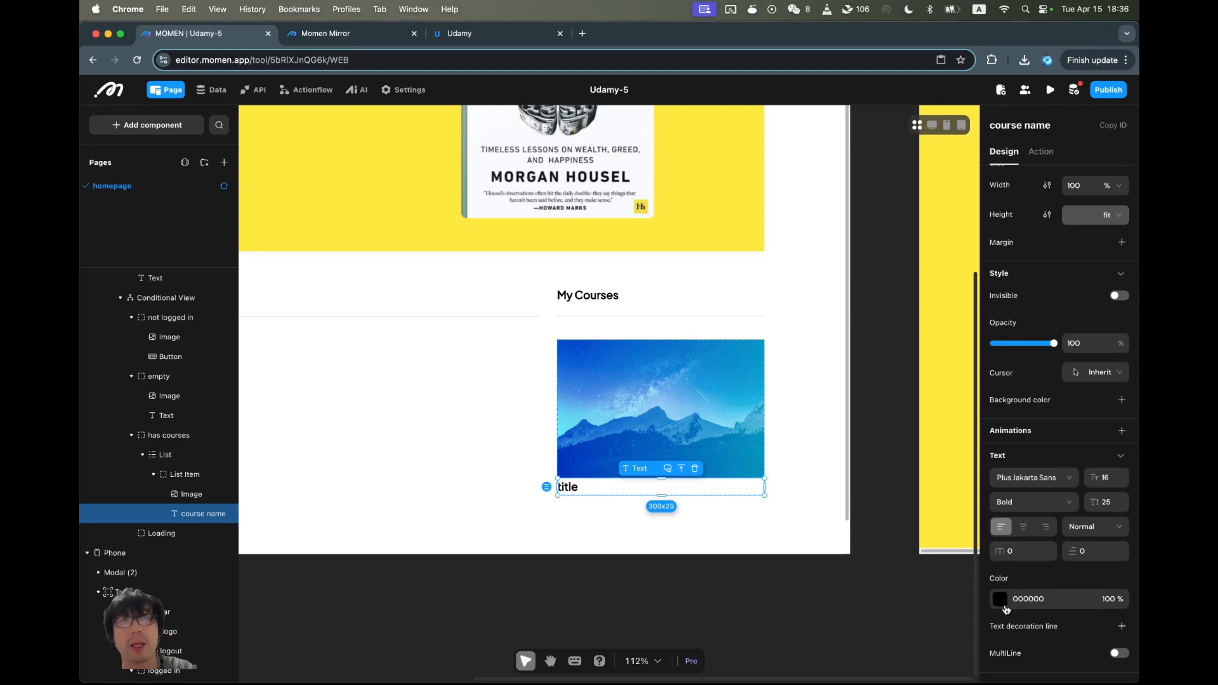
{"action": "left_click", "coordinate": [1001, 598]}
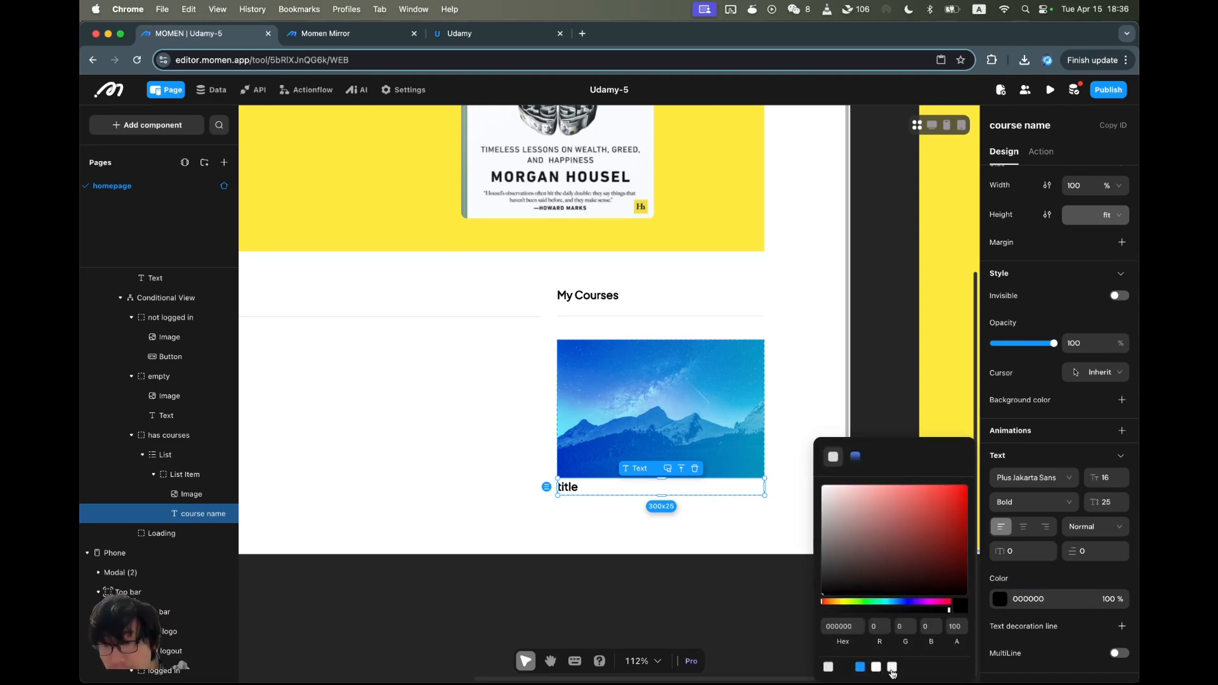
{"action": "left_click", "coordinate": [829, 667]}
In the theme colours, rename colour #5 to 'Grey for text' with hex 52525B.
{"action": "left_click", "coordinate": [394, 94]}
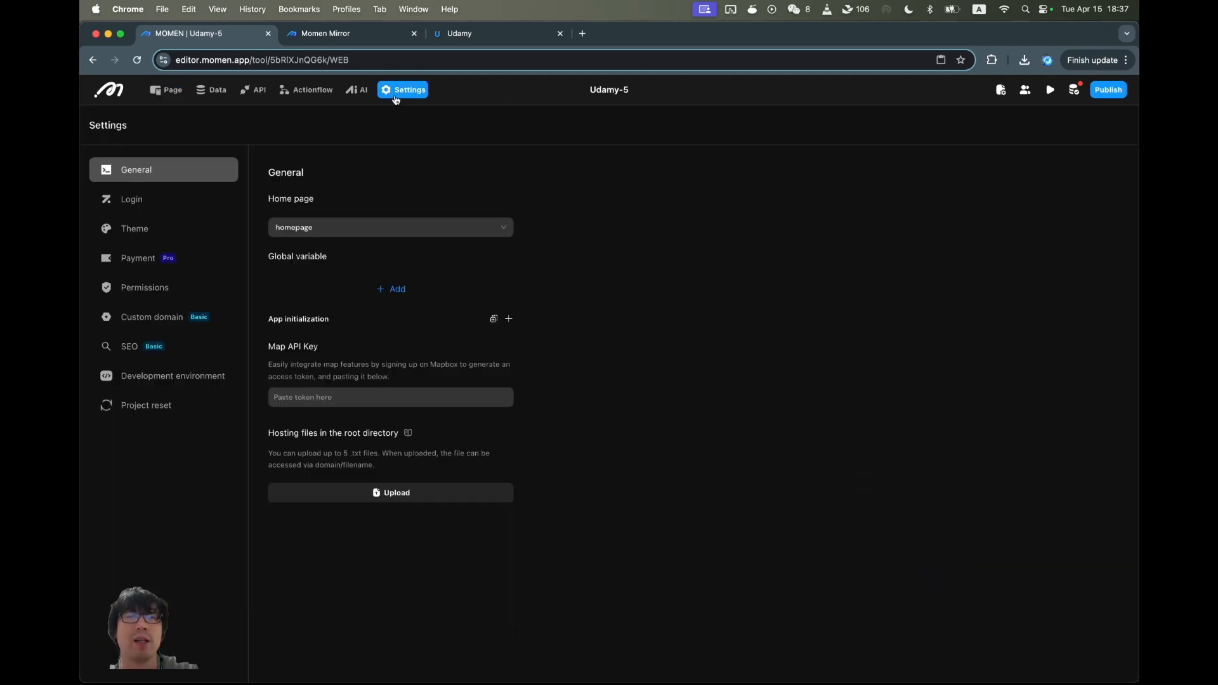
{"action": "left_click", "coordinate": [152, 230]}
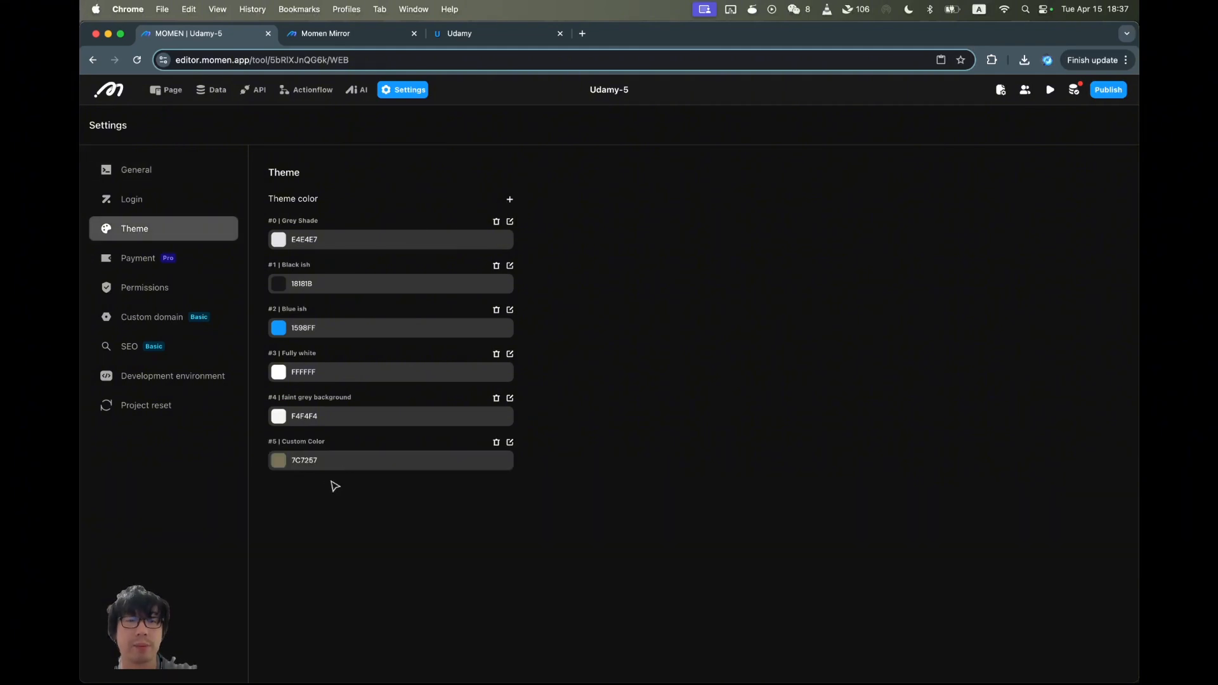
{"action": "left_click", "coordinate": [509, 445]}
{"action": "double_click", "coordinate": [389, 441]}
{"action": "triple_click", "coordinate": [389, 441]}
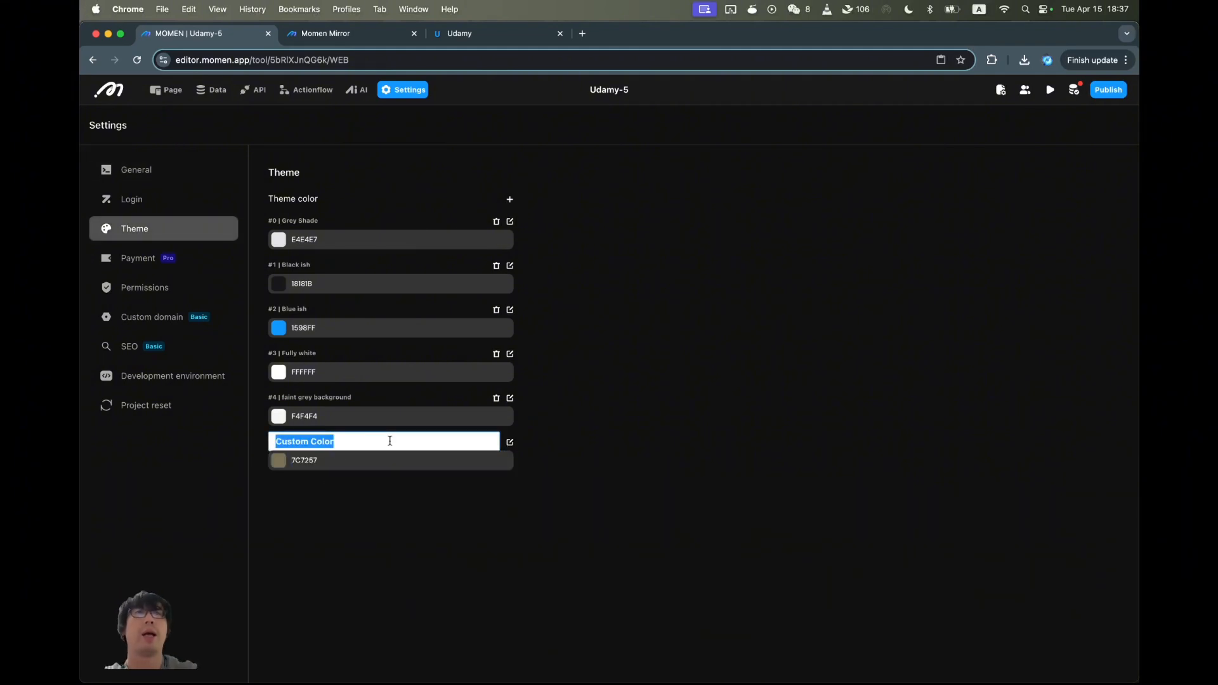
{"action": "type", "text": "g"}
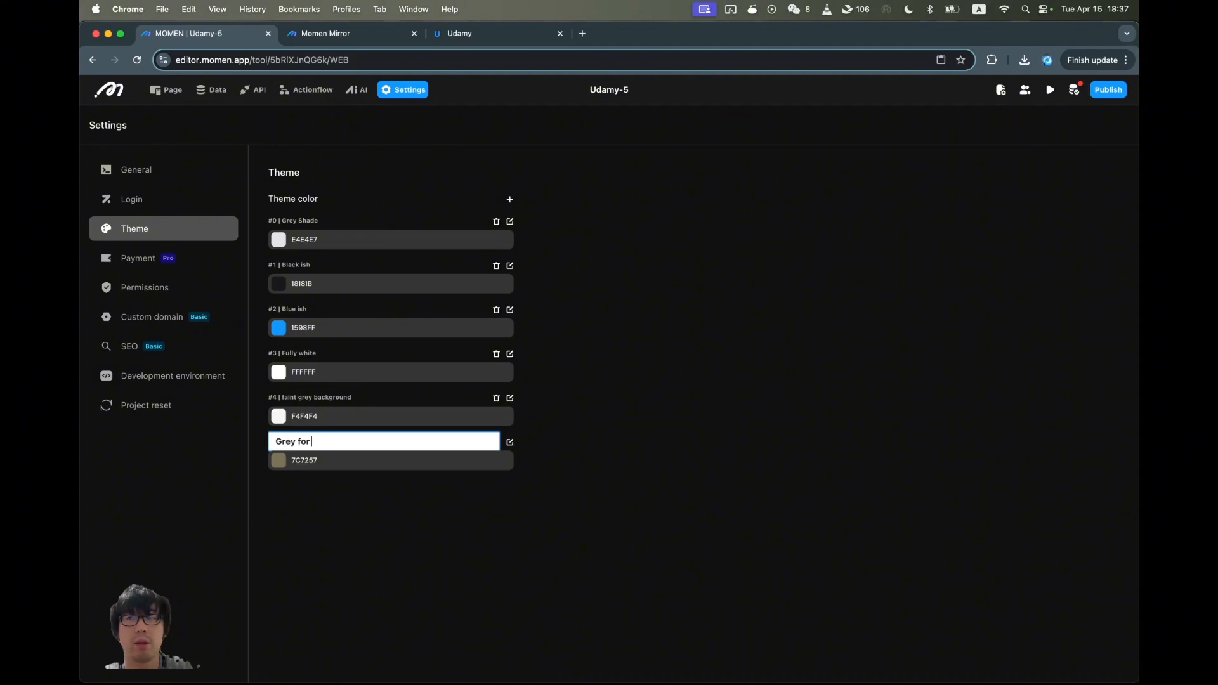
{"action": "left_click", "coordinate": [392, 465]}
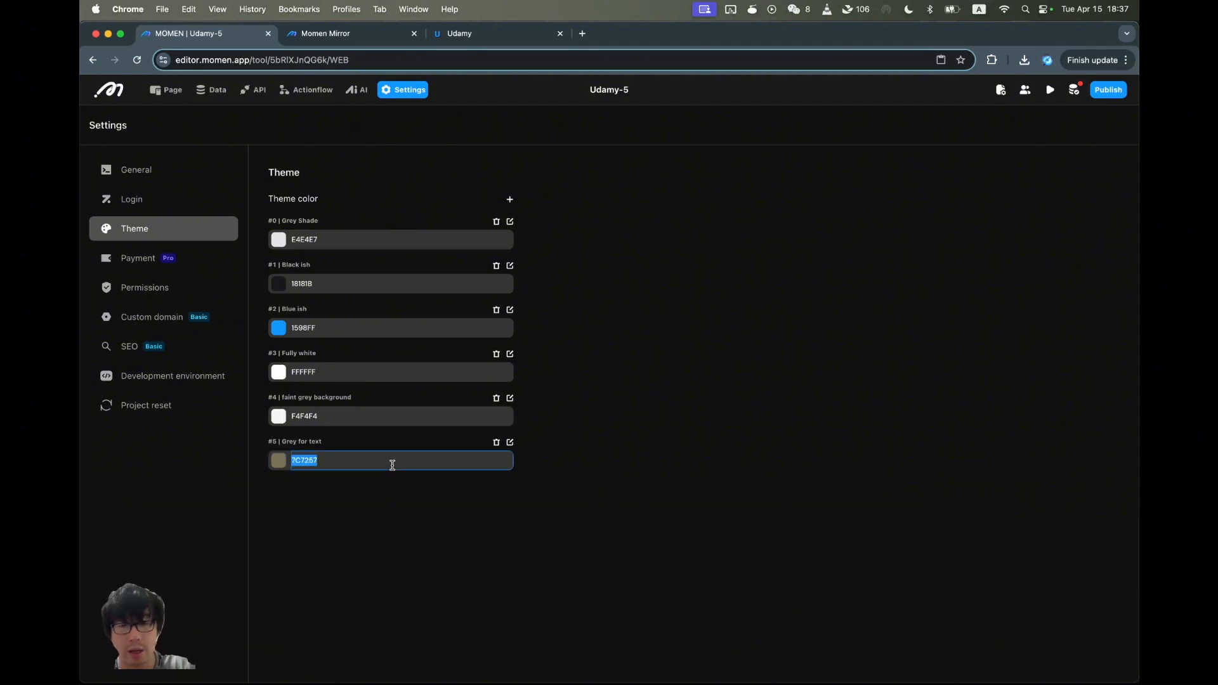
{"action": "type", "text": "52525"}
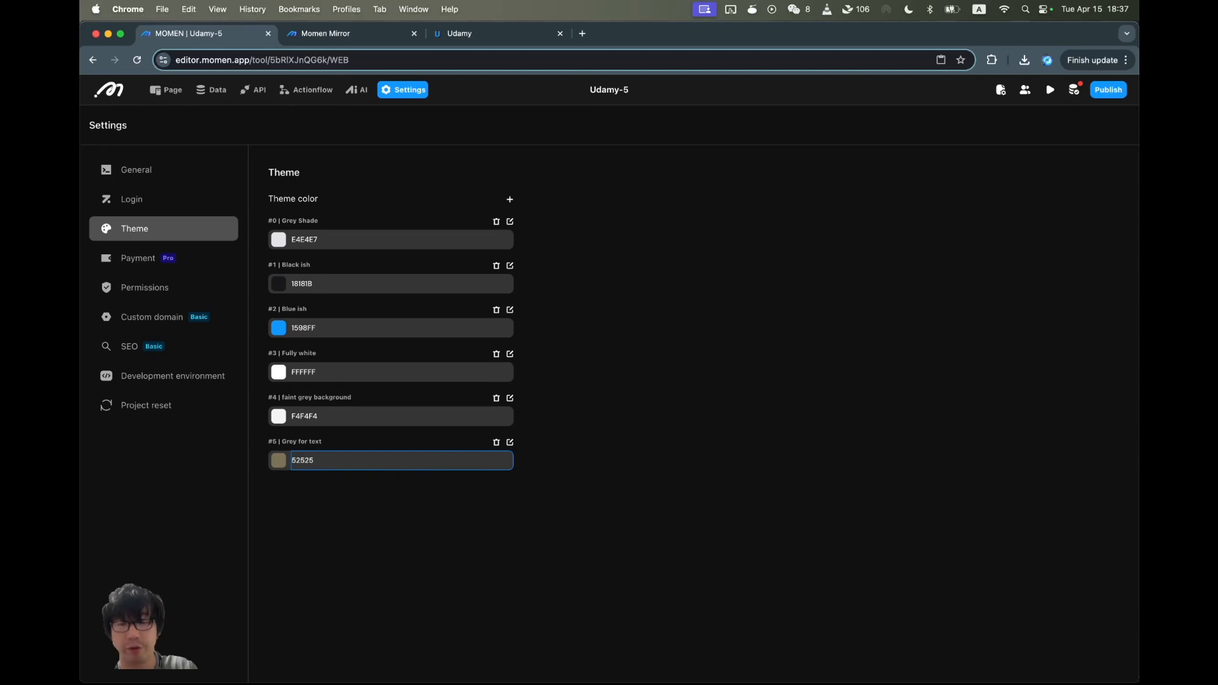
{"action": "type", "text": "B"}
{"action": "left_click", "coordinate": [421, 660]}
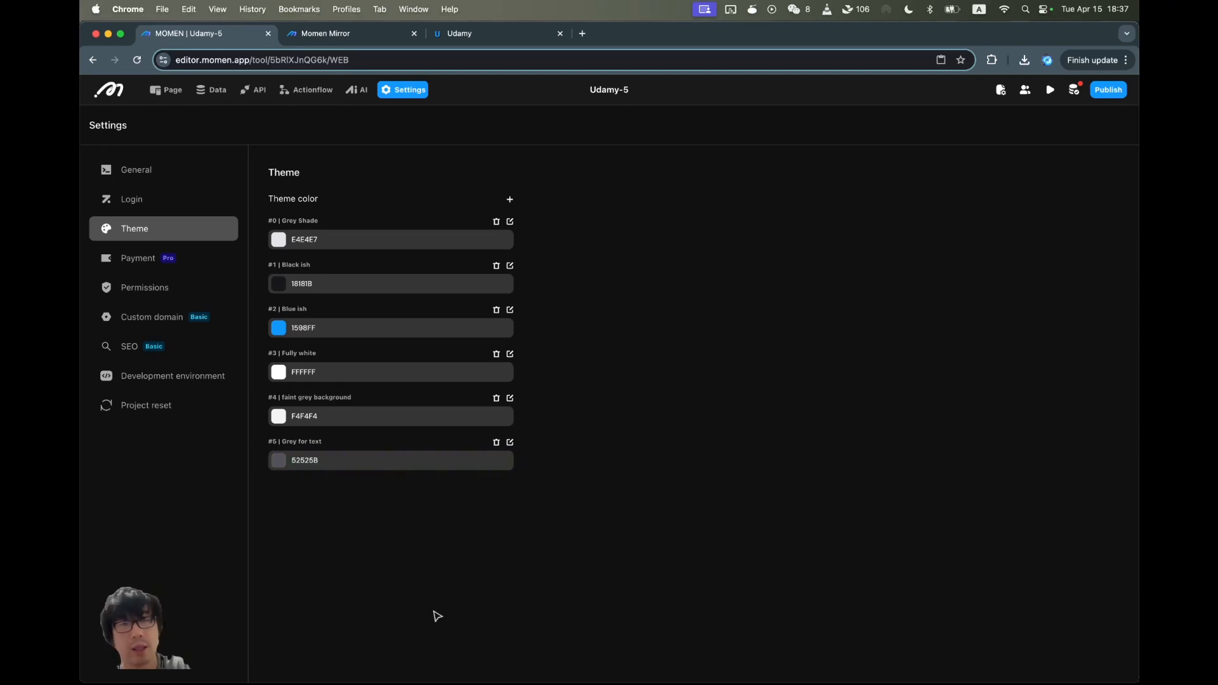
{"action": "left_click", "coordinate": [166, 92]}
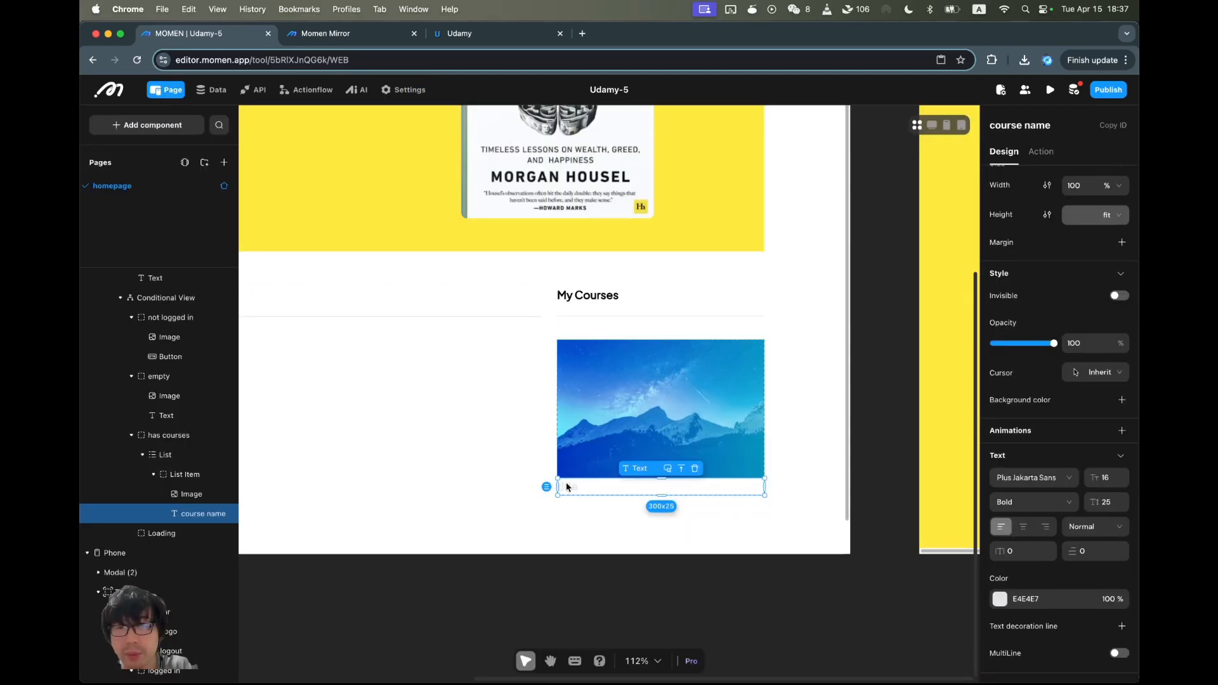
Change the course title colour to the dark grey theme colour.
{"action": "left_click", "coordinate": [1009, 599]}
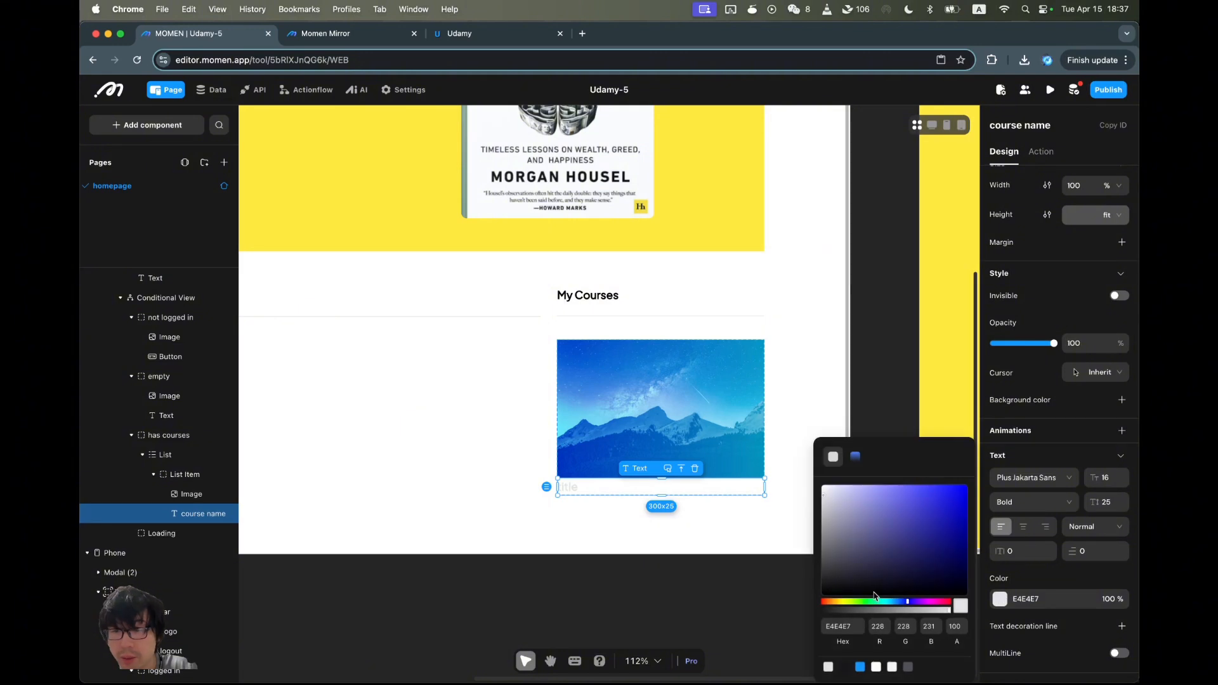
{"action": "left_click", "coordinate": [908, 672]}
{"action": "left_click", "coordinate": [698, 593]}
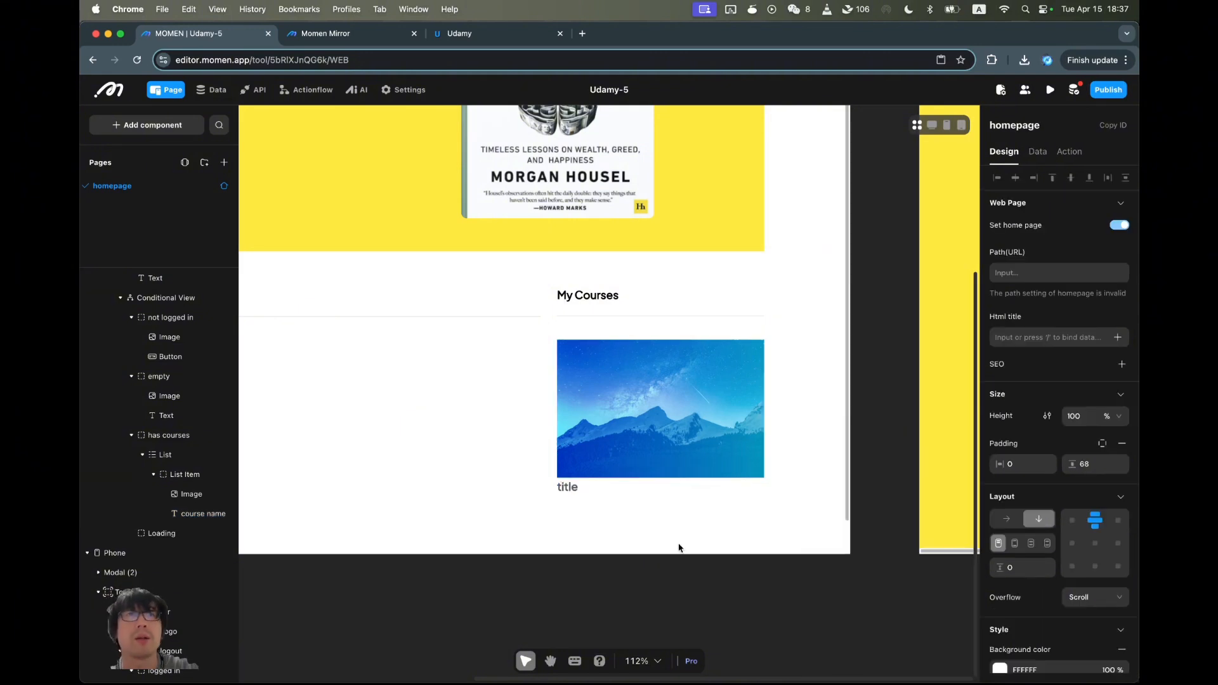
Bind the cover image source to In-component data > List > item > course > cover_img.
{"action": "left_click", "coordinate": [714, 393]}
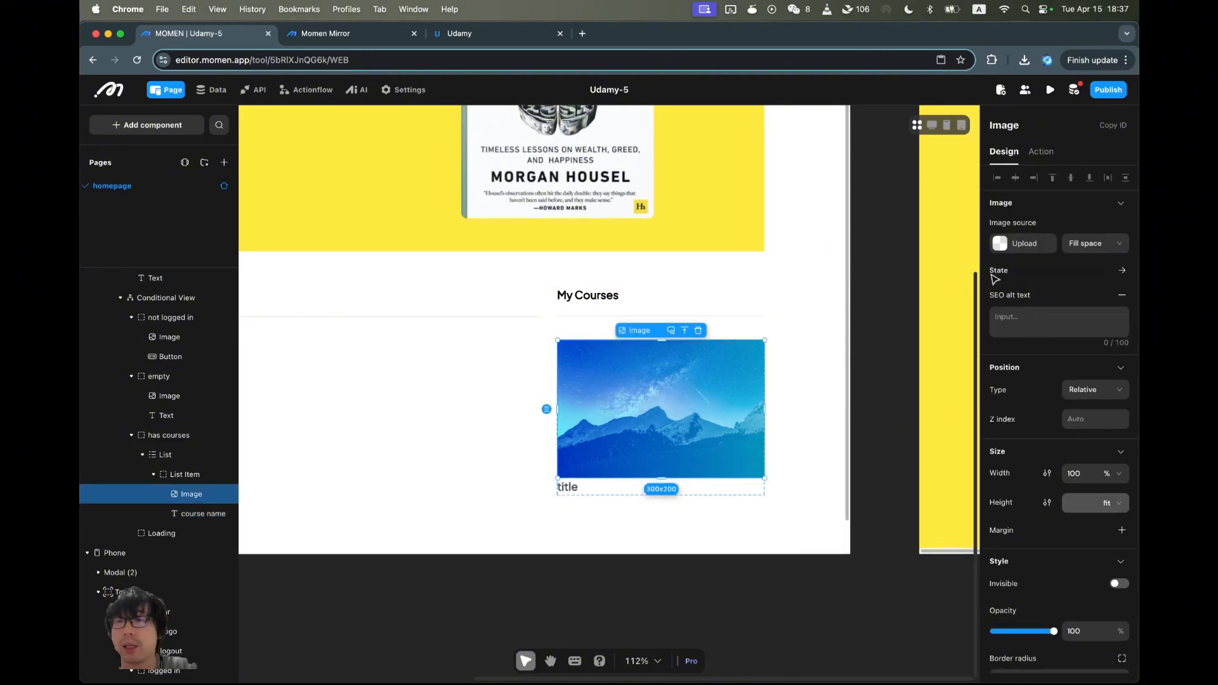
{"action": "left_click", "coordinate": [1014, 244]}
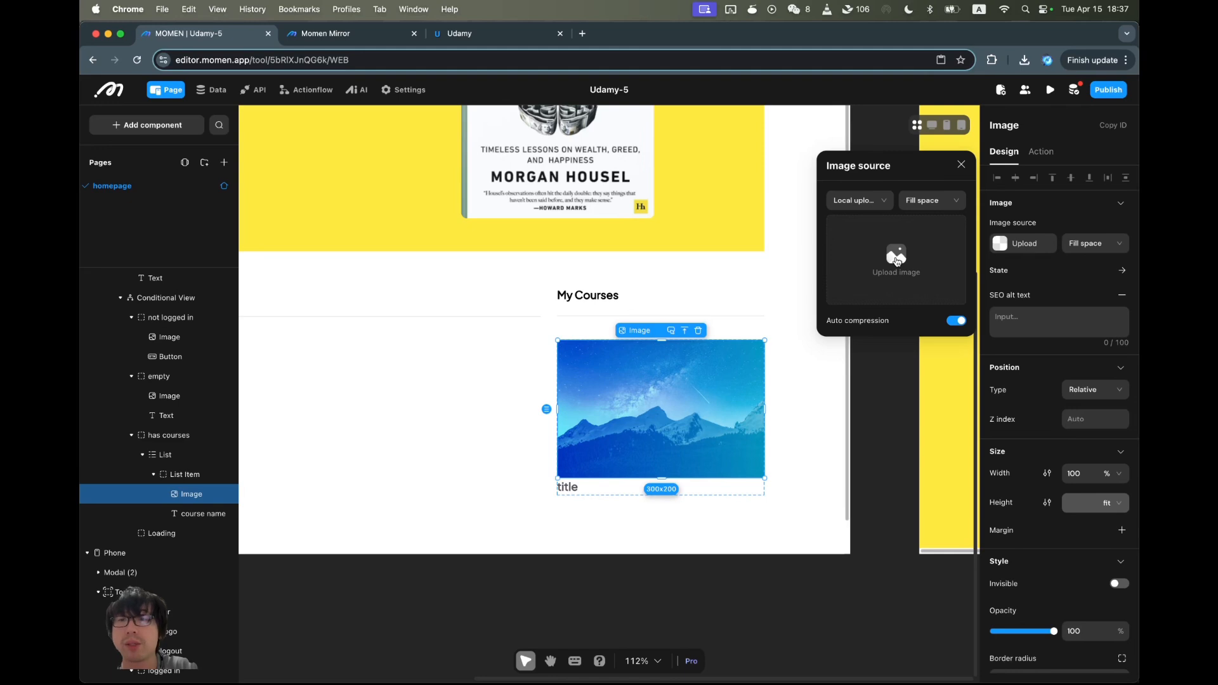
{"action": "left_click", "coordinate": [881, 208]}
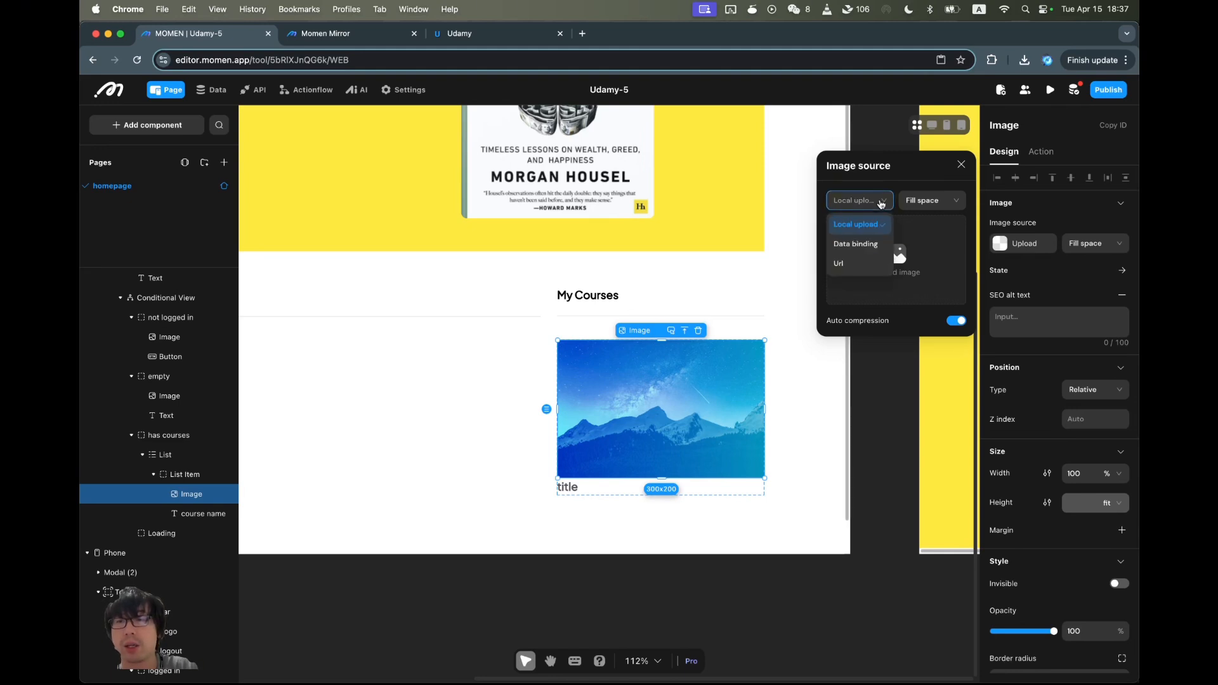
{"action": "left_click", "coordinate": [881, 208]}
{"action": "left_click", "coordinate": [881, 208]}
{"action": "left_click", "coordinate": [863, 245]}
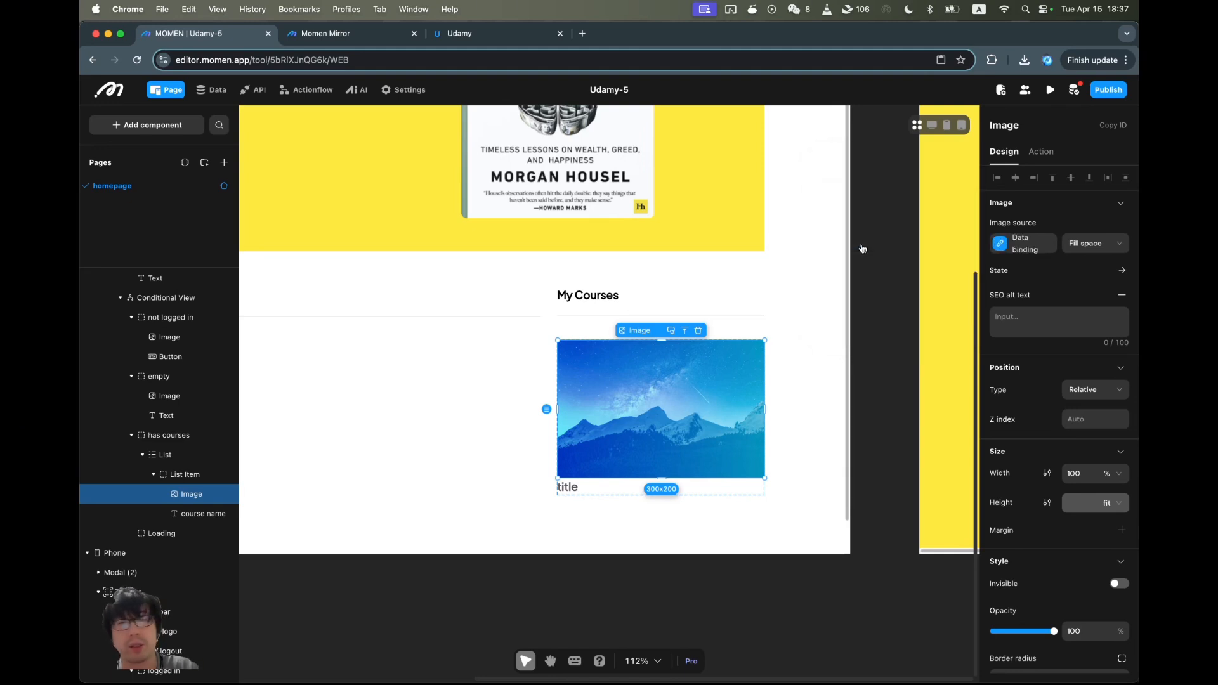
{"action": "left_click", "coordinate": [956, 262]}
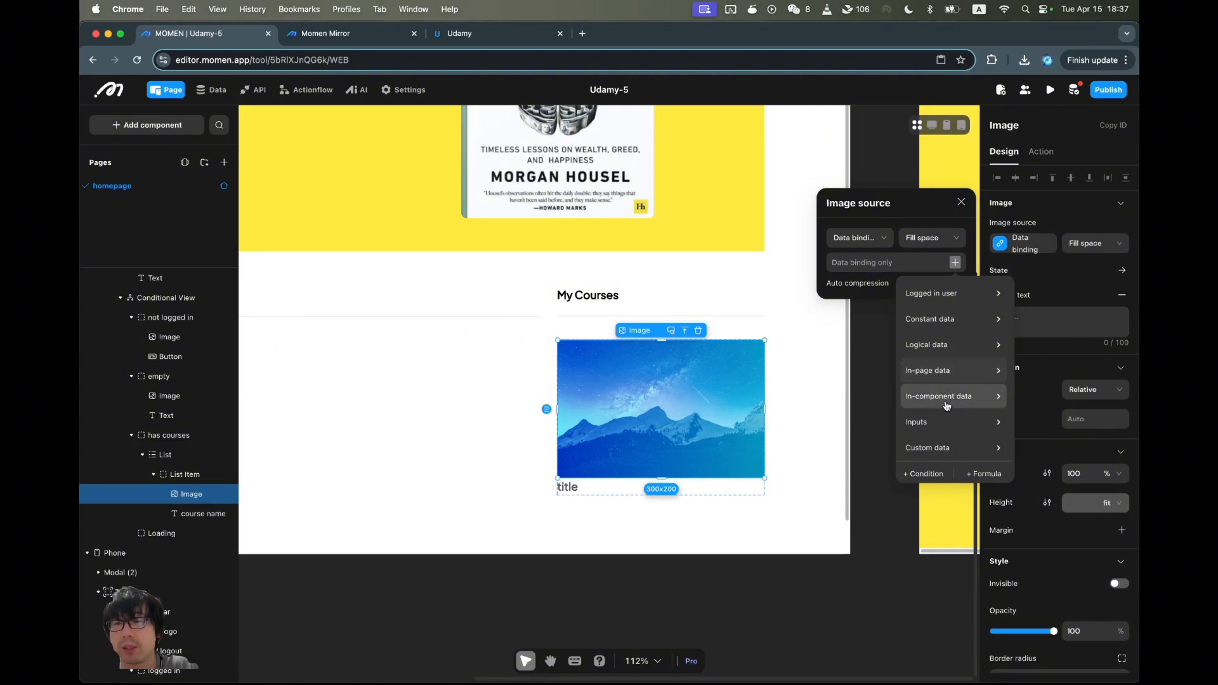
{"action": "mouse_move", "coordinate": [947, 405]}
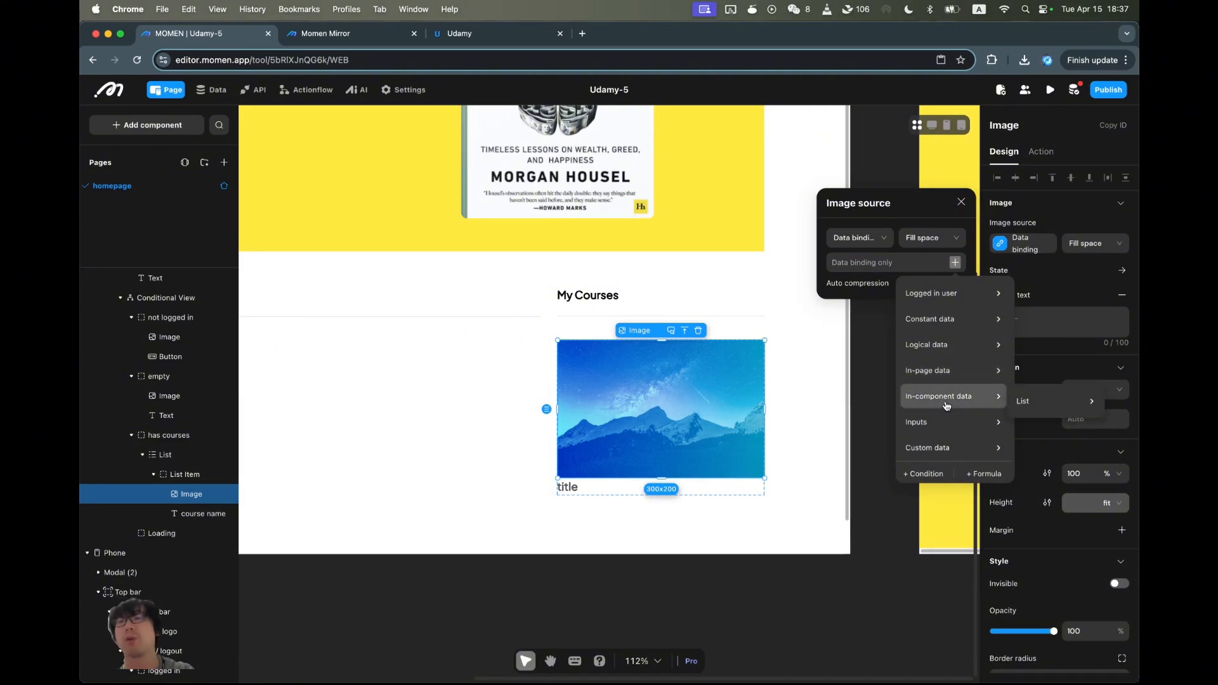
{"action": "mouse_move", "coordinate": [1034, 402]}
{"action": "mouse_move", "coordinate": [989, 433]}
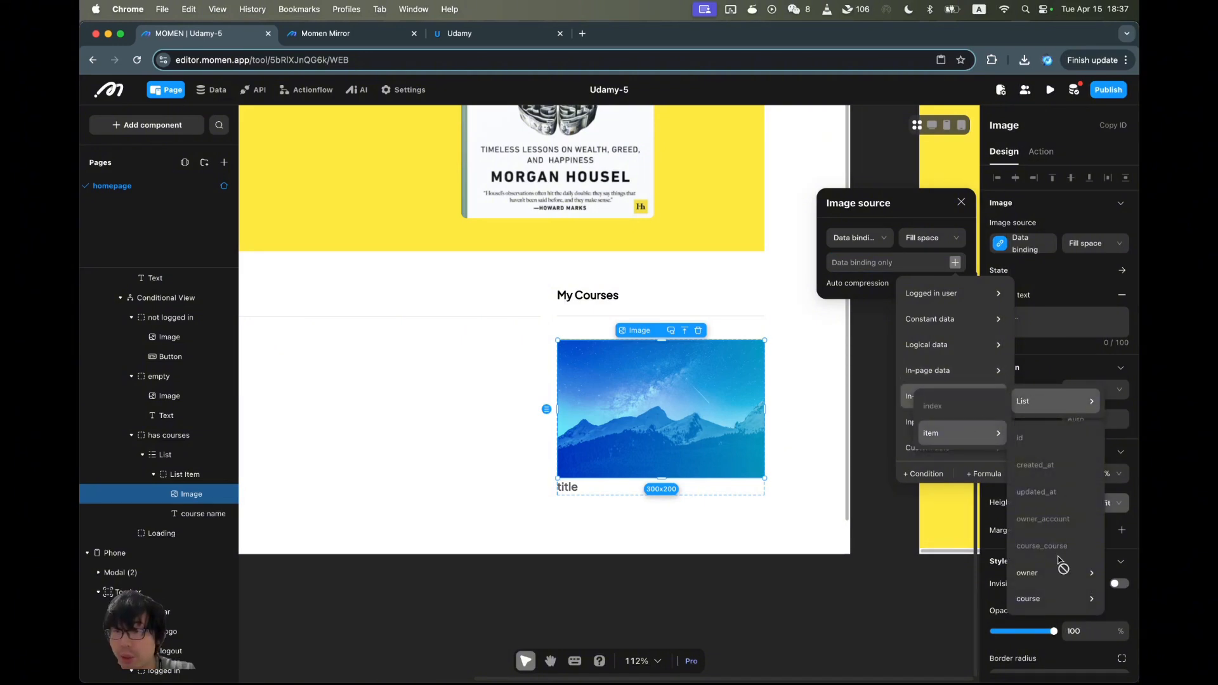
{"action": "mouse_move", "coordinate": [1047, 599]}
{"action": "left_click", "coordinate": [959, 420]}
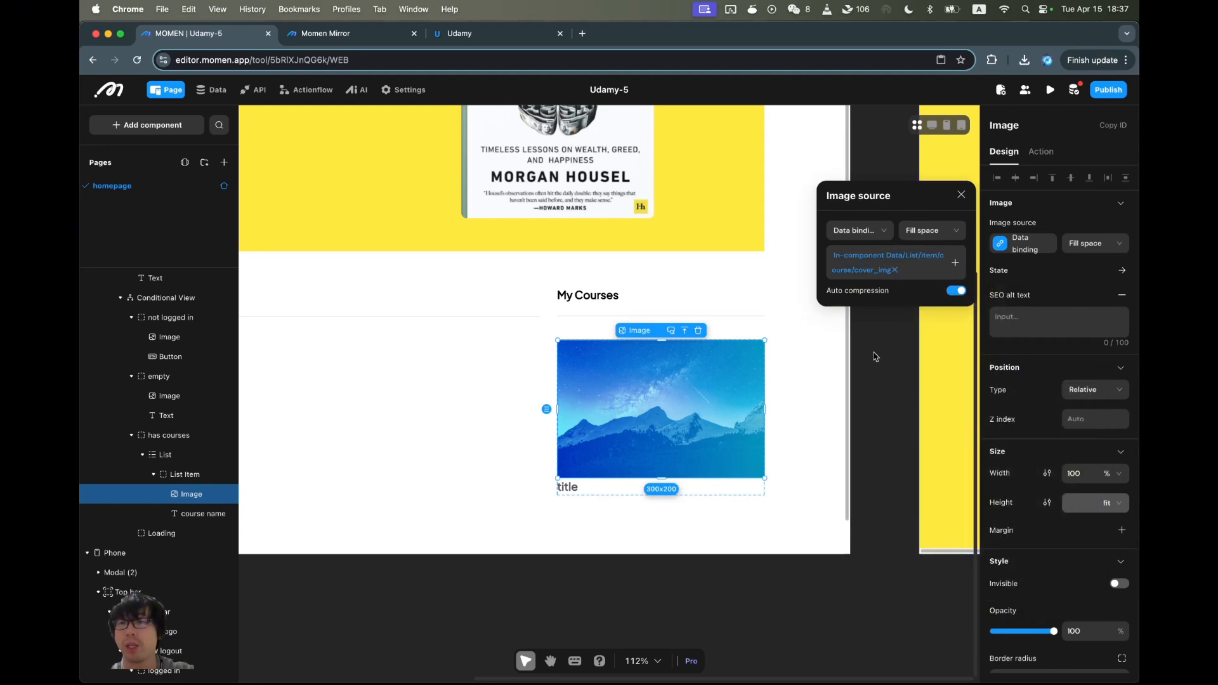
{"action": "left_click", "coordinate": [961, 196]}
Select the Desktop page and zoom out to view the whole layout.
{"action": "left_click", "coordinate": [885, 303]}
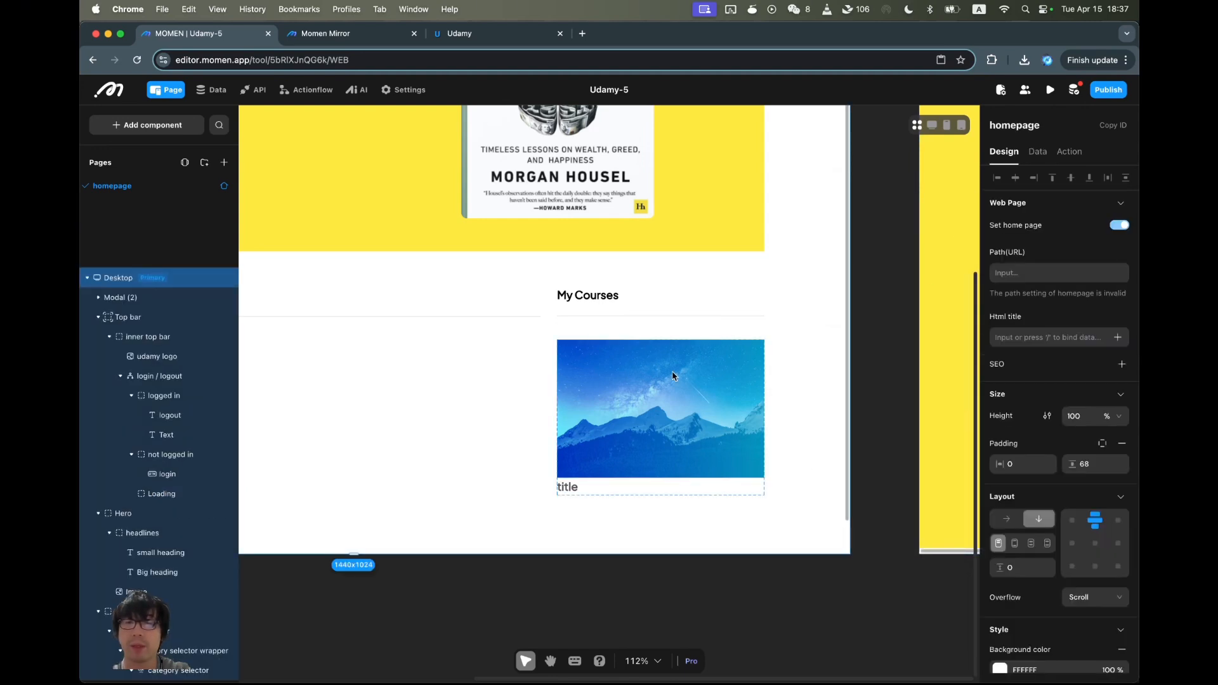
{"action": "scroll", "coordinate": [672, 374], "scroll_direction": "down", "scroll_amount": 5}
{"action": "scroll", "coordinate": [672, 376], "scroll_direction": "left", "scroll_amount": 2}
{"action": "scroll", "coordinate": [673, 376], "scroll_direction": "up", "scroll_amount": 2}
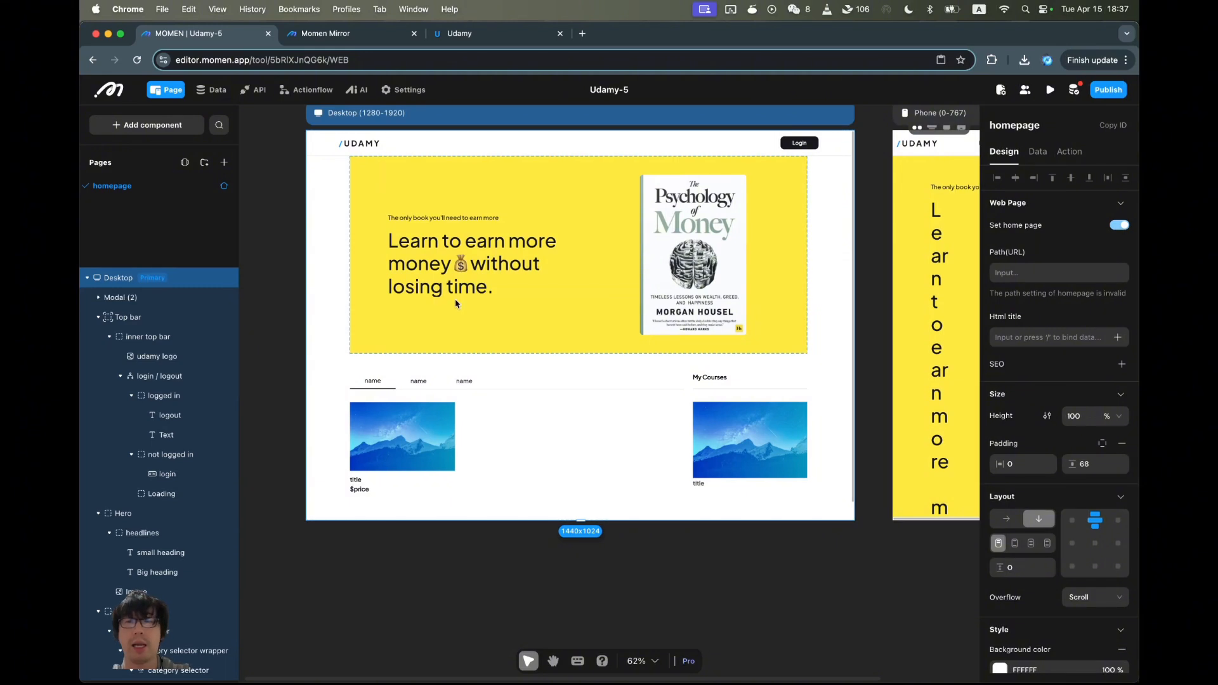
{"action": "scroll", "coordinate": [456, 305], "scroll_direction": "up", "scroll_amount": 1}
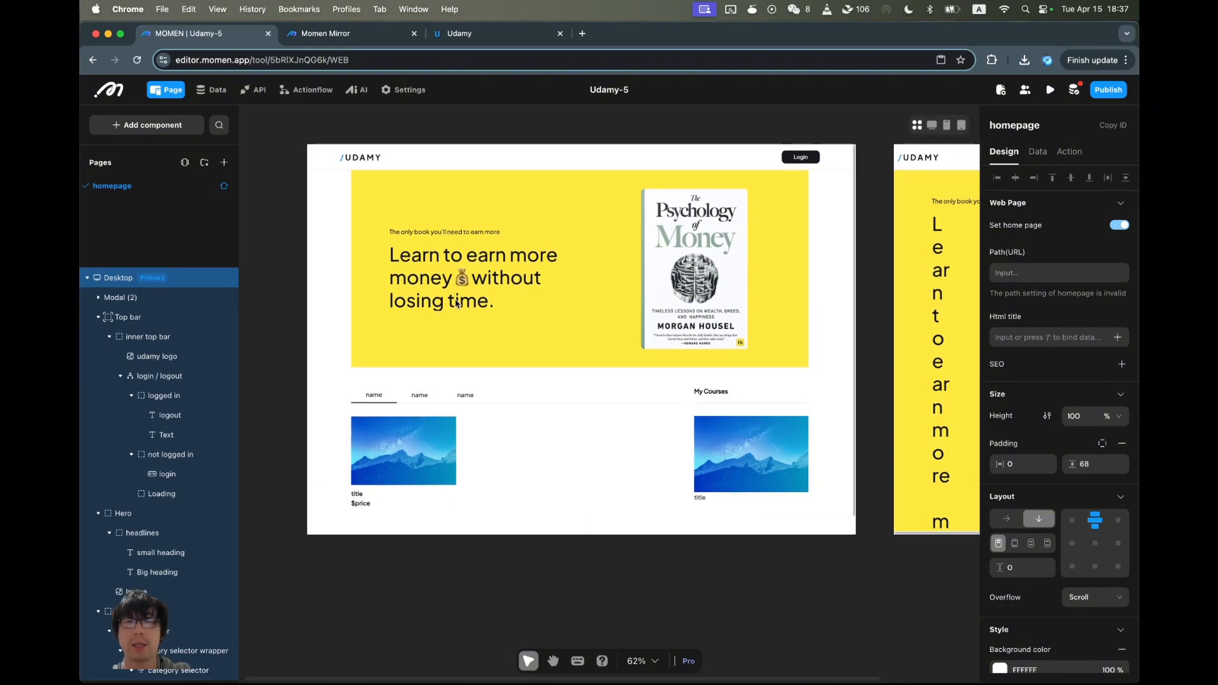
Check that the preview's My Courses still reads 'Your course library awaits!'.
{"action": "left_click", "coordinate": [370, 38]}
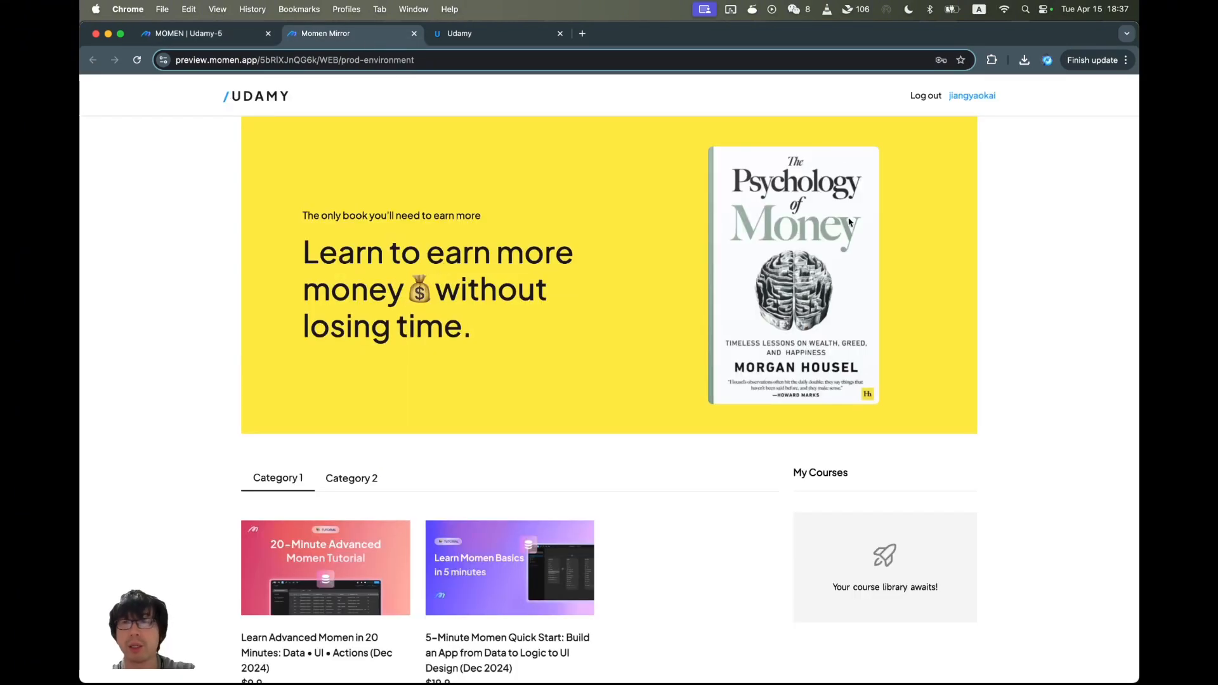
{"action": "triple_click", "coordinate": [855, 588]}
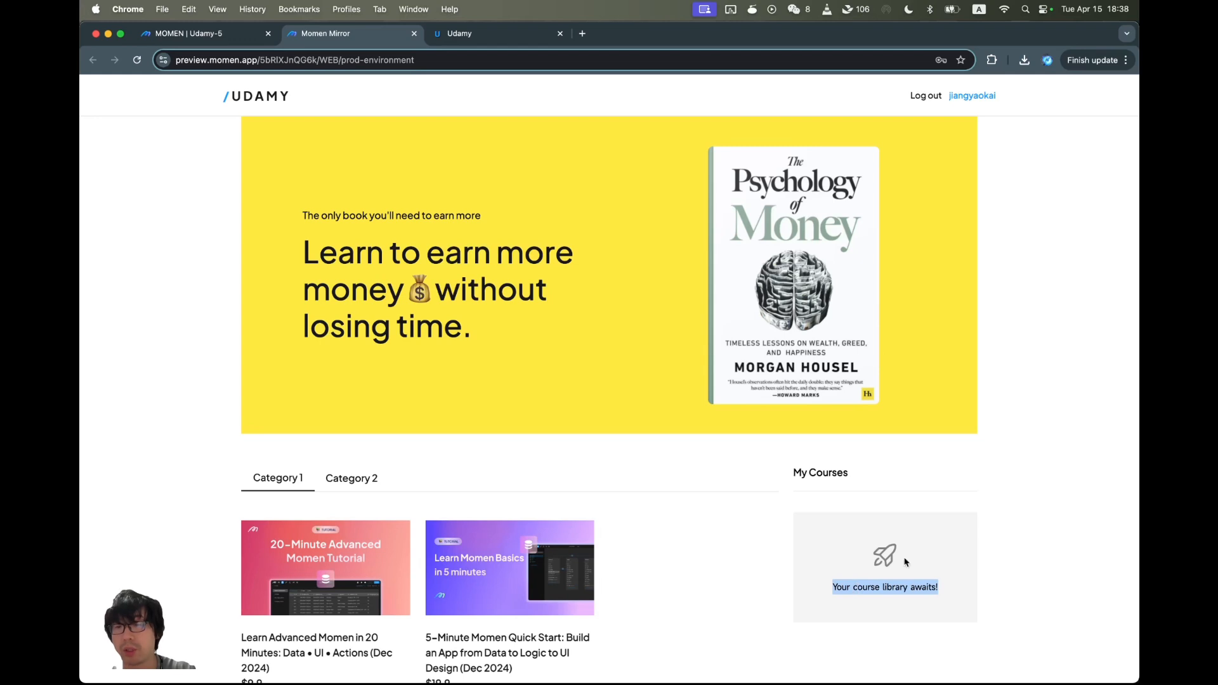
{"action": "double_click", "coordinate": [924, 587]}
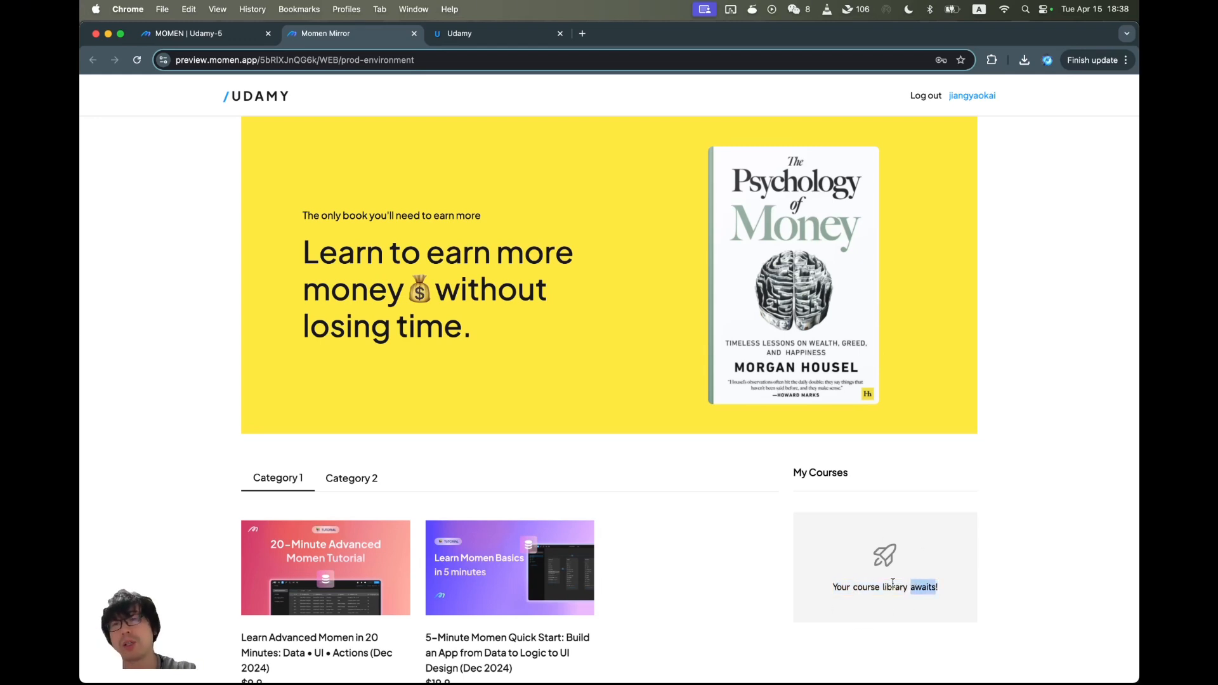
{"action": "triple_click", "coordinate": [890, 596]}
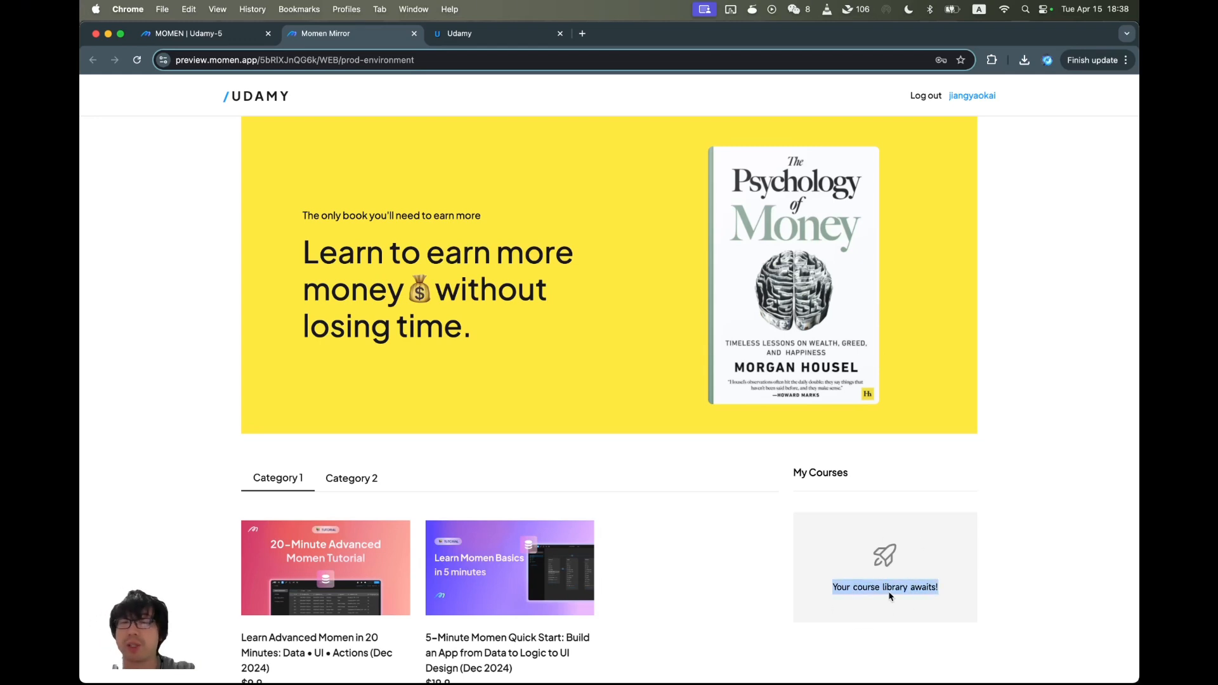
{"action": "triple_click", "coordinate": [890, 596]}
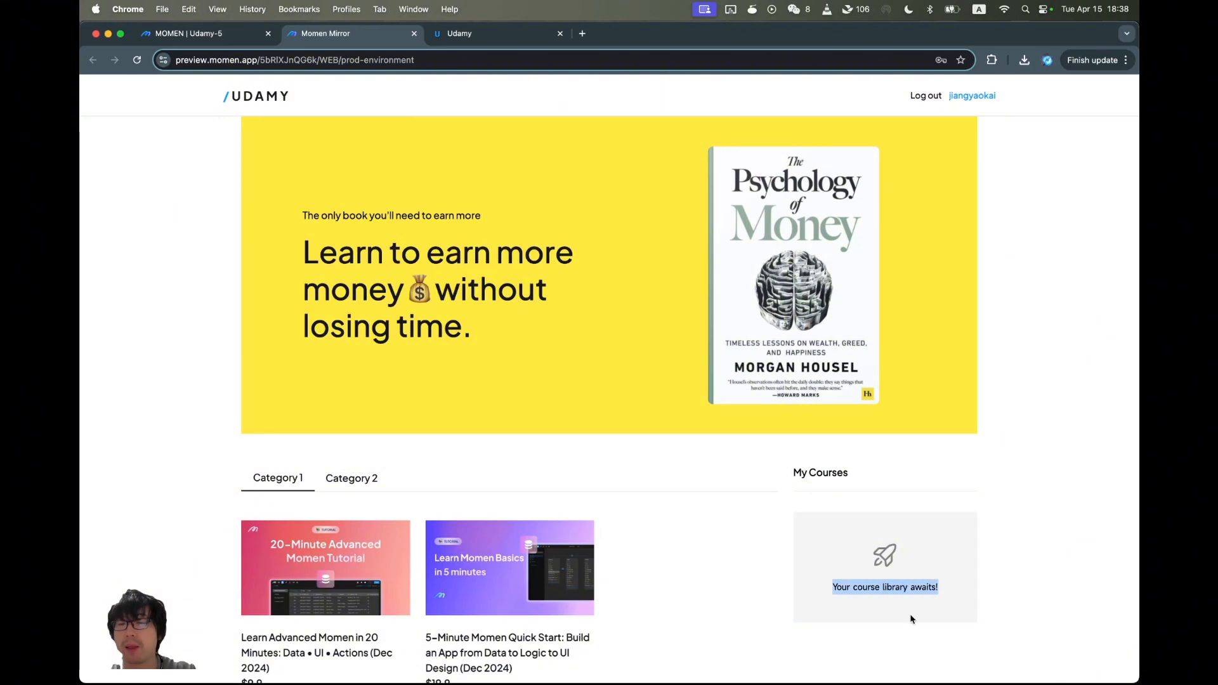
{"action": "triple_click", "coordinate": [911, 590]}
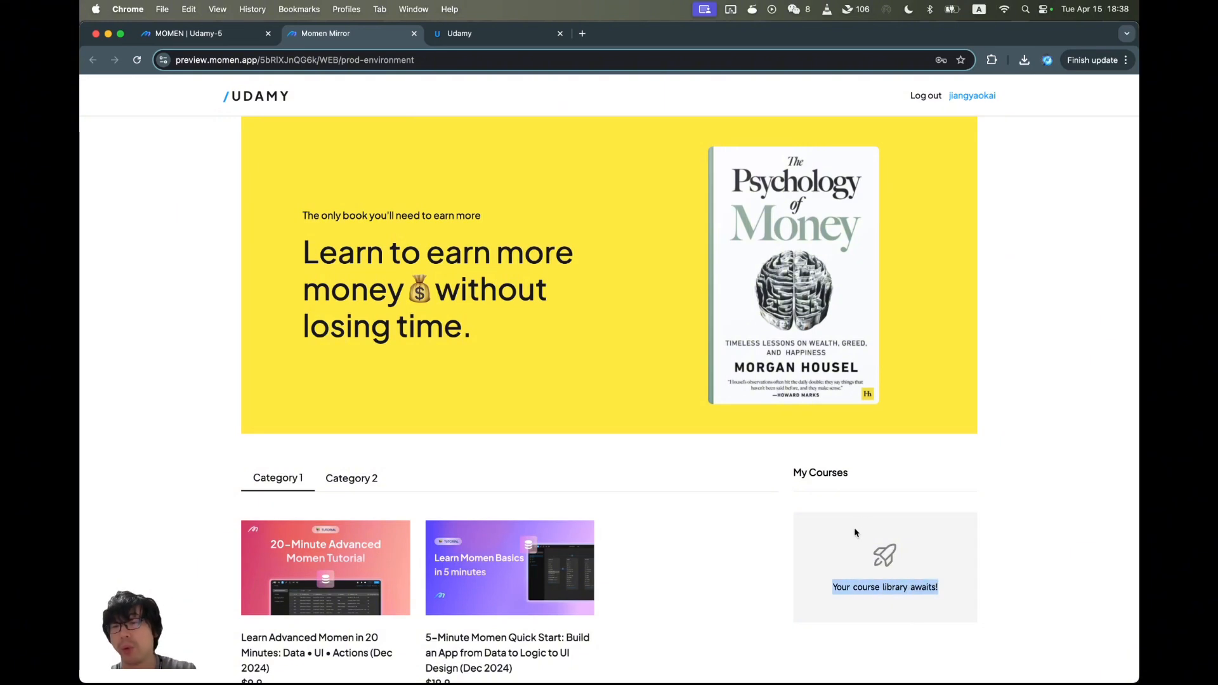
{"action": "left_click", "coordinate": [940, 593]}
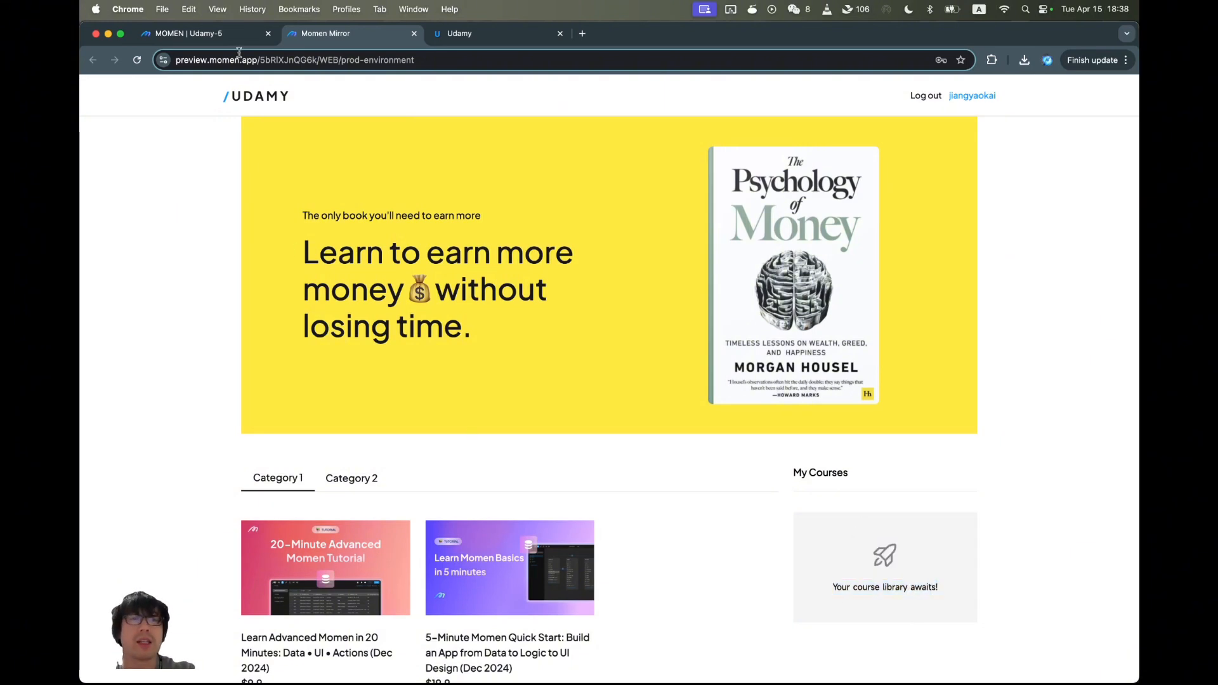
Open the account_has_course table's records in the Momen database.
{"action": "left_click", "coordinate": [216, 35]}
{"action": "left_click", "coordinate": [214, 90]}
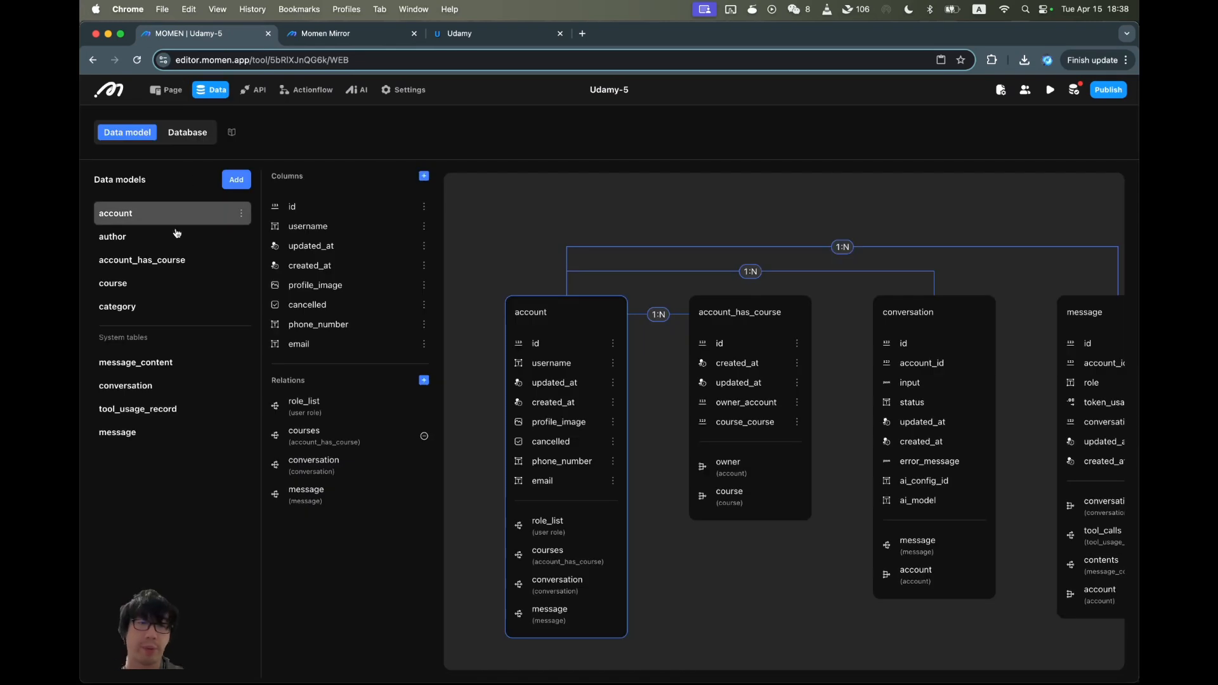
{"action": "left_click", "coordinate": [164, 261]}
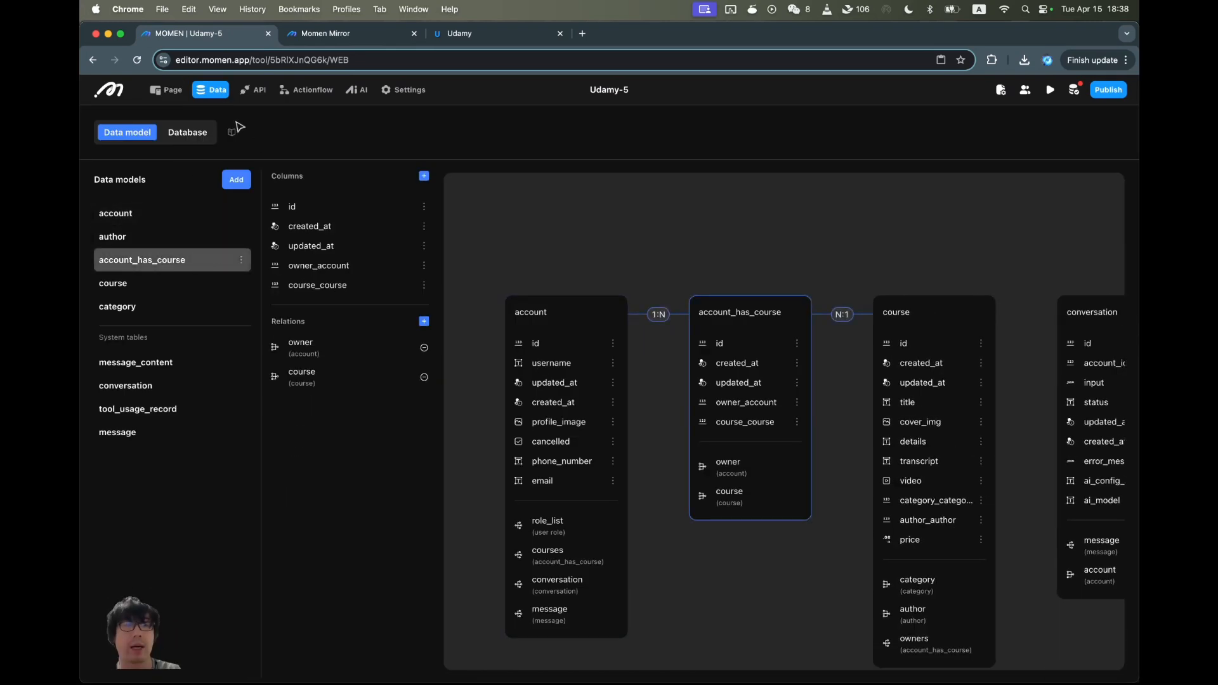
{"action": "left_click", "coordinate": [187, 134]}
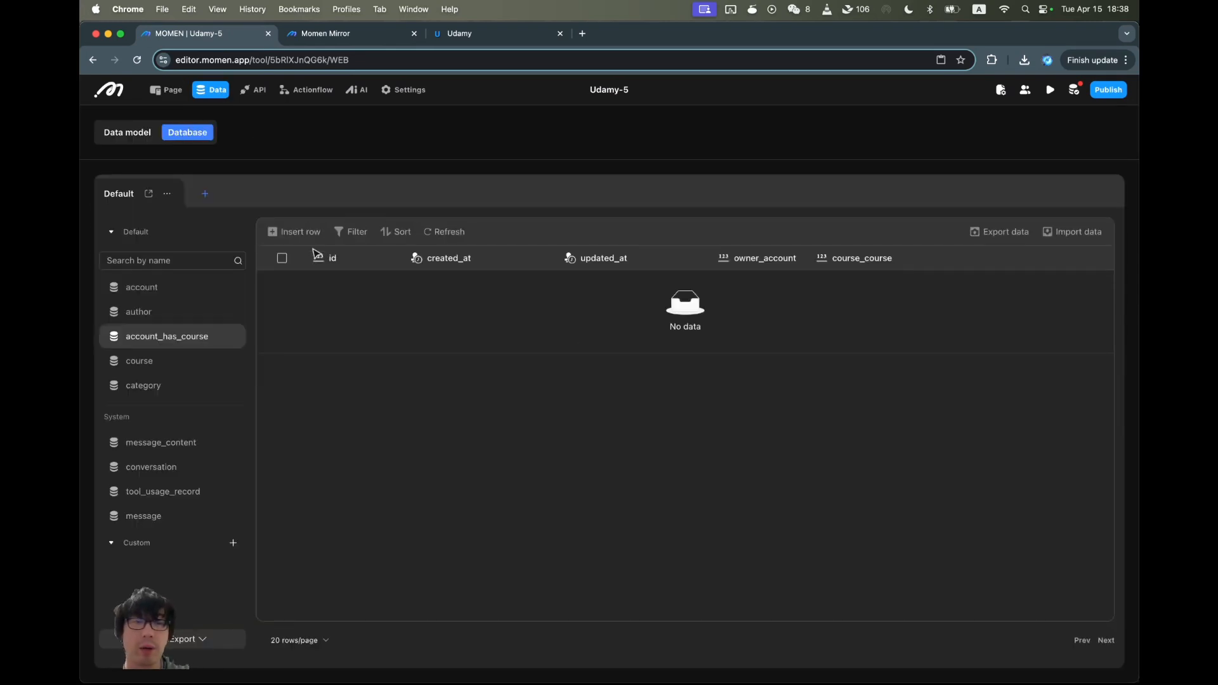
Insert an account_has_course row linking the logged-in user's account to course 1.
{"action": "left_click", "coordinate": [294, 231]}
{"action": "left_click", "coordinate": [836, 131]}
{"action": "left_click", "coordinate": [1113, 141]}
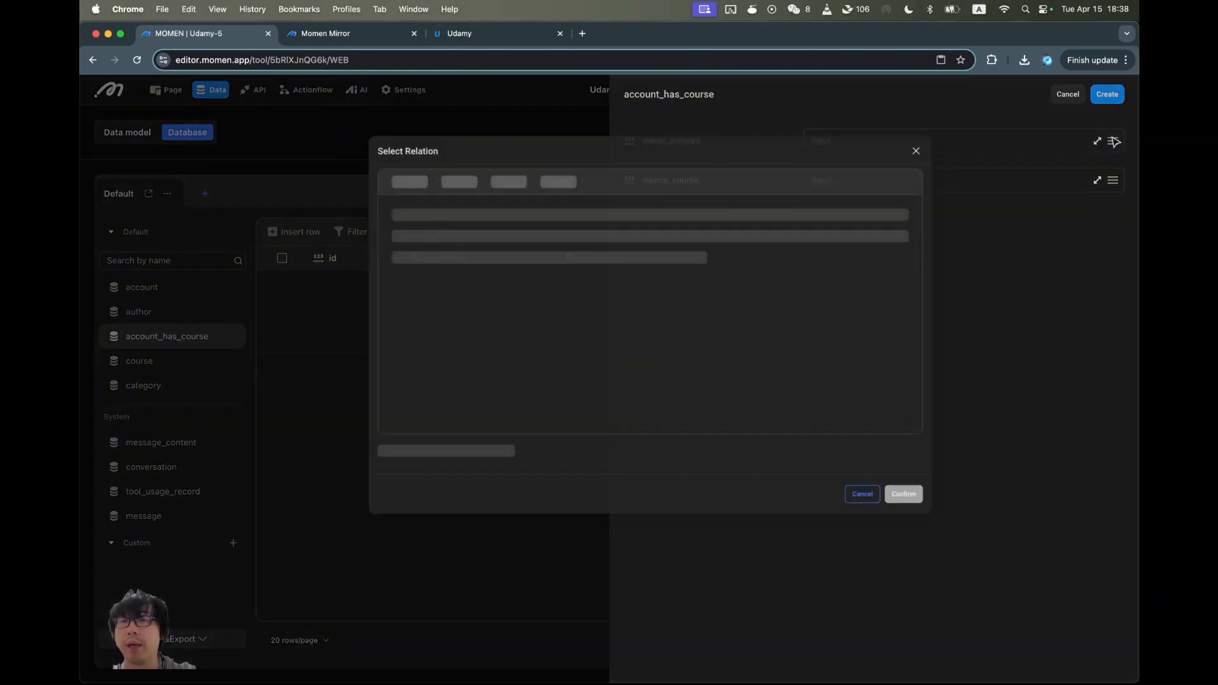
{"action": "left_click", "coordinate": [388, 242]}
{"action": "left_click", "coordinate": [885, 526]}
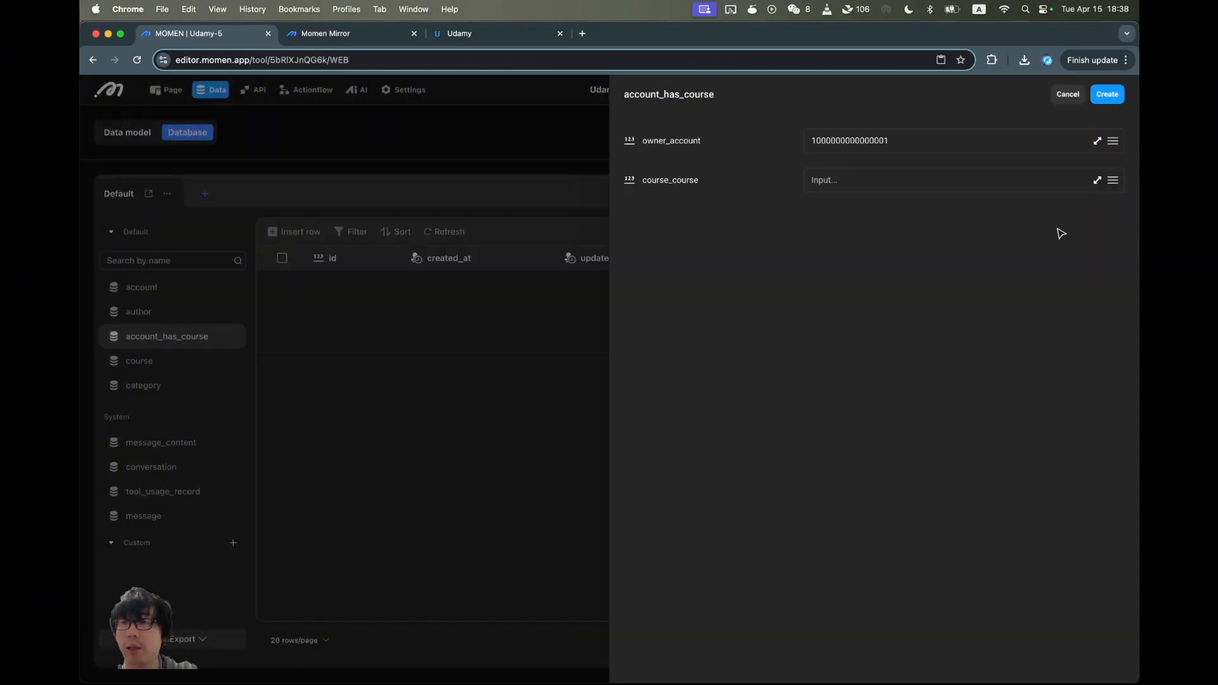
{"action": "left_click", "coordinate": [1112, 180]}
{"action": "left_click", "coordinate": [371, 312]}
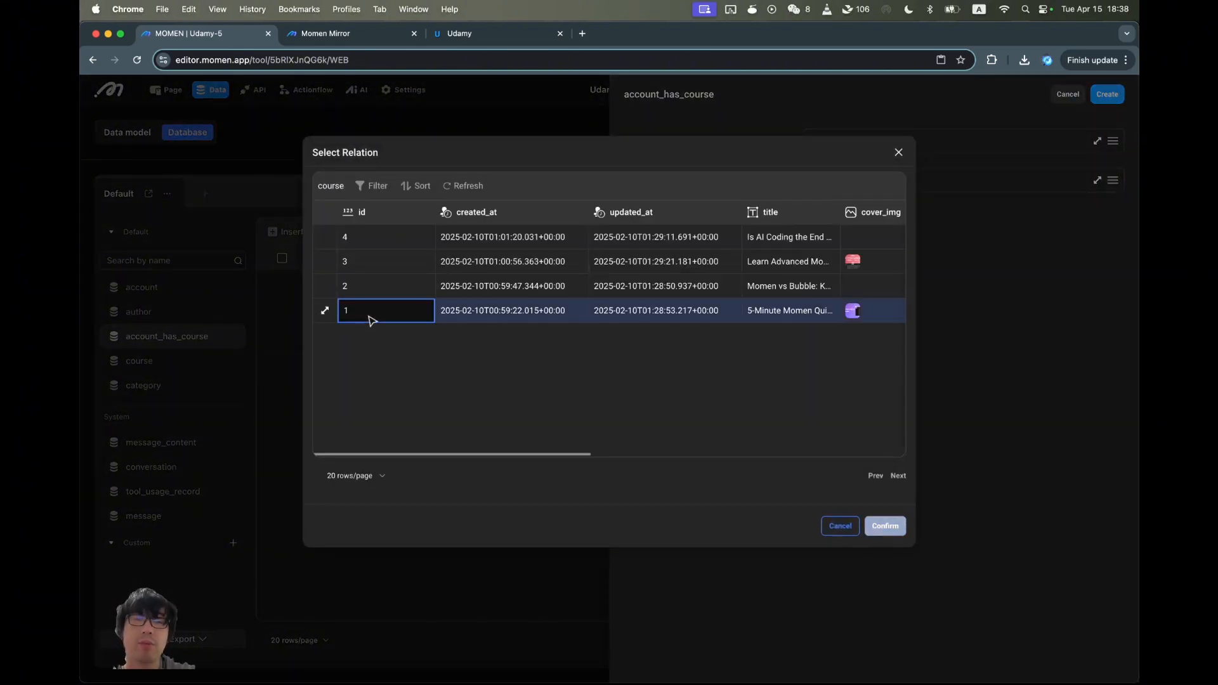
{"action": "left_click", "coordinate": [885, 526]}
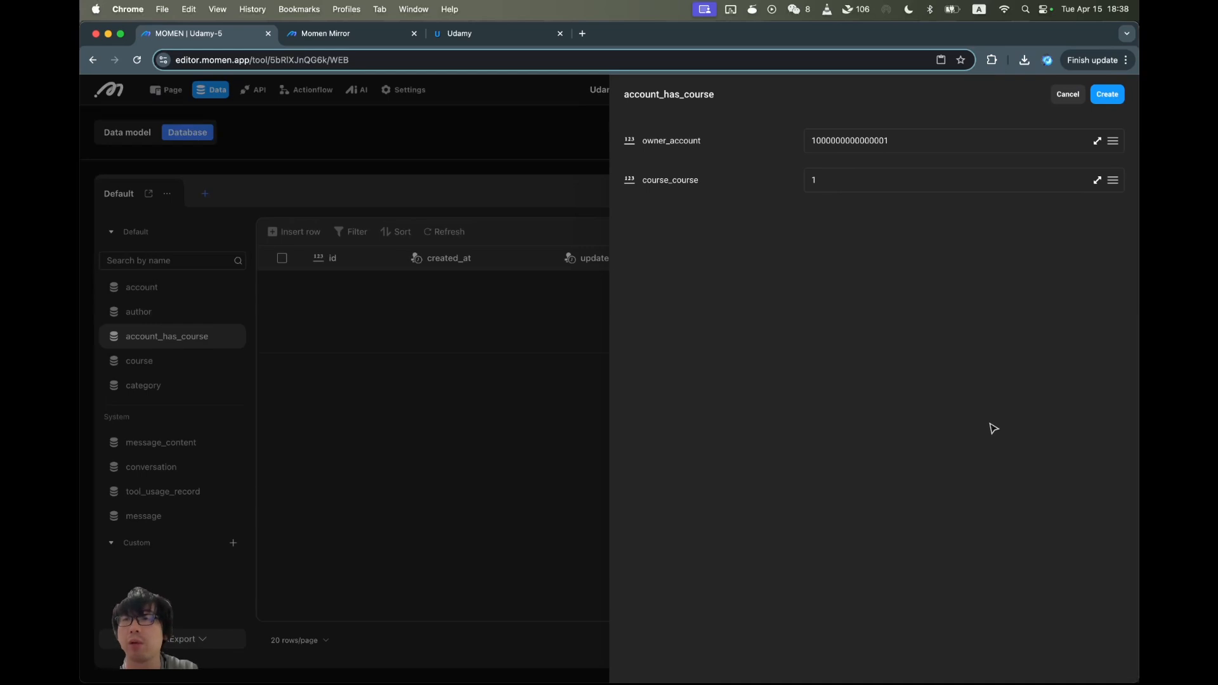
{"action": "left_click", "coordinate": [1109, 94]}
{"action": "left_click", "coordinate": [354, 38]}
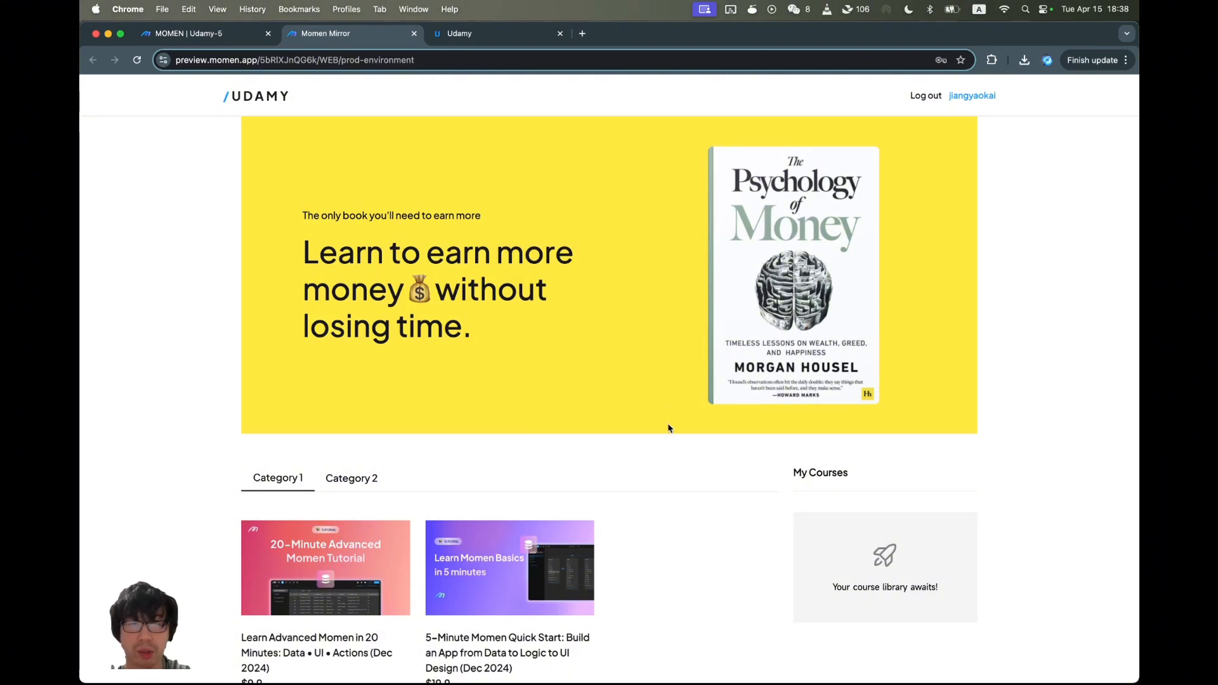
Reload the preview and confirm My Courses lists the 5-Minute Momen Quick Start course.
{"action": "key", "text": "super+r"}
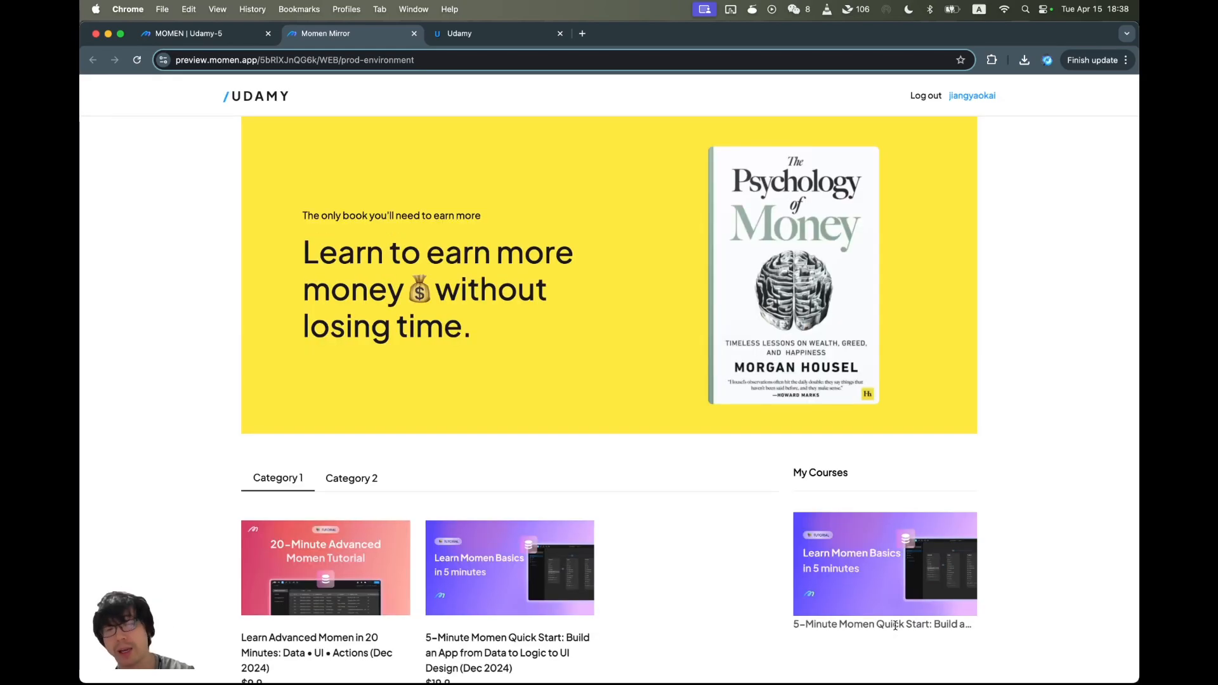
{"action": "scroll", "coordinate": [895, 625], "scroll_direction": "down", "scroll_amount": 2}
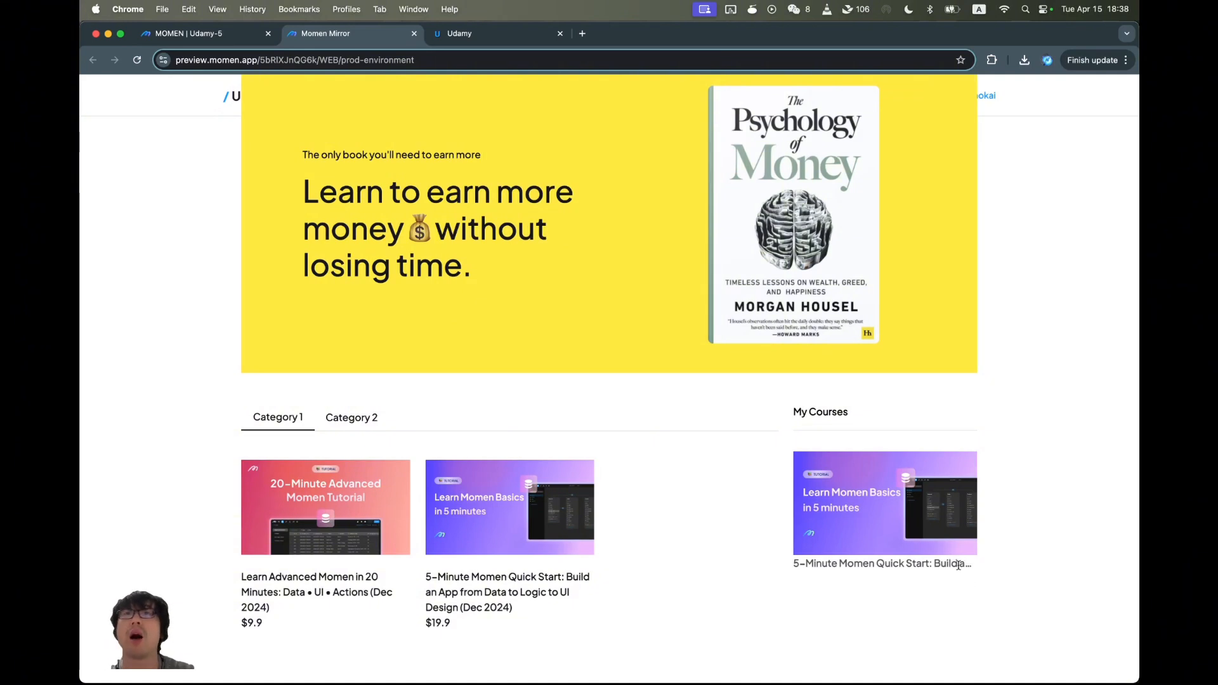
{"action": "triple_click", "coordinate": [857, 563]}
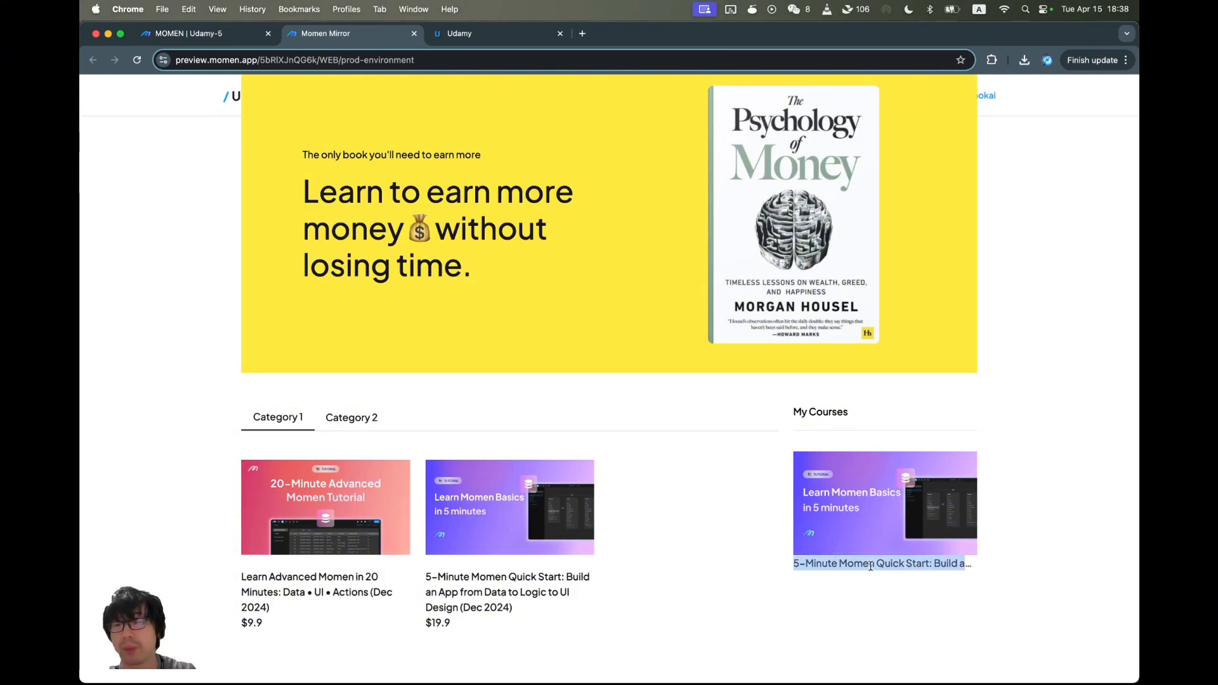
{"action": "triple_click", "coordinate": [918, 565]}
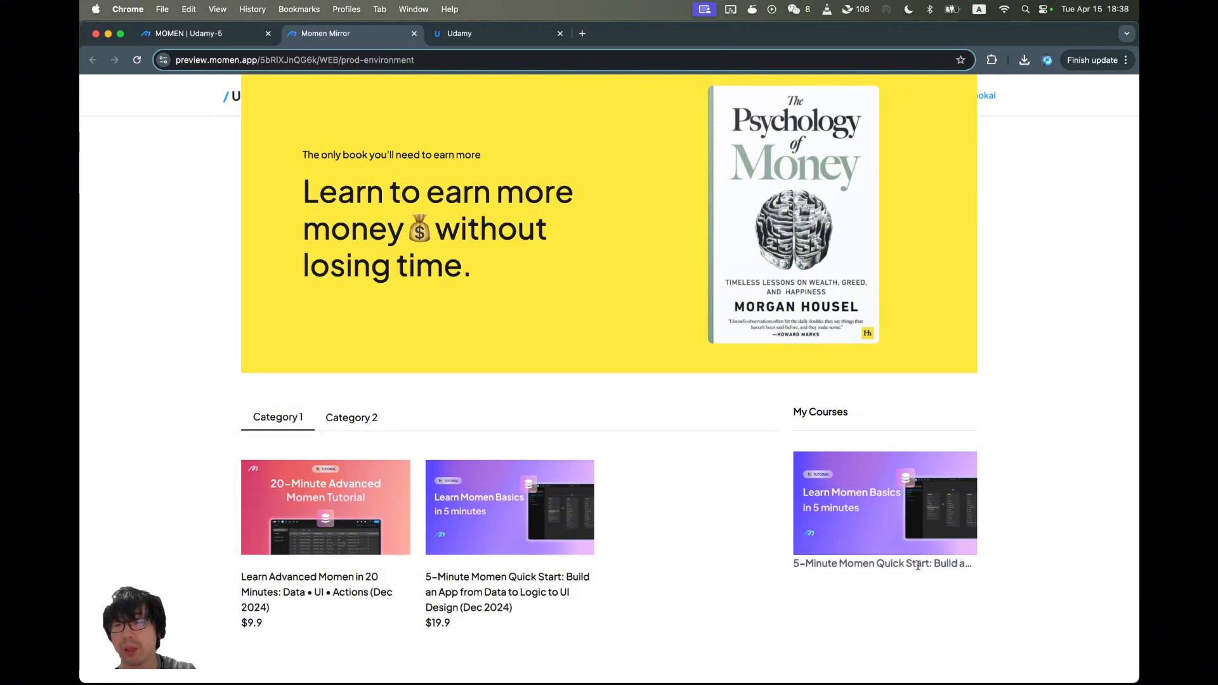
{"action": "left_click", "coordinate": [190, 33]}
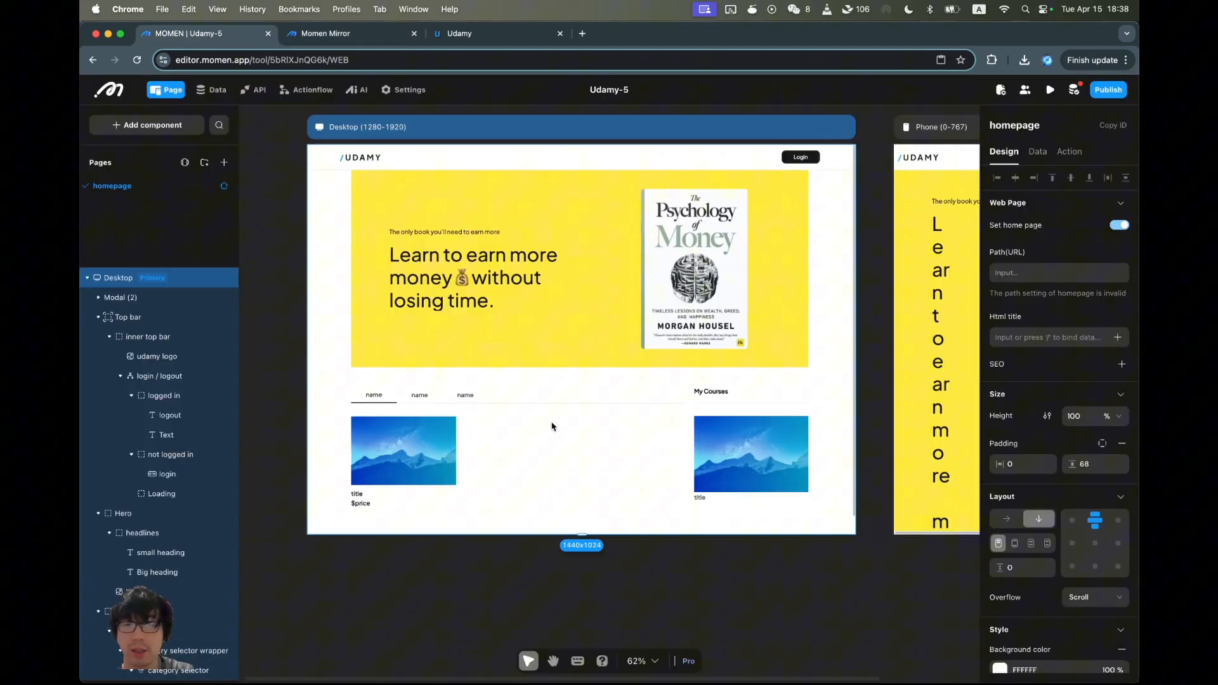
Turn on MultiLine for the course name text and check the wrapped title in the preview.
{"action": "left_click", "coordinate": [701, 498]}
{"action": "scroll", "coordinate": [1079, 539], "scroll_direction": "down", "scroll_amount": 3}
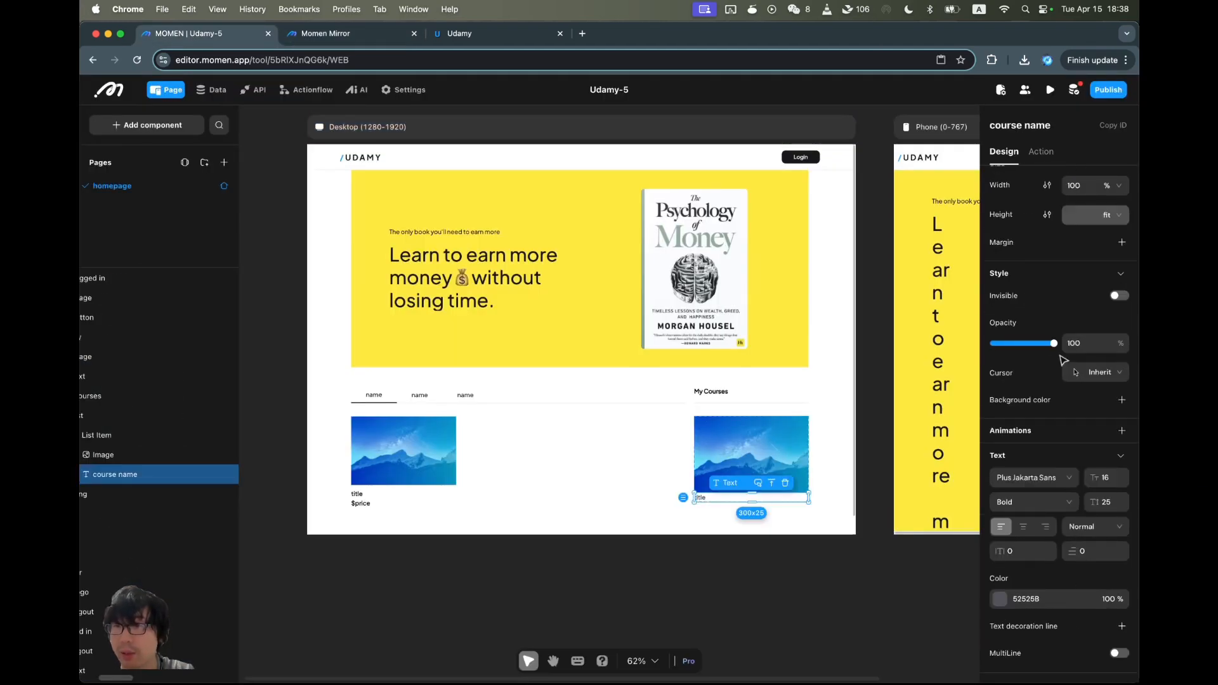
{"action": "left_click", "coordinate": [1118, 654]}
{"action": "scroll", "coordinate": [1078, 460], "scroll_direction": "up", "scroll_amount": 5}
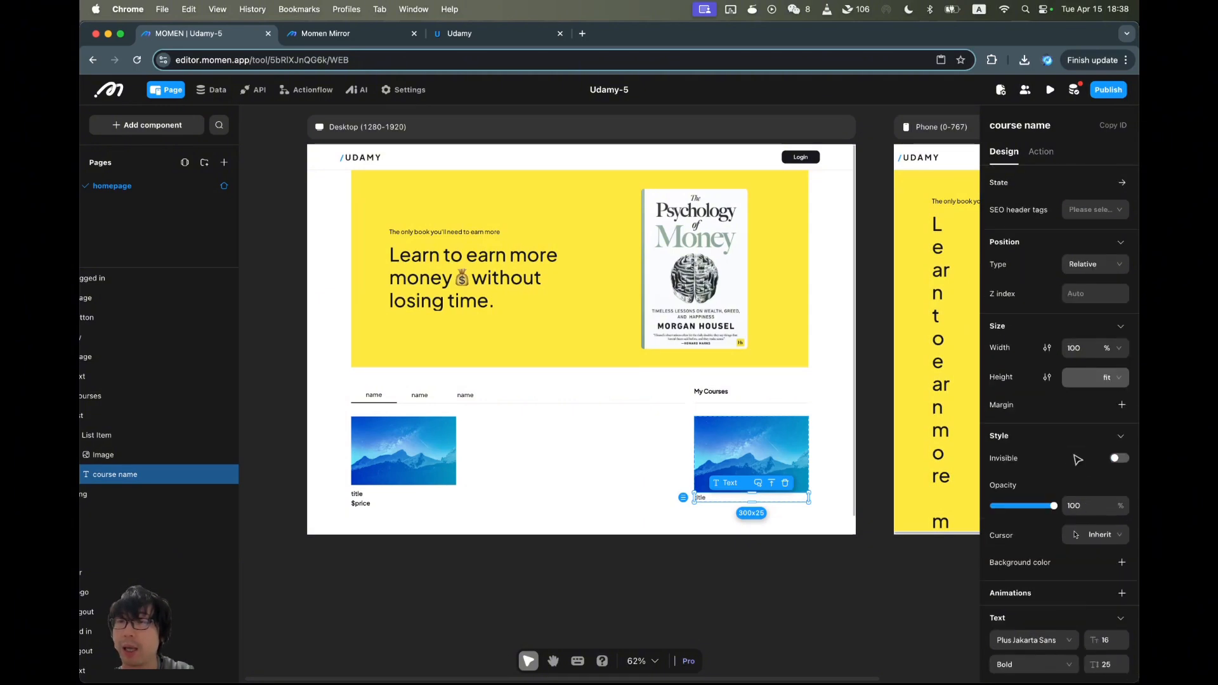
{"action": "left_click", "coordinate": [346, 33]}
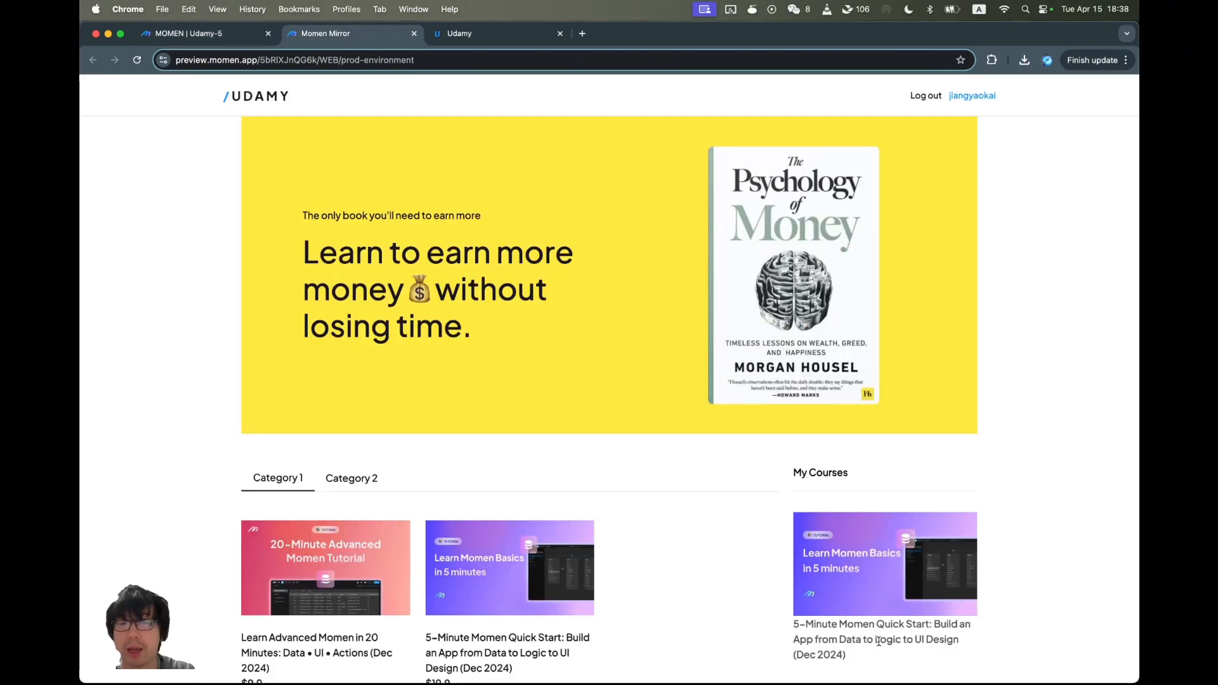
{"action": "scroll", "coordinate": [861, 642], "scroll_direction": "down", "scroll_amount": 1}
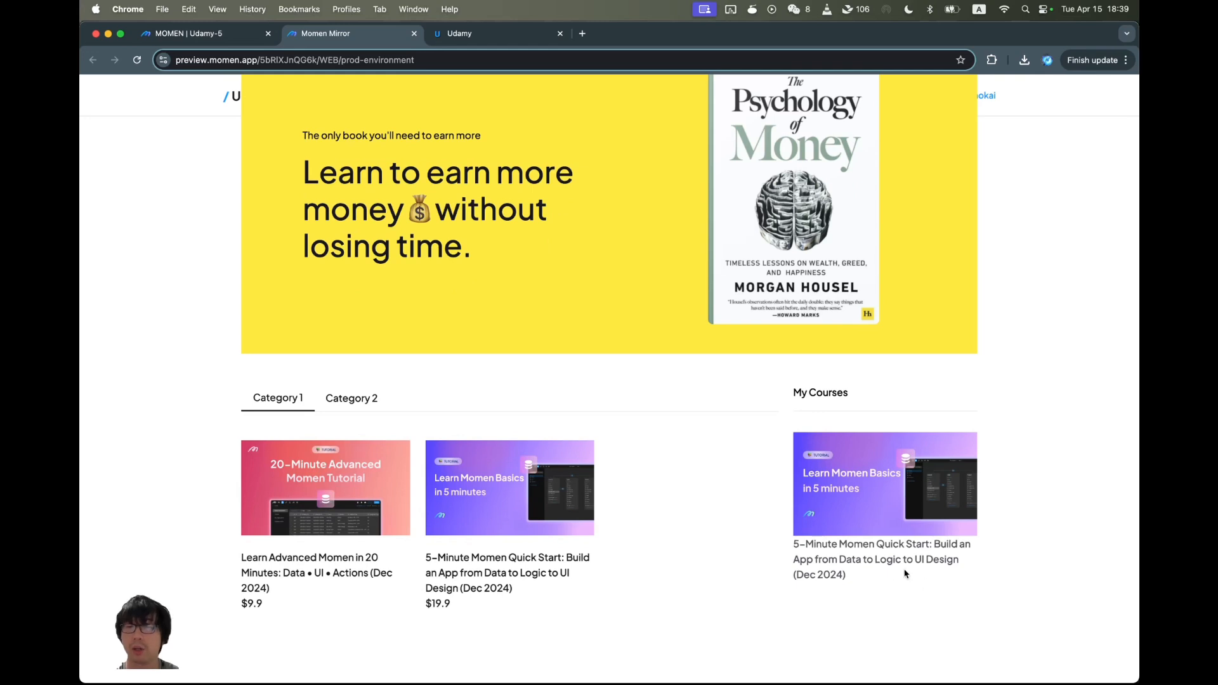
{"action": "left_click", "coordinate": [222, 39]}
{"action": "left_click", "coordinate": [212, 90]}
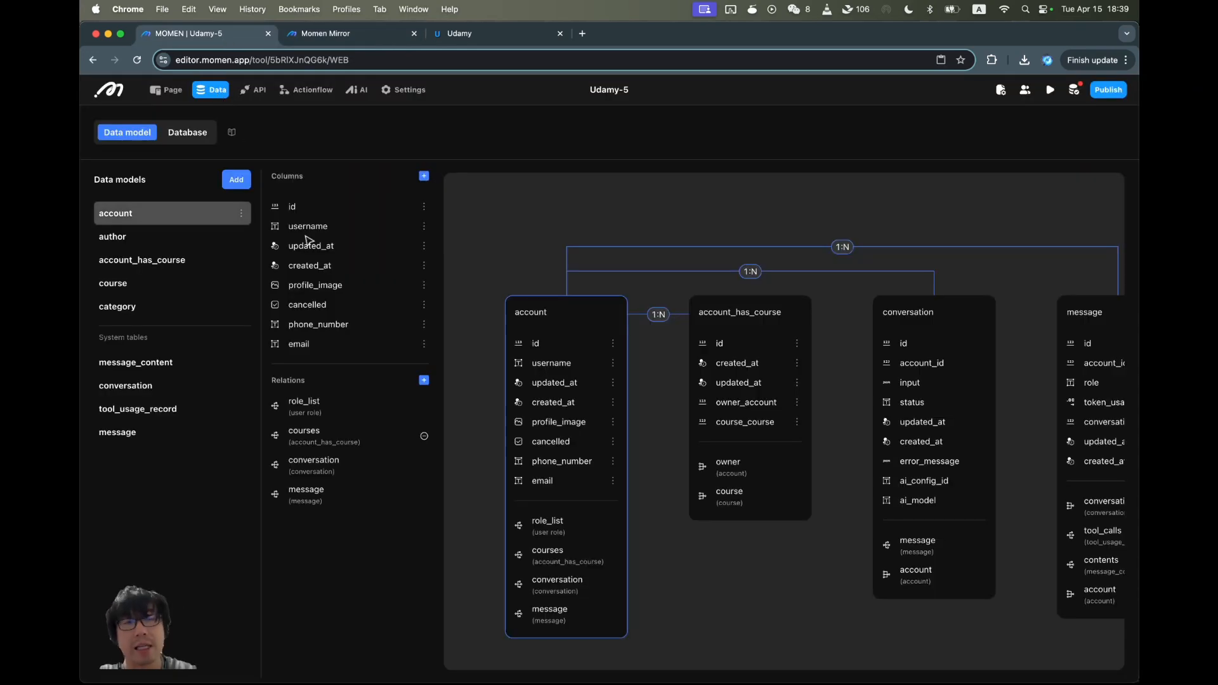
Browse the account, course and author records, then open the account_has_course table.
{"action": "left_click", "coordinate": [189, 135]}
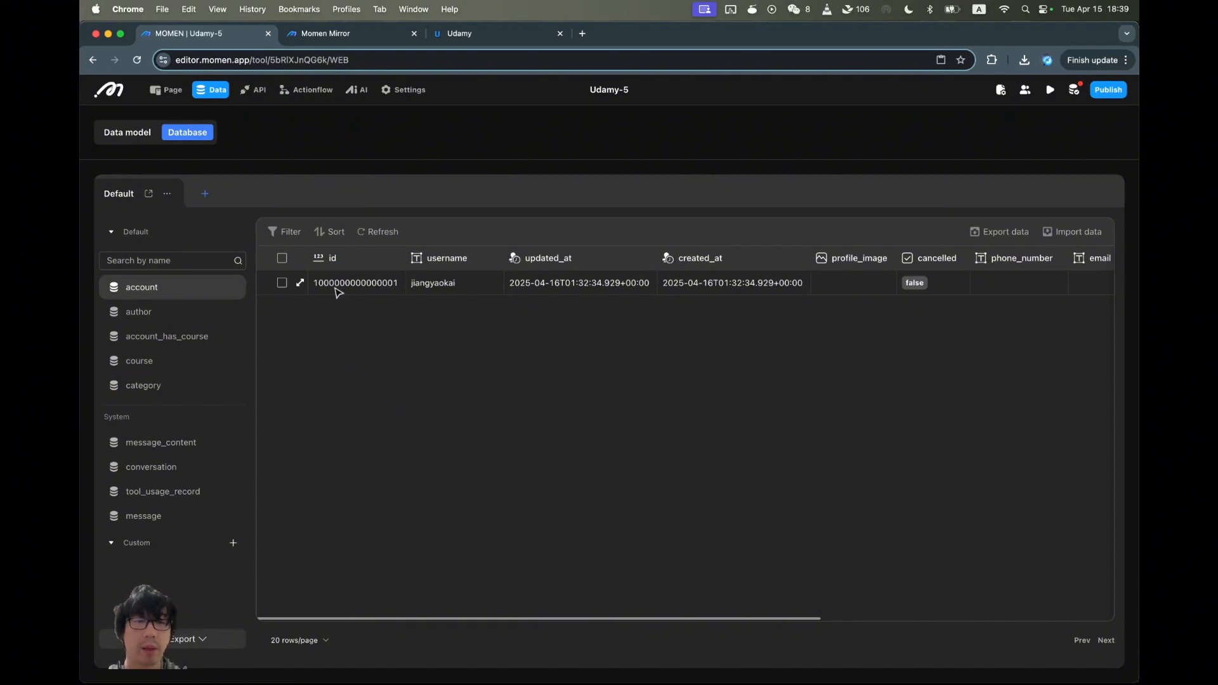
{"action": "left_click", "coordinate": [338, 289]}
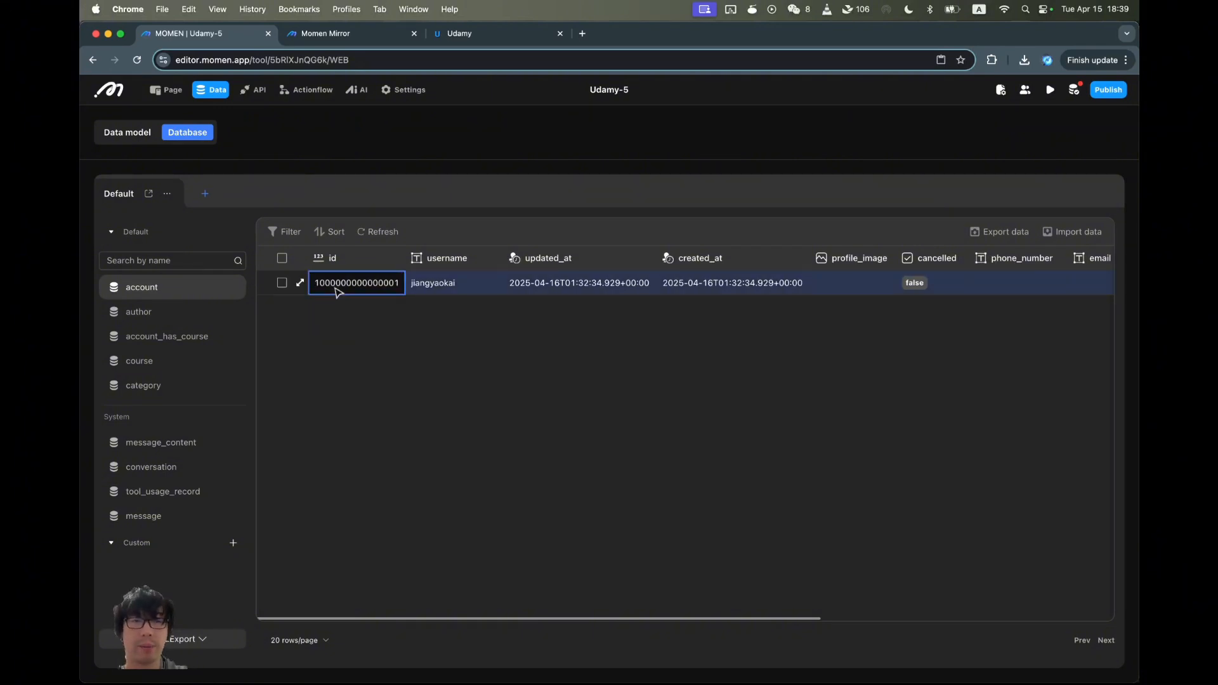
{"action": "left_click", "coordinate": [163, 357]}
{"action": "left_click", "coordinate": [146, 312]}
{"action": "left_click", "coordinate": [190, 336]}
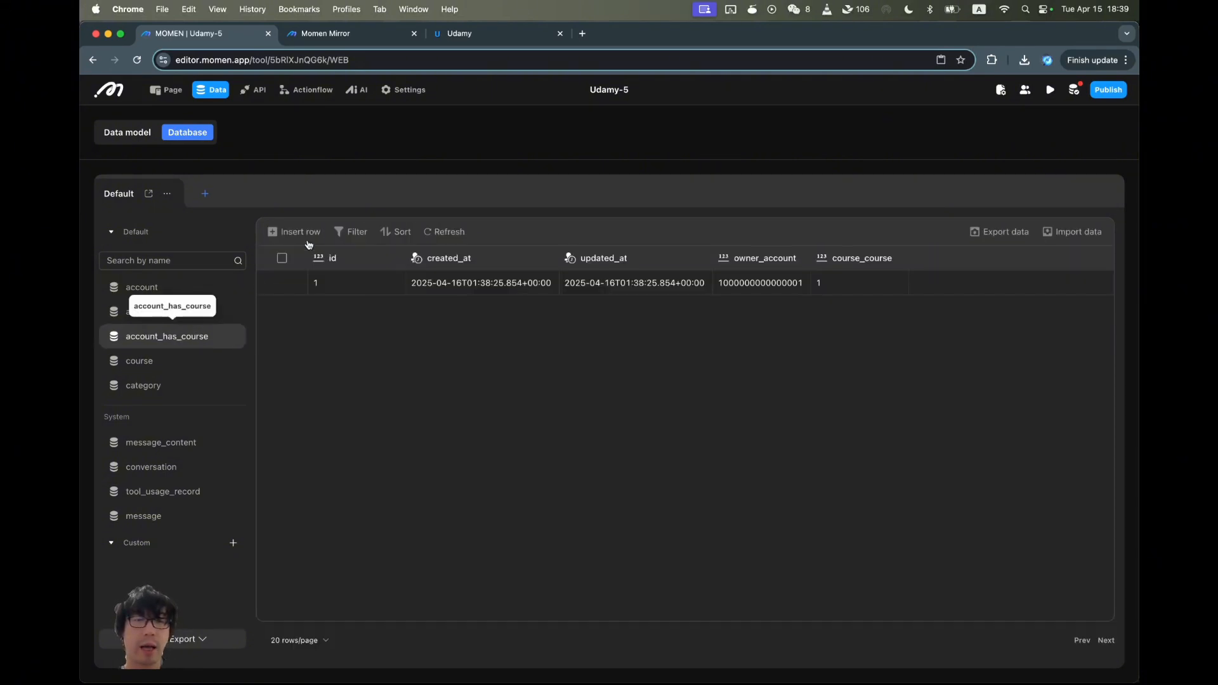
Create an account_has_course row linking the logged-in account to course 3.
{"action": "left_click", "coordinate": [310, 234]}
{"action": "left_click", "coordinate": [1100, 141]}
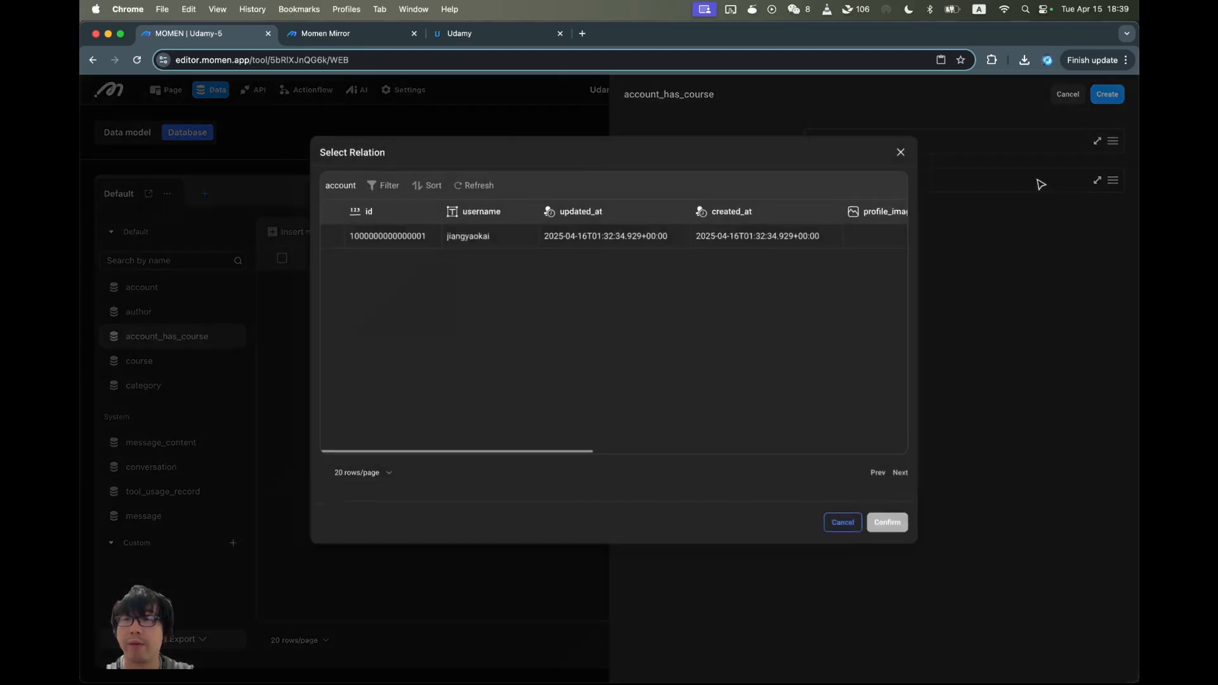
{"action": "left_click", "coordinate": [395, 244]}
{"action": "left_click", "coordinate": [886, 522]}
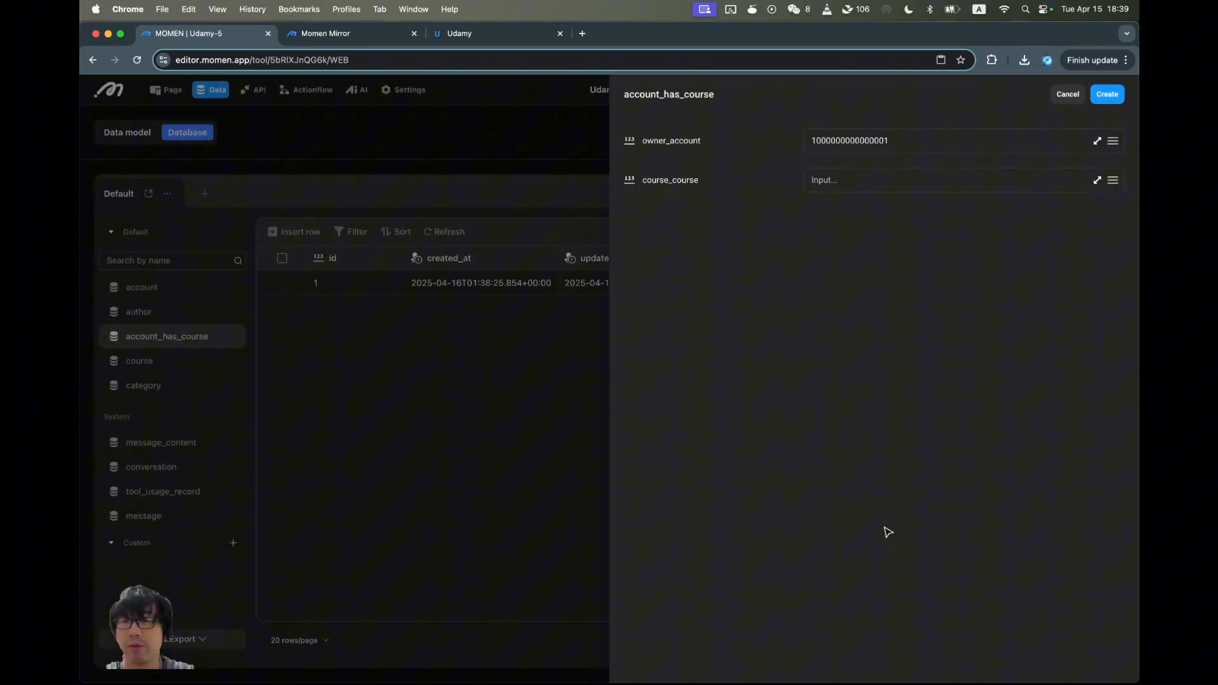
{"action": "left_click", "coordinate": [1113, 181]}
{"action": "left_click", "coordinate": [378, 281]}
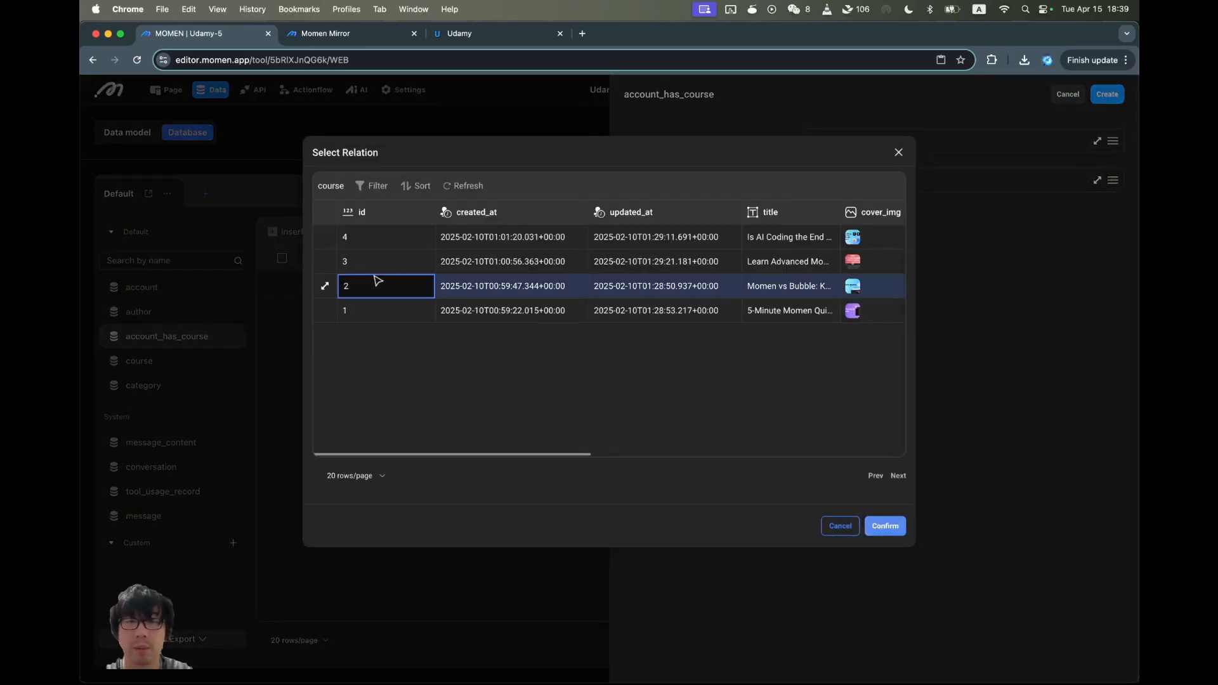
{"action": "left_click", "coordinate": [346, 247]}
{"action": "left_click", "coordinate": [366, 263]}
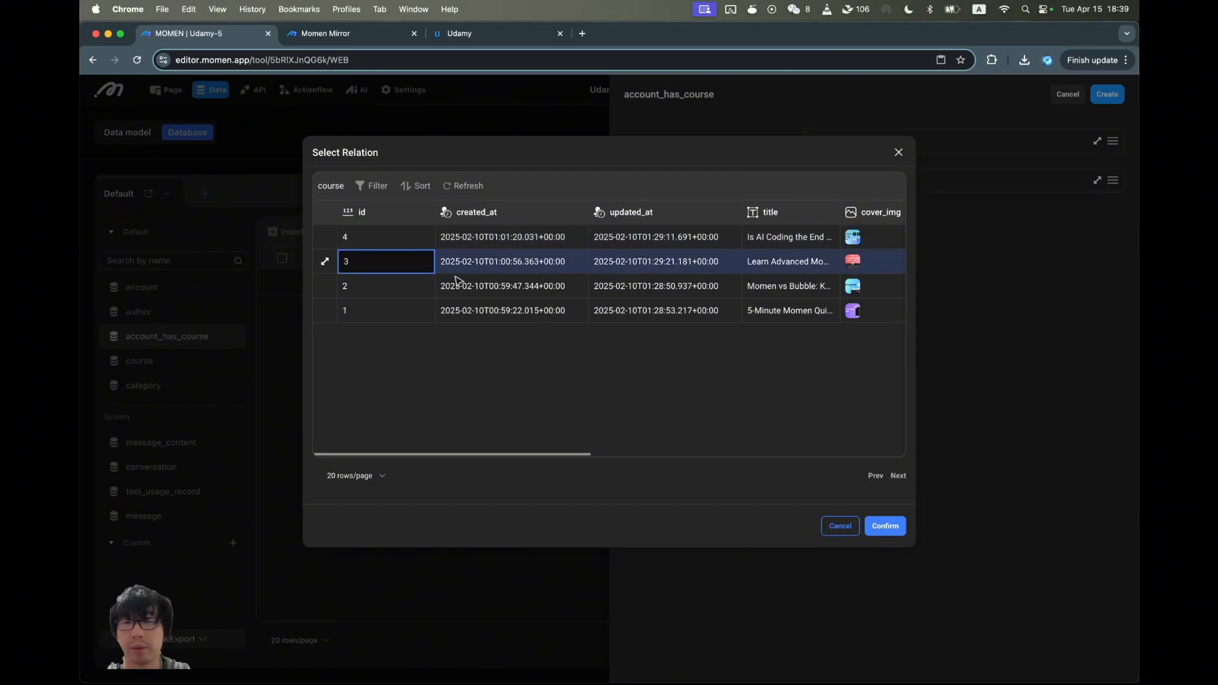
{"action": "left_click", "coordinate": [886, 525]}
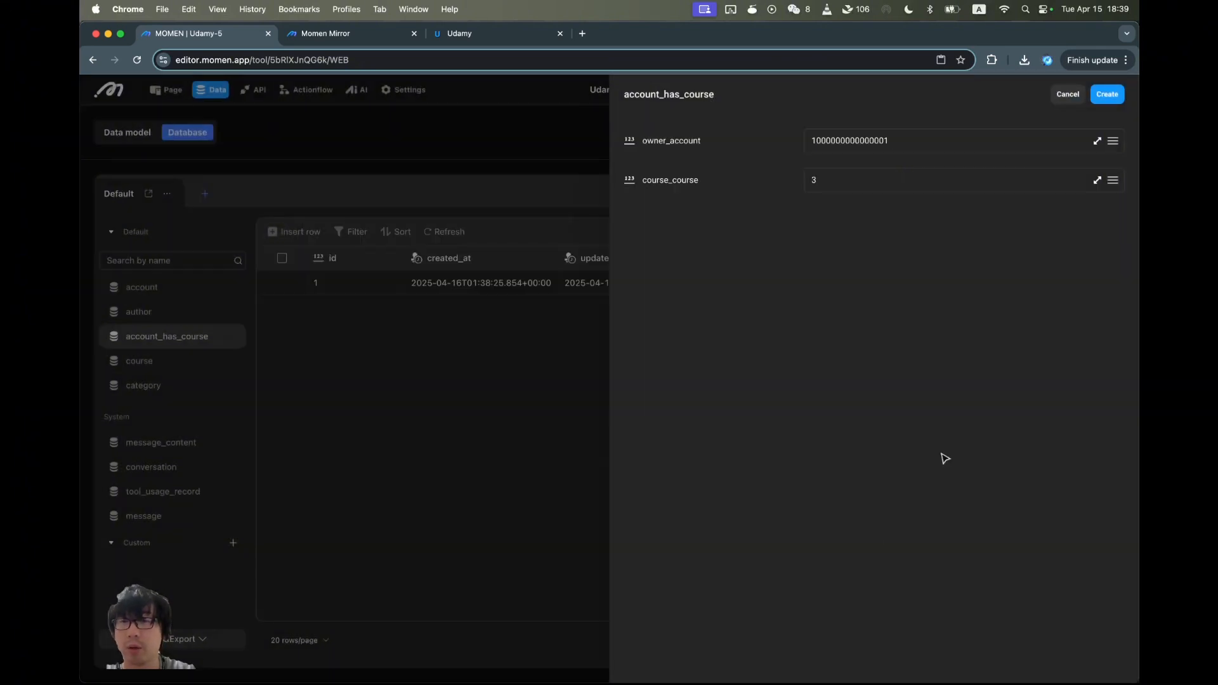
{"action": "left_click", "coordinate": [1101, 95]}
Reload the preview and check that My Courses lists both enrolled courses.
{"action": "left_click", "coordinate": [324, 33]}
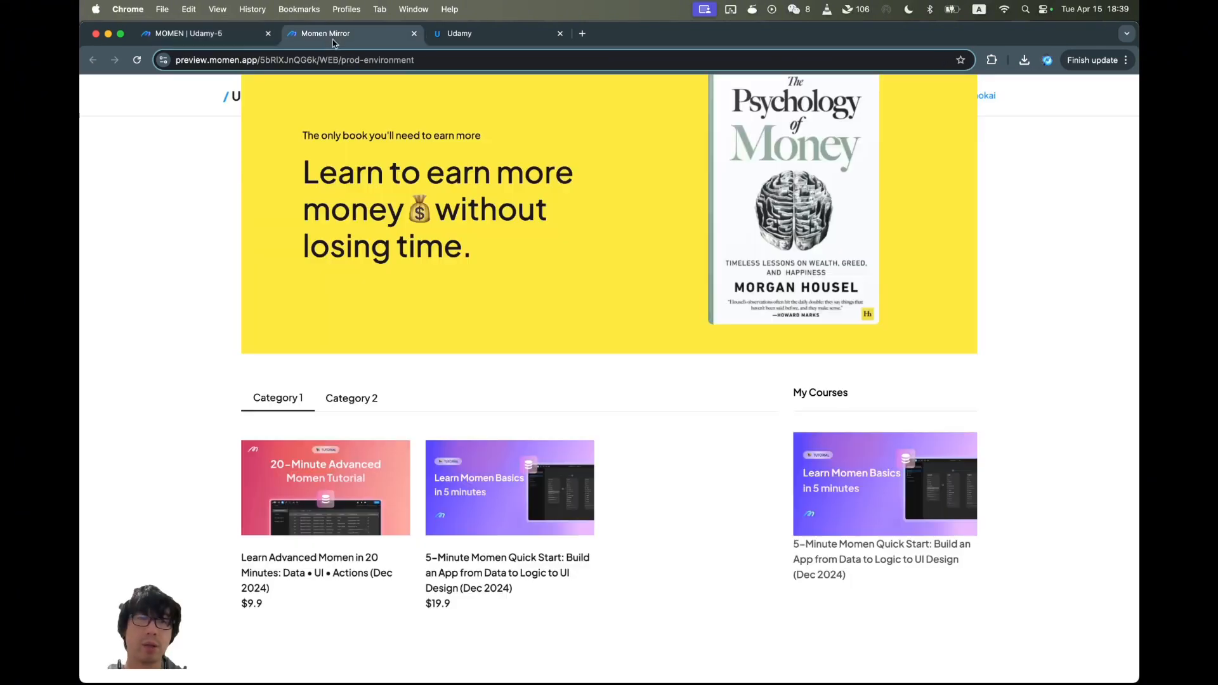
{"action": "key", "text": "super+r"}
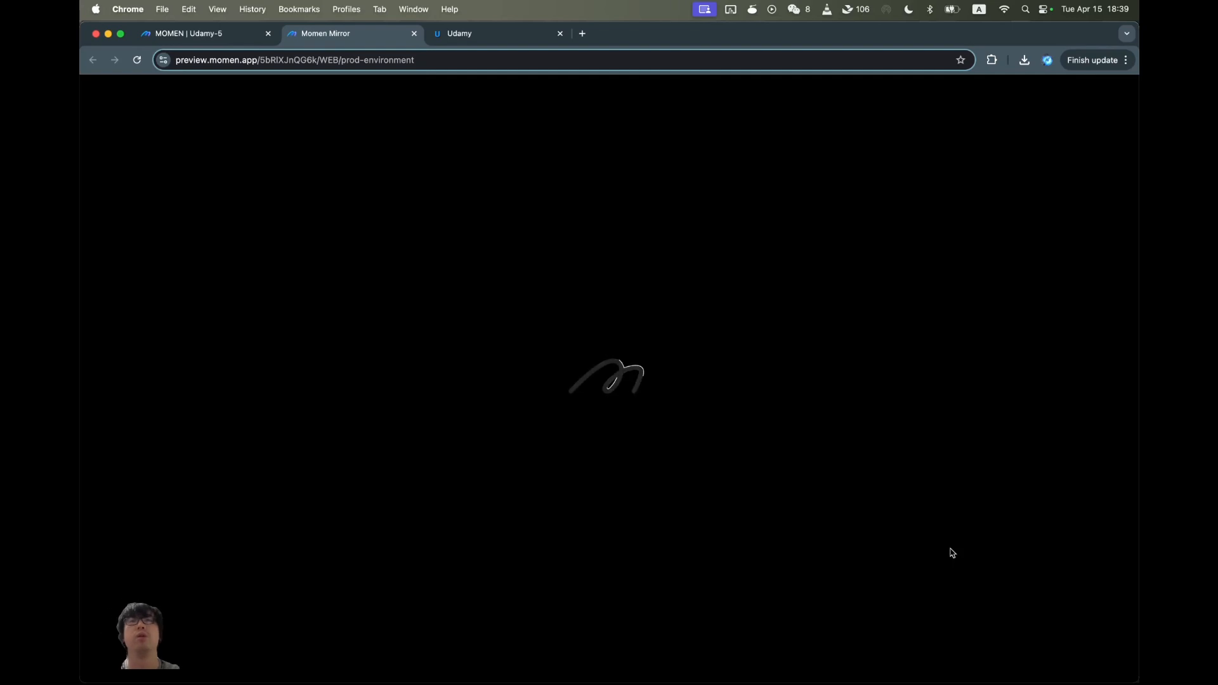
{"action": "scroll", "coordinate": [977, 571], "scroll_direction": "down", "scroll_amount": 3}
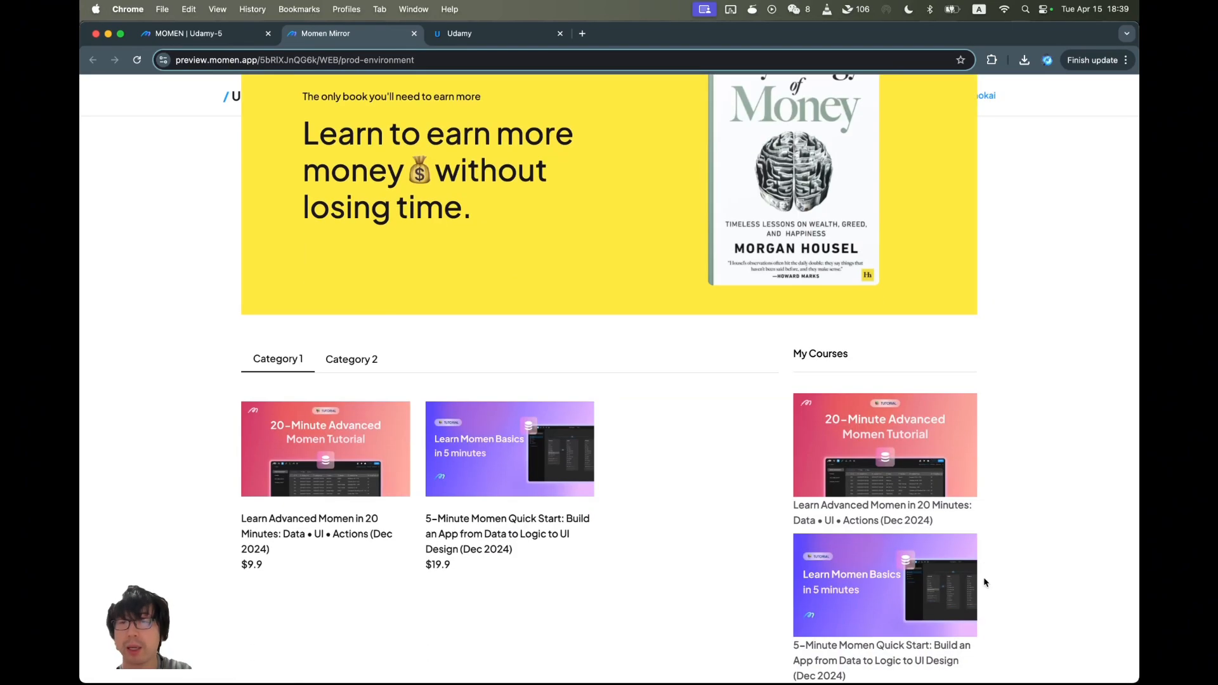
{"action": "scroll", "coordinate": [879, 466], "scroll_direction": "up", "scroll_amount": 3}
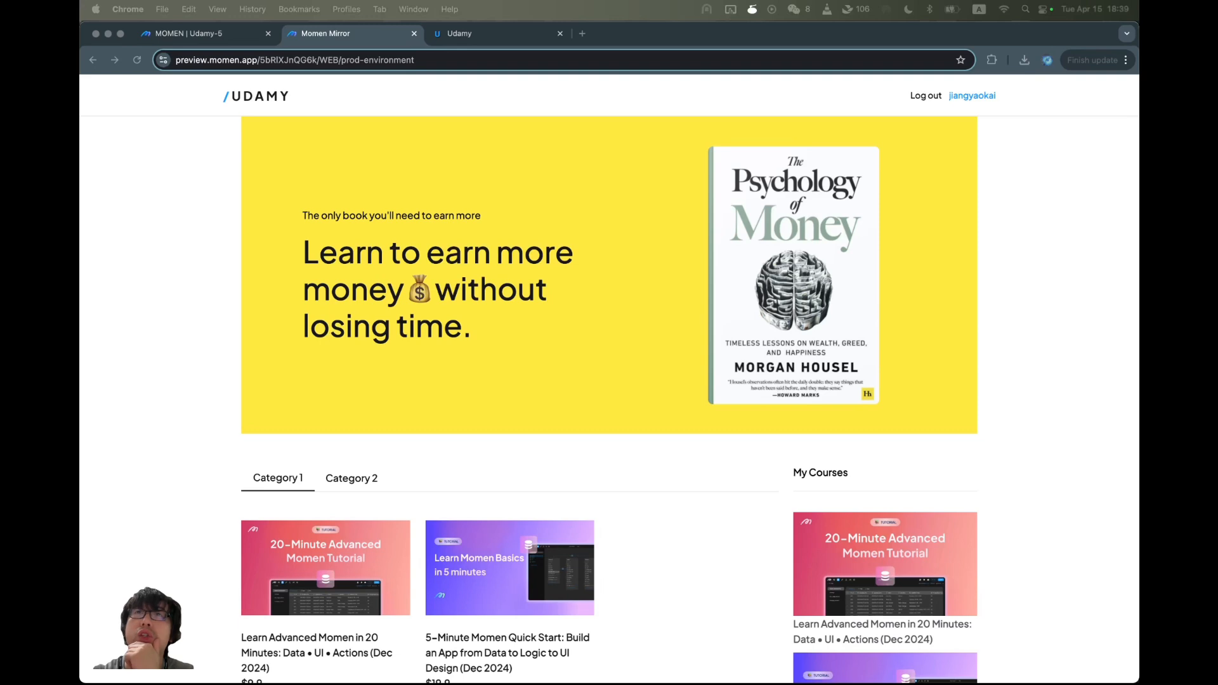
{"action": "scroll", "coordinate": [785, 465], "scroll_direction": "down", "scroll_amount": 3}
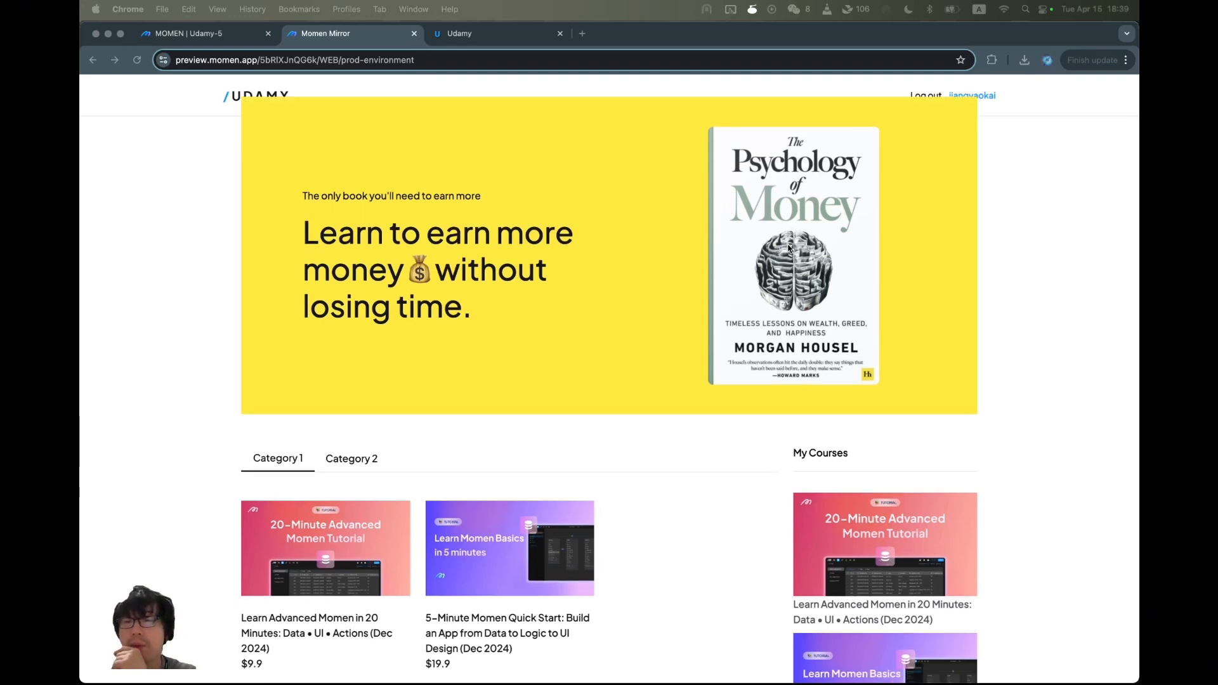
{"action": "scroll", "coordinate": [785, 467], "scroll_direction": "up", "scroll_amount": 3}
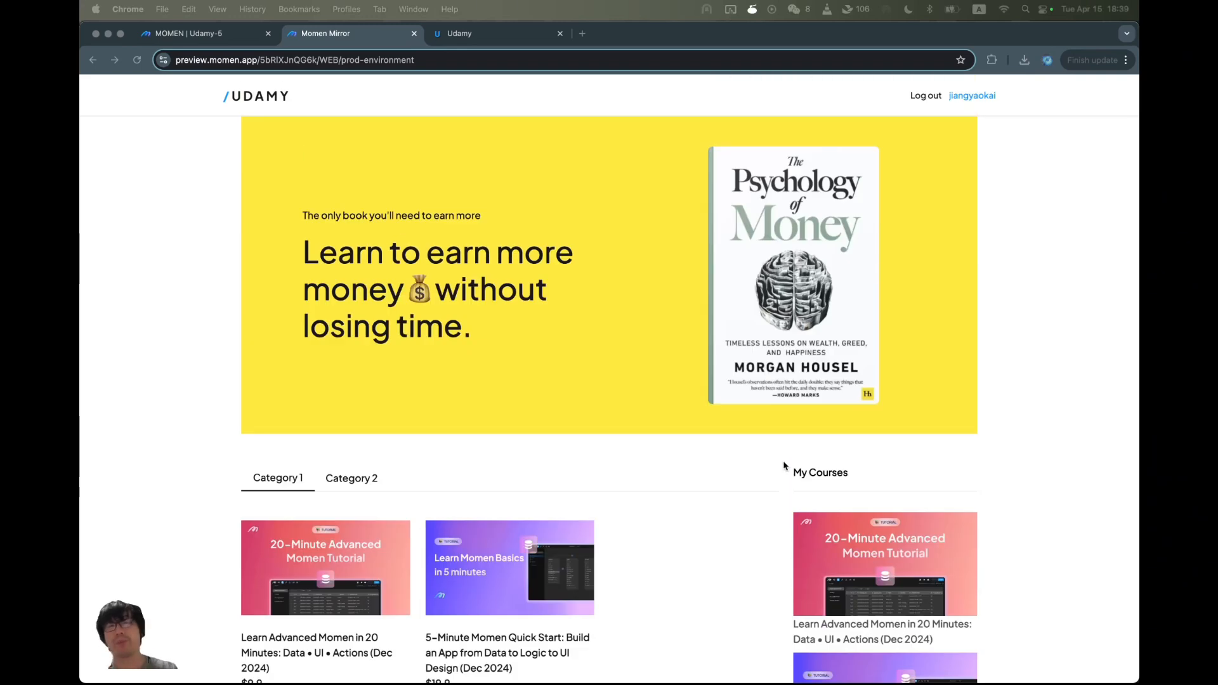
{"action": "left_click", "coordinate": [628, 472]}
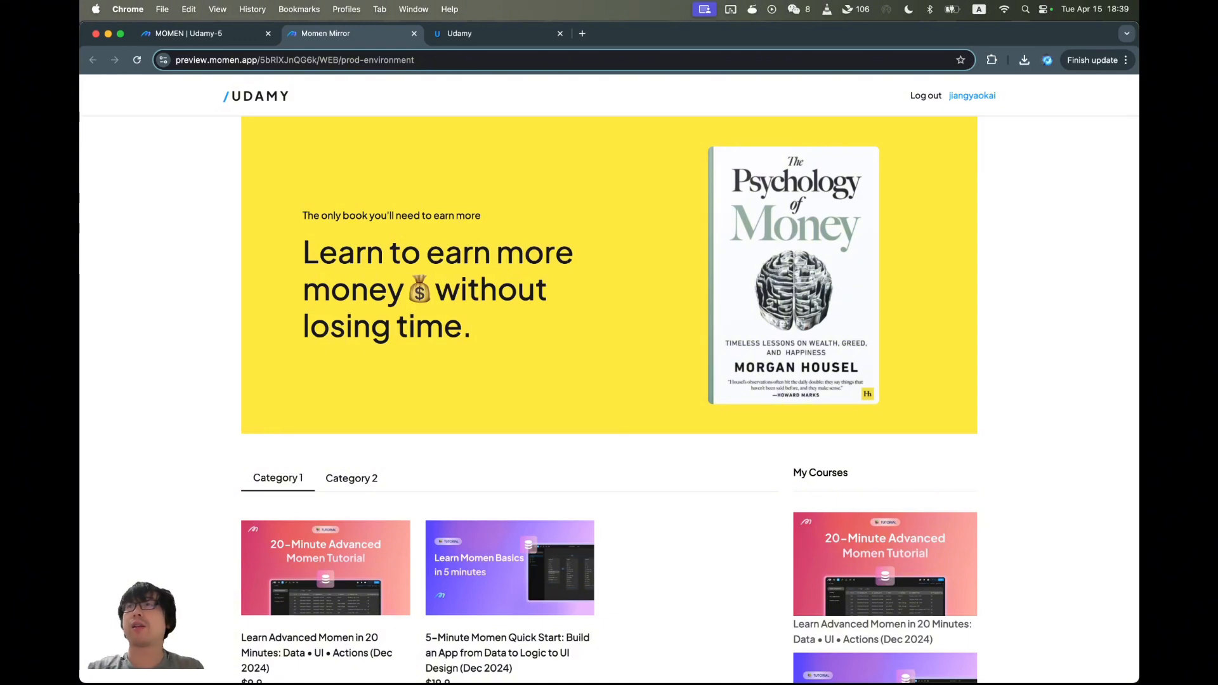
{"action": "scroll", "coordinate": [707, 264], "scroll_direction": "down", "scroll_amount": 2}
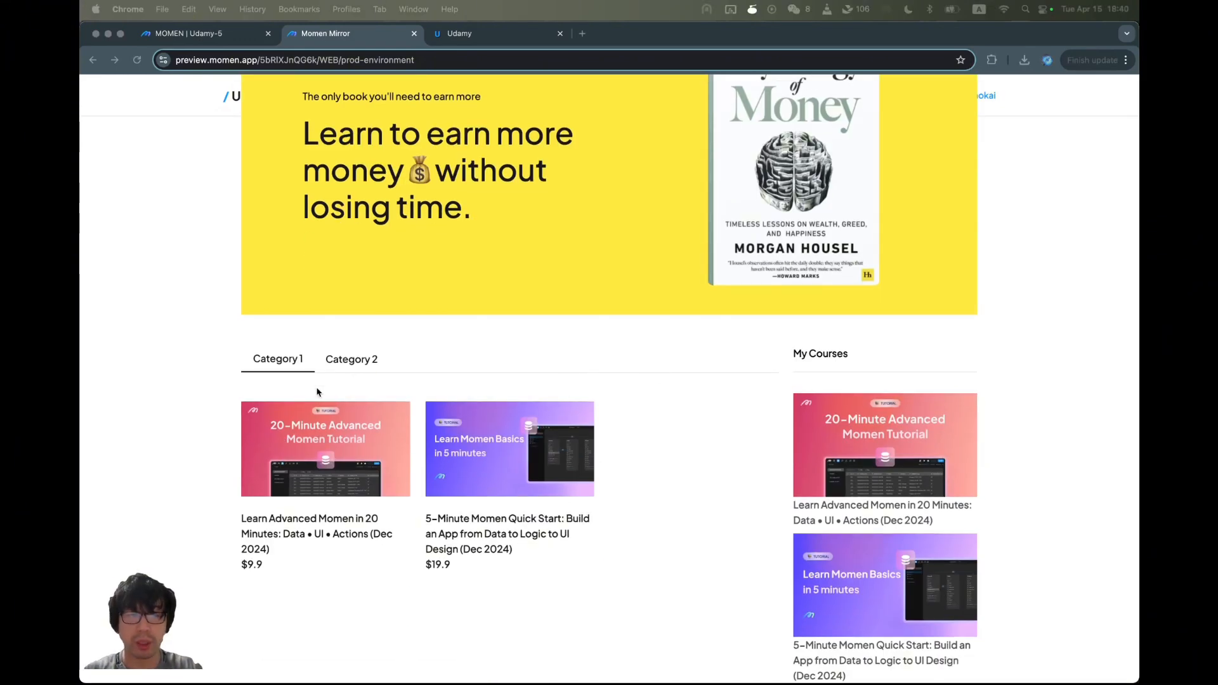
{"action": "scroll", "coordinate": [321, 187], "scroll_direction": "up", "scroll_amount": 2}
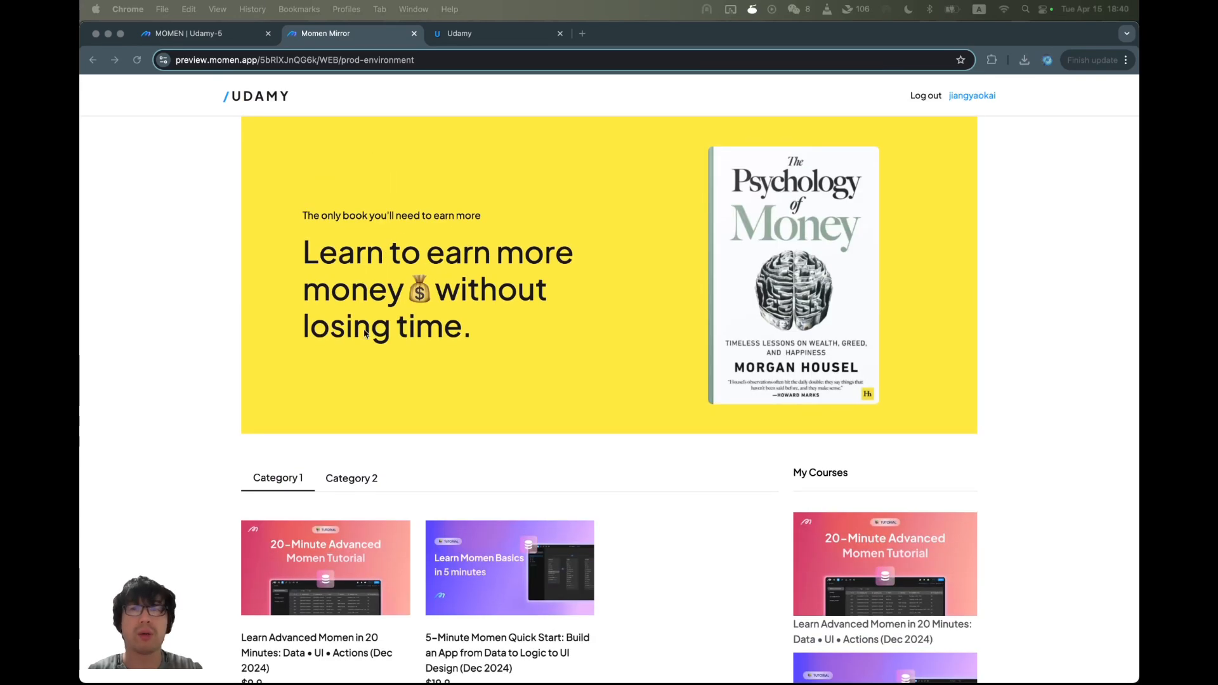
{"action": "scroll", "coordinate": [320, 178], "scroll_direction": "down", "scroll_amount": 2}
{"action": "scroll", "coordinate": [317, 147], "scroll_direction": "up", "scroll_amount": 2}
{"action": "scroll", "coordinate": [292, 126], "scroll_direction": "down", "scroll_amount": 2}
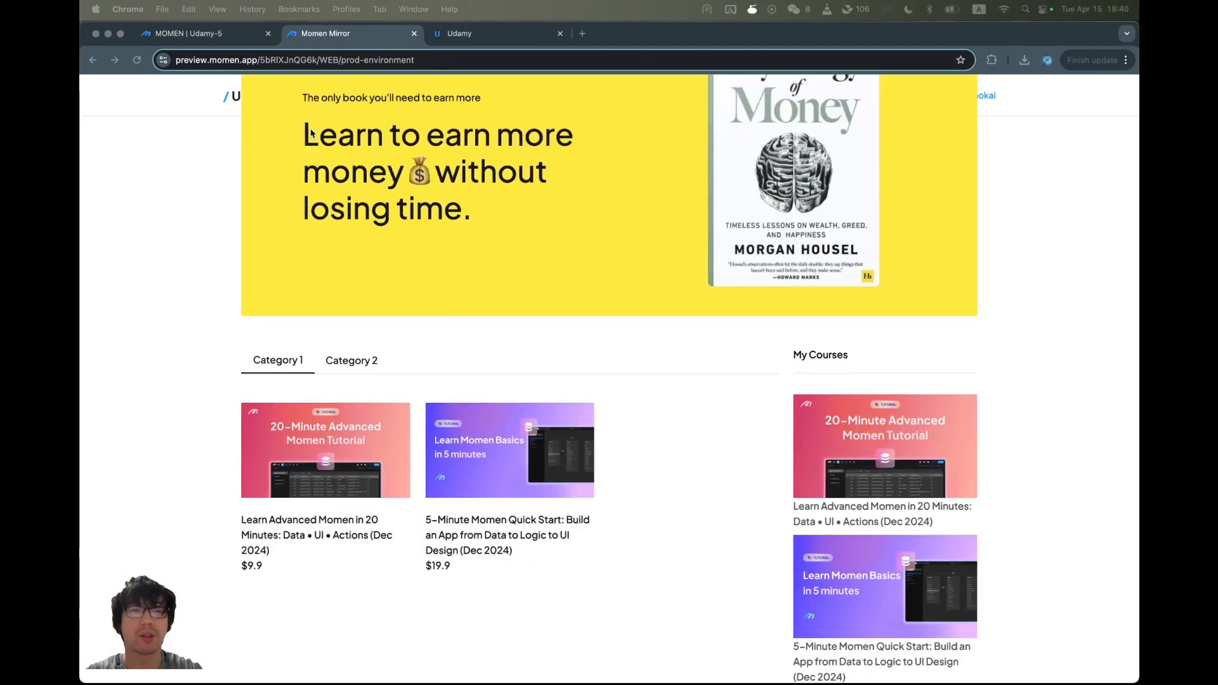
{"action": "scroll", "coordinate": [311, 133], "scroll_direction": "up", "scroll_amount": 2}
Give the page's Top bar container a Z index of 1.
{"action": "left_click", "coordinate": [203, 37]}
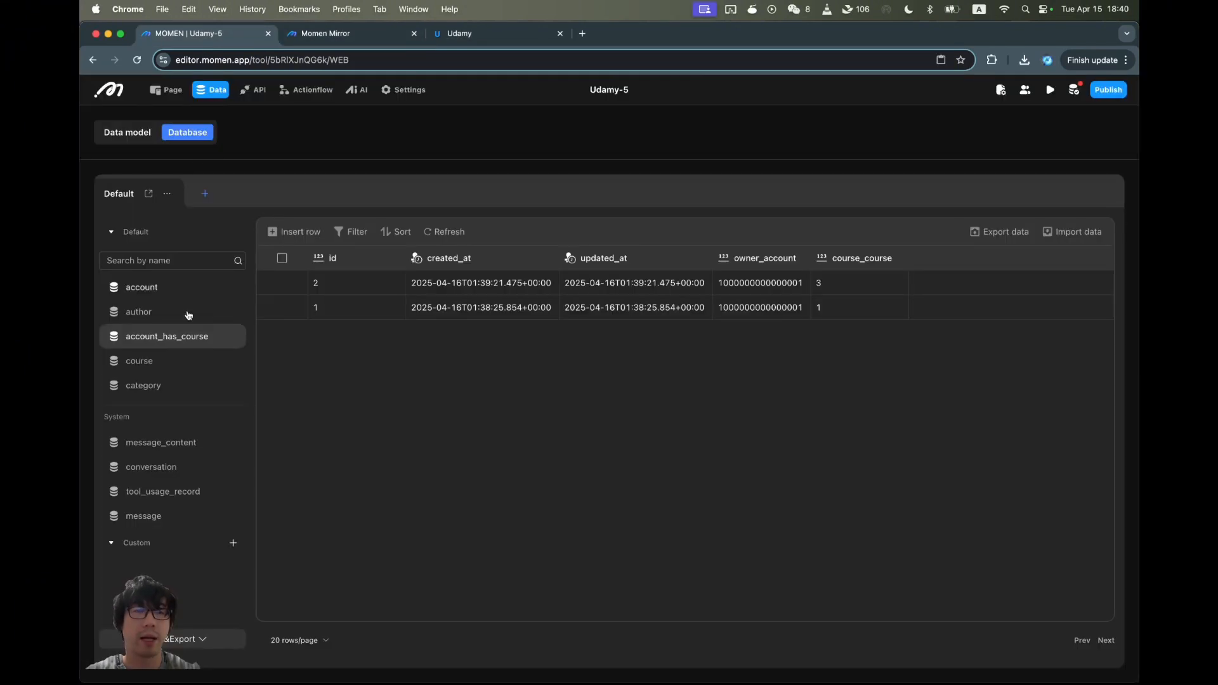
{"action": "left_click", "coordinate": [164, 90]}
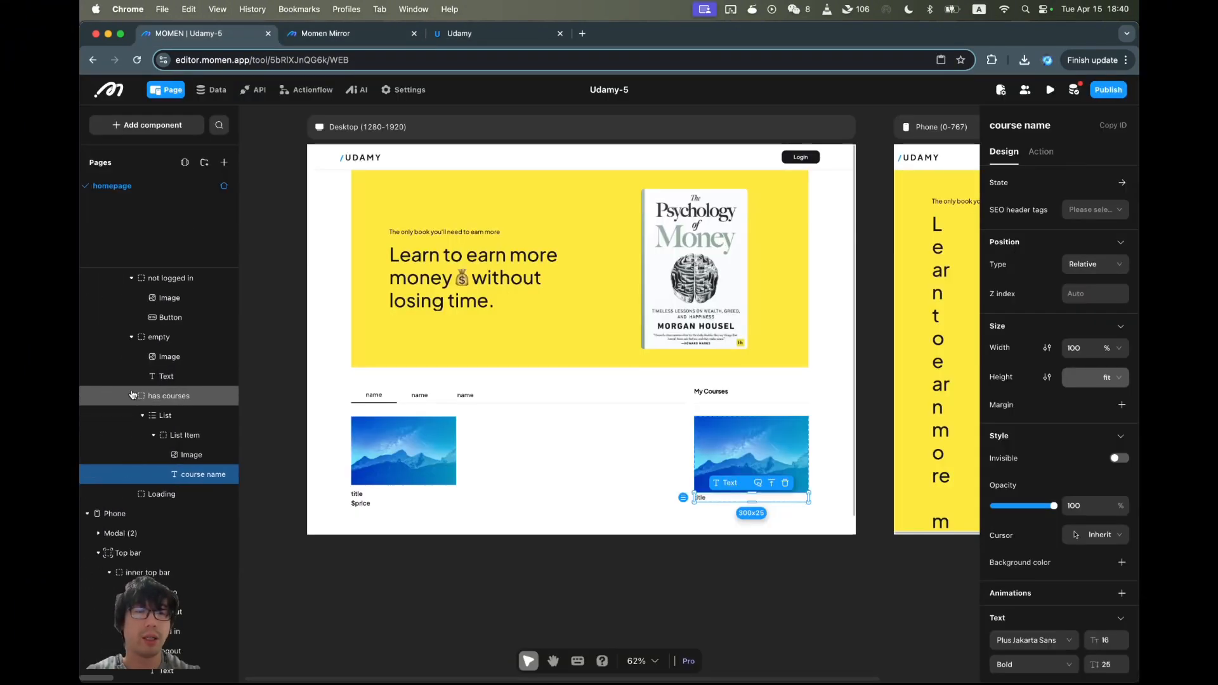
{"action": "scroll", "coordinate": [132, 394], "scroll_direction": "up", "scroll_amount": 5}
{"action": "scroll", "coordinate": [131, 394], "scroll_direction": "up", "scroll_amount": 3}
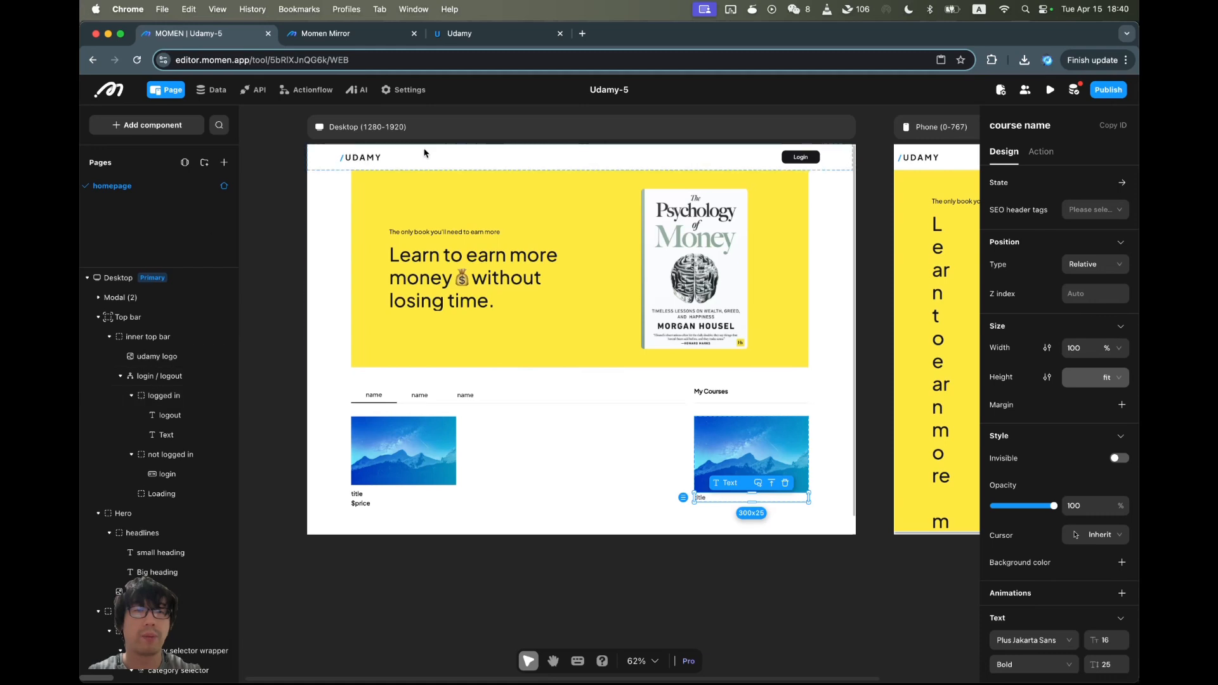
{"action": "left_click", "coordinate": [444, 159]}
{"action": "left_click", "coordinate": [739, 165]}
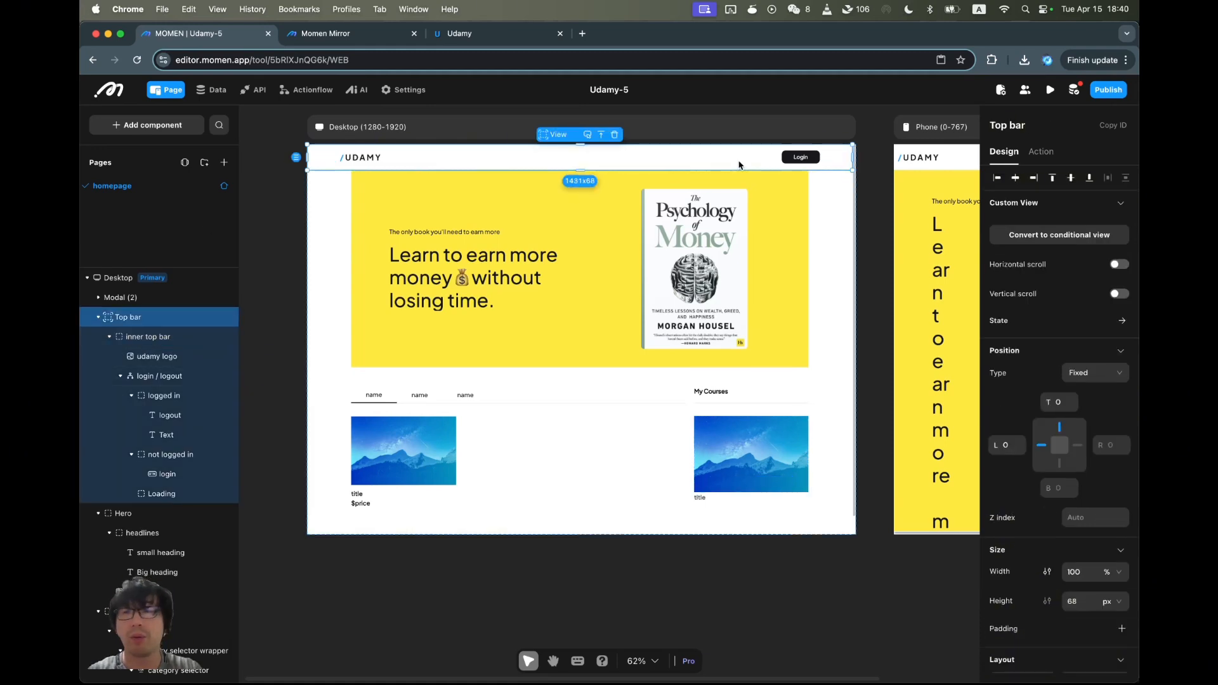
{"action": "left_click", "coordinate": [1065, 522]}
{"action": "type", "text": "1"}
{"action": "key", "text": "Return"}
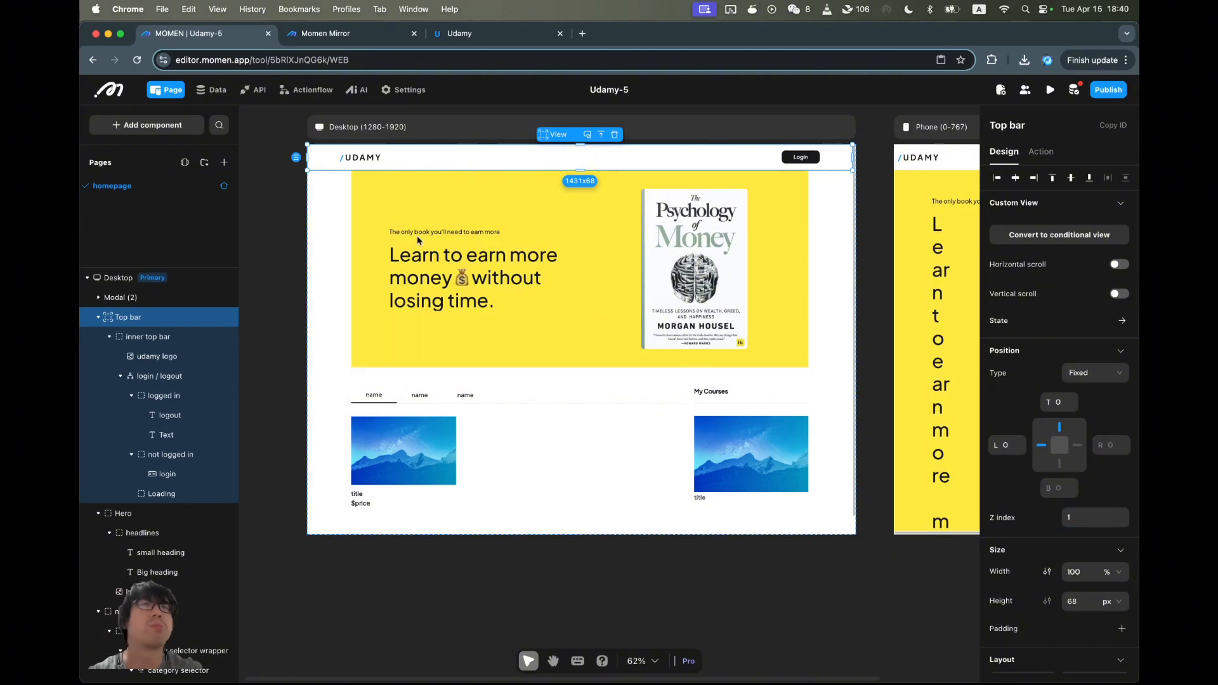
{"action": "key", "text": "ctrl+Tab"}
{"action": "scroll", "coordinate": [179, 264], "scroll_direction": "down", "scroll_amount": 4}
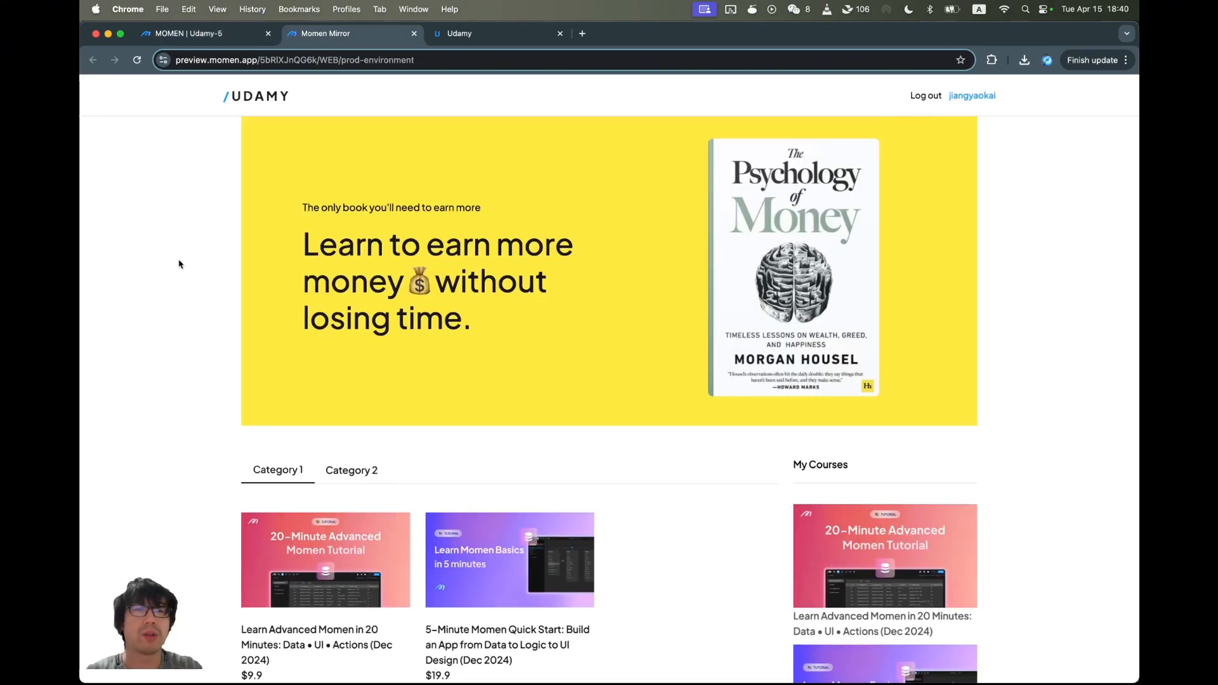
{"action": "scroll", "coordinate": [179, 264], "scroll_direction": "up", "scroll_amount": 3}
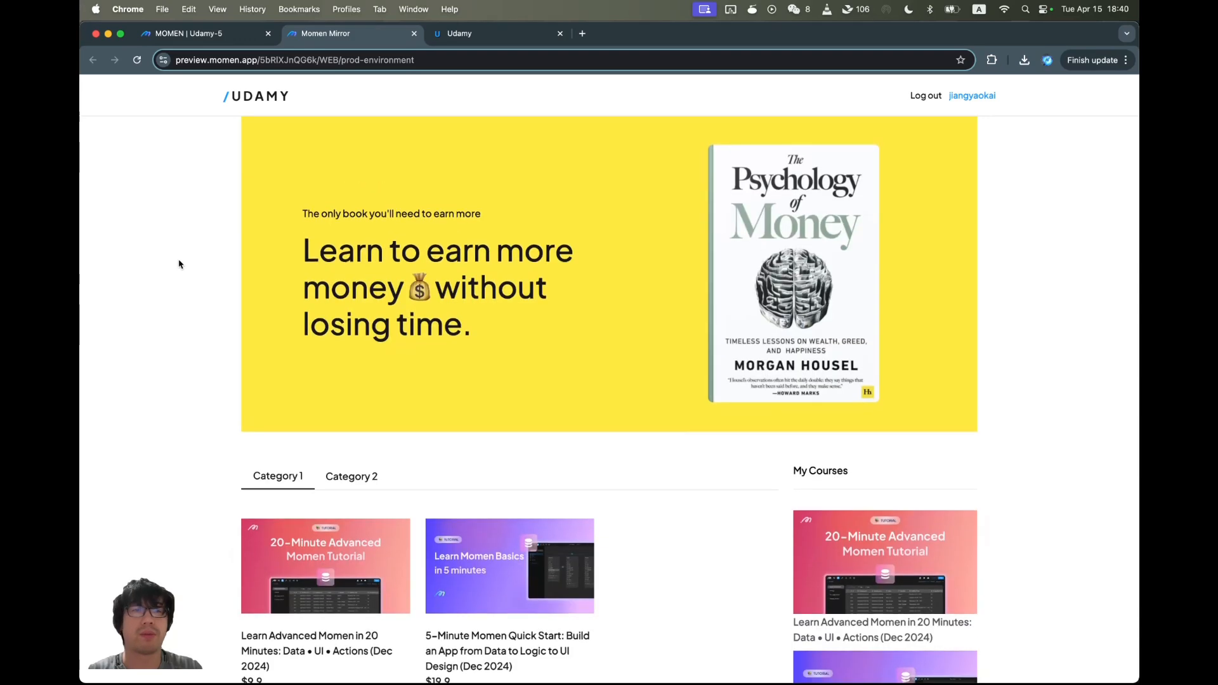
{"action": "scroll", "coordinate": [178, 264], "scroll_direction": "down", "scroll_amount": 3}
{"action": "scroll", "coordinate": [279, 261], "scroll_direction": "up", "scroll_amount": 3}
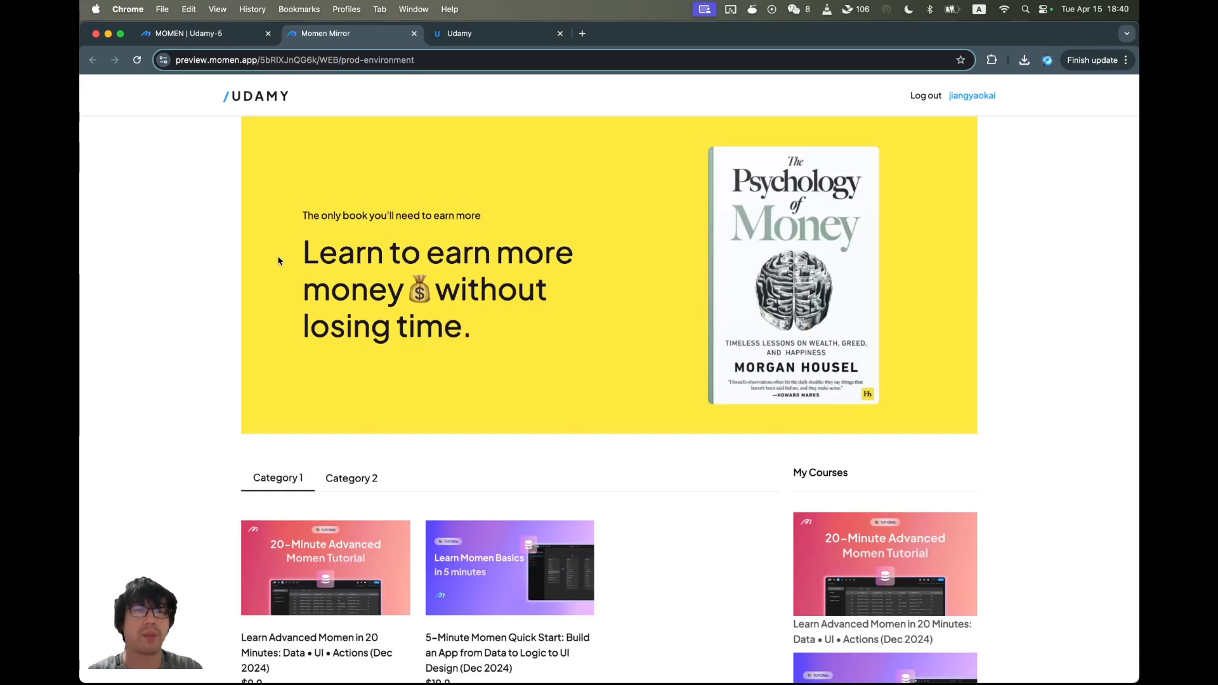
{"action": "scroll", "coordinate": [278, 261], "scroll_direction": "down", "scroll_amount": 3}
{"action": "scroll", "coordinate": [277, 261], "scroll_direction": "up", "scroll_amount": 3}
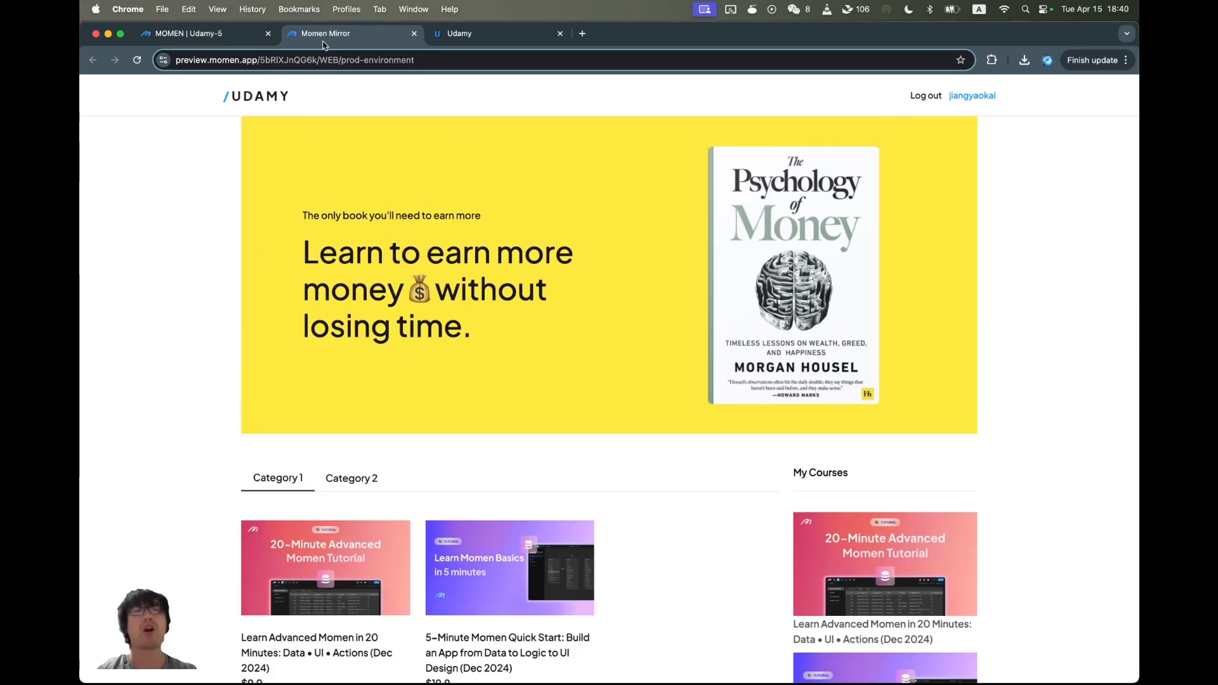